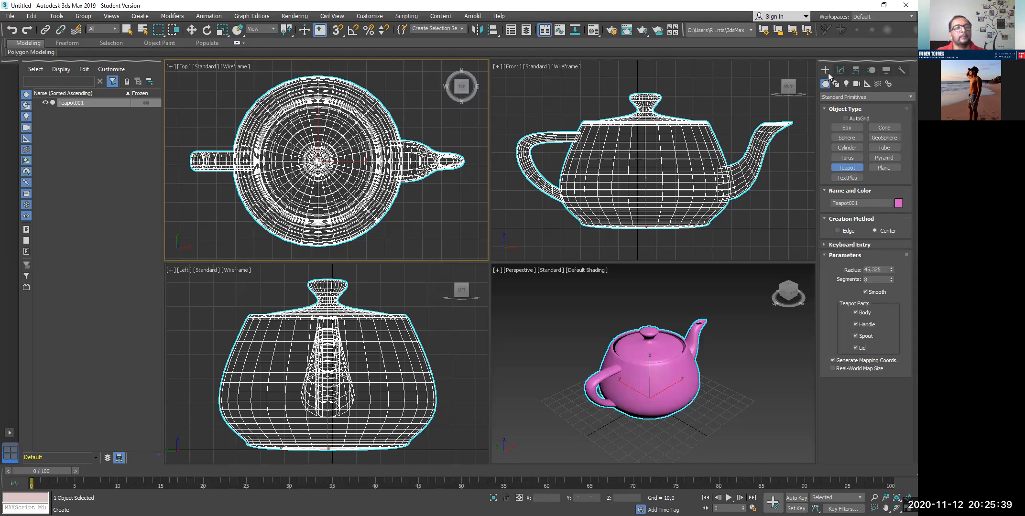
- Create a PArray particle system beside the teapot in the Perspective view, with an icon size of about 54.7
{"action": "left_click", "coordinate": [829, 98]}
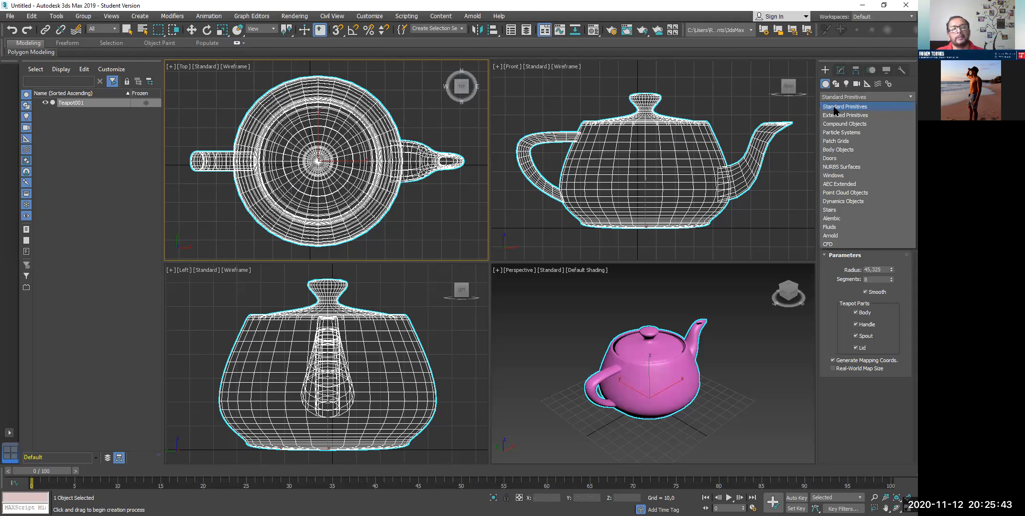
{"action": "left_click", "coordinate": [841, 133]}
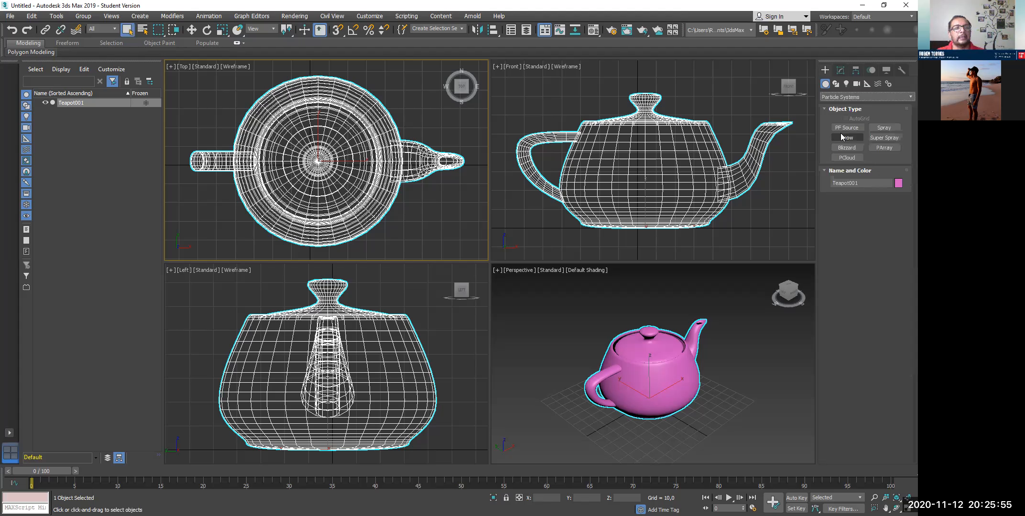
{"action": "left_click", "coordinate": [881, 148]}
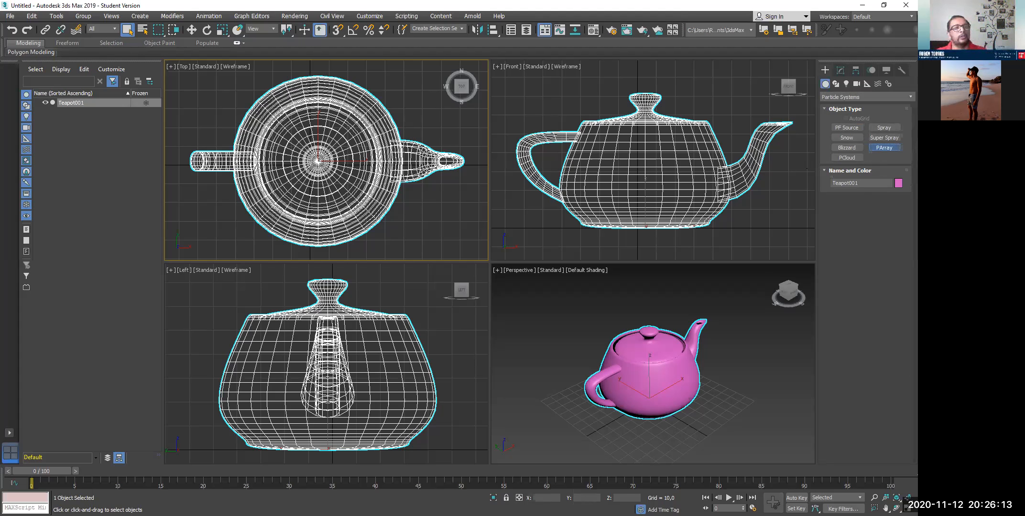
{"action": "mouse_move", "coordinate": [582, 343]}
{"action": "left_mouse_down"}
{"action": "mouse_move", "coordinate": [597, 356]}
{"action": "mouse_move", "coordinate": [591, 350]}
{"action": "left_mouse_up"}
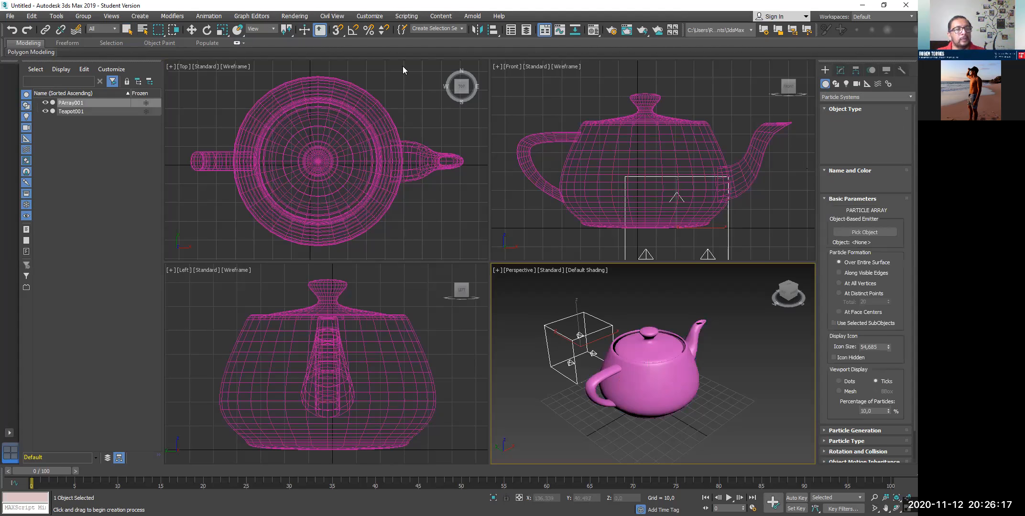
- Move the PArray icon to the centre of the teapot's body, aligning it in the Front and Top views
{"action": "left_click", "coordinate": [191, 30]}
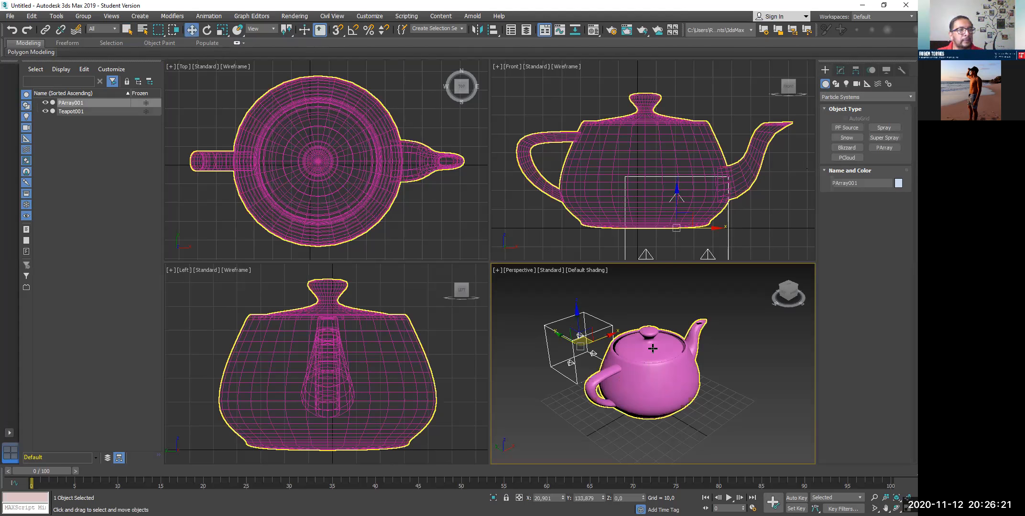
{"action": "left_click_drag", "start_coordinate": [567, 345], "coordinate": [659, 210]}
{"action": "left_click", "coordinate": [676, 195]}
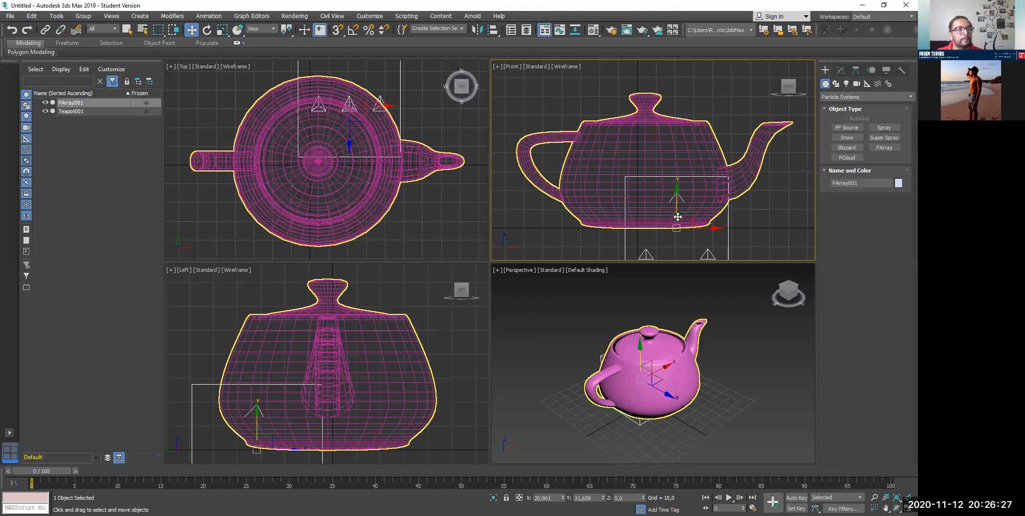
{"action": "mouse_move", "coordinate": [674, 186]}
{"action": "left_mouse_down"}
{"action": "mouse_move", "coordinate": [677, 146]}
{"action": "mouse_move", "coordinate": [682, 179]}
{"action": "mouse_move", "coordinate": [673, 179]}
{"action": "left_mouse_up"}
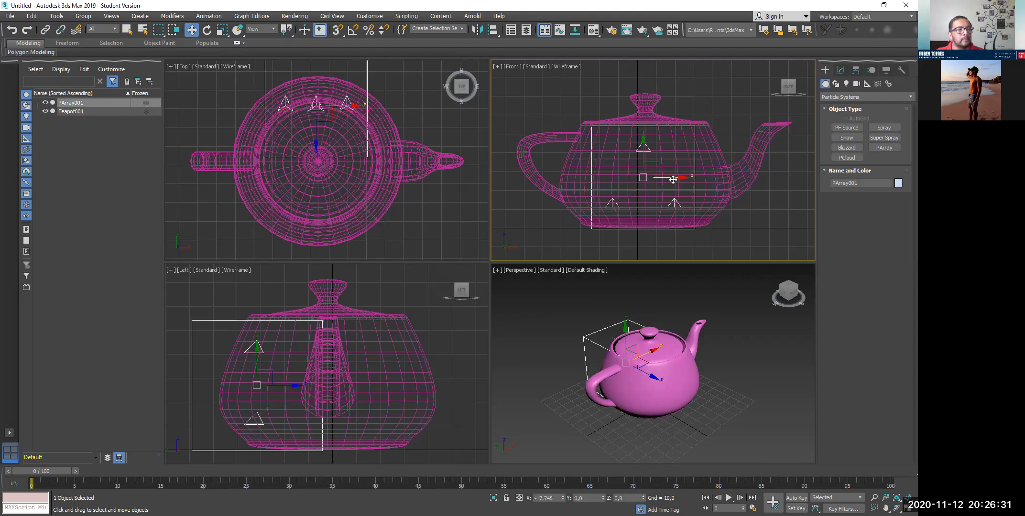
{"action": "left_click", "coordinate": [325, 108]}
{"action": "left_click_drag", "start_coordinate": [316, 80], "coordinate": [317, 135]}
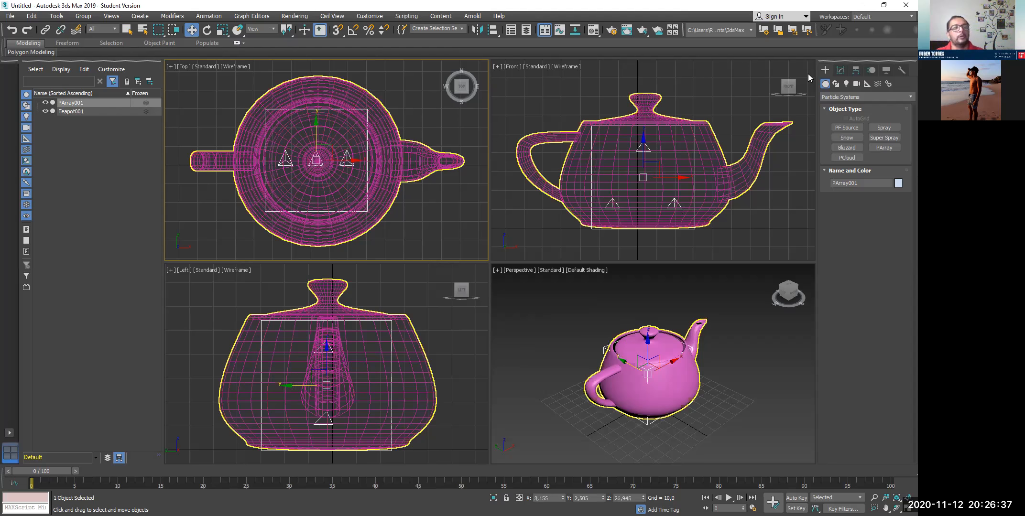
- Assign the teapot as the object-based emitter of the particle array
{"action": "left_click", "coordinate": [839, 76]}
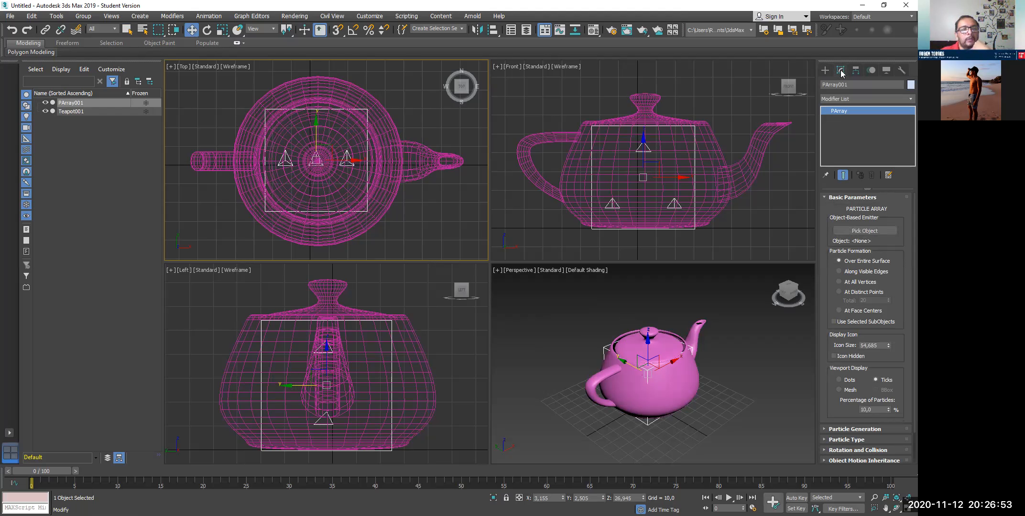
{"action": "left_click", "coordinate": [856, 231]}
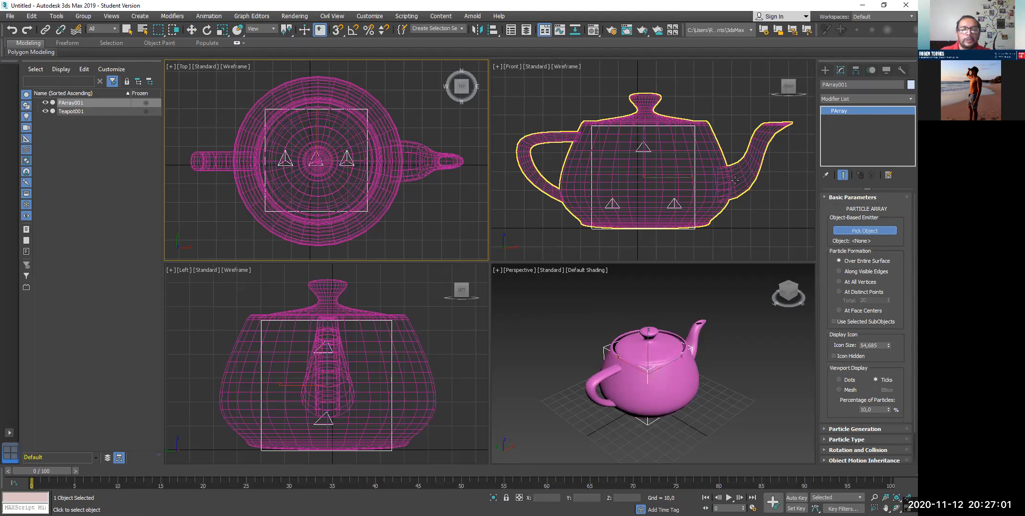
{"action": "left_click", "coordinate": [735, 180]}
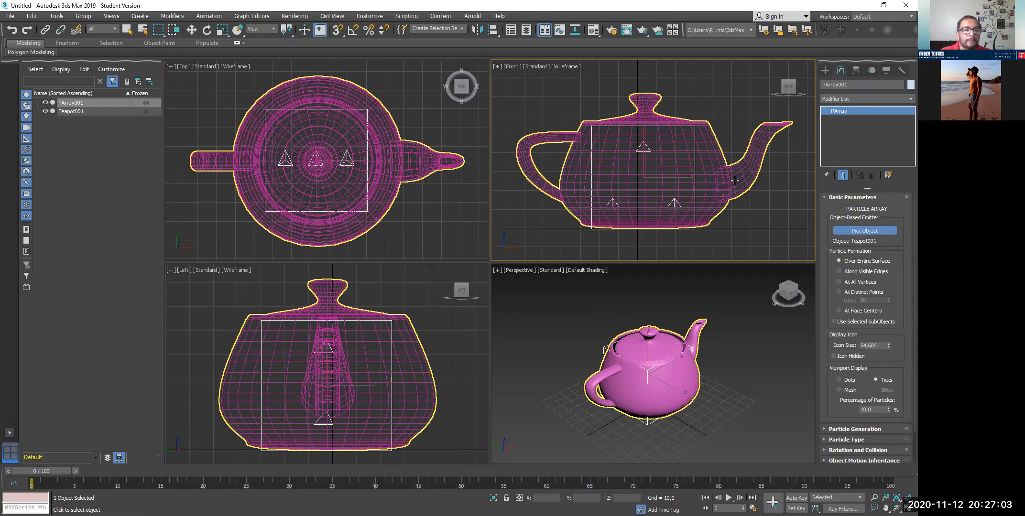
{"action": "right_click", "coordinate": [734, 180]}
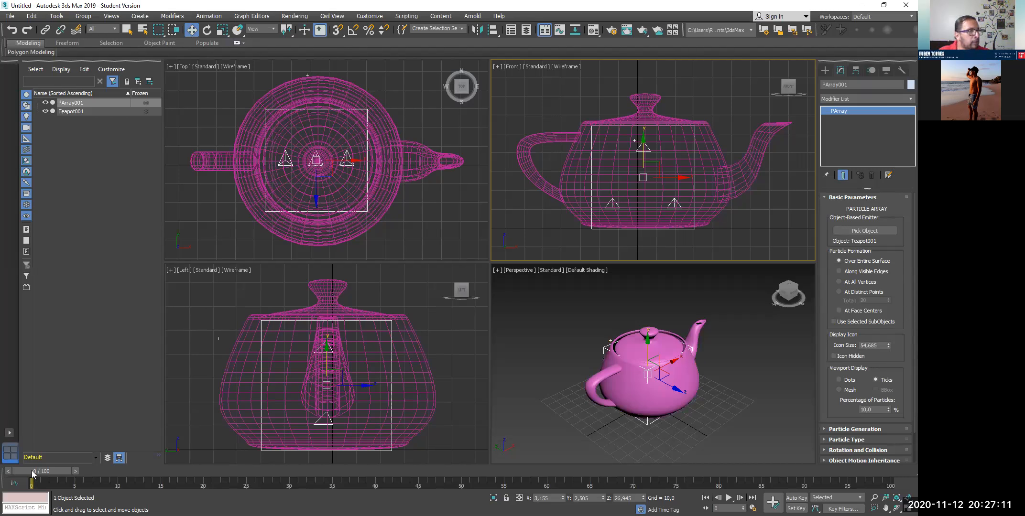
- Examine the particle array's basic parameters and its Particle Generation timing values: Emit Start, Emit Stop and Life
{"action": "mouse_move", "coordinate": [32, 473]}
{"action": "left_mouse_down"}
{"action": "mouse_move", "coordinate": [326, 473]}
{"action": "mouse_move", "coordinate": [423, 454]}
{"action": "mouse_move", "coordinate": [748, 472]}
{"action": "mouse_move", "coordinate": [32, 472]}
{"action": "left_mouse_up"}
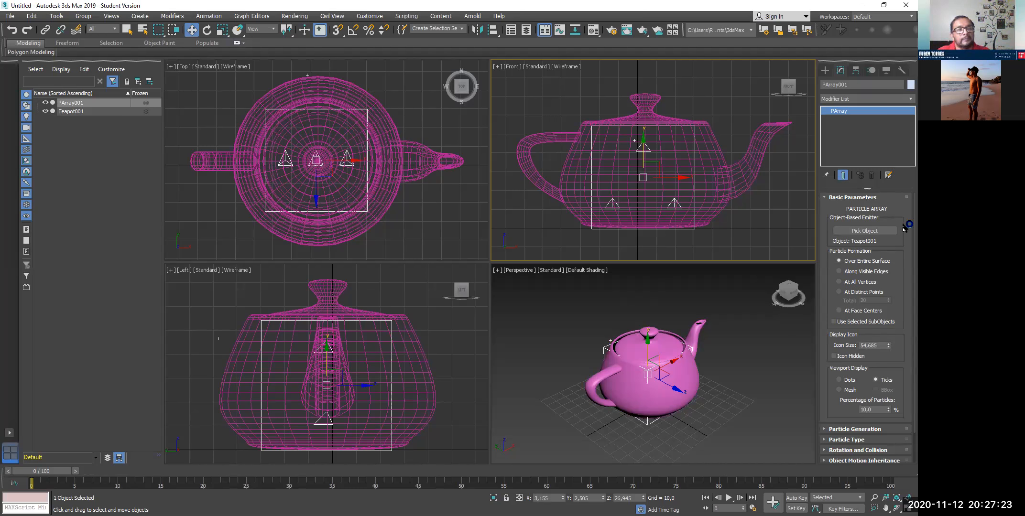
{"action": "scroll", "coordinate": [903, 241], "scroll_direction": "down", "scroll_amount": 2}
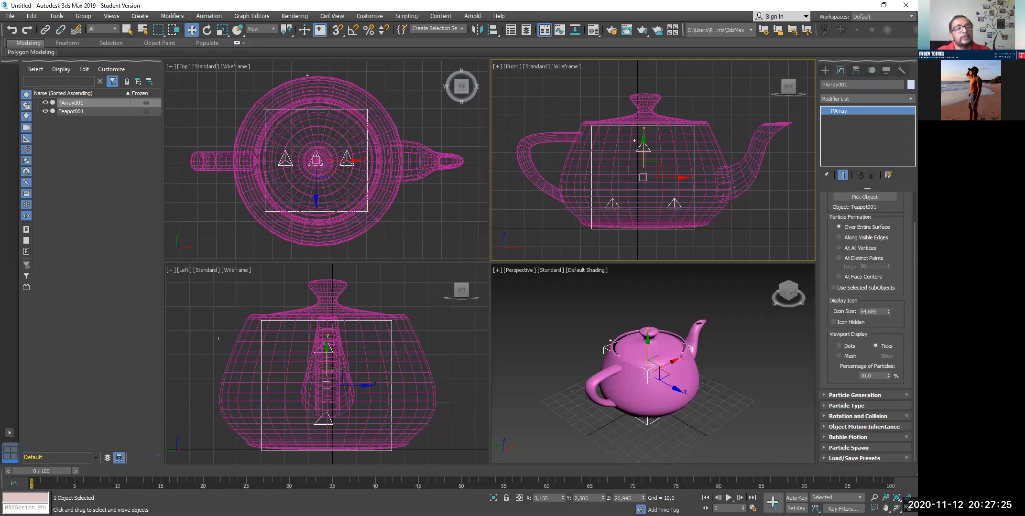
{"action": "scroll", "coordinate": [903, 241], "scroll_direction": "up", "scroll_amount": 1}
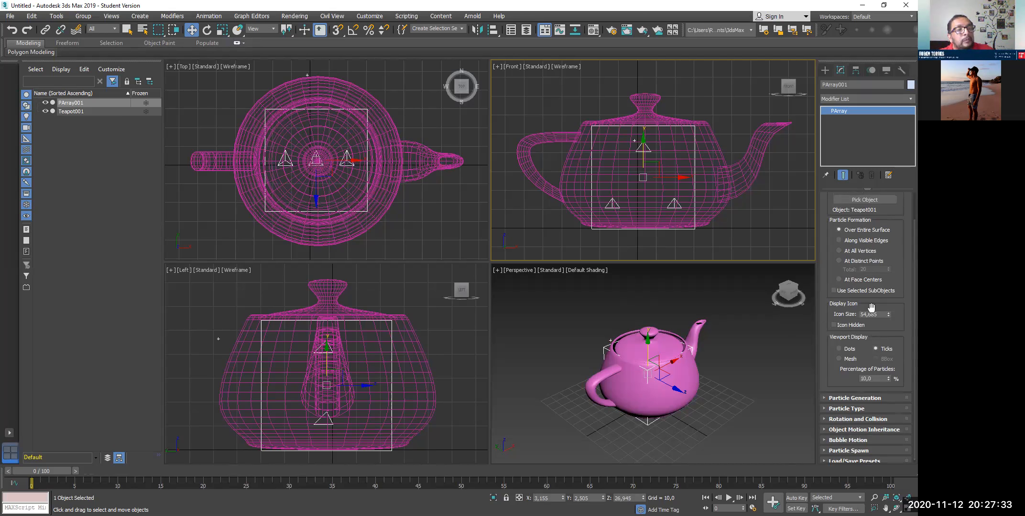
{"action": "scroll", "coordinate": [867, 352], "scroll_direction": "down", "scroll_amount": 1}
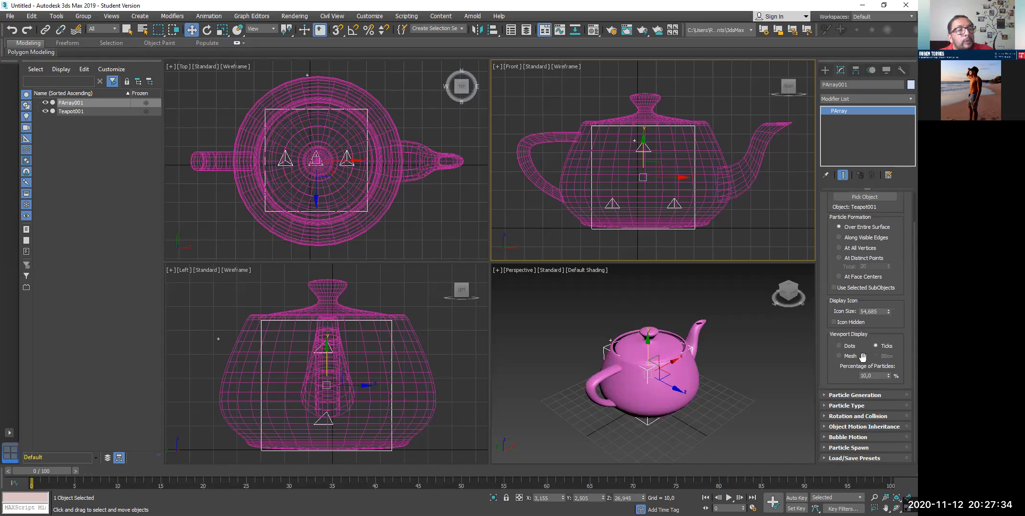
{"action": "left_click", "coordinate": [823, 395]}
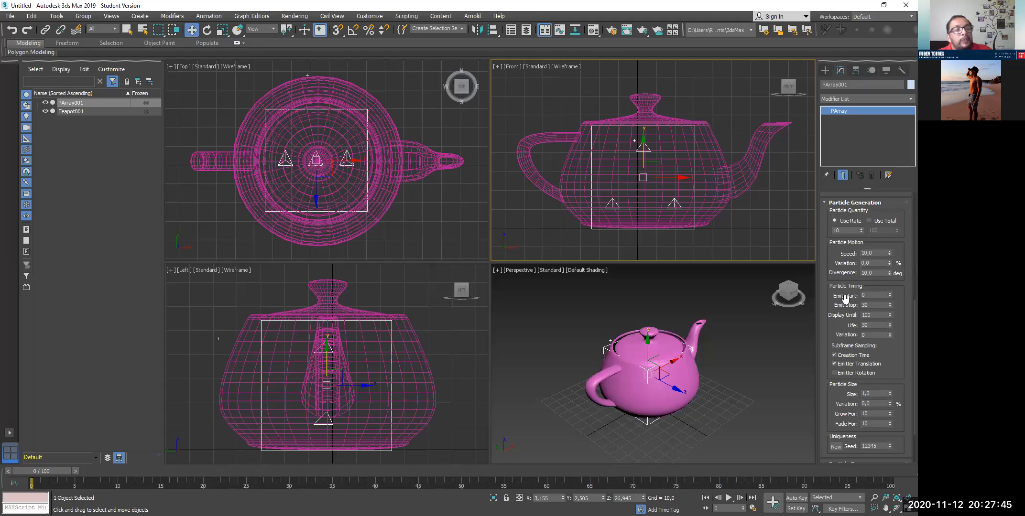
{"action": "double_click", "coordinate": [860, 295]}
{"action": "double_click", "coordinate": [857, 305]}
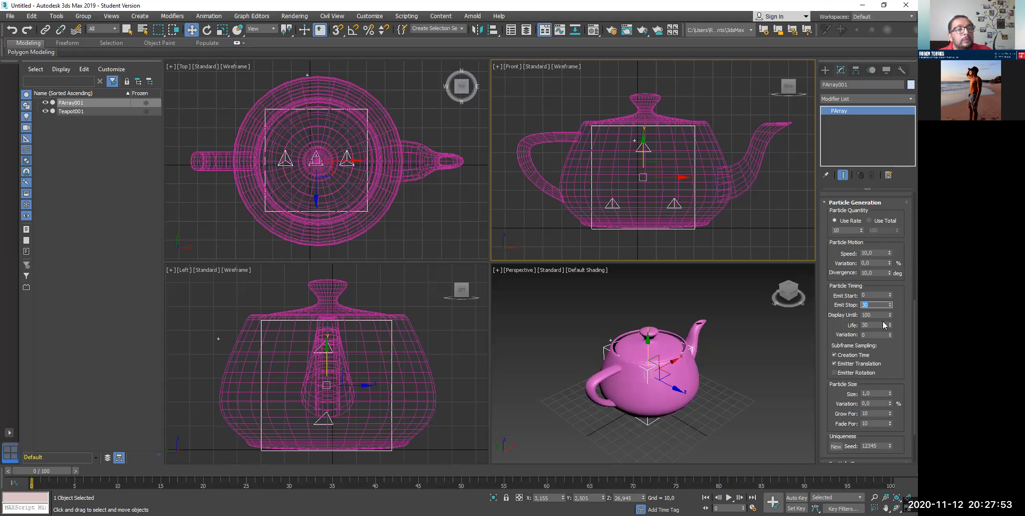
{"action": "double_click", "coordinate": [872, 325]}
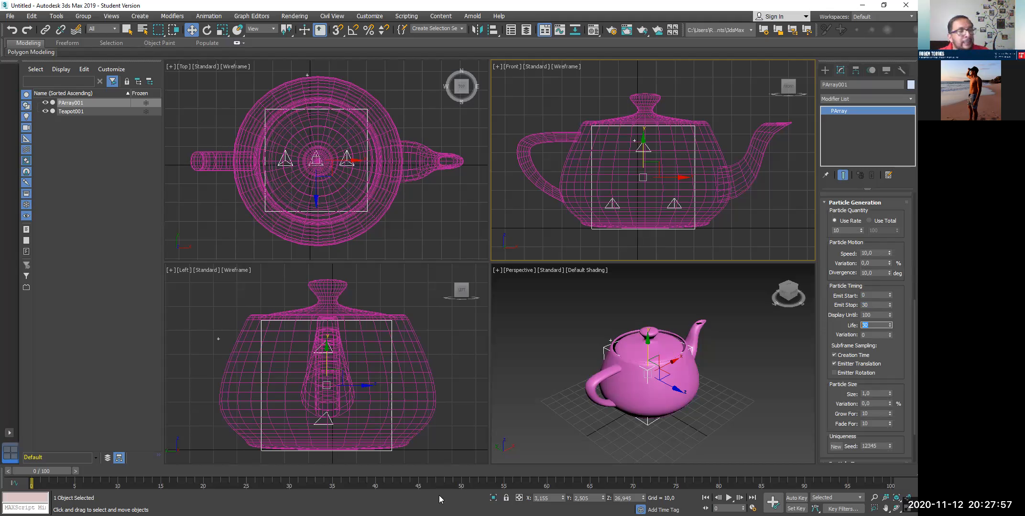
- Scrub the animation to frame 30 and again from the start to frame 67 to review the particles' emission and lifetime
{"action": "left_click_drag", "start_coordinate": [50, 473], "coordinate": [247, 465]}
{"action": "left_click_drag", "start_coordinate": [355, 467], "coordinate": [305, 484]}
{"action": "key", "text": "w"}
{"action": "key", "text": "period"}
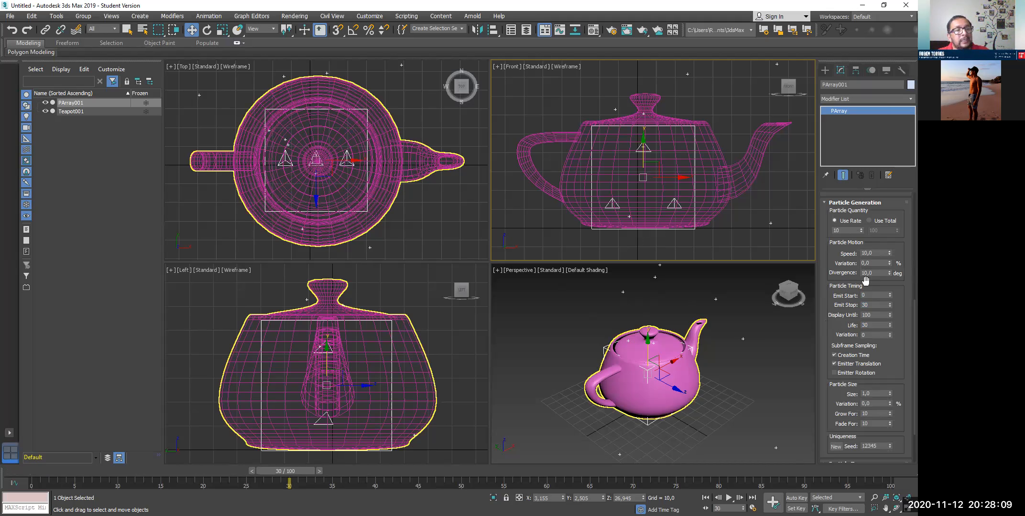
{"action": "left_click_drag", "start_coordinate": [286, 473], "coordinate": [14, 480]}
{"action": "mouse_move", "coordinate": [163, 476]}
{"action": "left_mouse_down"}
{"action": "mouse_move", "coordinate": [203, 473]}
{"action": "mouse_move", "coordinate": [60, 470]}
{"action": "mouse_move", "coordinate": [562, 473]}
{"action": "mouse_move", "coordinate": [537, 473]}
{"action": "mouse_move", "coordinate": [744, 497]}
{"action": "left_mouse_up"}
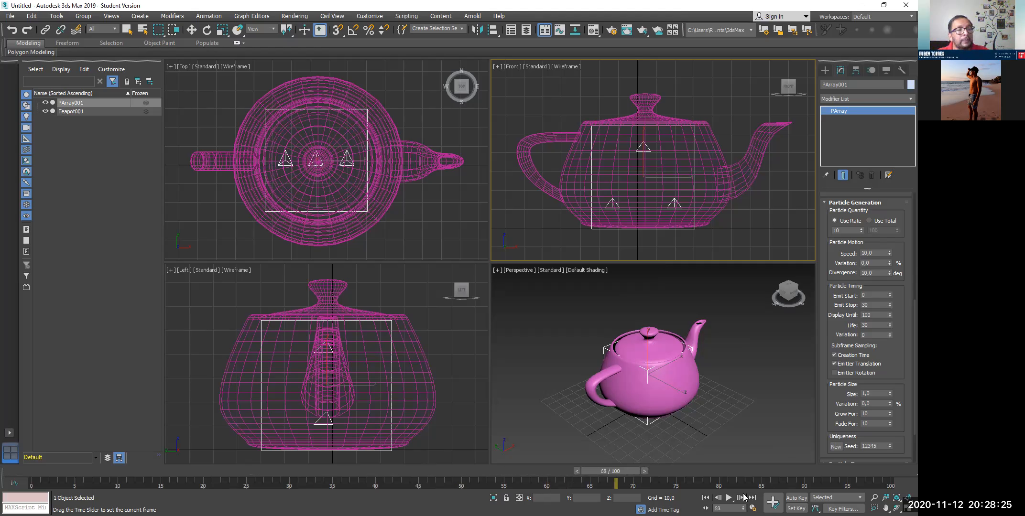
{"action": "left_click_drag", "start_coordinate": [649, 497], "coordinate": [607, 496]}
{"action": "key", "text": "w"}
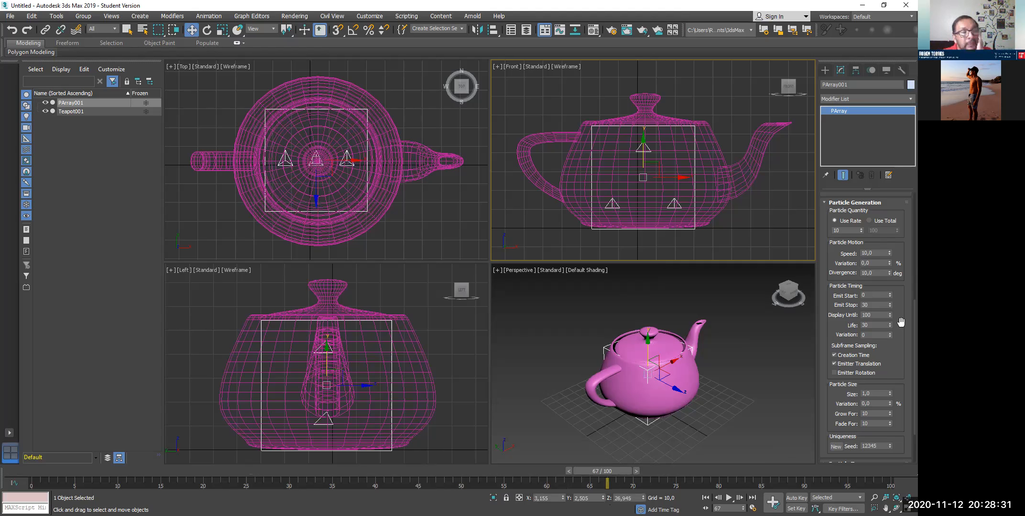
- Set the standard particle shape to Cube and move the animation to frame 15
{"action": "scroll", "coordinate": [849, 318], "scroll_direction": "down", "scroll_amount": 2}
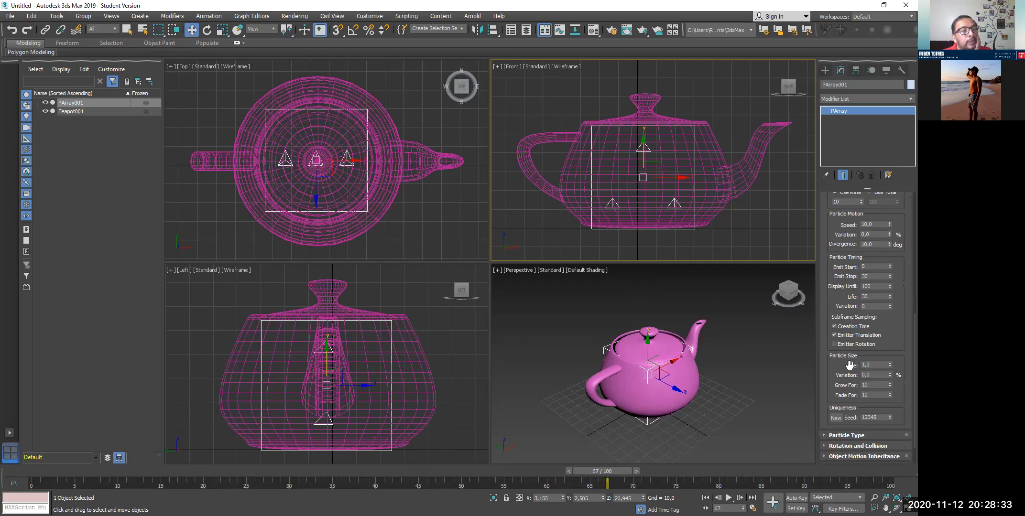
{"action": "scroll", "coordinate": [850, 362], "scroll_direction": "down", "scroll_amount": 2}
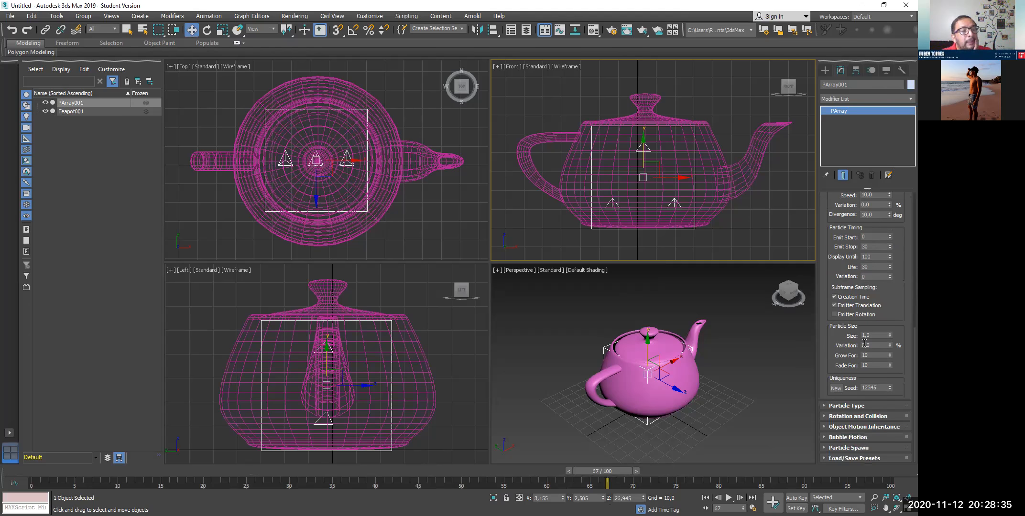
{"action": "left_click", "coordinate": [832, 405]}
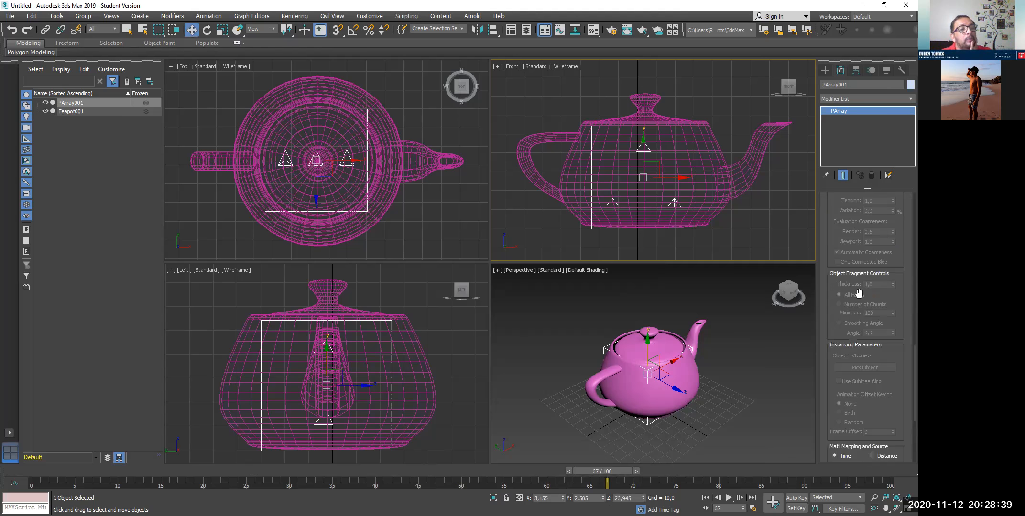
{"action": "scroll", "coordinate": [859, 293], "scroll_direction": "up", "scroll_amount": 4}
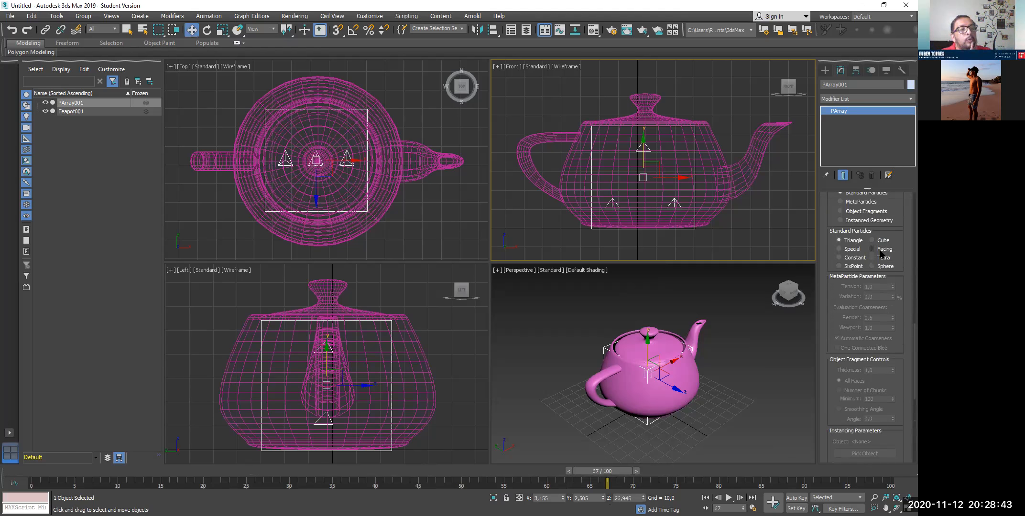
{"action": "left_click", "coordinate": [877, 243]}
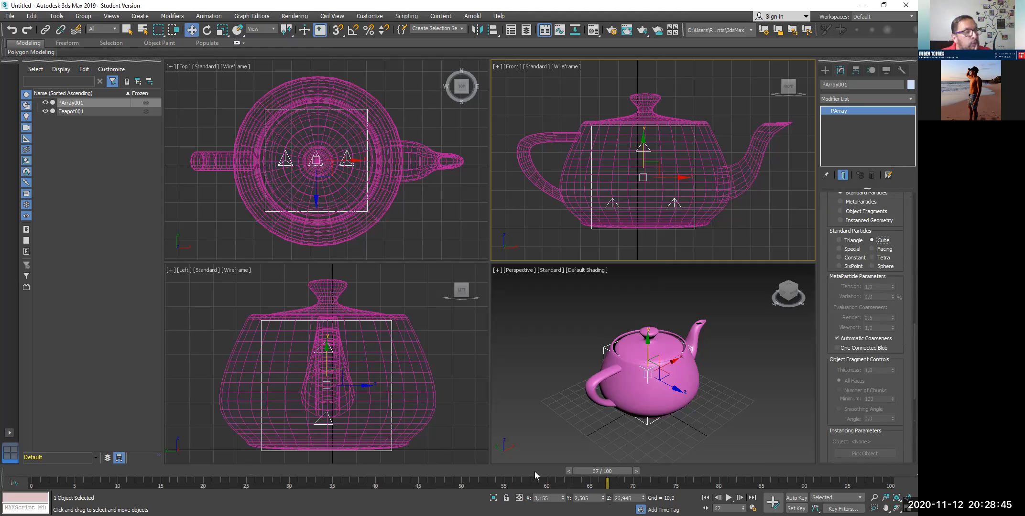
{"action": "left_click_drag", "start_coordinate": [581, 469], "coordinate": [148, 459]}
{"action": "key", "text": "w"}
- Set the particle size to 5 in the Particle Generation settings
{"action": "scroll", "coordinate": [861, 283], "scroll_direction": "up", "scroll_amount": 2}
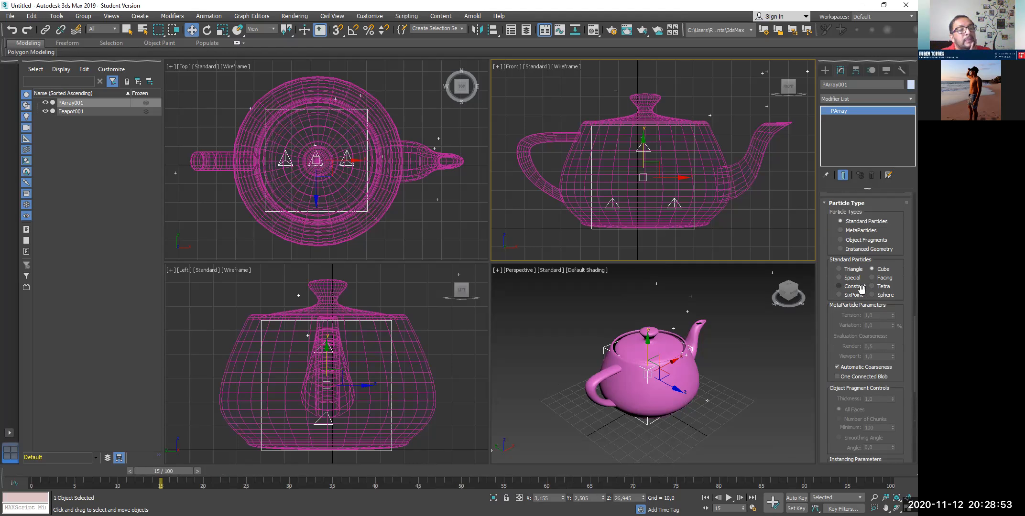
{"action": "scroll", "coordinate": [863, 295], "scroll_direction": "up", "scroll_amount": 2}
{"action": "scroll", "coordinate": [861, 294], "scroll_direction": "up", "scroll_amount": 4}
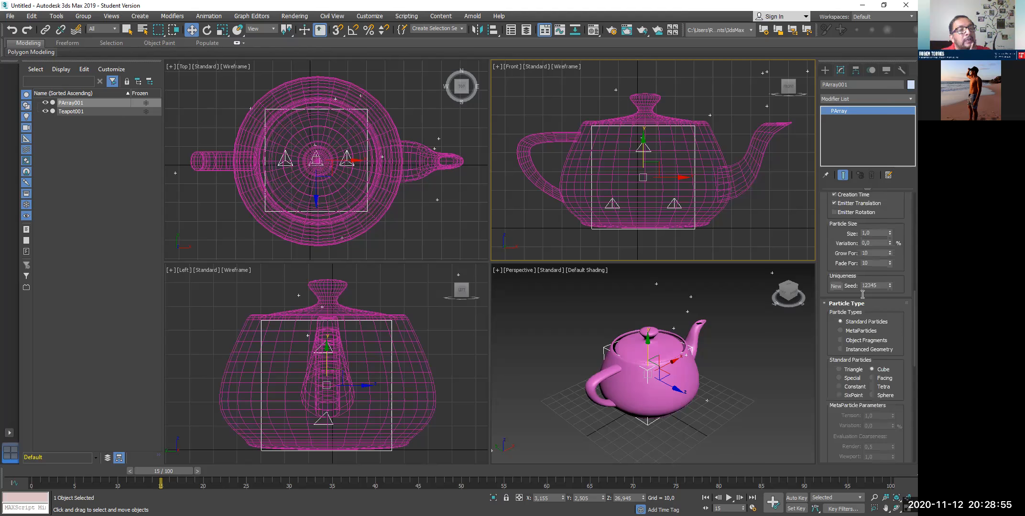
{"action": "scroll", "coordinate": [862, 294], "scroll_direction": "up", "scroll_amount": 2}
{"action": "left_click_drag", "start_coordinate": [871, 262], "coordinate": [839, 264]}
{"action": "type", "text": "5"}
{"action": "key", "text": "Return"}
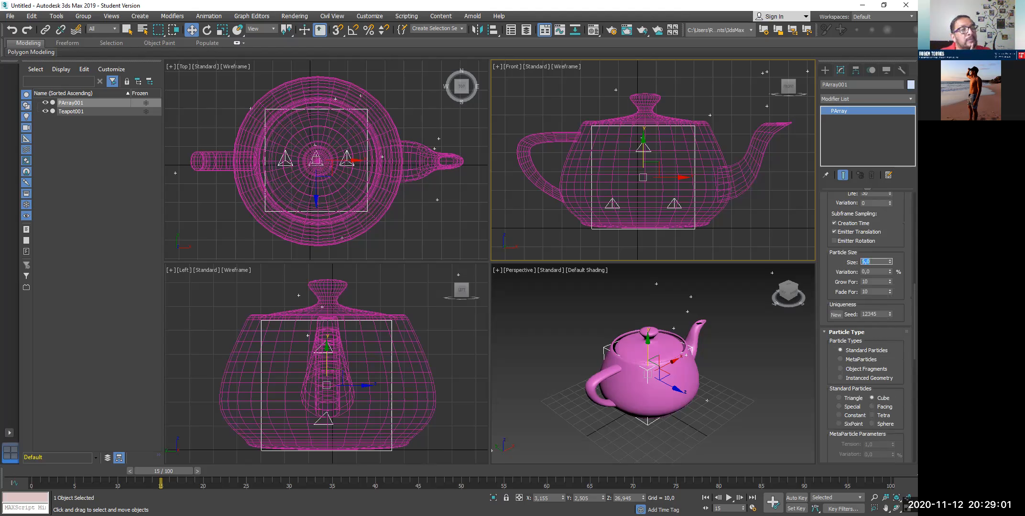
- Try the Mesh viewport display for the particles, and switch it to Dots
{"action": "scroll", "coordinate": [846, 270], "scroll_direction": "up", "scroll_amount": 3}
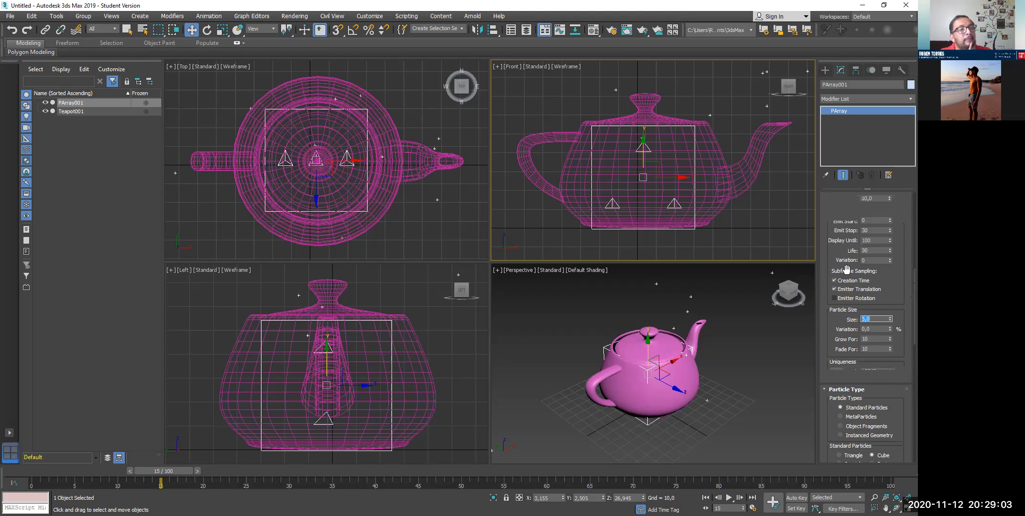
{"action": "scroll", "coordinate": [847, 270], "scroll_direction": "up", "scroll_amount": 3}
{"action": "scroll", "coordinate": [848, 271], "scroll_direction": "up", "scroll_amount": 3}
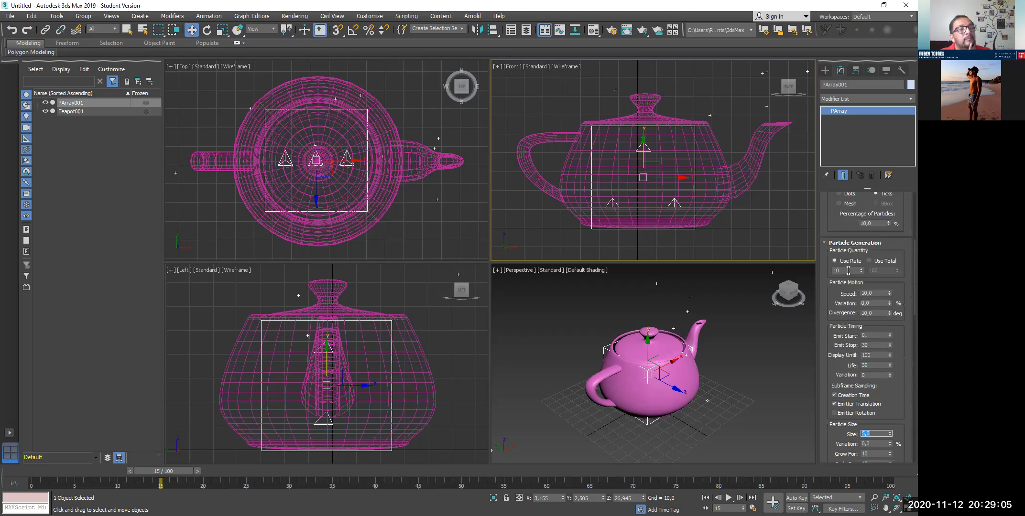
{"action": "scroll", "coordinate": [878, 231], "scroll_direction": "up", "scroll_amount": 2}
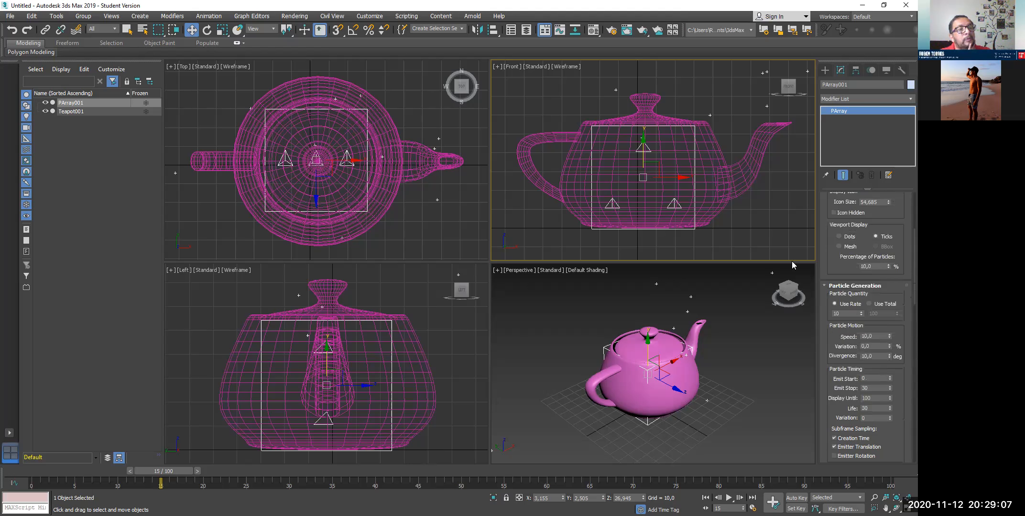
{"action": "left_click", "coordinate": [839, 246]}
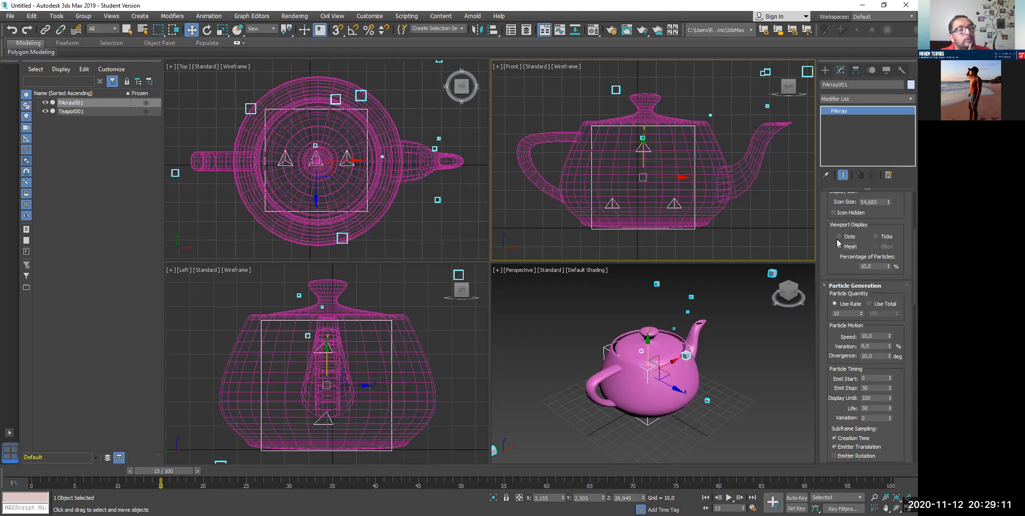
{"action": "left_click", "coordinate": [838, 235]}
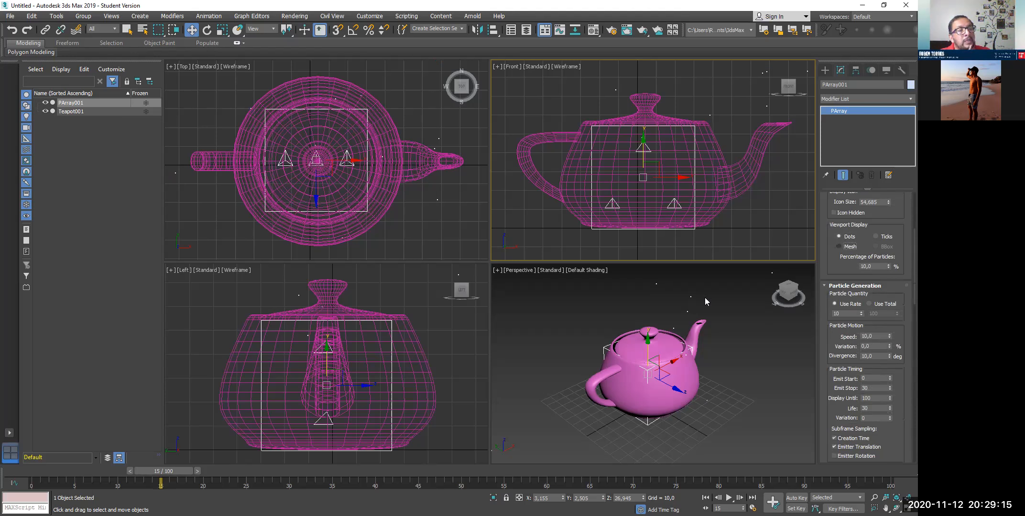
- Display the particles as Mesh in the viewports and try the Triangle, Constant and SixPoint standard particle shapes
{"action": "left_click", "coordinate": [838, 246]}
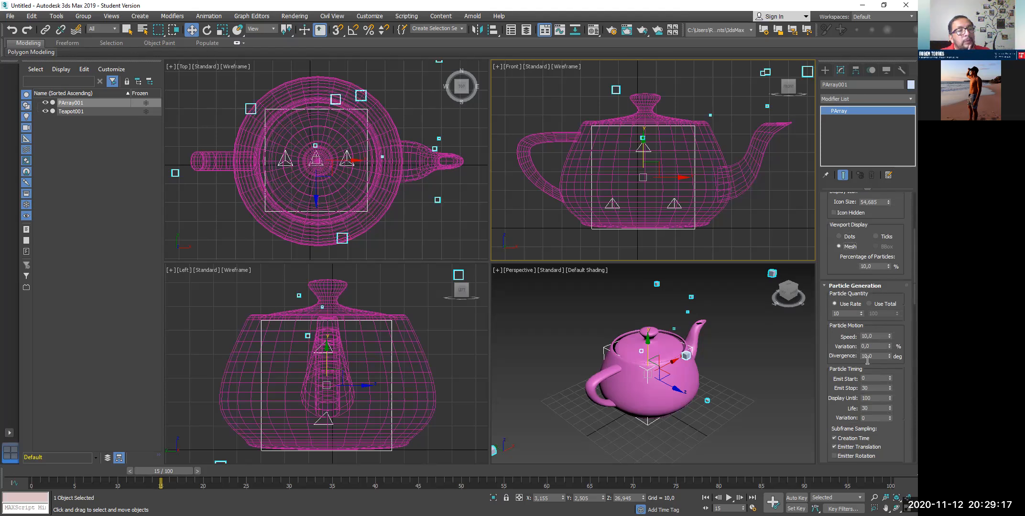
{"action": "scroll", "coordinate": [850, 353], "scroll_direction": "down", "scroll_amount": 10}
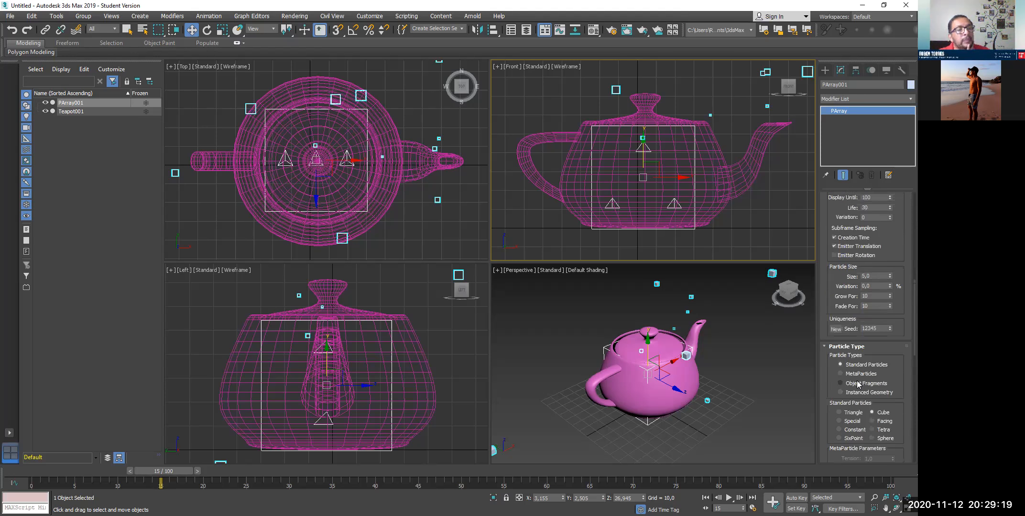
{"action": "scroll", "coordinate": [848, 375], "scroll_direction": "down", "scroll_amount": 2}
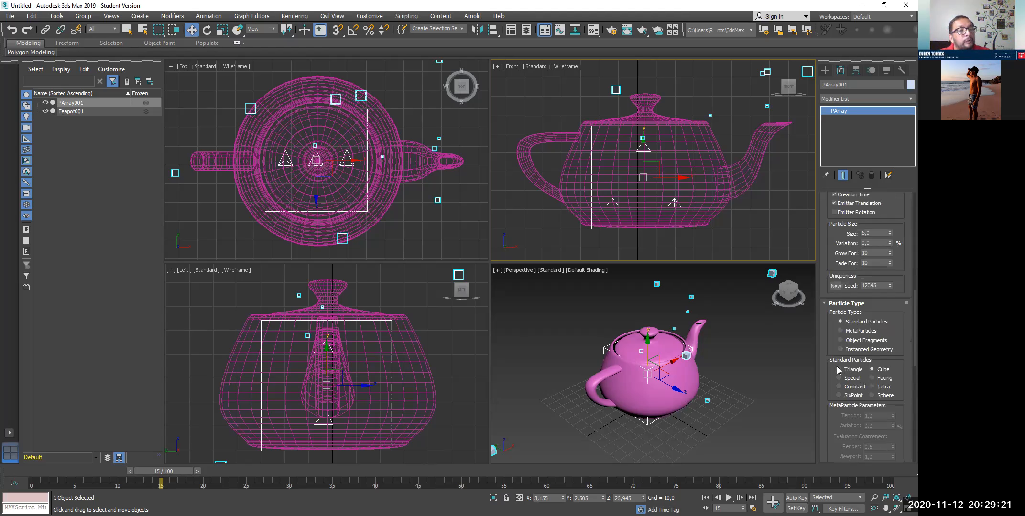
{"action": "left_click", "coordinate": [839, 369]}
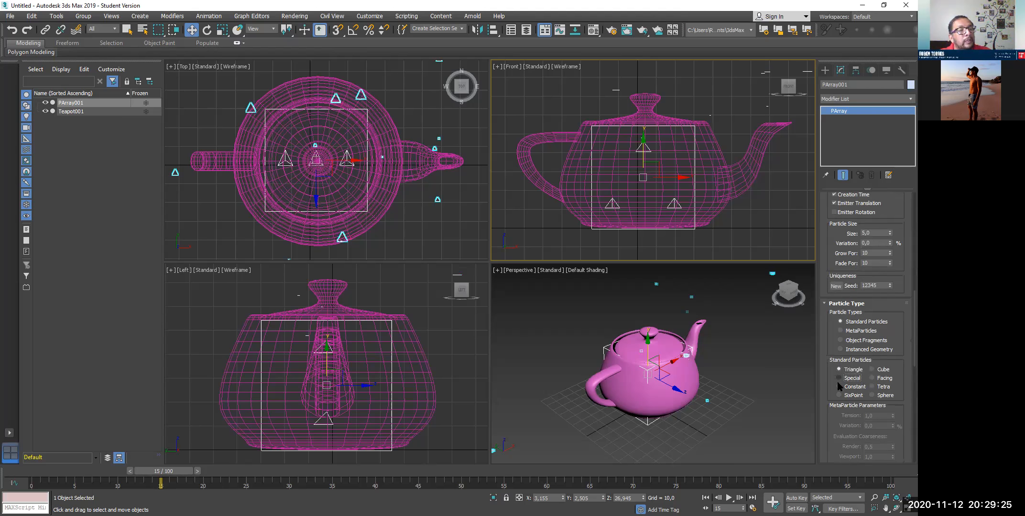
{"action": "left_click", "coordinate": [837, 387]}
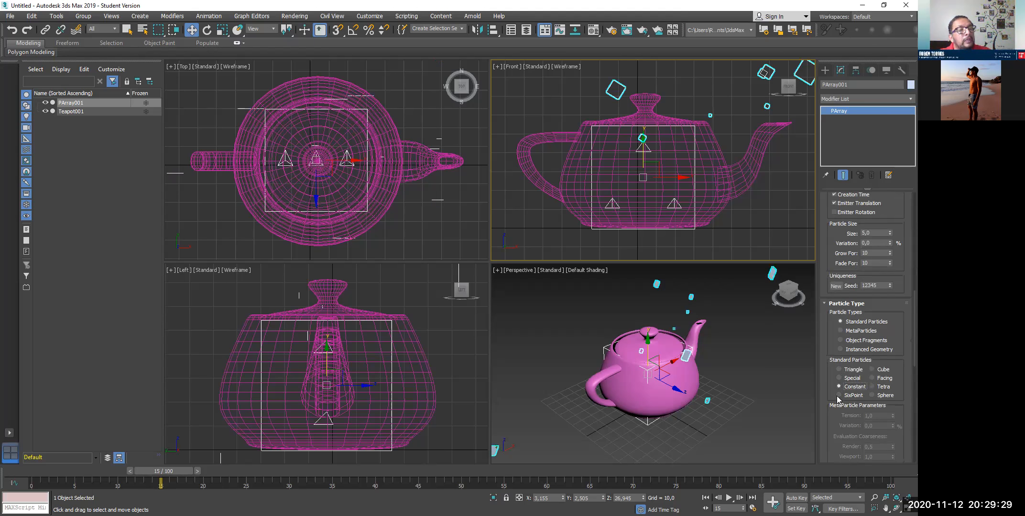
{"action": "left_click", "coordinate": [837, 394]}
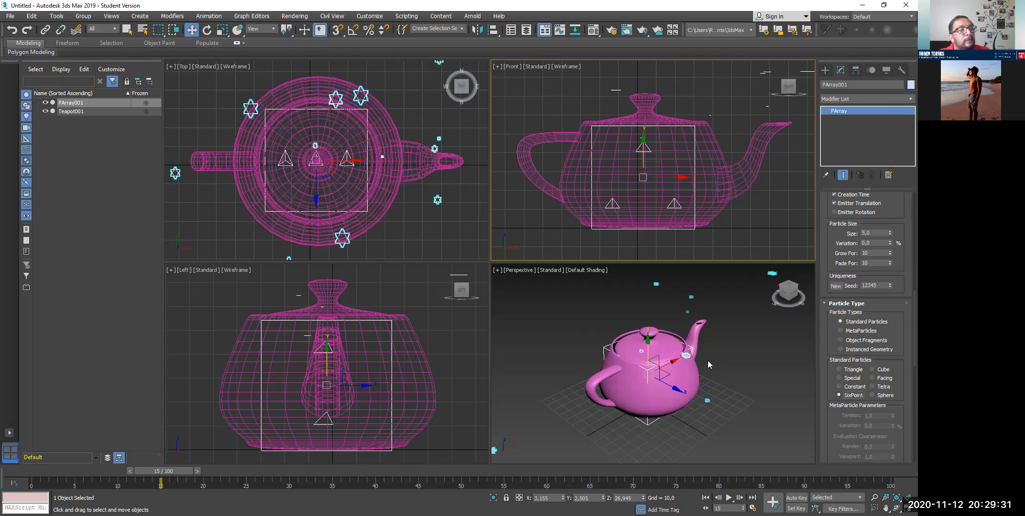
- Examine a particle up close in the Perspective view, try the Sphere, Tetra and Facing shapes, and return to Cube
{"action": "scroll", "coordinate": [710, 354], "scroll_direction": "up", "scroll_amount": 5}
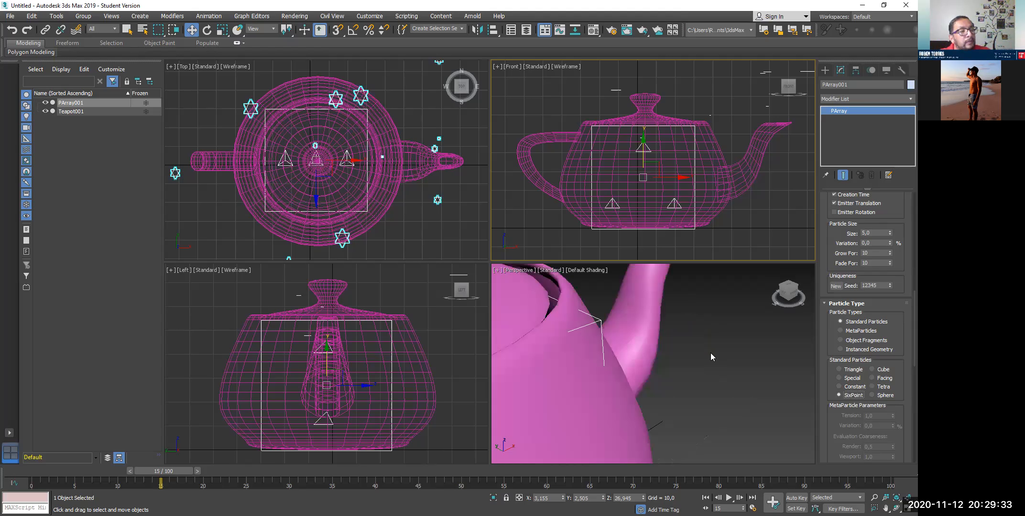
{"action": "scroll", "coordinate": [710, 353], "scroll_direction": "down", "scroll_amount": 3}
{"action": "scroll", "coordinate": [676, 334], "scroll_direction": "up", "scroll_amount": 5}
{"action": "middle_click_drag", "start_coordinate": [676, 381], "coordinate": [682, 287]}
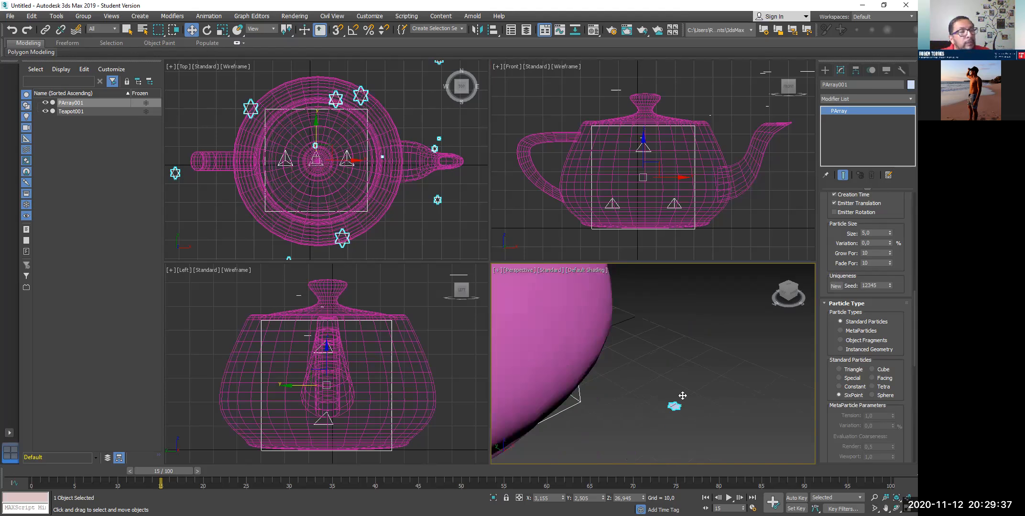
{"action": "left_click", "coordinate": [870, 394]}
{"action": "left_click", "coordinate": [871, 386]}
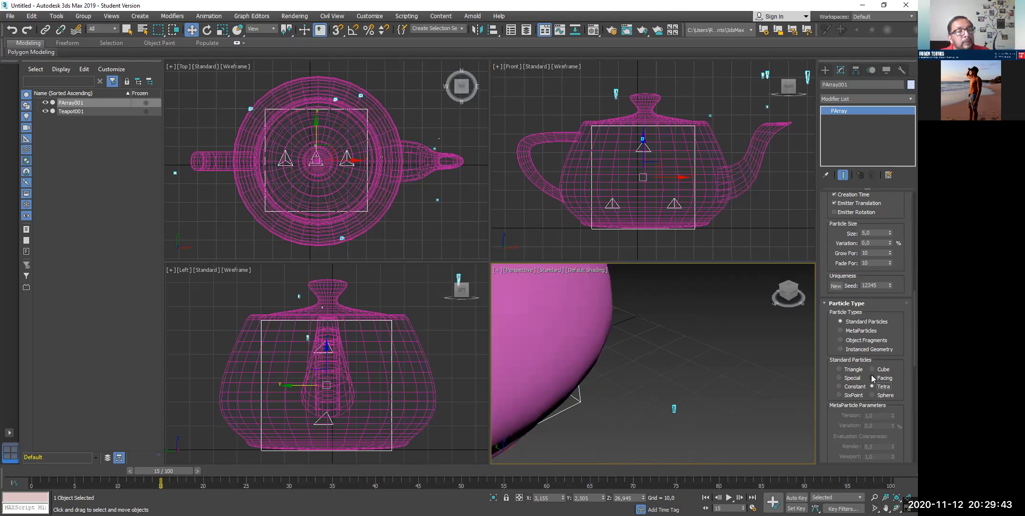
{"action": "left_click", "coordinate": [871, 376]}
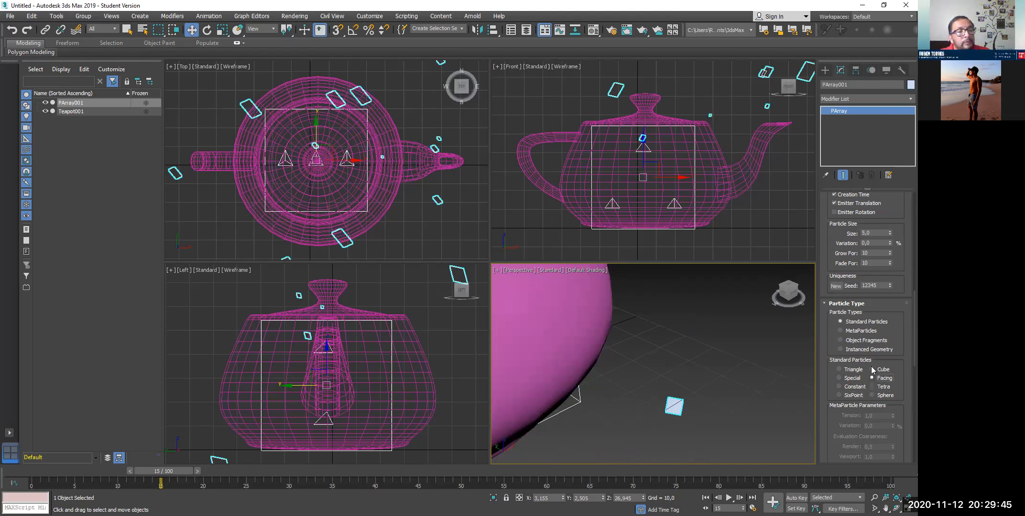
{"action": "left_click", "coordinate": [870, 367]}
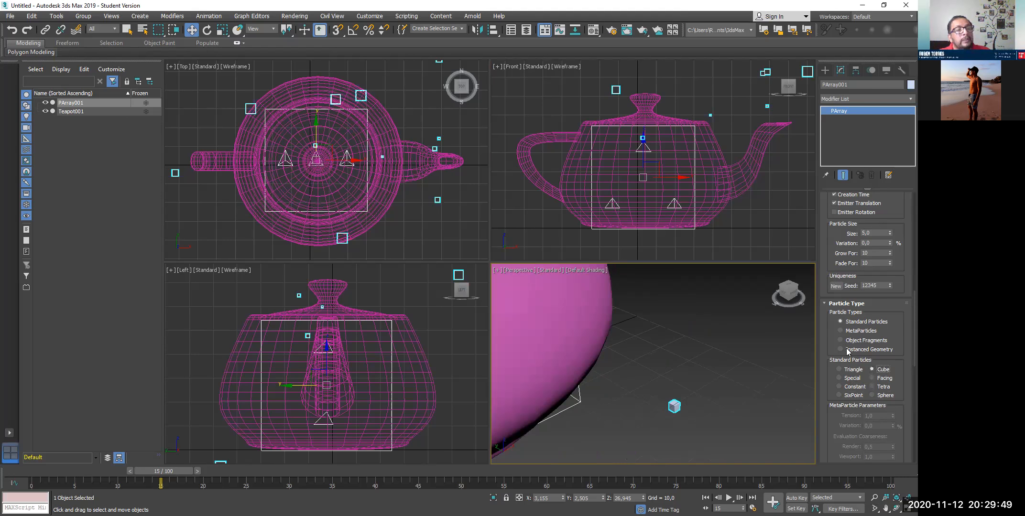
- Try a particle size of 8, and set the size to 10
{"action": "scroll", "coordinate": [847, 351], "scroll_direction": "up", "scroll_amount": 1}
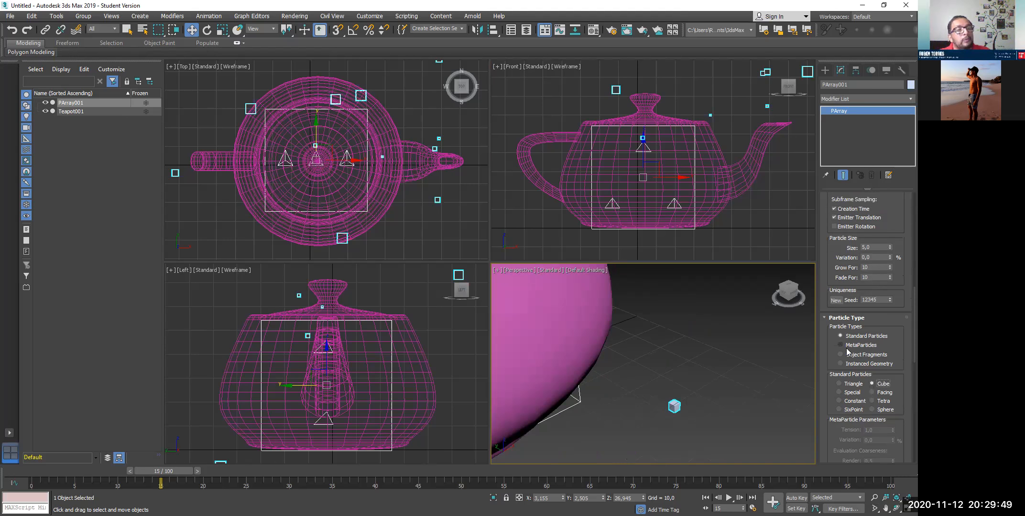
{"action": "double_click", "coordinate": [866, 247]}
{"action": "type", "text": "8"}
{"action": "key", "text": "Return"}
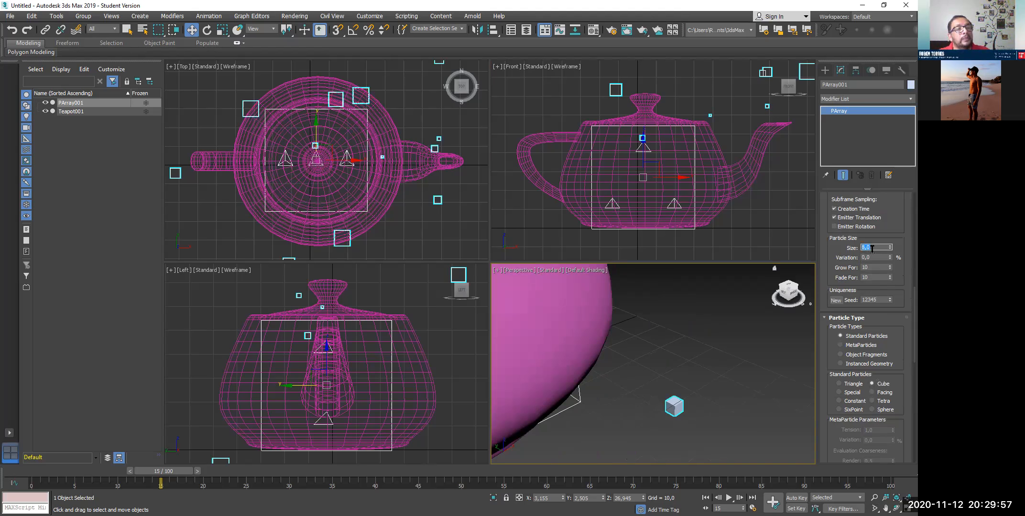
{"action": "type", "text": "1"}
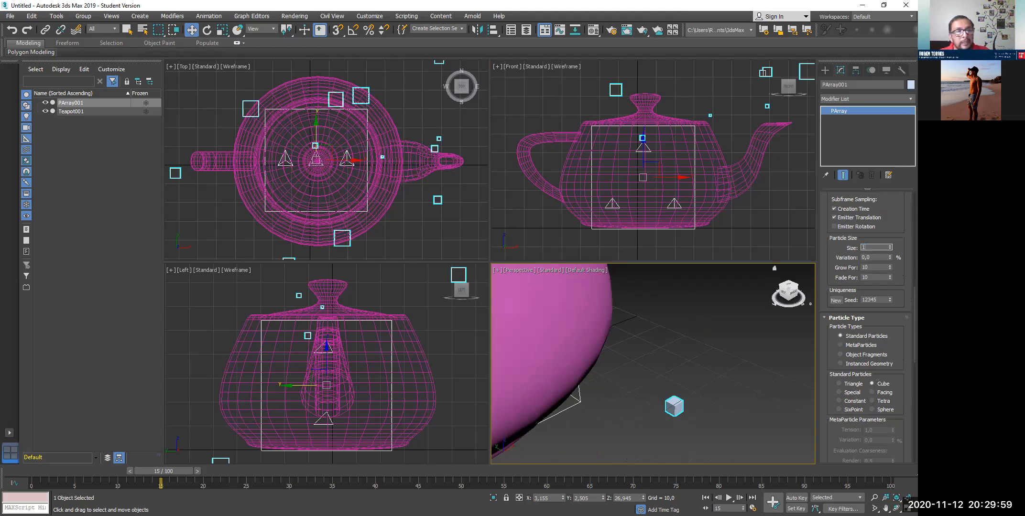
{"action": "type", "text": "0"}
{"action": "key", "text": "Return"}
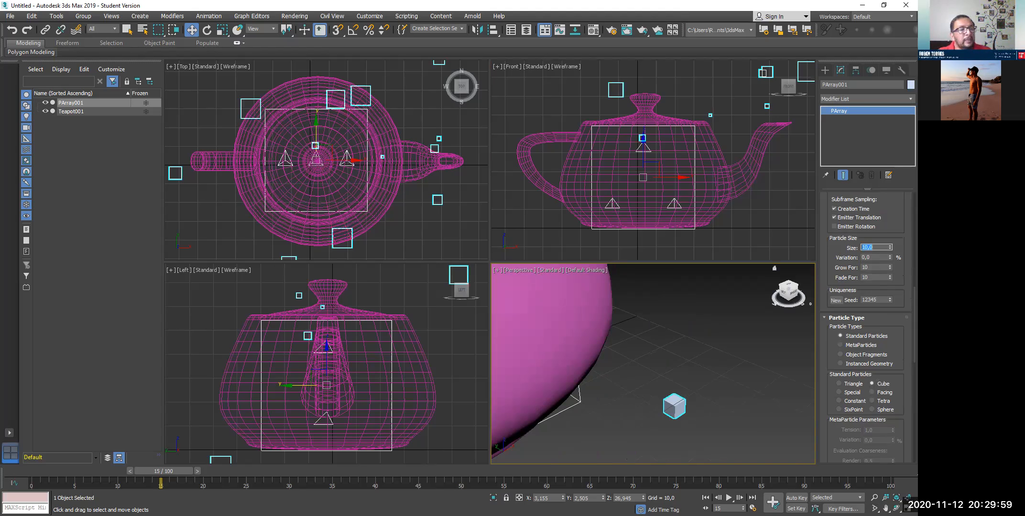
- Set the standard particle shape to Facing, and switch the particle type to Object Fragments
{"action": "scroll", "coordinate": [870, 300], "scroll_direction": "down", "scroll_amount": 5}
{"action": "left_click", "coordinate": [873, 293]}
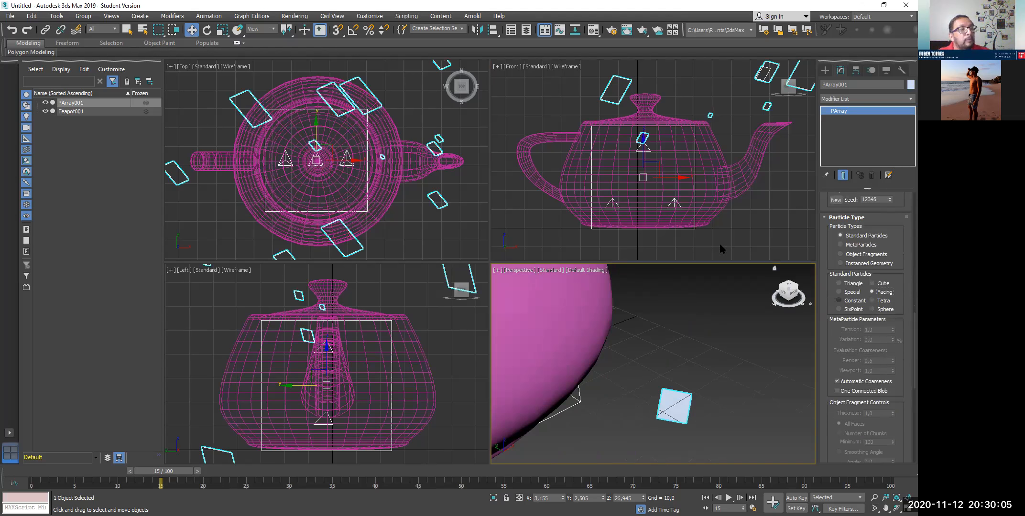
{"action": "scroll", "coordinate": [866, 332], "scroll_direction": "down", "scroll_amount": 2}
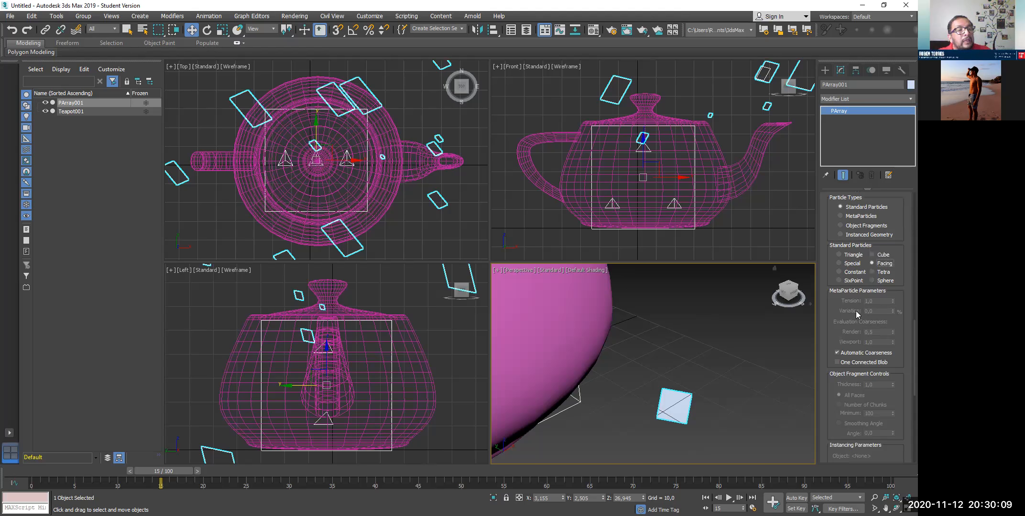
{"action": "scroll", "coordinate": [856, 309], "scroll_direction": "down", "scroll_amount": 2}
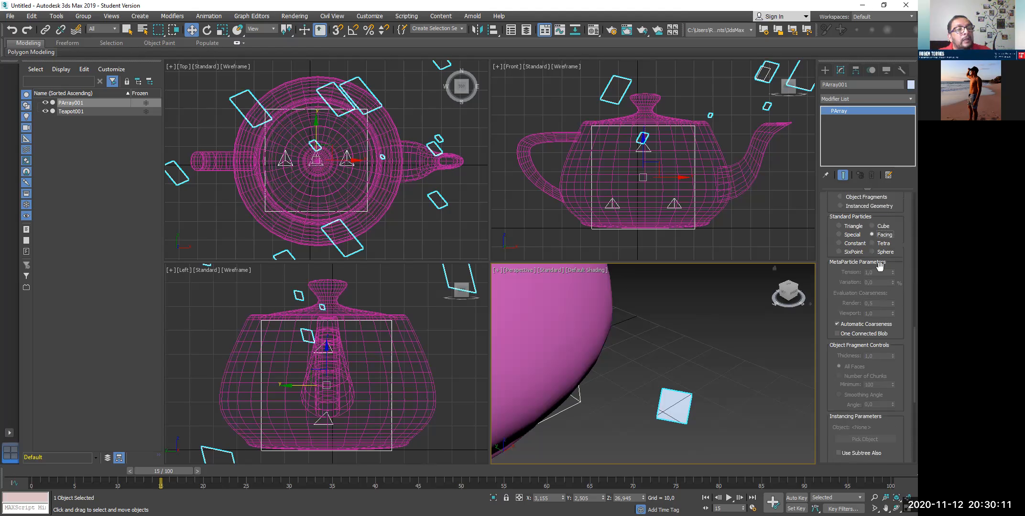
{"action": "scroll", "coordinate": [873, 285], "scroll_direction": "up", "scroll_amount": 2}
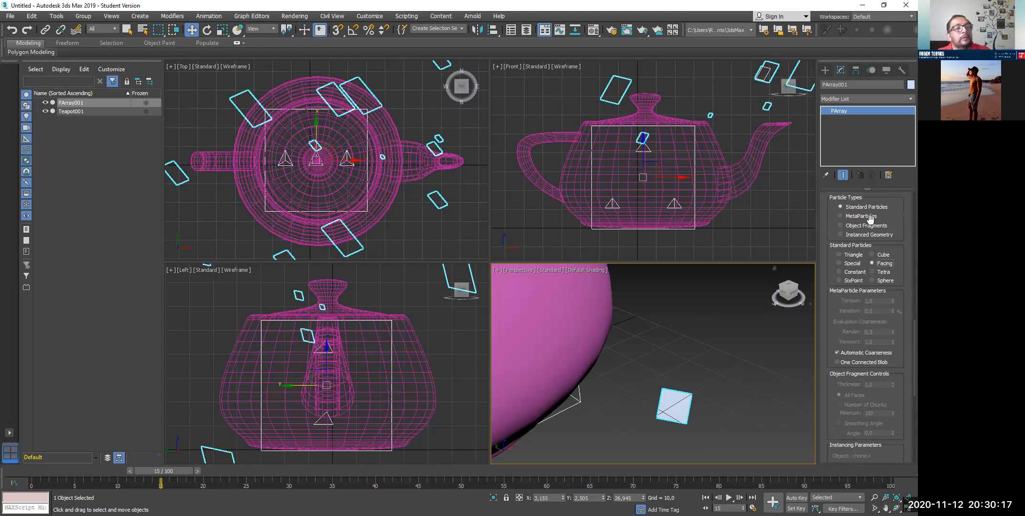
{"action": "left_click", "coordinate": [841, 224]}
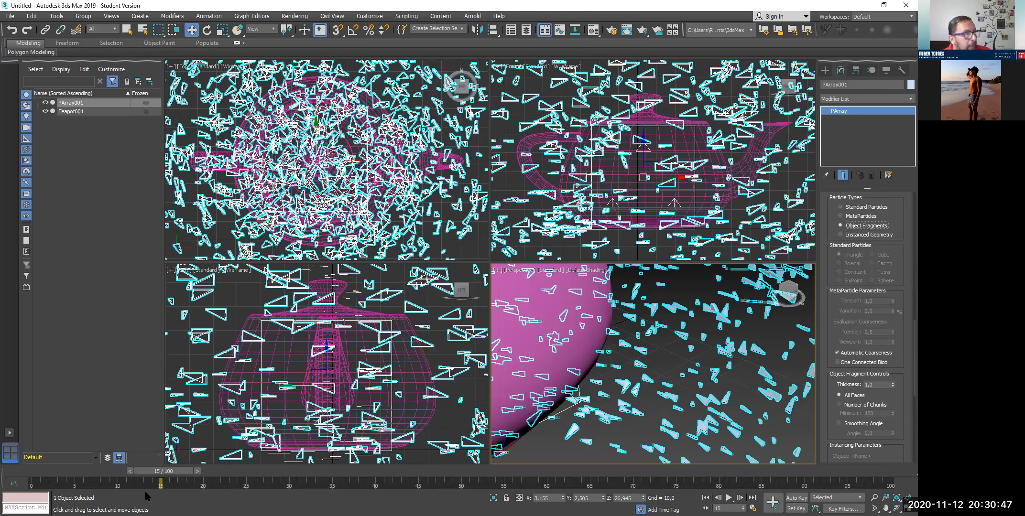
- Move the animation back to frame 0 and bring the whole teapot into the Perspective view
{"action": "left_click_drag", "start_coordinate": [135, 472], "coordinate": [120, 472]}
{"action": "left_click_drag", "start_coordinate": [48, 475], "coordinate": [16, 475]}
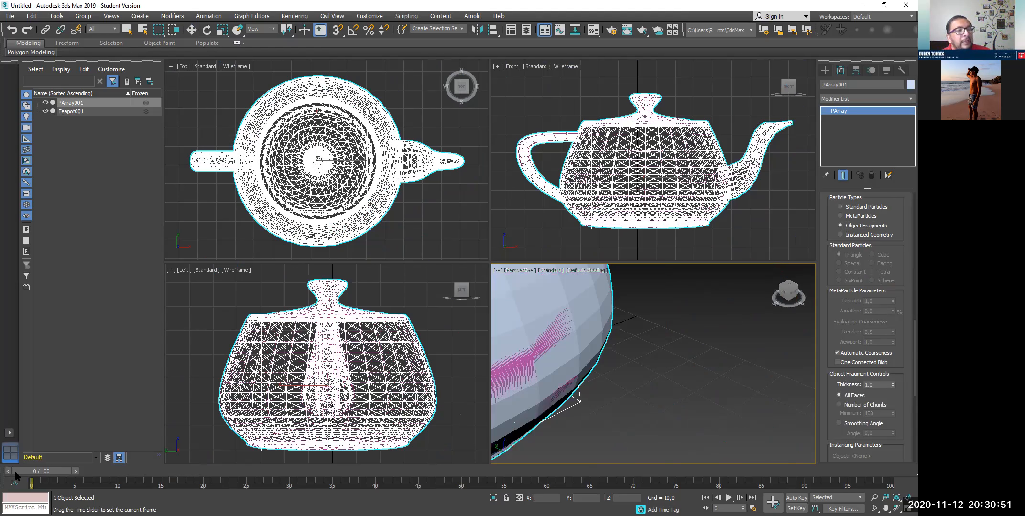
{"action": "key", "text": "w"}
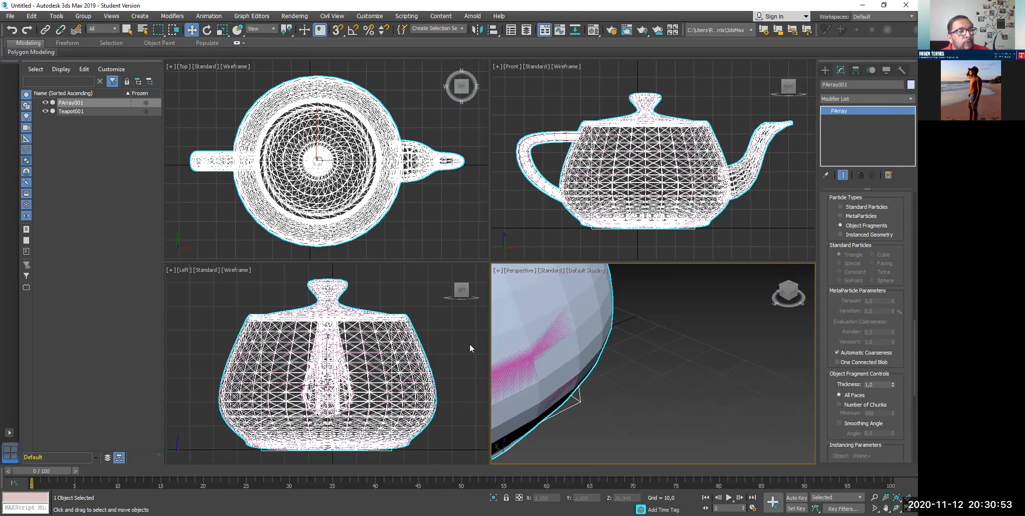
{"action": "scroll", "coordinate": [579, 339], "scroll_direction": "down", "scroll_amount": 2}
{"action": "scroll", "coordinate": [579, 339], "scroll_direction": "down", "scroll_amount": 5}
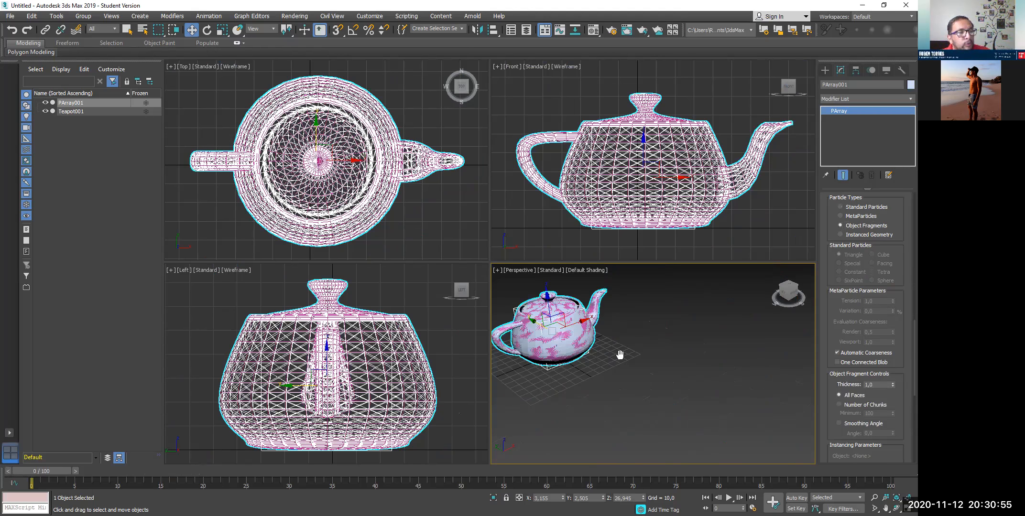
{"action": "scroll", "coordinate": [526, 344], "scroll_direction": "up", "scroll_amount": 1}
- Scrub the animation forward to about frame 17 and back to frame 0 to review how the teapot breaks into fragments
{"action": "left_click_drag", "start_coordinate": [41, 471], "coordinate": [190, 459]}
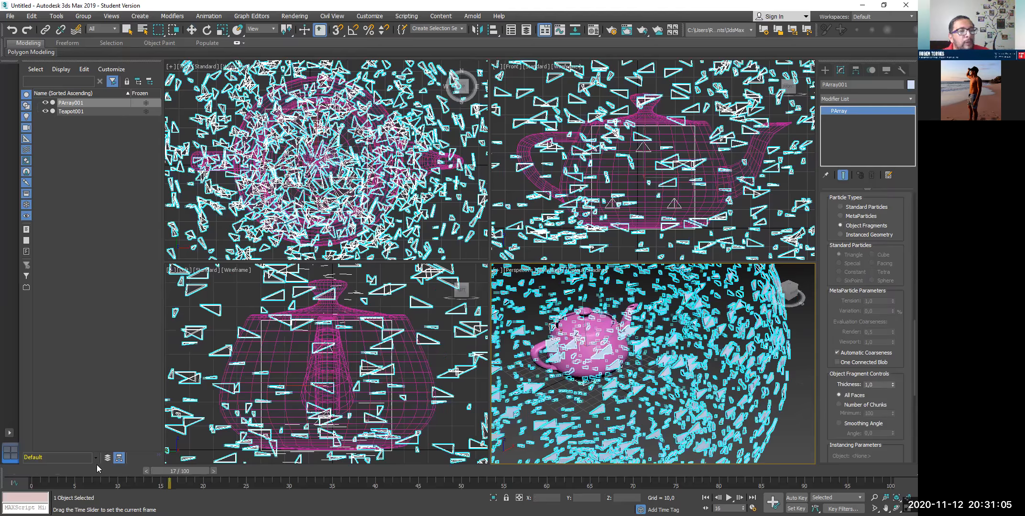
{"action": "left_click_drag", "start_coordinate": [97, 468], "coordinate": [14, 471]}
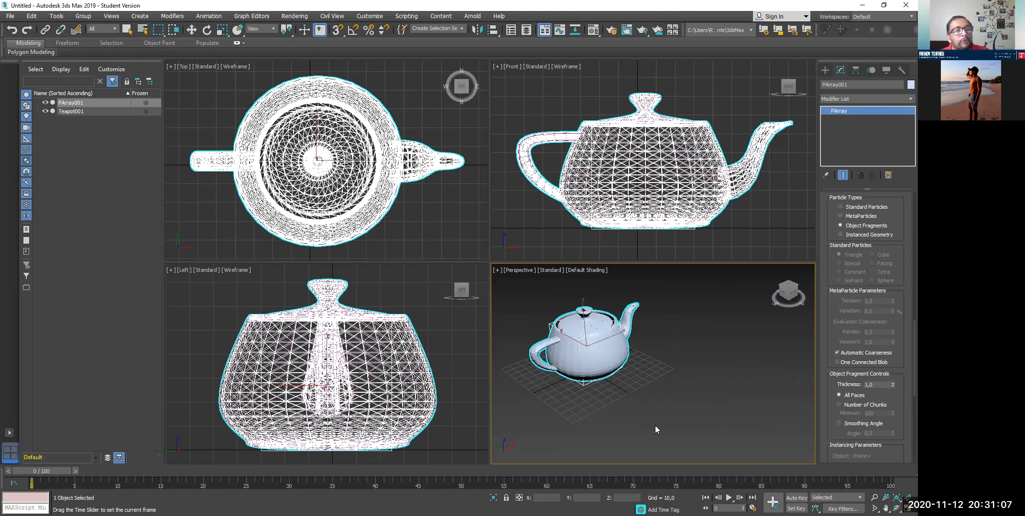
{"action": "key", "text": "w"}
- Try a Uniqueness seed of 200 in the Particle Generation settings
{"action": "scroll", "coordinate": [854, 297], "scroll_direction": "up", "scroll_amount": 1}
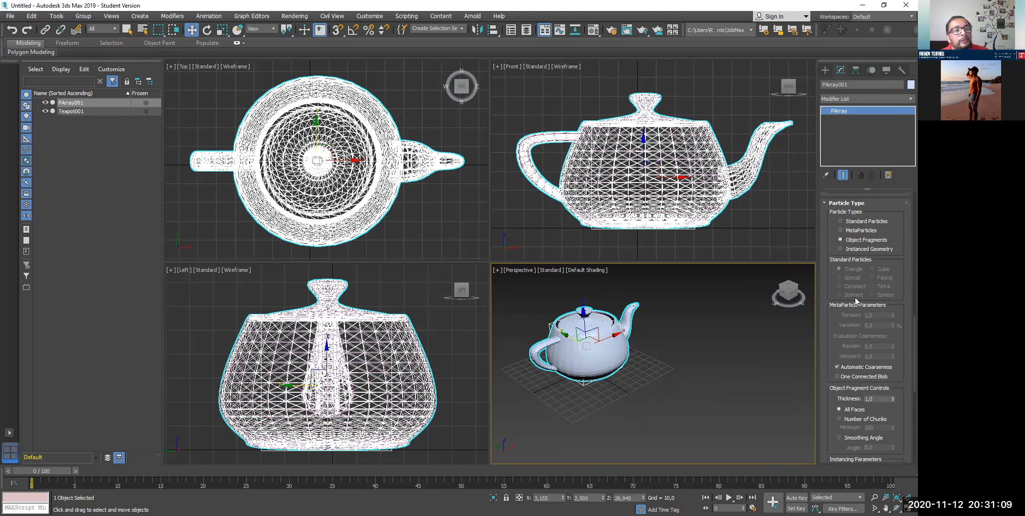
{"action": "scroll", "coordinate": [854, 296], "scroll_direction": "up", "scroll_amount": 2}
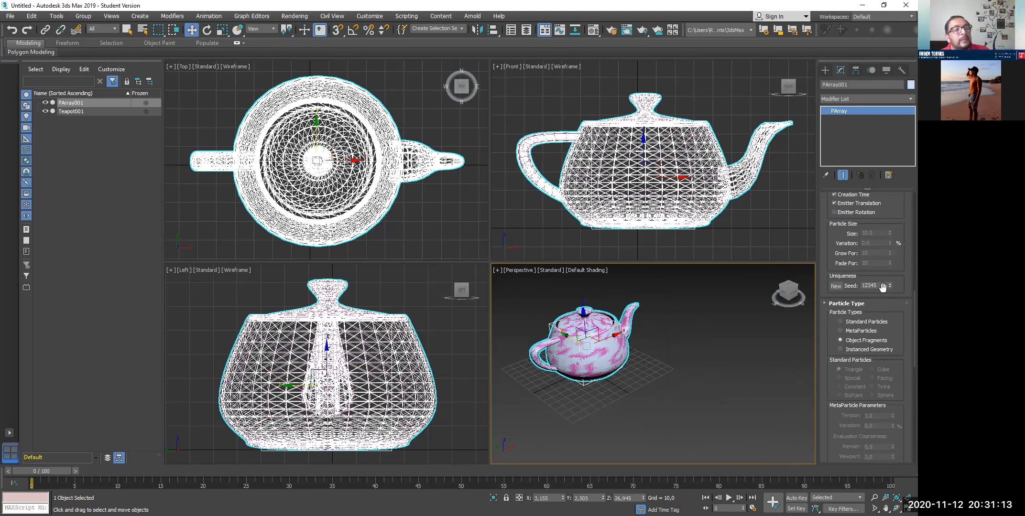
{"action": "scroll", "coordinate": [883, 289], "scroll_direction": "up", "scroll_amount": 1}
{"action": "left_click_drag", "start_coordinate": [857, 303], "coordinate": [846, 301]}
{"action": "type", "text": "200"}
{"action": "key", "text": "Return"}
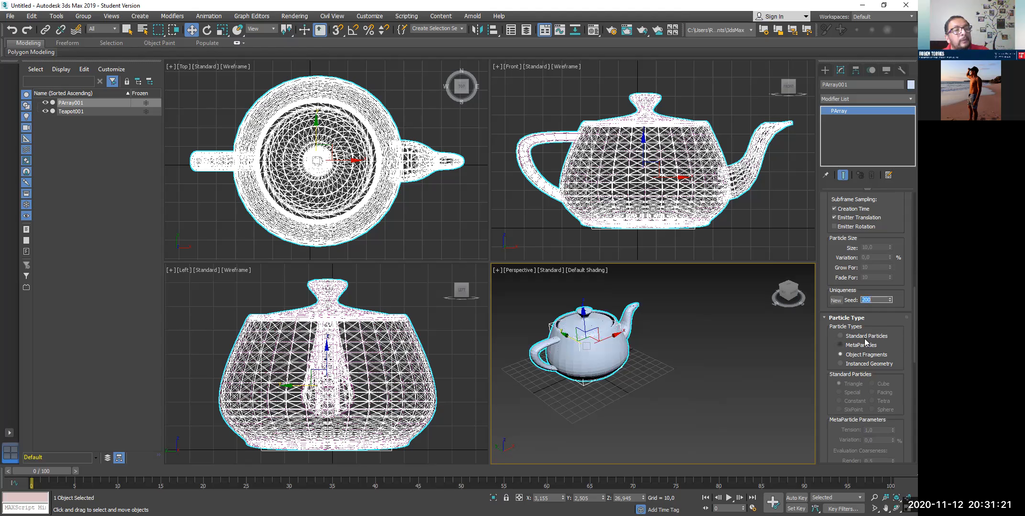
- Check the Particle Timing settings and set the Uniqueness seed to 20
{"action": "scroll", "coordinate": [864, 339], "scroll_direction": "up", "scroll_amount": 3}
{"action": "scroll", "coordinate": [860, 289], "scroll_direction": "up", "scroll_amount": 1}
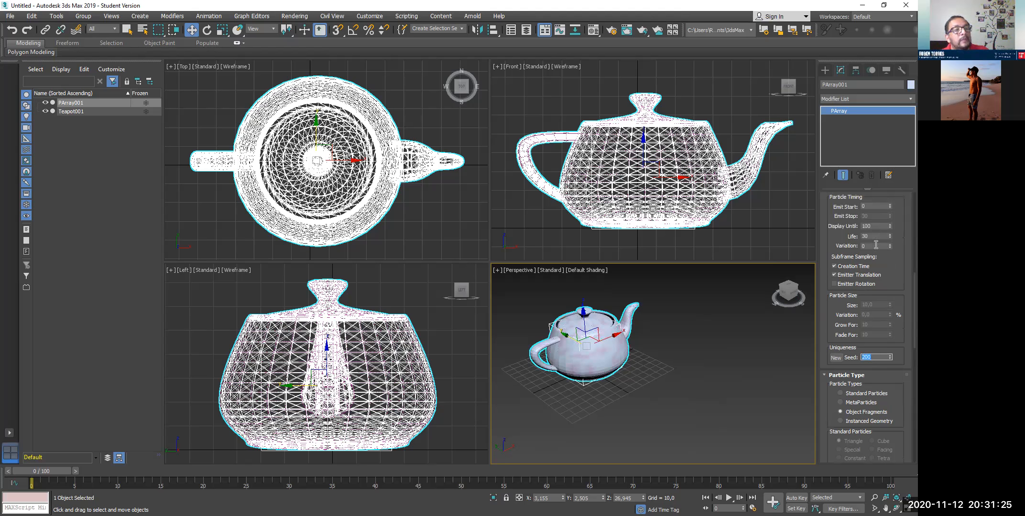
{"action": "scroll", "coordinate": [875, 282], "scroll_direction": "down", "scroll_amount": 3}
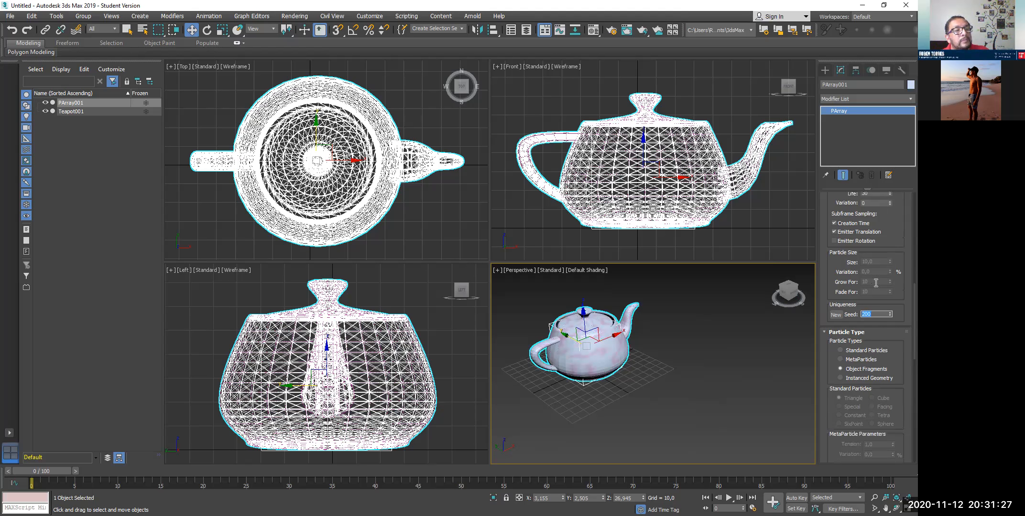
{"action": "scroll", "coordinate": [875, 292], "scroll_direction": "down", "scroll_amount": 2}
{"action": "scroll", "coordinate": [886, 286], "scroll_direction": "down", "scroll_amount": 2}
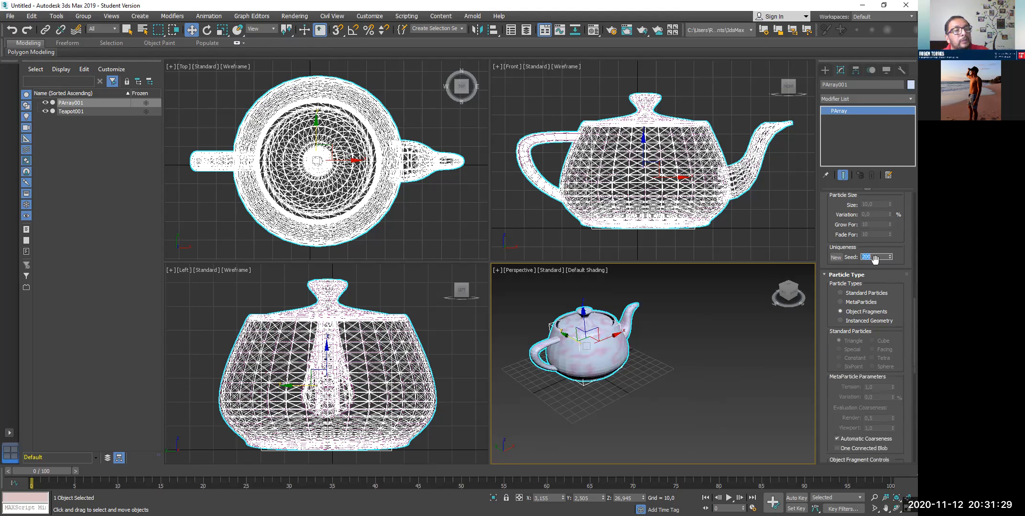
{"action": "type", "text": "20"}
{"action": "key", "text": "Return"}
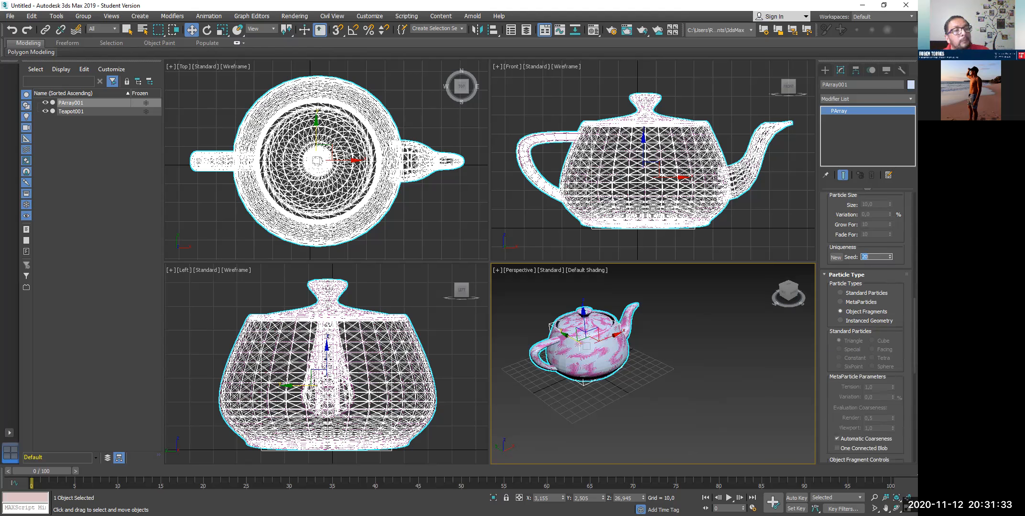
- Check the Thickness setting under Object Fragment Controls and scrub the animation forward and back to frame 0
{"action": "scroll", "coordinate": [872, 350], "scroll_direction": "down", "scroll_amount": 3}
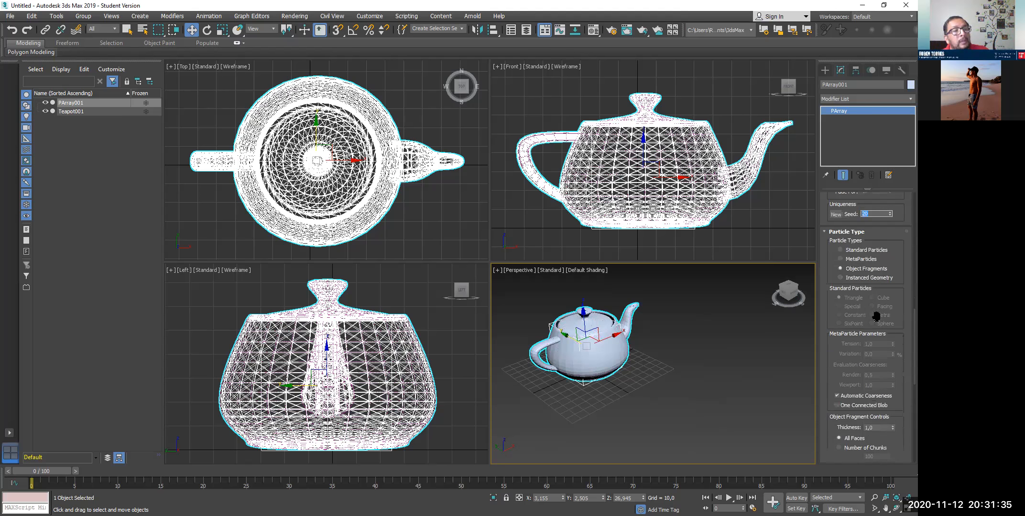
{"action": "scroll", "coordinate": [872, 349], "scroll_direction": "down", "scroll_amount": 1}
{"action": "scroll", "coordinate": [870, 392], "scroll_direction": "down", "scroll_amount": 2}
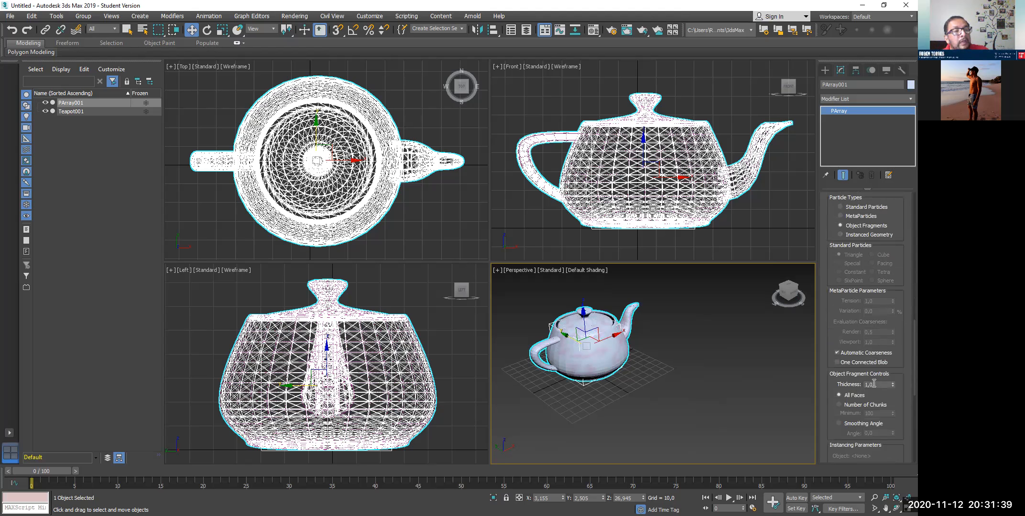
{"action": "left_click_drag", "start_coordinate": [873, 383], "coordinate": [858, 385]}
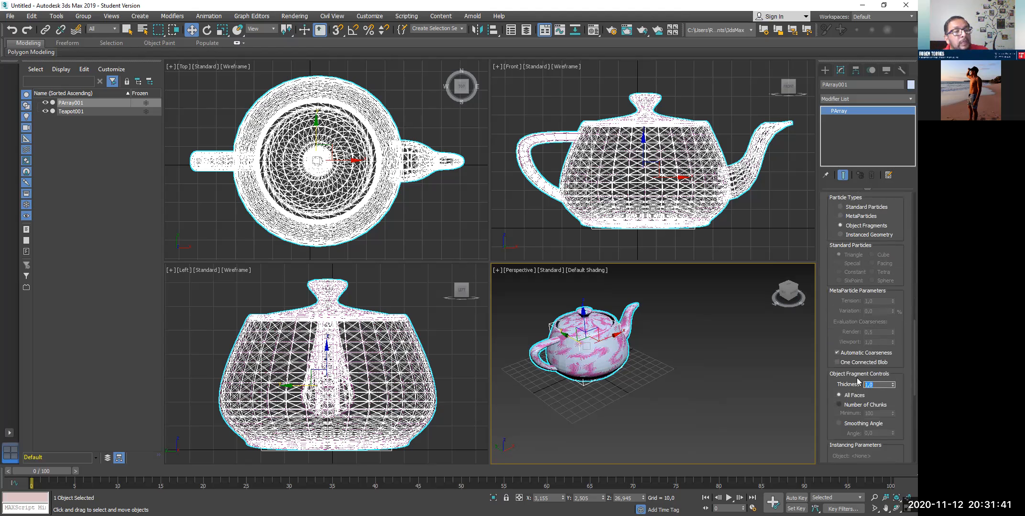
{"action": "scroll", "coordinate": [857, 382], "scroll_direction": "down", "scroll_amount": 5}
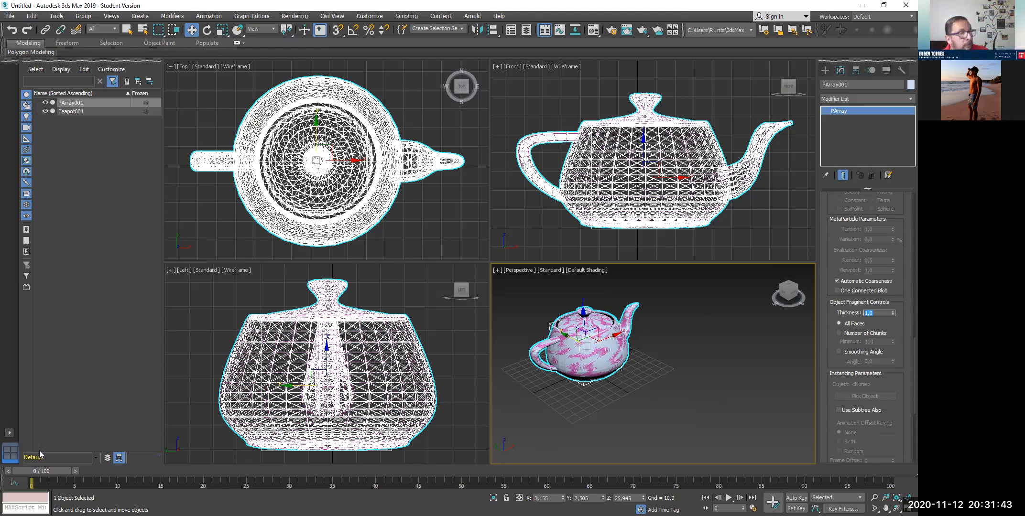
{"action": "left_click_drag", "start_coordinate": [50, 468], "coordinate": [70, 469]}
{"action": "left_click", "coordinate": [26, 474]}
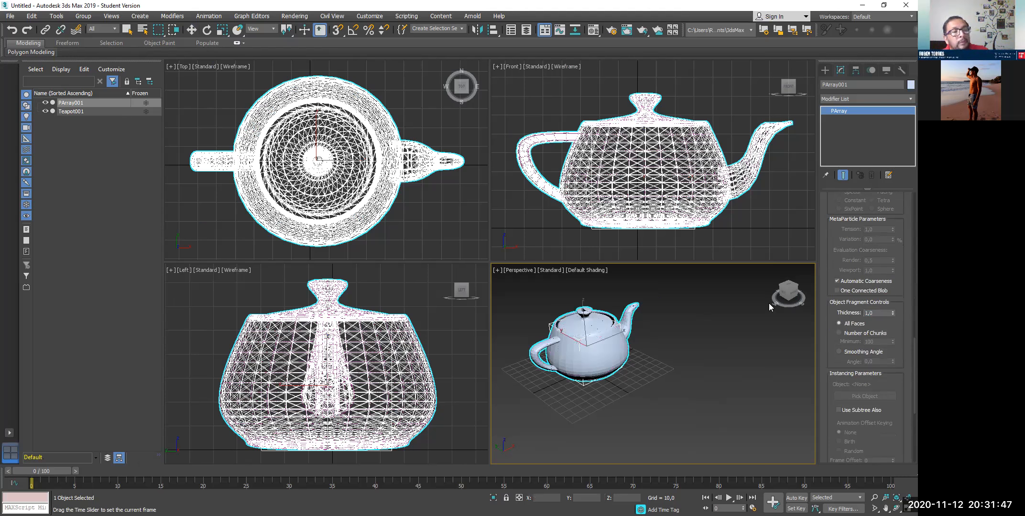
- Fragment the teapot by Number of Chunks with a minimum of 20 and scrub the animation to preview it
{"action": "scroll", "coordinate": [870, 296], "scroll_direction": "up", "scroll_amount": 7}
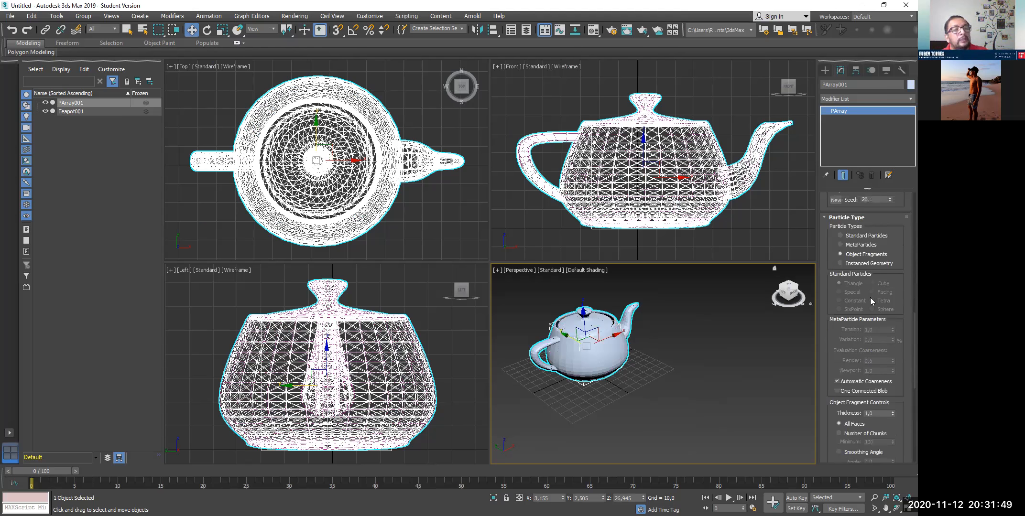
{"action": "scroll", "coordinate": [870, 297], "scroll_direction": "up", "scroll_amount": 7}
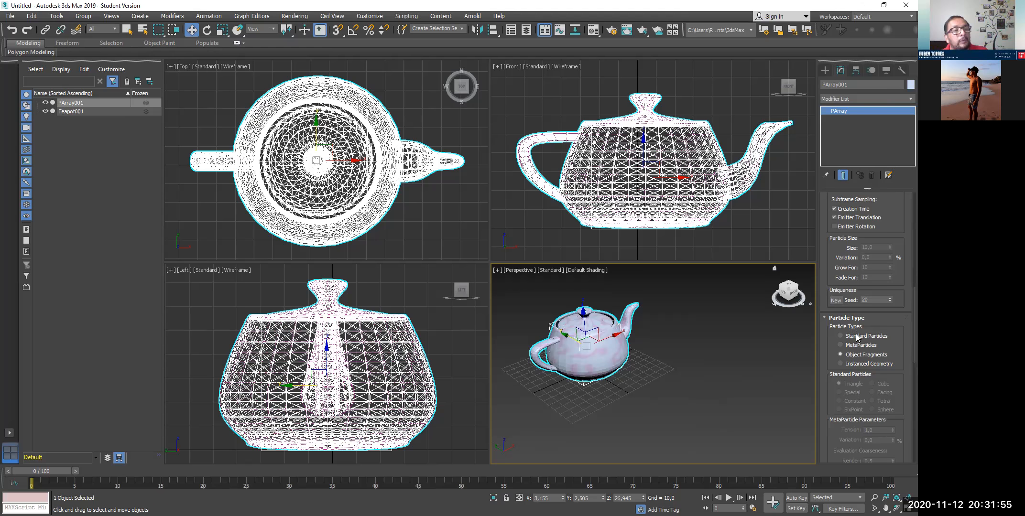
{"action": "scroll", "coordinate": [860, 332], "scroll_direction": "down", "scroll_amount": 1}
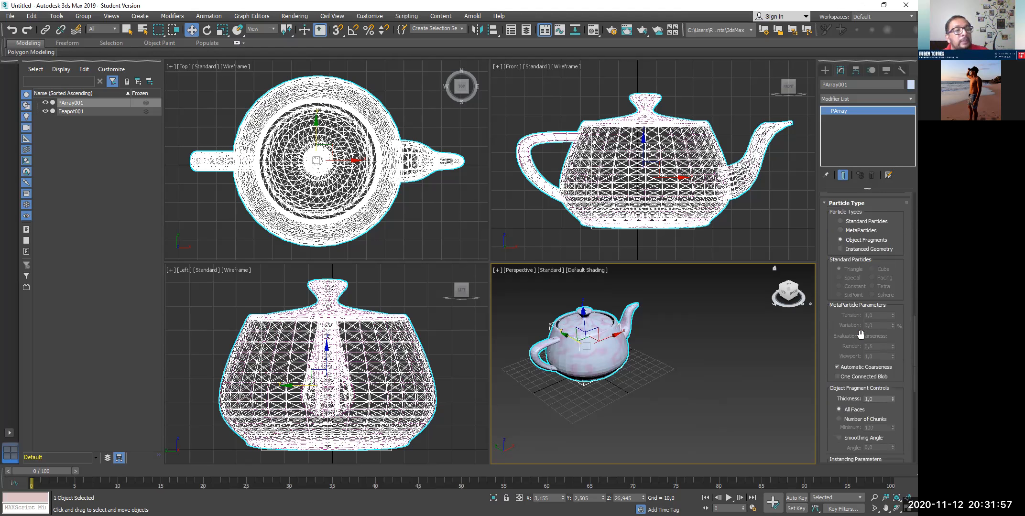
{"action": "scroll", "coordinate": [860, 363], "scroll_direction": "down", "scroll_amount": 5}
{"action": "scroll", "coordinate": [859, 364], "scroll_direction": "down", "scroll_amount": 3}
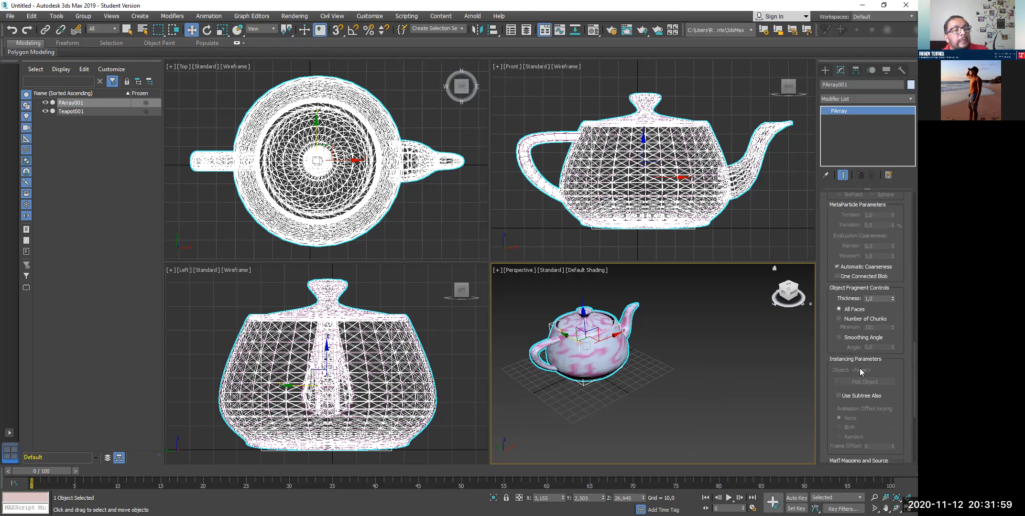
{"action": "scroll", "coordinate": [857, 330], "scroll_direction": "down", "scroll_amount": 2}
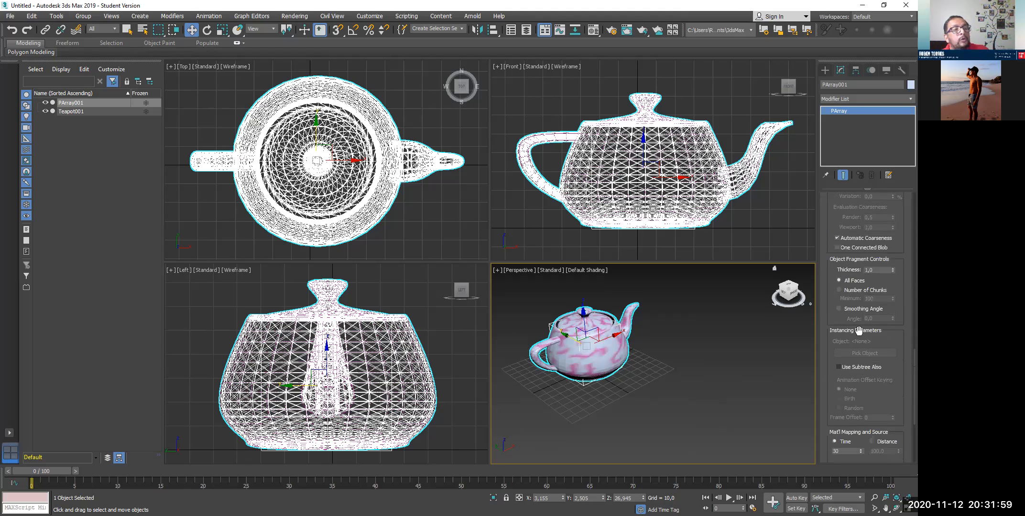
{"action": "left_click", "coordinate": [840, 289]}
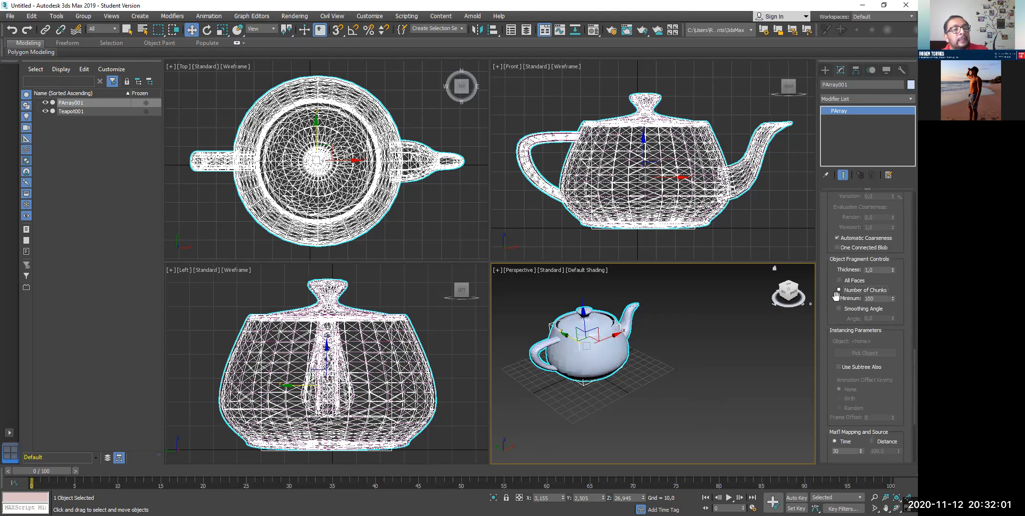
{"action": "double_click", "coordinate": [873, 298]}
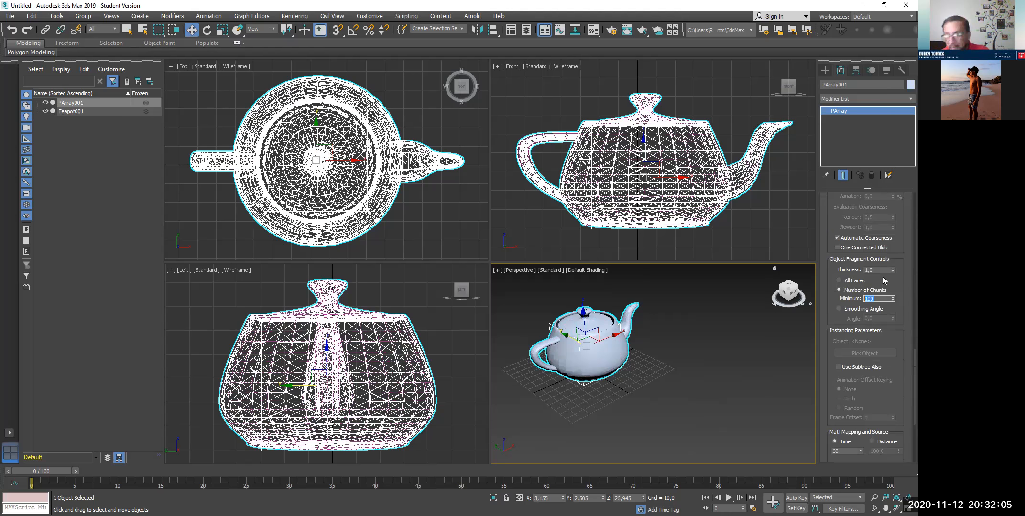
{"action": "type", "text": "20"}
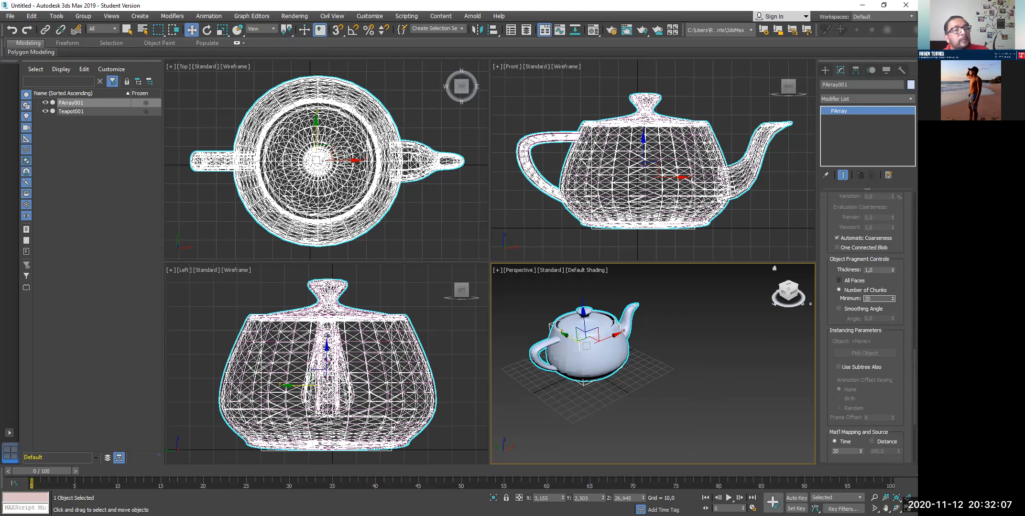
{"action": "key", "text": "Return"}
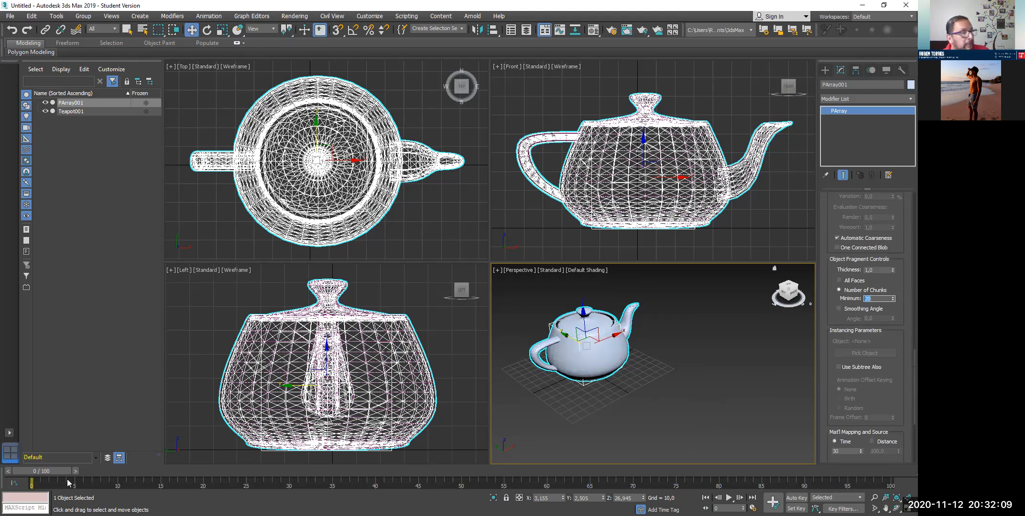
{"action": "left_click_drag", "start_coordinate": [31, 471], "coordinate": [30, 498]}
{"action": "key", "text": "w"}
- Set the minimum number of chunks to 30 and scrub the animation forward and back to frame 0
{"action": "double_click", "coordinate": [872, 299]}
{"action": "type", "text": "3"}
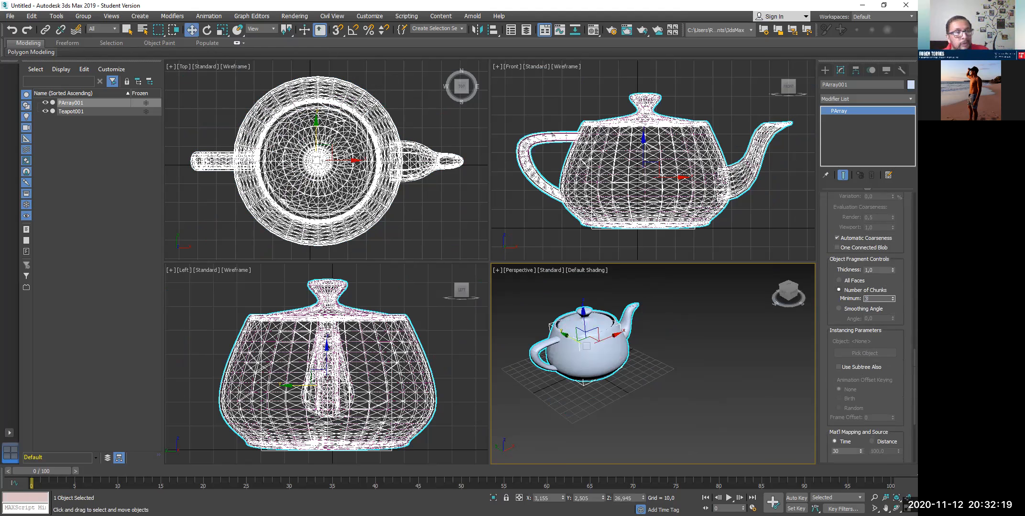
{"action": "type", "text": "0"}
{"action": "key", "text": "Return"}
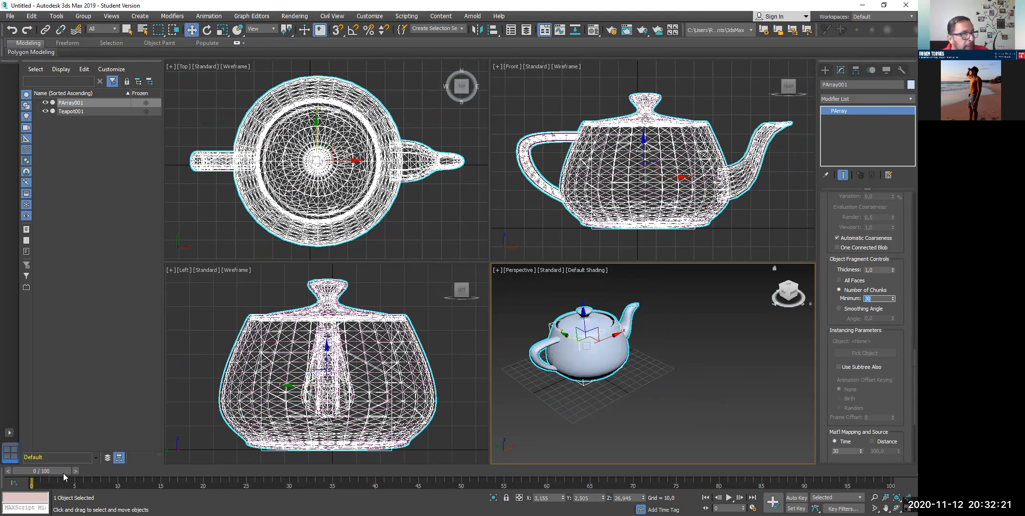
{"action": "left_click_drag", "start_coordinate": [35, 473], "coordinate": [189, 471]}
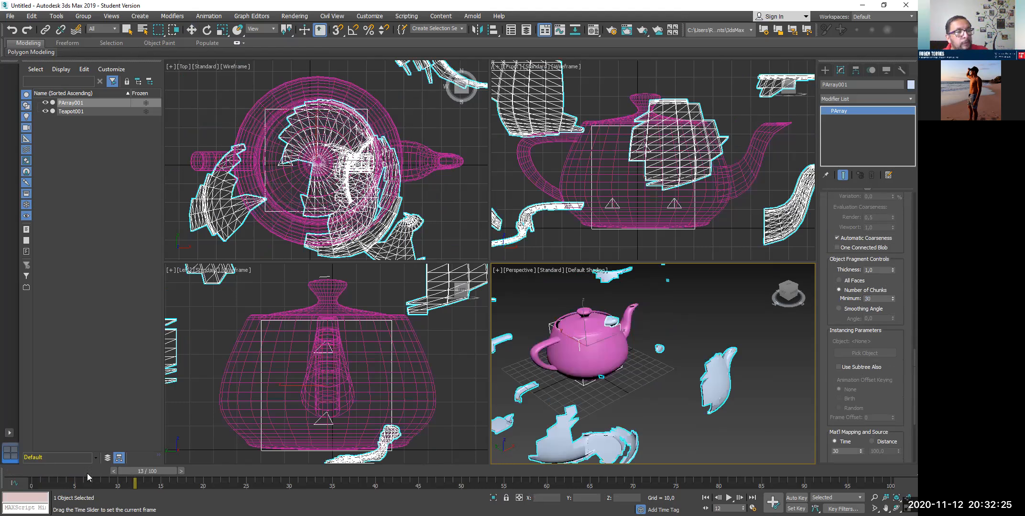
{"action": "left_click_drag", "start_coordinate": [44, 479], "coordinate": [22, 480]}
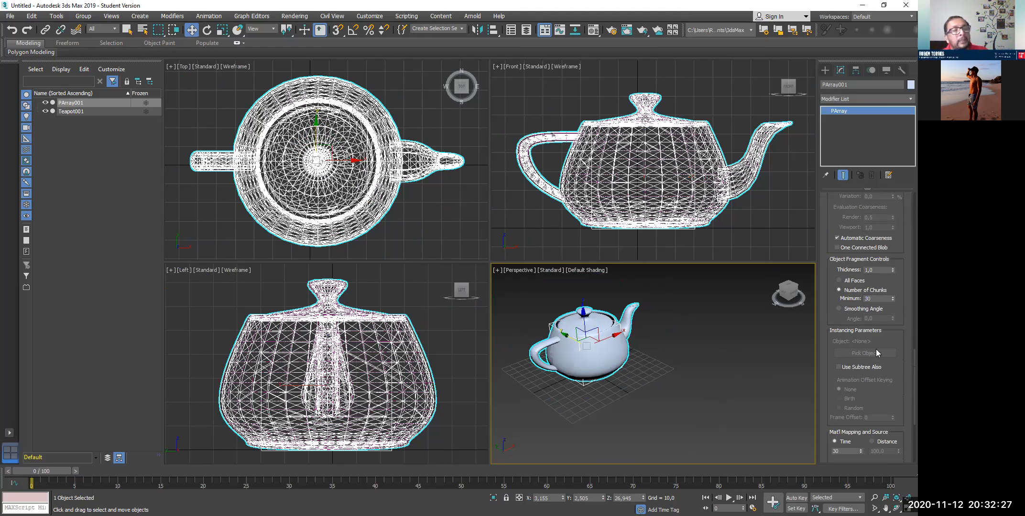
- Set the Spin Time to 20 in the Rotation and Collision settings and preview the spinning fragments
{"action": "scroll", "coordinate": [860, 279], "scroll_direction": "up", "scroll_amount": 1}
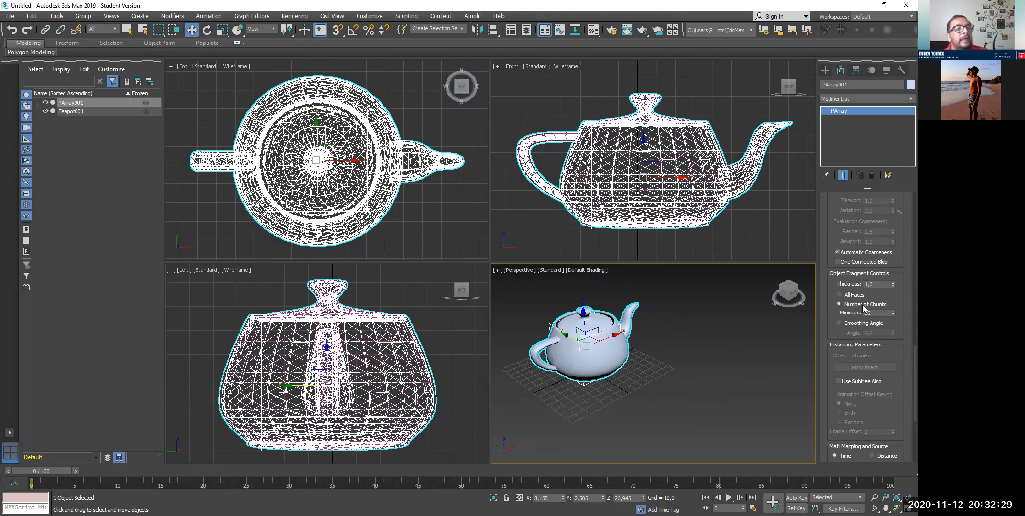
{"action": "scroll", "coordinate": [901, 320], "scroll_direction": "down", "scroll_amount": 5}
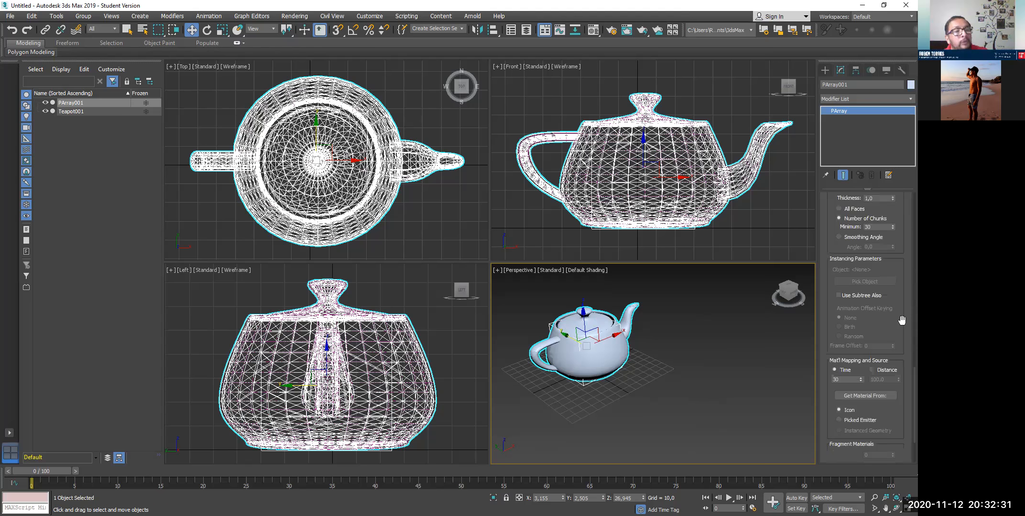
{"action": "scroll", "coordinate": [901, 320], "scroll_direction": "down", "scroll_amount": 5}
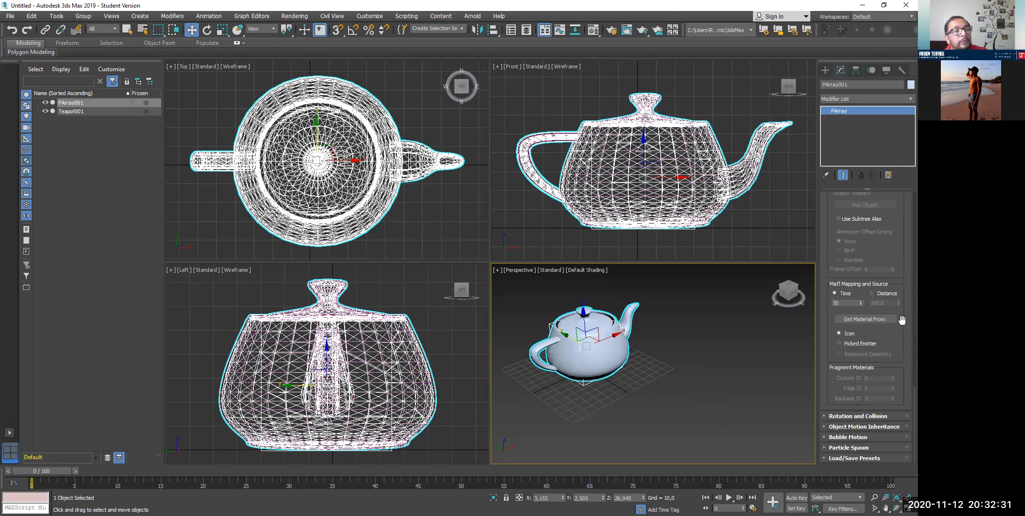
{"action": "left_click", "coordinate": [844, 417]}
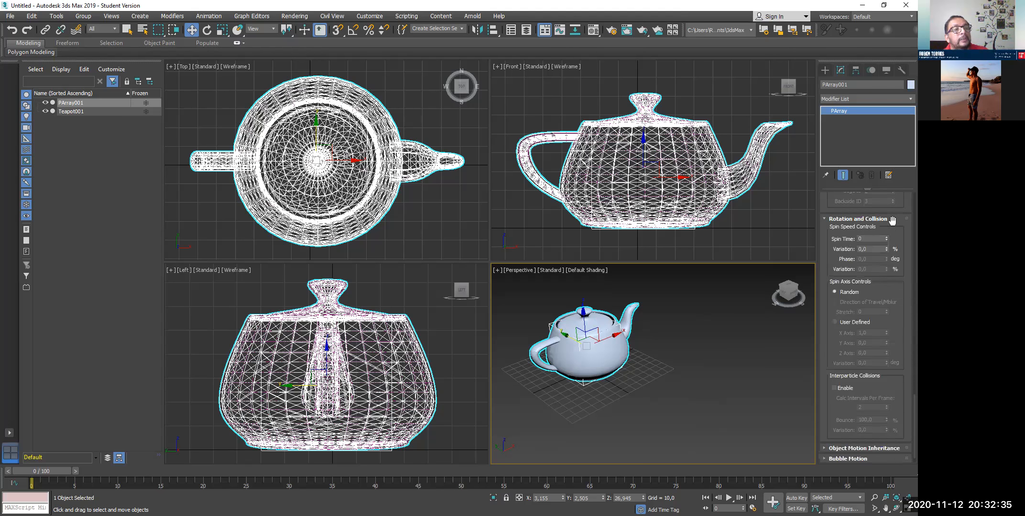
{"action": "double_click", "coordinate": [852, 238]}
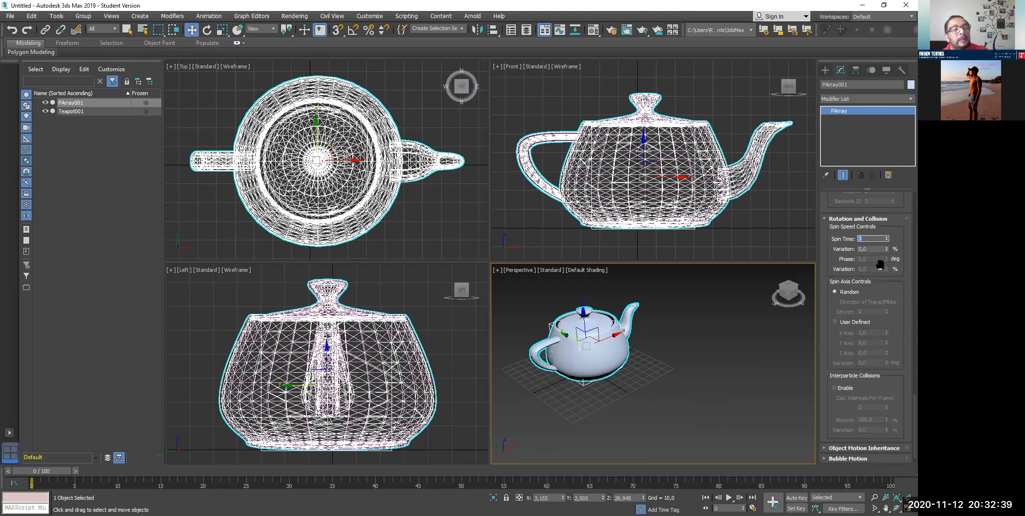
{"action": "type", "text": "20"}
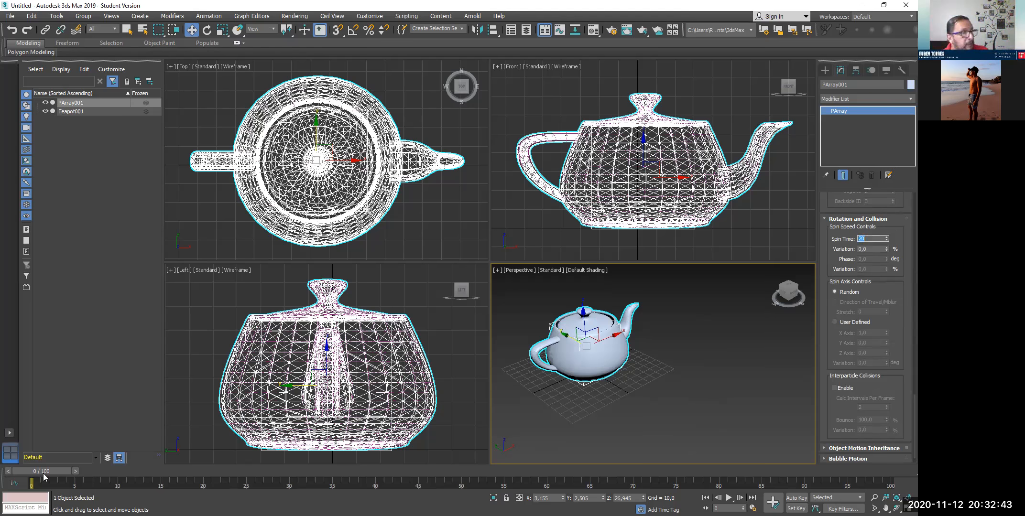
{"action": "left_click_drag", "start_coordinate": [51, 473], "coordinate": [2, 485]}
{"action": "key", "text": "w"}
- Set the Spin Time variation to 10% and scrub the animation forward and back to frame 0
{"action": "left_click", "coordinate": [872, 247]}
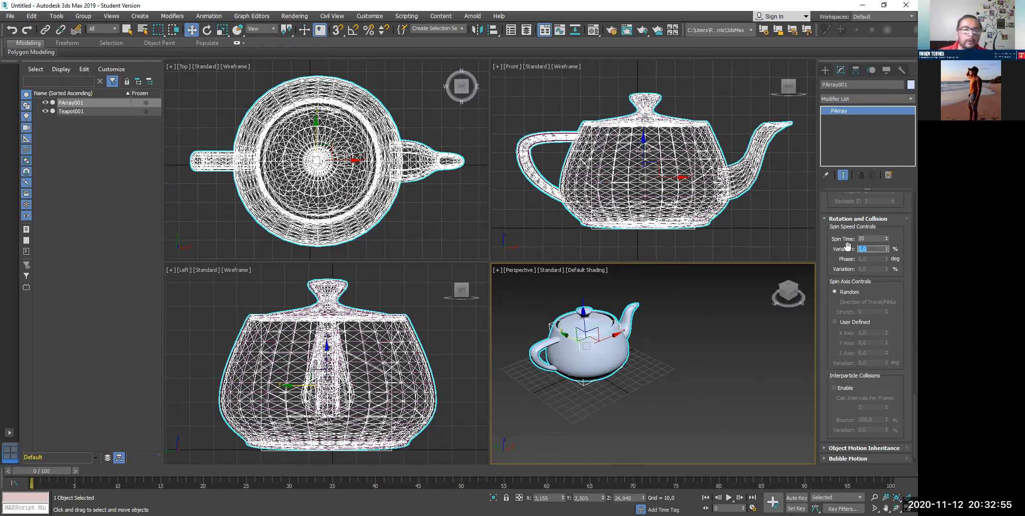
{"action": "type", "text": "10"}
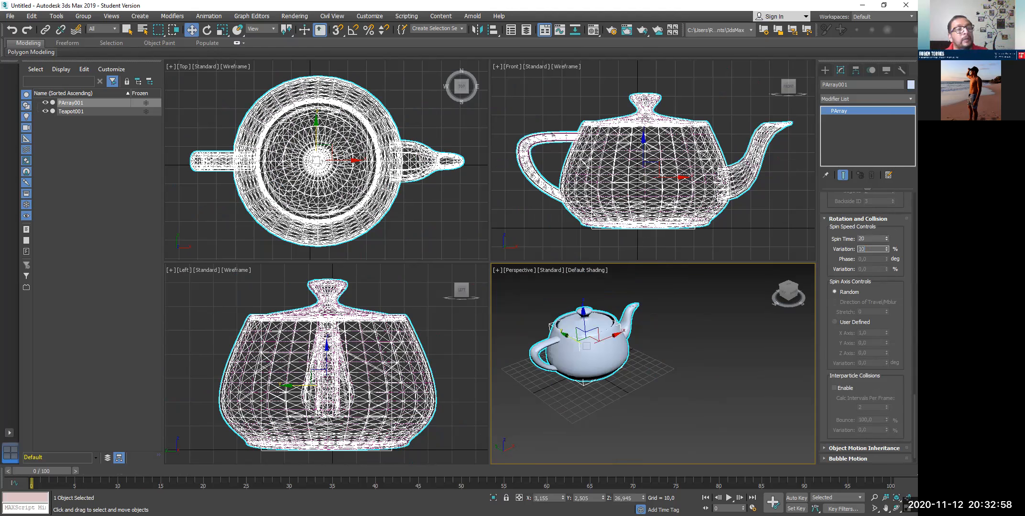
{"action": "key", "text": "Return"}
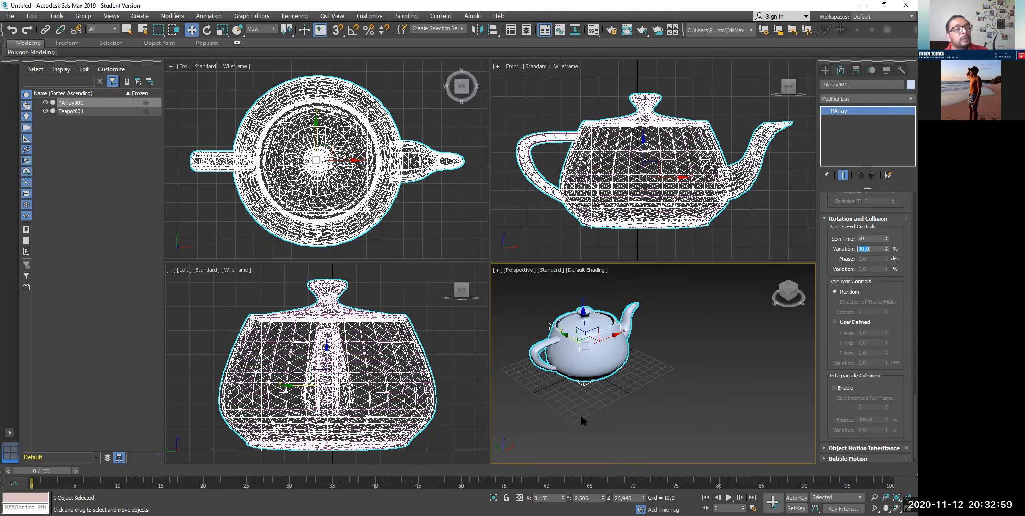
{"action": "left_click_drag", "start_coordinate": [61, 471], "coordinate": [117, 483]}
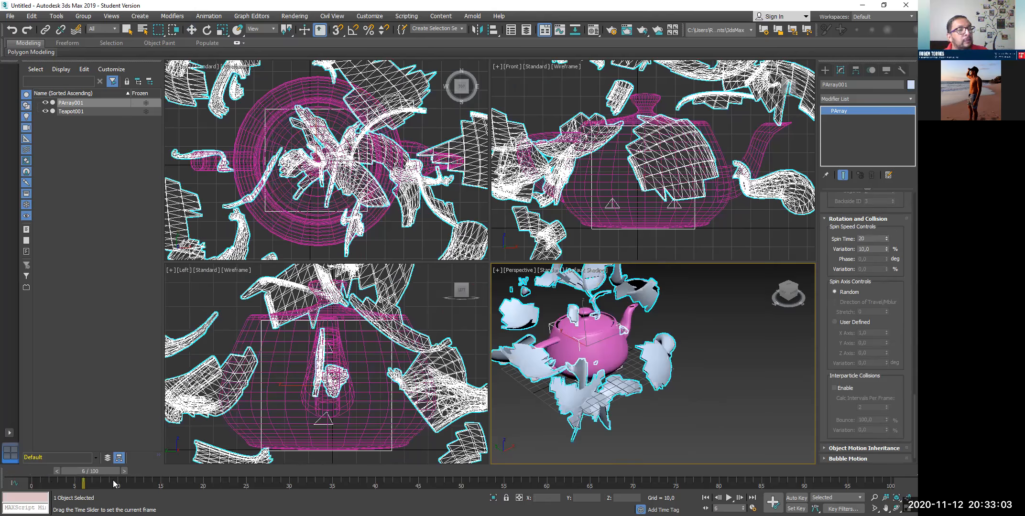
{"action": "left_click_drag", "start_coordinate": [28, 492], "coordinate": [216, 482]}
{"action": "left_click_drag", "start_coordinate": [93, 485], "coordinate": [35, 486]}
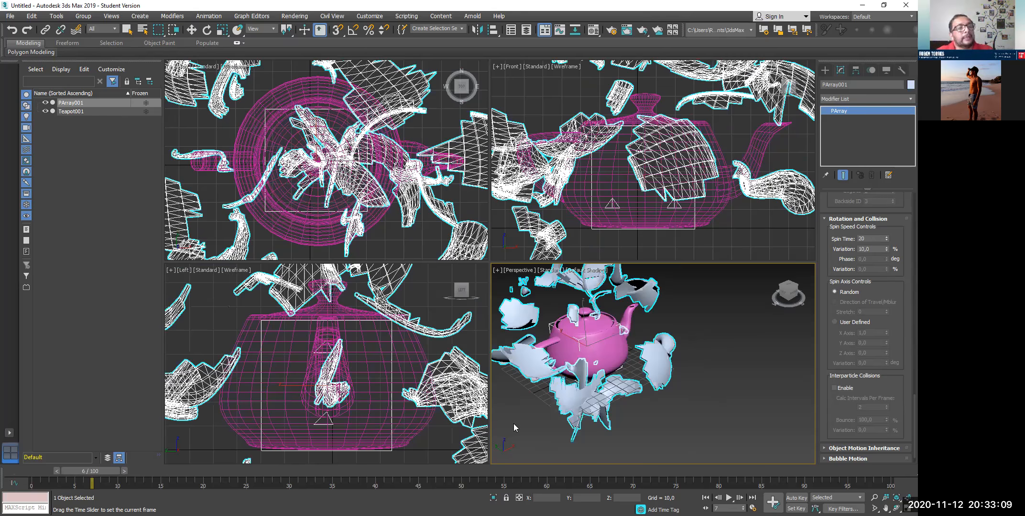
- Expand and examine the Object Motion Inheritance, Bubble Motion and Particle Spawn settings of the particle array
{"action": "scroll", "coordinate": [874, 408], "scroll_direction": "down", "scroll_amount": 1}
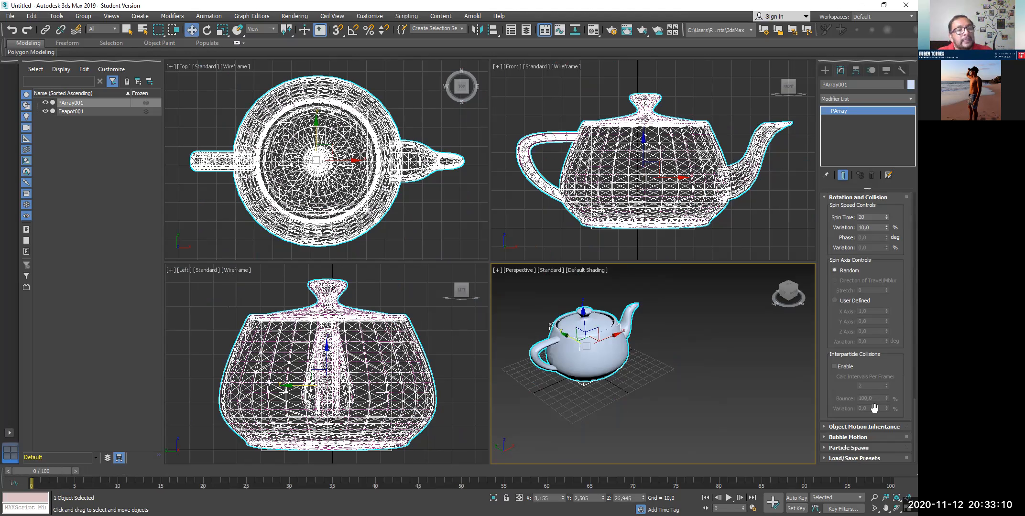
{"action": "left_click", "coordinate": [836, 426]}
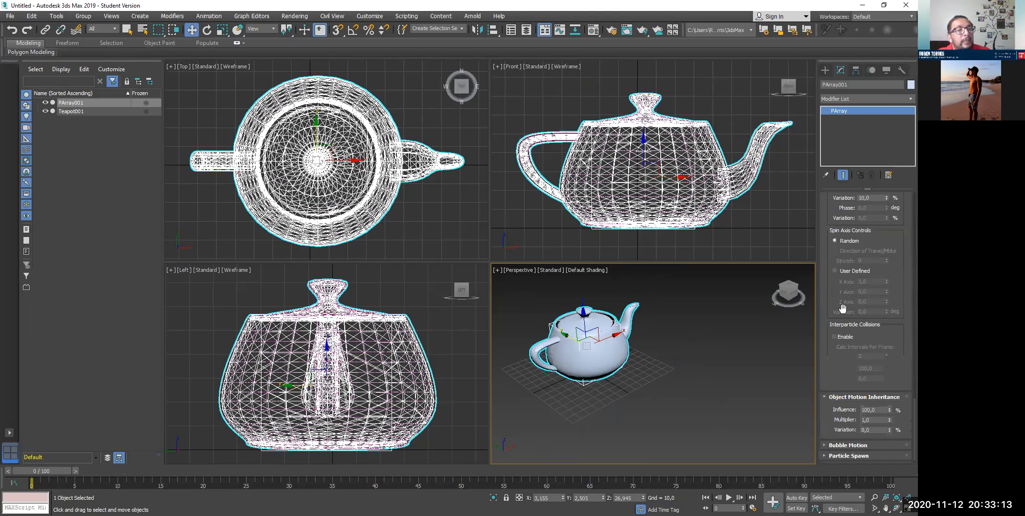
{"action": "scroll", "coordinate": [825, 432], "scroll_direction": "down", "scroll_amount": 1}
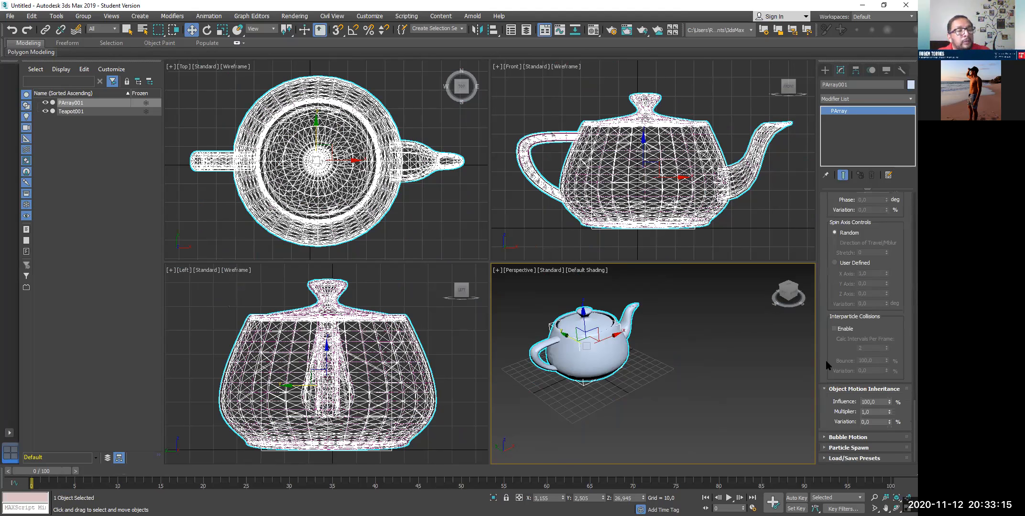
{"action": "left_click", "coordinate": [842, 437]}
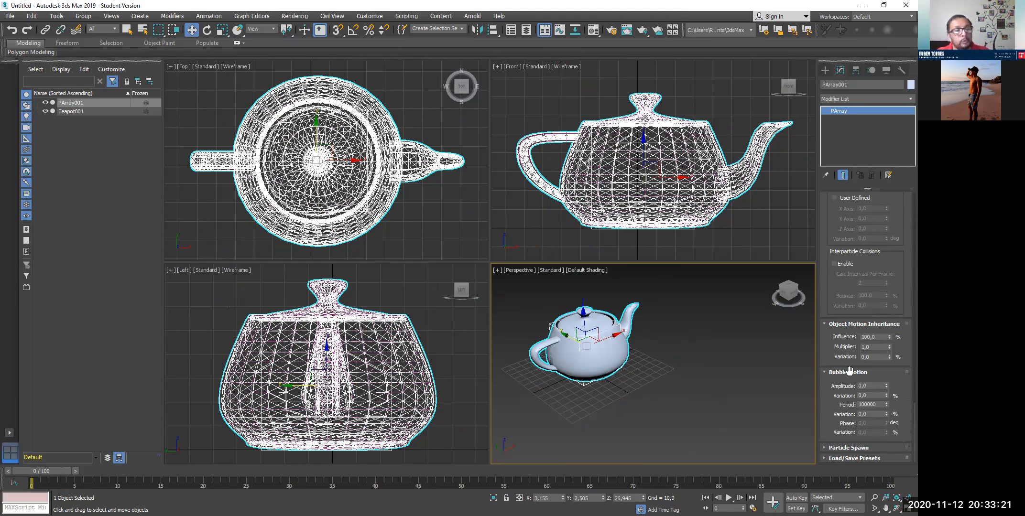
{"action": "left_click", "coordinate": [841, 449]}
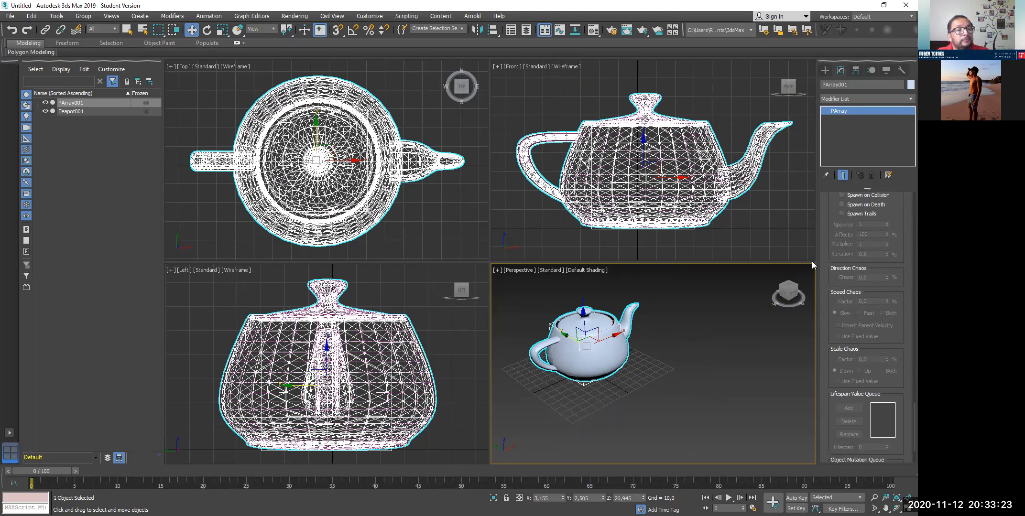
{"action": "scroll", "coordinate": [855, 327], "scroll_direction": "up", "scroll_amount": 3}
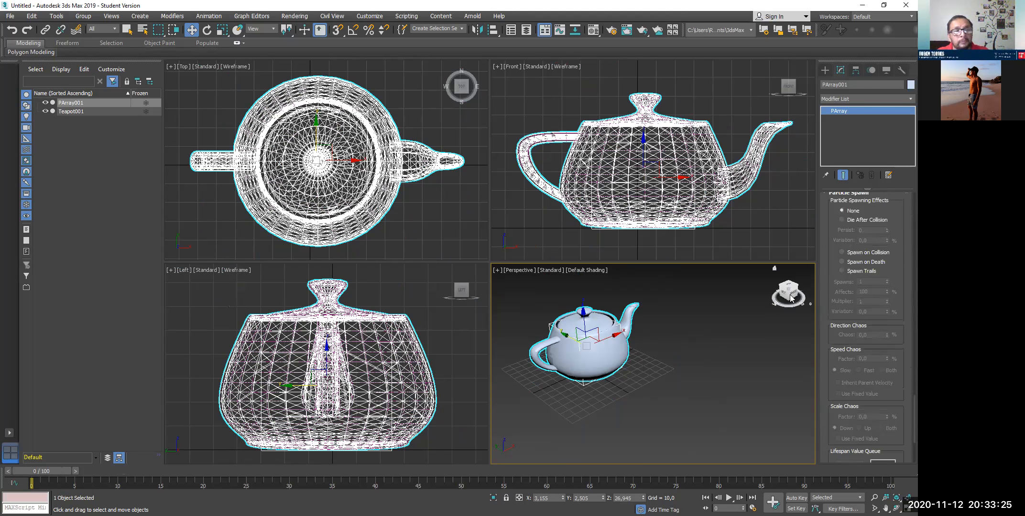
- Expand Load/Save Presets, load the Bubbles preset and scrub the animation to preview the particles
{"action": "scroll", "coordinate": [872, 370], "scroll_direction": "down", "scroll_amount": 5}
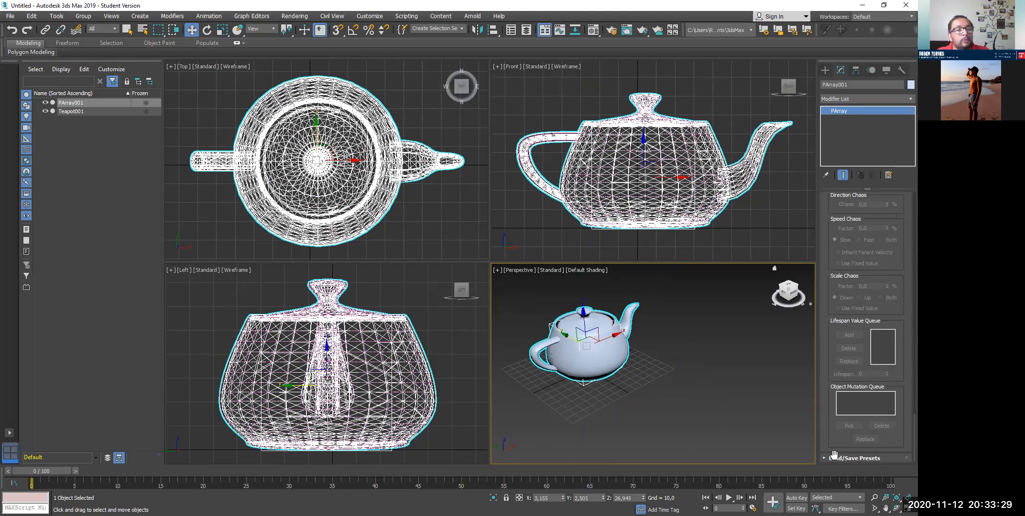
{"action": "left_click", "coordinate": [841, 458]}
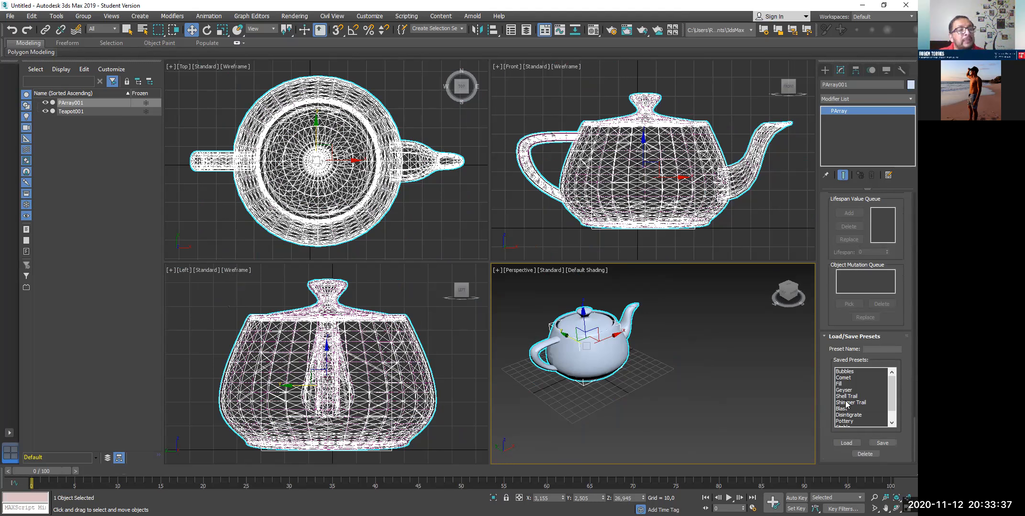
{"action": "double_click", "coordinate": [846, 371]}
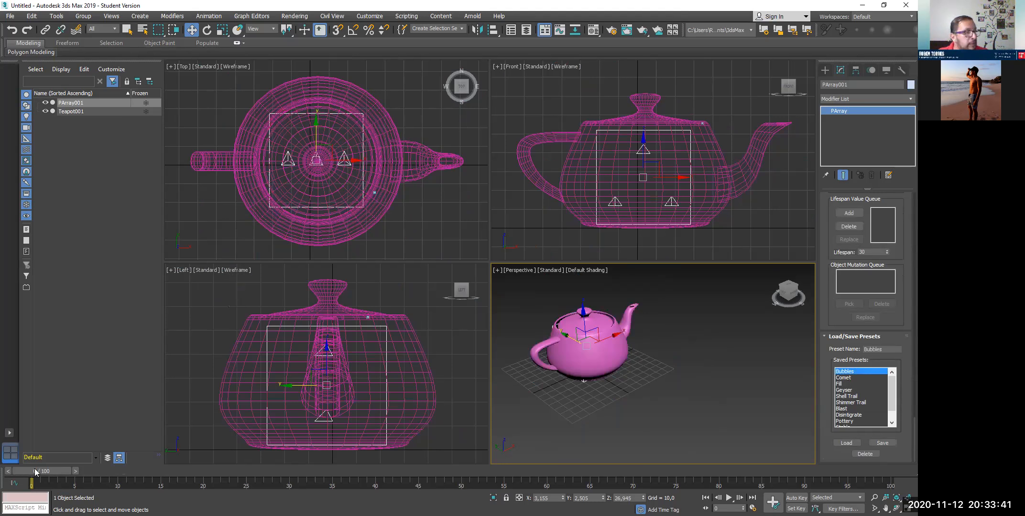
{"action": "left_click_drag", "start_coordinate": [35, 470], "coordinate": [354, 422]}
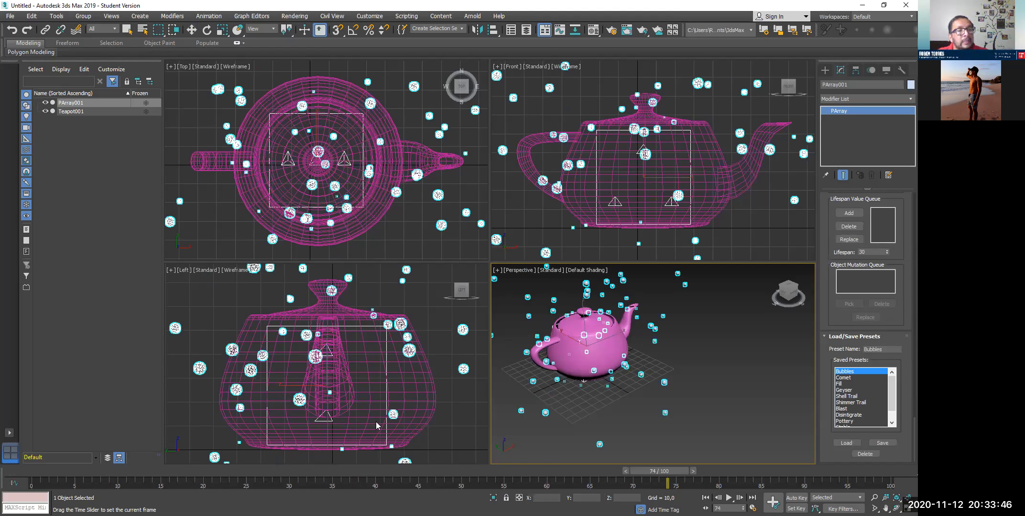
- Load the Comet preset and scrub the animation forward and back to frame 0
{"action": "left_click", "coordinate": [838, 378]}
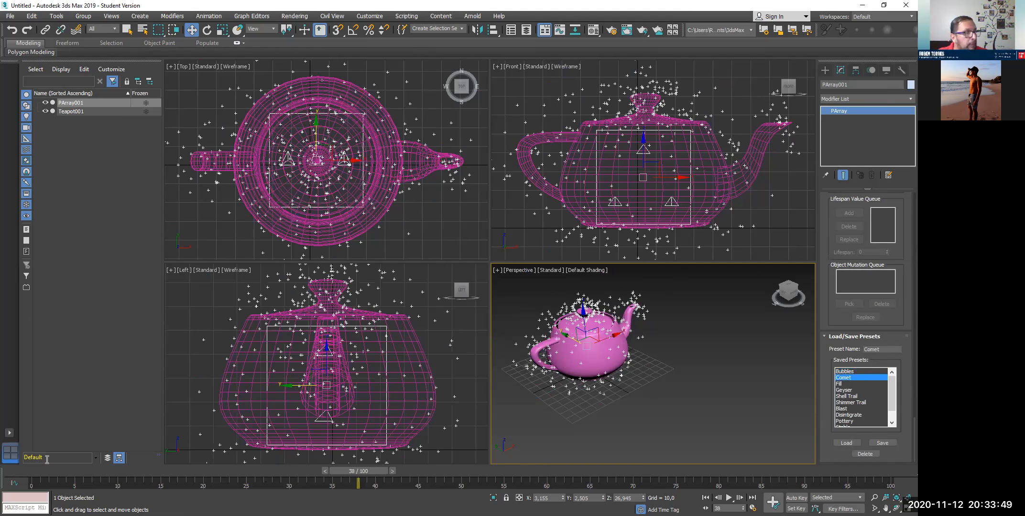
{"action": "left_click_drag", "start_coordinate": [349, 472], "coordinate": [667, 454]}
{"action": "left_click_drag", "start_coordinate": [340, 451], "coordinate": [3, 468]}
{"action": "key", "text": "w"}
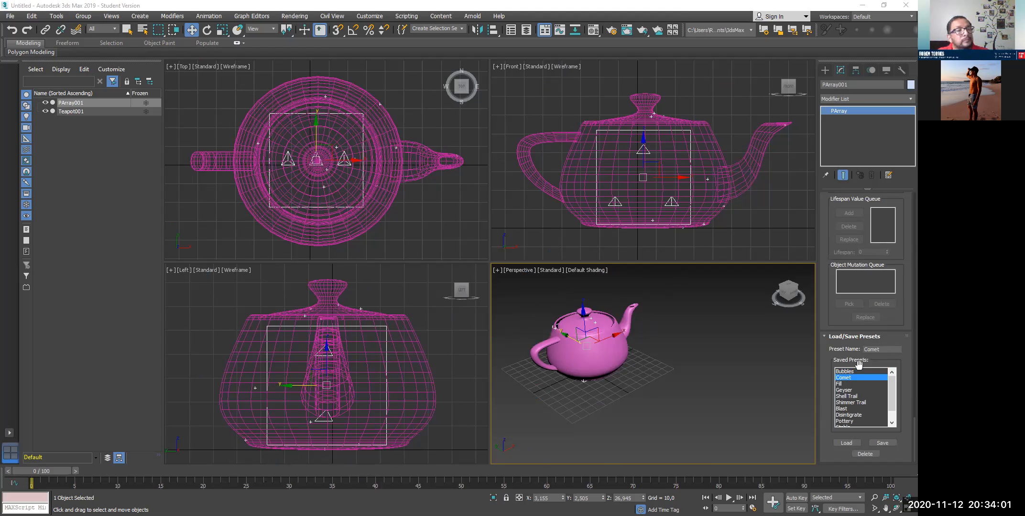
- Select the Fill preset and scrub the animation forward and back to frame 0
{"action": "left_click", "coordinate": [842, 384]}
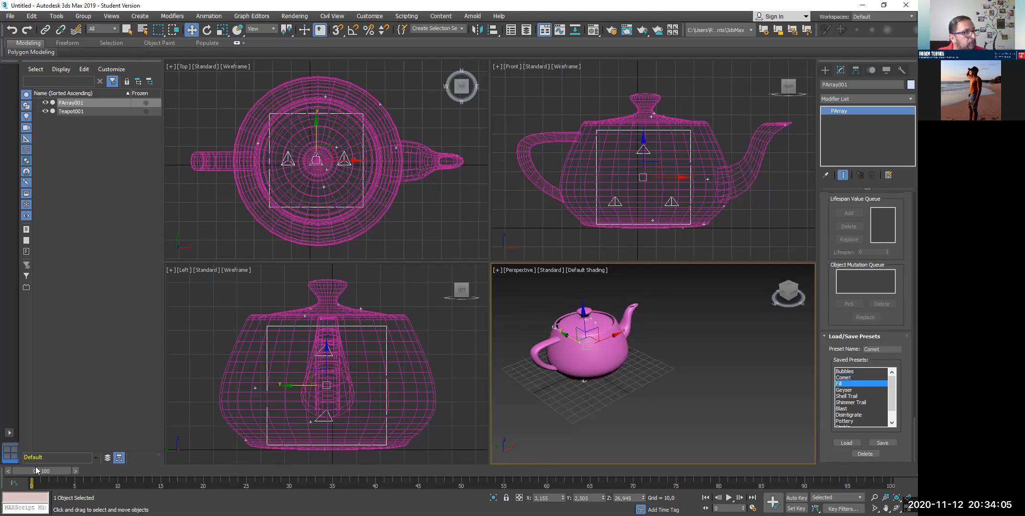
{"action": "left_click", "coordinate": [220, 470]}
{"action": "left_click_drag", "start_coordinate": [376, 458], "coordinate": [1, 464]}
{"action": "key", "text": "w"}
- Load the Geyser preset and scrub the animation to preview the jets, returning to frame 0
{"action": "left_click", "coordinate": [843, 390]}
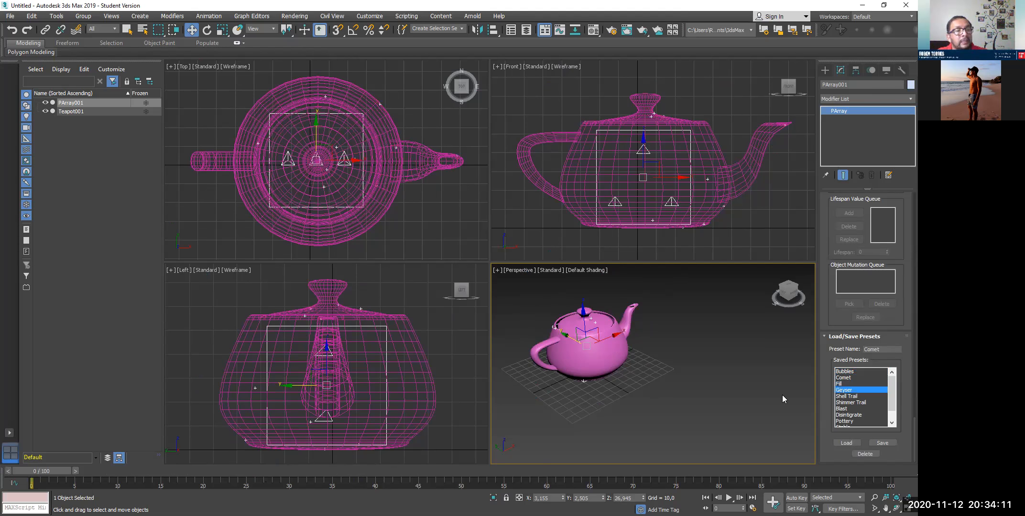
{"action": "left_click_drag", "start_coordinate": [54, 472], "coordinate": [115, 471]}
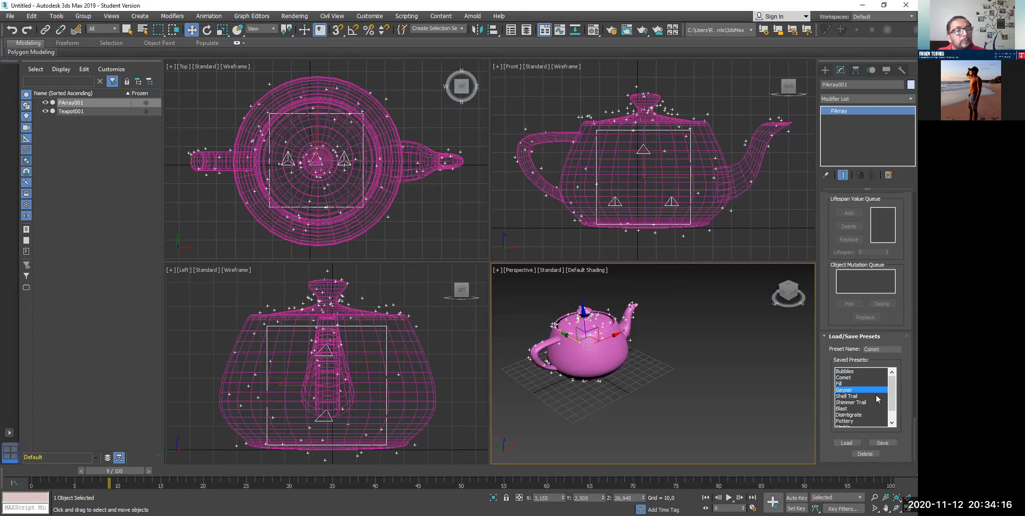
{"action": "double_click", "coordinate": [844, 391]}
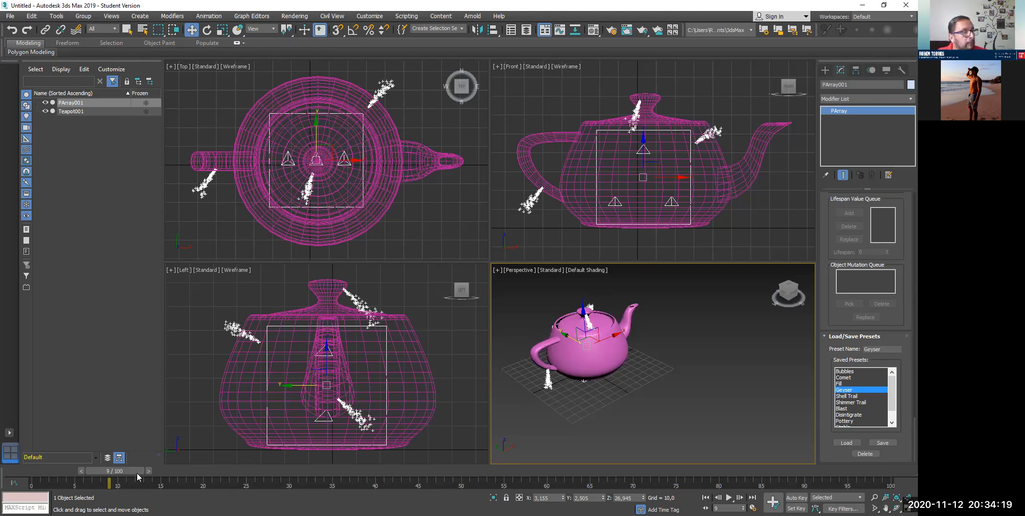
{"action": "left_click_drag", "start_coordinate": [173, 478], "coordinate": [547, 486]}
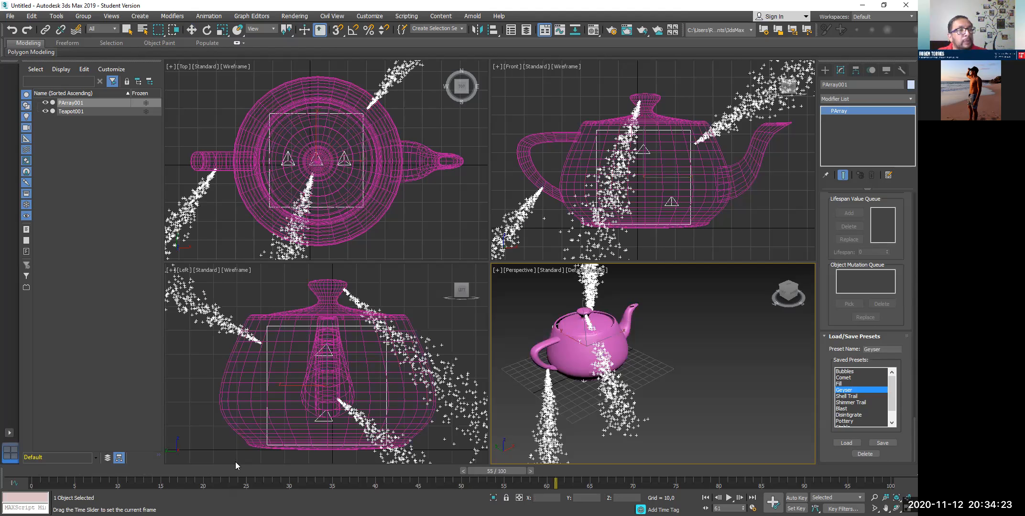
{"action": "key", "text": "Home"}
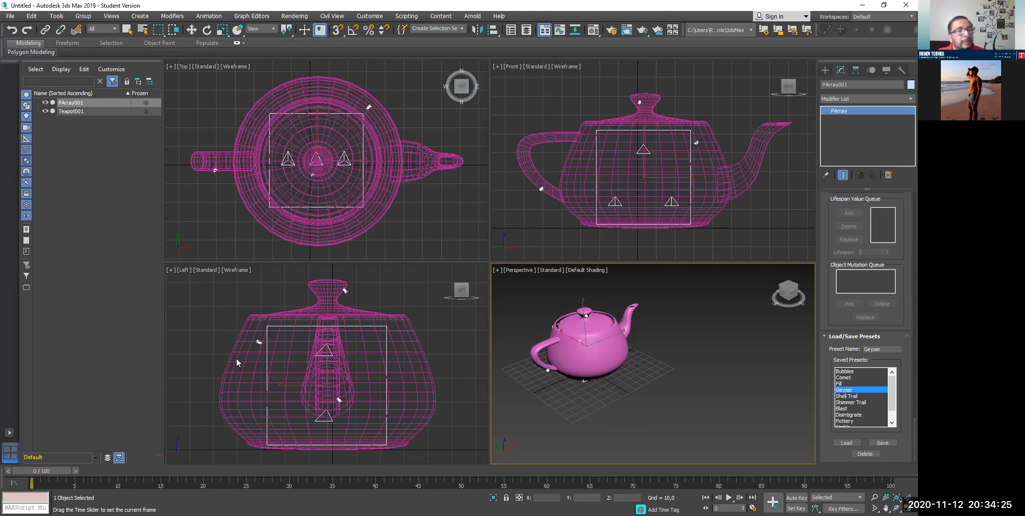
{"action": "key", "text": "w"}
- Load the Shell Trail preset and scrub the animation forward to frame 52
{"action": "left_click", "coordinate": [854, 397]}
{"action": "left_click_drag", "start_coordinate": [22, 474], "coordinate": [509, 470]}
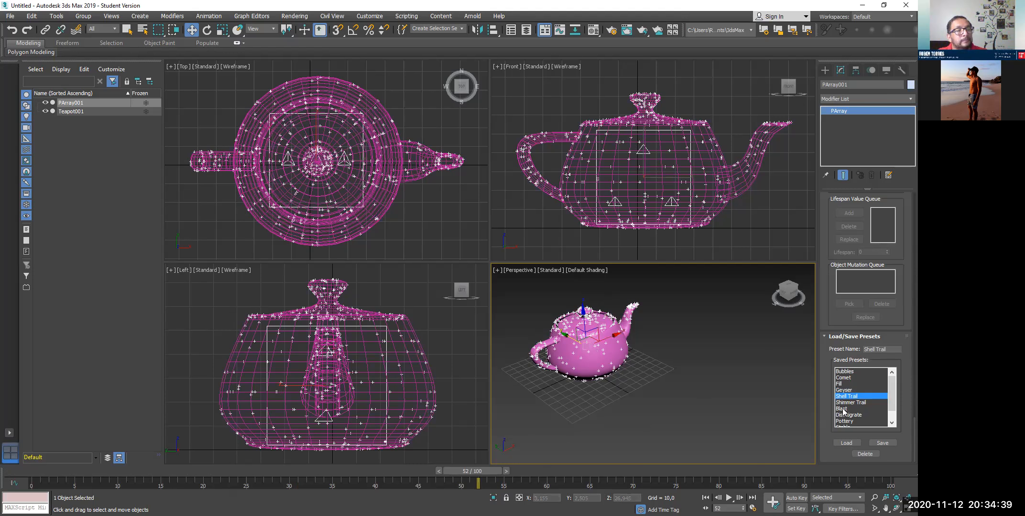
- Load the Blast preset and scrub the animation back and forth to preview the teapot fragments
{"action": "double_click", "coordinate": [842, 408]}
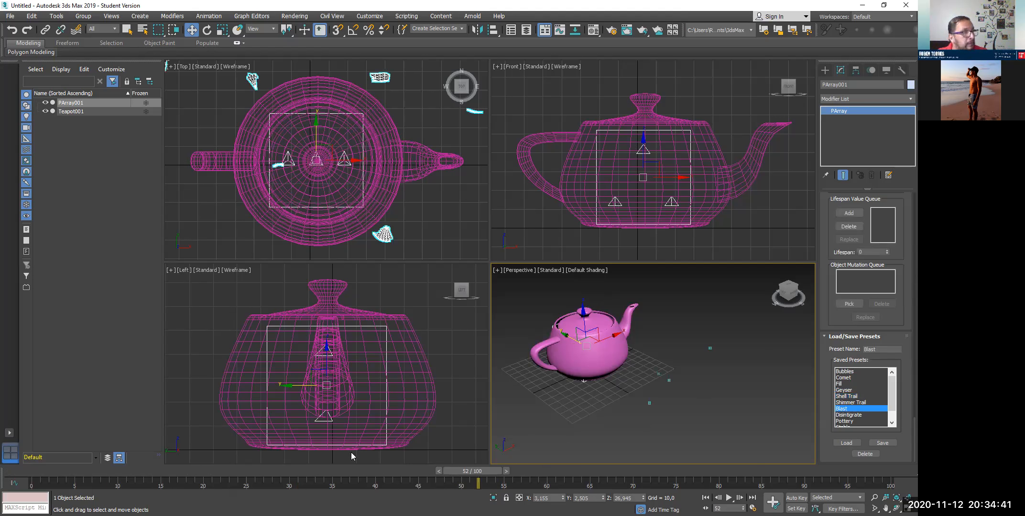
{"action": "left_click_drag", "start_coordinate": [462, 475], "coordinate": [72, 478]}
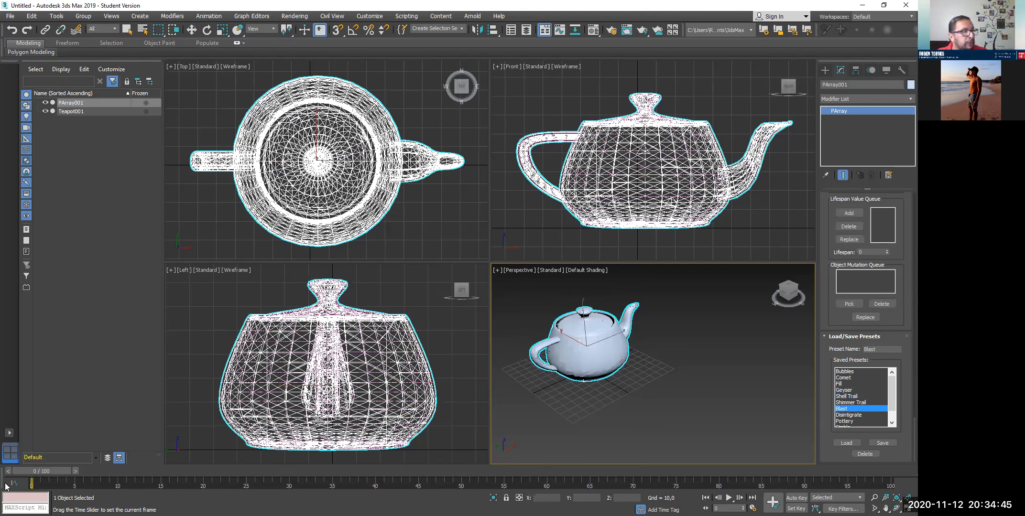
{"action": "left_click_drag", "start_coordinate": [30, 484], "coordinate": [70, 475]}
{"action": "left_click_drag", "start_coordinate": [188, 469], "coordinate": [237, 475]}
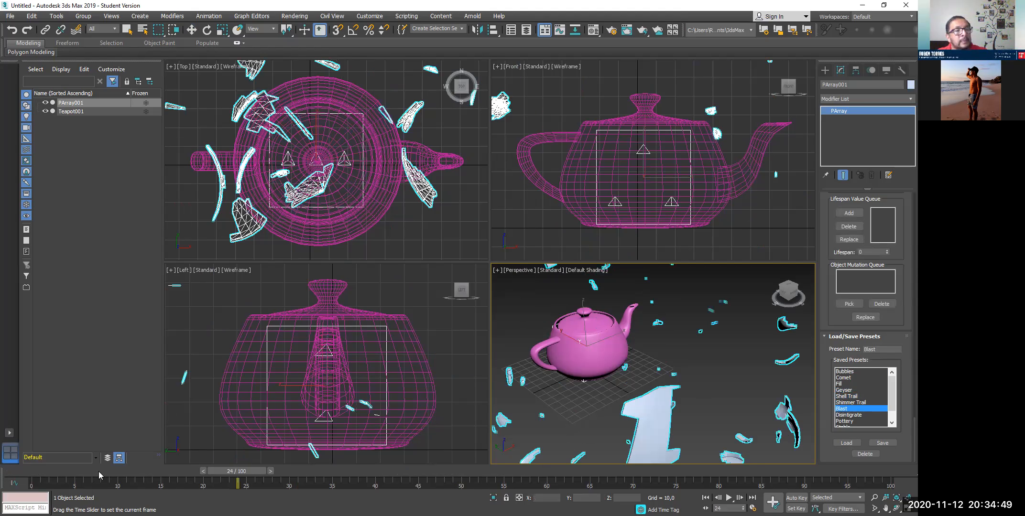
{"action": "key", "text": "w"}
- Load the Disintigrate preset and scrub the animation forward to preview the small fragments
{"action": "double_click", "coordinate": [846, 415]}
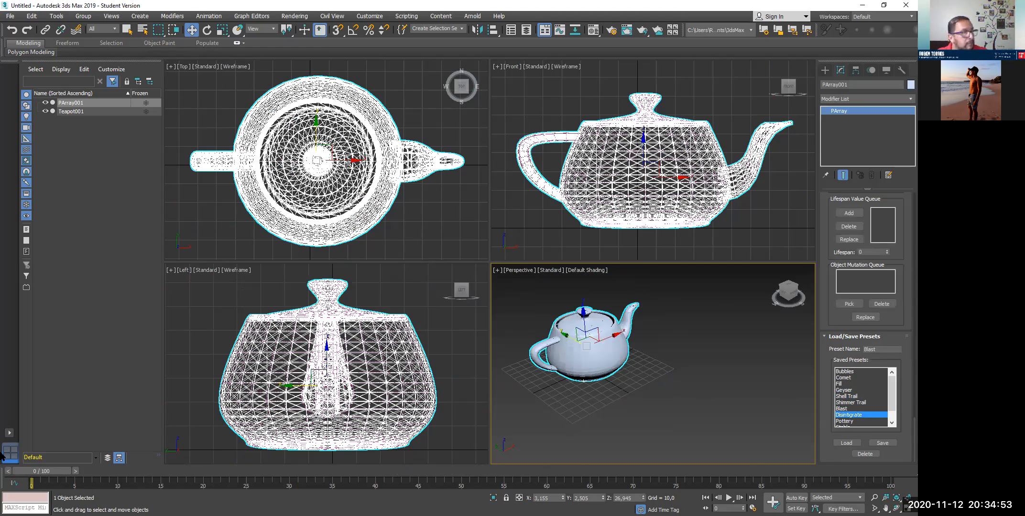
{"action": "left_click_drag", "start_coordinate": [27, 471], "coordinate": [702, 476]}
{"action": "key", "text": "w"}
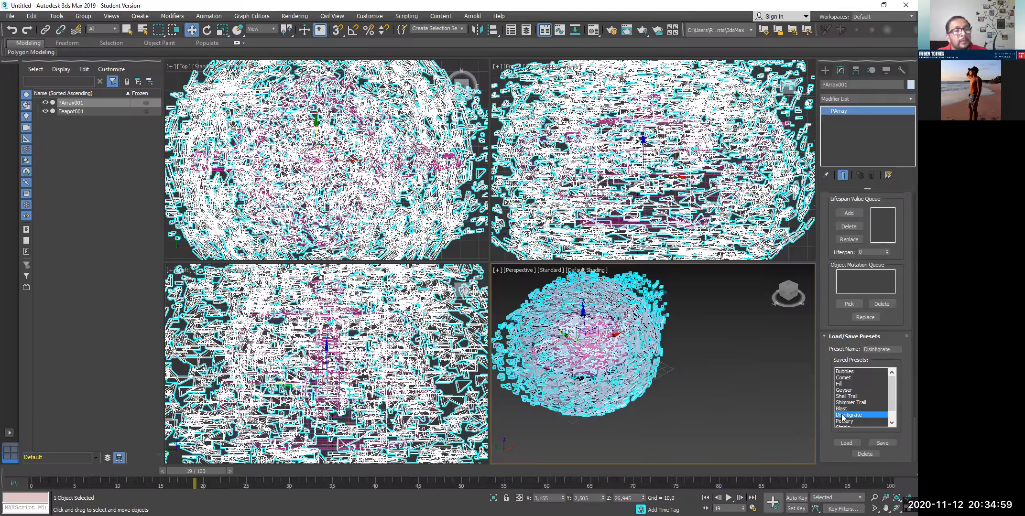
- Load the Pottery preset and return the animation to frame 0
{"action": "double_click", "coordinate": [843, 421]}
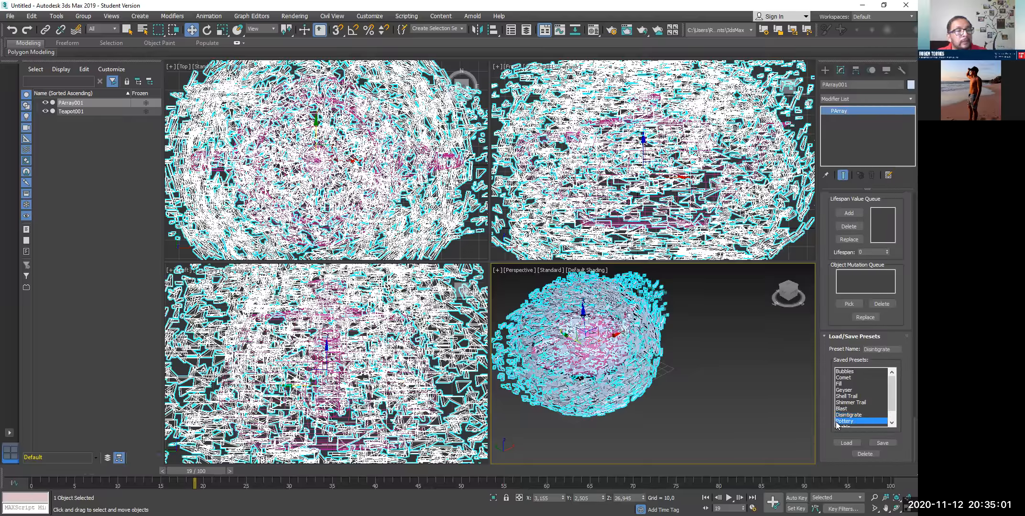
{"action": "left_click_drag", "start_coordinate": [190, 477], "coordinate": [20, 478]}
{"action": "key", "text": "w"}
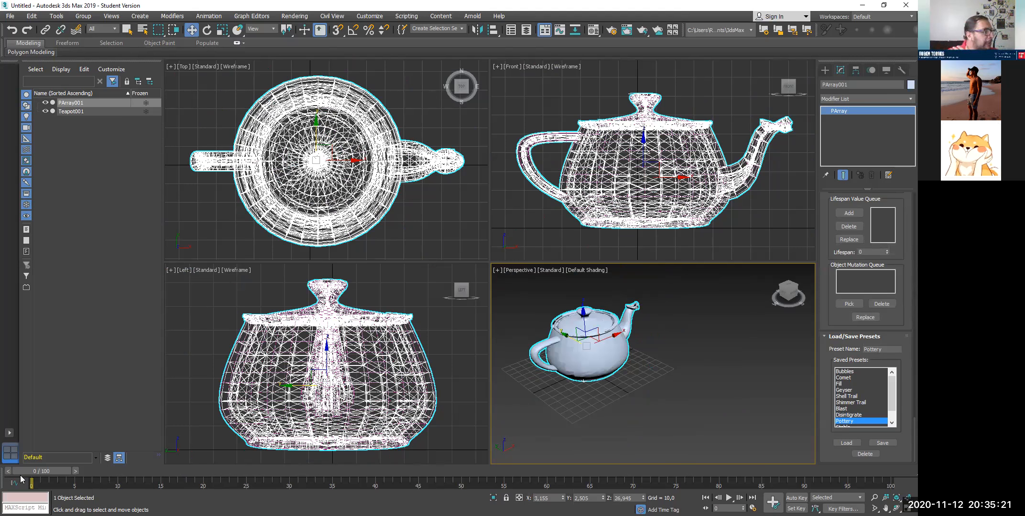
{"action": "key", "text": "q"}
{"action": "key", "text": "w"}
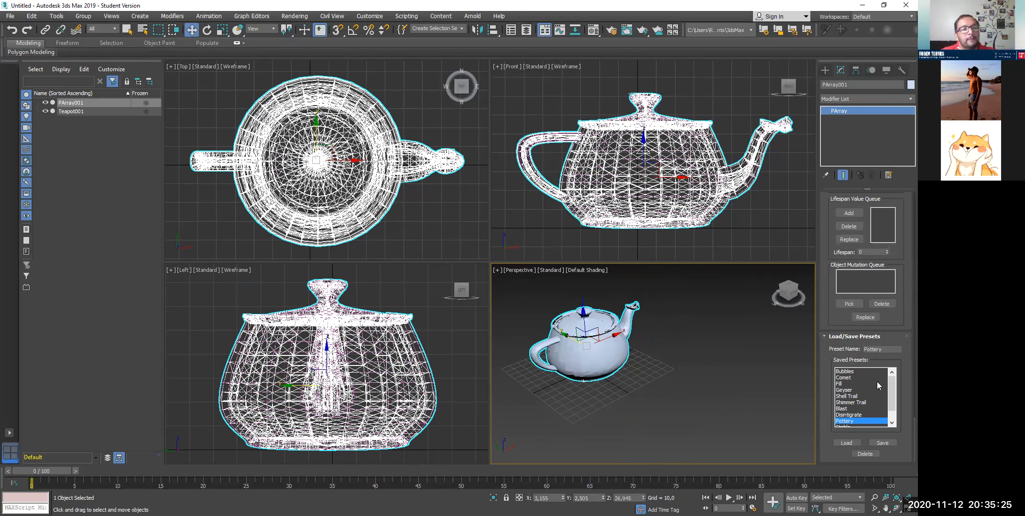
- Set Emit Start to 20 in the Particle Timing settings of the particle array
{"action": "scroll", "coordinate": [897, 263], "scroll_direction": "up", "scroll_amount": 2}
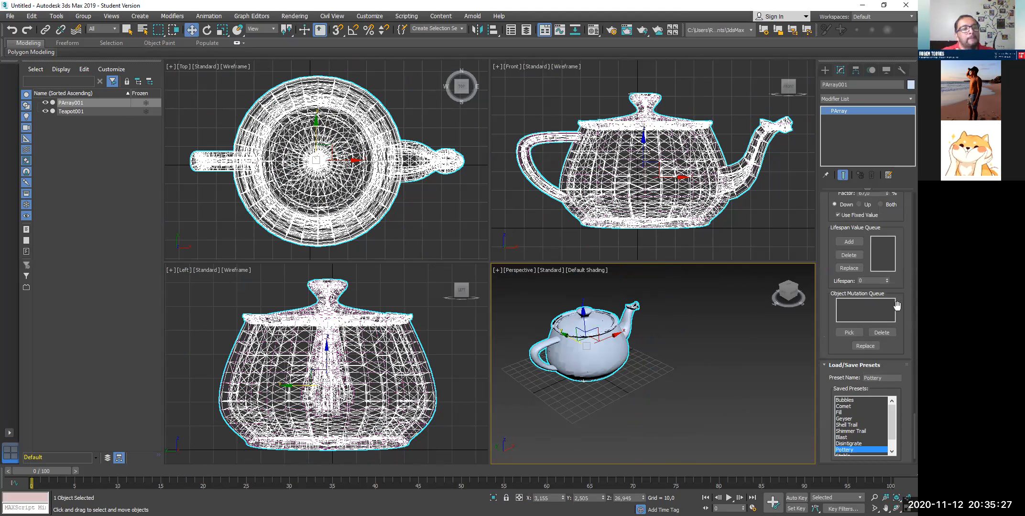
{"action": "scroll", "coordinate": [900, 334], "scroll_direction": "up", "scroll_amount": 3}
{"action": "scroll", "coordinate": [904, 416], "scroll_direction": "up", "scroll_amount": 2}
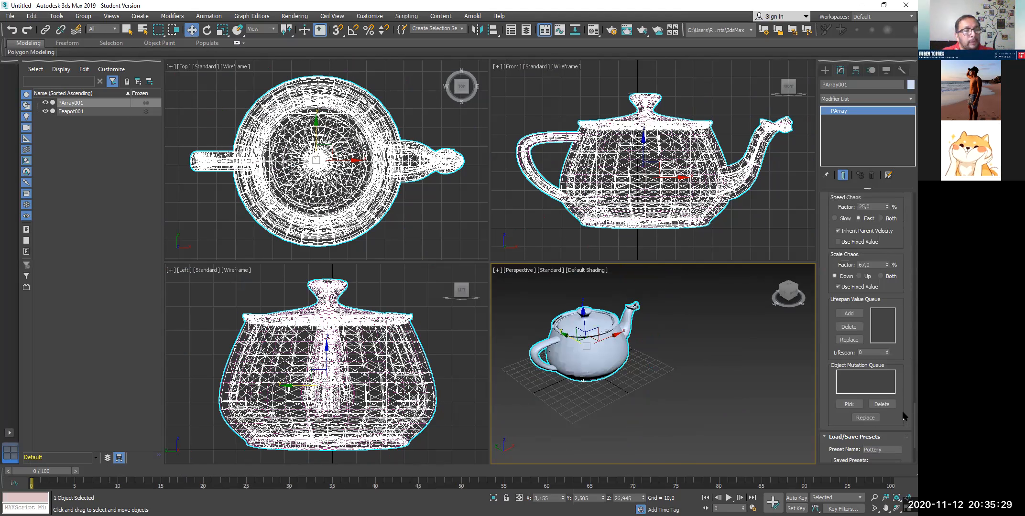
{"action": "scroll", "coordinate": [903, 416], "scroll_direction": "up", "scroll_amount": 10}
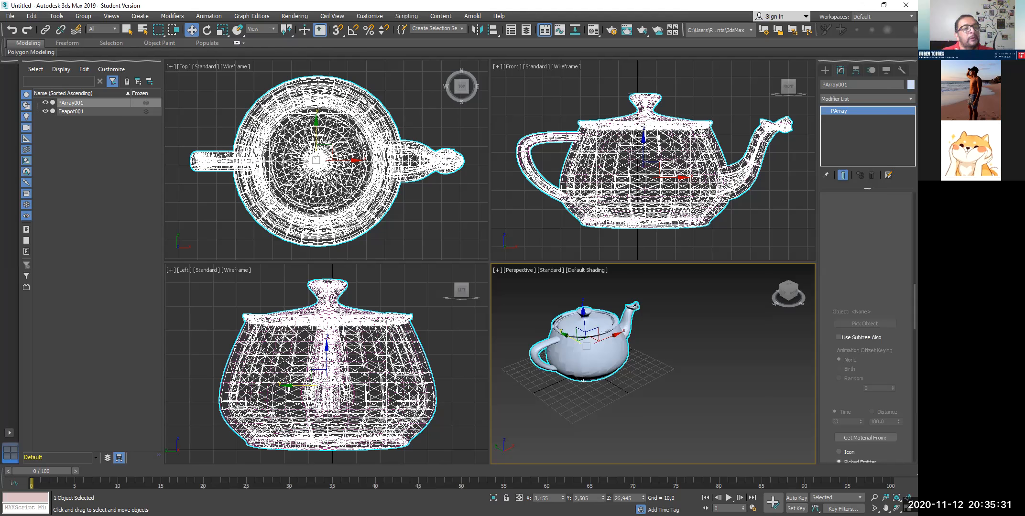
{"action": "scroll", "coordinate": [864, 324], "scroll_direction": "up", "scroll_amount": 5}
{"action": "scroll", "coordinate": [865, 325], "scroll_direction": "up", "scroll_amount": 3}
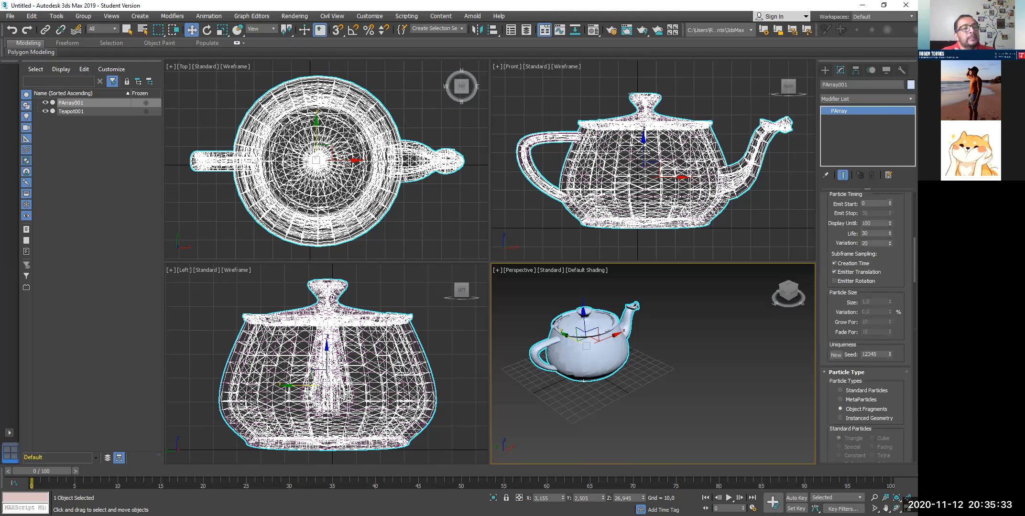
{"action": "scroll", "coordinate": [866, 312], "scroll_direction": "up", "scroll_amount": 3}
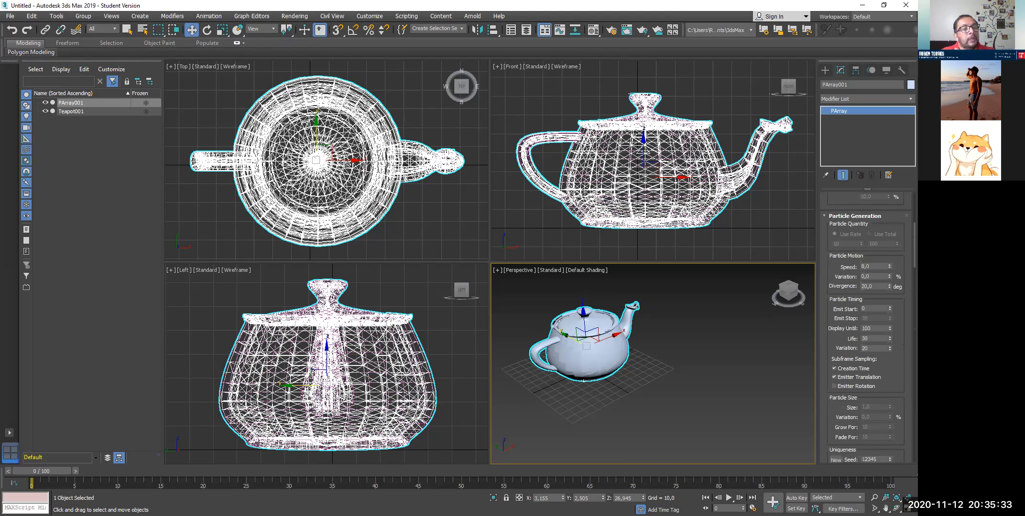
{"action": "left_click", "coordinate": [874, 308]}
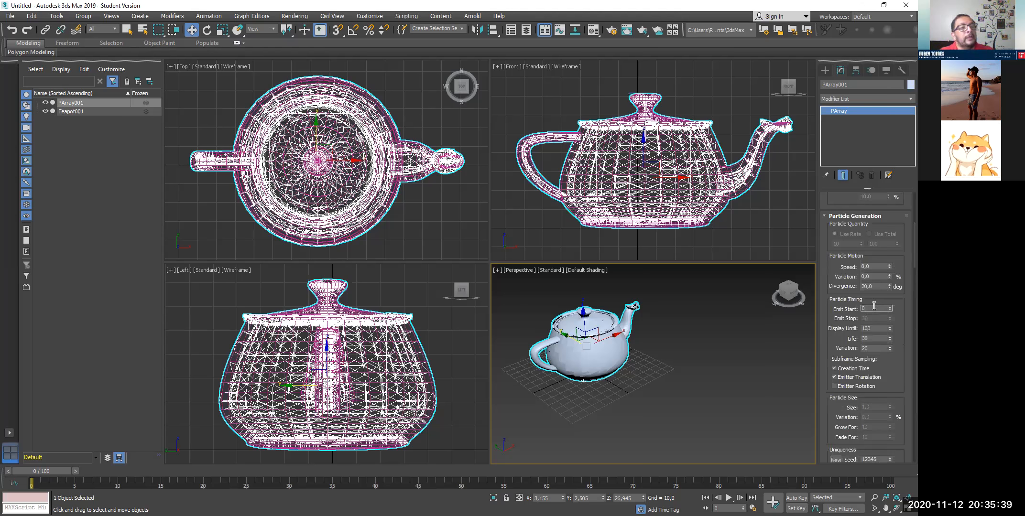
{"action": "left_click_drag", "start_coordinate": [874, 307], "coordinate": [854, 309]}
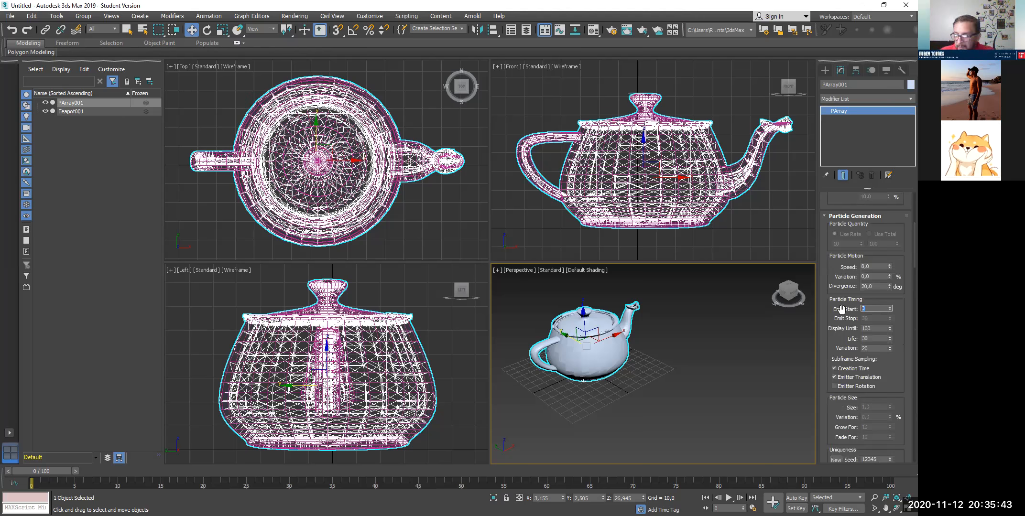
{"action": "type", "text": "20"}
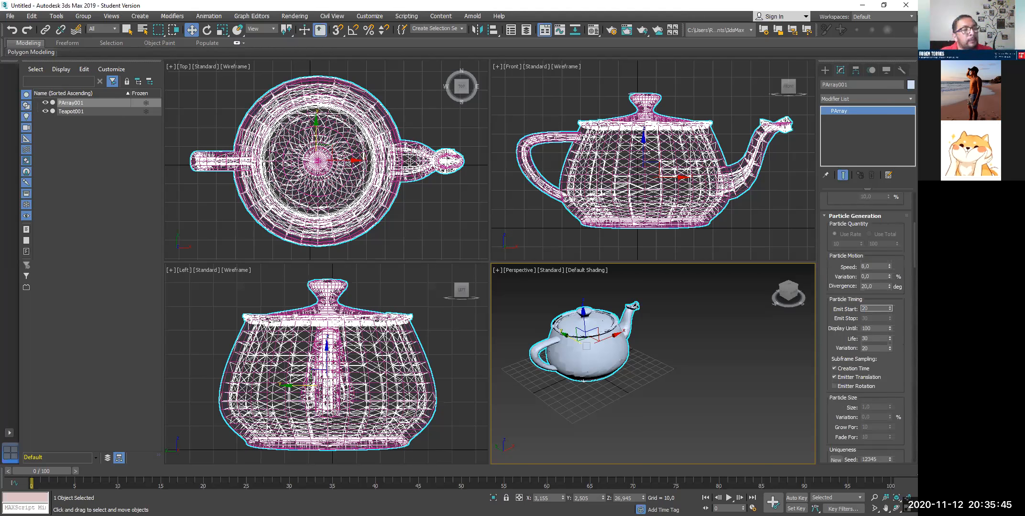
{"action": "key", "text": "Return"}
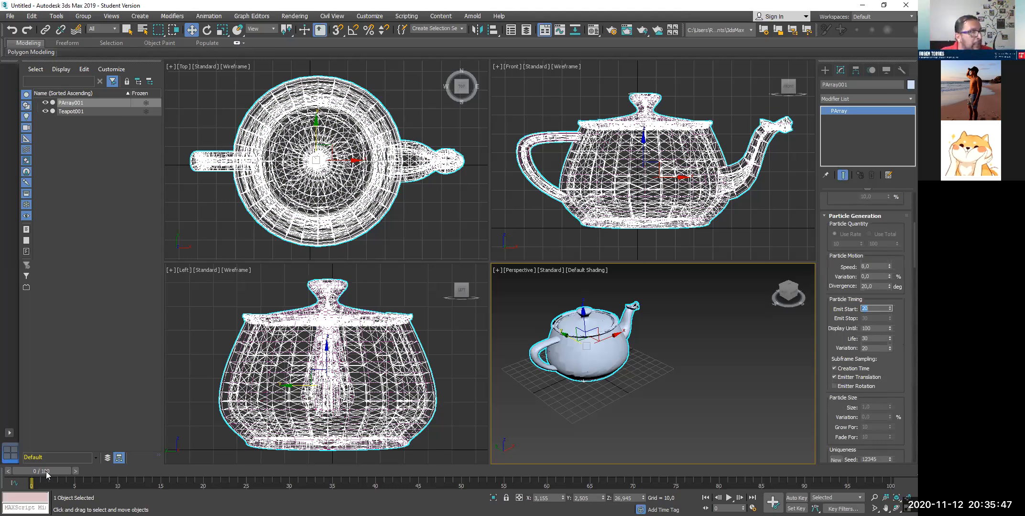
- Scrub the animation through frame 20 and beyond, return to frame 0, and advance to frame 20 to check when the explosion starts
{"action": "left_click_drag", "start_coordinate": [46, 474], "coordinate": [97, 473]}
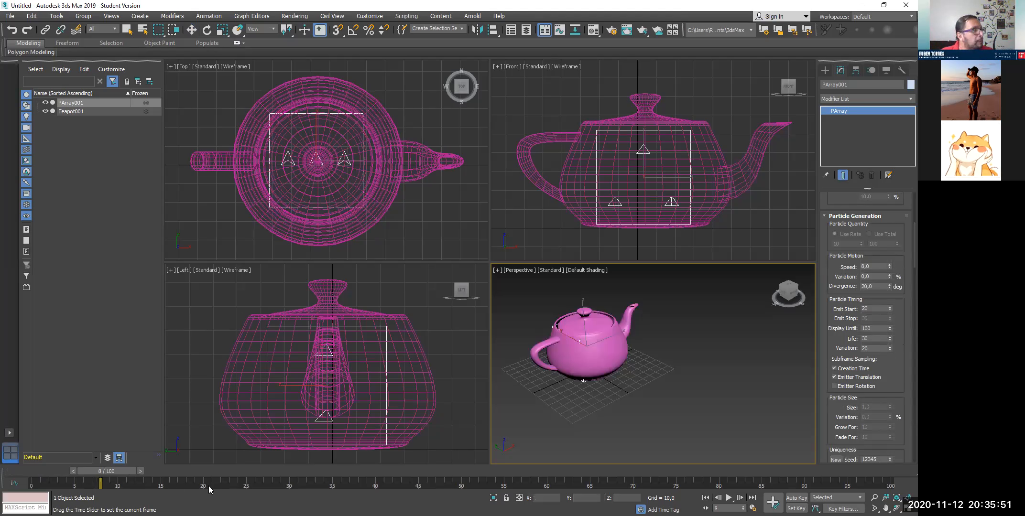
{"action": "left_click", "coordinate": [203, 486]}
{"action": "left_click", "coordinate": [203, 486]}
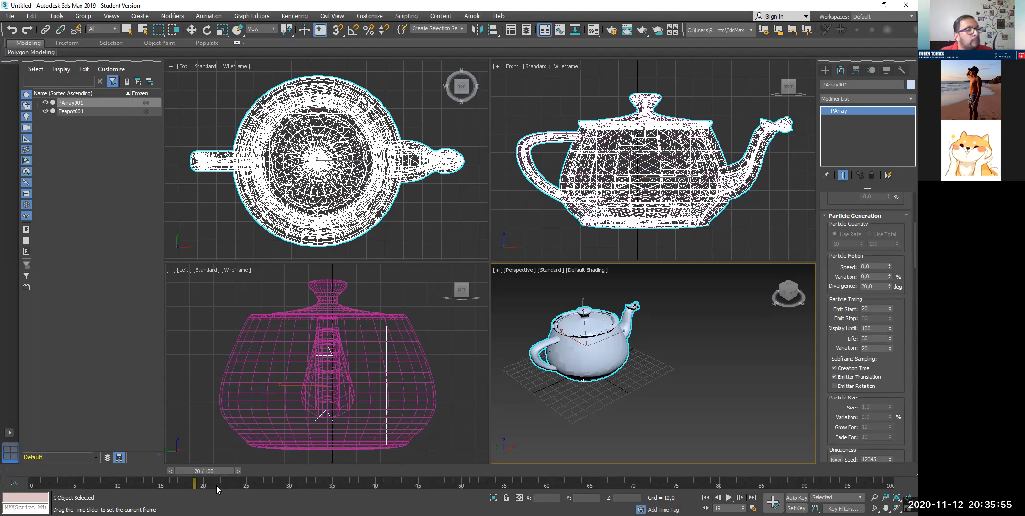
{"action": "left_click_drag", "start_coordinate": [328, 479], "coordinate": [3, 492]}
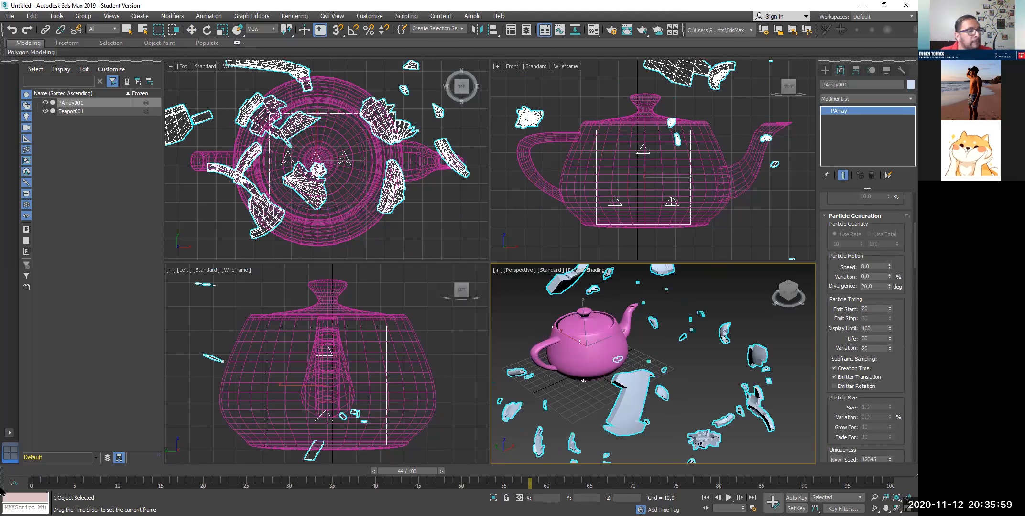
{"action": "key", "text": "w"}
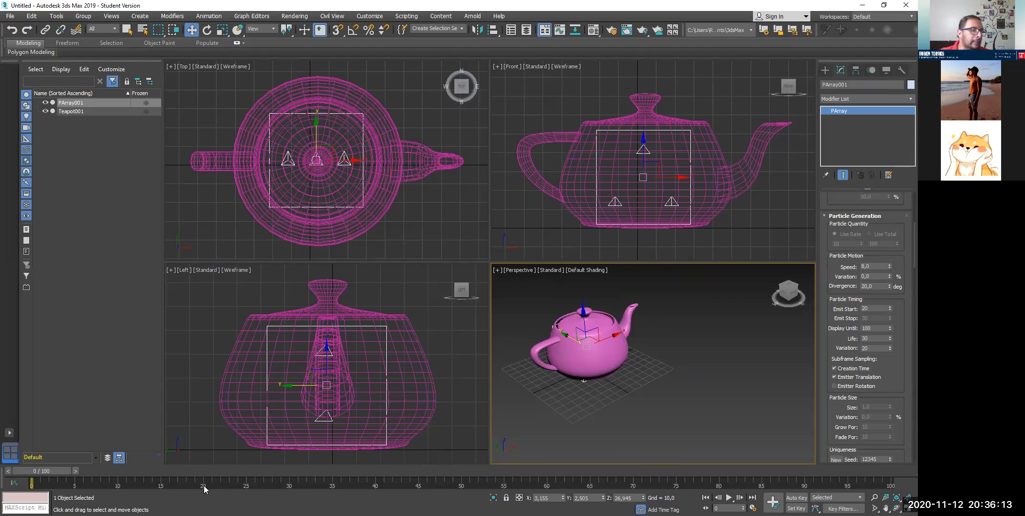
{"action": "left_click_drag", "start_coordinate": [48, 471], "coordinate": [204, 470]}
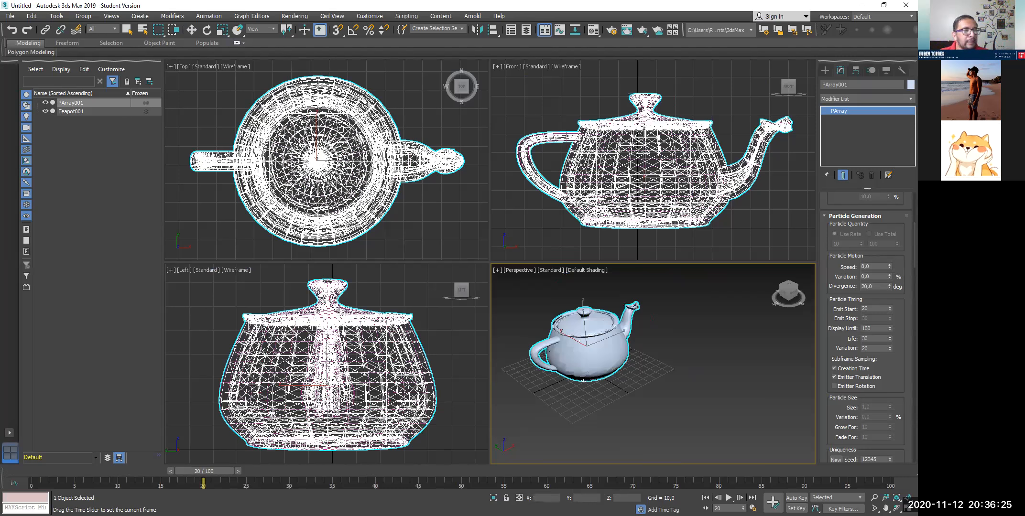
- Scrub the animation forward to frame 45 to preview the flying fragments, and return to frame 0
{"action": "left_click_drag", "start_coordinate": [204, 471], "coordinate": [271, 491]}
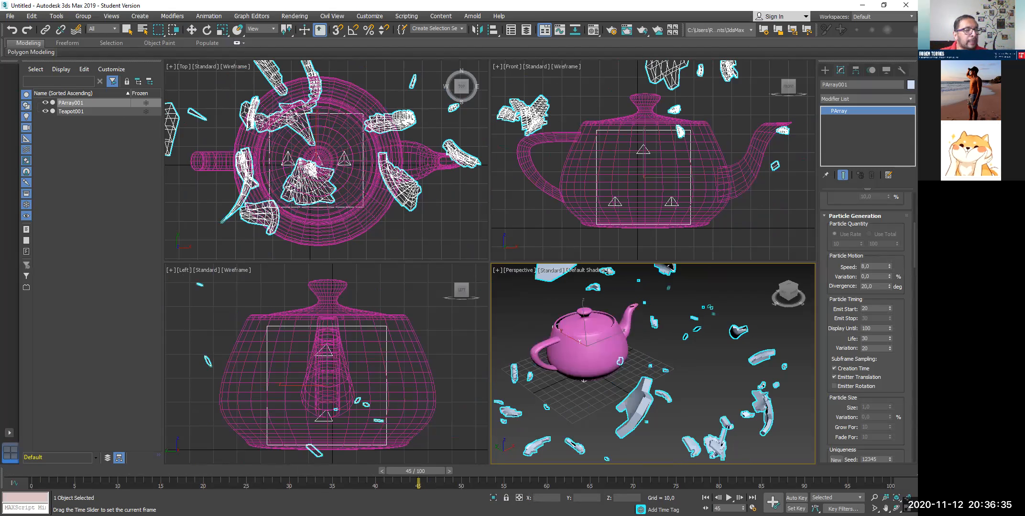
{"action": "left_click_drag", "start_coordinate": [414, 472], "coordinate": [407, 472]}
{"action": "key", "text": "Home"}
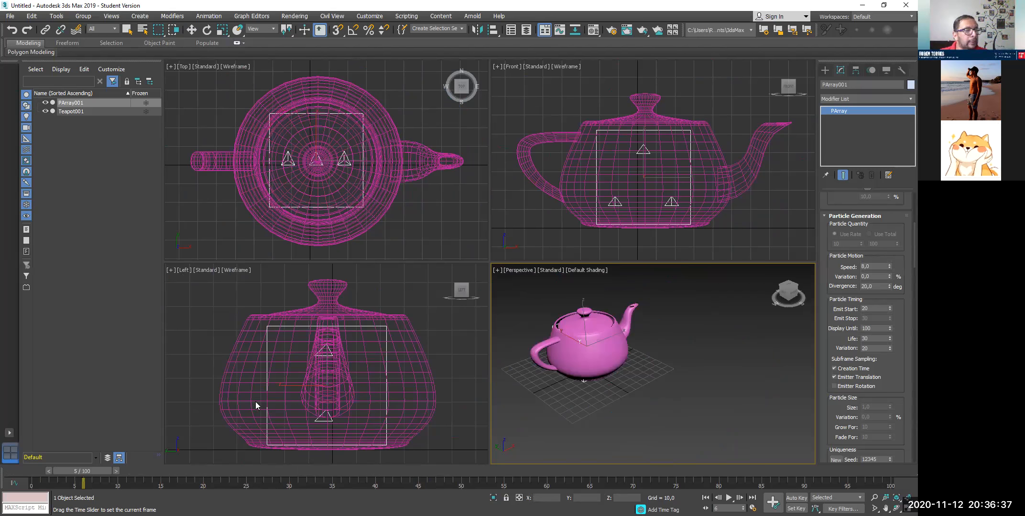
- Select the teapot with the Move tool and bring the animation to frame 19, just before the explosion starts
{"action": "key", "text": "w"}
{"action": "left_click", "coordinate": [250, 380]}
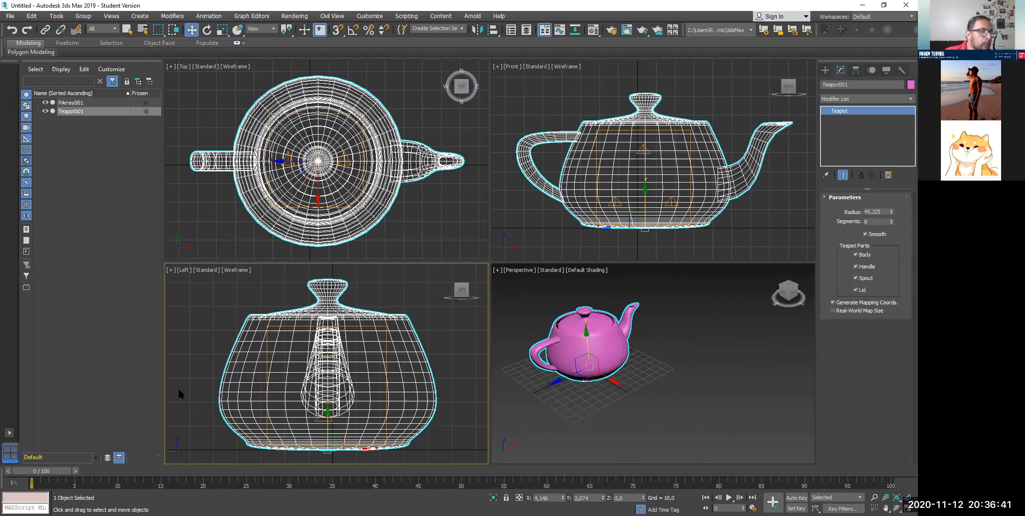
{"action": "left_click_drag", "start_coordinate": [50, 472], "coordinate": [213, 477]}
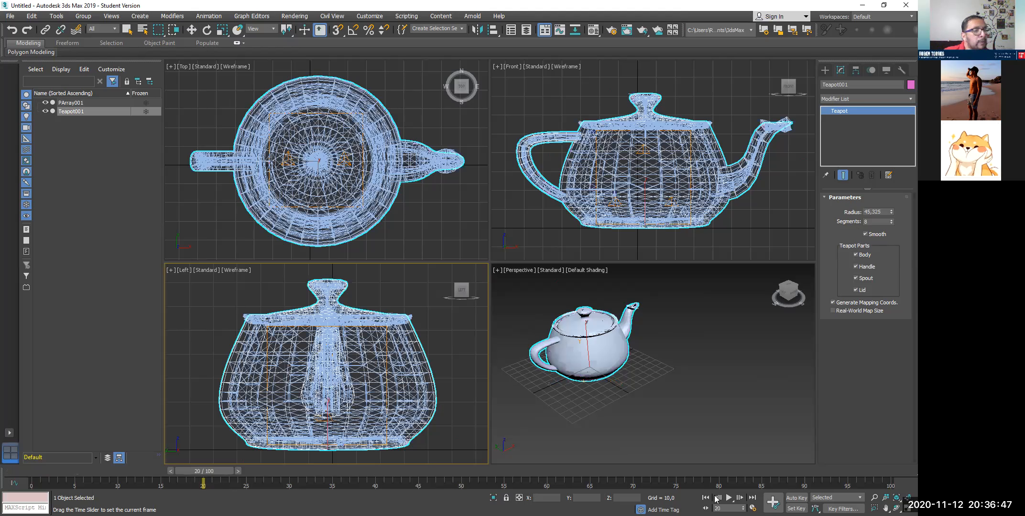
{"action": "key", "text": "w"}
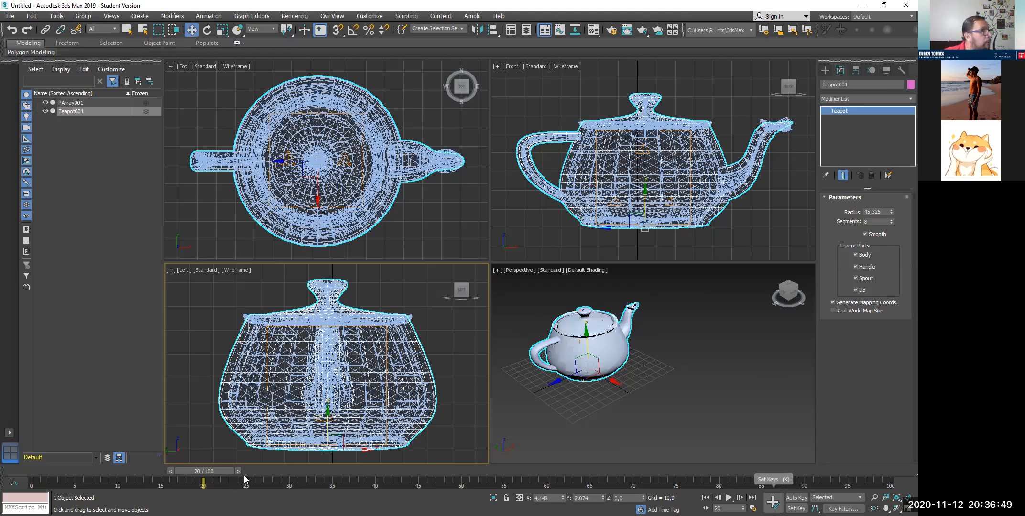
{"action": "left_click_drag", "start_coordinate": [229, 472], "coordinate": [227, 473]}
{"action": "left_click", "coordinate": [599, 354]}
{"action": "right_click", "coordinate": [600, 351]}
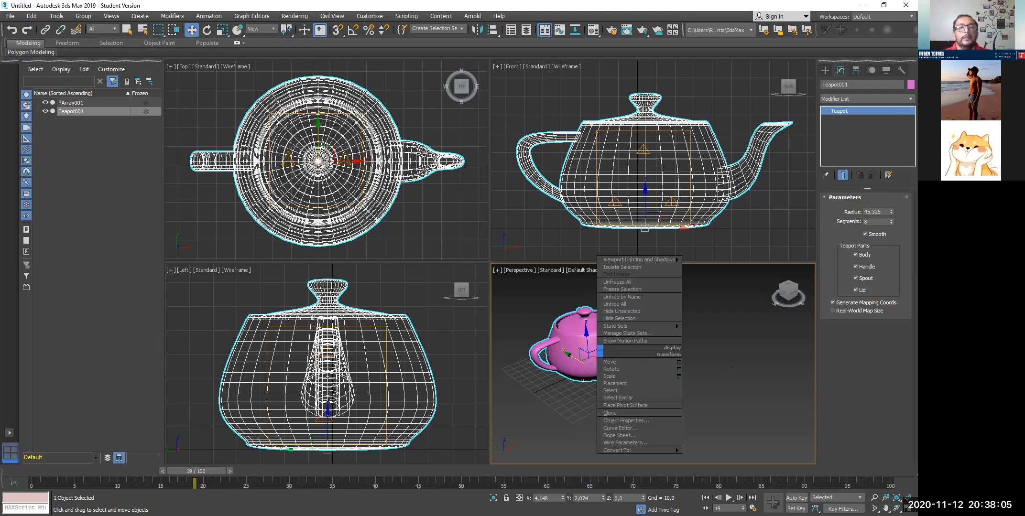
{"action": "key", "text": "Escape"}
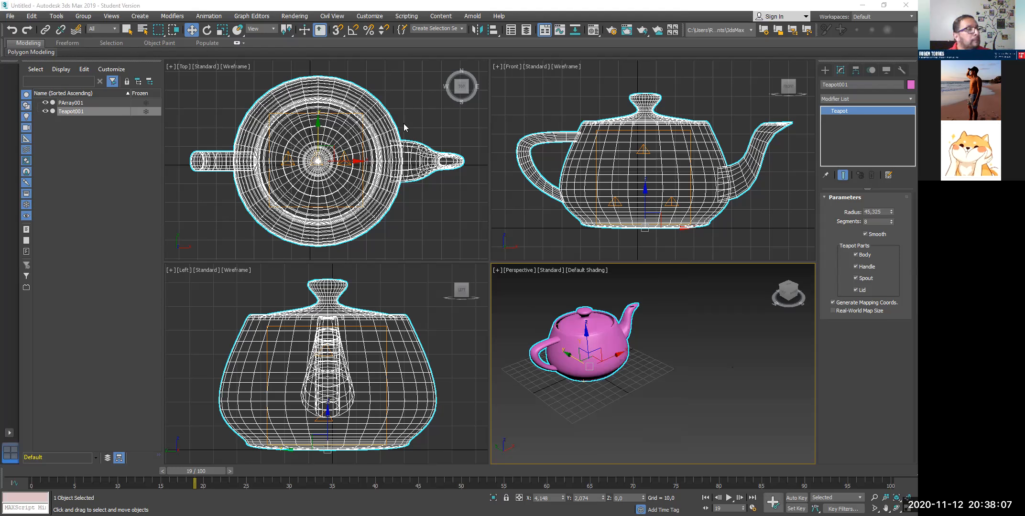
{"action": "left_click", "coordinate": [170, 17]}
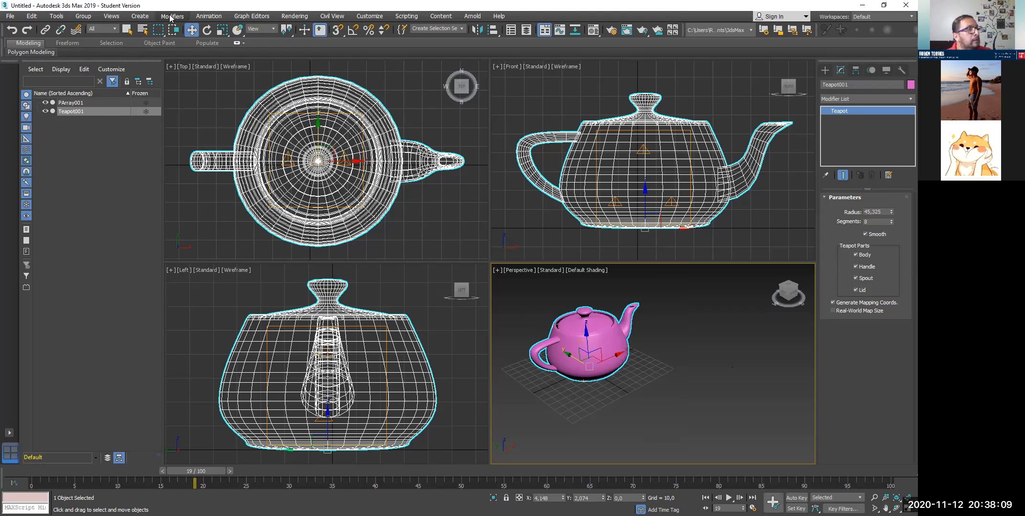
{"action": "left_click", "coordinate": [171, 18]}
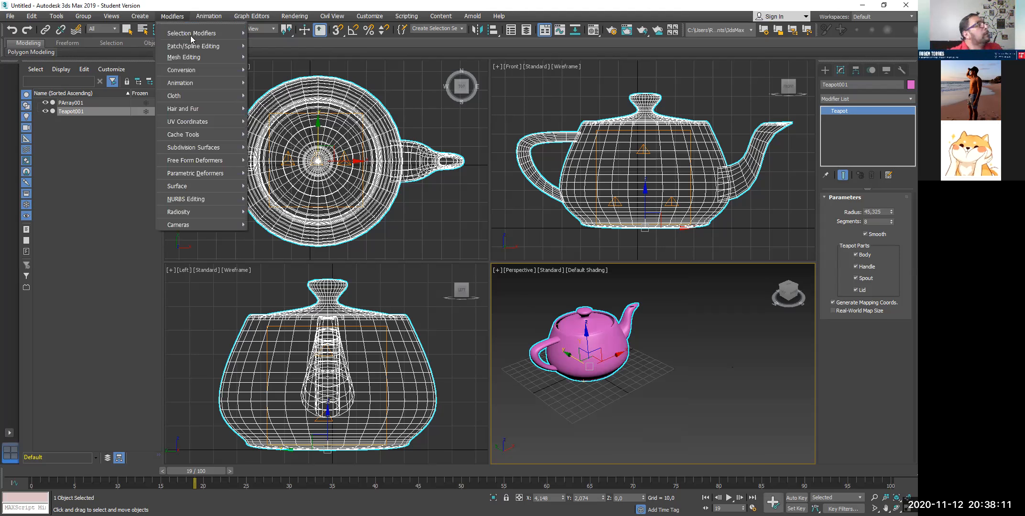
{"action": "mouse_move", "coordinate": [191, 36]}
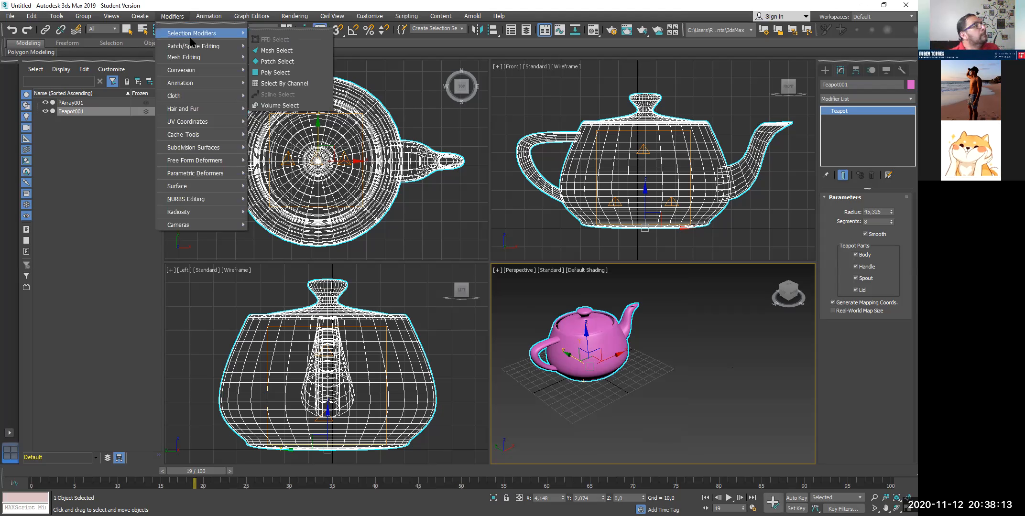
{"action": "mouse_move", "coordinate": [200, 51]}
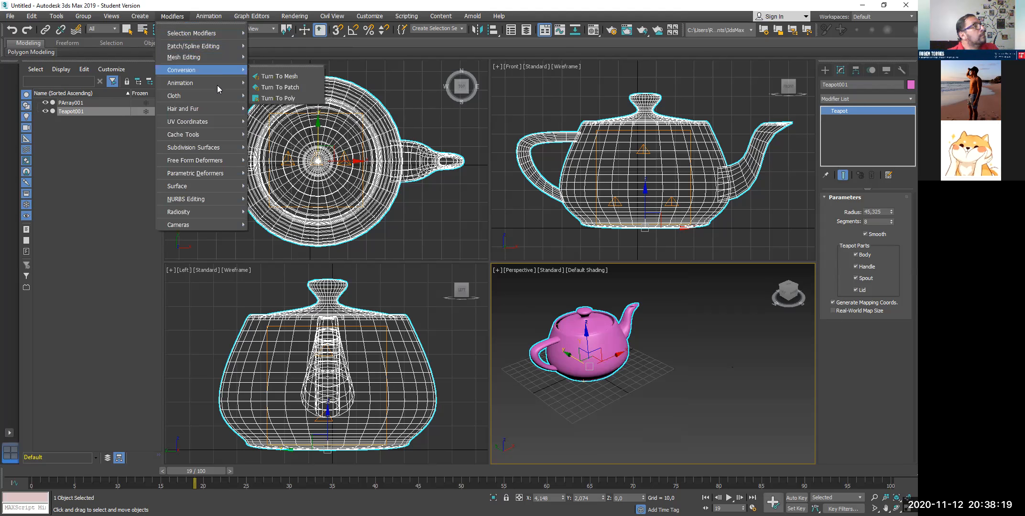
{"action": "mouse_move", "coordinate": [219, 97]}
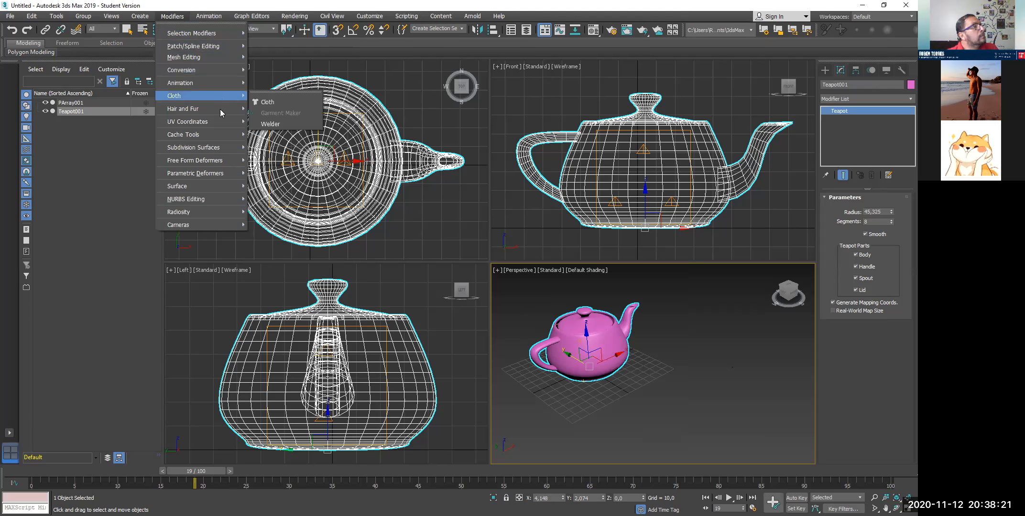
{"action": "mouse_move", "coordinate": [221, 122]}
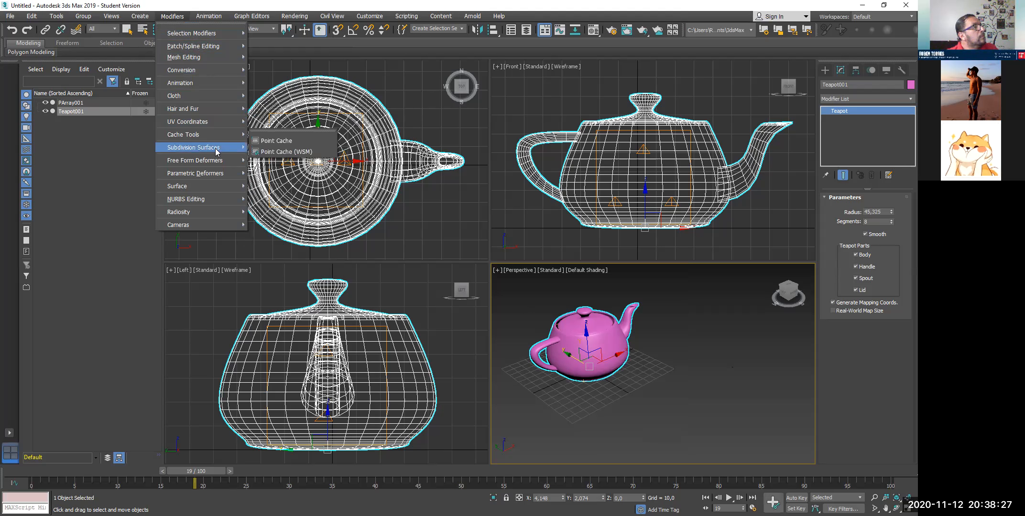
{"action": "mouse_move", "coordinate": [217, 170]}
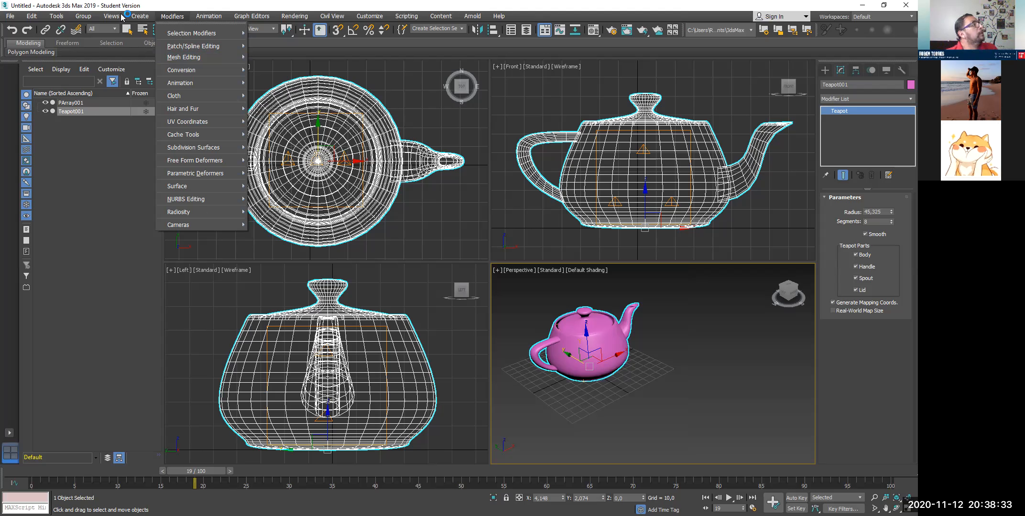
{"action": "mouse_move", "coordinate": [112, 18]}
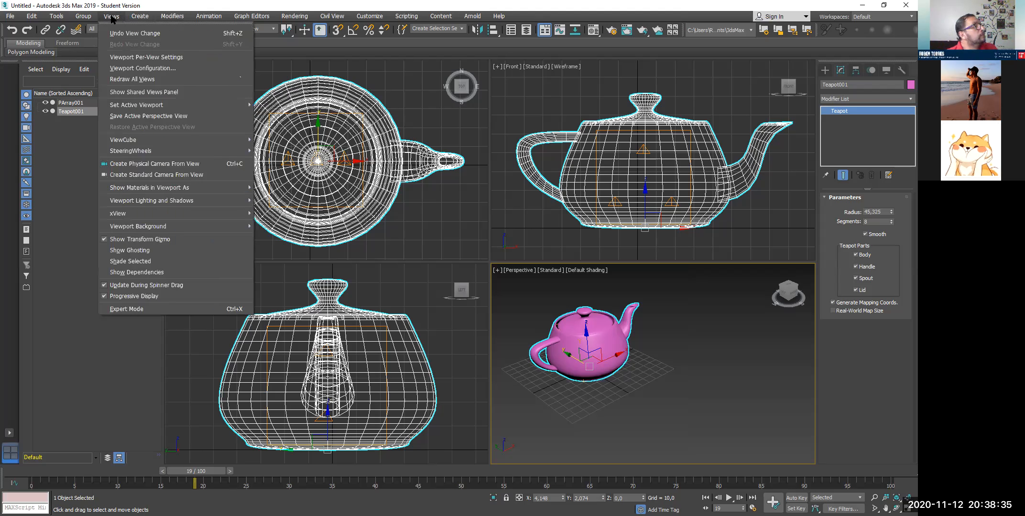
{"action": "mouse_move", "coordinate": [60, 18]}
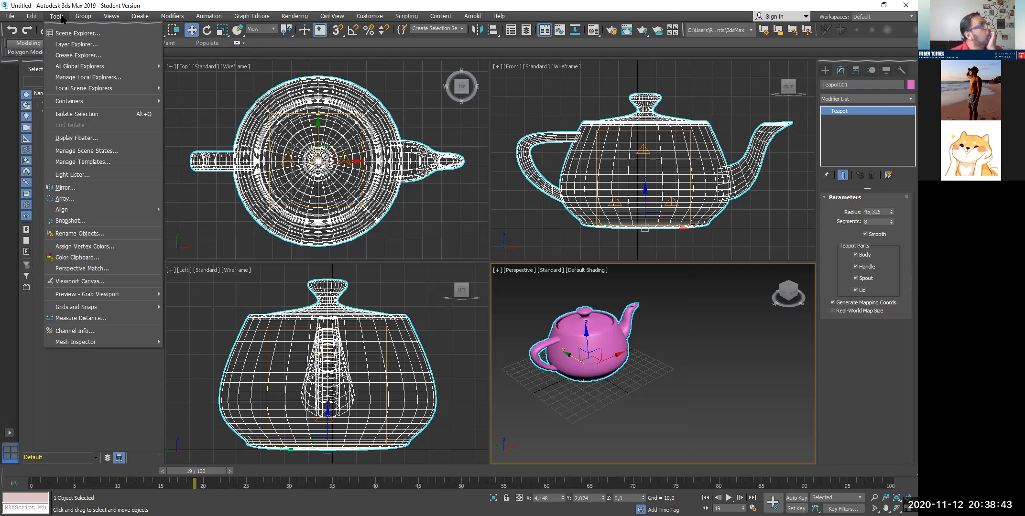
{"action": "left_click", "coordinate": [580, 328]}
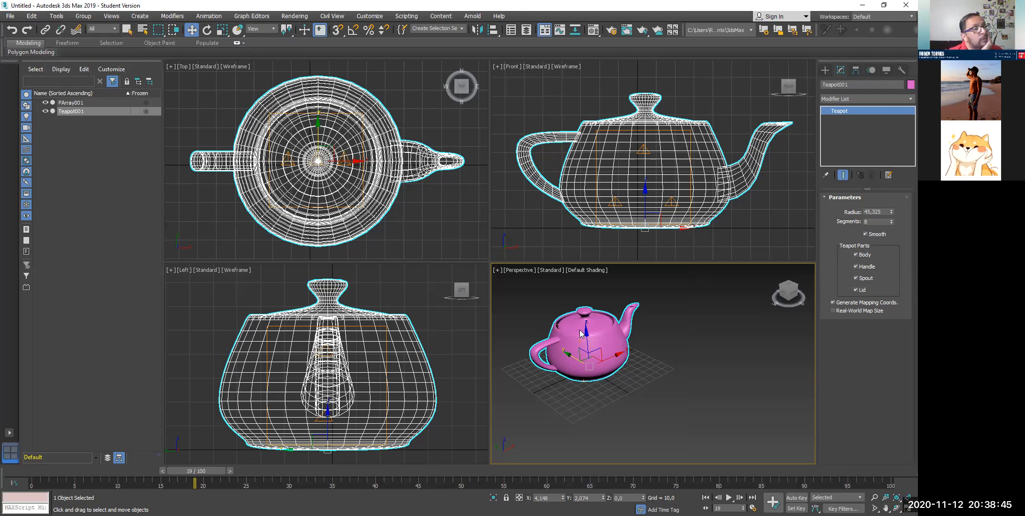
{"action": "right_click", "coordinate": [579, 333]}
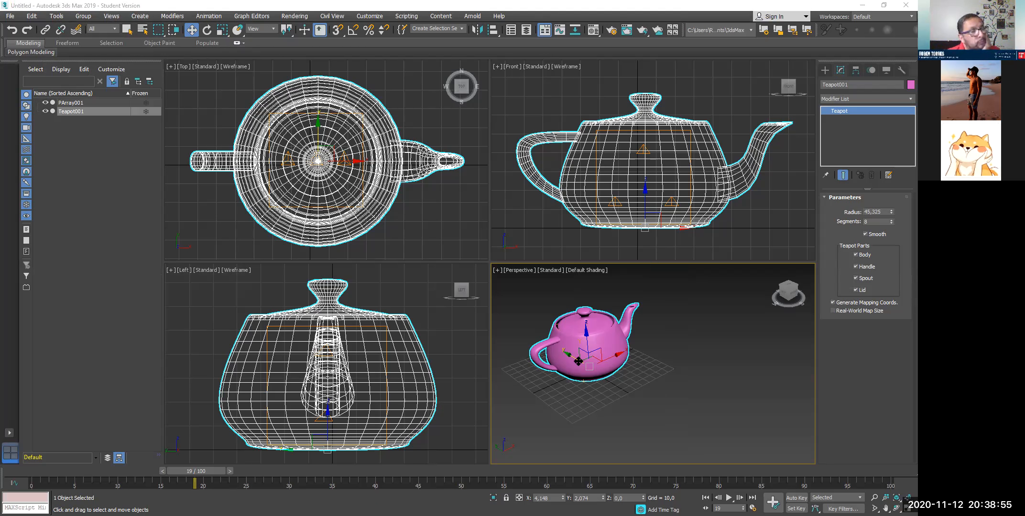
{"action": "key", "text": "space"}
{"action": "key", "text": "space"}
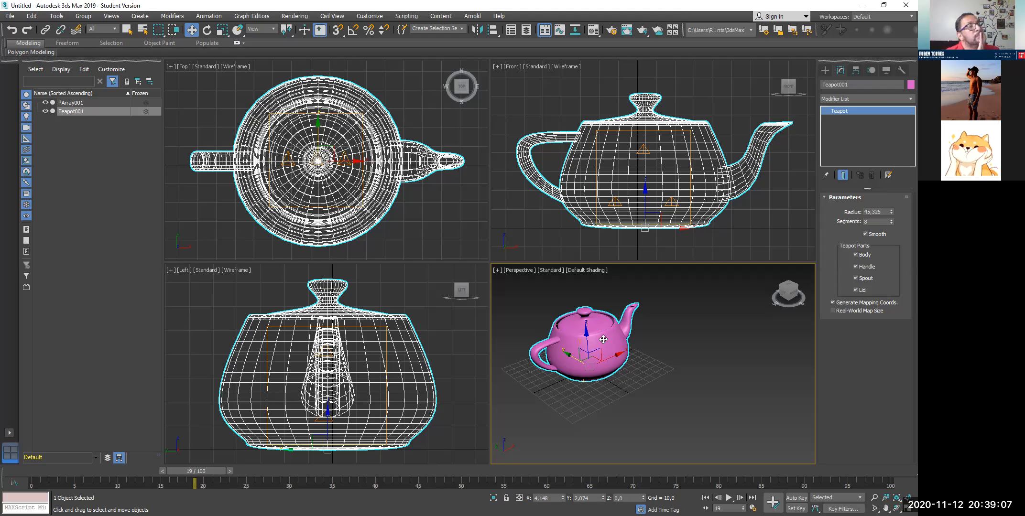
{"action": "left_click", "coordinate": [294, 17]}
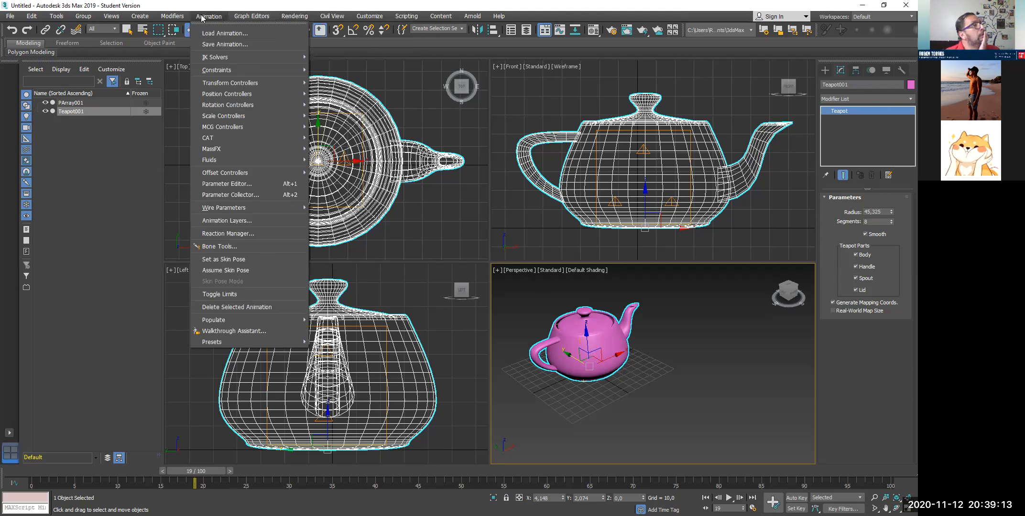
{"action": "mouse_move", "coordinate": [178, 19]}
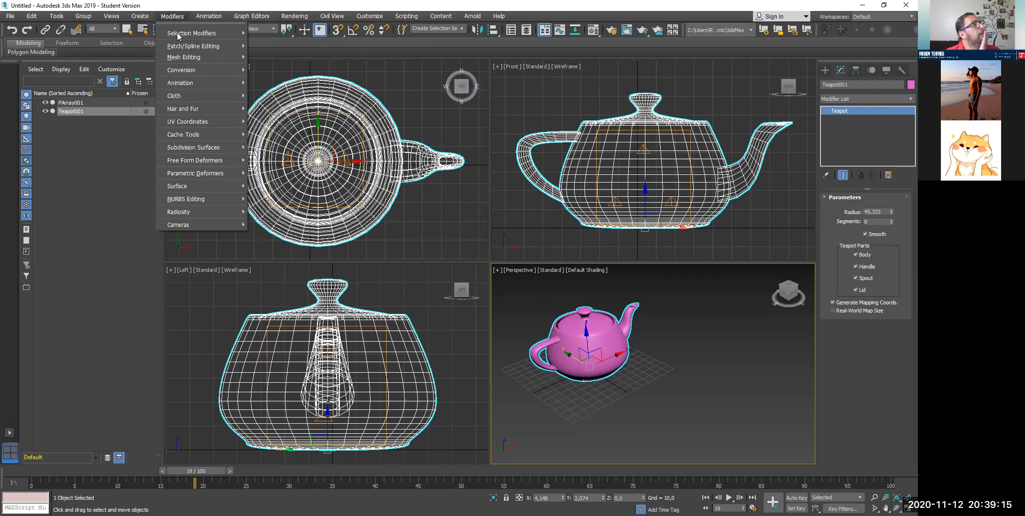
{"action": "mouse_move", "coordinate": [178, 36]}
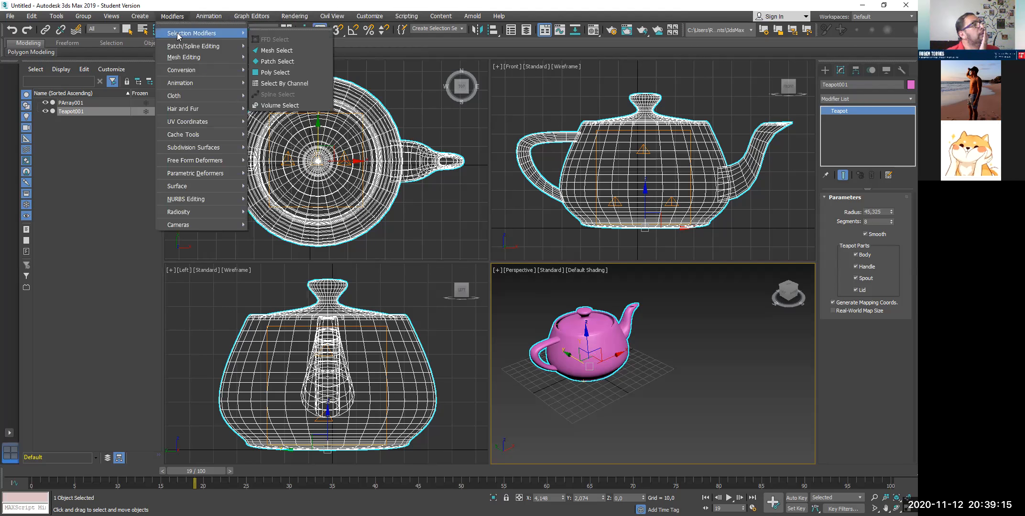
- Look through the world-space and object-space modifiers available for the selected teapot
{"action": "left_click", "coordinate": [904, 99]}
{"action": "left_click", "coordinate": [903, 101]}
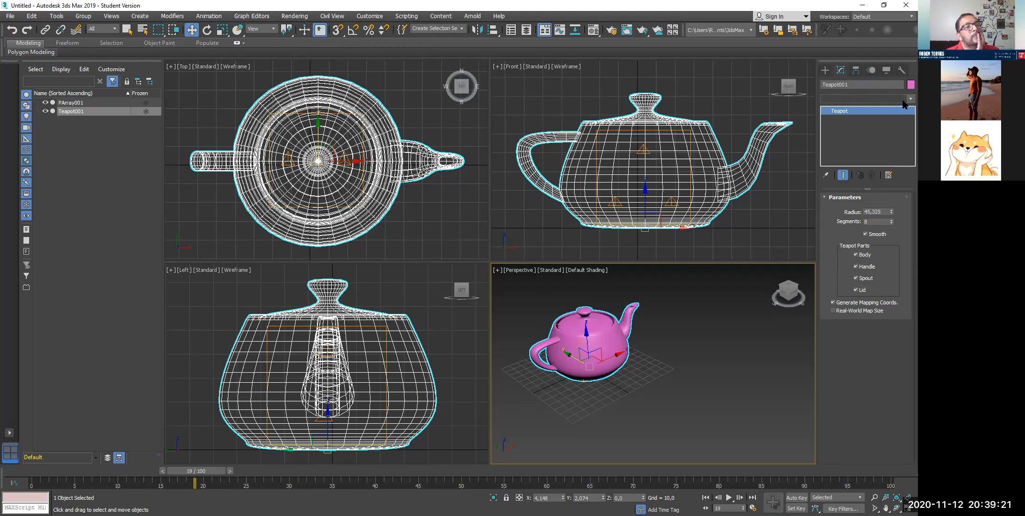
{"action": "left_click", "coordinate": [903, 100]}
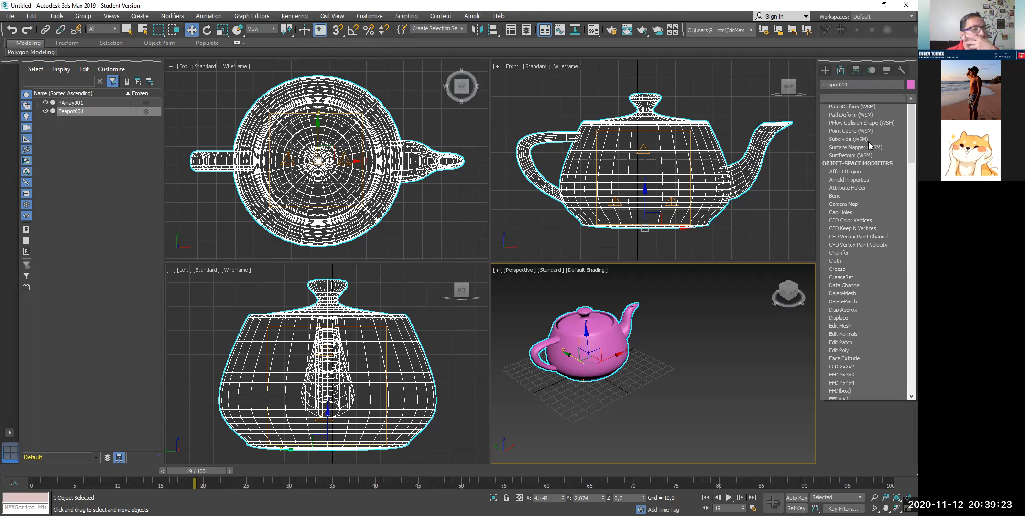
{"action": "left_click", "coordinate": [621, 369]}
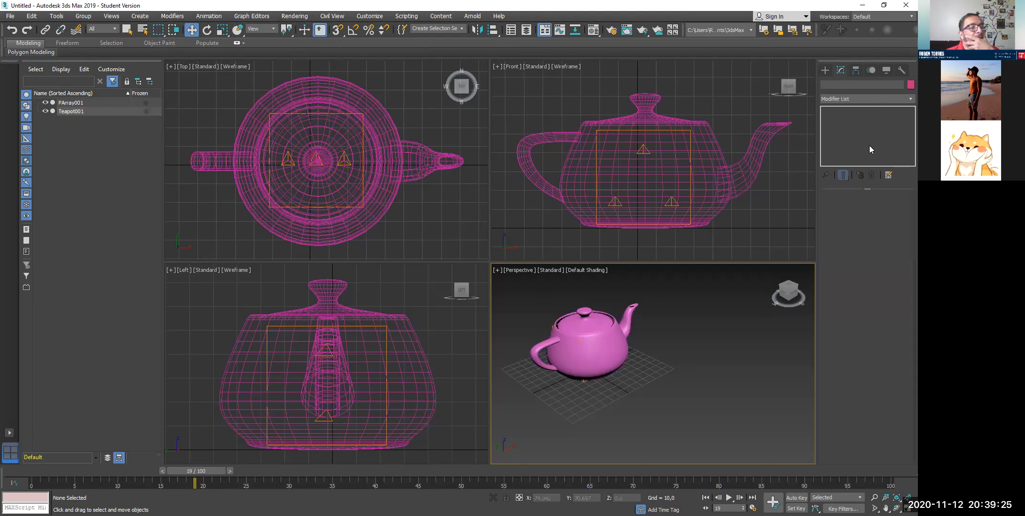
{"action": "key", "text": "ctrl+z"}
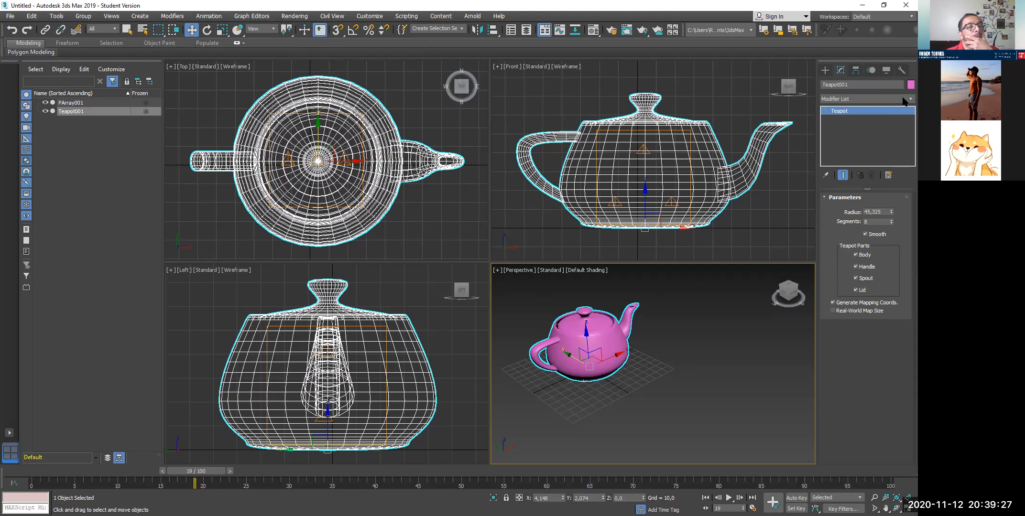
{"action": "left_click", "coordinate": [903, 99]}
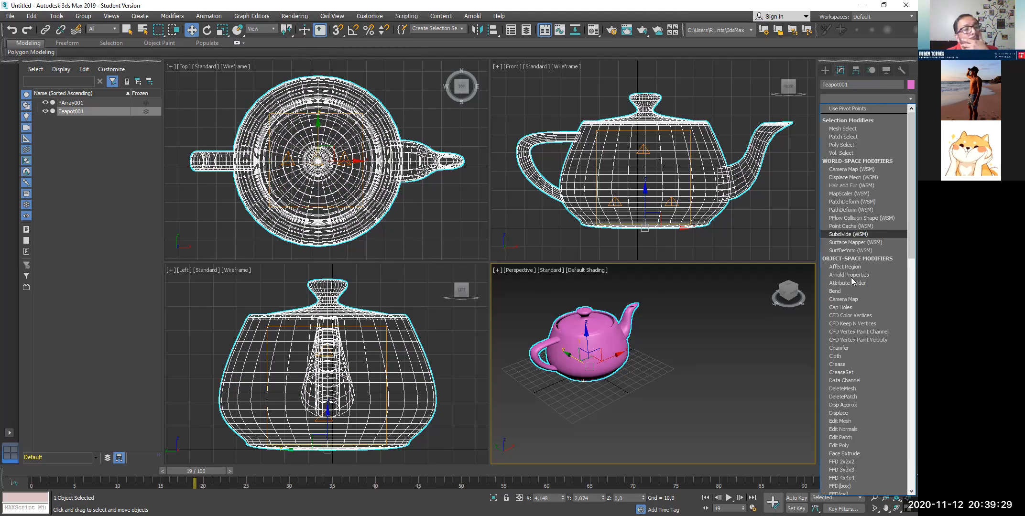
{"action": "scroll", "coordinate": [851, 282], "scroll_direction": "down", "scroll_amount": 6}
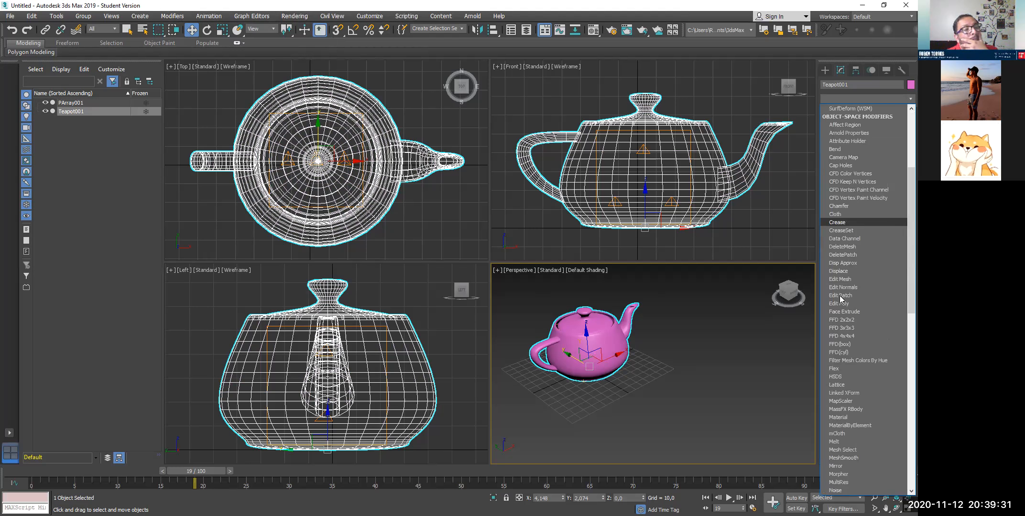
{"action": "scroll", "coordinate": [838, 295], "scroll_direction": "down", "scroll_amount": 1}
{"action": "scroll", "coordinate": [838, 295], "scroll_direction": "down", "scroll_amount": 6}
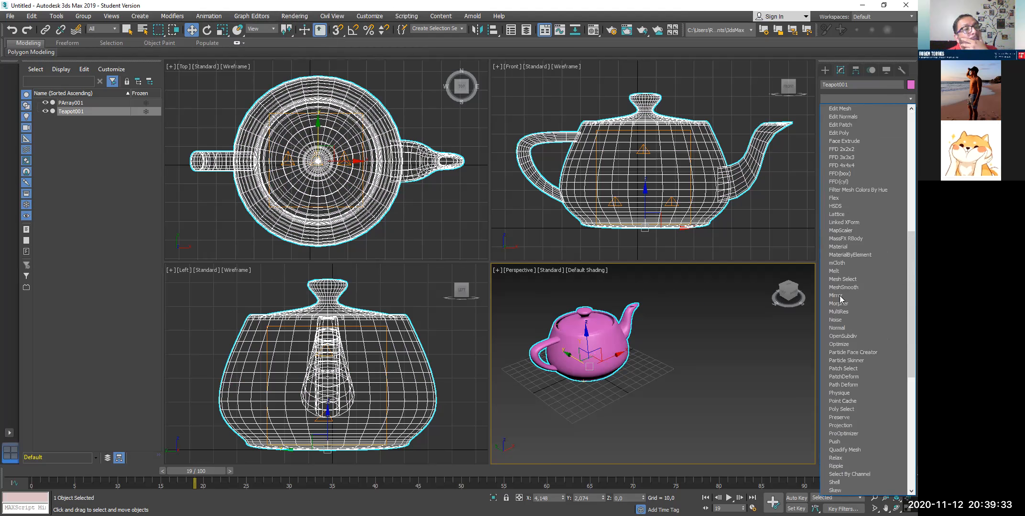
{"action": "scroll", "coordinate": [838, 295], "scroll_direction": "down", "scroll_amount": 3}
{"action": "scroll", "coordinate": [839, 295], "scroll_direction": "down", "scroll_amount": 4}
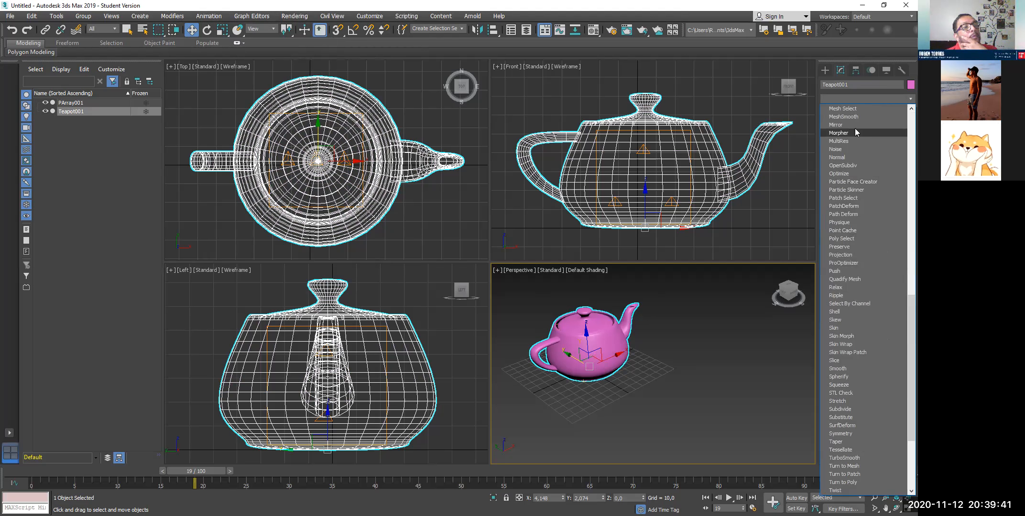
{"action": "left_click", "coordinate": [588, 347]}
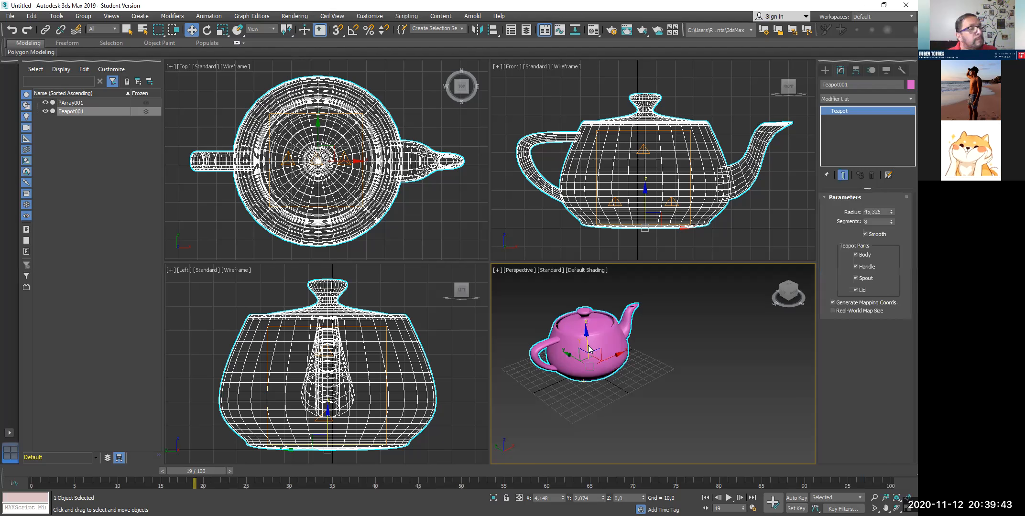
{"action": "right_click", "coordinate": [588, 346]}
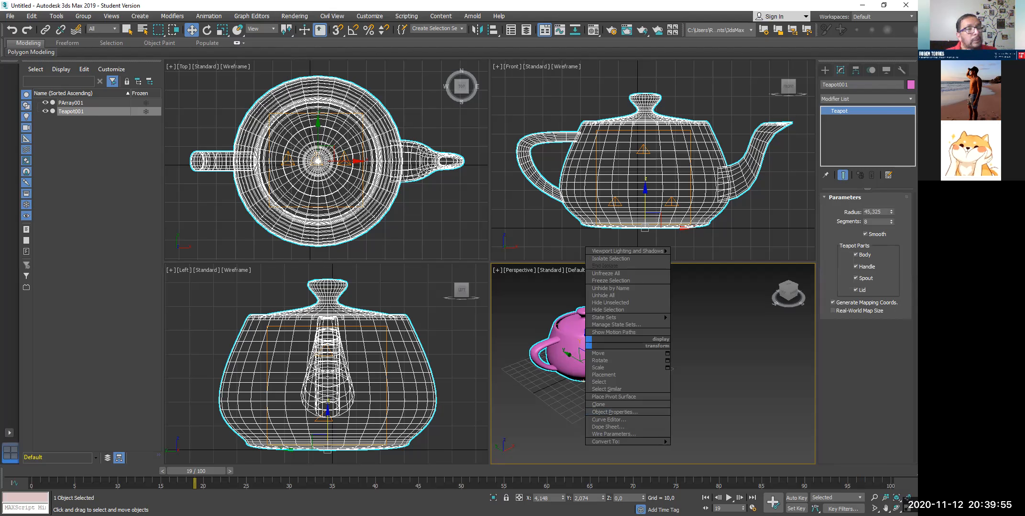
{"action": "left_click", "coordinate": [686, 379]}
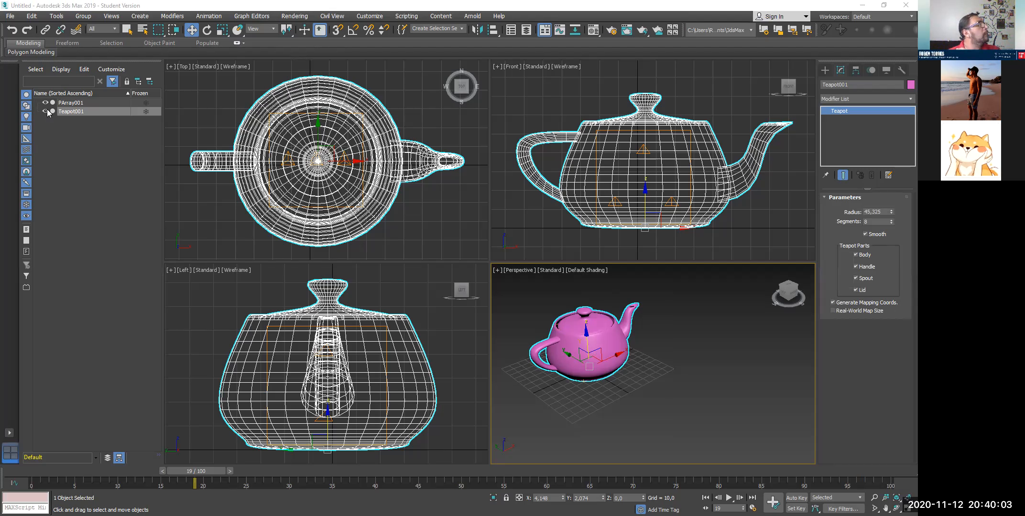
- Clear the scene list's display filters and re-enable only geometry, shapes and lights
{"action": "left_click", "coordinate": [30, 240]}
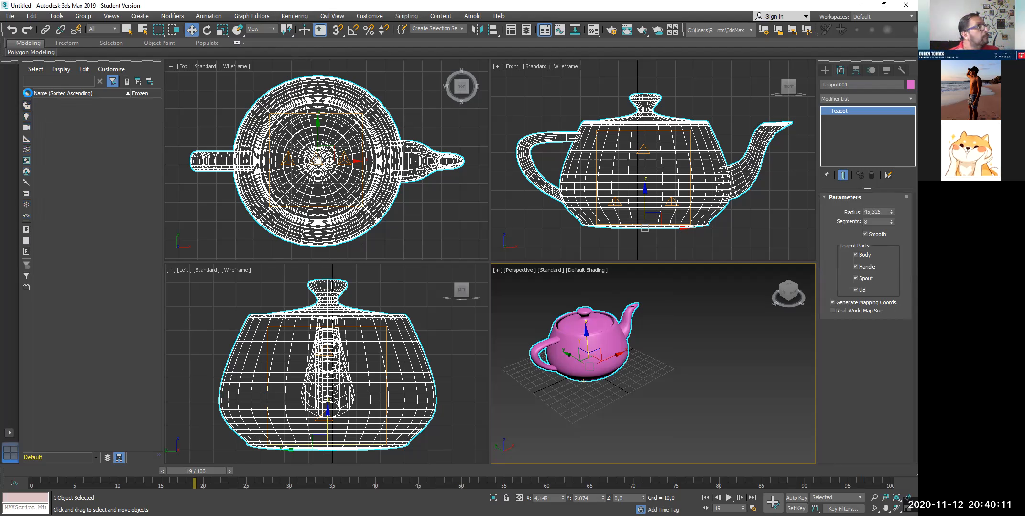
{"action": "left_click", "coordinate": [28, 95]}
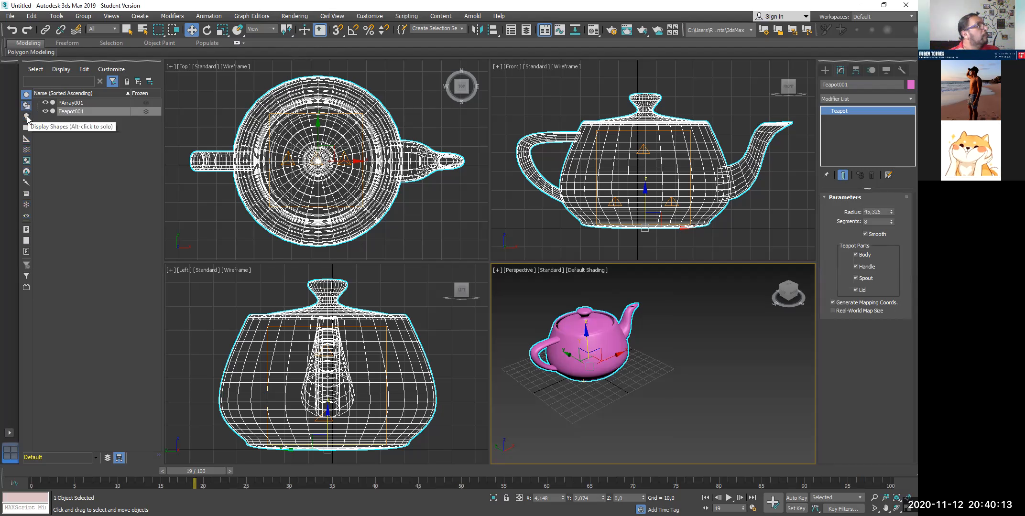
{"action": "left_click", "coordinate": [26, 106]}
{"action": "left_click", "coordinate": [26, 116]}
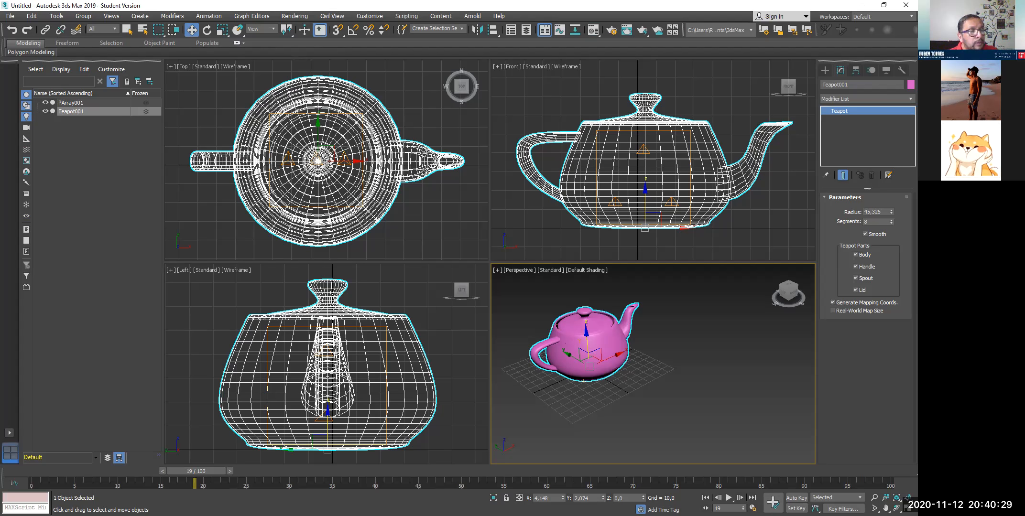
- Turn on Auto Key mode at frame 19 and open the Create Key settings, closing them without creating a key
{"action": "key", "text": "n"}
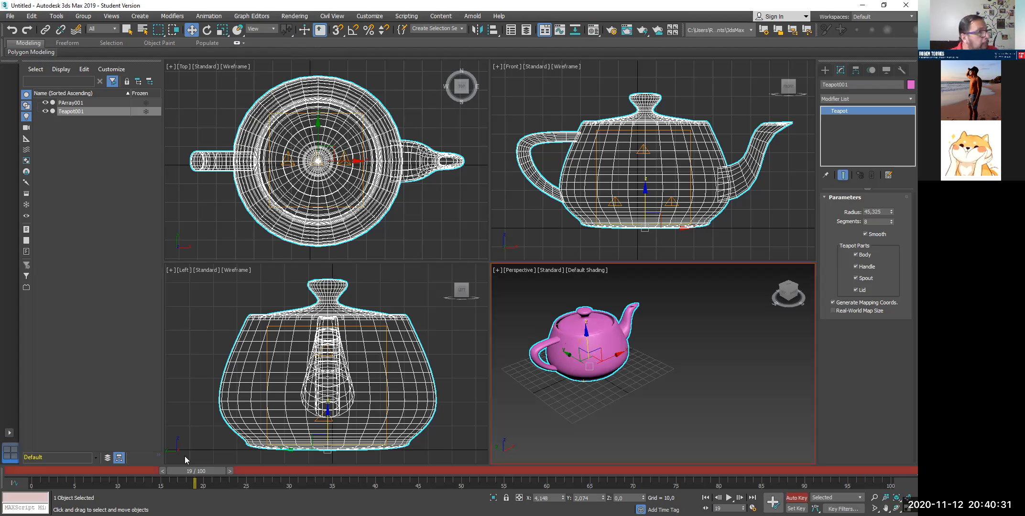
{"action": "left_click_drag", "start_coordinate": [199, 472], "coordinate": [199, 472]}
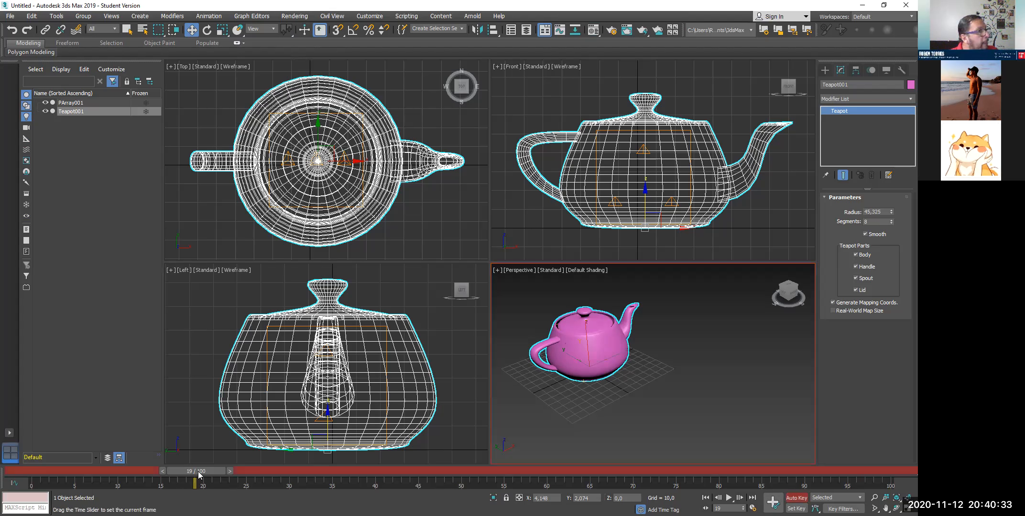
{"action": "right_click", "coordinate": [199, 472]}
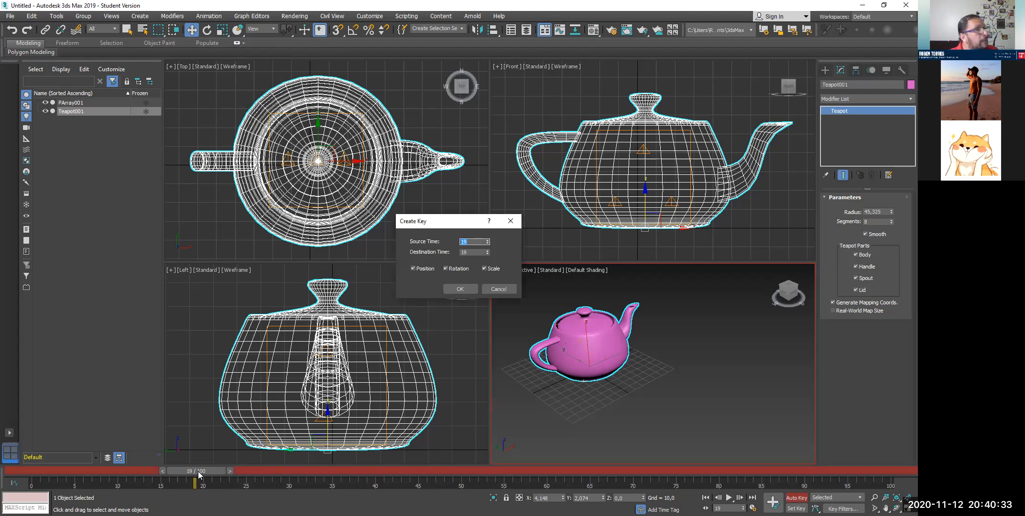
{"action": "left_click", "coordinate": [497, 290]}
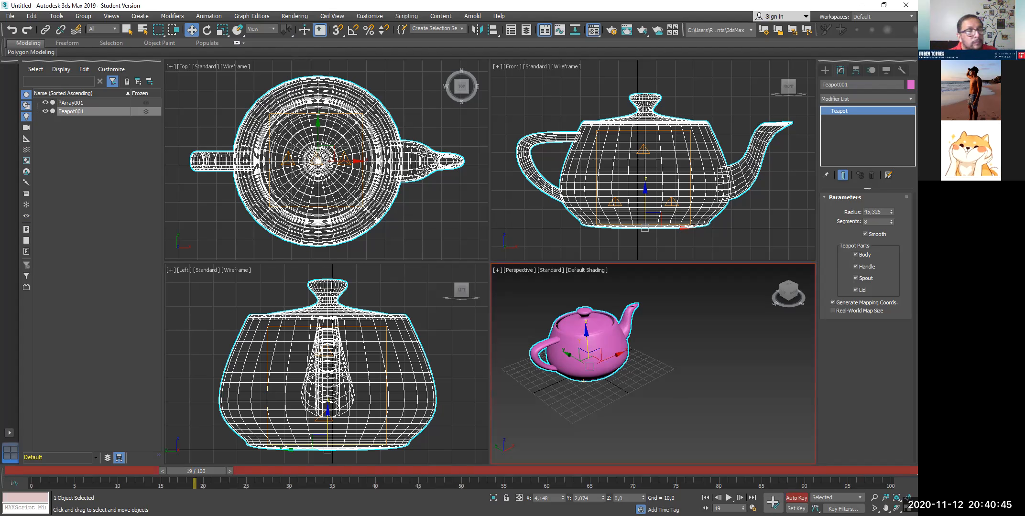
- Set the 01 - Default material's opacity to 0 at frame 19 and assign it to the teapot
{"action": "key", "text": "m"}
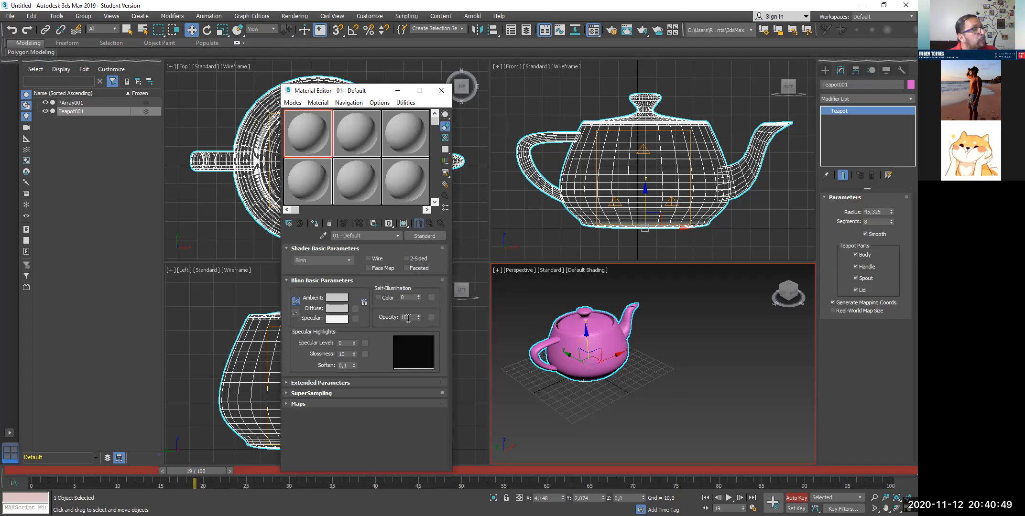
{"action": "left_click_drag", "start_coordinate": [419, 317], "coordinate": [424, 387]}
{"action": "left_click", "coordinate": [318, 223]}
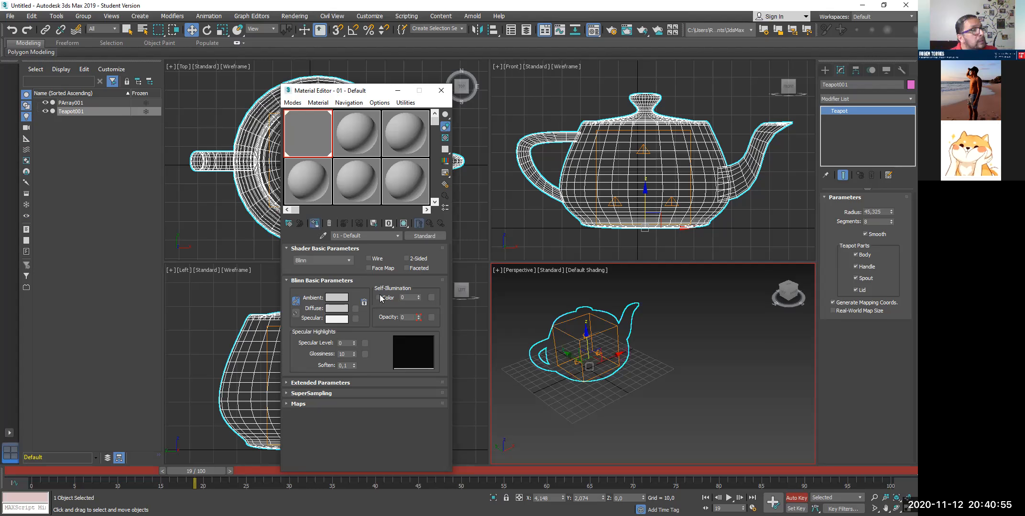
- Scrub back to frame 0 to check the material's opacity there, and close the Material Editor
{"action": "left_click_drag", "start_coordinate": [198, 470], "coordinate": [144, 468]}
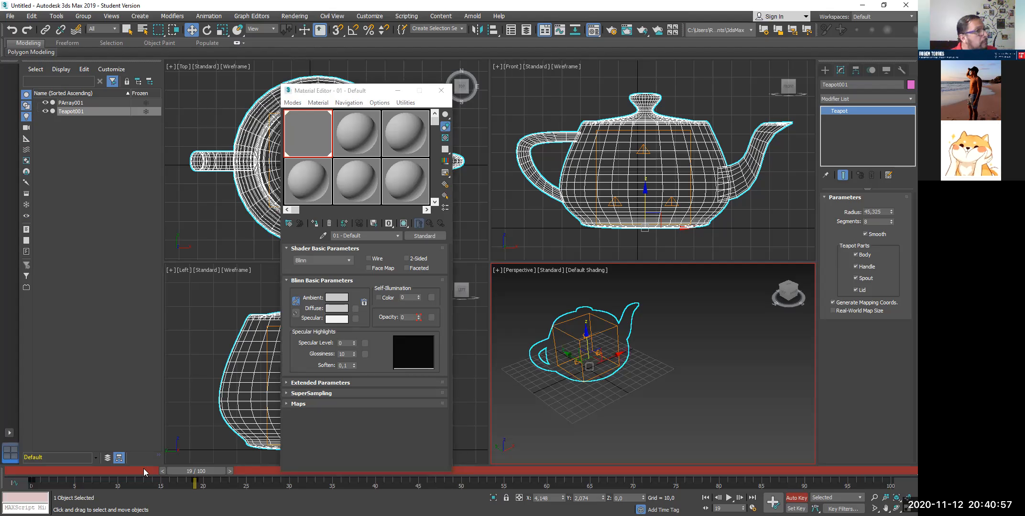
{"action": "mouse_move", "coordinate": [43, 462]}
{"action": "left_mouse_down"}
{"action": "mouse_move", "coordinate": [28, 461]}
{"action": "mouse_move", "coordinate": [206, 466]}
{"action": "mouse_move", "coordinate": [31, 470]}
{"action": "left_mouse_up"}
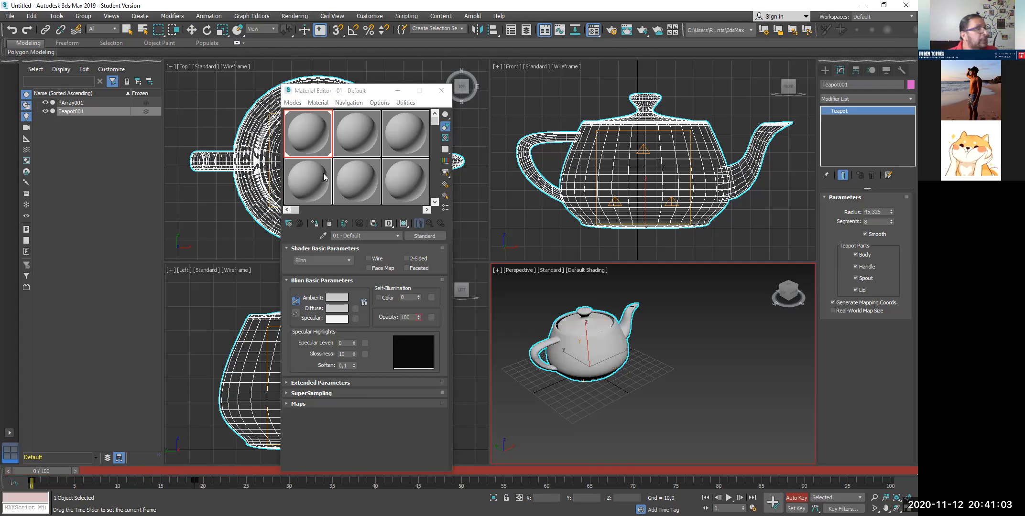
{"action": "left_click", "coordinate": [441, 92]}
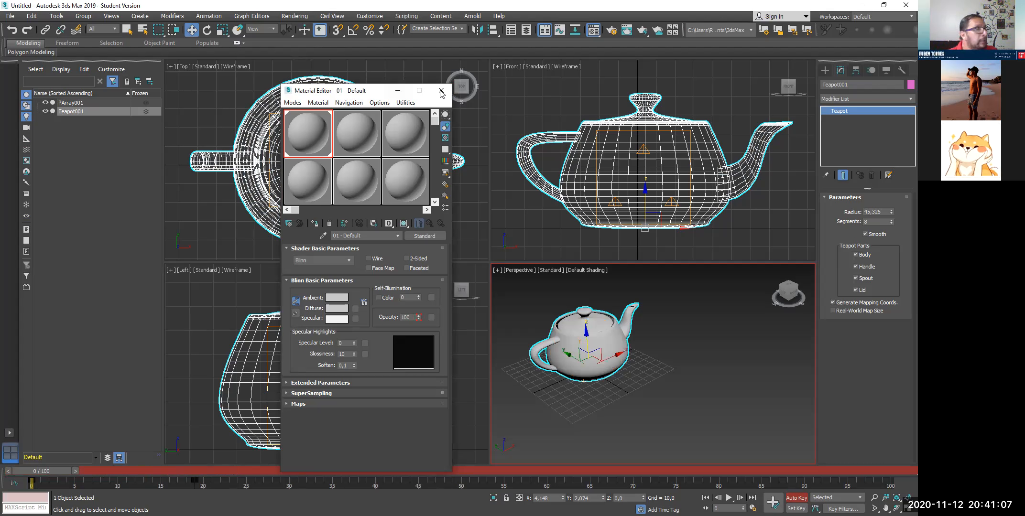
{"action": "left_click", "coordinate": [440, 91]}
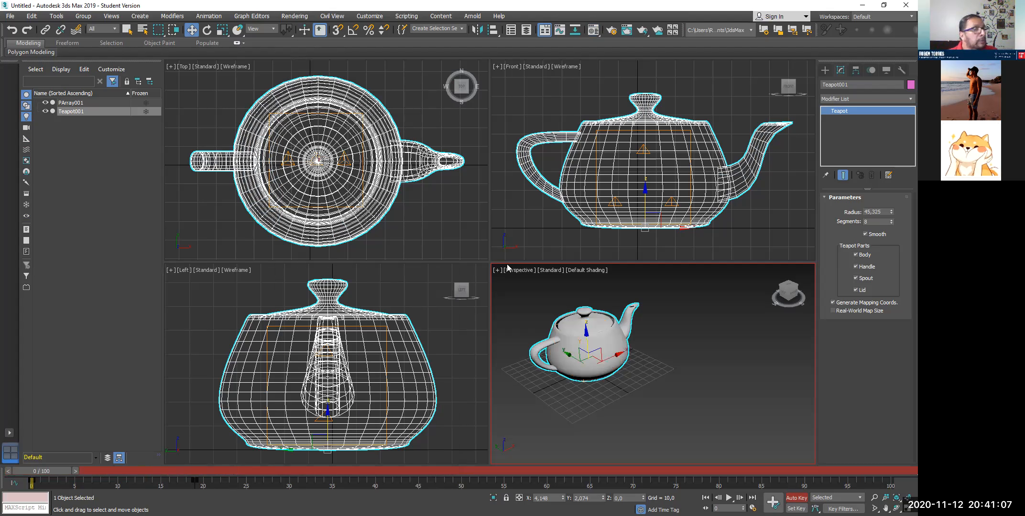
- Open the teapot's Object Properties, and scrub the animation between frames 0 and 19 to watch the teapot's opacity
{"action": "right_click", "coordinate": [564, 343]}
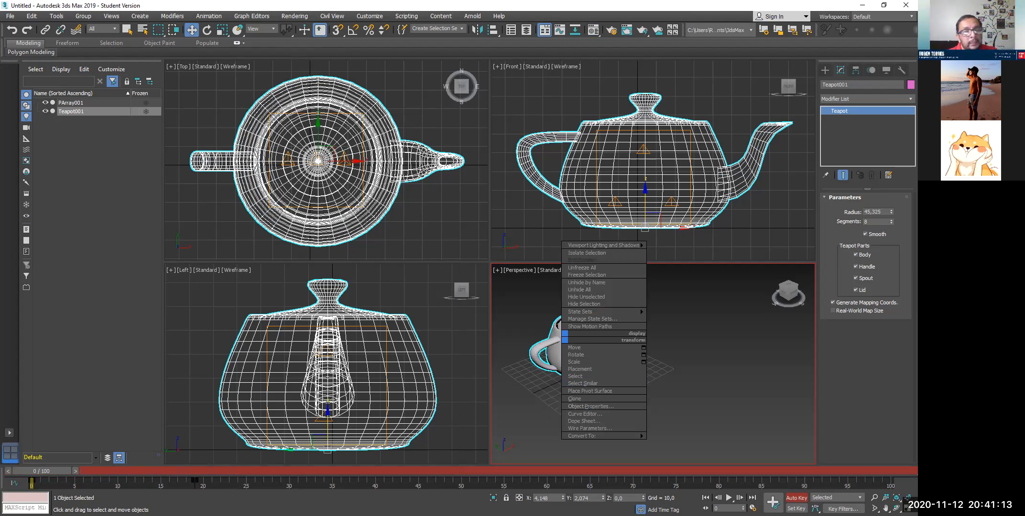
{"action": "left_click", "coordinate": [591, 406]}
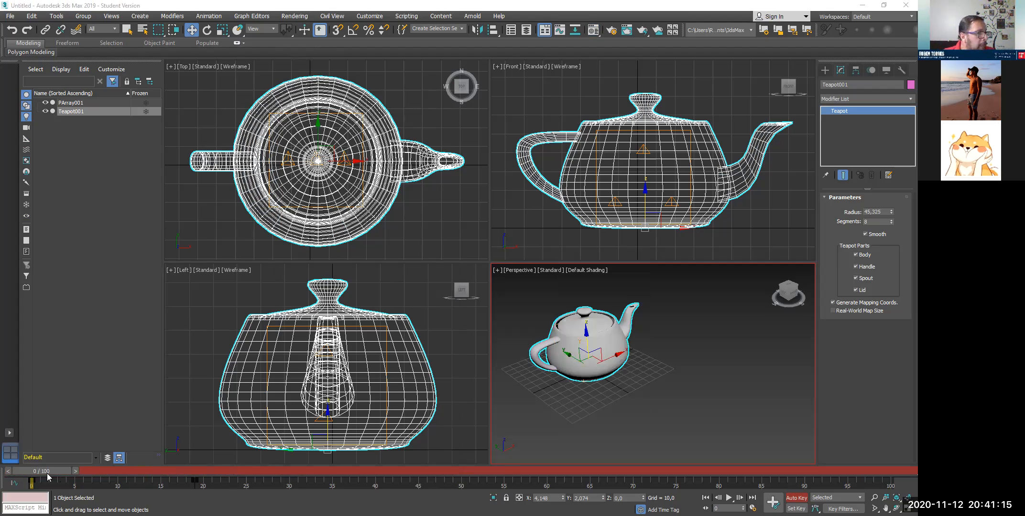
{"action": "left_click", "coordinate": [138, 471]}
{"action": "left_click", "coordinate": [210, 471]}
{"action": "left_click_drag", "start_coordinate": [210, 473], "coordinate": [161, 473]}
{"action": "left_click", "coordinate": [40, 471]}
{"action": "left_click", "coordinate": [112, 472]}
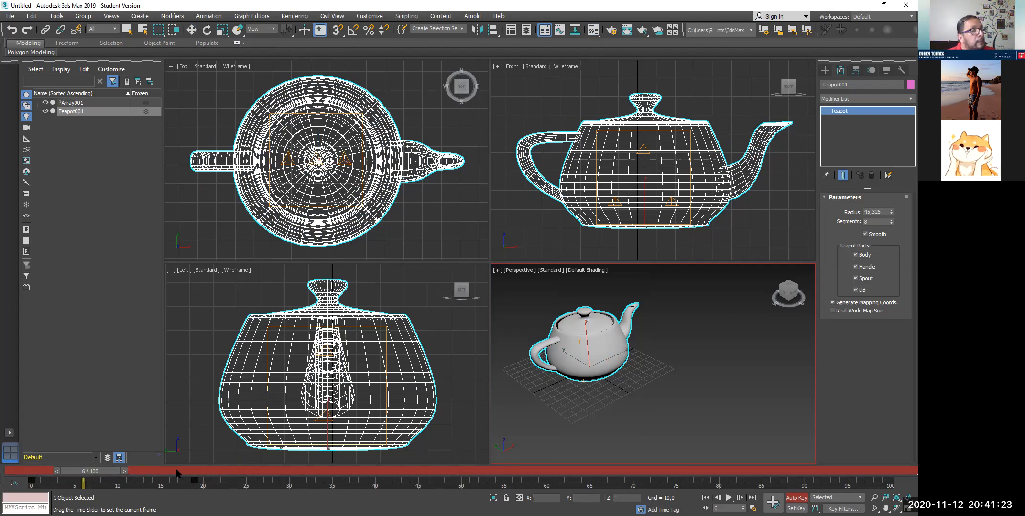
{"action": "left_click", "coordinate": [198, 472]}
{"action": "key", "text": "w"}
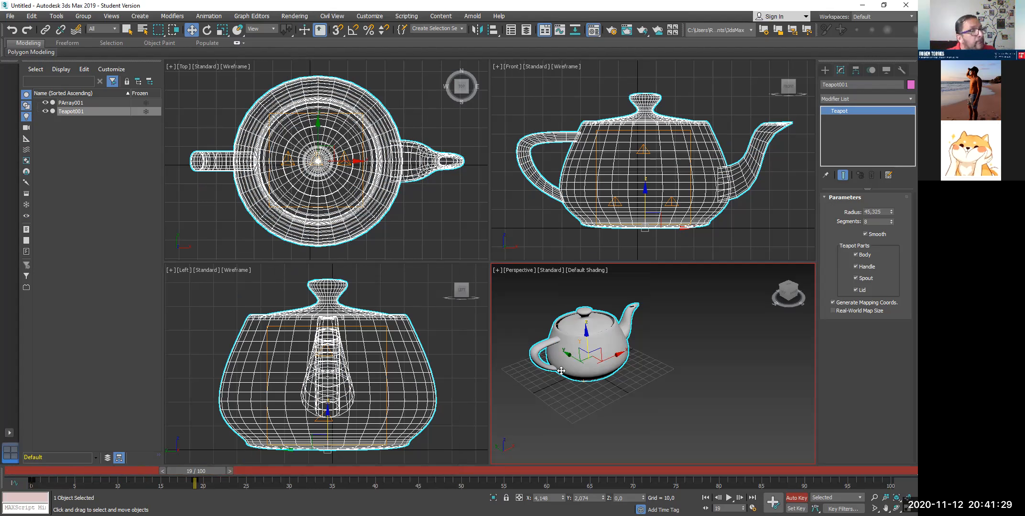
- Reopen the Material Editor, check frame 18, and set the 01 - Default material's opacity to 100 at frame 19
{"action": "key", "text": "m"}
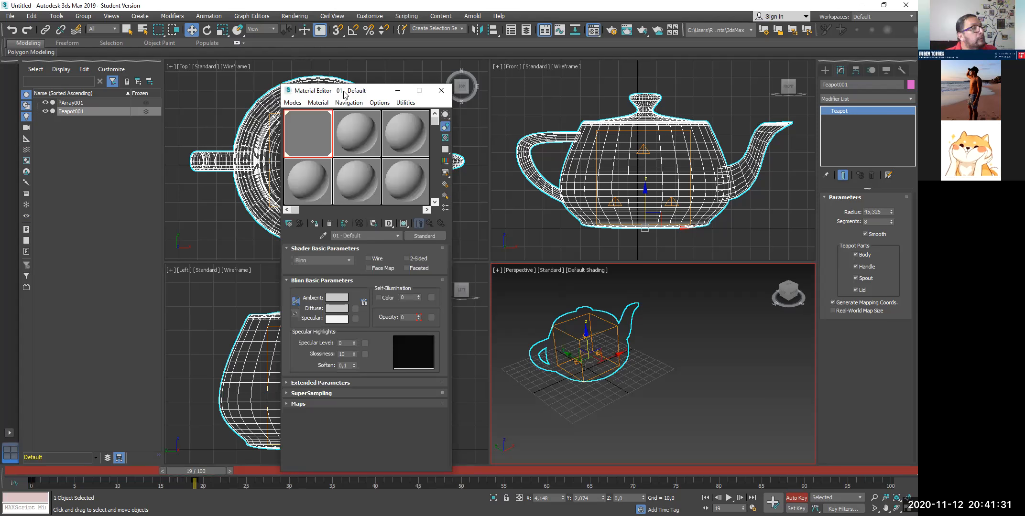
{"action": "left_click", "coordinate": [179, 474]}
{"action": "key", "text": "q"}
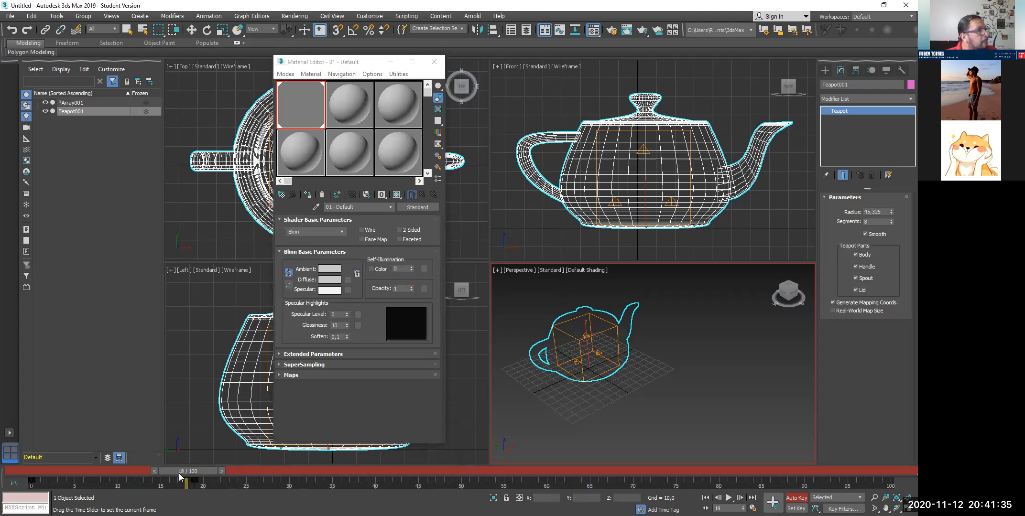
{"action": "key", "text": "w"}
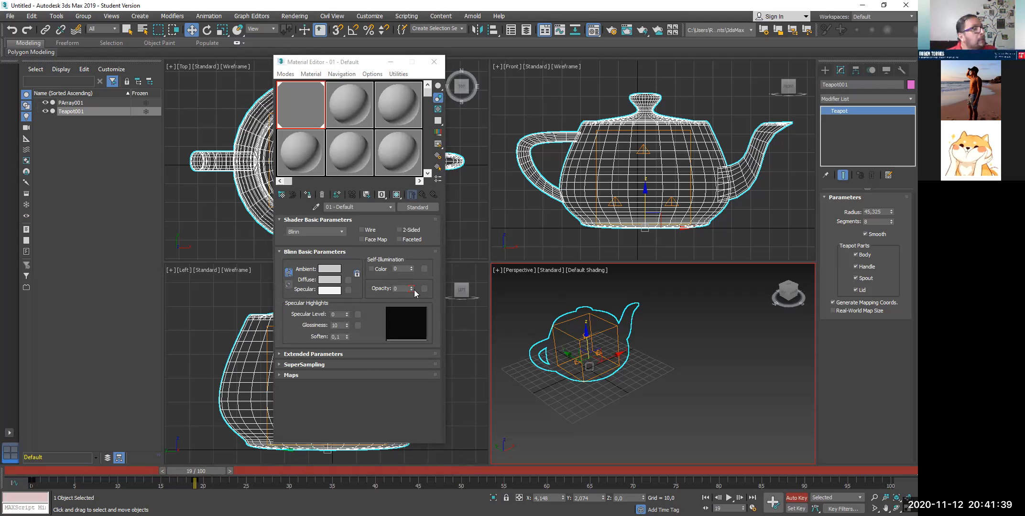
{"action": "left_click_drag", "start_coordinate": [411, 289], "coordinate": [415, 210]}
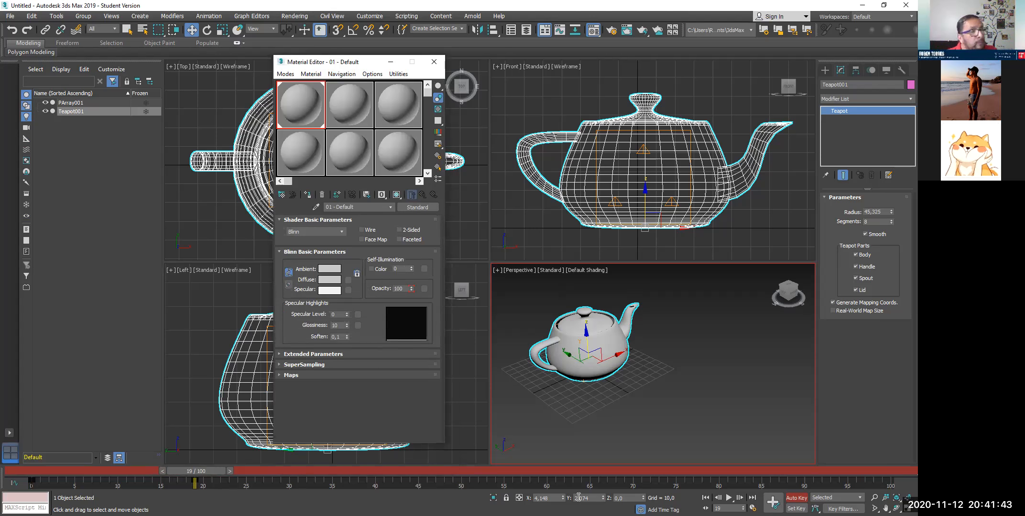
- Switch from Auto Key to Set Key mode at frame 19, stepping between frames 19 and 20 to compare the teapot
{"action": "left_click", "coordinate": [205, 474]}
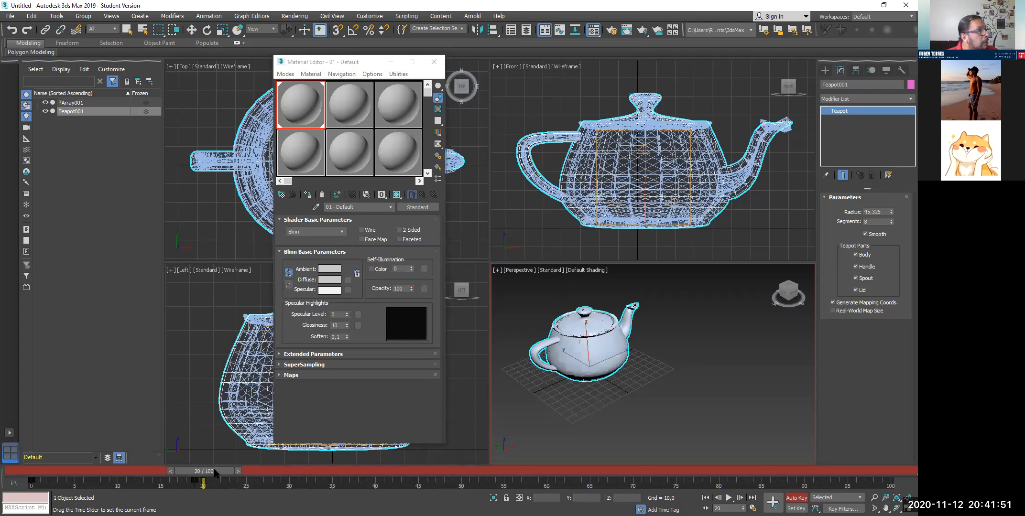
{"action": "key", "text": "w"}
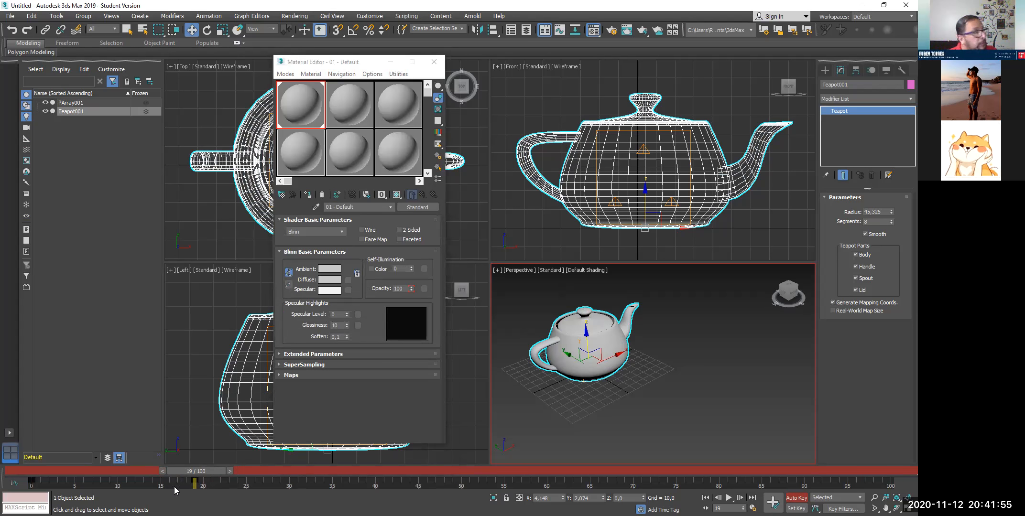
{"action": "left_click_drag", "start_coordinate": [192, 472], "coordinate": [197, 473]}
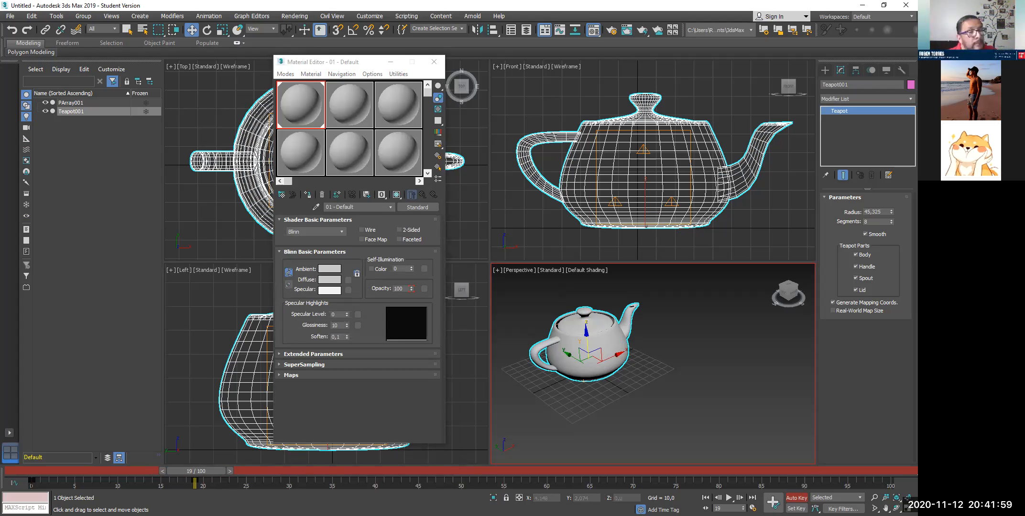
{"action": "left_click", "coordinate": [796, 508]}
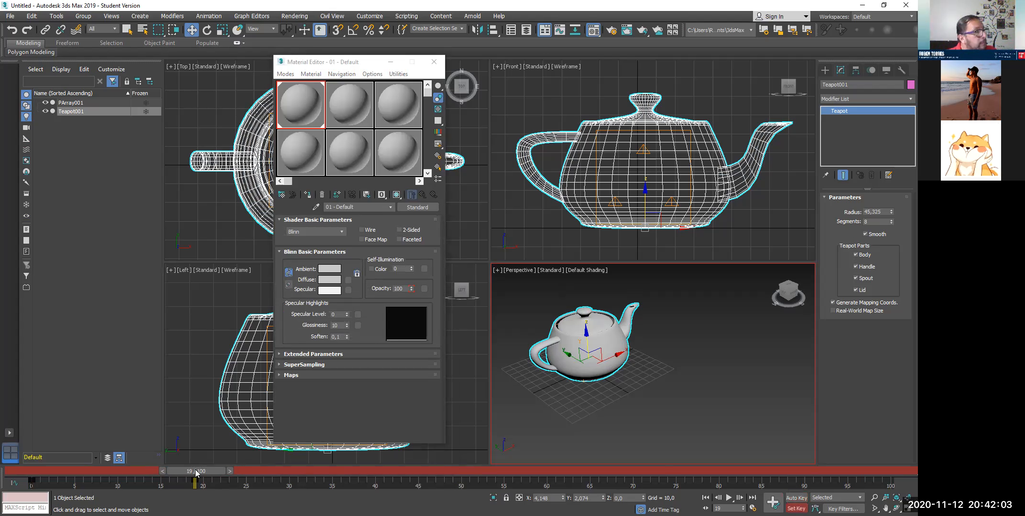
{"action": "left_click_drag", "start_coordinate": [201, 472], "coordinate": [203, 472]}
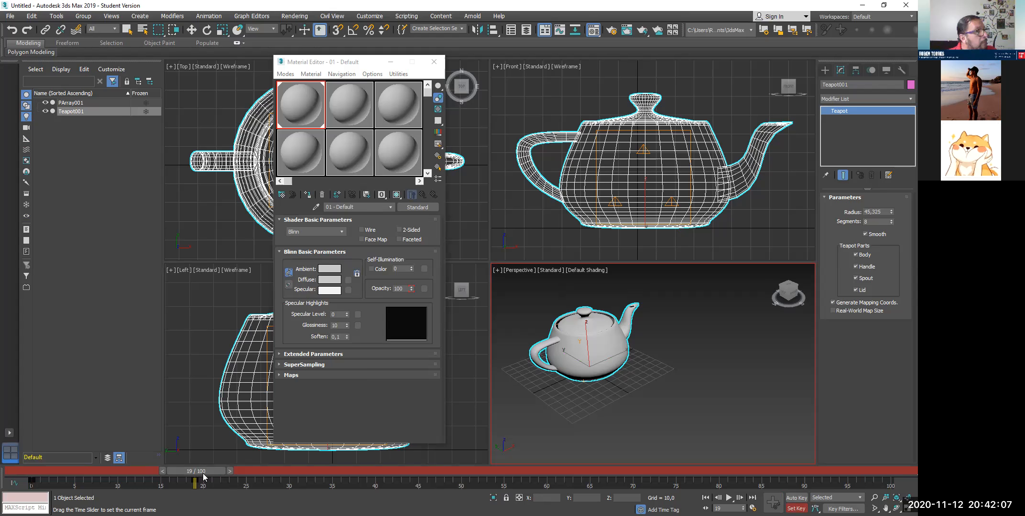
{"action": "key", "text": "period"}
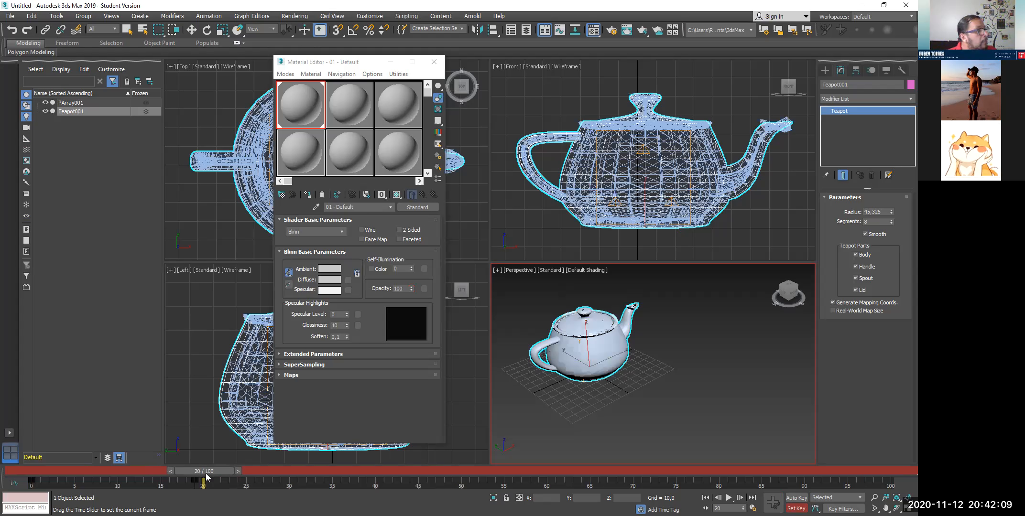
{"action": "key", "text": "comma"}
{"action": "key", "text": "w"}
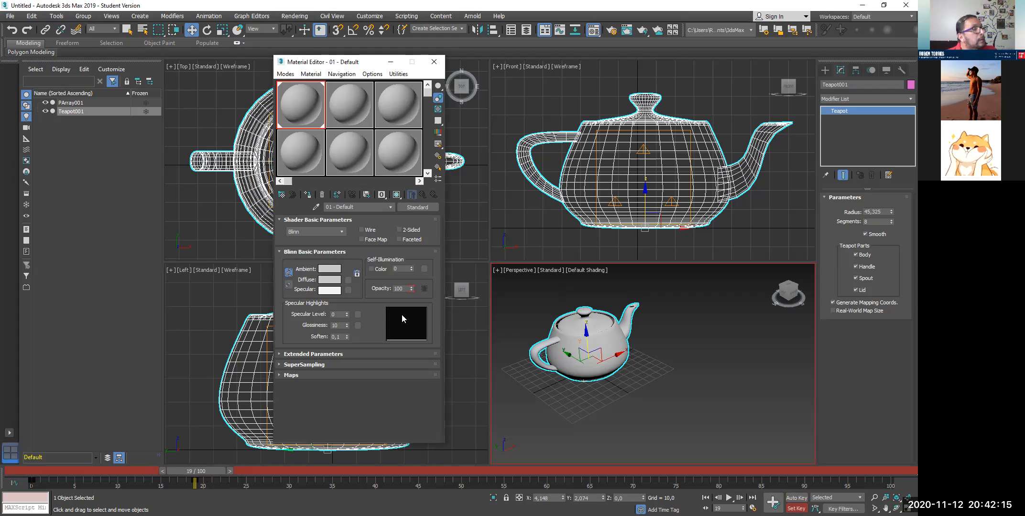
- Try setting the material's opacity to 0 at frame 19, and try lowering it at frame 20 as well
{"action": "left_click_drag", "start_coordinate": [419, 357], "coordinate": [346, 442]}
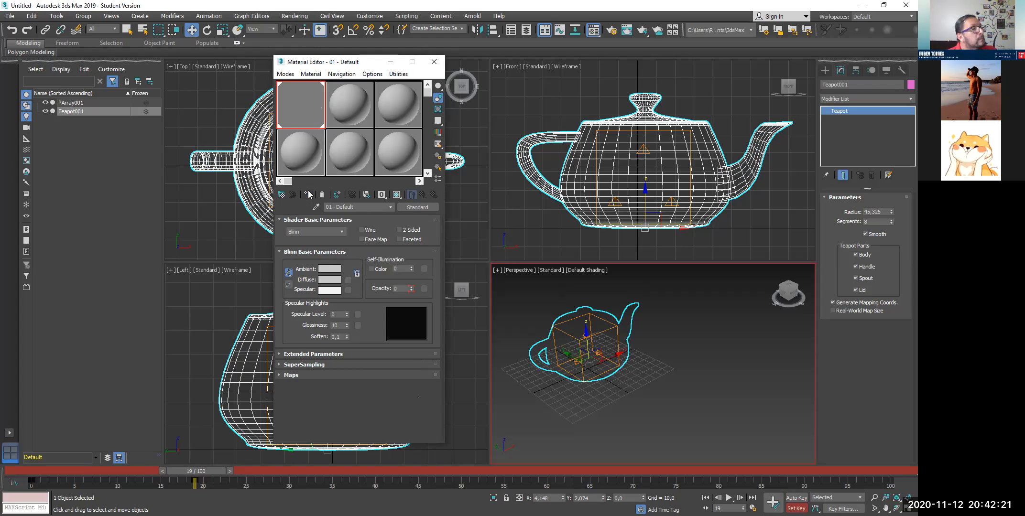
{"action": "left_click_drag", "start_coordinate": [177, 472], "coordinate": [211, 477]}
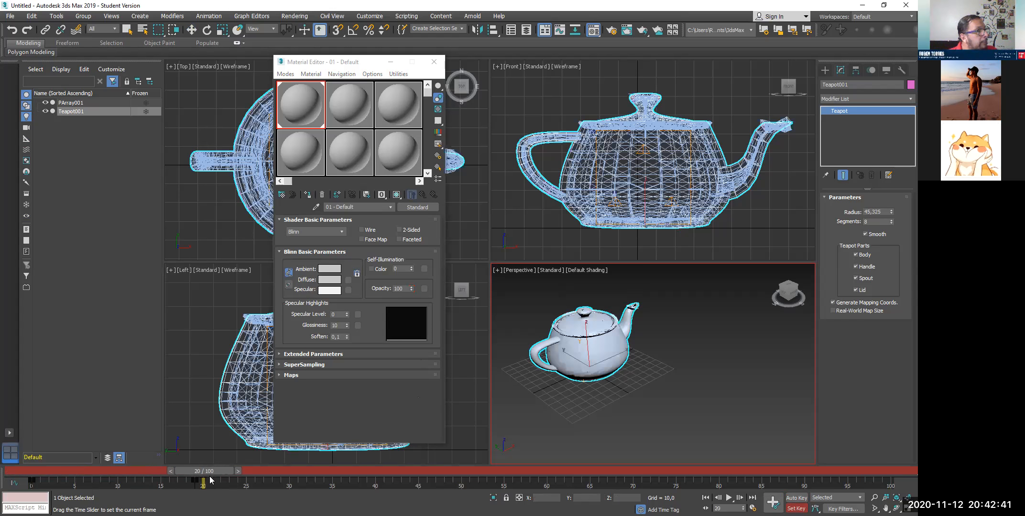
{"action": "key", "text": "w"}
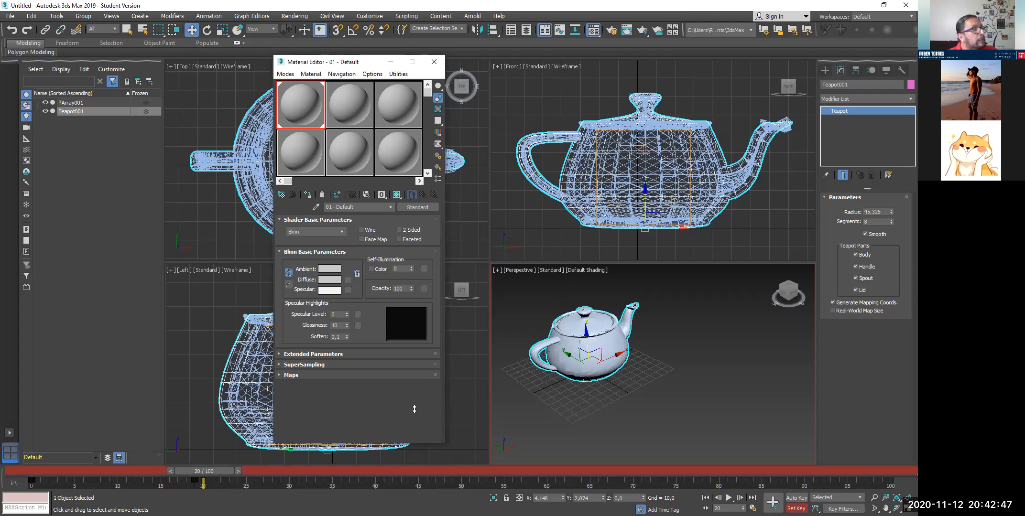
{"action": "left_click_drag", "start_coordinate": [415, 409], "coordinate": [415, 409]}
- Scrub the animation from frame 0 to frame 42 and back to check the teapot's visibility among the fragments
{"action": "left_click_drag", "start_coordinate": [201, 471], "coordinate": [36, 463]}
{"action": "left_click_drag", "start_coordinate": [110, 476], "coordinate": [393, 482]}
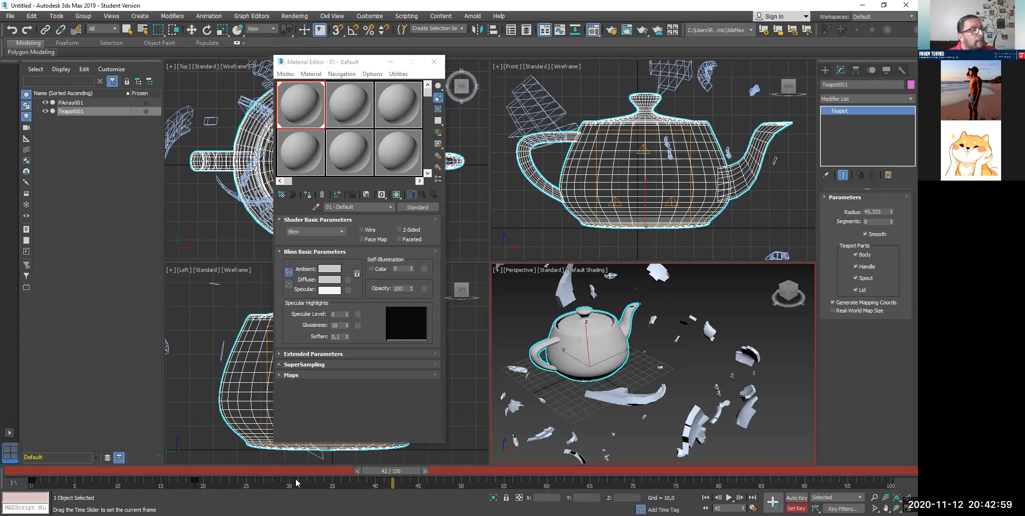
{"action": "left_click", "coordinate": [178, 481]}
{"action": "left_click", "coordinate": [115, 487]}
{"action": "left_click", "coordinate": [243, 486]}
{"action": "left_click", "coordinate": [41, 485]}
- Bring the animation to frame 19 and set the 01 - Default material's opacity to 0 there
{"action": "left_click", "coordinate": [177, 485]}
{"action": "left_click", "coordinate": [203, 484]}
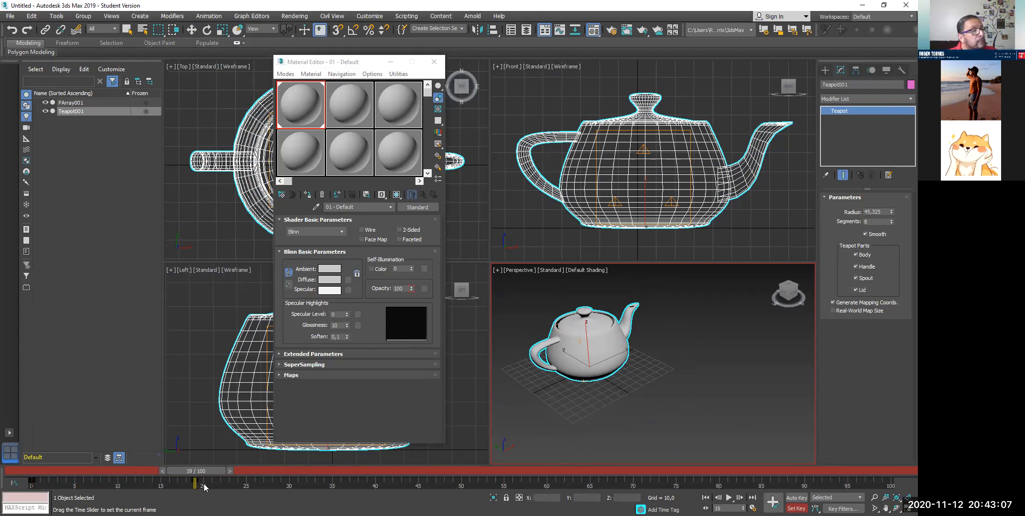
{"action": "key", "text": "w"}
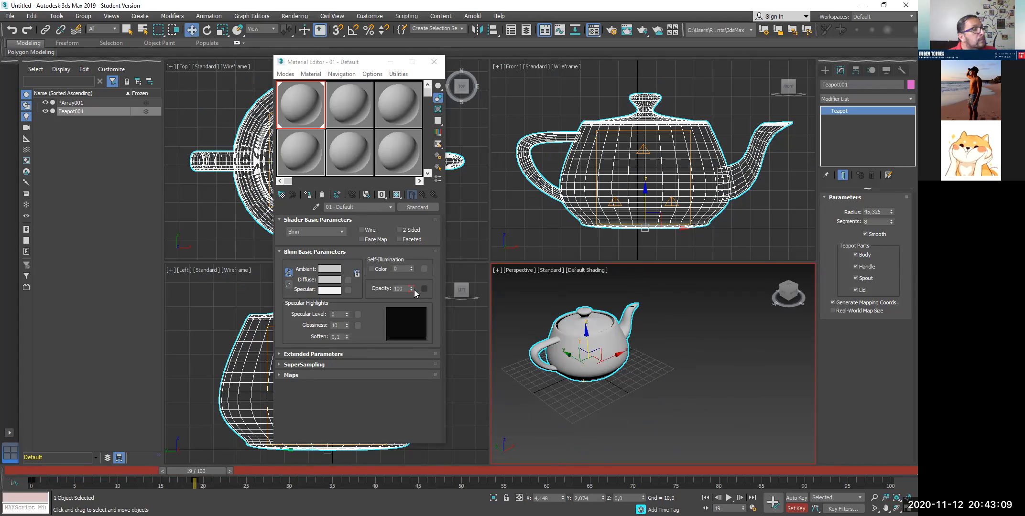
{"action": "right_click", "coordinate": [412, 290]}
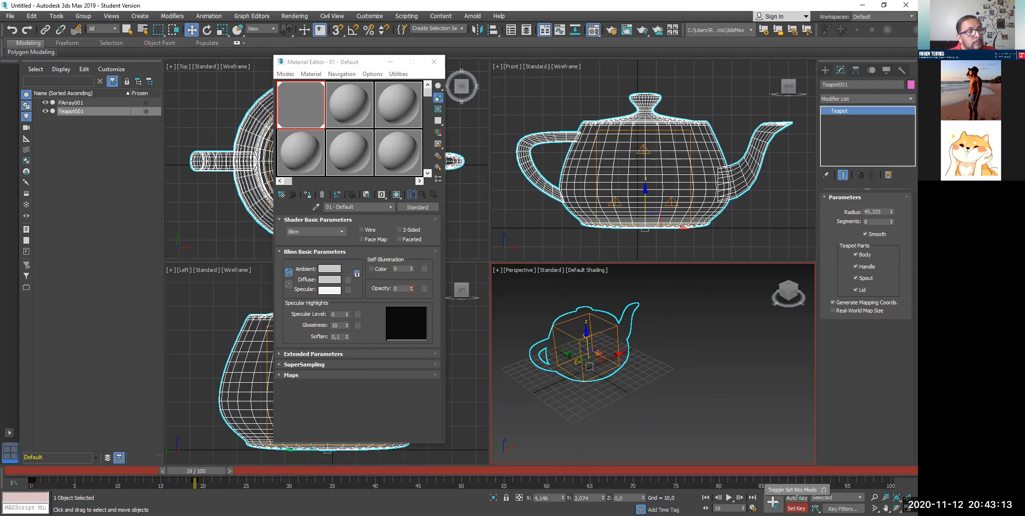
- Switch to Auto Key mode, scrub the early frames, and set the 01 - Default material's opacity to 0 at frame 20
{"action": "left_click", "coordinate": [796, 498]}
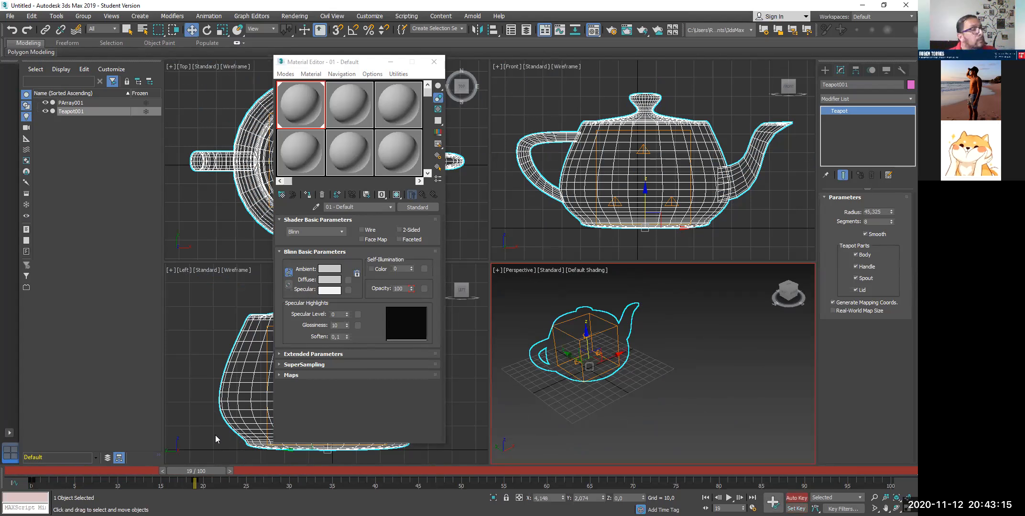
{"action": "left_click_drag", "start_coordinate": [188, 472], "coordinate": [162, 474]}
{"action": "left_click_drag", "start_coordinate": [102, 465], "coordinate": [28, 465]}
{"action": "left_click_drag", "start_coordinate": [95, 470], "coordinate": [203, 473]}
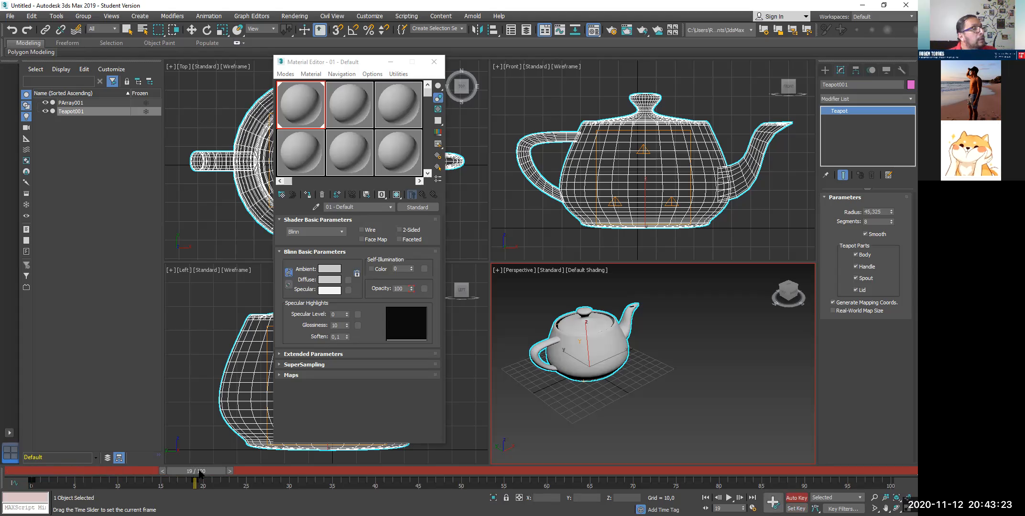
{"action": "key", "text": "w"}
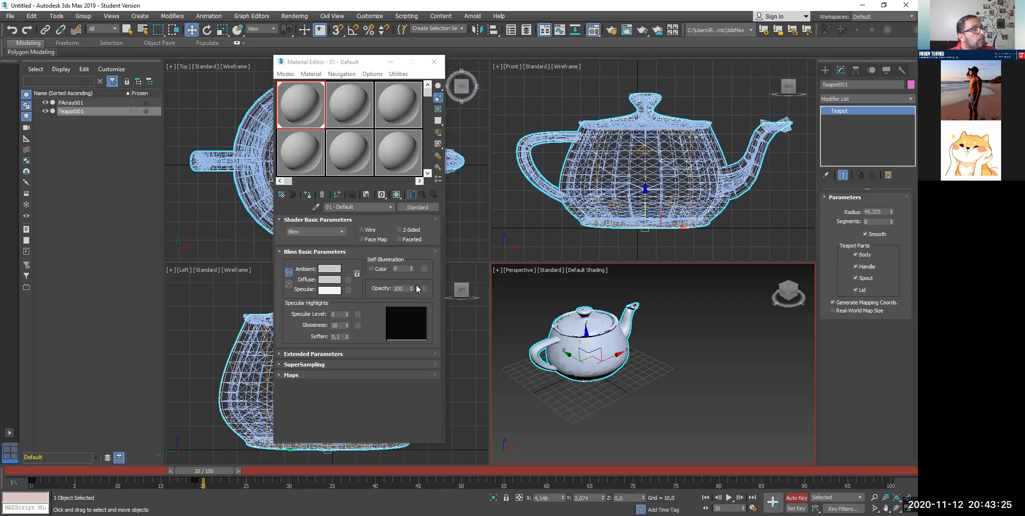
{"action": "left_click_drag", "start_coordinate": [411, 290], "coordinate": [411, 369]}
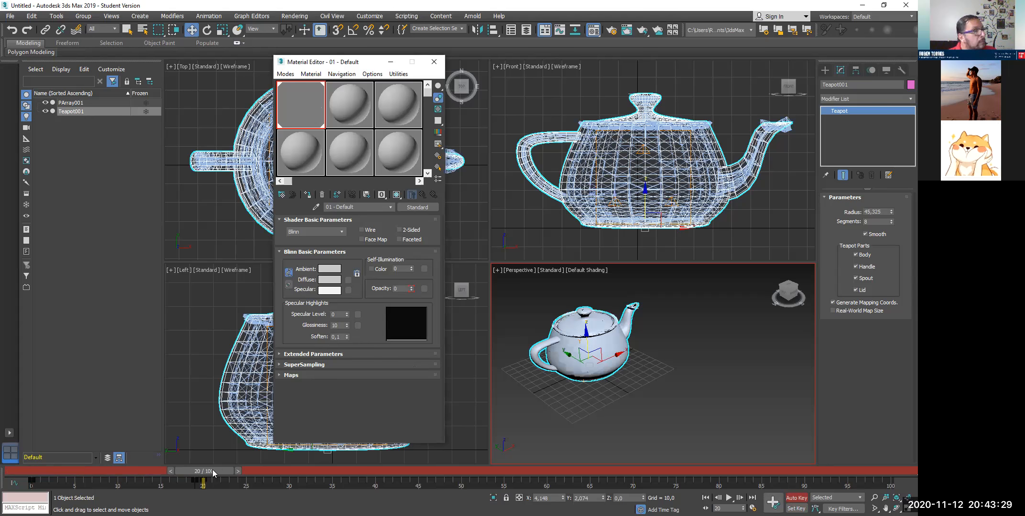
- Scrub the animation from the first frame to the end and back to check the teapot's opacity change at frame 20
{"action": "left_click_drag", "start_coordinate": [163, 473], "coordinate": [58, 470]}
{"action": "left_click_drag", "start_coordinate": [139, 469], "coordinate": [38, 483]}
{"action": "key", "text": "w"}
{"action": "left_click_drag", "start_coordinate": [42, 472], "coordinate": [31, 473]}
{"action": "key", "text": "w"}
{"action": "left_click_drag", "start_coordinate": [53, 469], "coordinate": [220, 481]}
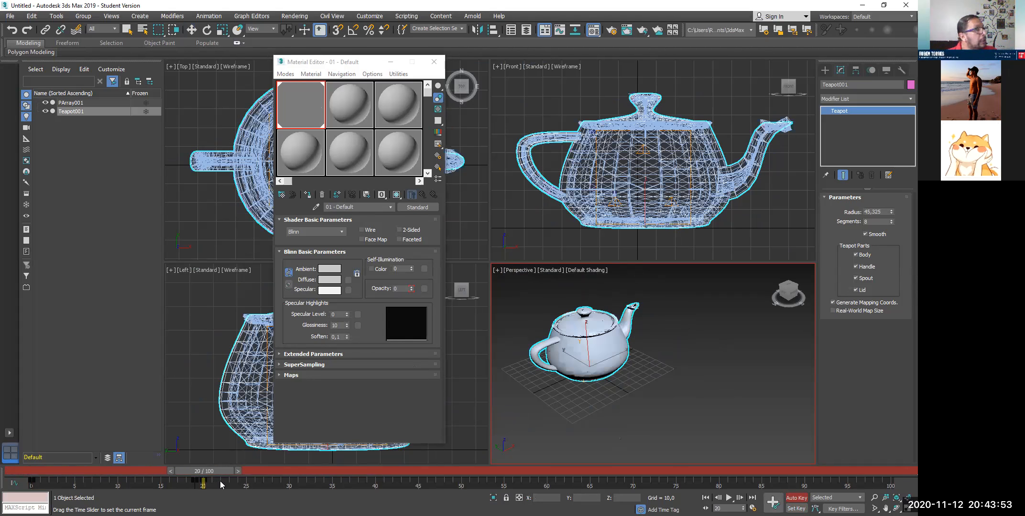
{"action": "left_click_drag", "start_coordinate": [221, 485], "coordinate": [886, 478]}
{"action": "left_click_drag", "start_coordinate": [866, 474], "coordinate": [86, 471]}
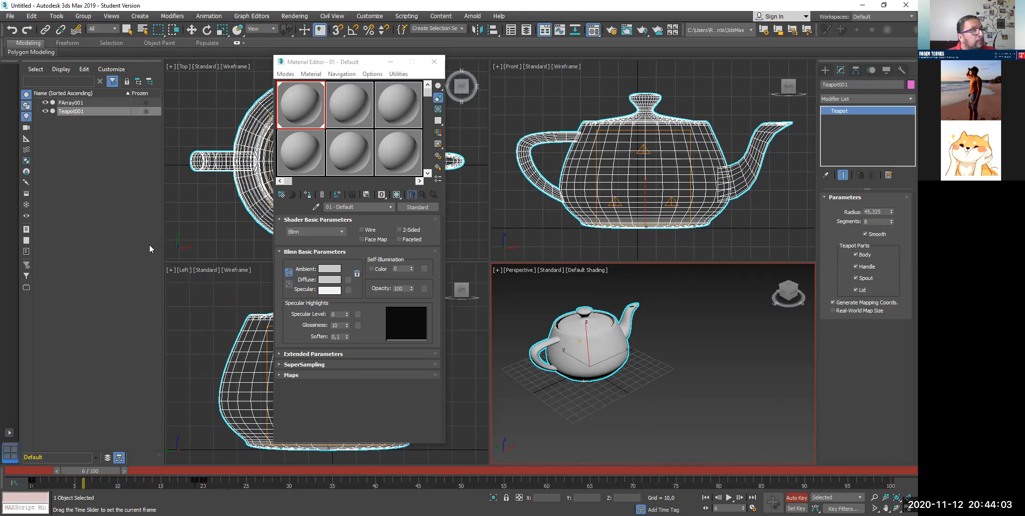
- Render the Perspective view at frame 0 to check the intact teapot
{"action": "key", "text": "Home"}
{"action": "key", "text": "w"}
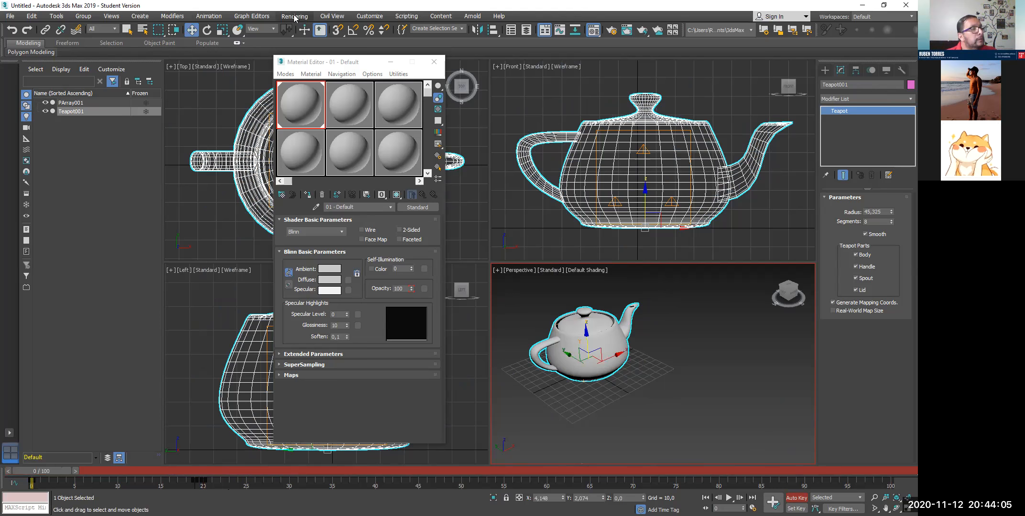
{"action": "left_click", "coordinate": [294, 16]}
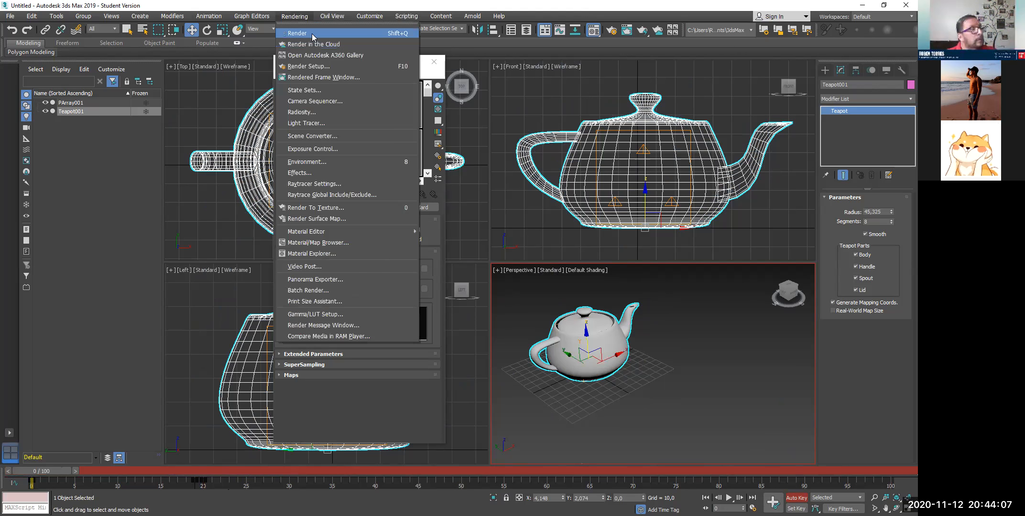
{"action": "left_click", "coordinate": [311, 33]}
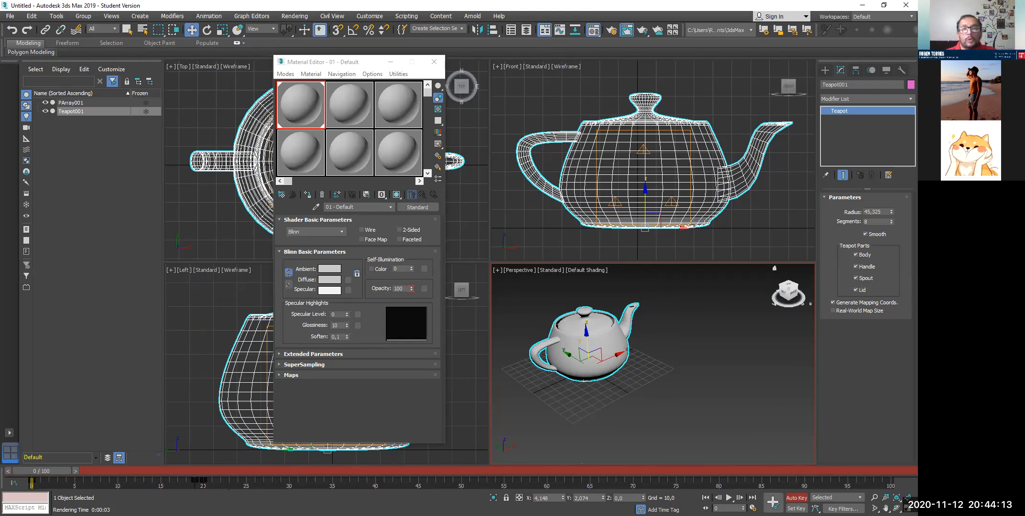
- Render the Perspective view at frame 26 to check the fragments without the teapot, and close the rendered frame window
{"action": "left_click", "coordinate": [267, 474]}
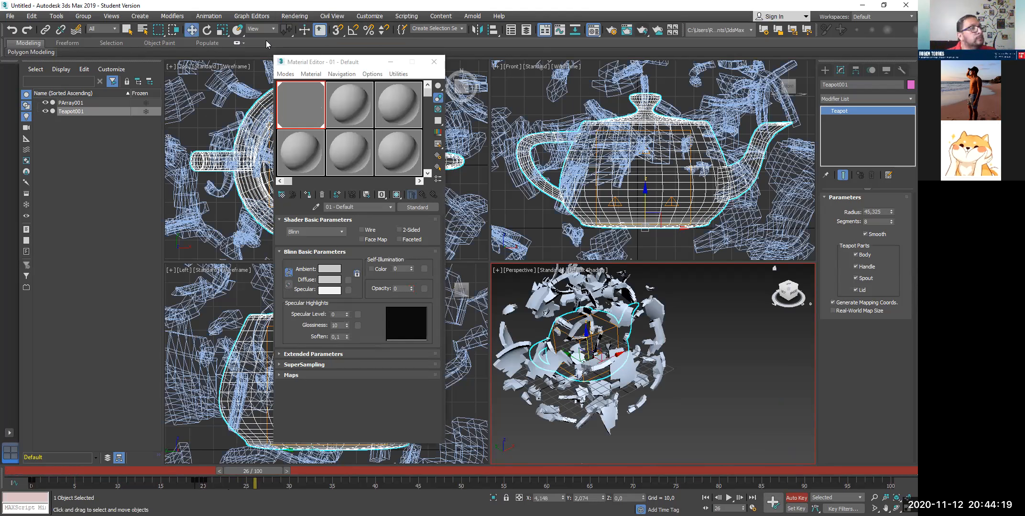
{"action": "left_click", "coordinate": [294, 16]}
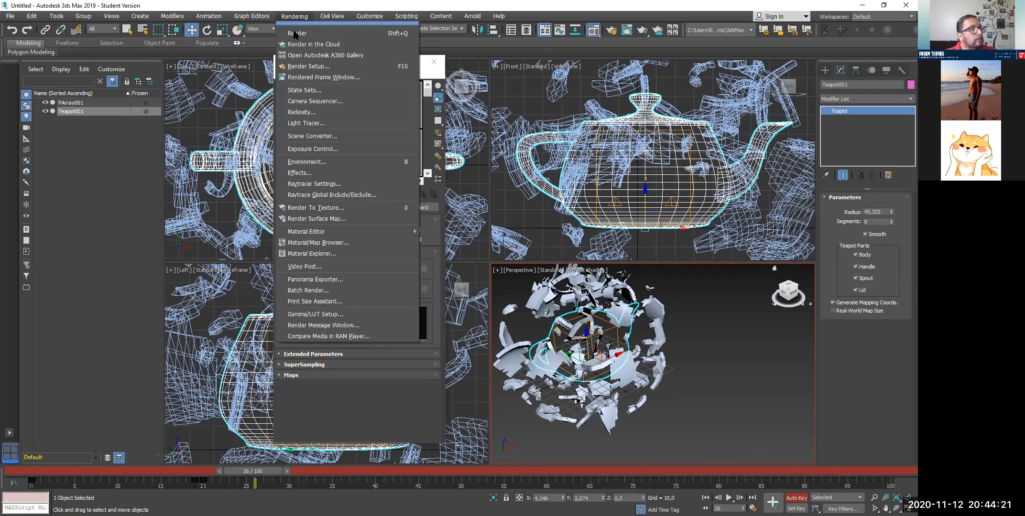
{"action": "key", "text": "Escape"}
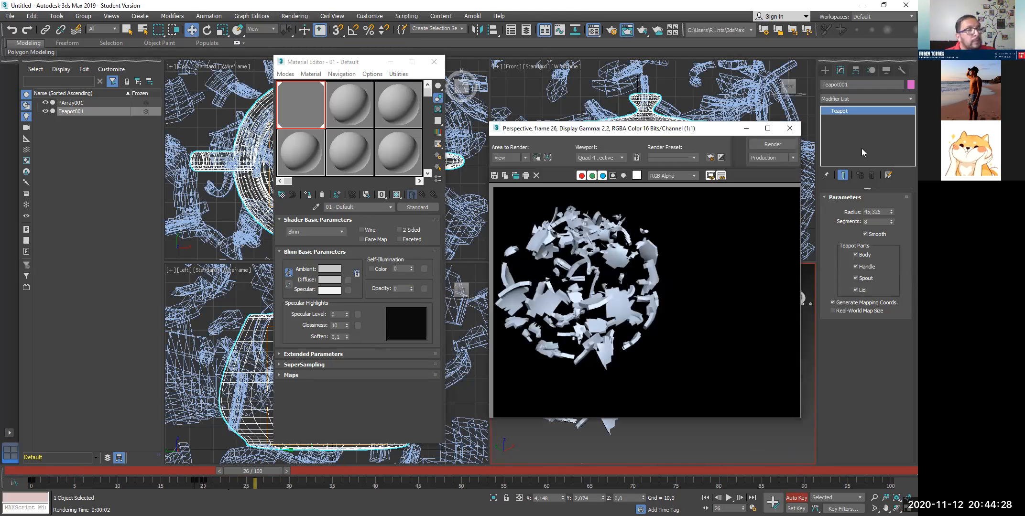
{"action": "left_click", "coordinate": [790, 128]}
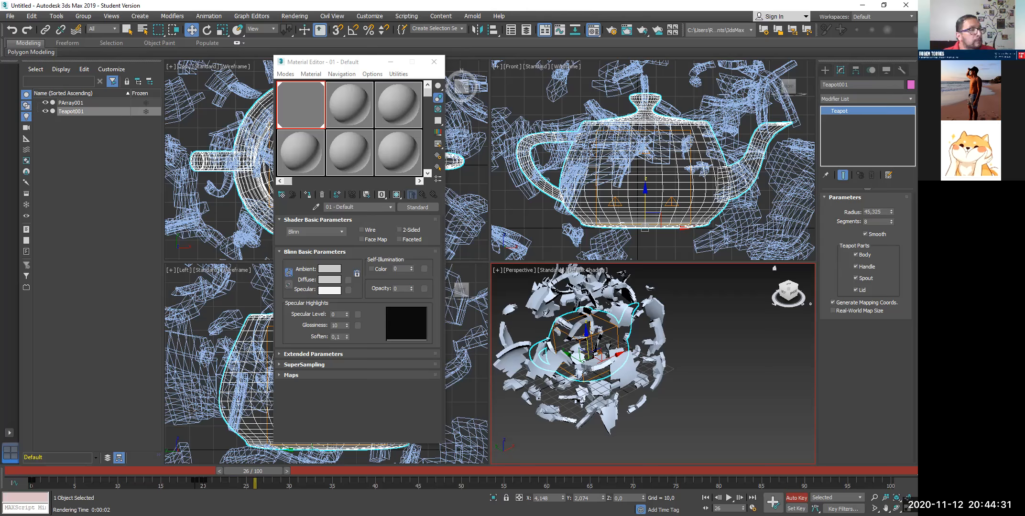
- Examine the opacity keys along the timeline by scrubbing between the start and the frames around 19 and 20
{"action": "left_click_drag", "start_coordinate": [239, 473], "coordinate": [158, 473]}
{"action": "left_click_drag", "start_coordinate": [1, 471], "coordinate": [208, 483]}
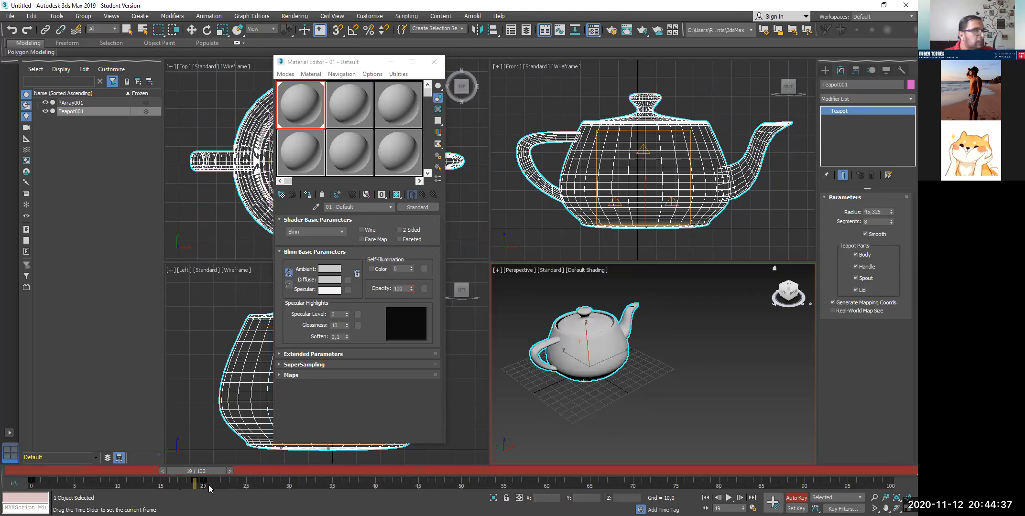
{"action": "left_click_drag", "start_coordinate": [225, 483], "coordinate": [280, 484]}
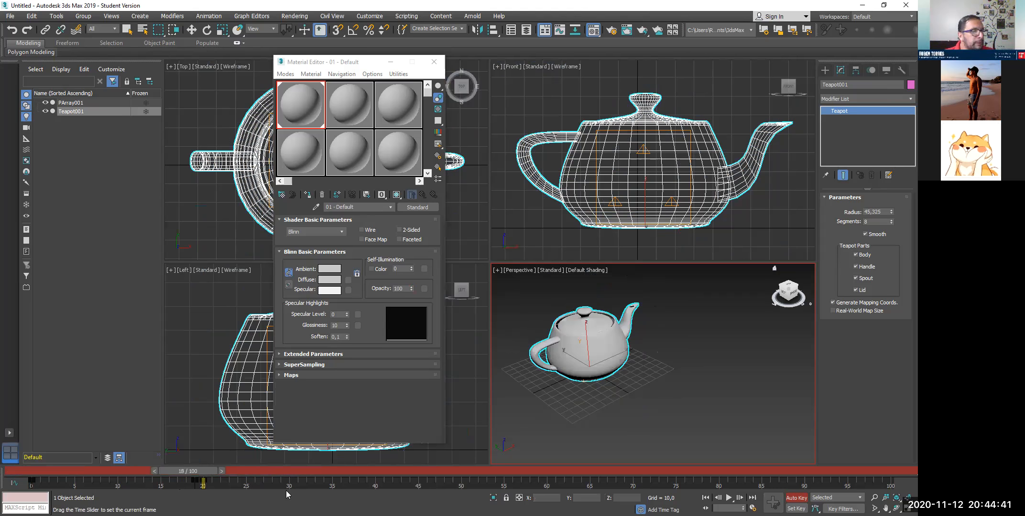
{"action": "left_click", "coordinate": [332, 484]}
{"action": "left_click_drag", "start_coordinate": [623, 475], "coordinate": [779, 481]}
{"action": "left_click", "coordinate": [58, 483]}
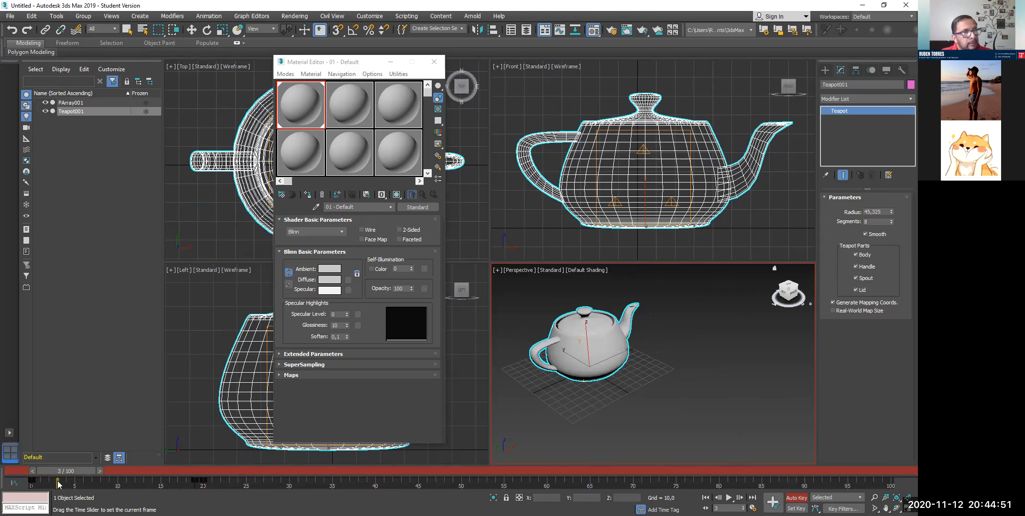
{"action": "left_click", "coordinate": [84, 484]}
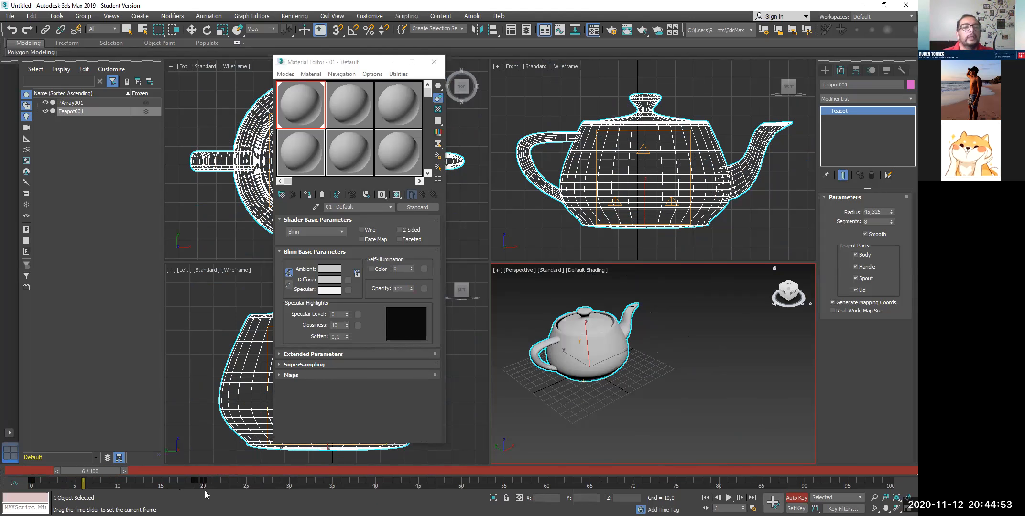
{"action": "left_click_drag", "start_coordinate": [318, 491], "coordinate": [136, 483]}
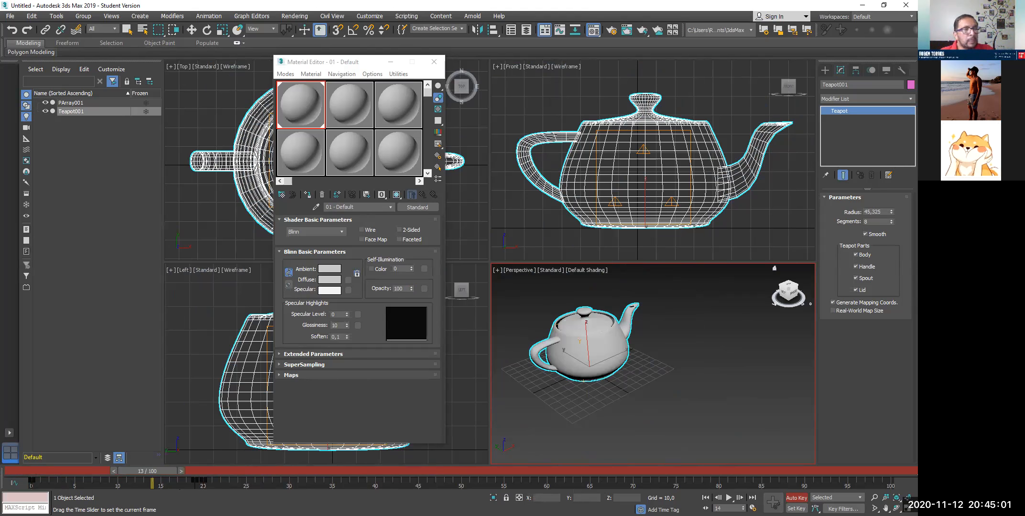
- Compare the material's opacity at frames 19 and 20, and return the animation to frame 2
{"action": "key", "text": "w"}
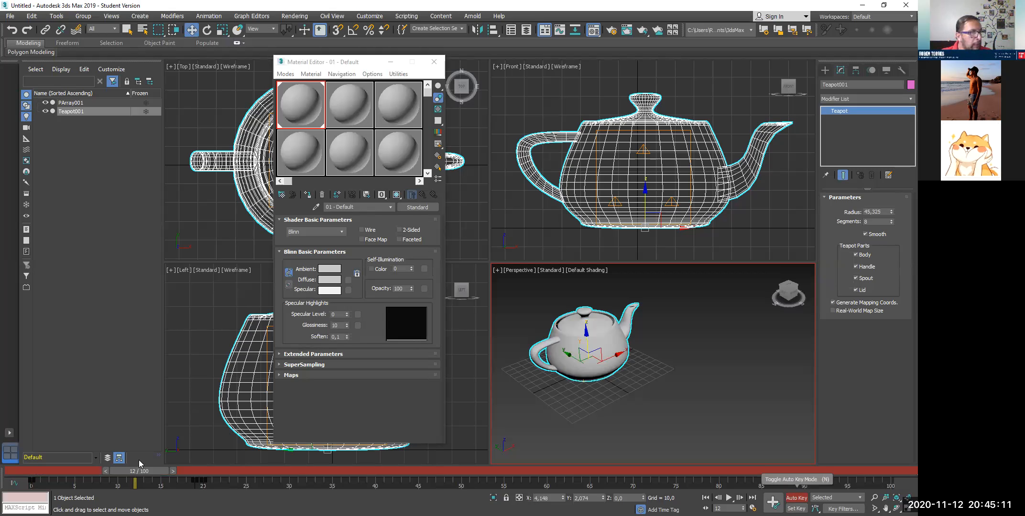
{"action": "left_click_drag", "start_coordinate": [119, 472], "coordinate": [203, 487]}
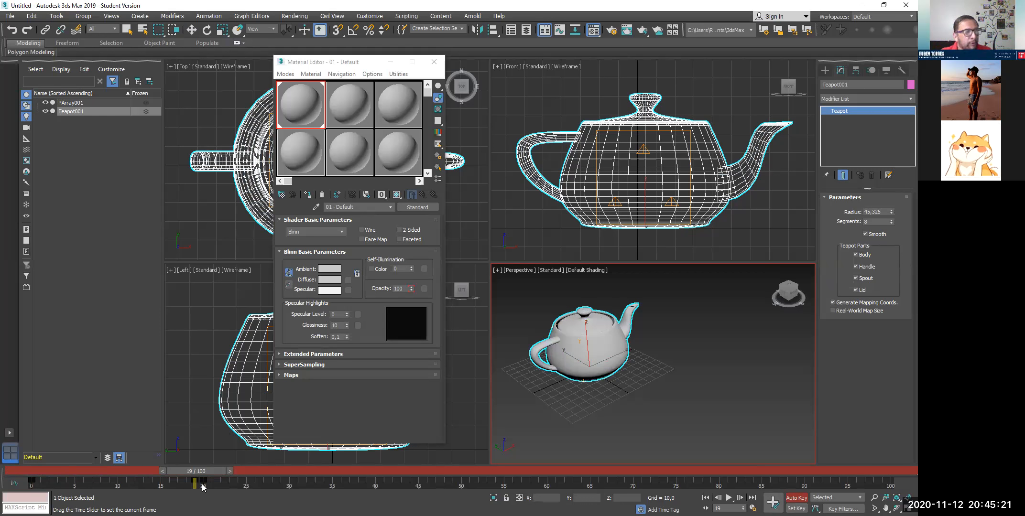
{"action": "left_click_drag", "start_coordinate": [203, 486], "coordinate": [212, 485]}
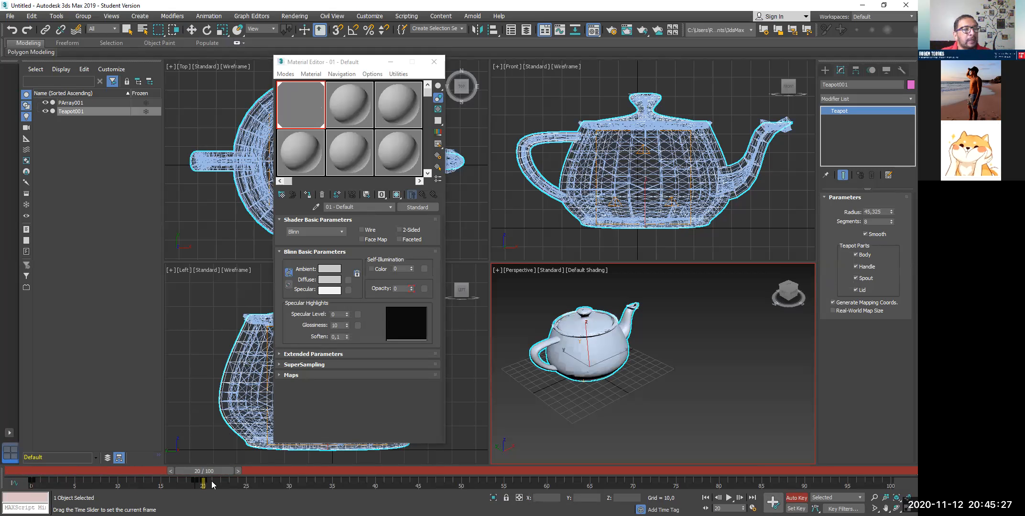
{"action": "left_click_drag", "start_coordinate": [212, 484], "coordinate": [49, 483]}
{"action": "key", "text": "w"}
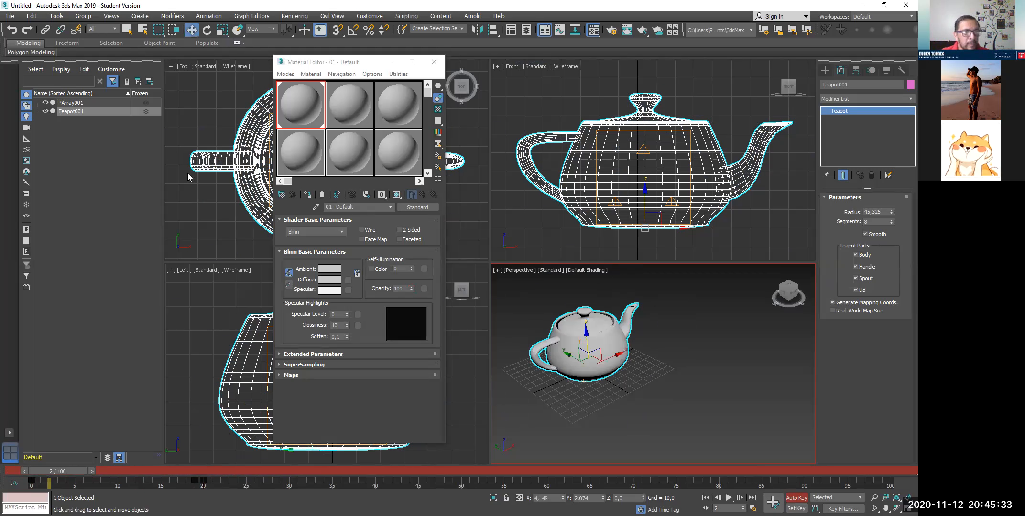
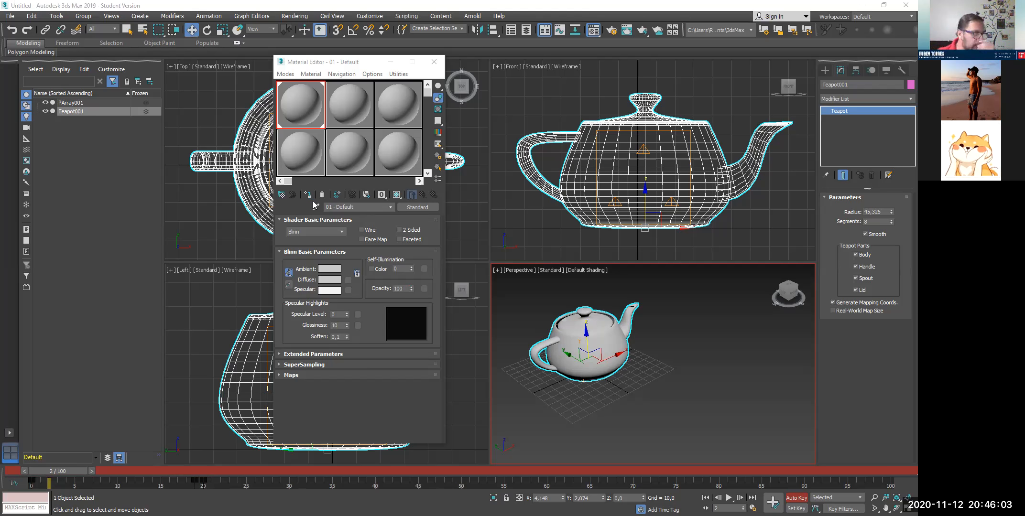
- Close the Material Editor, select PArray001 and review its Particle Generation motion and timing settings
{"action": "left_click", "coordinate": [434, 62]}
{"action": "middle_click_drag", "start_coordinate": [672, 188], "coordinate": [633, 211]}
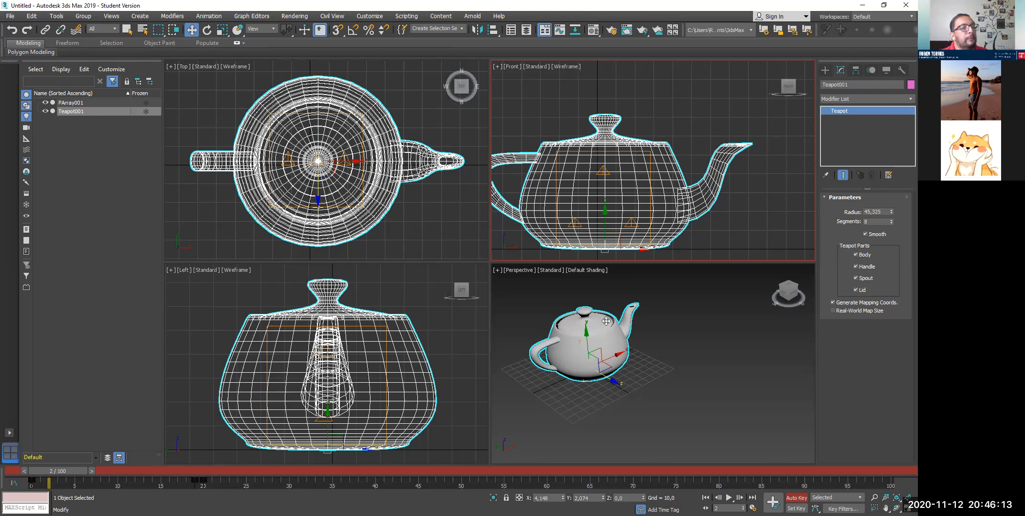
{"action": "left_click", "coordinate": [69, 102]}
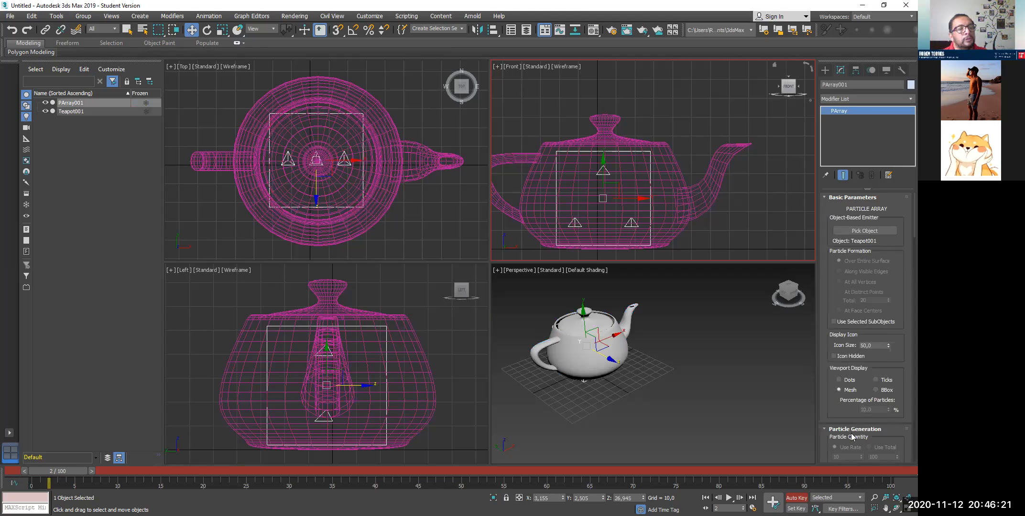
{"action": "scroll", "coordinate": [887, 310], "scroll_direction": "down", "scroll_amount": 3}
{"action": "scroll", "coordinate": [887, 310], "scroll_direction": "down", "scroll_amount": 3}
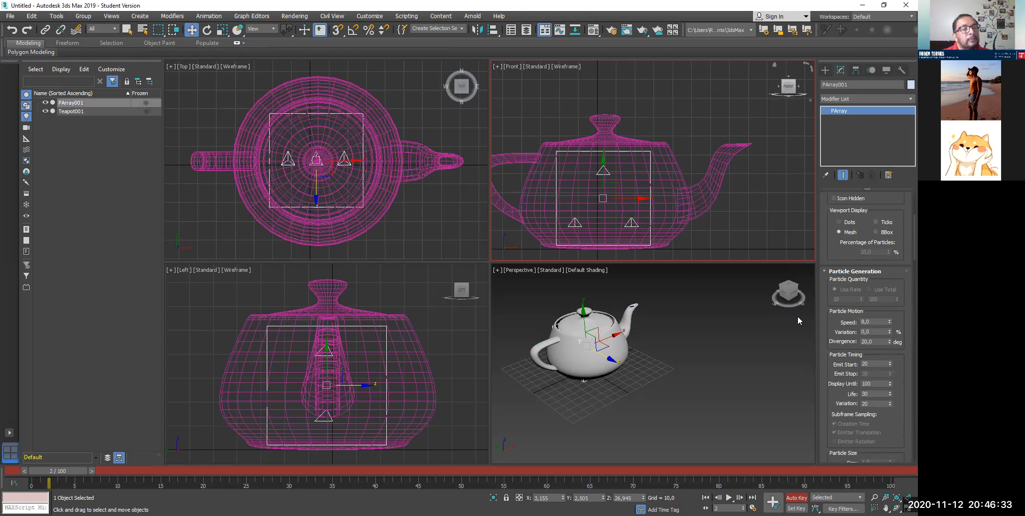
{"action": "scroll", "coordinate": [845, 324], "scroll_direction": "down", "scroll_amount": 2}
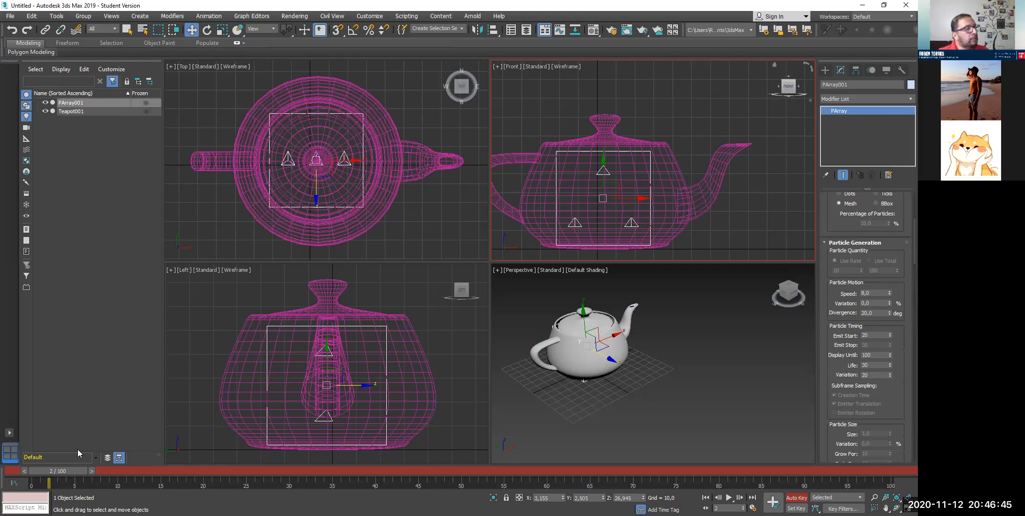
- Turn off Auto Key mode, play the shattering animation in the Perspective viewport, and stop the playback
{"action": "left_click", "coordinate": [794, 497]}
{"action": "left_click", "coordinate": [728, 498]}
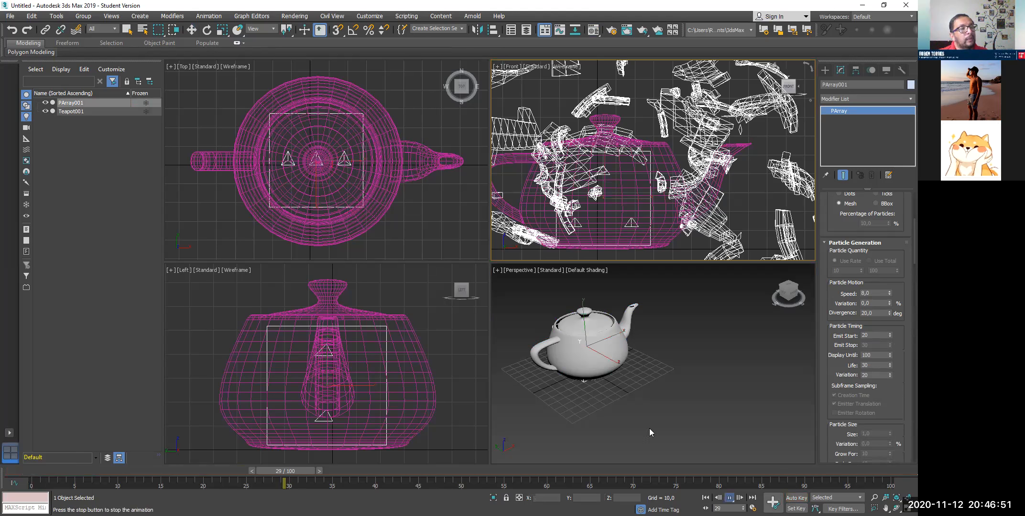
{"action": "right_click", "coordinate": [649, 406]}
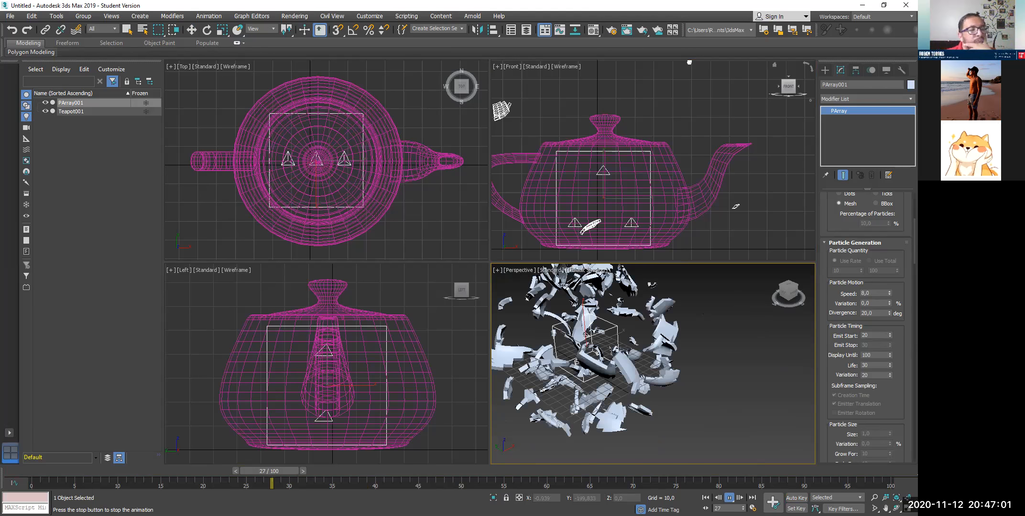
{"action": "left_click", "coordinate": [730, 498]}
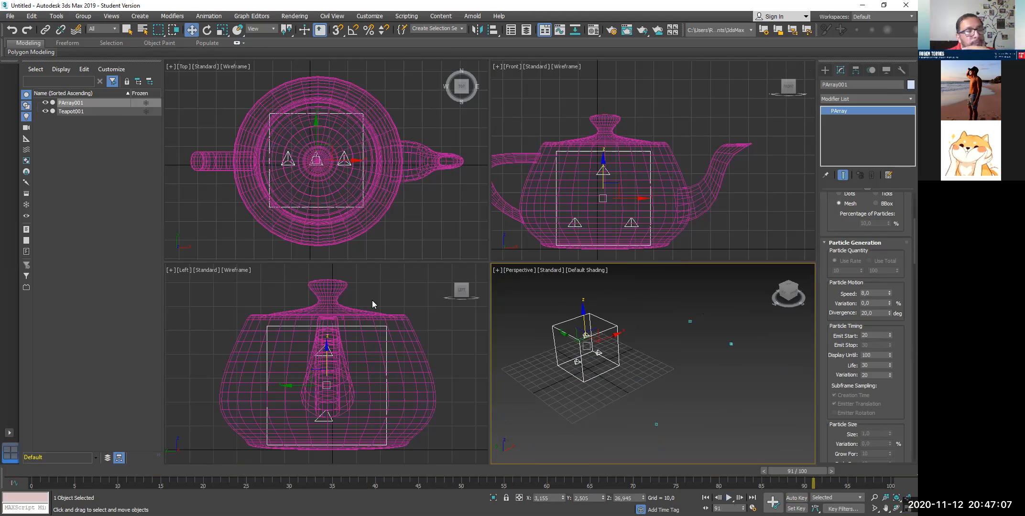
- Maximize the Perspective viewport and bring the animation back to frame 12
{"action": "key", "text": "alt+w"}
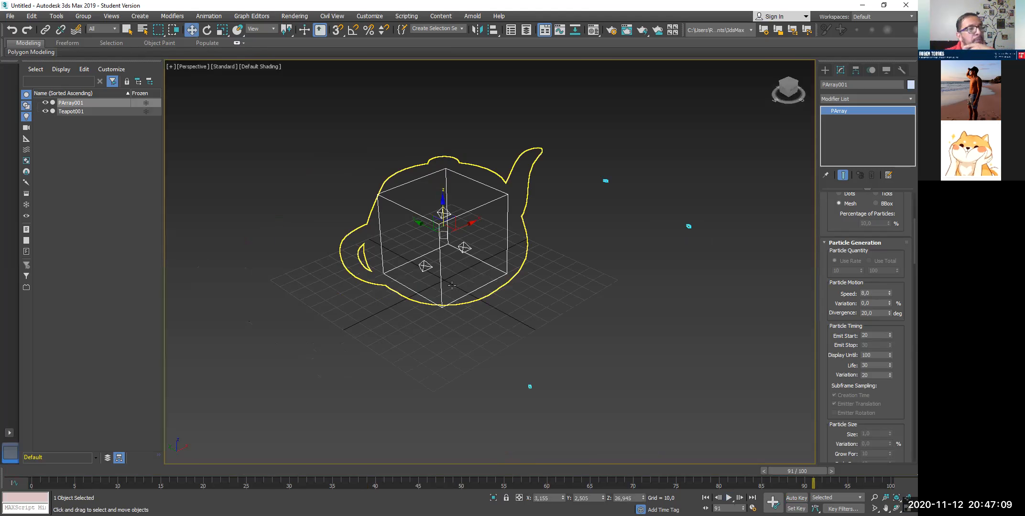
{"action": "scroll", "coordinate": [446, 273], "scroll_direction": "down", "scroll_amount": 4}
{"action": "scroll", "coordinate": [448, 279], "scroll_direction": "down", "scroll_amount": 2}
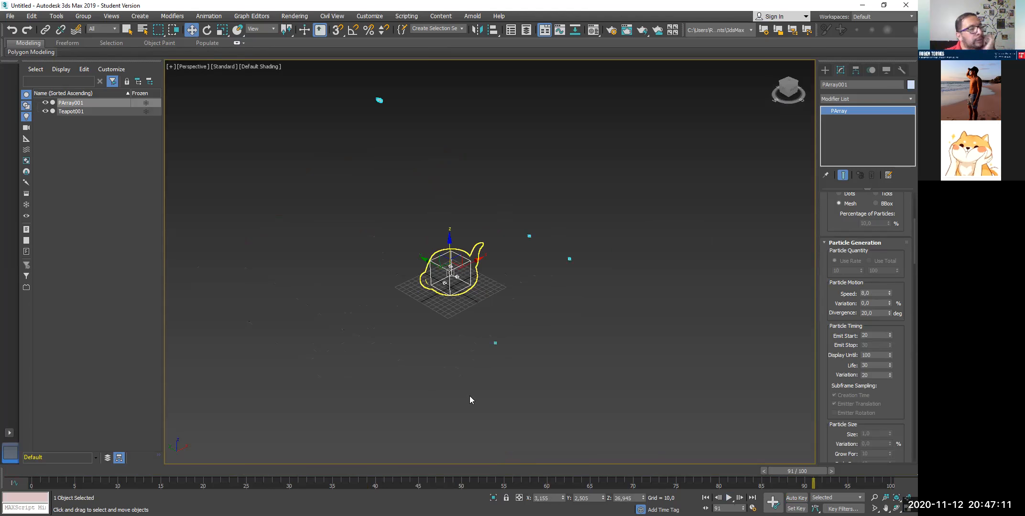
{"action": "left_click_drag", "start_coordinate": [771, 471], "coordinate": [118, 491]}
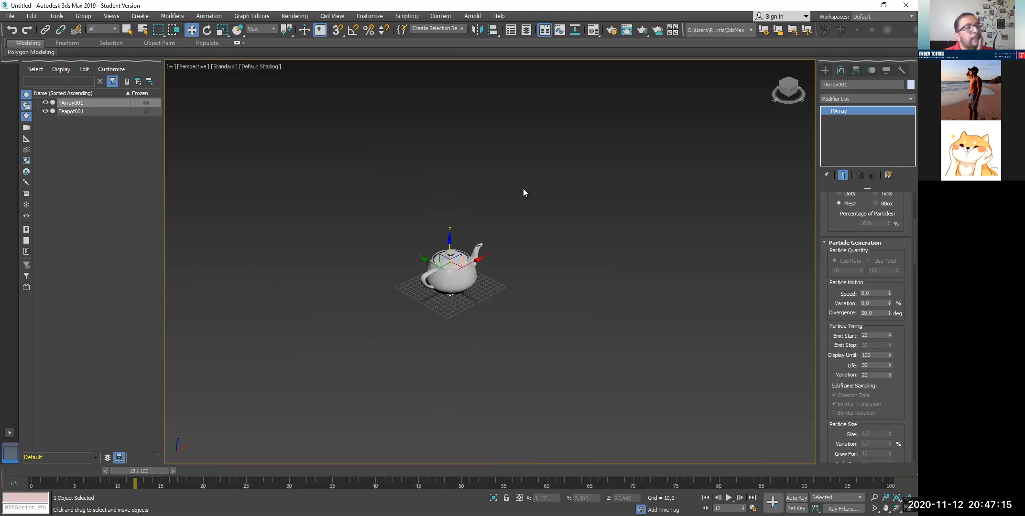
- Create a standard primitive sphere with a radius of about 13.5 on the ground, well away from the teapot on its handle side
{"action": "left_click", "coordinate": [824, 71]}
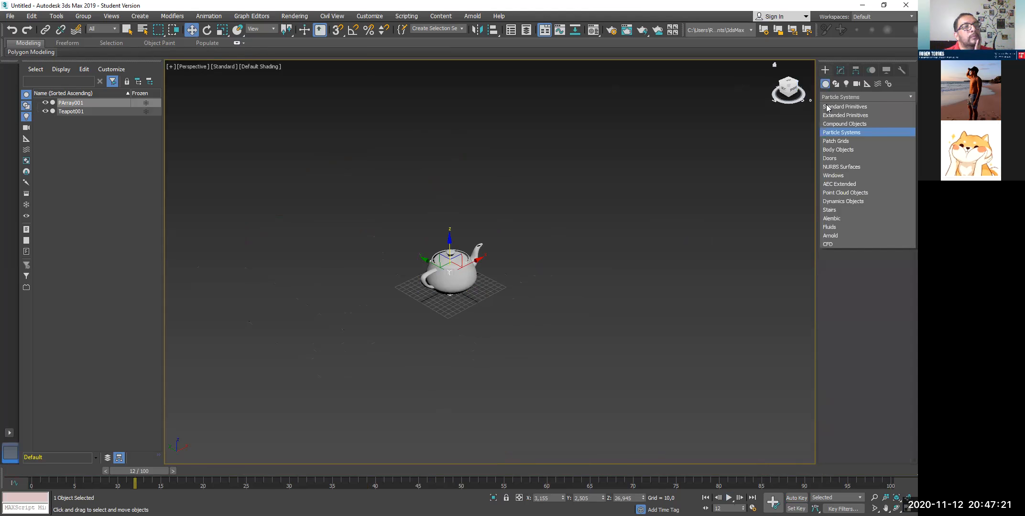
{"action": "left_click", "coordinate": [826, 106]}
{"action": "left_click", "coordinate": [838, 139]}
{"action": "mouse_move", "coordinate": [220, 359]}
{"action": "left_mouse_down"}
{"action": "mouse_move", "coordinate": [245, 359]}
{"action": "mouse_move", "coordinate": [230, 359]}
{"action": "left_mouse_up"}
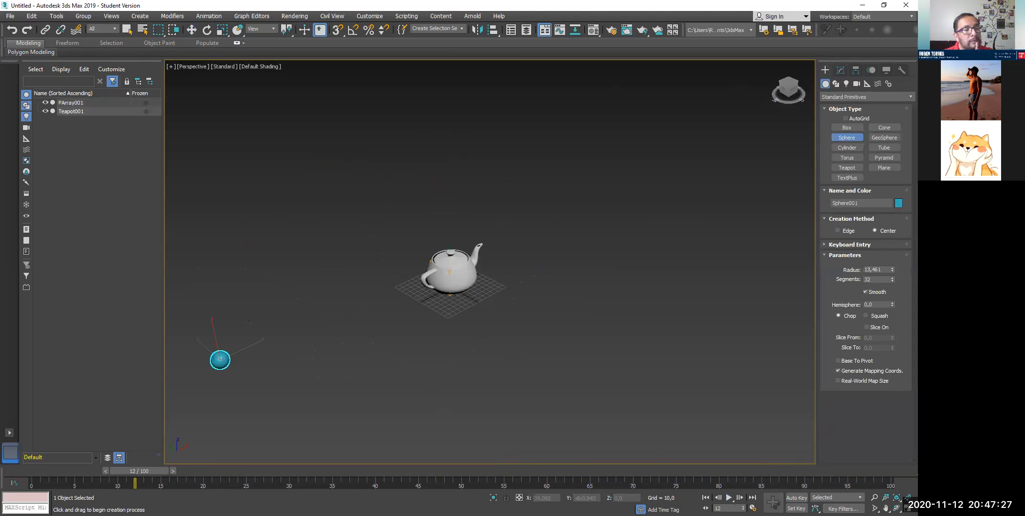
- Move the sphere into line with the teapot along Y, and farther out on the handle side to X about -575
{"action": "key", "text": "alt+w"}
{"action": "scroll", "coordinate": [355, 160], "scroll_direction": "down", "scroll_amount": 8}
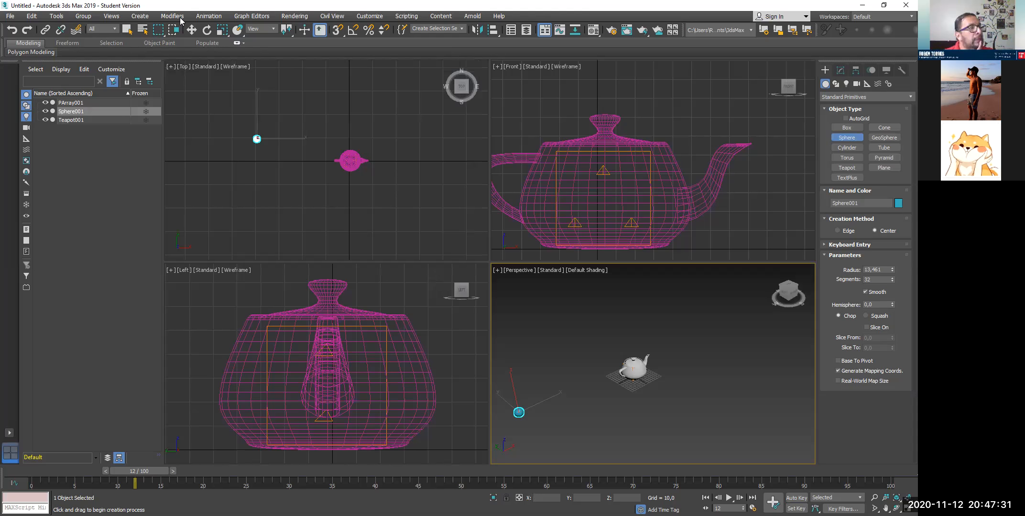
{"action": "left_click", "coordinate": [191, 29]}
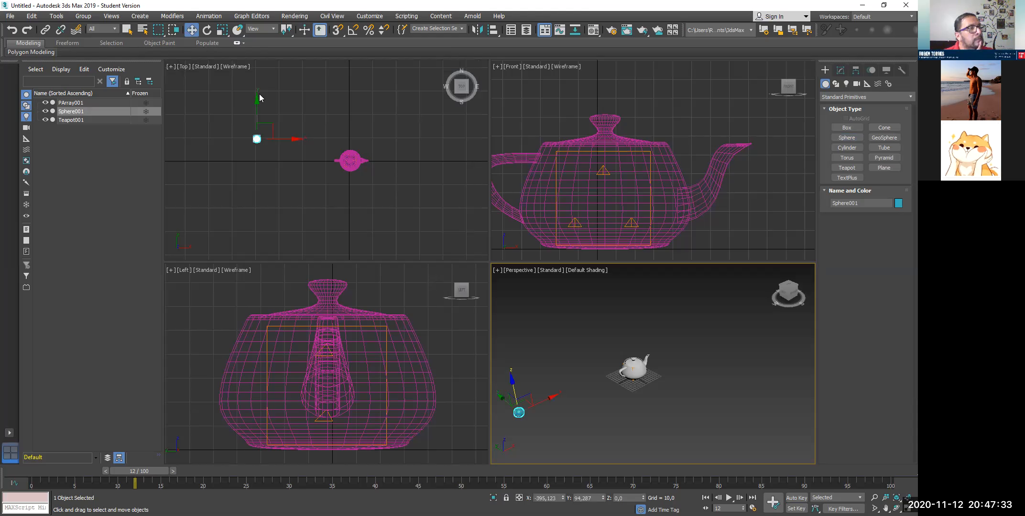
{"action": "left_click", "coordinate": [256, 108]}
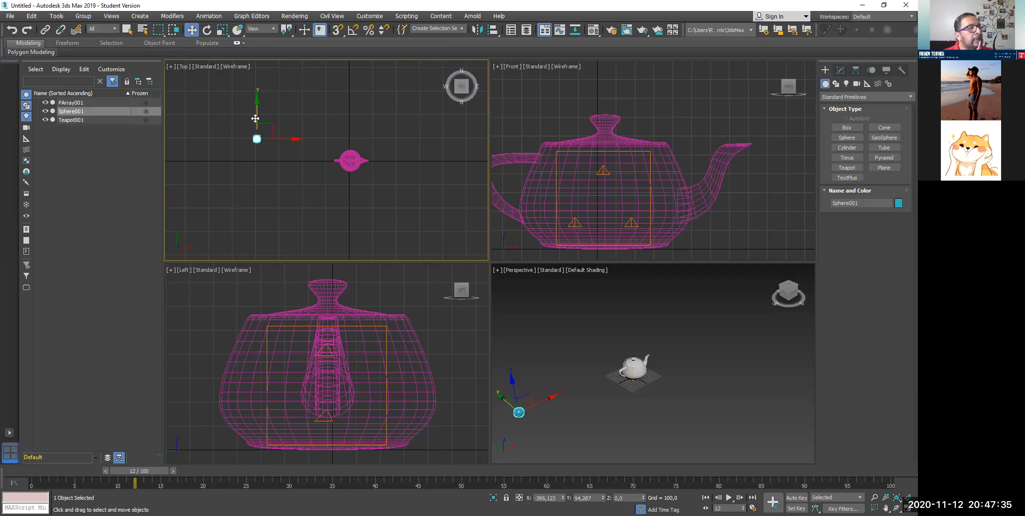
{"action": "left_click_drag", "start_coordinate": [255, 119], "coordinate": [255, 140]}
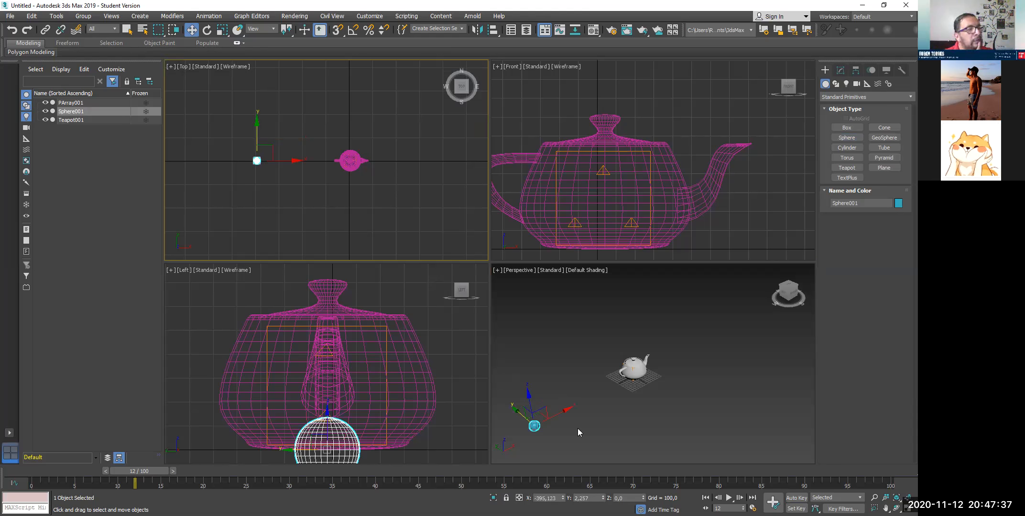
{"action": "left_click", "coordinate": [559, 412]}
{"action": "left_click_drag", "start_coordinate": [526, 424], "coordinate": [498, 448]}
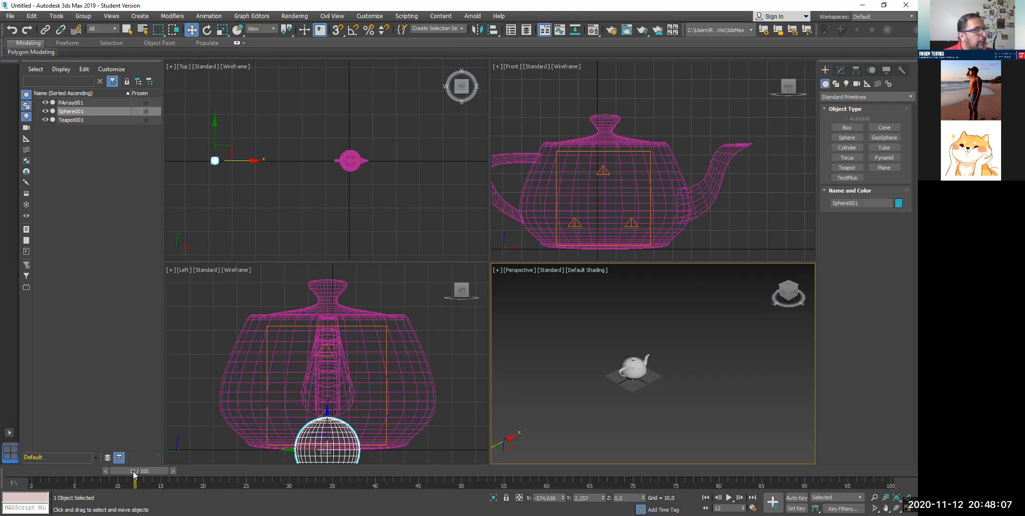
- With Auto Key on, animate the sphere from frame 0 to frame 43, moving it along X through and past the teapot
{"action": "left_click", "coordinate": [6, 475]}
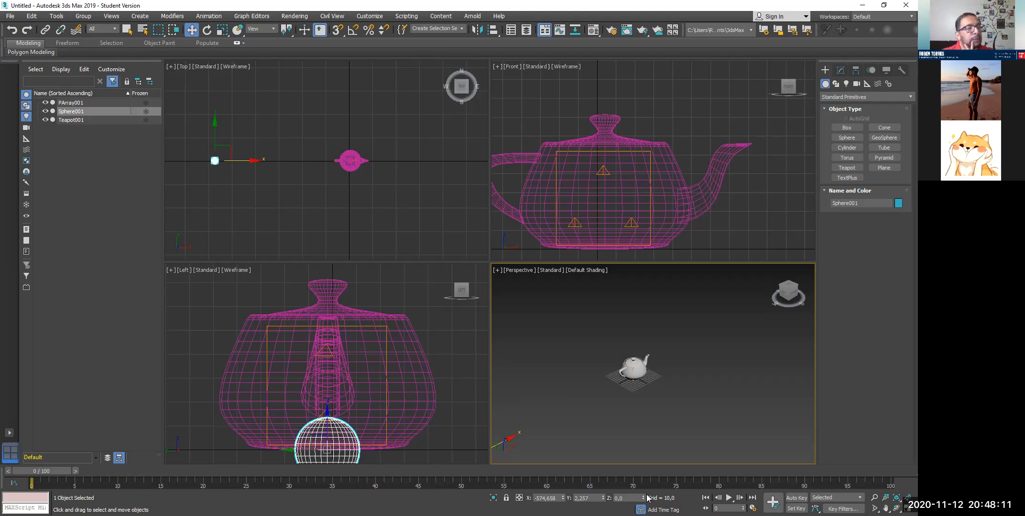
{"action": "left_click", "coordinate": [794, 497]}
{"action": "left_click_drag", "start_coordinate": [47, 472], "coordinate": [407, 478]}
{"action": "key", "text": "w"}
{"action": "left_click_drag", "start_coordinate": [511, 438], "coordinate": [807, 293]}
- Scrub the timeline around frame 16 to find the frame where the sphere hits the teapot
{"action": "left_click_drag", "start_coordinate": [391, 475], "coordinate": [169, 472]}
{"action": "key", "text": "w"}
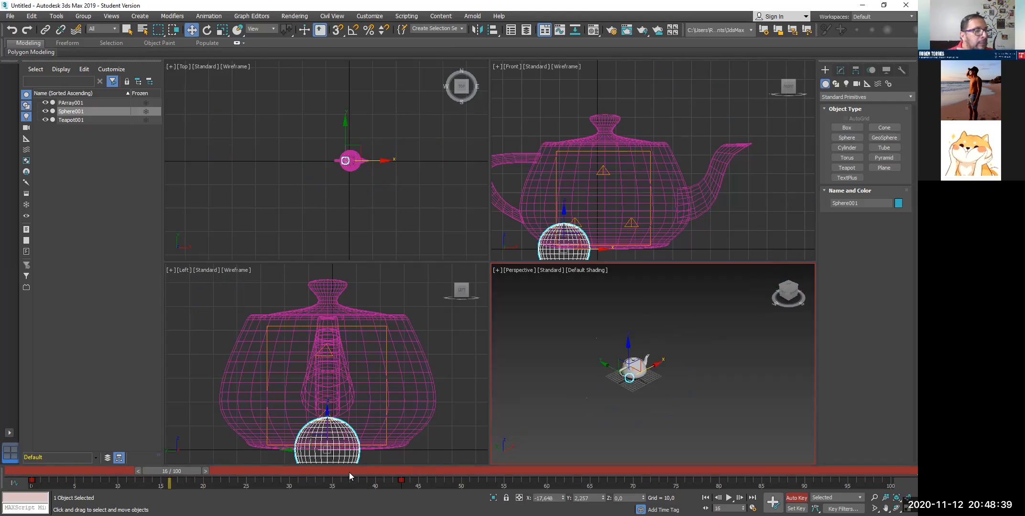
{"action": "left_click_drag", "start_coordinate": [288, 470], "coordinate": [177, 485]}
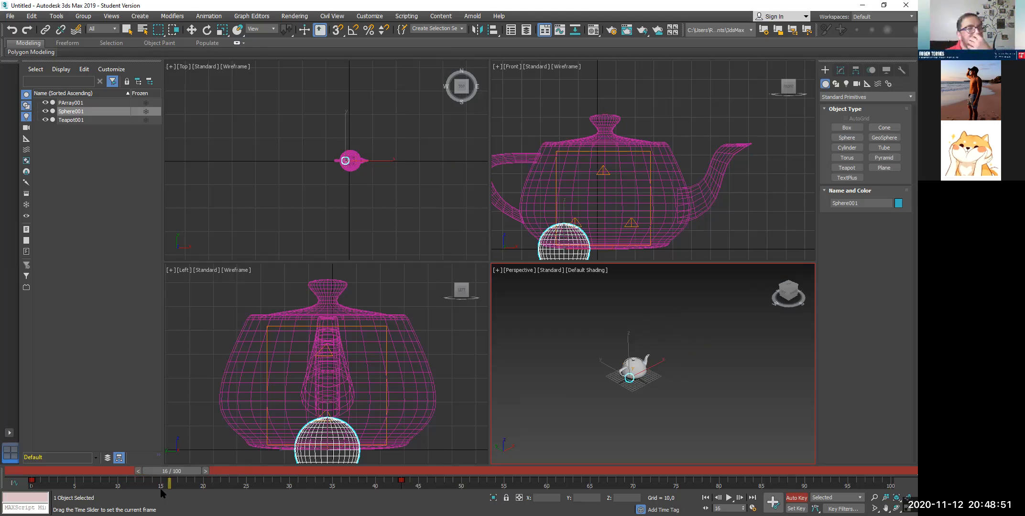
{"action": "key", "text": "w"}
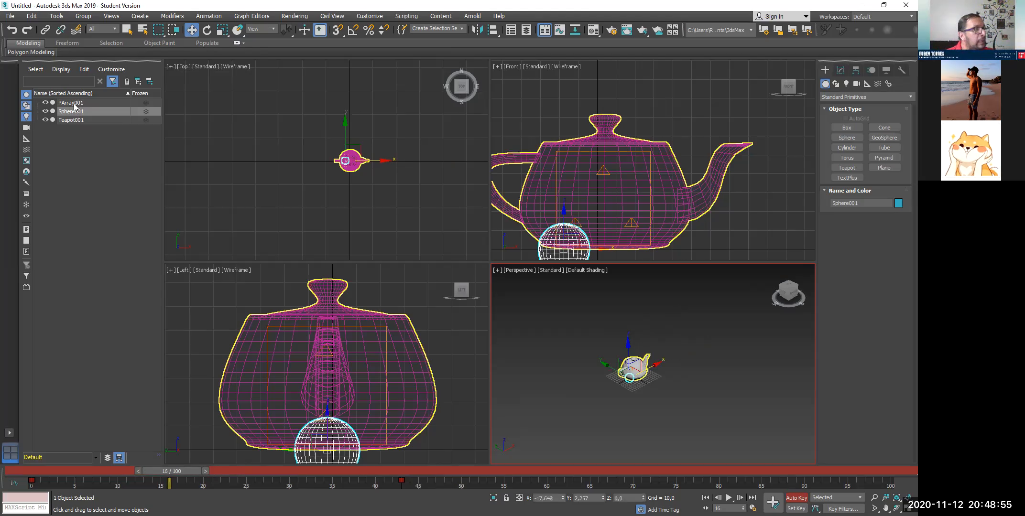
- Set PArray001's Emit Start to 16 and scrub through the impact to check the shattering
{"action": "left_click", "coordinate": [71, 103]}
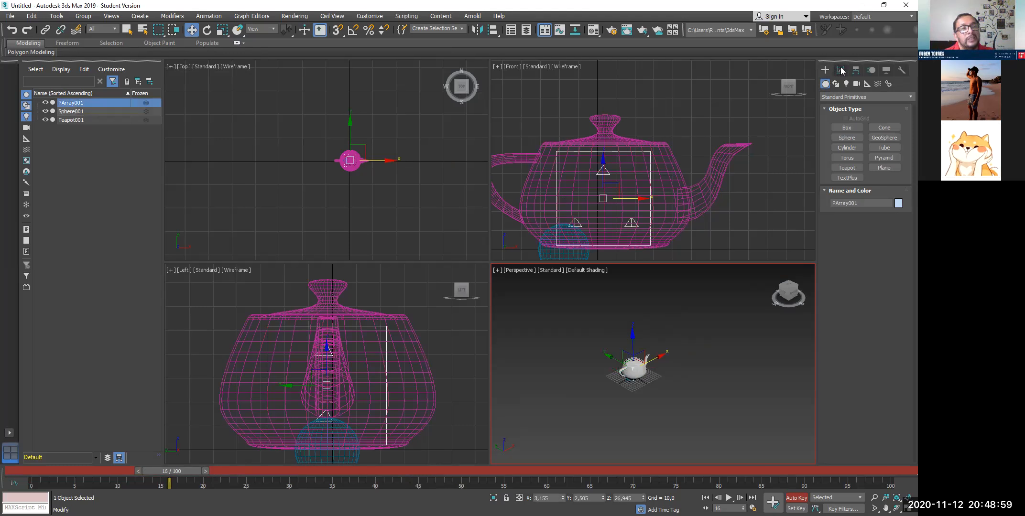
{"action": "left_click", "coordinate": [841, 71]}
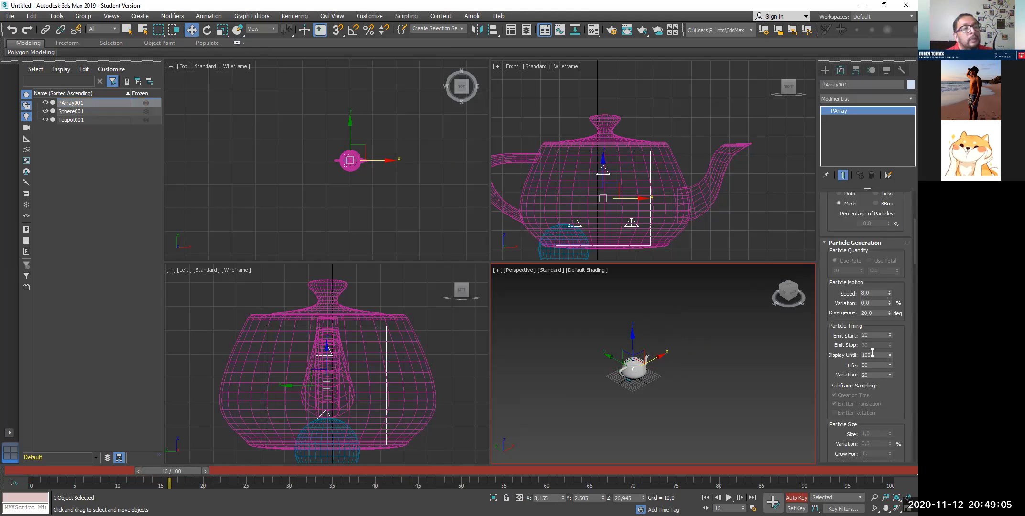
{"action": "double_click", "coordinate": [866, 336]}
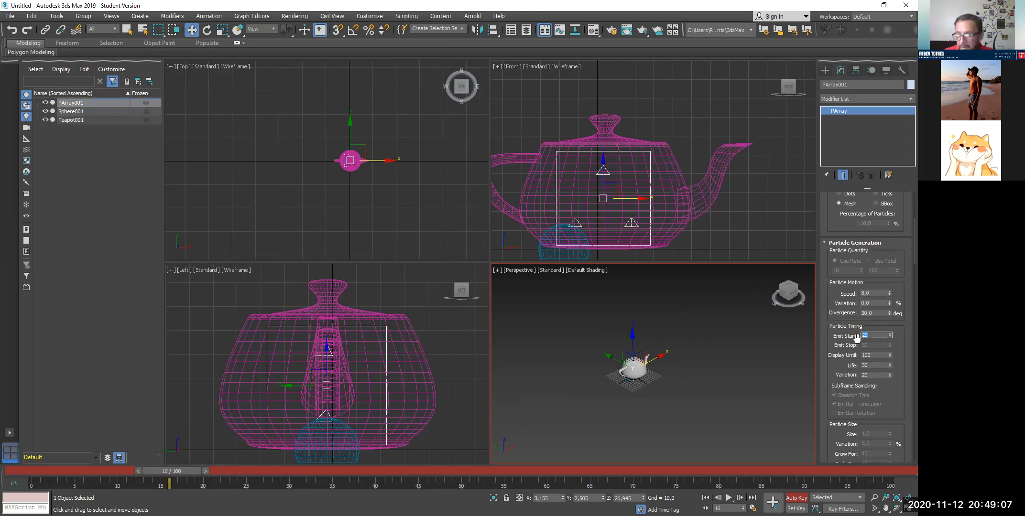
{"action": "type", "text": "16"}
{"action": "key", "text": "Return"}
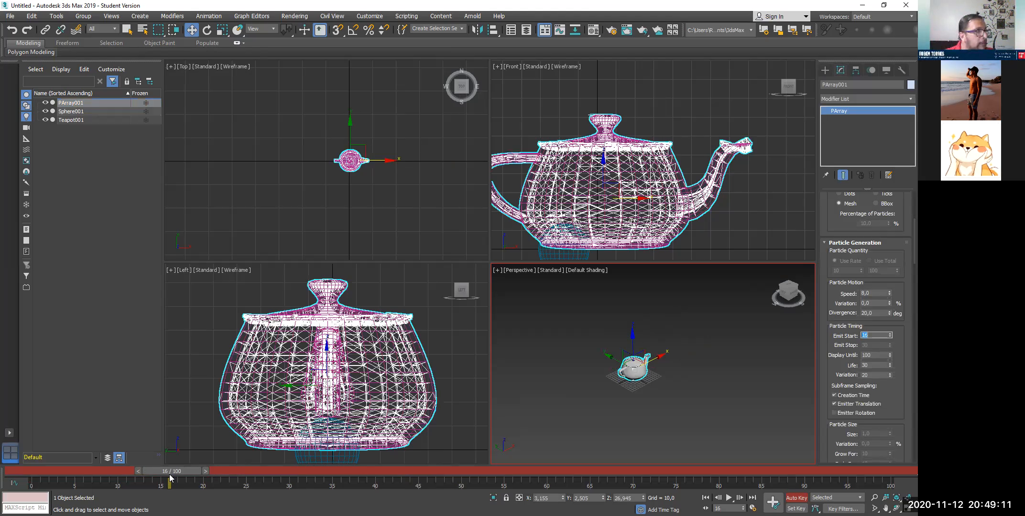
{"action": "left_click_drag", "start_coordinate": [168, 472], "coordinate": [326, 468]}
{"action": "left_click_drag", "start_coordinate": [238, 496], "coordinate": [161, 491]}
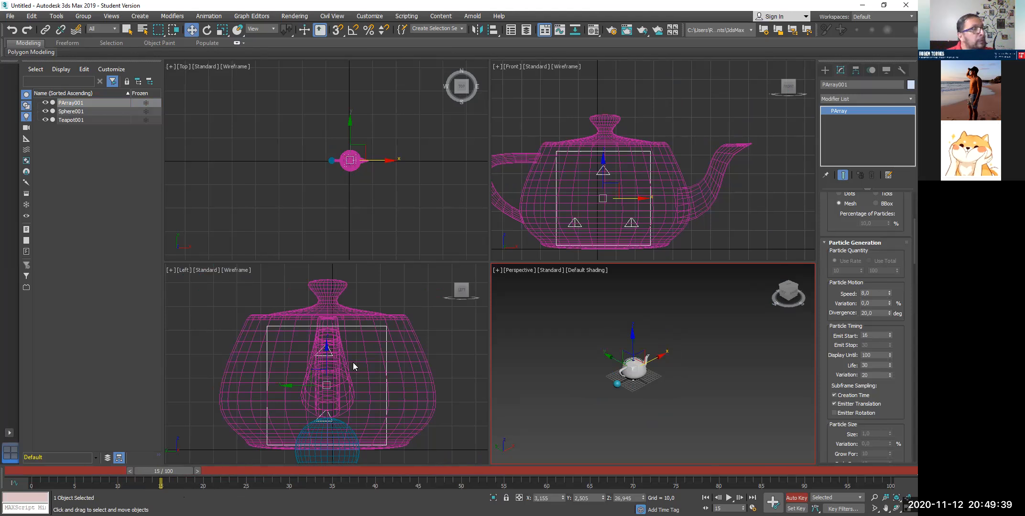
- Select the teapot and shift its material opacity keys near frame 20 back to frames 15 and 16
{"action": "left_click", "coordinate": [404, 373]}
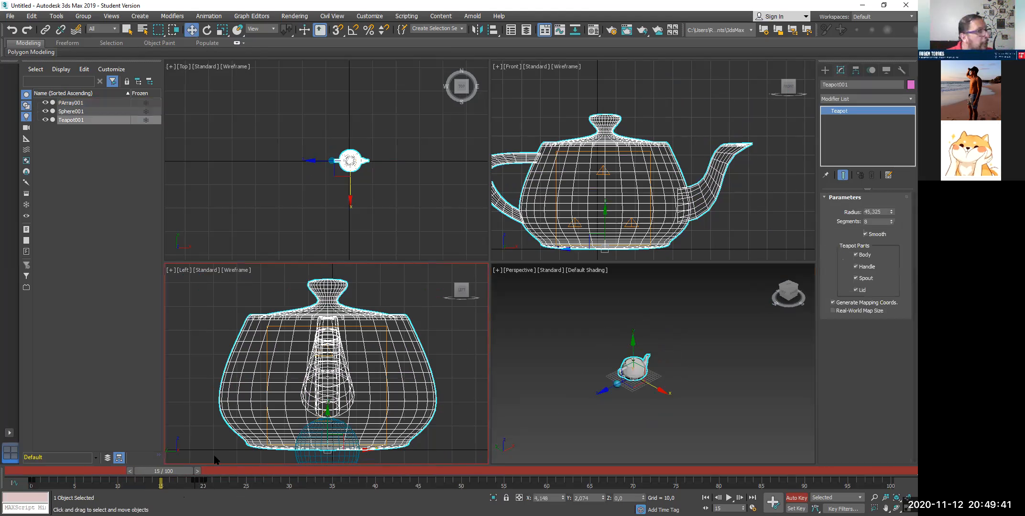
{"action": "left_click_drag", "start_coordinate": [203, 479], "coordinate": [160, 478]}
{"action": "left_click", "coordinate": [196, 479]}
{"action": "mouse_move", "coordinate": [152, 482]}
{"action": "left_mouse_down"}
{"action": "mouse_move", "coordinate": [125, 469]}
{"action": "mouse_move", "coordinate": [22, 478]}
{"action": "mouse_move", "coordinate": [156, 478]}
{"action": "left_mouse_up"}
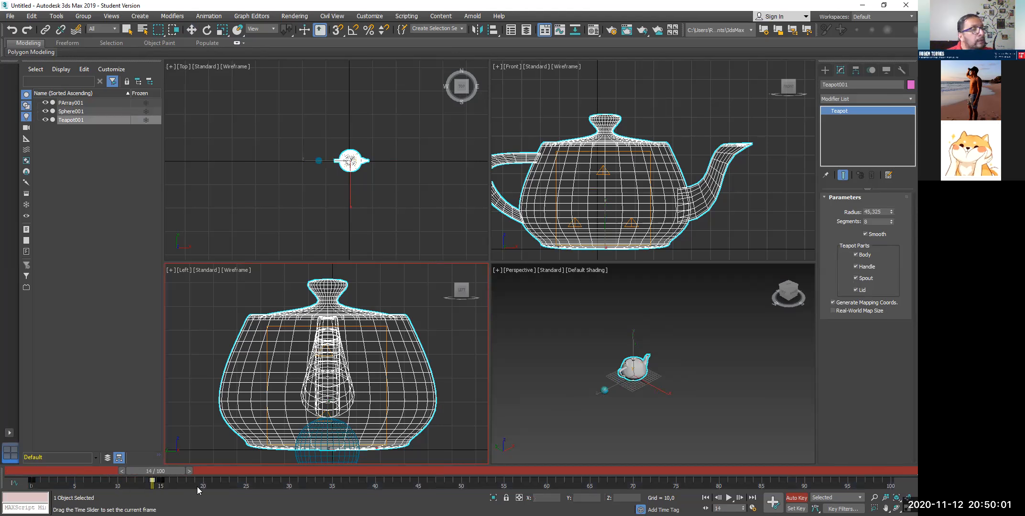
{"action": "mouse_move", "coordinate": [237, 488]}
{"action": "left_mouse_down"}
{"action": "mouse_move", "coordinate": [273, 491]}
{"action": "mouse_move", "coordinate": [254, 488]}
{"action": "left_mouse_up"}
{"action": "left_click_drag", "start_coordinate": [176, 484], "coordinate": [143, 485]}
{"action": "key", "text": "w"}
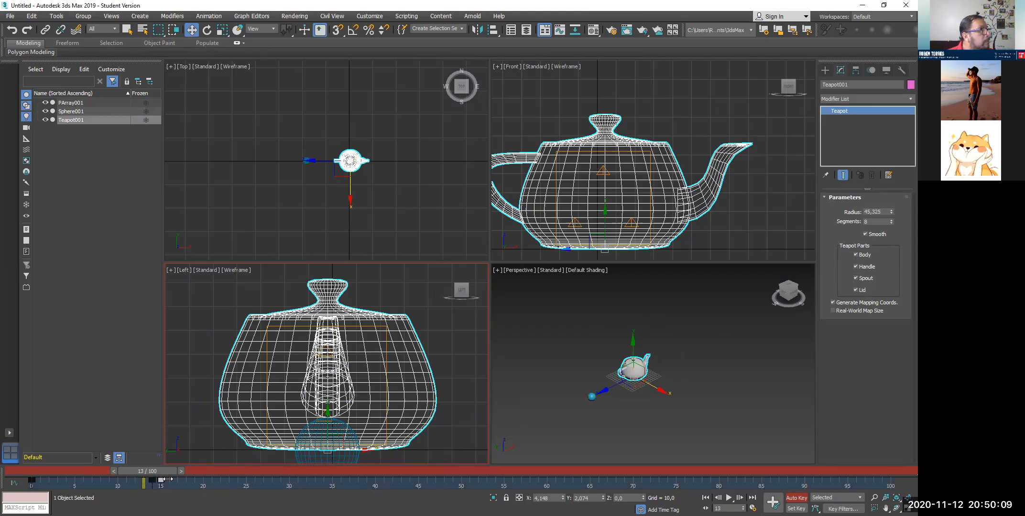
{"action": "left_click_drag", "start_coordinate": [153, 479], "coordinate": [161, 478]}
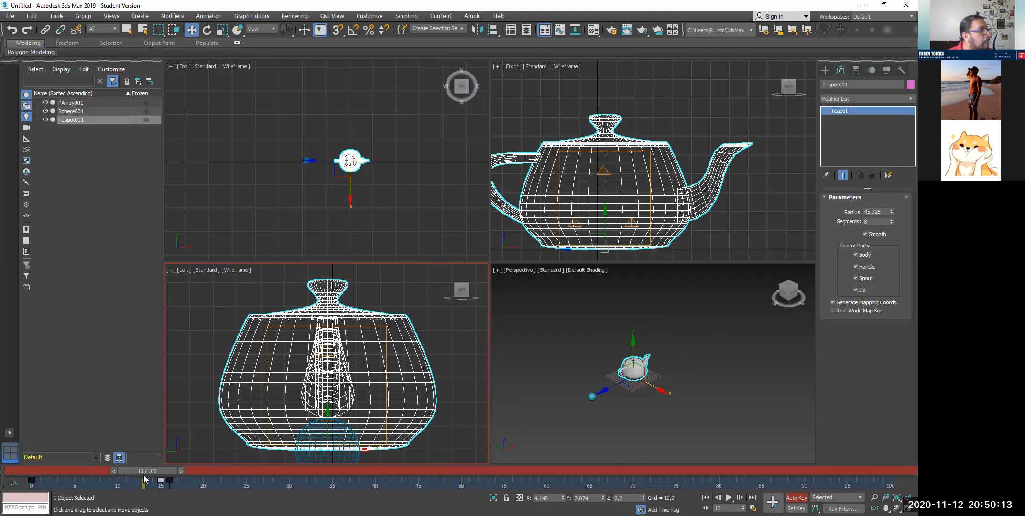
- Scrub the animation to check the sphere's impact against the shattering, and return to frame 0
{"action": "left_click", "coordinate": [136, 481]}
{"action": "left_click_drag", "start_coordinate": [135, 474], "coordinate": [386, 483]}
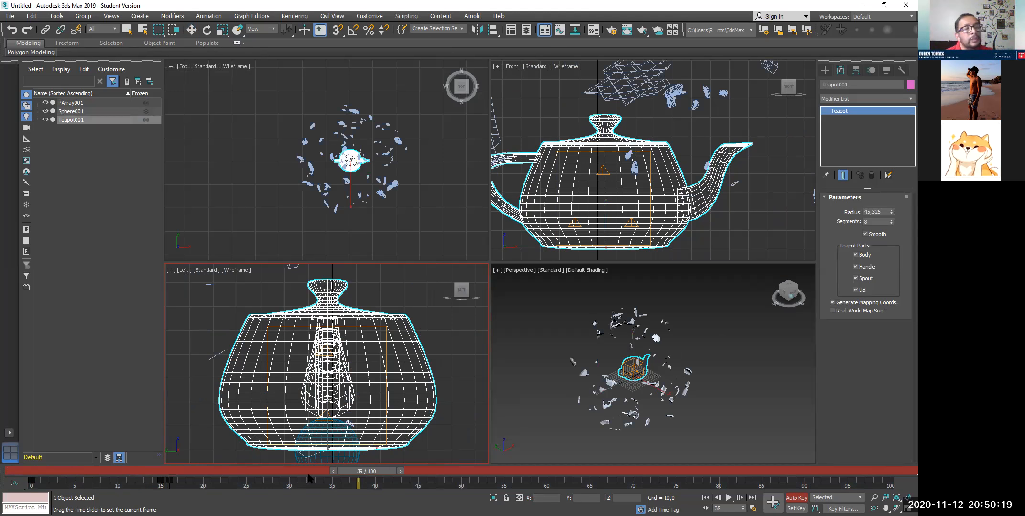
{"action": "key", "text": "slash"}
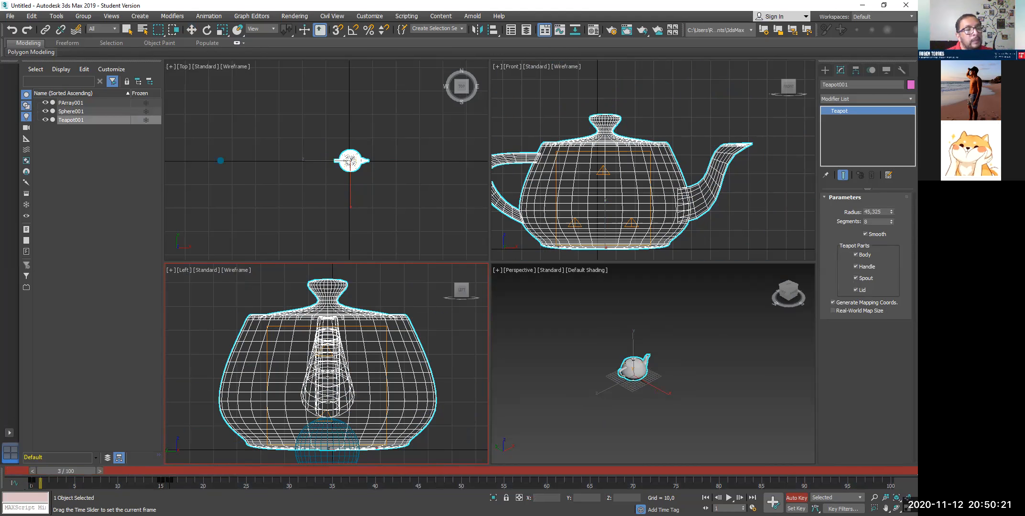
{"action": "left_click_drag", "start_coordinate": [127, 495], "coordinate": [76, 484]}
{"action": "key", "text": "w"}
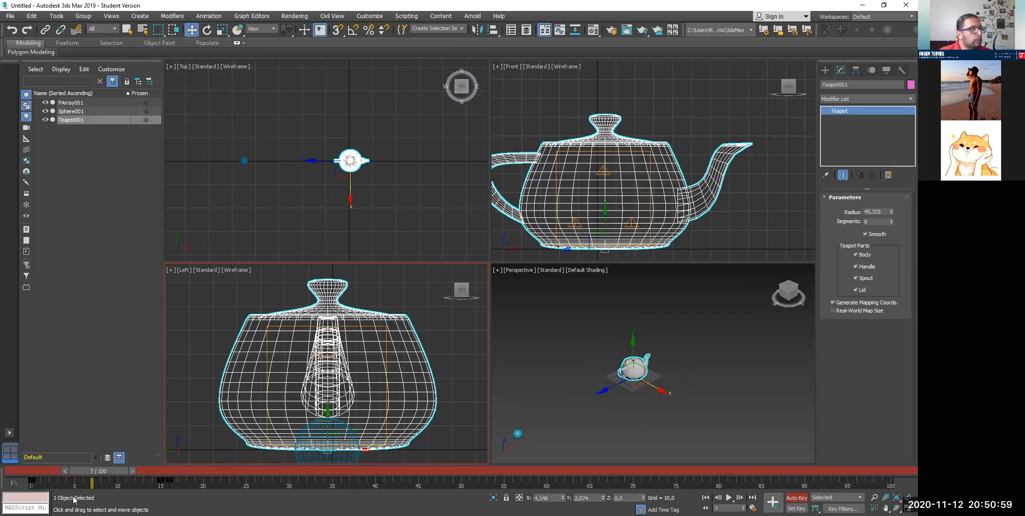
{"action": "left_click_drag", "start_coordinate": [89, 473], "coordinate": [122, 472]}
{"action": "left_click_drag", "start_coordinate": [342, 440], "coordinate": [1, 457]}
{"action": "key", "text": "w"}
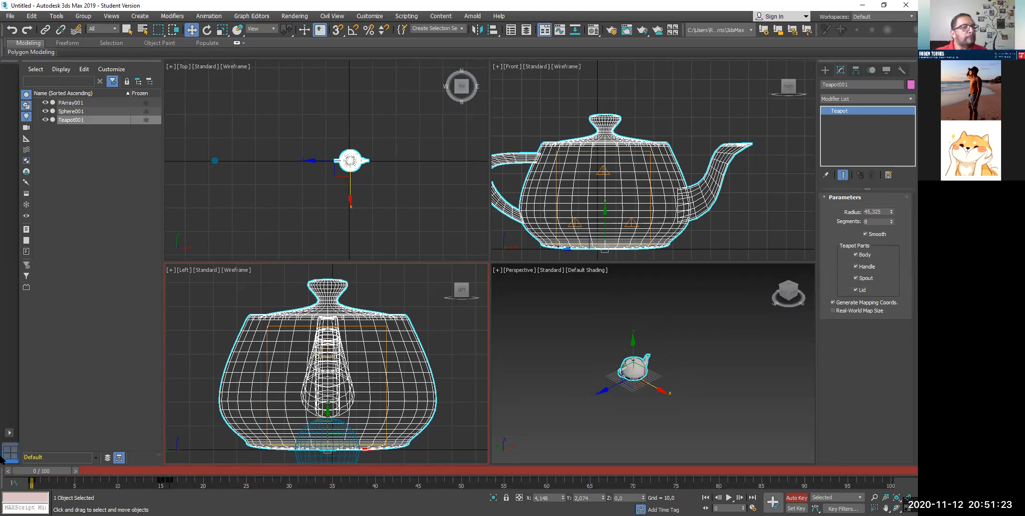
- Clear the selection and reframe the teapot in the Top, Front and Left viewports, zooming the Front view out
{"action": "right_click", "coordinate": [449, 166]}
{"action": "left_click", "coordinate": [449, 165]}
{"action": "right_click", "coordinate": [449, 165]}
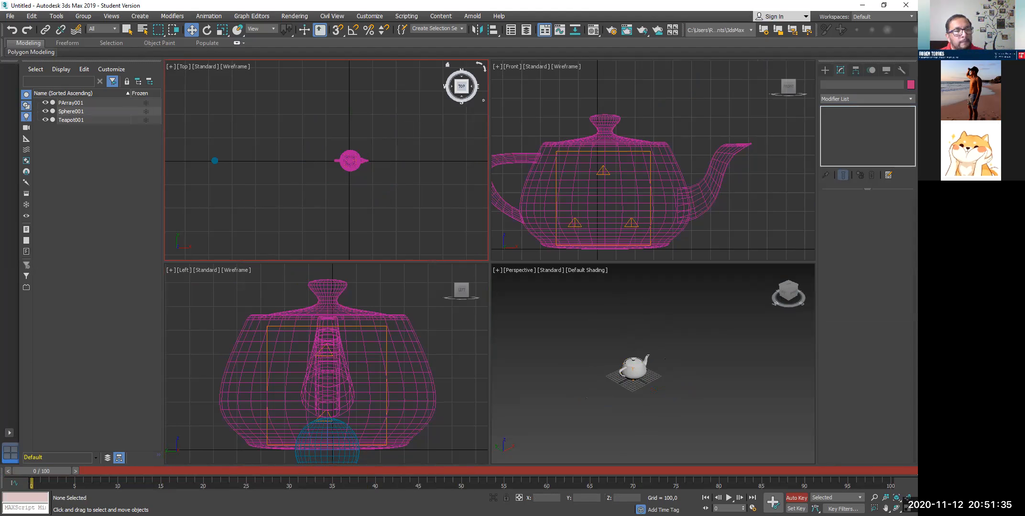
{"action": "left_click", "coordinate": [885, 508]}
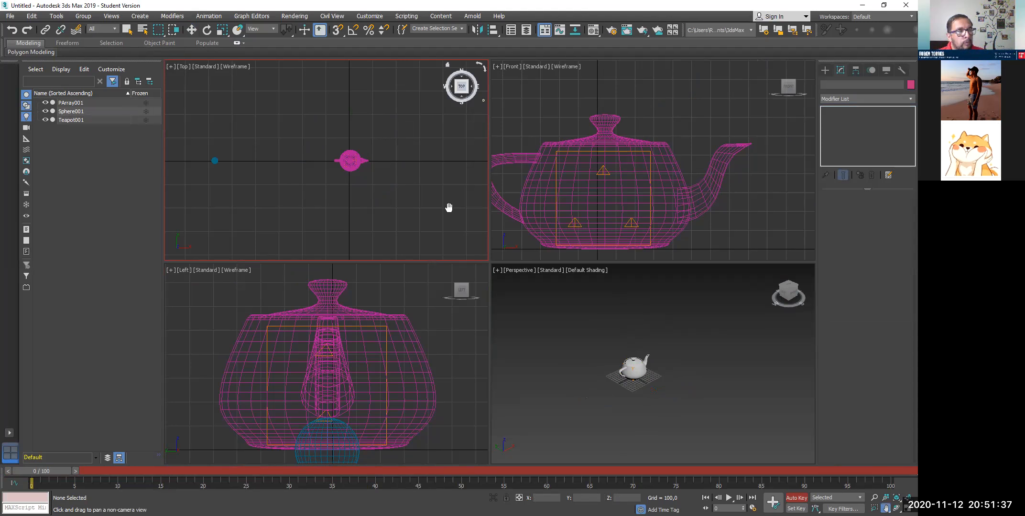
{"action": "left_click_drag", "start_coordinate": [428, 209], "coordinate": [419, 213]}
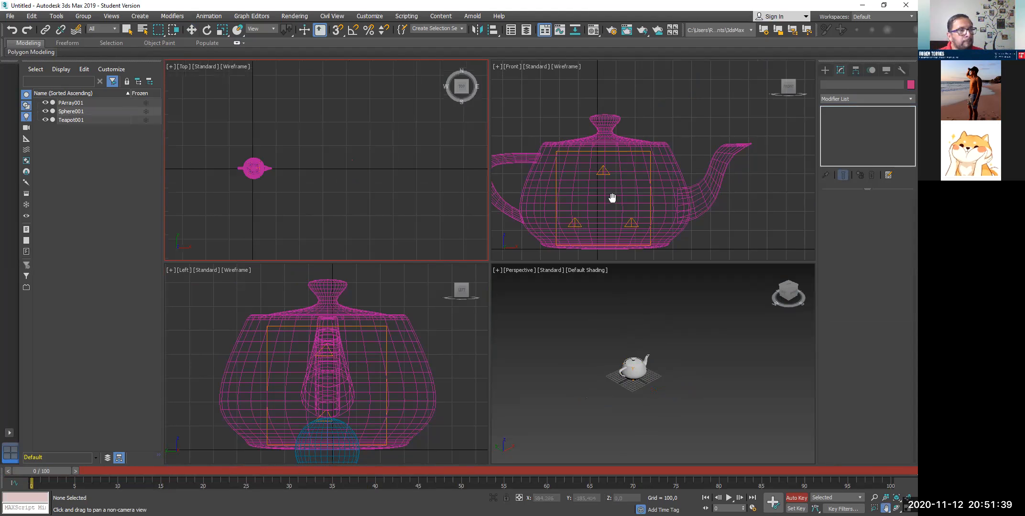
{"action": "left_click_drag", "start_coordinate": [609, 196], "coordinate": [631, 176]}
{"action": "scroll", "coordinate": [632, 177], "scroll_direction": "down", "scroll_amount": 6}
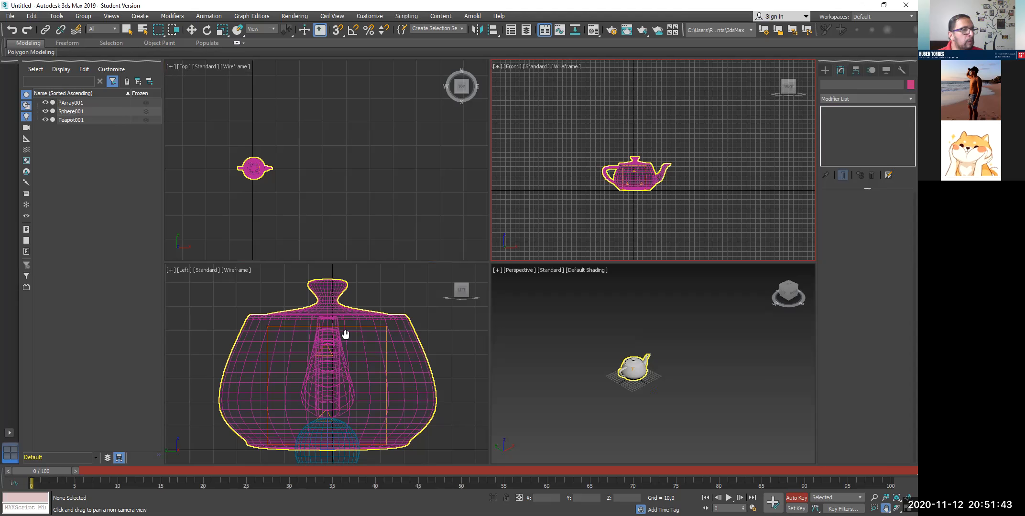
{"action": "left_click_drag", "start_coordinate": [345, 335], "coordinate": [350, 332]}
{"action": "left_click", "coordinate": [664, 384]}
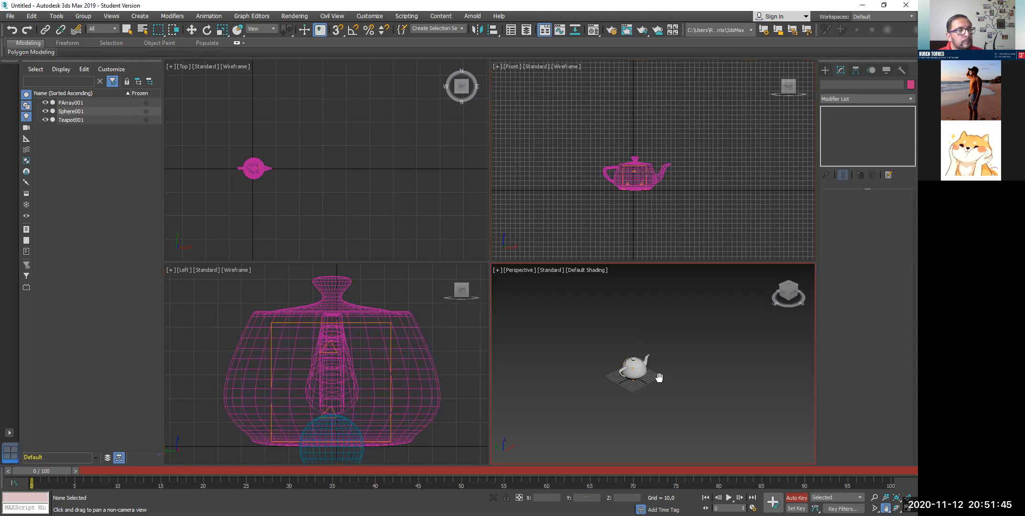
- Create a Blizzard particle emitter about 1813 by 1513 in the Top view, covering the teapot's position
{"action": "scroll", "coordinate": [659, 380], "scroll_direction": "up", "scroll_amount": 6}
{"action": "scroll", "coordinate": [667, 411], "scroll_direction": "down", "scroll_amount": 6}
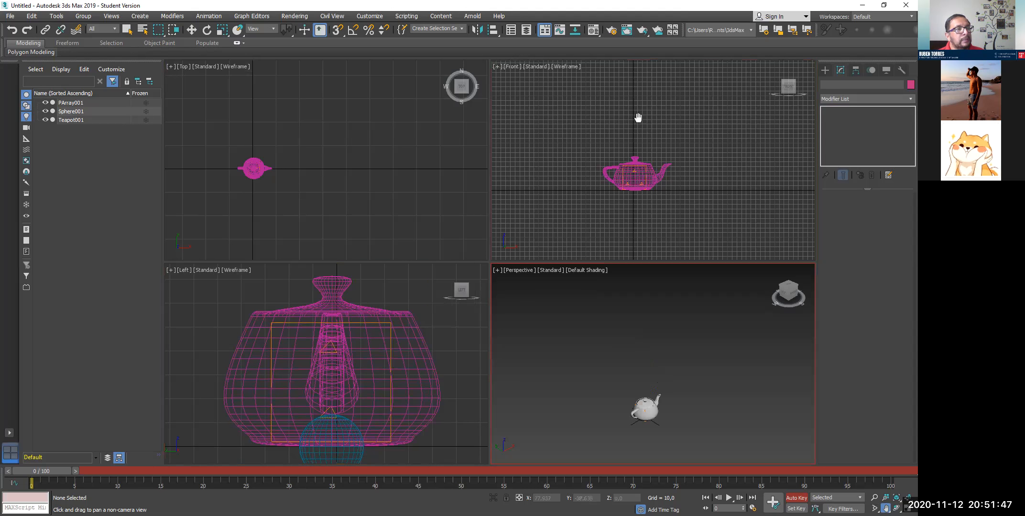
{"action": "scroll", "coordinate": [309, 137], "scroll_direction": "down", "scroll_amount": 5}
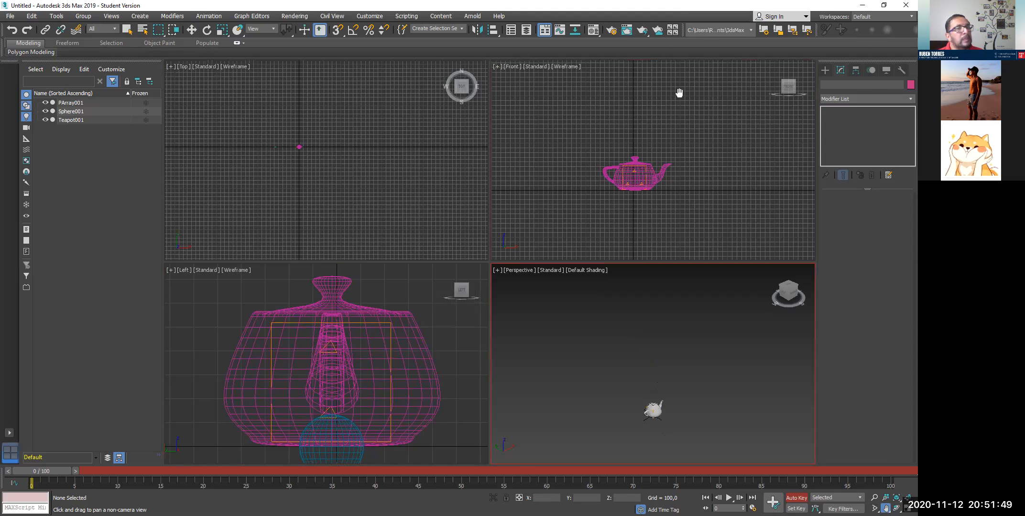
{"action": "left_click", "coordinate": [824, 71]}
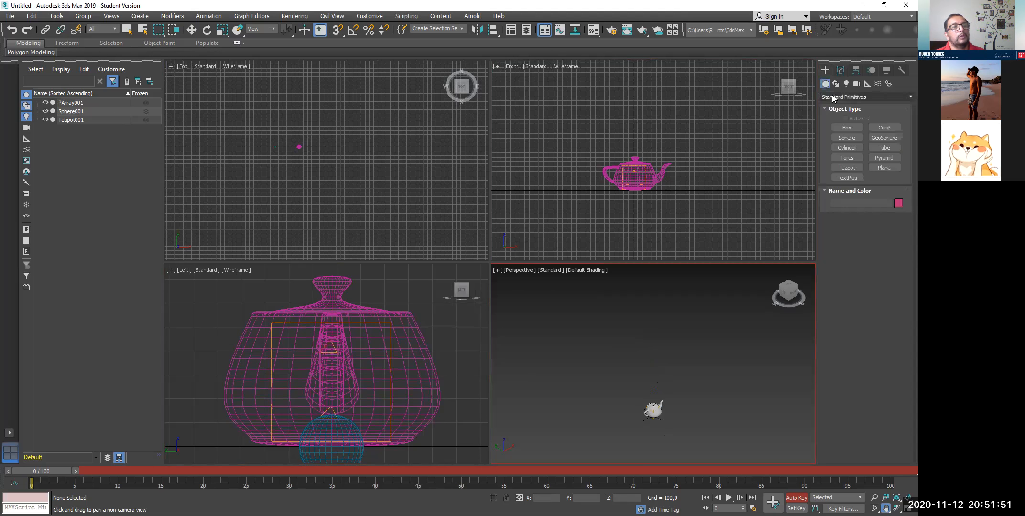
{"action": "left_click", "coordinate": [834, 96]}
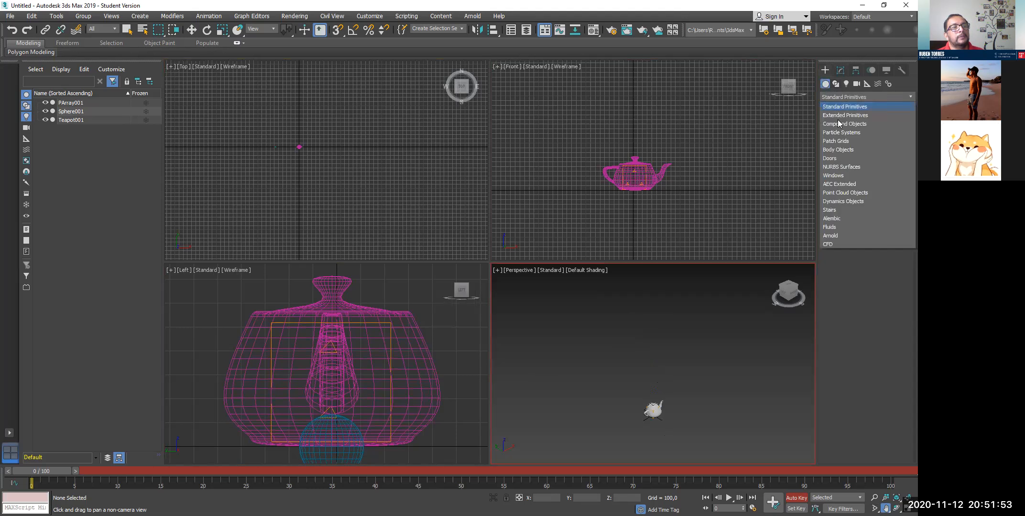
{"action": "left_click", "coordinate": [839, 132]}
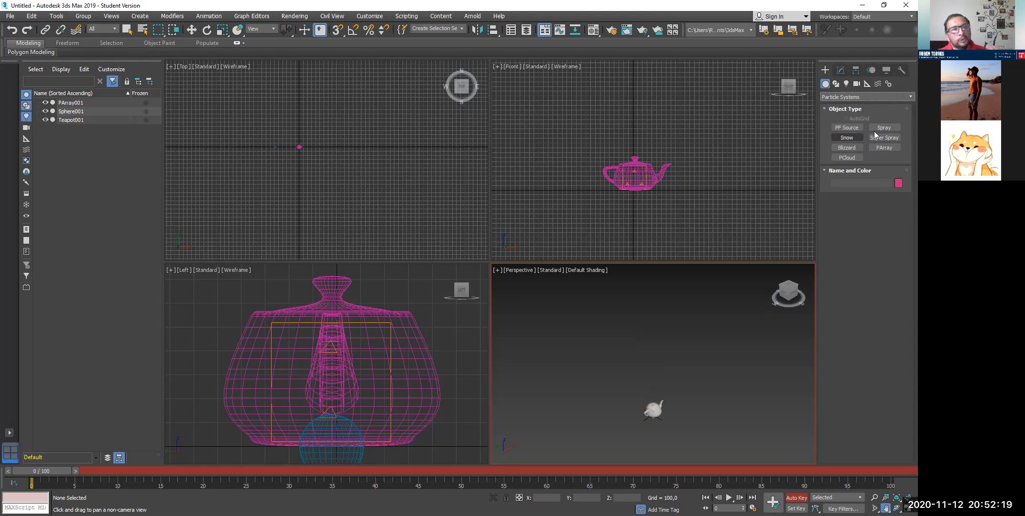
{"action": "left_click", "coordinate": [849, 150]}
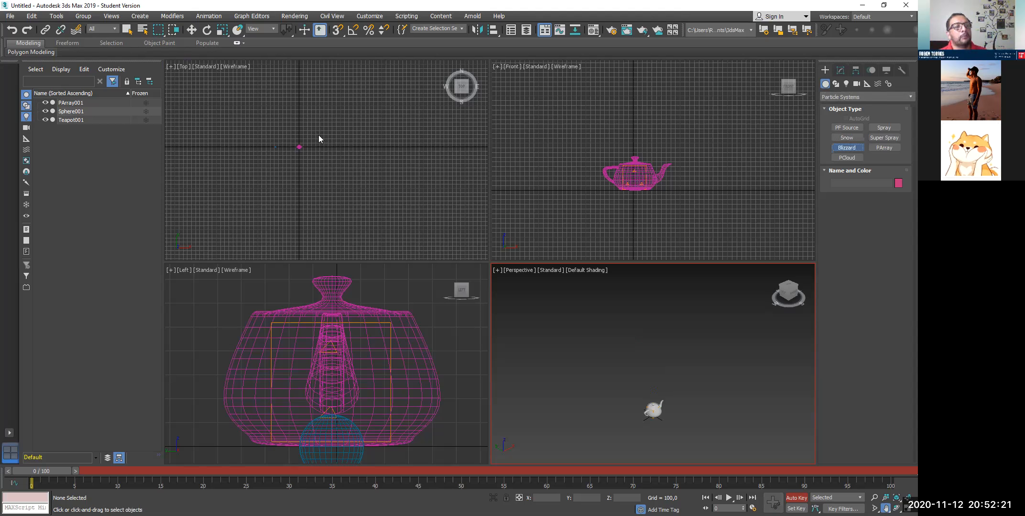
{"action": "left_click", "coordinate": [282, 128]}
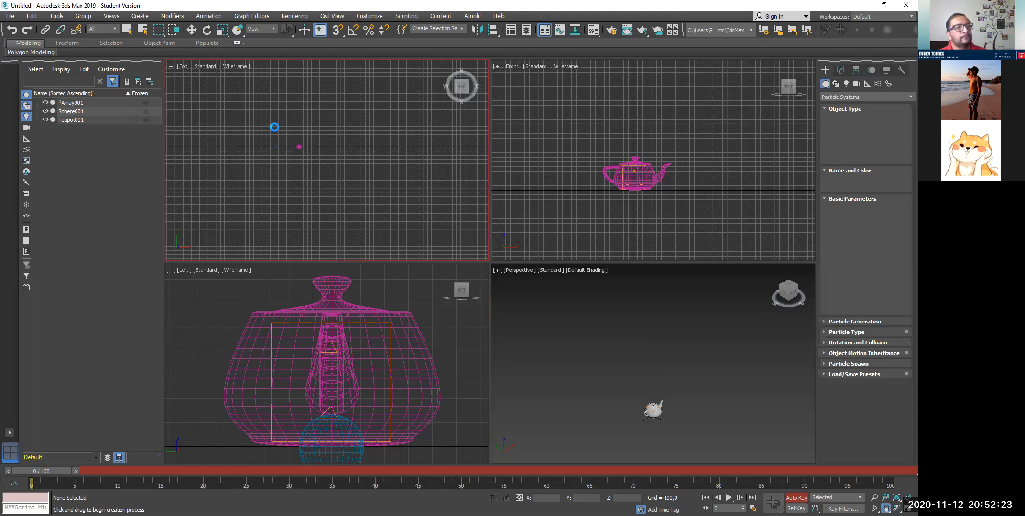
{"action": "left_click_drag", "start_coordinate": [234, 90], "coordinate": [309, 152]}
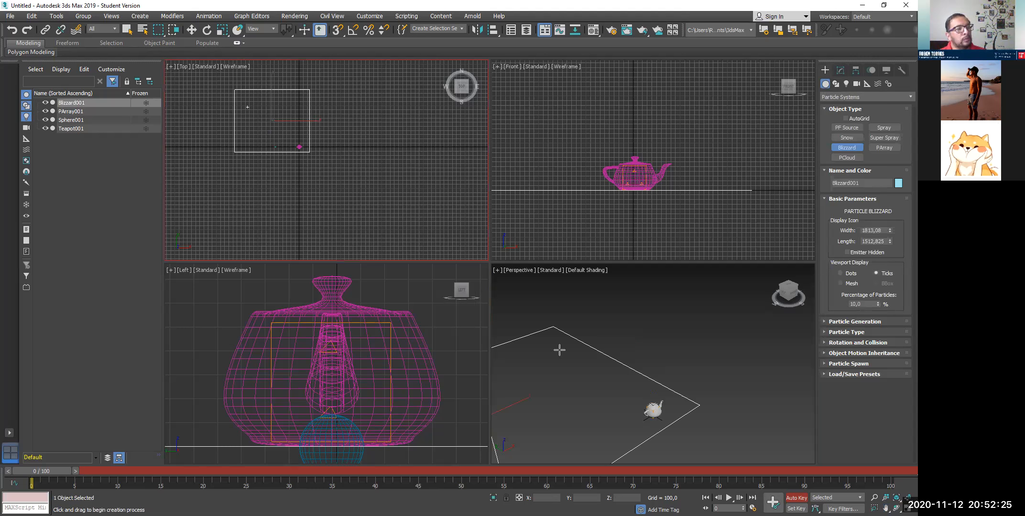
- Scrub the animation forward and back to preview how the blizzard particles are emitted
{"action": "middle_click_drag", "start_coordinate": [643, 311], "coordinate": [643, 306]}
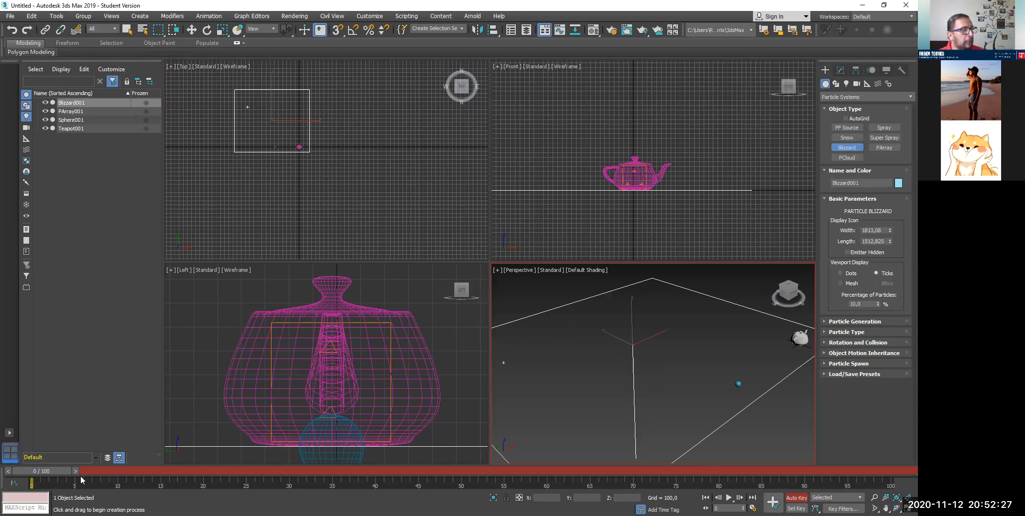
{"action": "left_click_drag", "start_coordinate": [53, 472], "coordinate": [377, 472]}
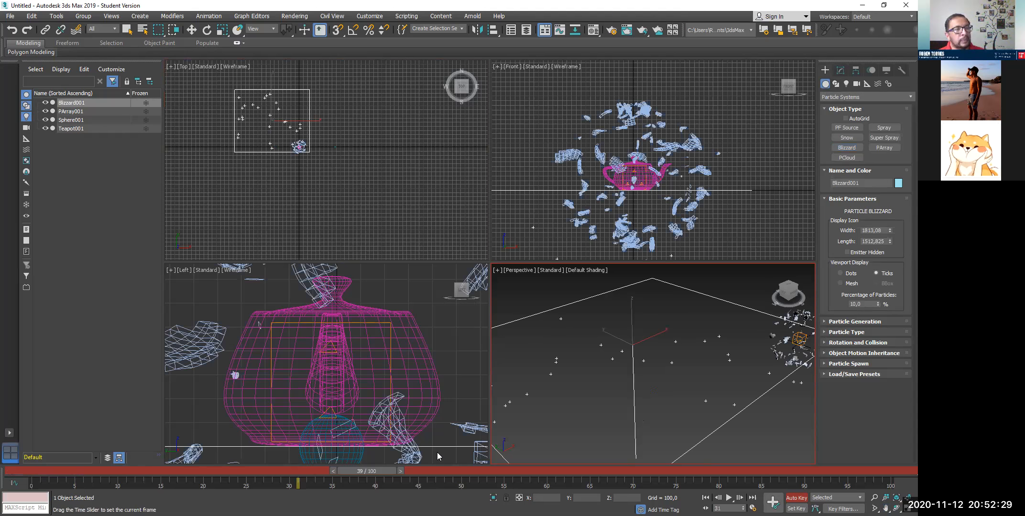
{"action": "left_click_drag", "start_coordinate": [453, 449], "coordinate": [81, 480]}
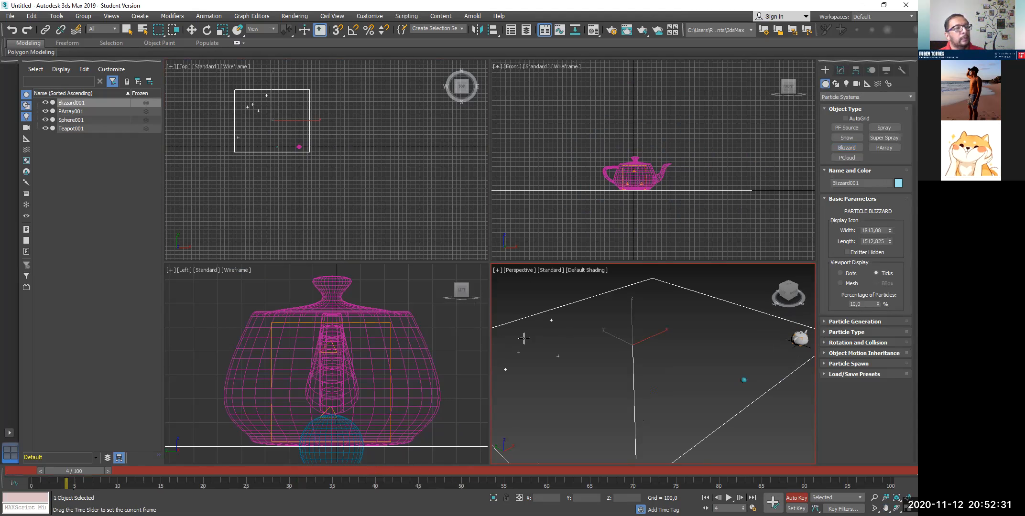
- Animate the blizzard emitter at frame 1, raising it to about Z 228 and moving it to about X -441
{"action": "left_click", "coordinate": [541, 191]}
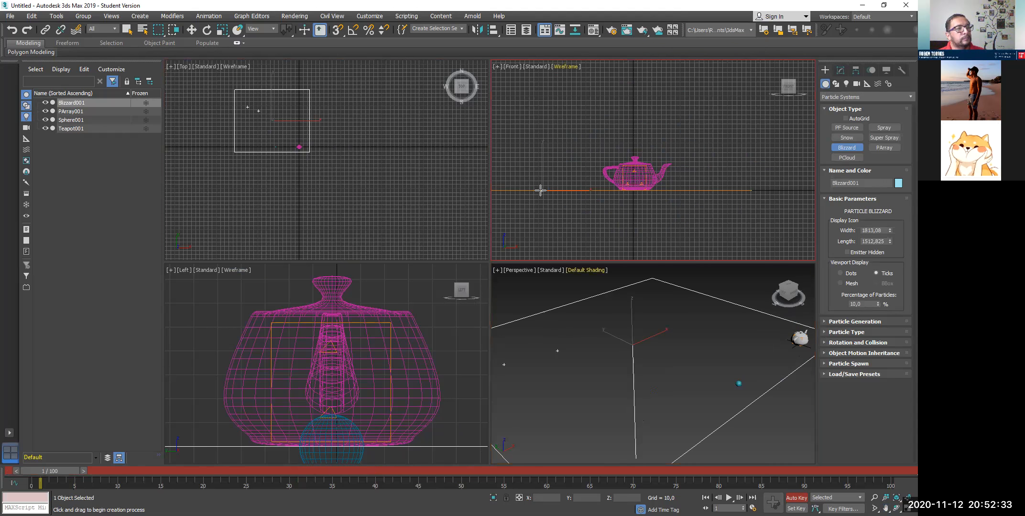
{"action": "left_click", "coordinate": [191, 29]}
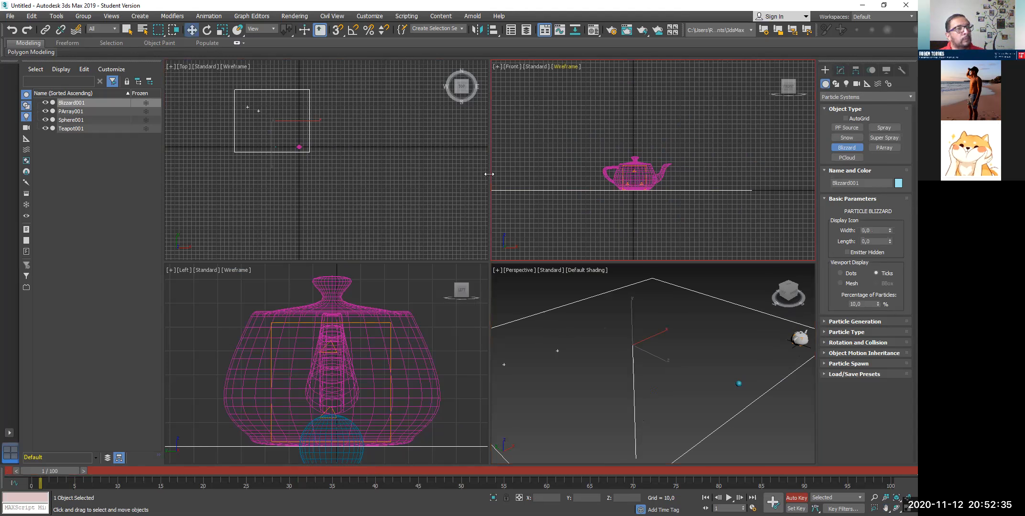
{"action": "left_click_drag", "start_coordinate": [632, 322], "coordinate": [647, 301]}
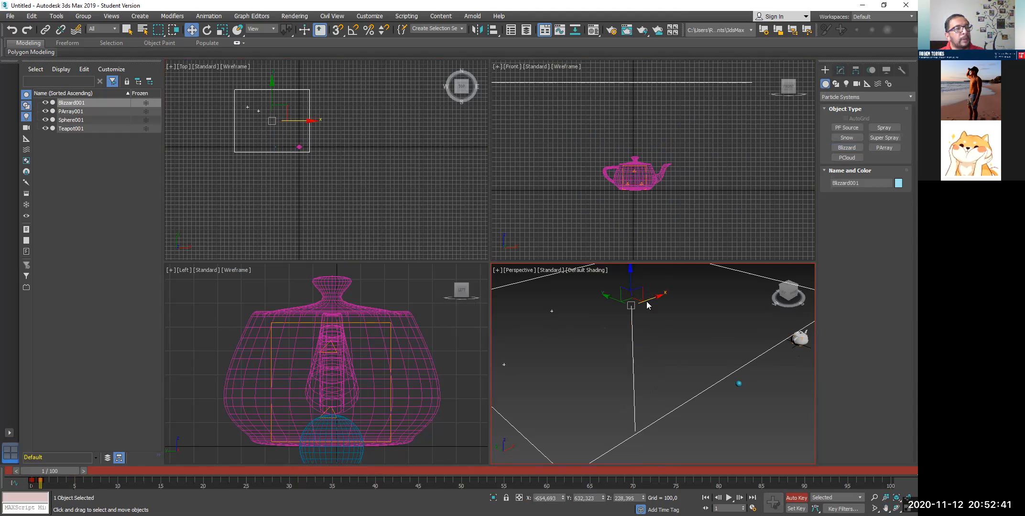
{"action": "right_click", "coordinate": [625, 308]}
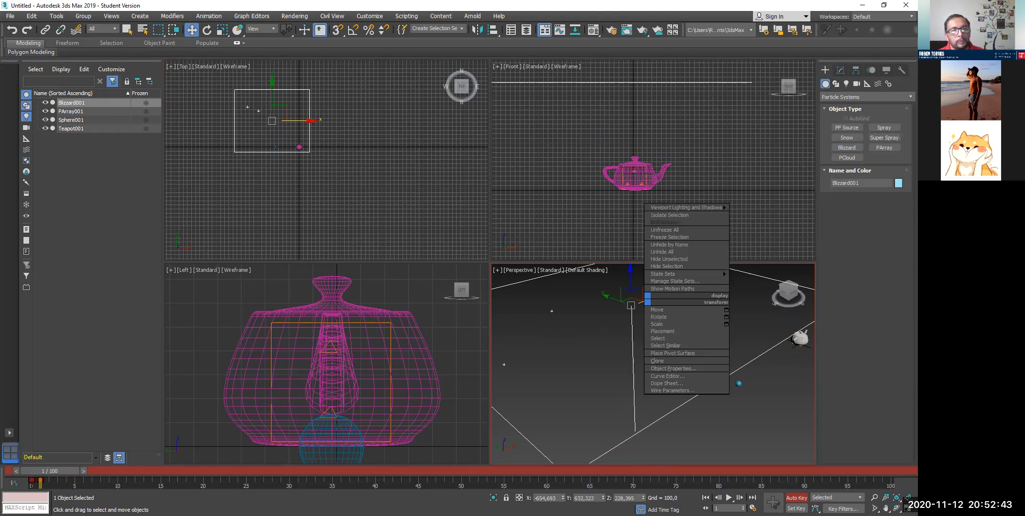
{"action": "left_click", "coordinate": [652, 304]}
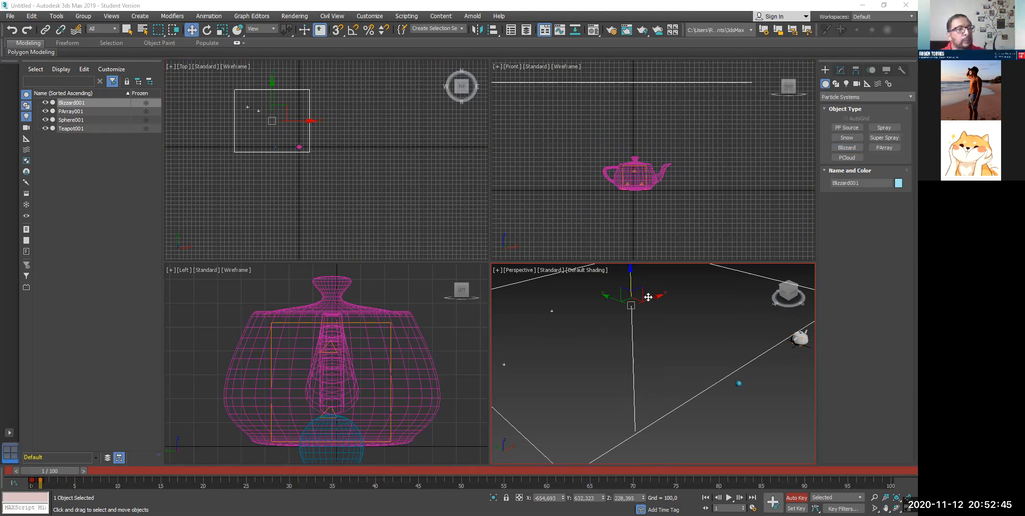
{"action": "left_click_drag", "start_coordinate": [667, 297], "coordinate": [705, 289]}
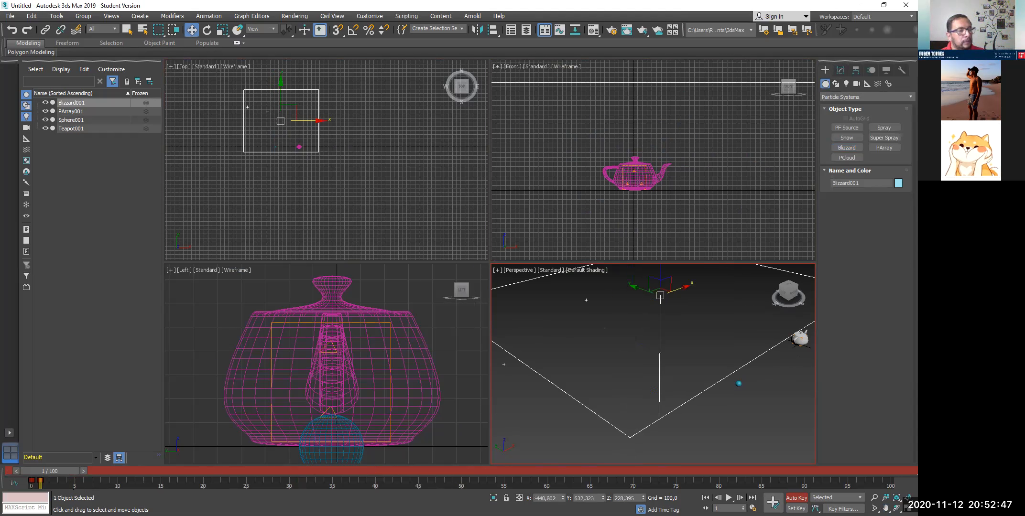
- Scrub through the frames to check the blizzard's fall from the raised emitter
{"action": "left_click_drag", "start_coordinate": [69, 469], "coordinate": [187, 469]}
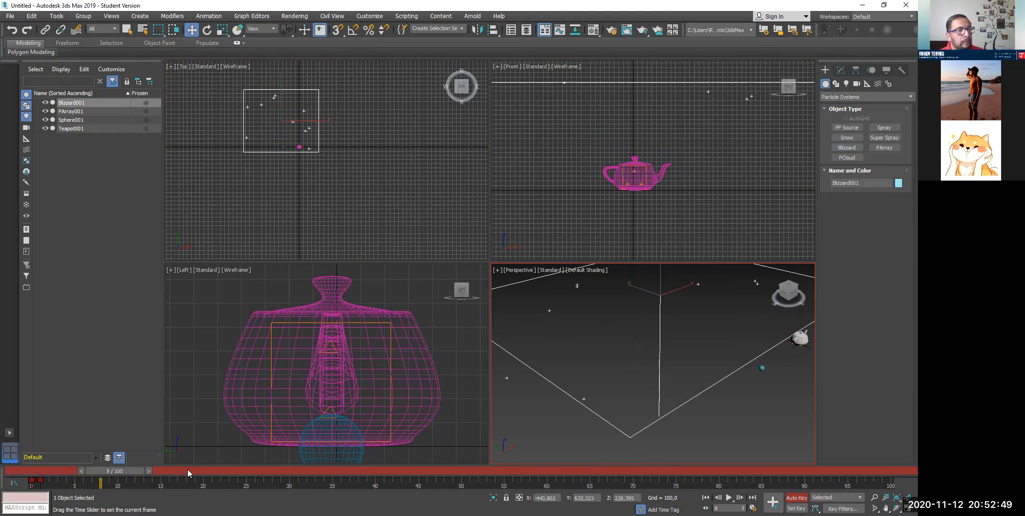
{"action": "left_click_drag", "start_coordinate": [294, 467], "coordinate": [330, 460]}
{"action": "left_click_drag", "start_coordinate": [497, 455], "coordinate": [29, 476]}
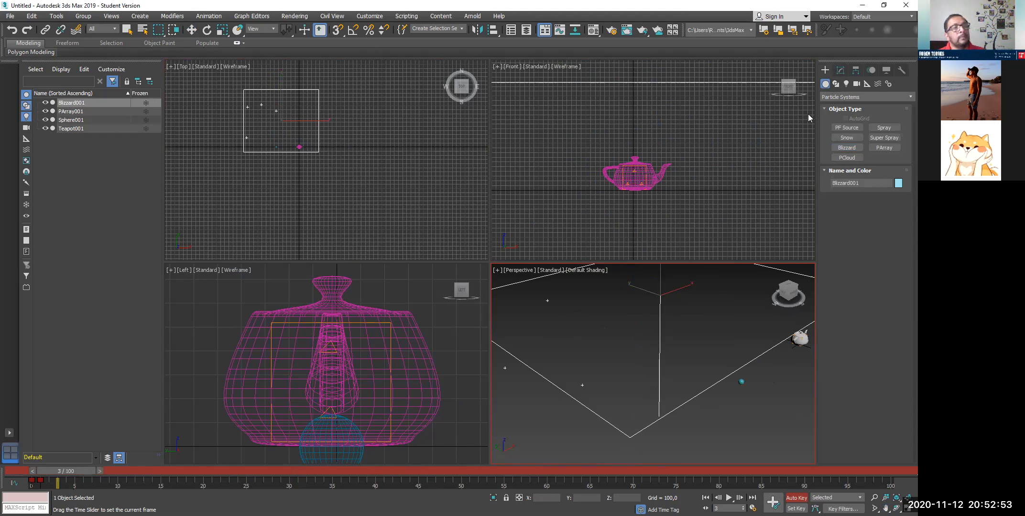
- Turn off automatic keying and raise the blizzard emitter above the teapot to about Z 180 at frame 0
{"action": "key", "text": "w"}
{"action": "left_click", "coordinate": [840, 70]}
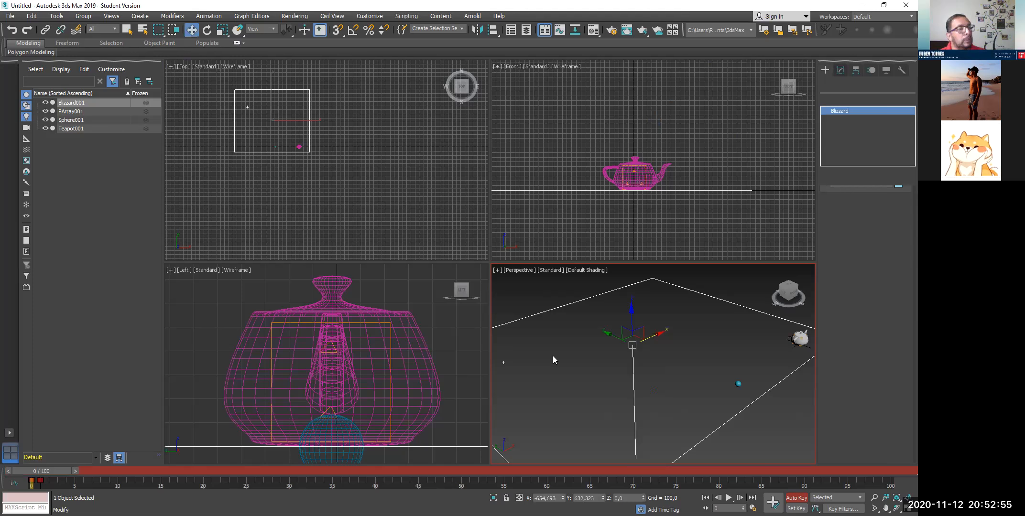
{"action": "left_click", "coordinate": [795, 498]}
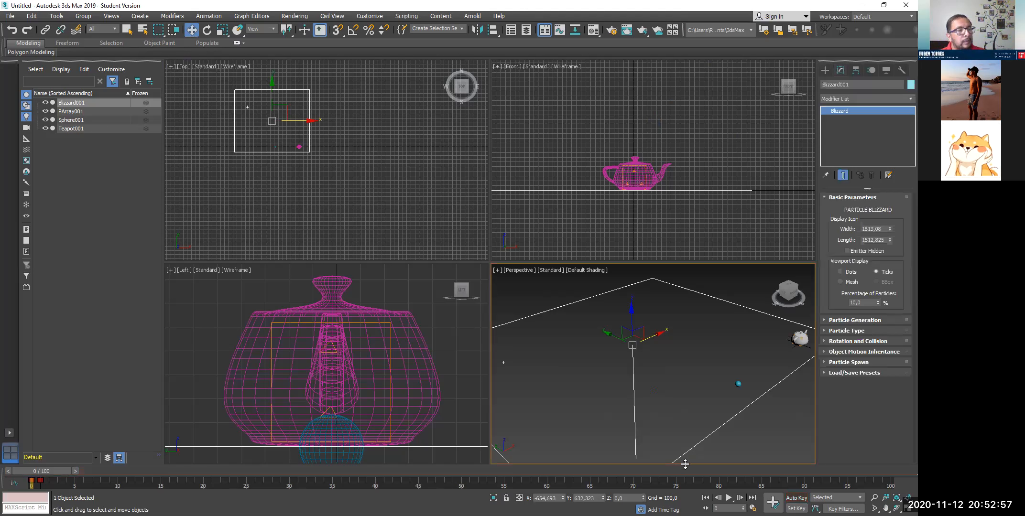
{"action": "left_click_drag", "start_coordinate": [631, 311], "coordinate": [633, 283]}
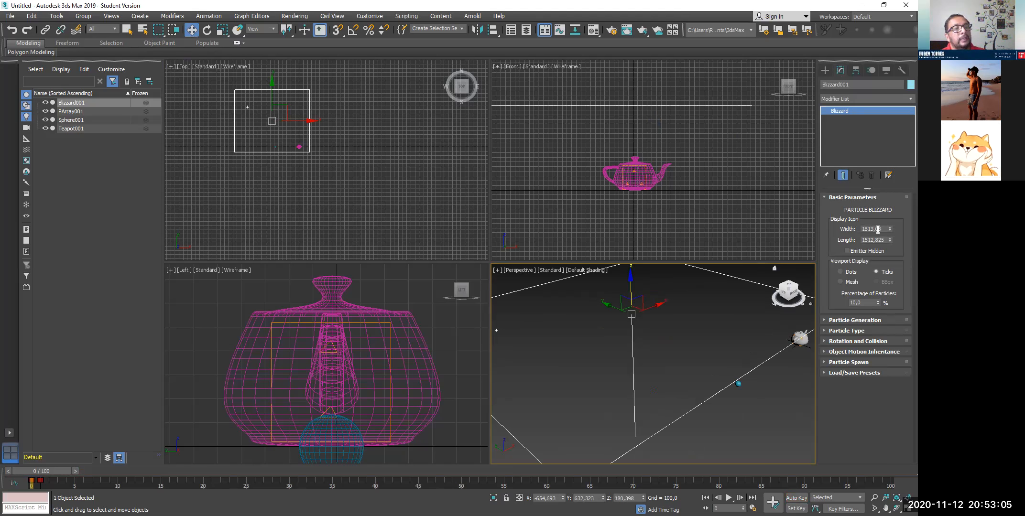
- Increase the blizzard's particle generation rate to 465
{"action": "left_click", "coordinate": [824, 322]}
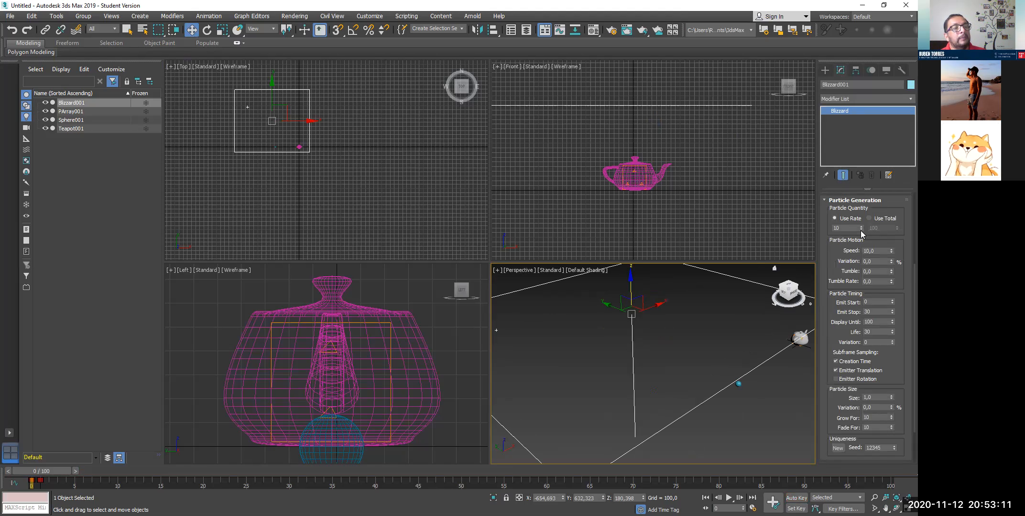
{"action": "left_click_drag", "start_coordinate": [861, 191], "coordinate": [868, 140]}
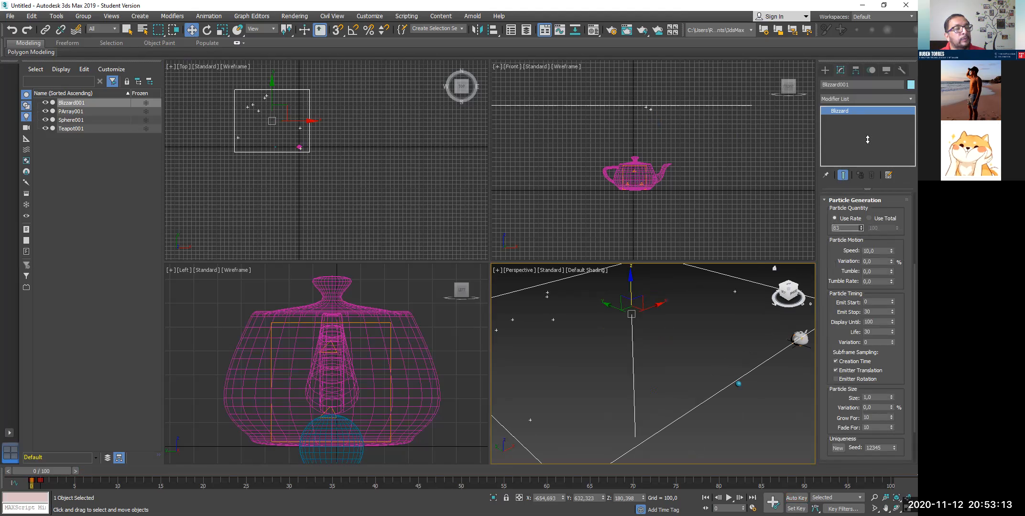
{"action": "left_click_drag", "start_coordinate": [862, 233], "coordinate": [864, 149]}
- Scrub the timeline to preview the denser blizzard and return to the first frame
{"action": "scroll", "coordinate": [857, 233], "scroll_direction": "up", "scroll_amount": 1}
{"action": "left_click", "coordinate": [129, 472]}
{"action": "left_click_drag", "start_coordinate": [314, 469], "coordinate": [85, 484]}
{"action": "left_click_drag", "start_coordinate": [269, 484], "coordinate": [99, 470]}
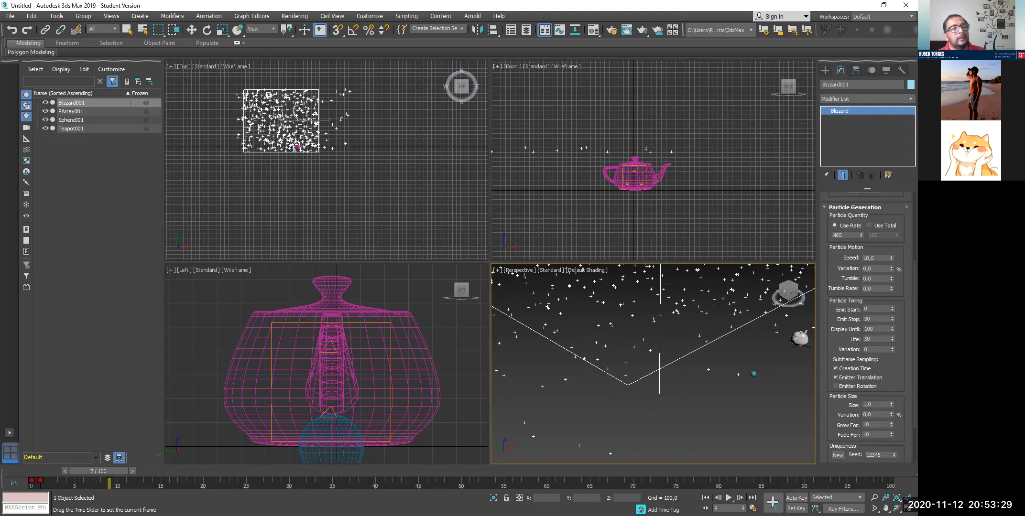
{"action": "left_click", "coordinate": [705, 497]}
{"action": "key", "text": "w"}
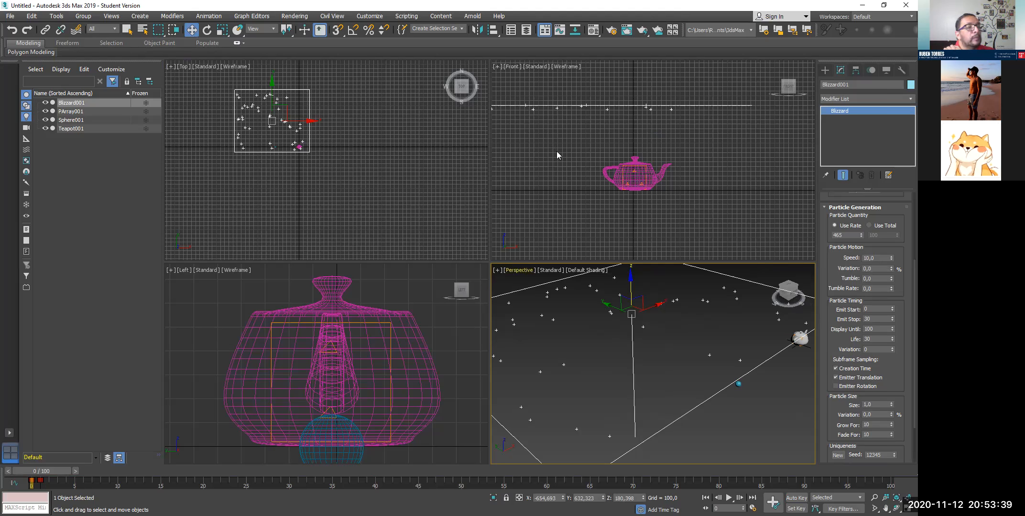
- Reset the scene to an empty one without saving the changes
{"action": "left_click", "coordinate": [11, 16]}
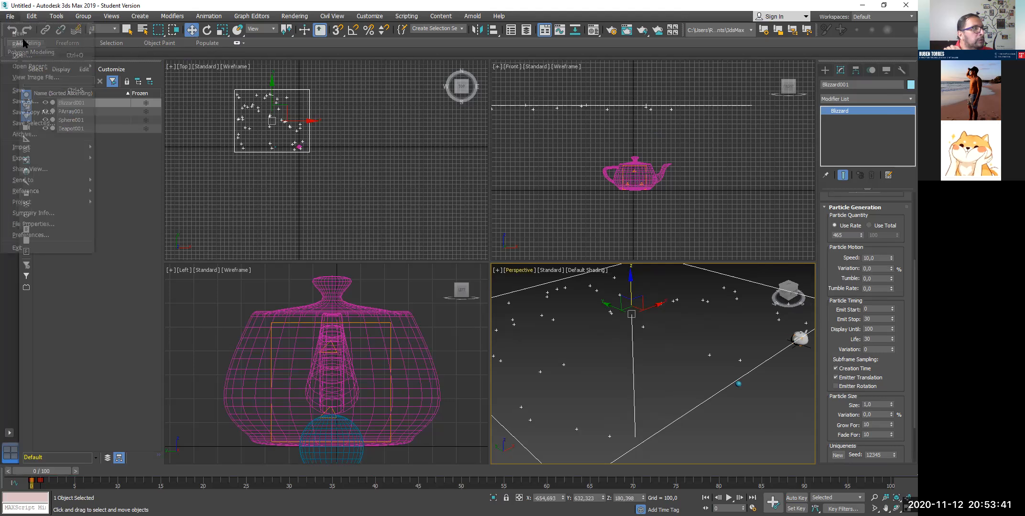
{"action": "left_click", "coordinate": [23, 44]}
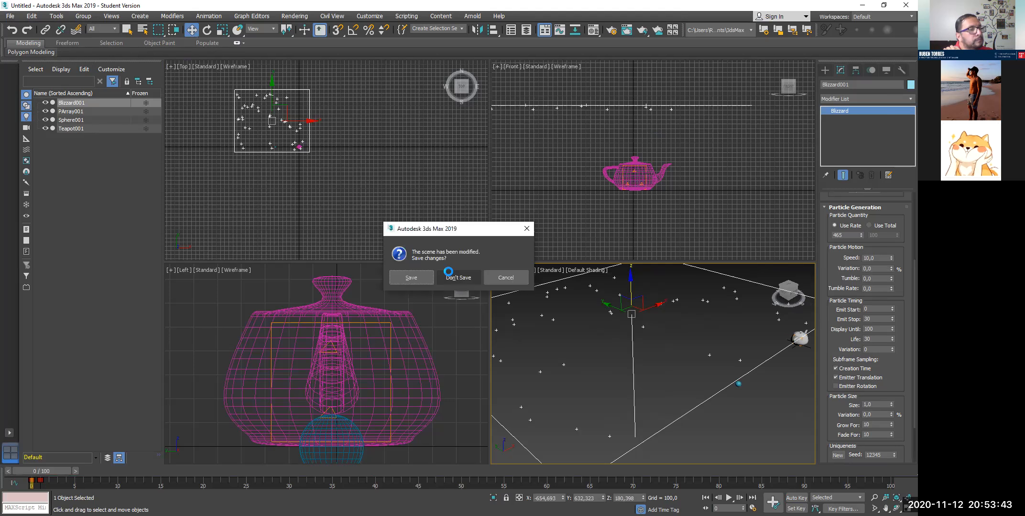
{"action": "left_click", "coordinate": [448, 274]}
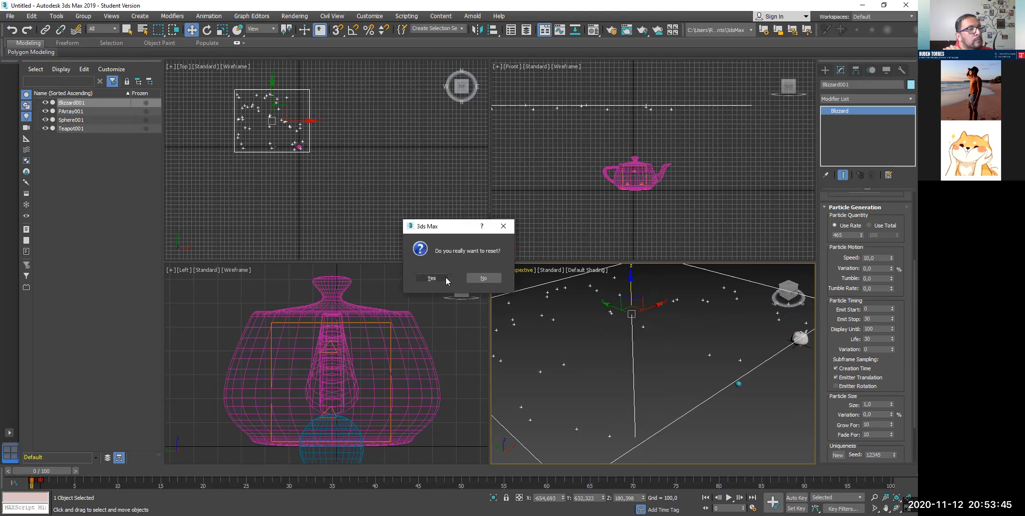
{"action": "left_click", "coordinate": [438, 281]}
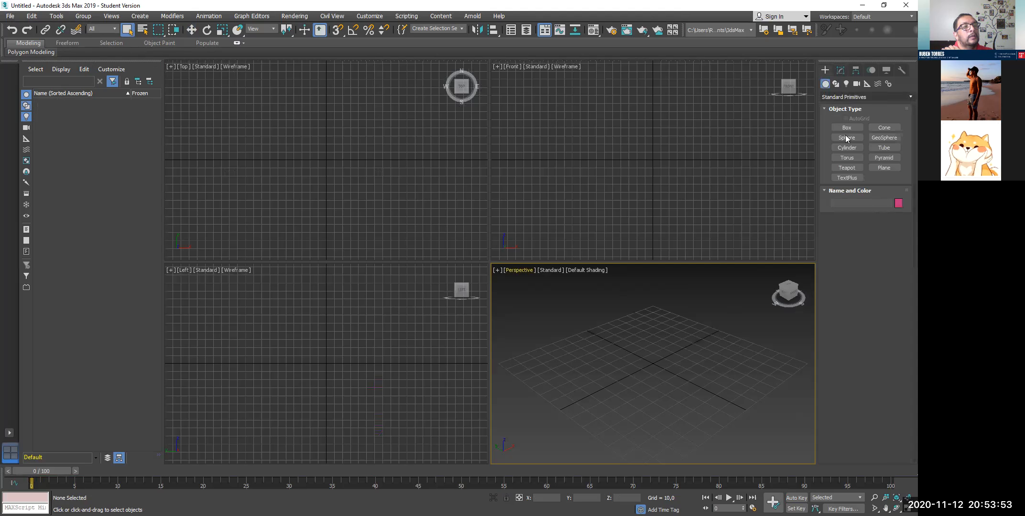
- Create a Spray particle emitter about 34 by 47 near the origin in the Top view
{"action": "left_click", "coordinate": [855, 97]}
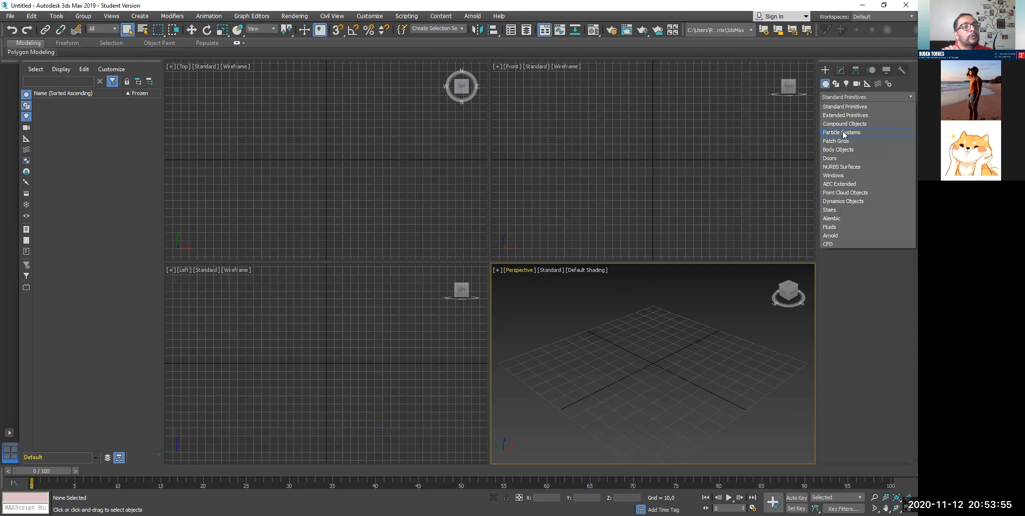
{"action": "left_click", "coordinate": [883, 129]}
{"action": "left_click", "coordinate": [884, 128]}
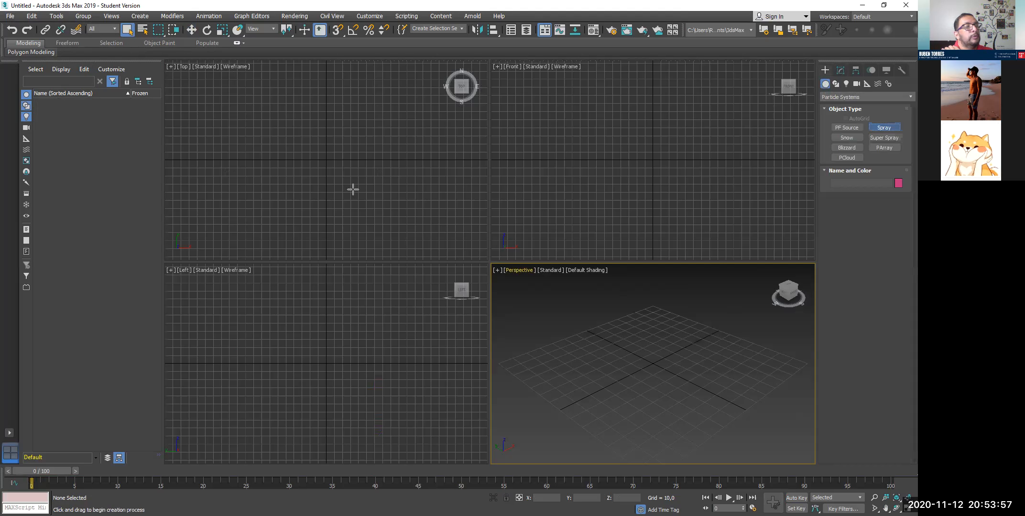
{"action": "left_click_drag", "start_coordinate": [314, 160], "coordinate": [340, 196]}
{"action": "left_click_drag", "start_coordinate": [342, 195], "coordinate": [342, 198]}
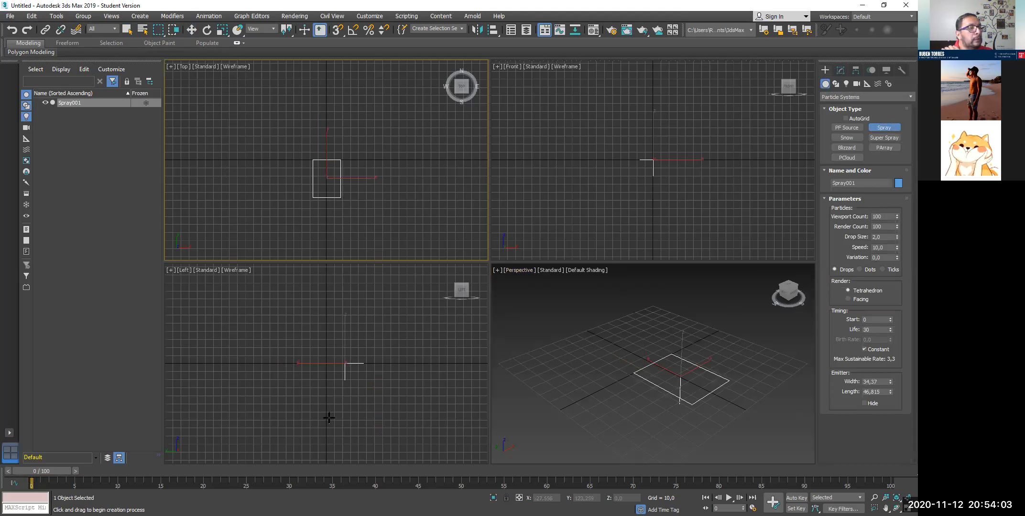
- Preview the spray's drops at frame 7 and delete the Spray emitter
{"action": "left_click_drag", "start_coordinate": [51, 470], "coordinate": [110, 470]}
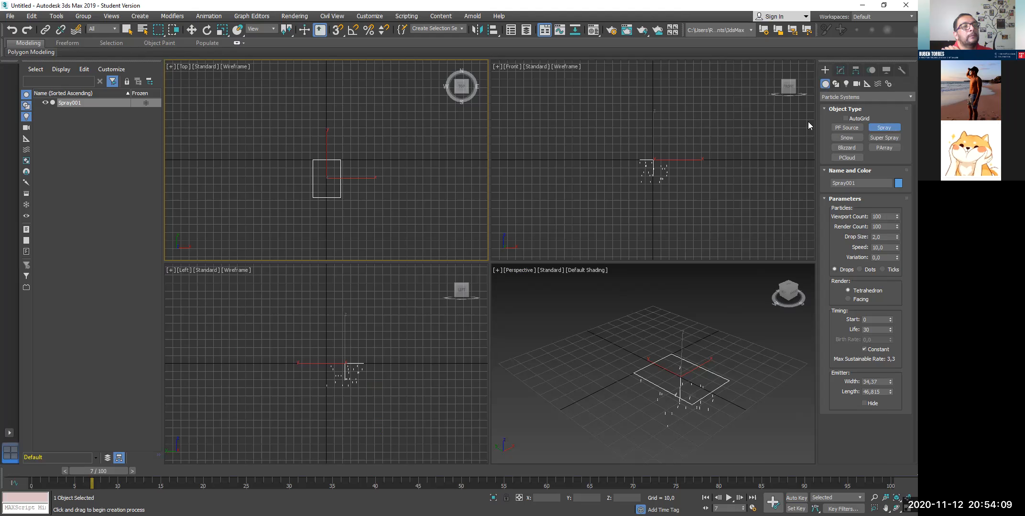
{"action": "key", "text": "Delete"}
{"action": "left_click", "coordinate": [578, 180]}
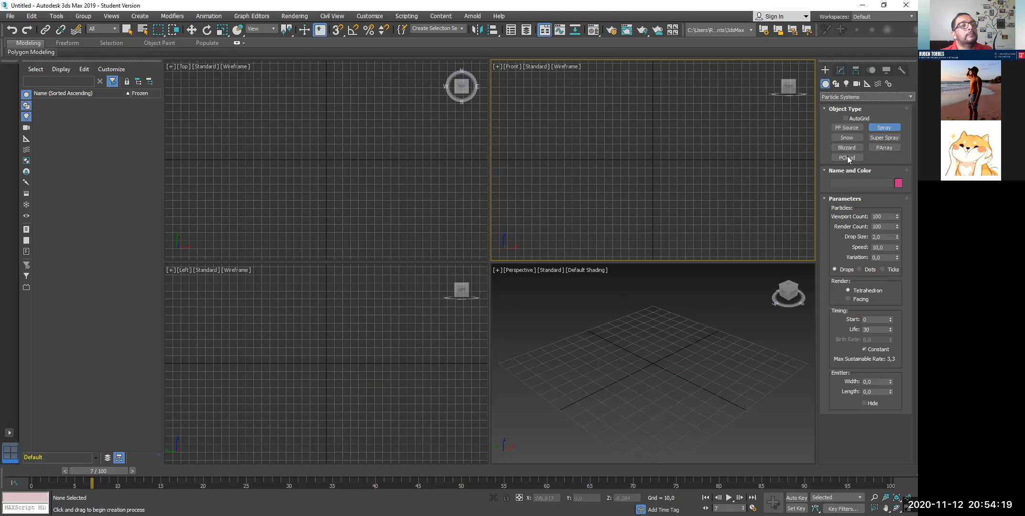
- Create a Super Spray emitter with an icon size of about 20 near the origin in the Top view
{"action": "left_click", "coordinate": [882, 138]}
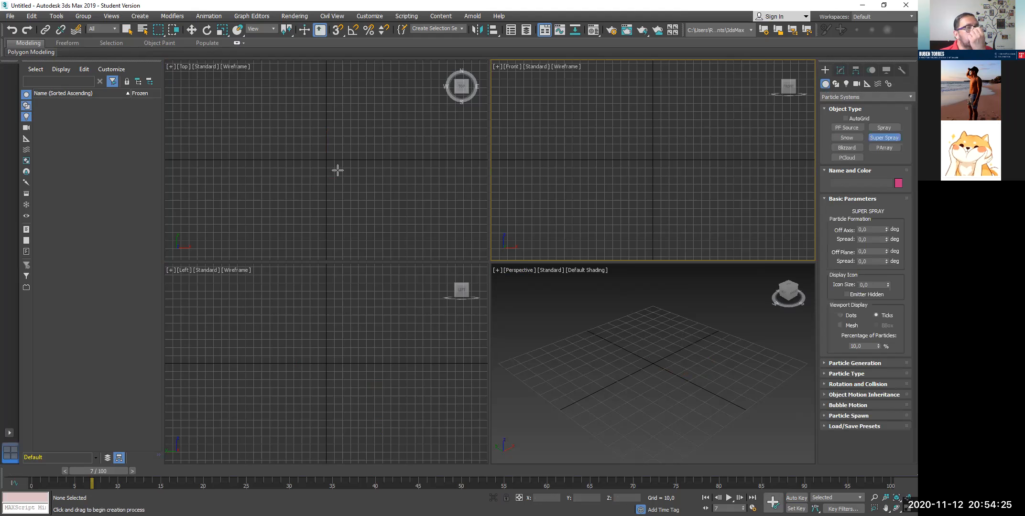
{"action": "left_click_drag", "start_coordinate": [321, 159], "coordinate": [336, 167]}
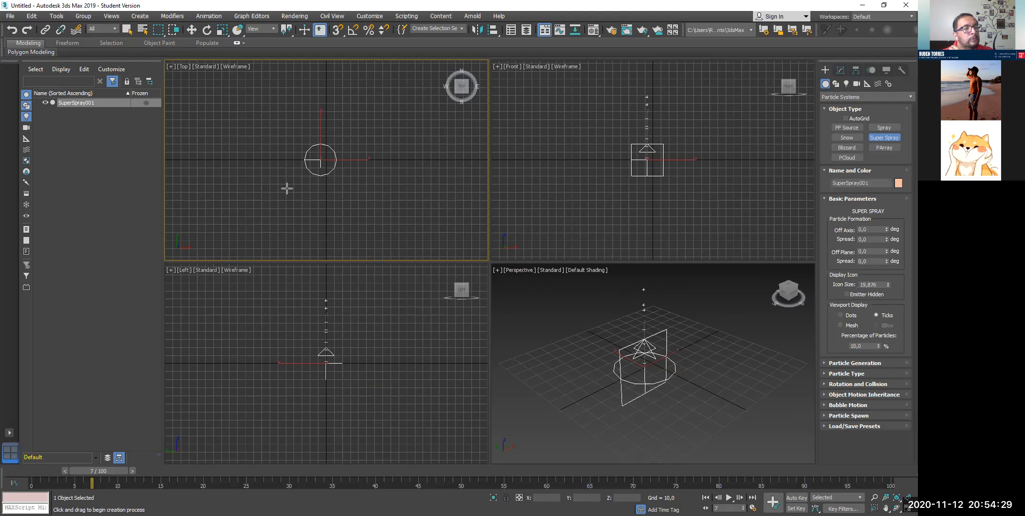
- Rotate the Super Spray emitter about 42 degrees around Y and scrub the timeline to preview its particle stream
{"action": "left_click", "coordinate": [207, 32]}
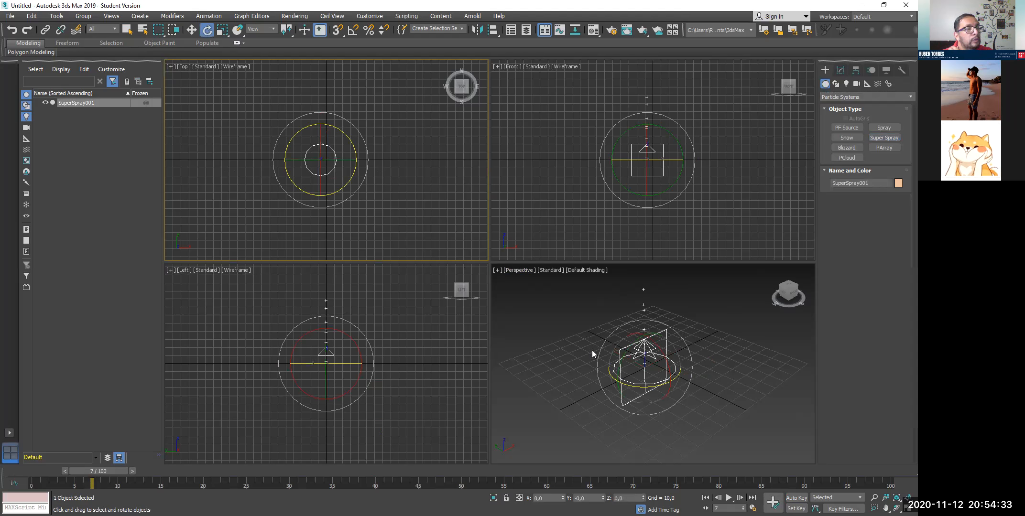
{"action": "mouse_move", "coordinate": [630, 336]}
{"action": "left_mouse_down"}
{"action": "mouse_move", "coordinate": [647, 314]}
{"action": "mouse_move", "coordinate": [582, 378]}
{"action": "mouse_move", "coordinate": [610, 272]}
{"action": "mouse_move", "coordinate": [568, 332]}
{"action": "mouse_move", "coordinate": [583, 302]}
{"action": "mouse_move", "coordinate": [415, 371]}
{"action": "mouse_move", "coordinate": [95, 473]}
{"action": "mouse_move", "coordinate": [225, 475]}
{"action": "left_mouse_up"}
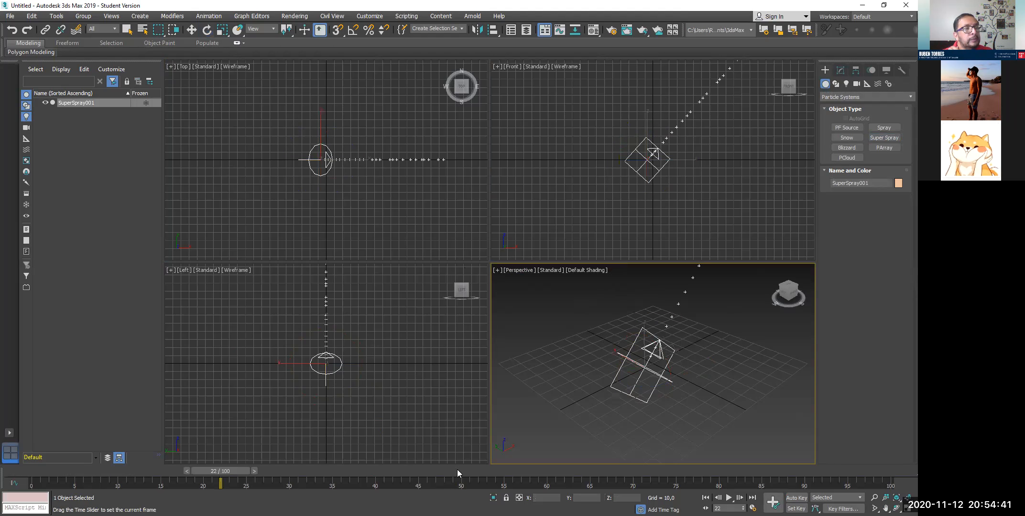
{"action": "left_click", "coordinate": [609, 471]}
{"action": "left_click_drag", "start_coordinate": [609, 471], "coordinate": [156, 471]}
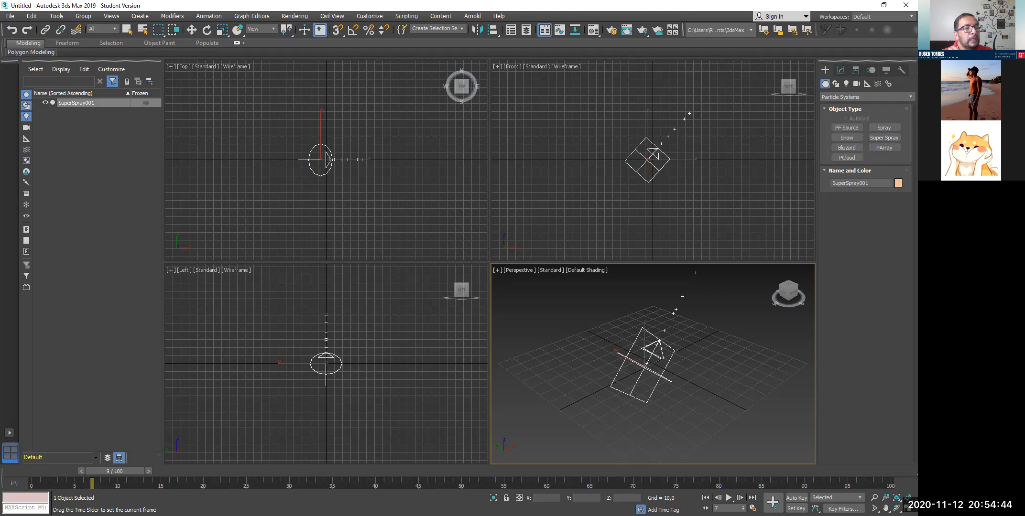
- Try raising the Super Spray's Off Axis angle and its Spread, putting both back to 0
{"action": "left_click", "coordinate": [842, 72]}
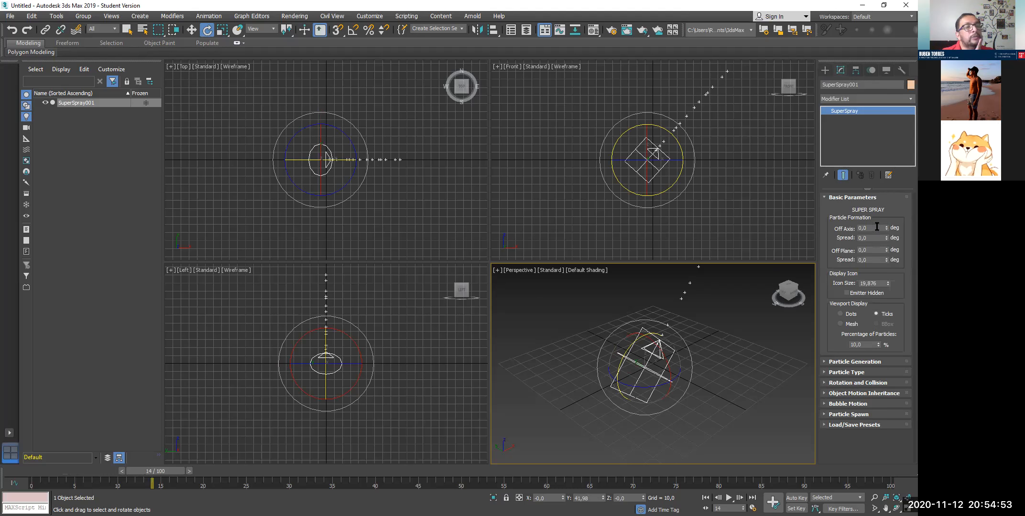
{"action": "mouse_move", "coordinate": [886, 228]}
{"action": "left_mouse_down"}
{"action": "mouse_move", "coordinate": [883, 205]}
{"action": "mouse_move", "coordinate": [884, 258]}
{"action": "mouse_move", "coordinate": [883, 210]}
{"action": "mouse_move", "coordinate": [885, 221]}
{"action": "left_mouse_up"}
{"action": "right_click", "coordinate": [885, 228]}
{"action": "left_click_drag", "start_coordinate": [886, 238], "coordinate": [885, 211]}
{"action": "right_click", "coordinate": [885, 237]}
{"action": "right_click", "coordinate": [886, 238]}
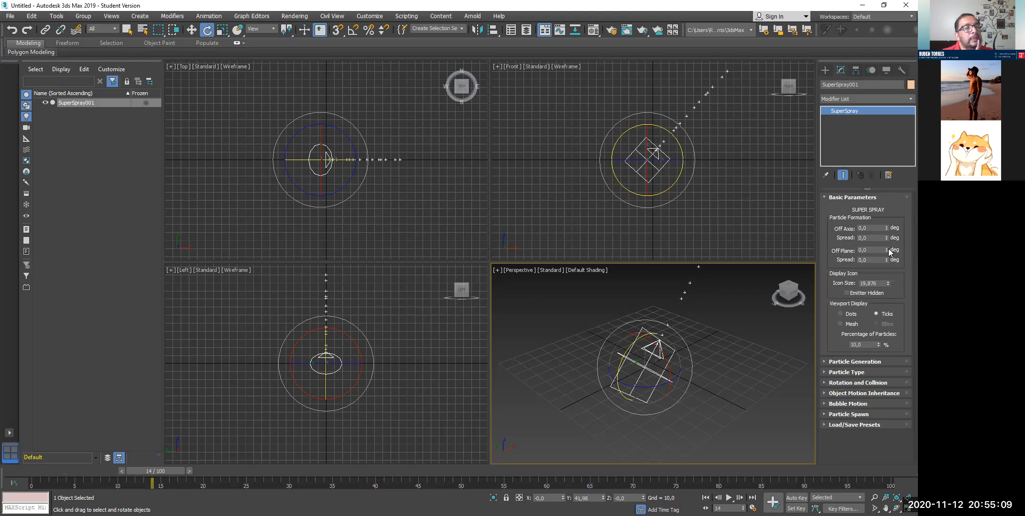
- Set Off Plane to 51 degrees and its Spread to 14, preview the stream, and return to frame 0
{"action": "mouse_move", "coordinate": [887, 251]}
{"action": "left_mouse_down"}
{"action": "mouse_move", "coordinate": [884, 240]}
{"action": "mouse_move", "coordinate": [887, 267]}
{"action": "mouse_move", "coordinate": [885, 248]}
{"action": "mouse_move", "coordinate": [885, 260]}
{"action": "left_mouse_up"}
{"action": "mouse_move", "coordinate": [886, 260]}
{"action": "left_mouse_down"}
{"action": "mouse_move", "coordinate": [888, 221]}
{"action": "mouse_move", "coordinate": [898, 253]}
{"action": "left_mouse_up"}
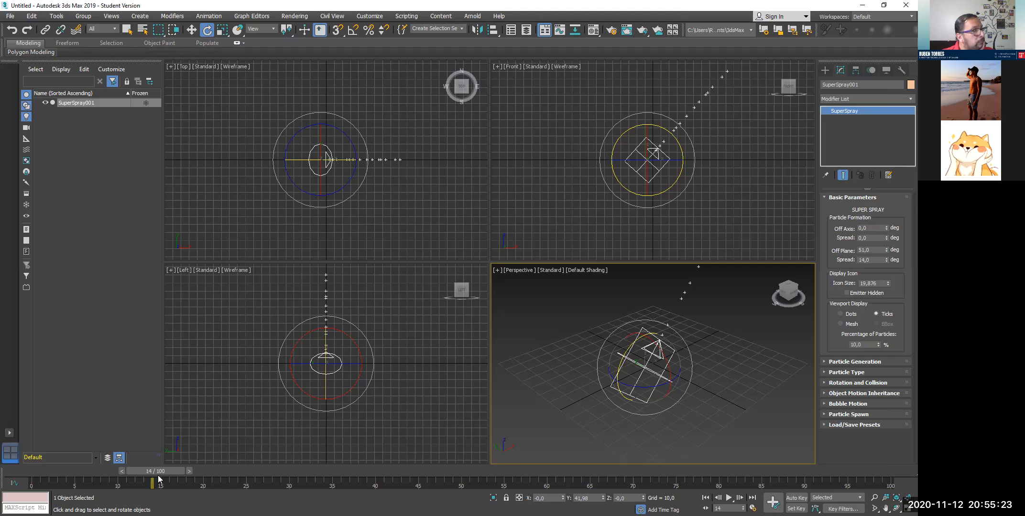
{"action": "key", "text": "q"}
{"action": "left_click_drag", "start_coordinate": [154, 478], "coordinate": [375, 478]}
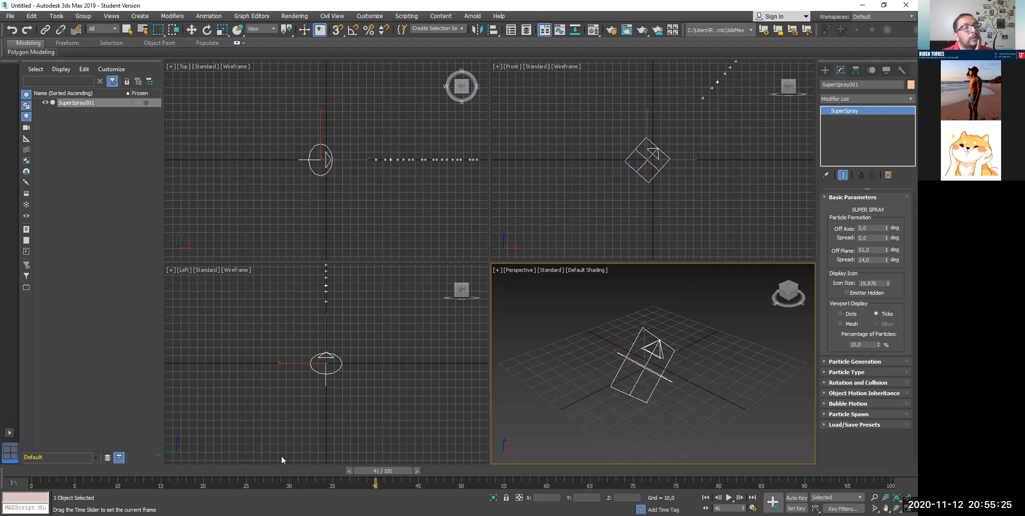
{"action": "key", "text": "e"}
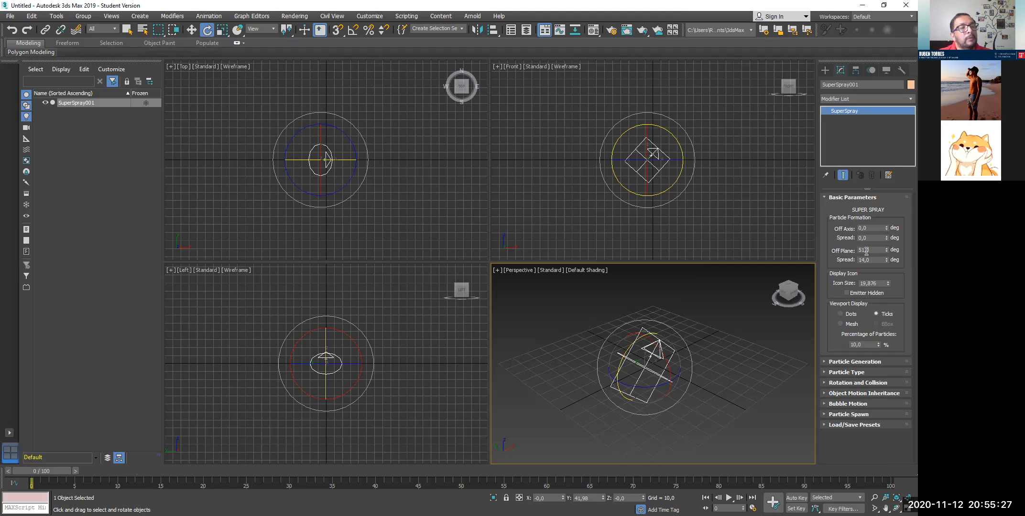
- Set the Off Axis Spread to 19 degrees and advance the timeline to frame 20 to preview the particles
{"action": "left_click_drag", "start_coordinate": [886, 237], "coordinate": [886, 222]}
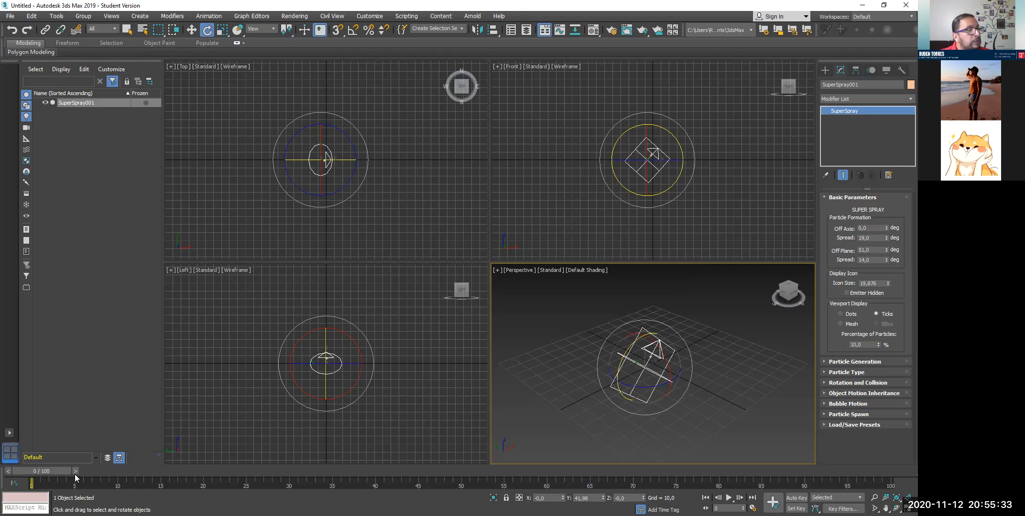
{"action": "left_click", "coordinate": [98, 474]}
{"action": "left_click", "coordinate": [133, 475]}
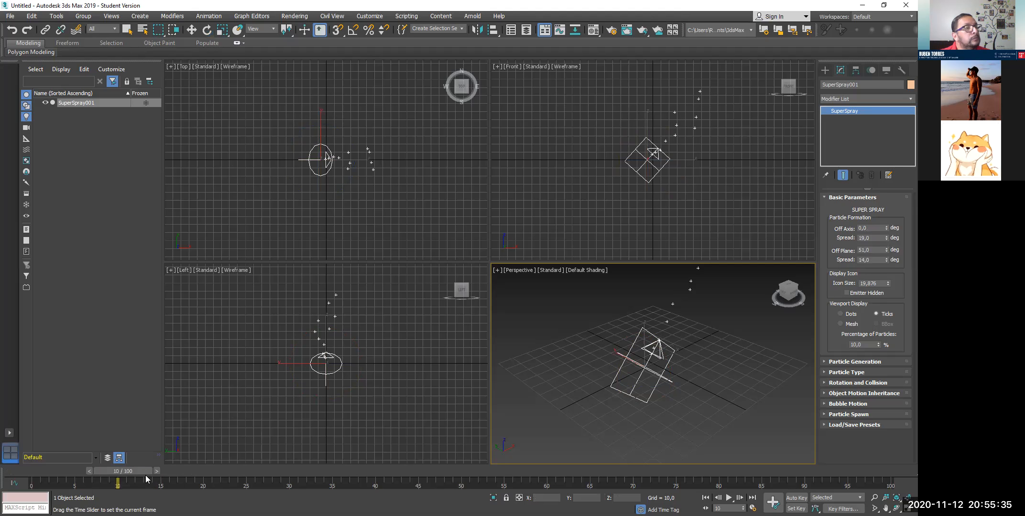
{"action": "left_click", "coordinate": [168, 475]}
{"action": "left_click", "coordinate": [199, 478]}
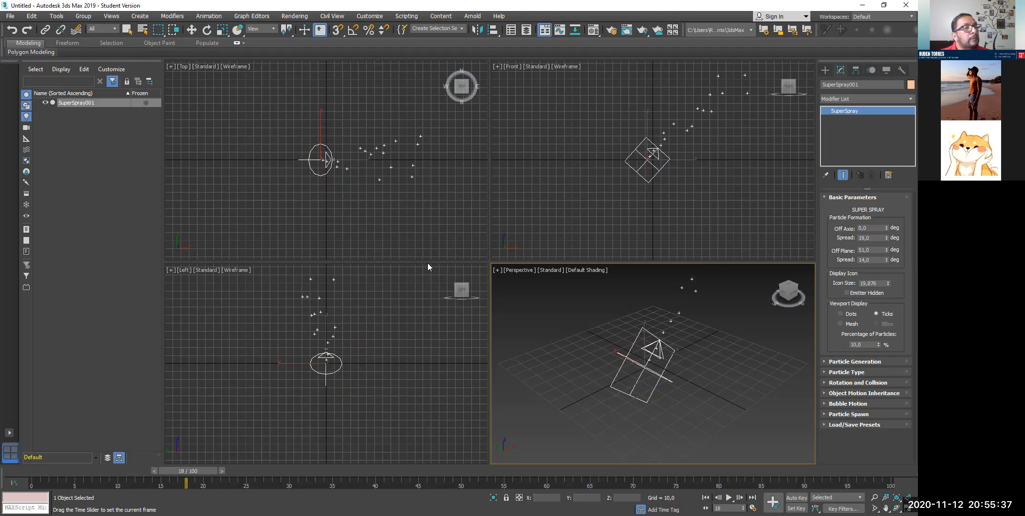
{"action": "key", "text": "e"}
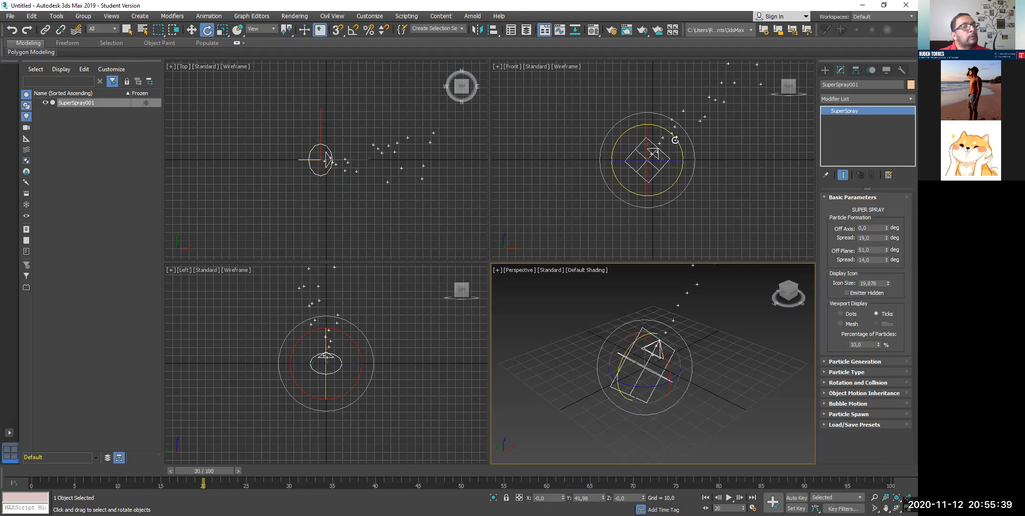
- Examine the spread of the particle stream from different angles in the Perspective, Left and Top views
{"action": "middle_click_drag", "start_coordinate": [643, 321], "coordinate": [613, 336]}
{"action": "scroll", "coordinate": [612, 336], "scroll_direction": "down", "scroll_amount": 2}
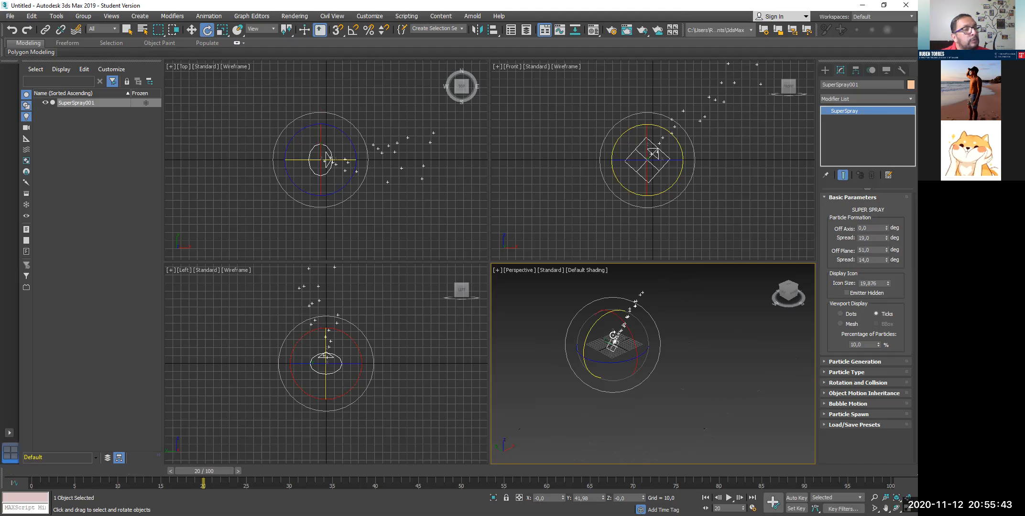
{"action": "scroll", "coordinate": [681, 349], "scroll_direction": "down", "scroll_amount": 2}
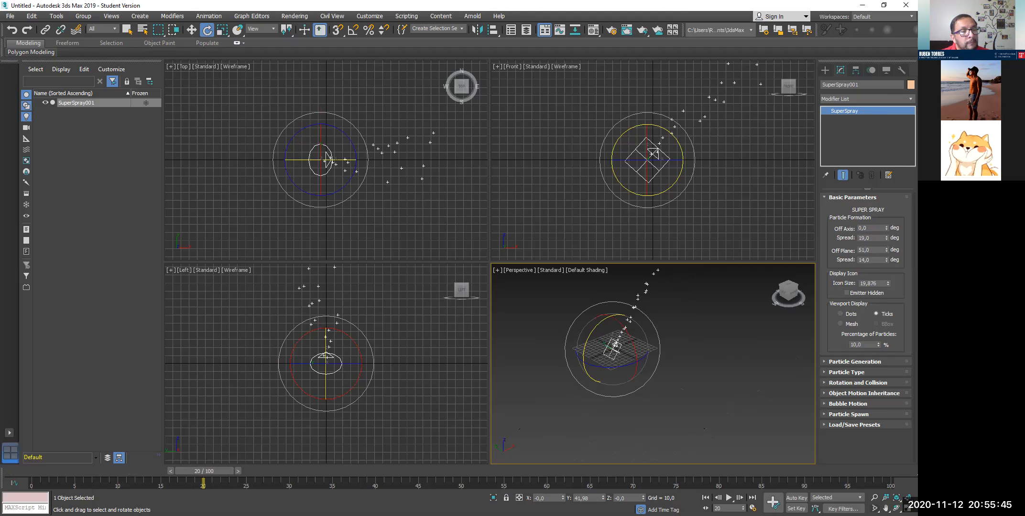
{"action": "left_click", "coordinate": [896, 508]}
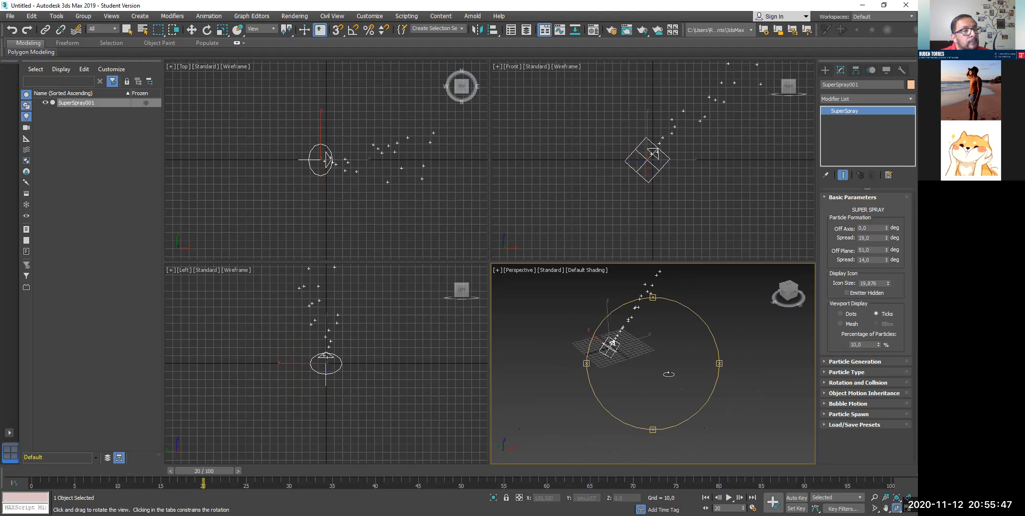
{"action": "left_click_drag", "start_coordinate": [616, 377], "coordinate": [583, 376]}
{"action": "left_click_drag", "start_coordinate": [657, 382], "coordinate": [690, 382]}
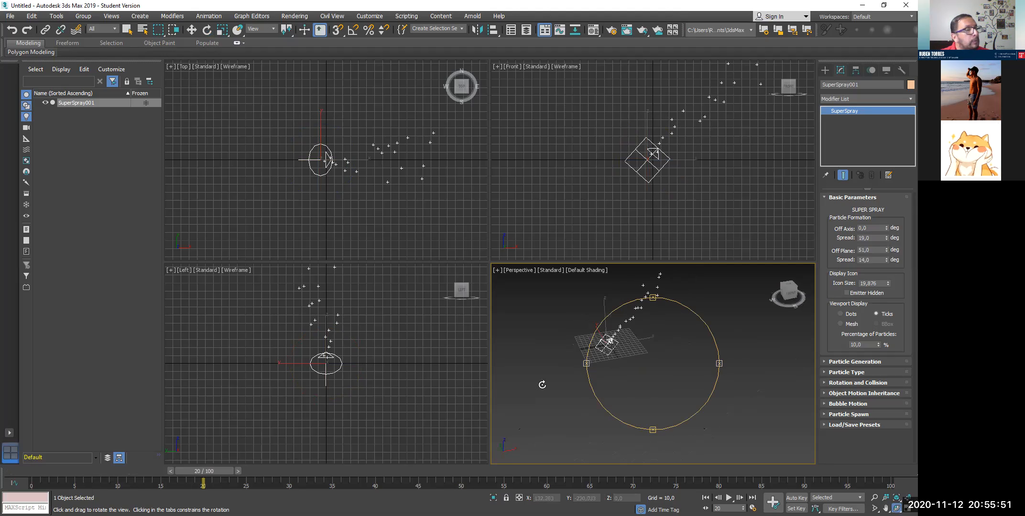
{"action": "middle_click_drag", "start_coordinate": [343, 333], "coordinate": [346, 388]}
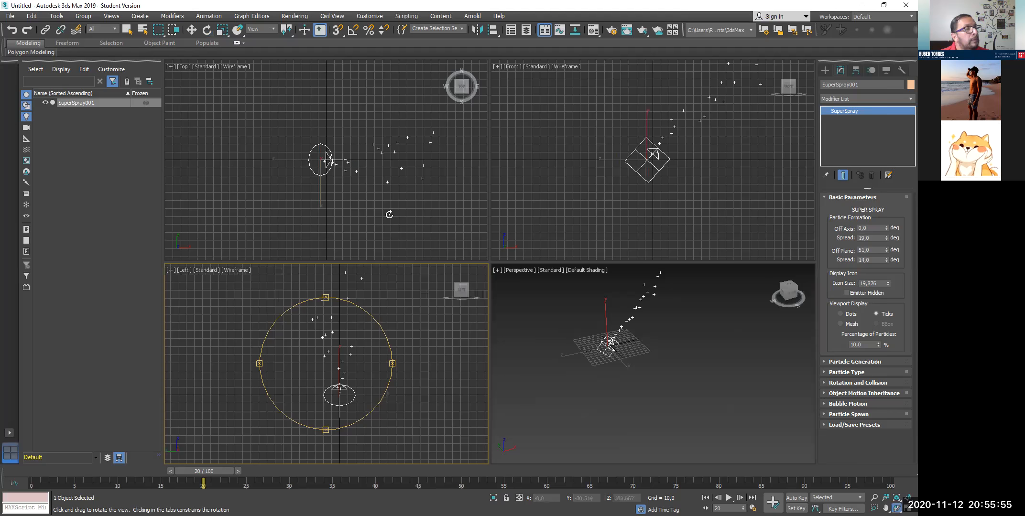
{"action": "scroll", "coordinate": [414, 238], "scroll_direction": "up", "scroll_amount": 2}
{"action": "middle_click_drag", "start_coordinate": [415, 238], "coordinate": [373, 225]}
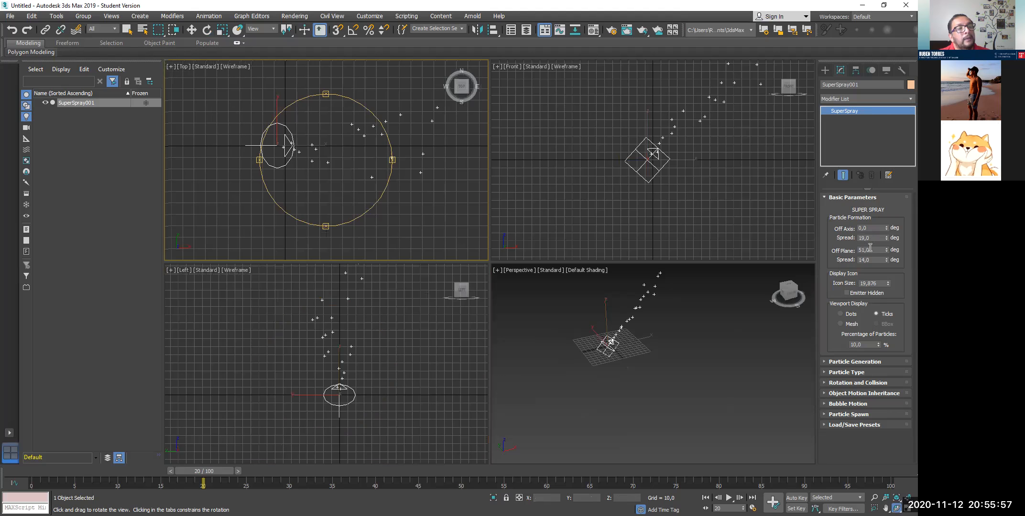
- Set the Off Plane Spread to 90 degrees and check the wider spray in the Perspective view
{"action": "left_click_drag", "start_coordinate": [887, 256], "coordinate": [888, 224]}
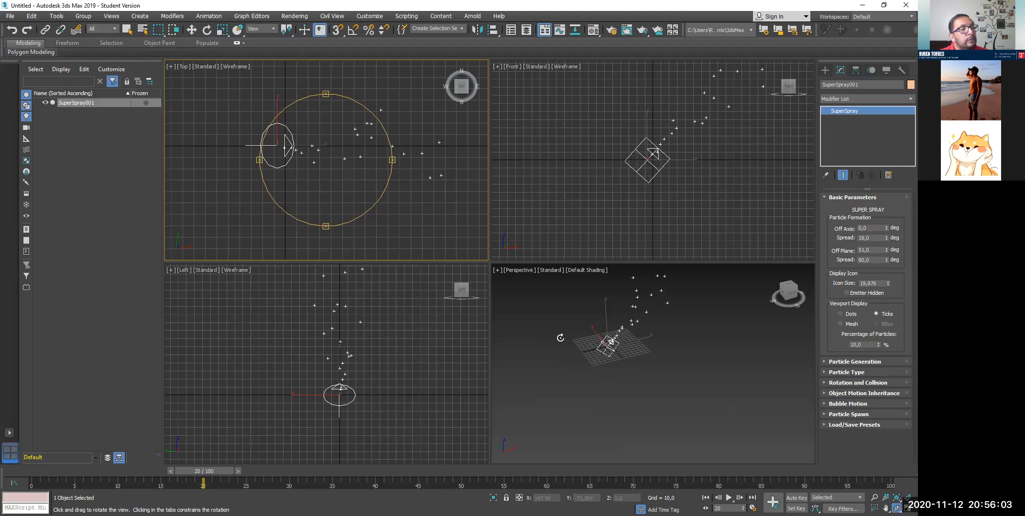
{"action": "left_click", "coordinate": [630, 372]}
{"action": "left_click_drag", "start_coordinate": [630, 373], "coordinate": [597, 383]}
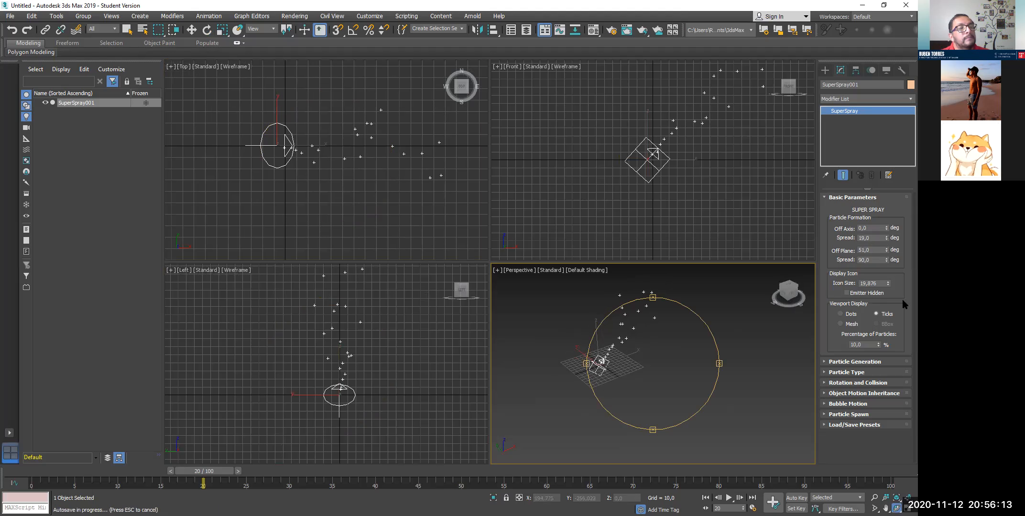
- Set the particle generation rate to 141 and scrub the timeline to preview the denser spray, stopping at frame 25
{"action": "left_click", "coordinate": [833, 362]}
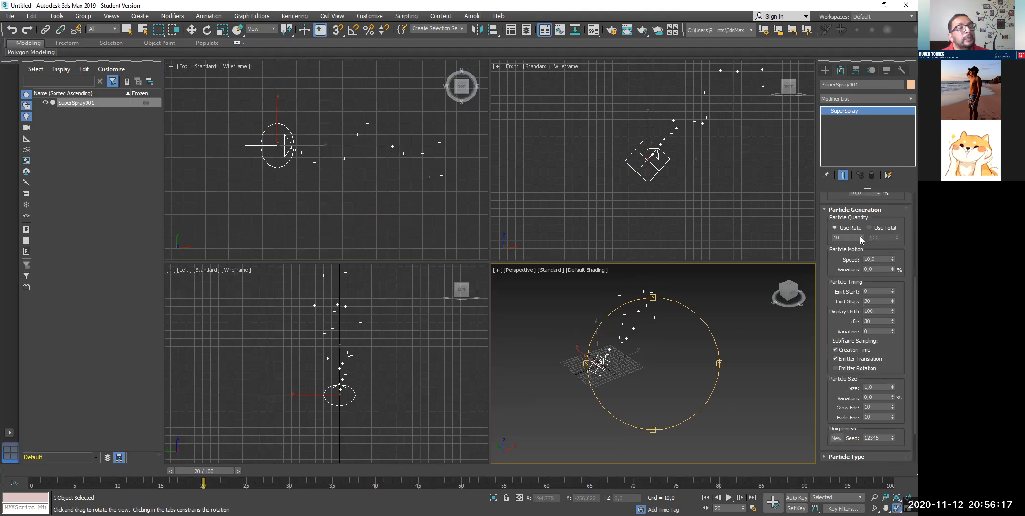
{"action": "left_click_drag", "start_coordinate": [861, 236], "coordinate": [869, 173]}
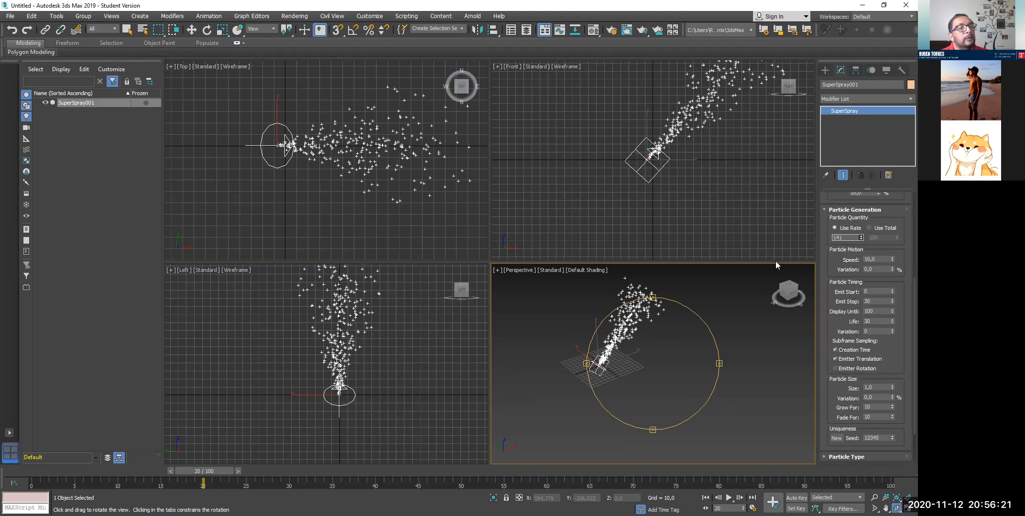
{"action": "mouse_move", "coordinate": [188, 470]}
{"action": "left_mouse_down"}
{"action": "mouse_move", "coordinate": [45, 472]}
{"action": "mouse_move", "coordinate": [270, 473]}
{"action": "mouse_move", "coordinate": [566, 452]}
{"action": "mouse_move", "coordinate": [76, 478]}
{"action": "mouse_move", "coordinate": [107, 459]}
{"action": "mouse_move", "coordinate": [244, 465]}
{"action": "left_mouse_up"}
{"action": "left_click", "coordinate": [456, 470]}
{"action": "left_click_drag", "start_coordinate": [555, 480], "coordinate": [431, 494]}
{"action": "left_click", "coordinate": [576, 471]}
{"action": "mouse_move", "coordinate": [576, 471]}
{"action": "left_mouse_down"}
{"action": "mouse_move", "coordinate": [220, 470]}
{"action": "mouse_move", "coordinate": [245, 471]}
{"action": "left_mouse_up"}
- Rotate the emitter to about 126 degrees around Y so it sprays diagonally downward, and inspect it in the Perspective view
{"action": "key", "text": "ctrl+r"}
{"action": "left_click", "coordinate": [207, 30]}
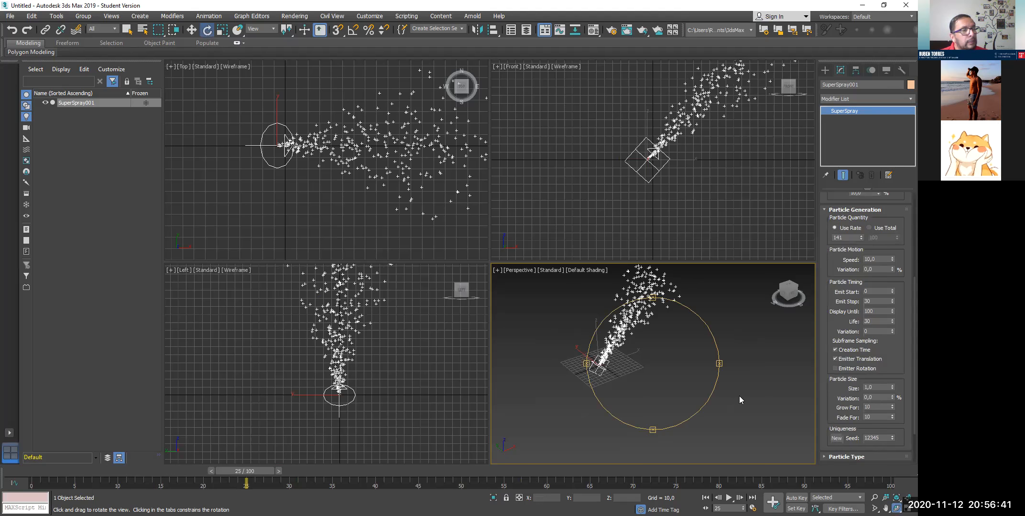
{"action": "mouse_move", "coordinate": [624, 301]}
{"action": "left_mouse_down"}
{"action": "mouse_move", "coordinate": [635, 292]}
{"action": "mouse_move", "coordinate": [587, 348]}
{"action": "mouse_move", "coordinate": [695, 373]}
{"action": "left_mouse_up"}
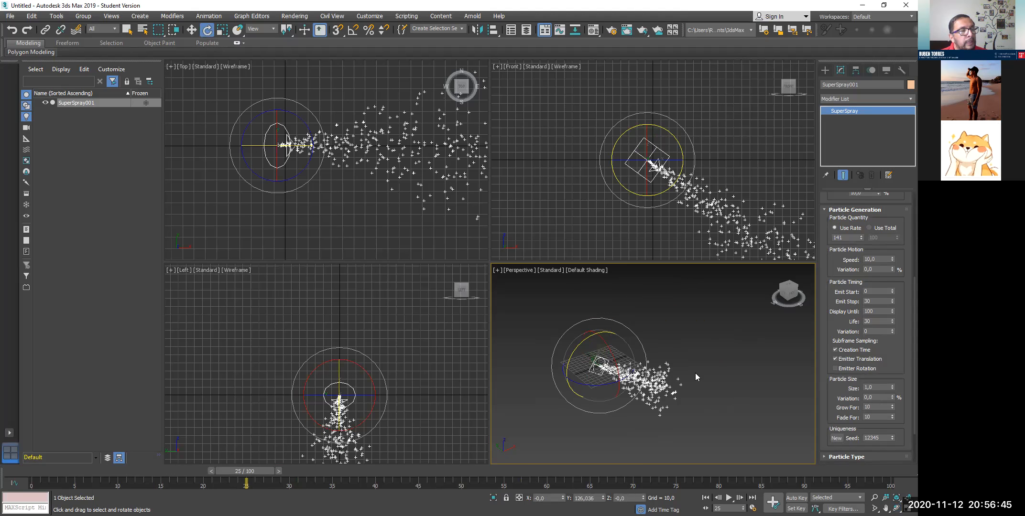
{"action": "scroll", "coordinate": [694, 373], "scroll_direction": "up", "scroll_amount": 2}
{"action": "scroll", "coordinate": [695, 374], "scroll_direction": "down", "scroll_amount": 2}
{"action": "key", "text": "ctrl+r"}
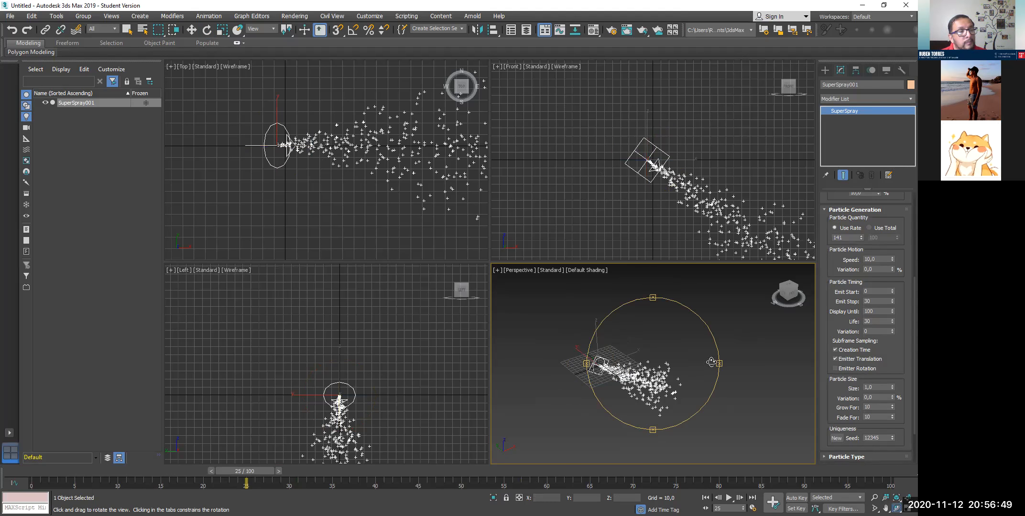
{"action": "mouse_move", "coordinate": [715, 363]}
{"action": "left_mouse_down"}
{"action": "mouse_move", "coordinate": [688, 371]}
{"action": "mouse_move", "coordinate": [653, 233]}
{"action": "left_mouse_up"}
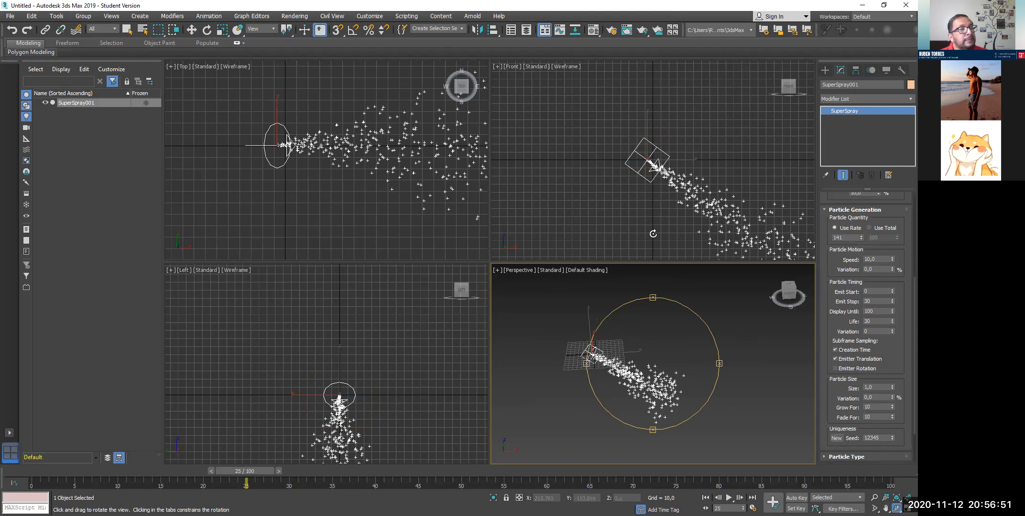
- Move the emitter in the Front view up and away from the origin, to about X -112, Z 78
{"action": "left_click", "coordinate": [192, 30]}
{"action": "right_click", "coordinate": [587, 127]}
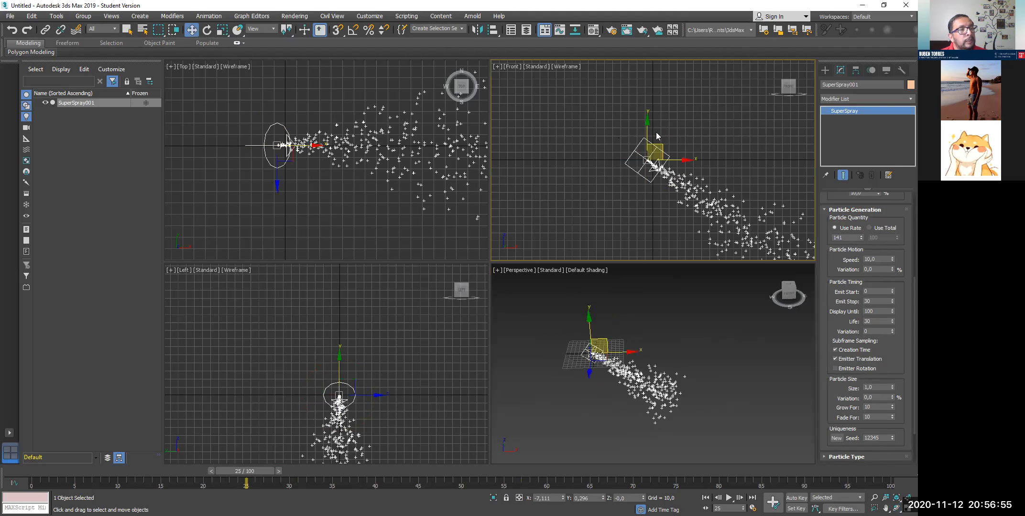
{"action": "left_click_drag", "start_coordinate": [644, 135], "coordinate": [591, 99]}
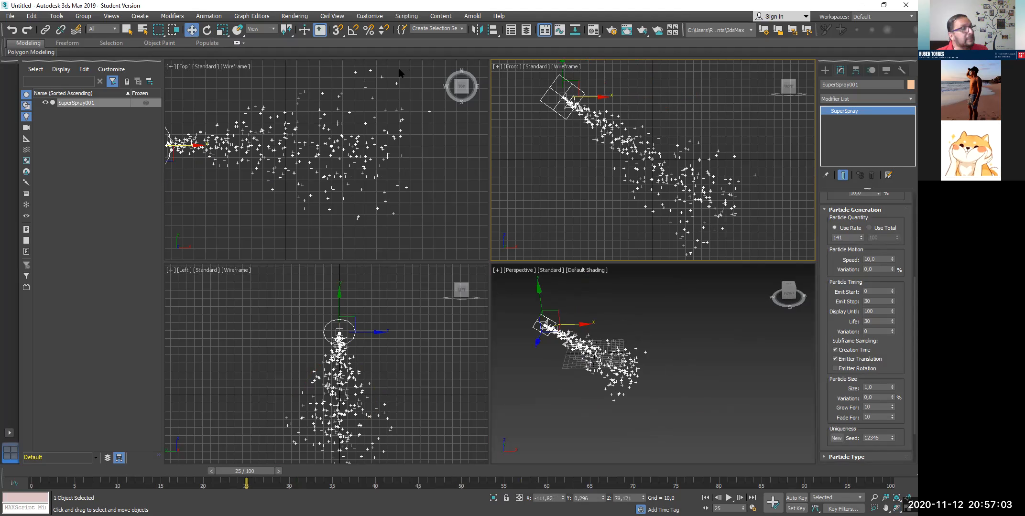
- Return to frame 0 and create a plane about 142 long and 299 wide in the Top view, below the emitter's spray path
{"action": "left_click", "coordinate": [824, 71]}
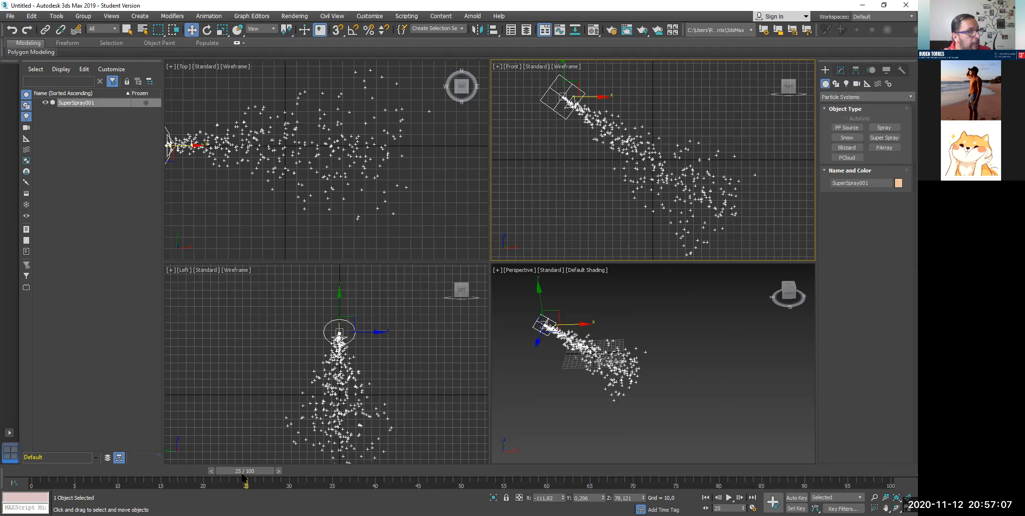
{"action": "left_click_drag", "start_coordinate": [241, 470], "coordinate": [41, 470]}
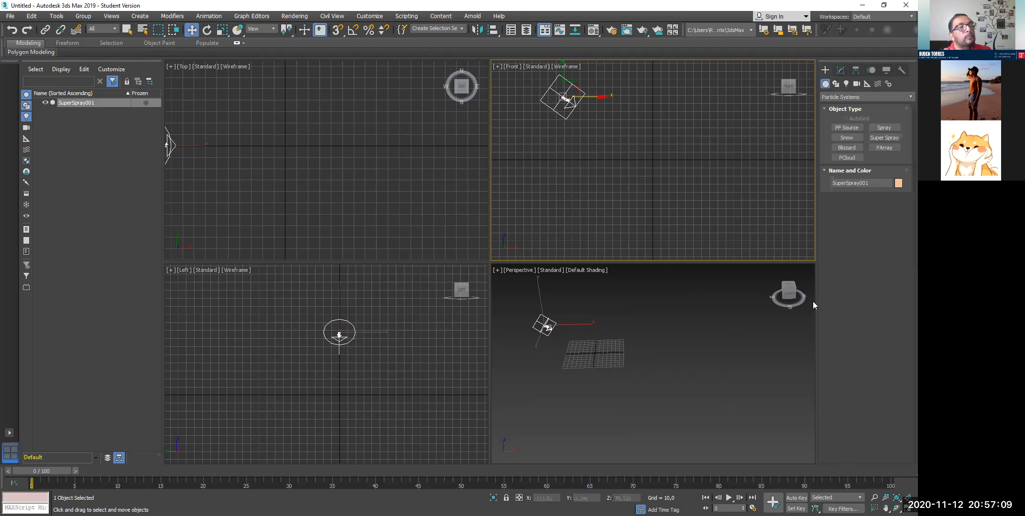
{"action": "left_click", "coordinate": [844, 97]}
{"action": "left_click", "coordinate": [844, 106]}
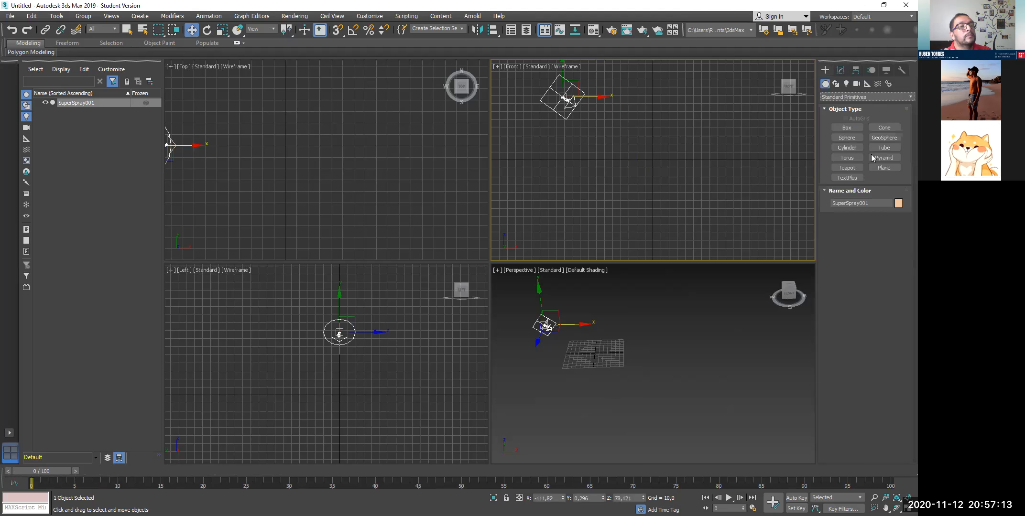
{"action": "left_click", "coordinate": [883, 168]}
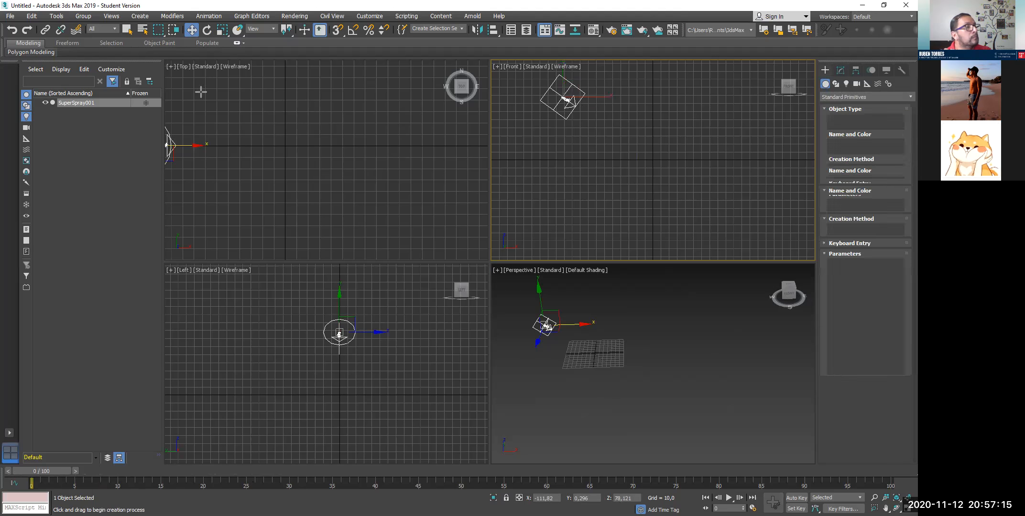
{"action": "left_click_drag", "start_coordinate": [181, 84], "coordinate": [520, 244]}
{"action": "left_click_drag", "start_coordinate": [523, 243], "coordinate": [584, 241]}
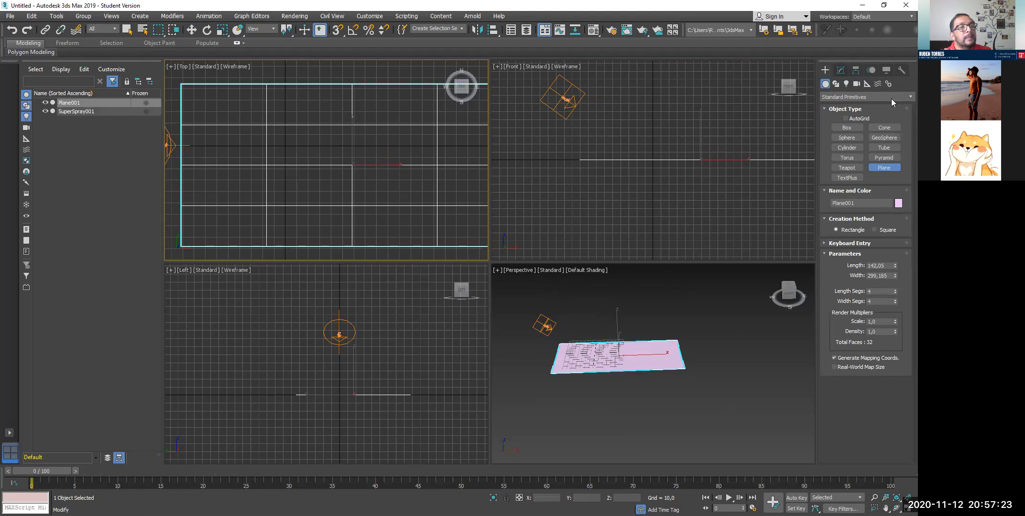
- Change the plane's object color to blue from the 3ds Max palette
{"action": "key", "text": "w"}
{"action": "left_click", "coordinate": [910, 85]}
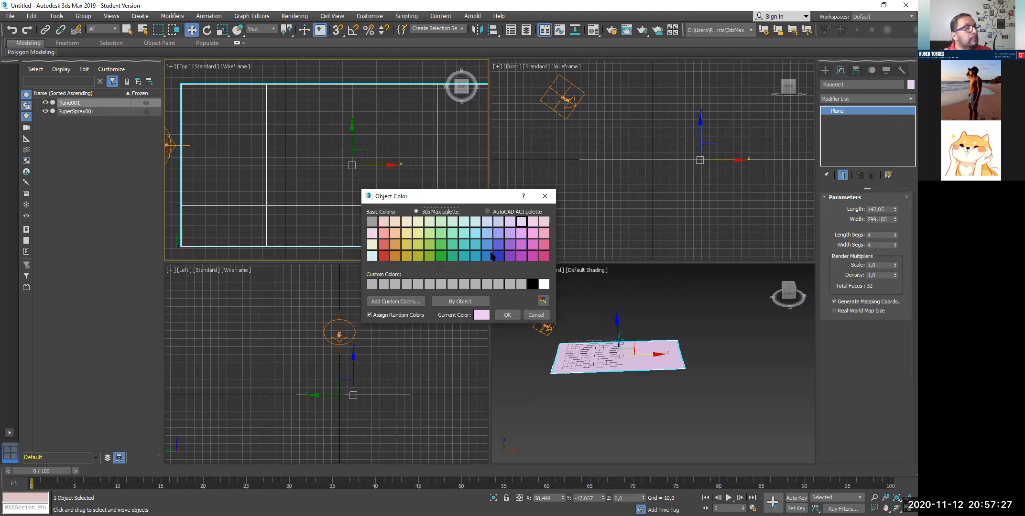
{"action": "left_click", "coordinate": [486, 256]}
{"action": "left_click", "coordinate": [507, 315]}
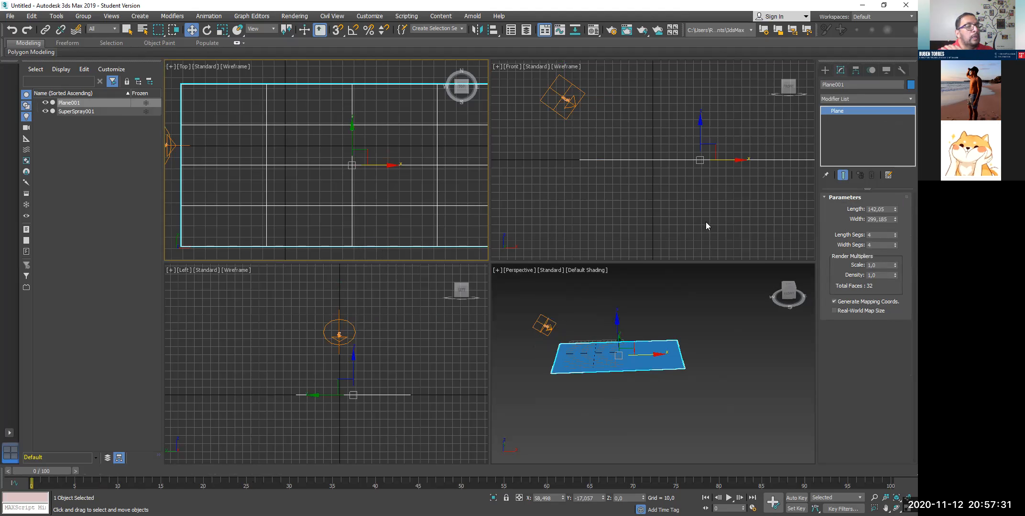
- Scrub the timeline from frame 0 past frame 10 to check the spray against the plane, and return to frame 0
{"action": "middle_click_drag", "start_coordinate": [649, 206], "coordinate": [646, 231]}
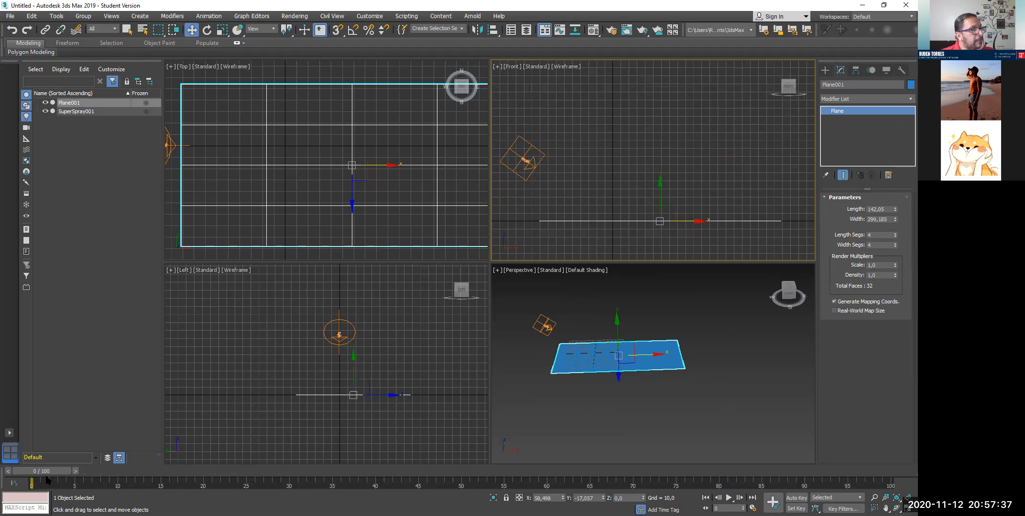
{"action": "left_click_drag", "start_coordinate": [72, 474], "coordinate": [120, 483]}
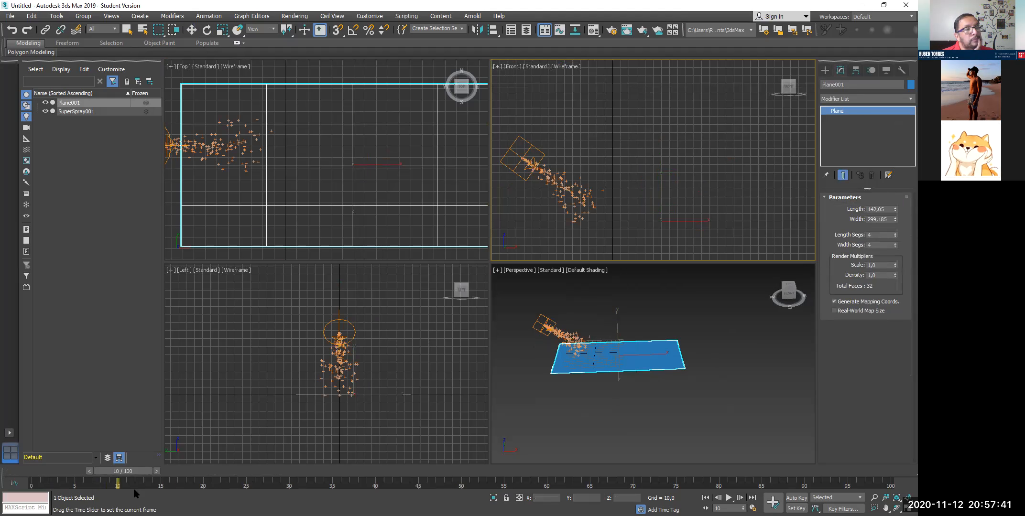
{"action": "left_click_drag", "start_coordinate": [149, 490], "coordinate": [1, 492]}
{"action": "key", "text": "w"}
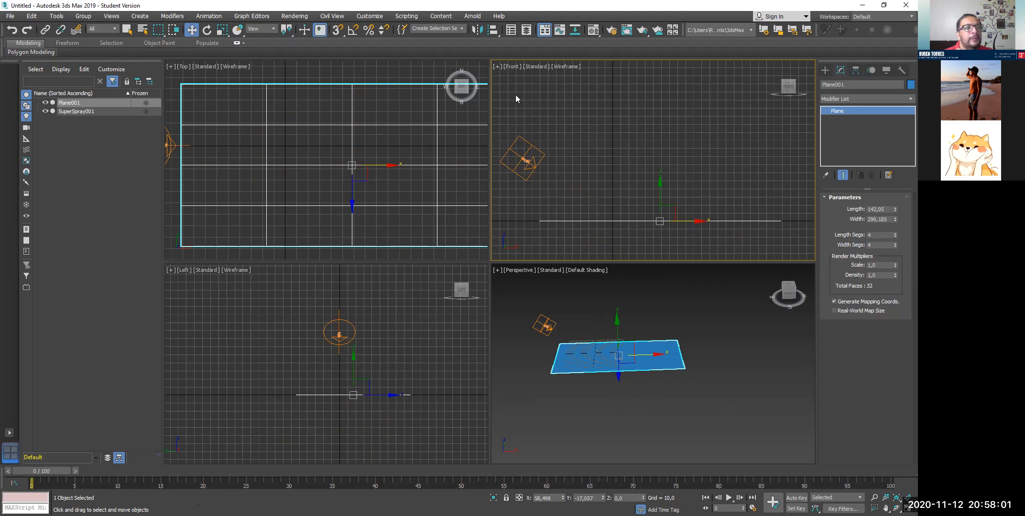
- Create a UDeflector space warp with an icon size of about 262 in the Top view, starting at the plane's upper-left corner
{"action": "left_click", "coordinate": [820, 73]}
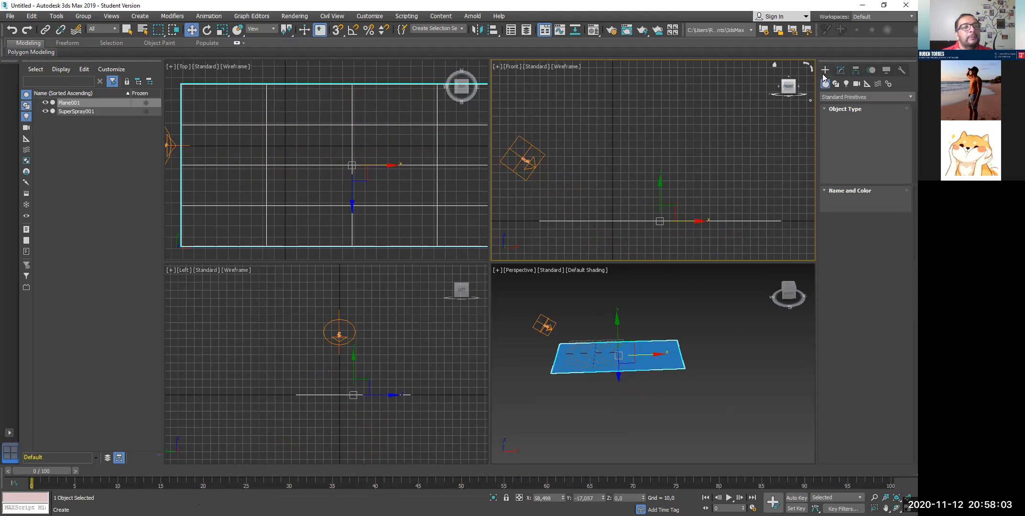
{"action": "left_click", "coordinate": [878, 85]}
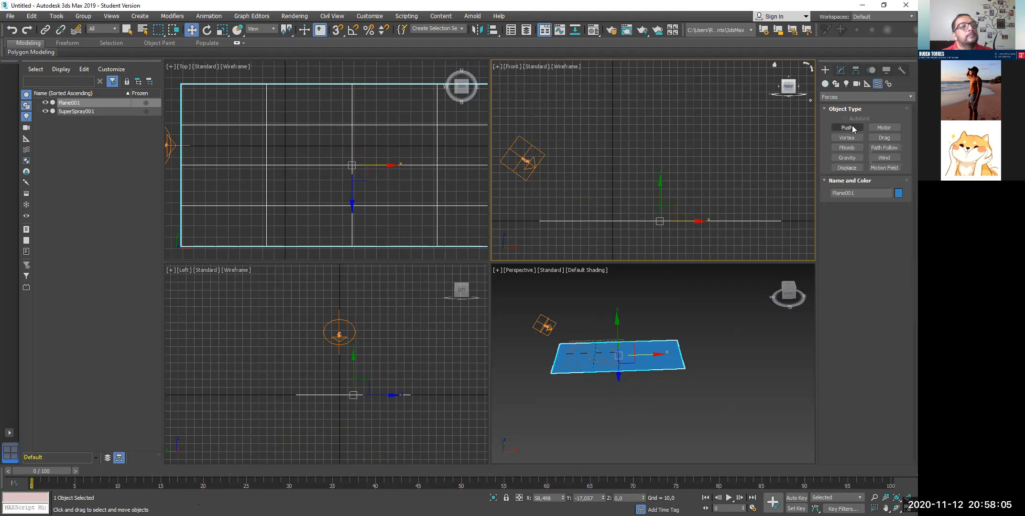
{"action": "left_click", "coordinate": [848, 98]}
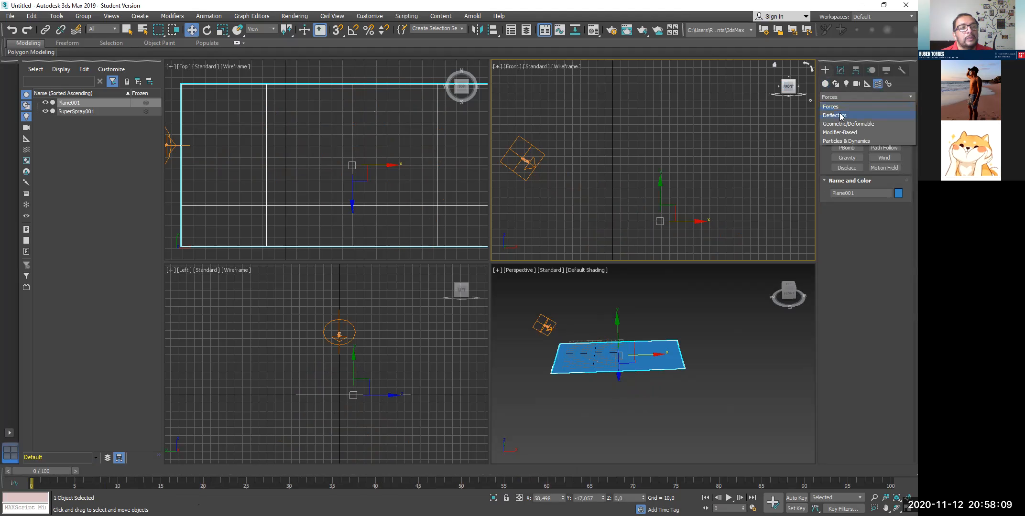
{"action": "left_click", "coordinate": [840, 116]}
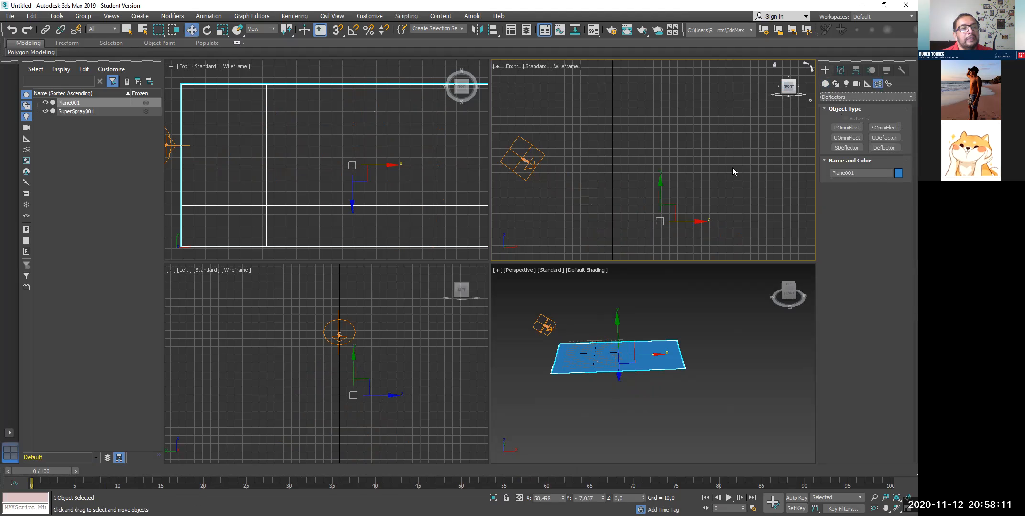
{"action": "left_click", "coordinate": [884, 138]}
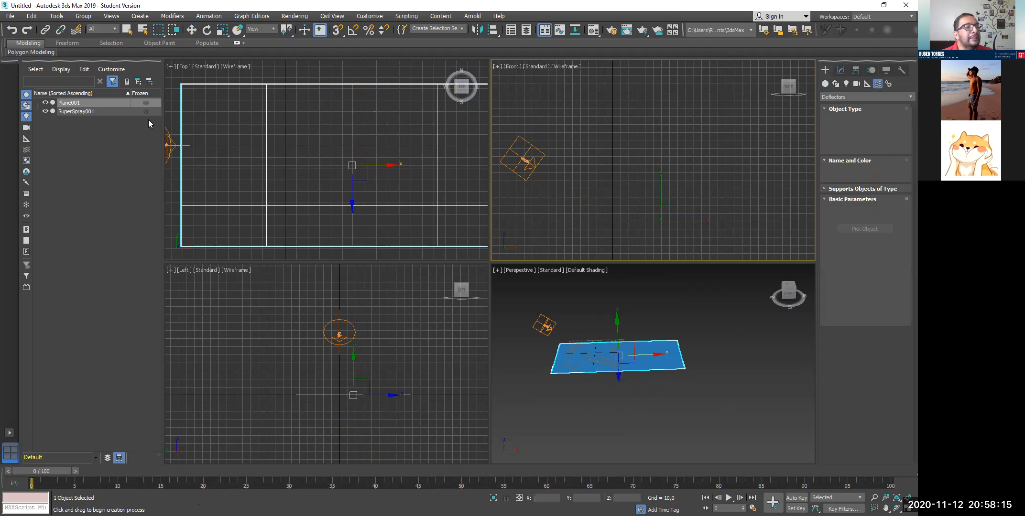
{"action": "left_click_drag", "start_coordinate": [175, 79], "coordinate": [474, 253]}
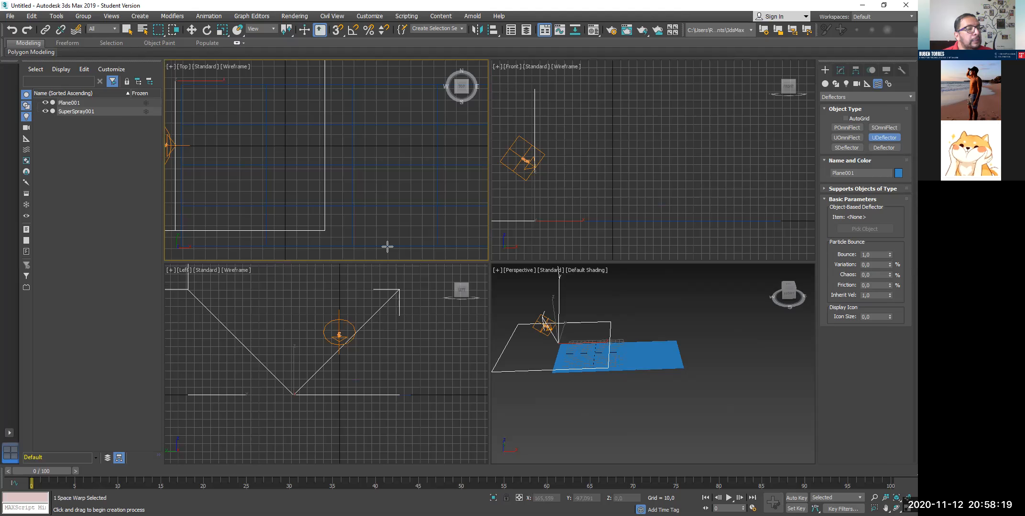
- Move the UDeflector along X in the Front view to about X 49, over the plane
{"action": "left_click", "coordinate": [191, 30]}
{"action": "left_click_drag", "start_coordinate": [550, 222], "coordinate": [668, 228]}
{"action": "scroll", "coordinate": [605, 218], "scroll_direction": "down", "scroll_amount": 5}
{"action": "scroll", "coordinate": [605, 218], "scroll_direction": "up", "scroll_amount": 5}
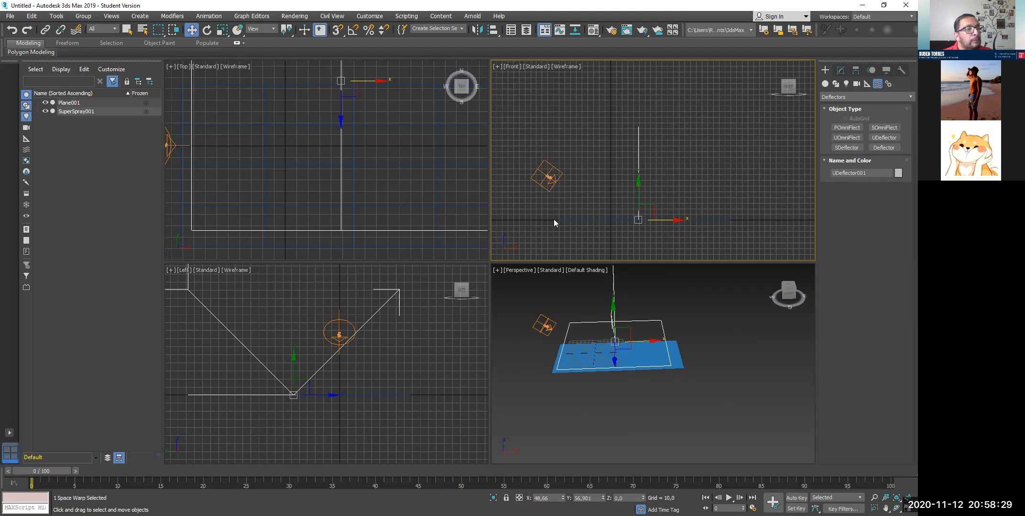
- Advance the timeline to frame 4 and bind the Super Spray to the UDeflector space warp
{"action": "left_click_drag", "start_coordinate": [60, 475], "coordinate": [31, 484]}
{"action": "key", "text": "w"}
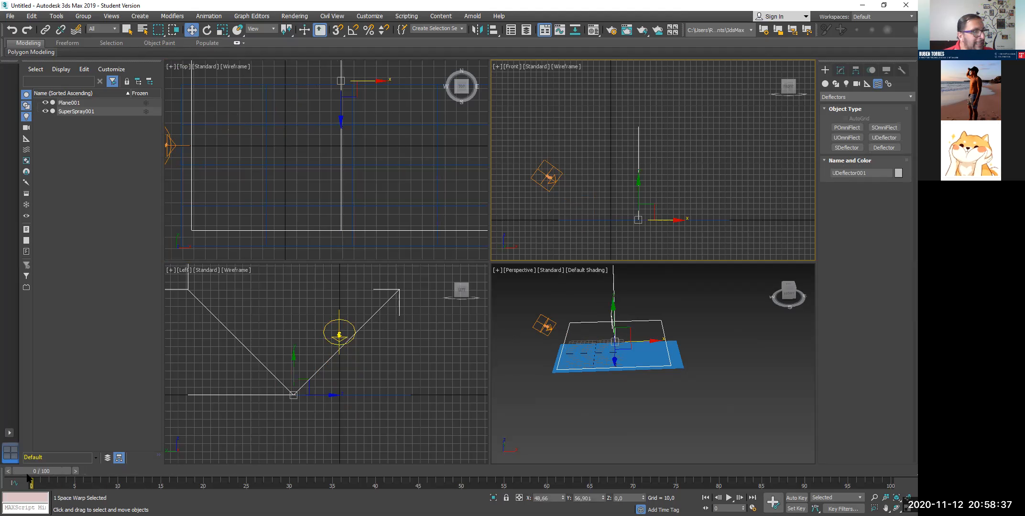
{"action": "left_click_drag", "start_coordinate": [31, 469], "coordinate": [64, 473]}
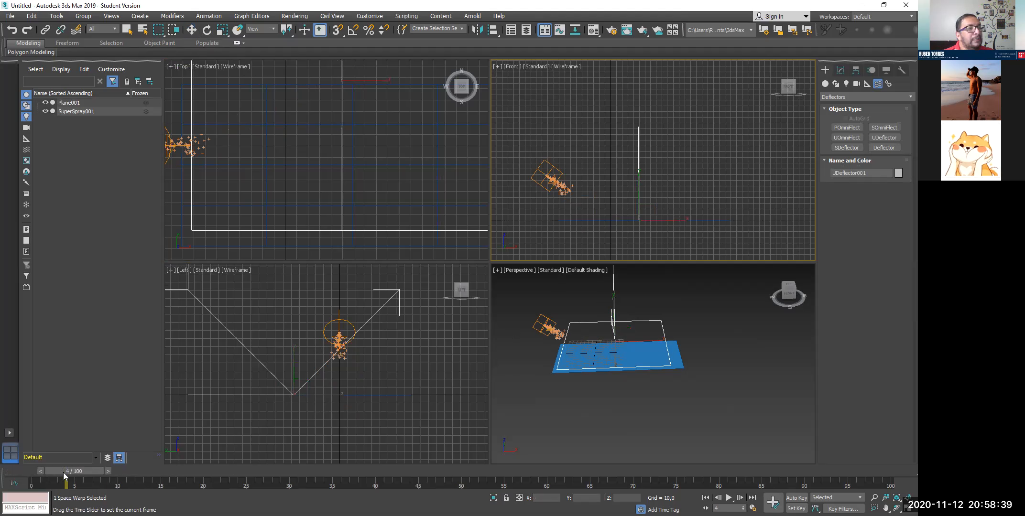
{"action": "key", "text": "w"}
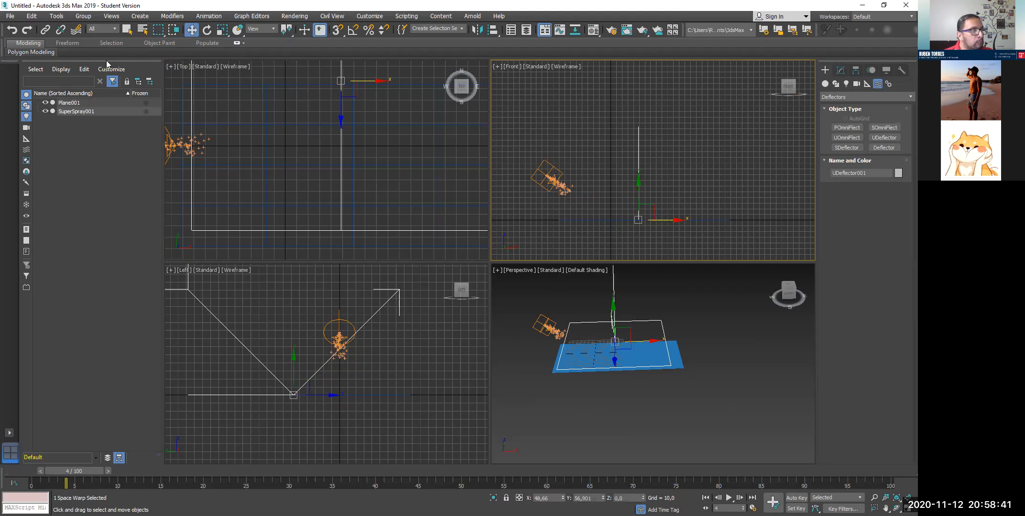
{"action": "left_click", "coordinate": [80, 30]}
{"action": "left_click_drag", "start_coordinate": [553, 335], "coordinate": [606, 327]}
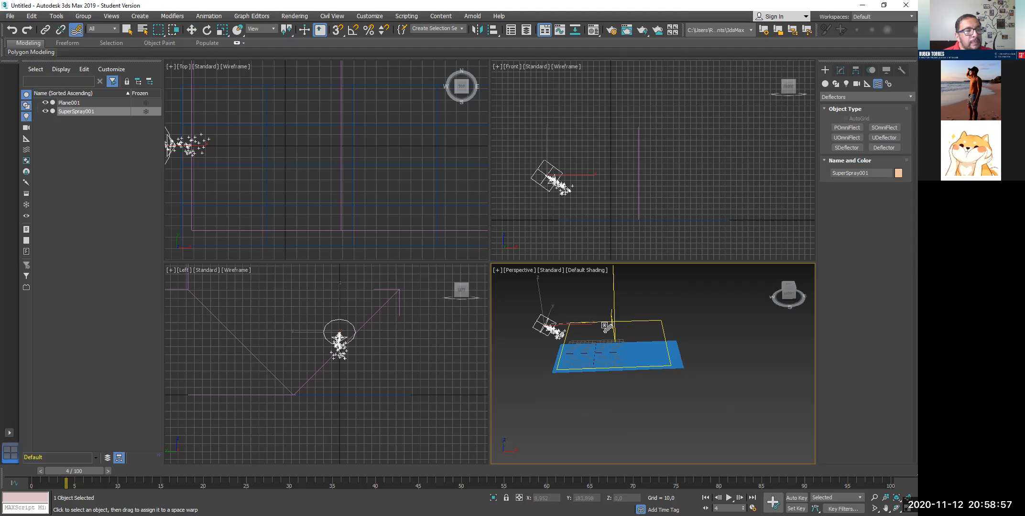
{"action": "left_click_drag", "start_coordinate": [606, 326], "coordinate": [606, 327]}
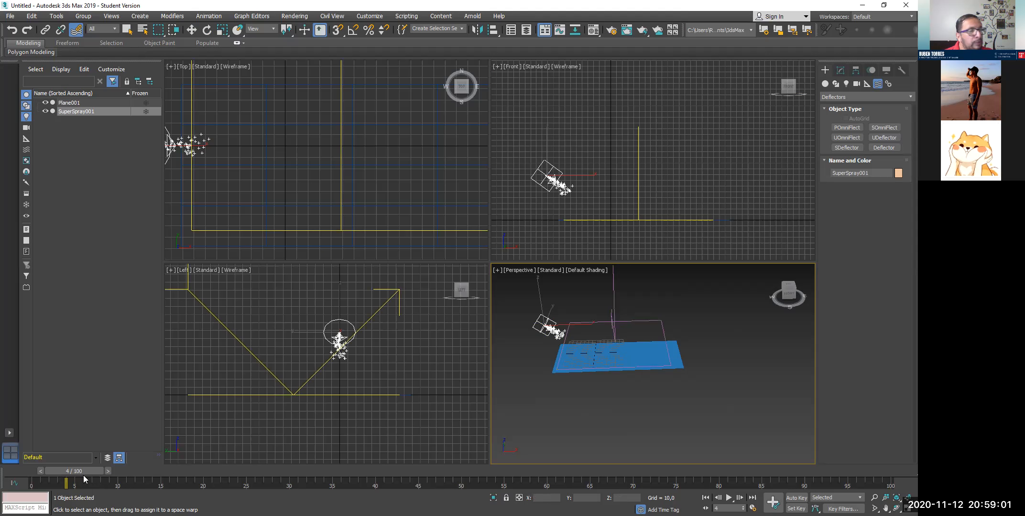
- Preview the spray around frame 9, bind the Super Spray to the UDeflector again, and scrub back to frame 1
{"action": "left_click_drag", "start_coordinate": [85, 472], "coordinate": [203, 480]}
{"action": "mouse_move", "coordinate": [133, 484]}
{"action": "left_mouse_down"}
{"action": "mouse_move", "coordinate": [228, 493]}
{"action": "mouse_move", "coordinate": [125, 484]}
{"action": "left_mouse_up"}
{"action": "scroll", "coordinate": [228, 399], "scroll_direction": "down", "scroll_amount": 6}
{"action": "scroll", "coordinate": [228, 399], "scroll_direction": "up", "scroll_amount": 6}
{"action": "middle_click", "coordinate": [223, 380]}
{"action": "left_click", "coordinate": [636, 315]}
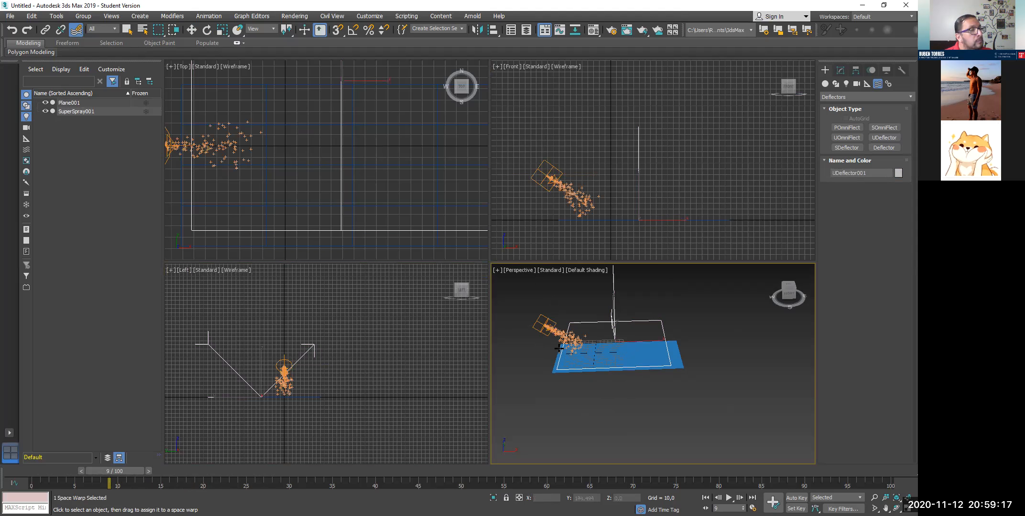
{"action": "left_click_drag", "start_coordinate": [562, 334], "coordinate": [563, 335]}
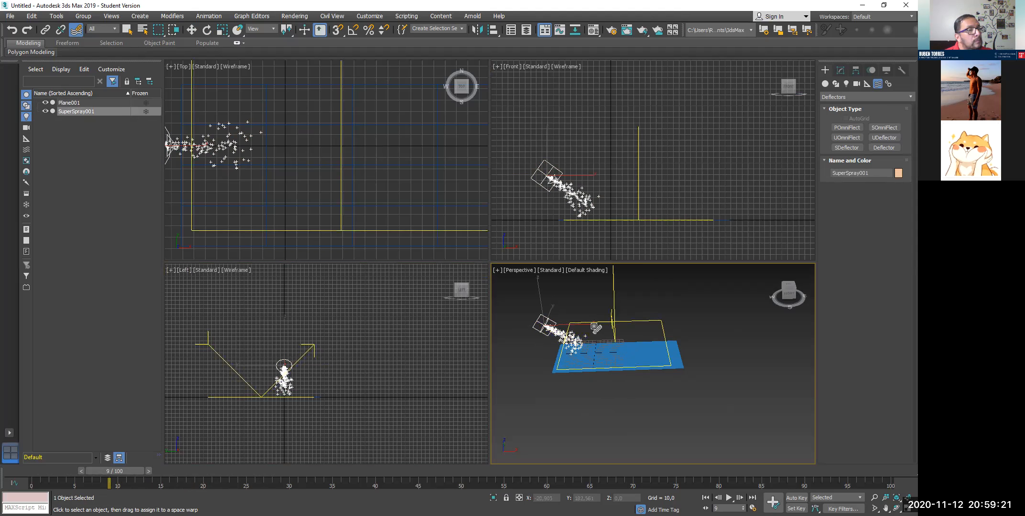
{"action": "mouse_move", "coordinate": [132, 472]}
{"action": "left_mouse_down"}
{"action": "mouse_move", "coordinate": [182, 473]}
{"action": "mouse_move", "coordinate": [60, 469]}
{"action": "left_mouse_up"}
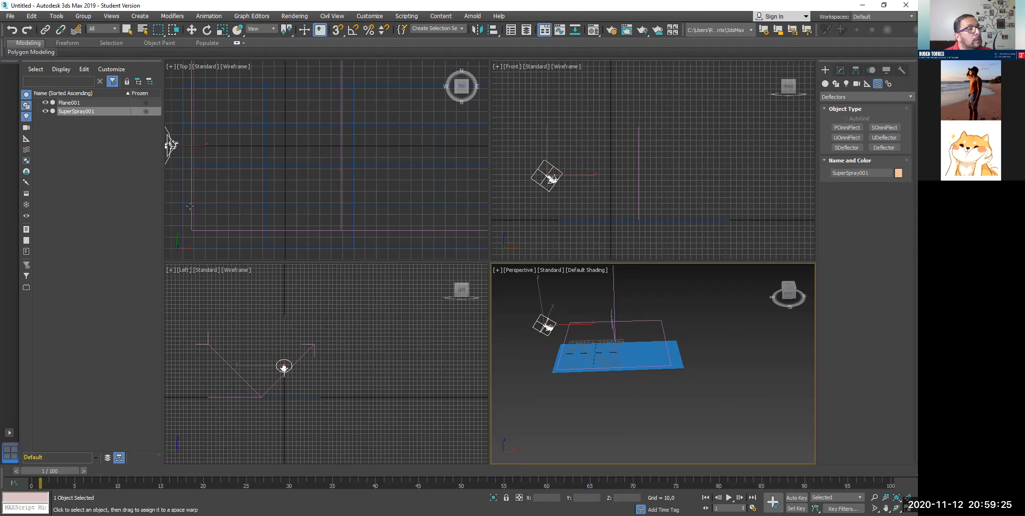
- Move the UDeflector along Y in the Top view to about Y -24, over the plane, and return to frame 0
{"action": "scroll", "coordinate": [228, 164], "scroll_direction": "down", "scroll_amount": 5}
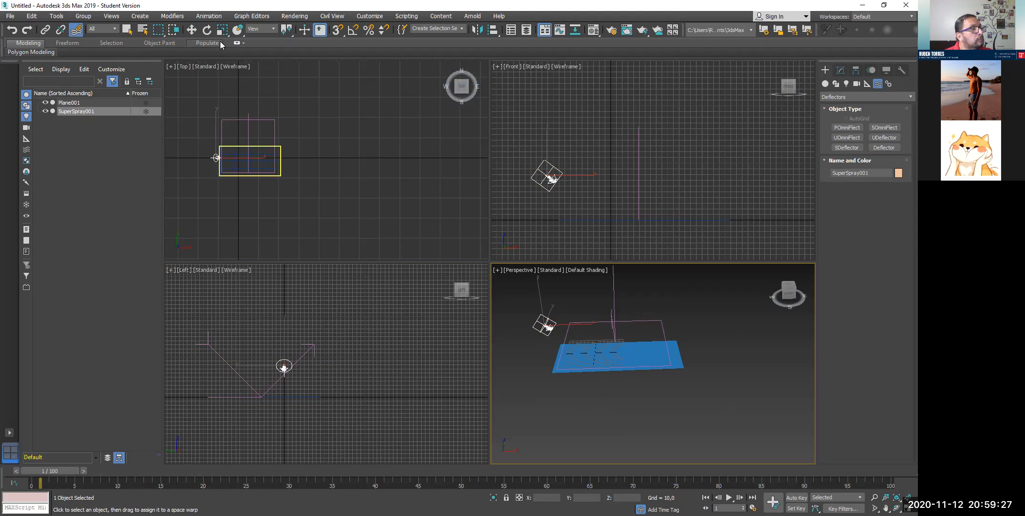
{"action": "left_click", "coordinate": [191, 30]}
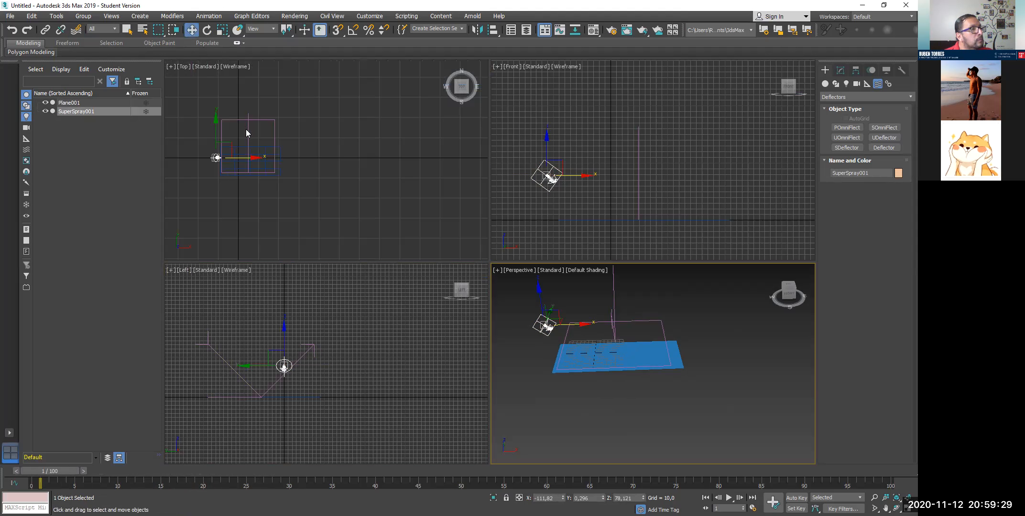
{"action": "left_click_drag", "start_coordinate": [246, 119], "coordinate": [245, 136]}
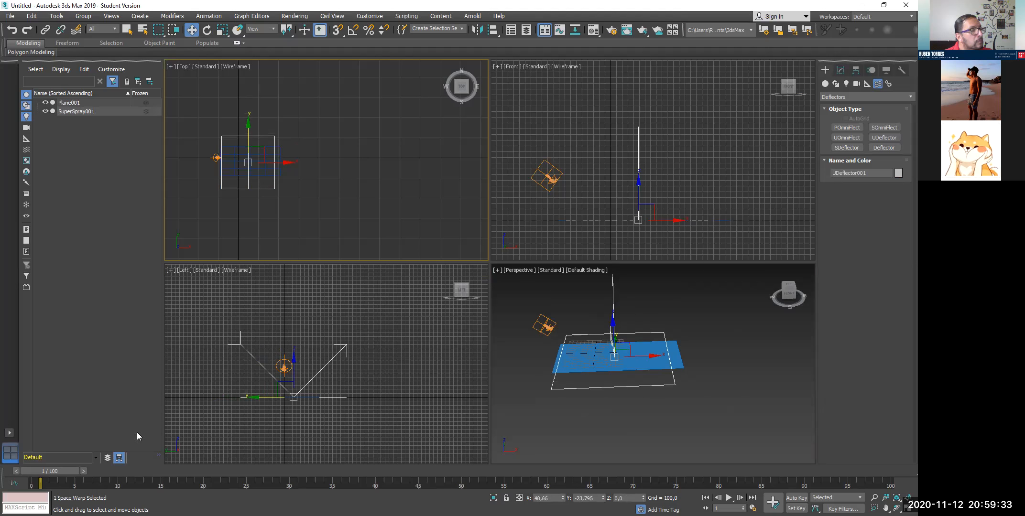
{"action": "left_click_drag", "start_coordinate": [46, 472], "coordinate": [32, 488]}
{"action": "key", "text": "w"}
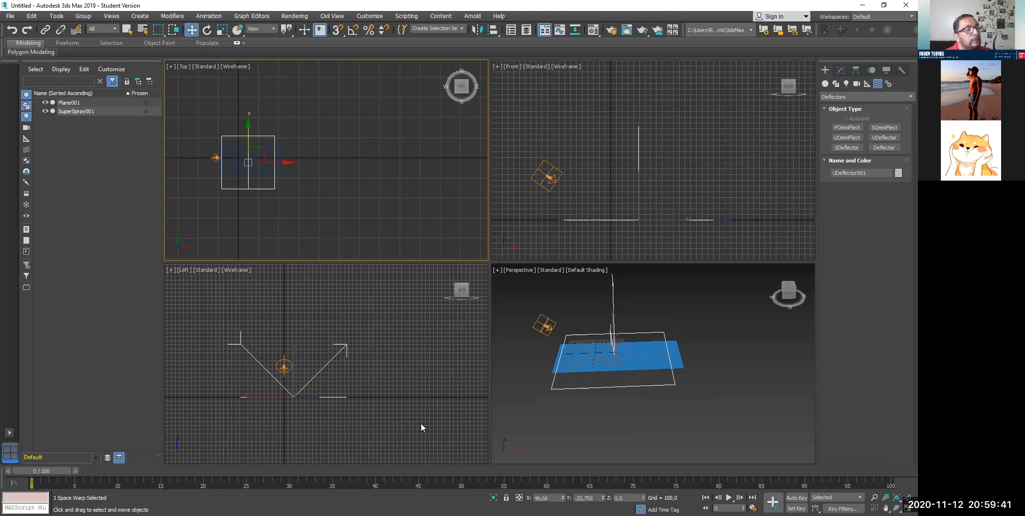
- Check the UDeflector's parameters and delete the duplicate UDeflector binding from the Super Spray's modifier stack
{"action": "left_click", "coordinate": [567, 386]}
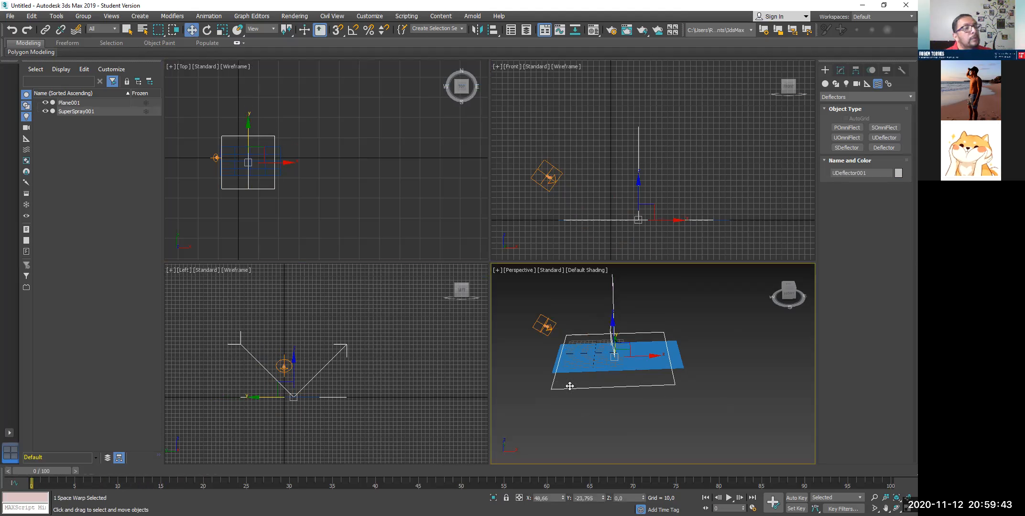
{"action": "left_click", "coordinate": [840, 70]}
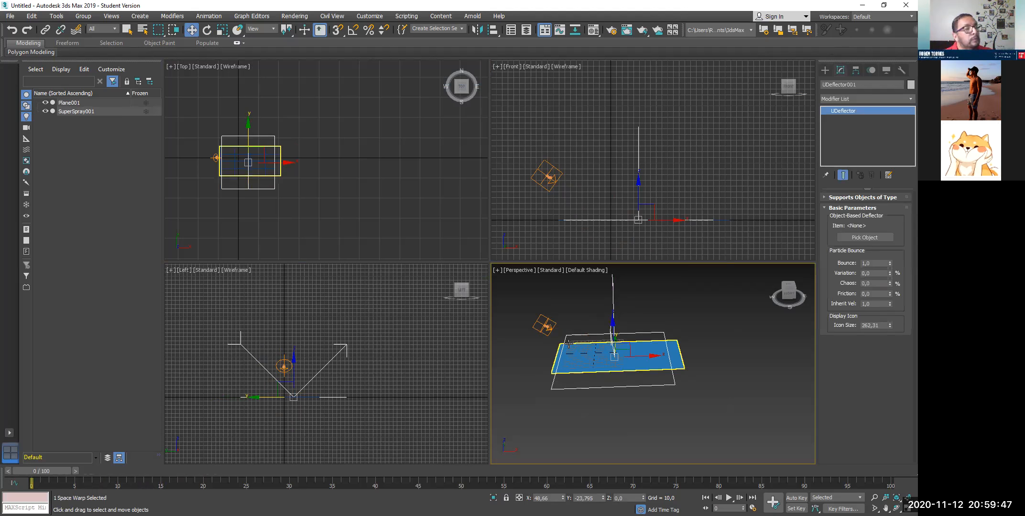
{"action": "left_click", "coordinate": [547, 327]}
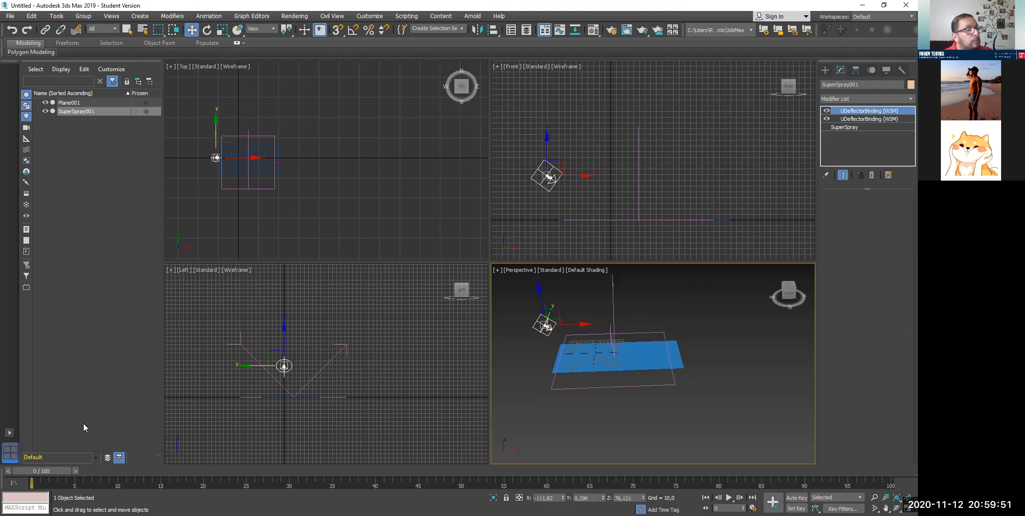
{"action": "right_click", "coordinate": [839, 120]}
{"action": "left_click", "coordinate": [812, 134]}
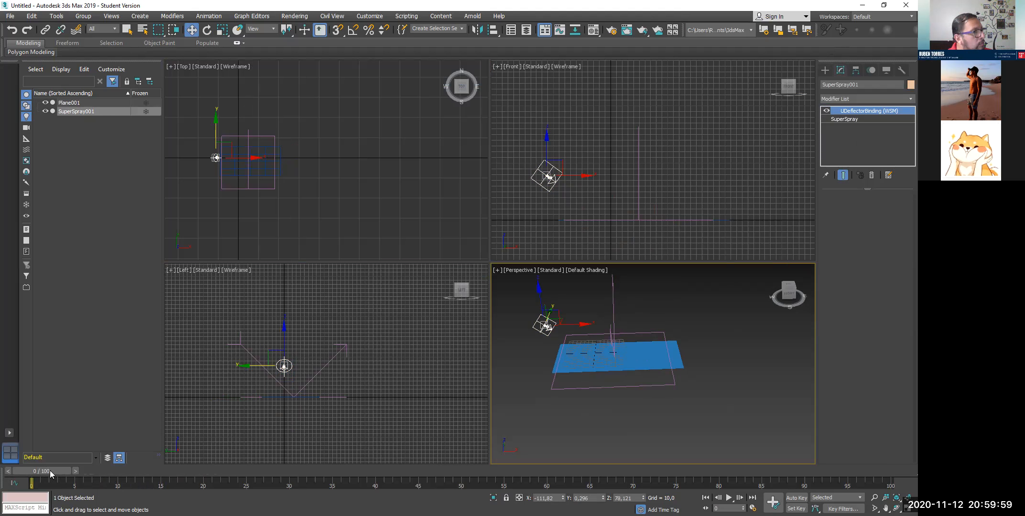
- Scrub the timeline to preview the spray, stopping at frame 6, and delete the UDeflector
{"action": "left_click", "coordinate": [117, 481]}
{"action": "mouse_move", "coordinate": [117, 482]}
{"action": "left_mouse_down"}
{"action": "mouse_move", "coordinate": [255, 482]}
{"action": "mouse_move", "coordinate": [117, 483]}
{"action": "left_mouse_up"}
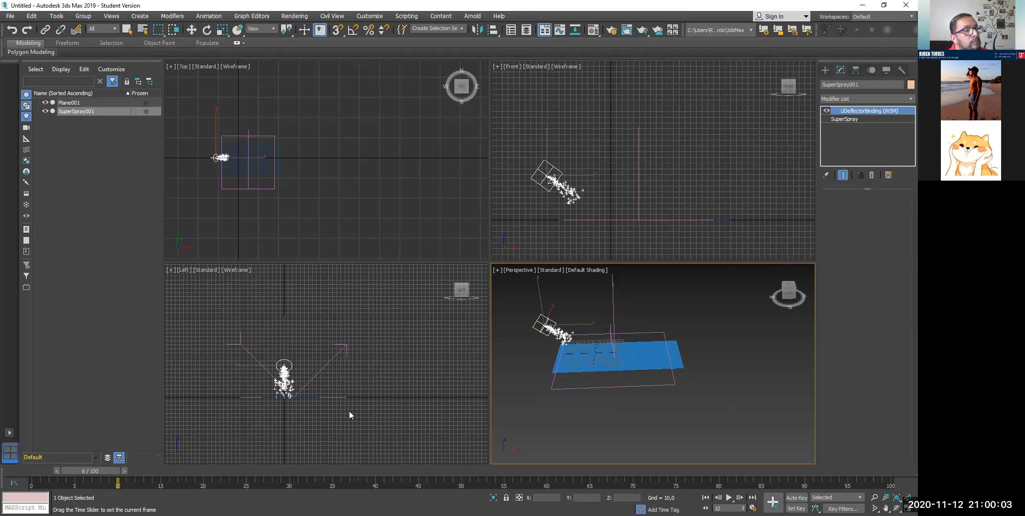
{"action": "key", "text": "w"}
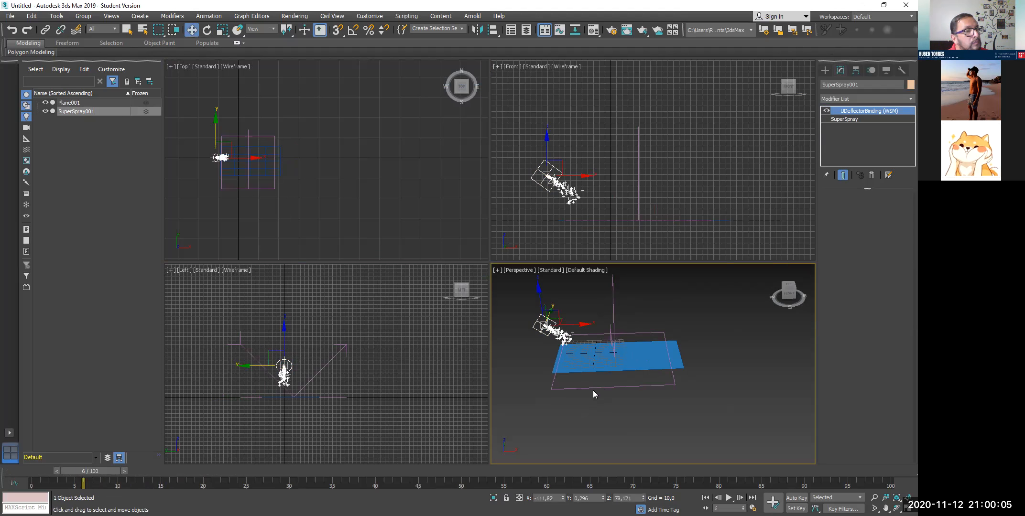
{"action": "left_click", "coordinate": [593, 385]}
{"action": "left_click", "coordinate": [593, 386]}
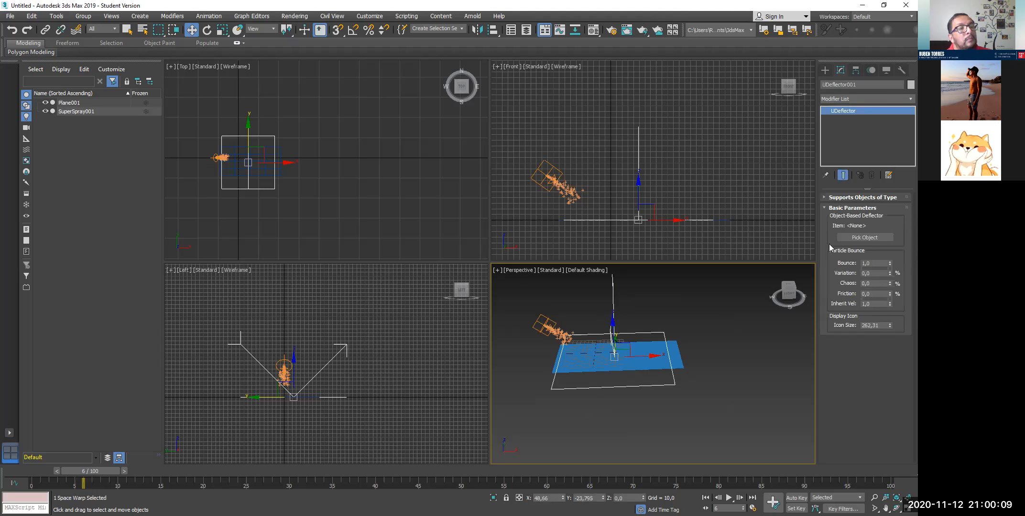
{"action": "left_click", "coordinate": [662, 298]}
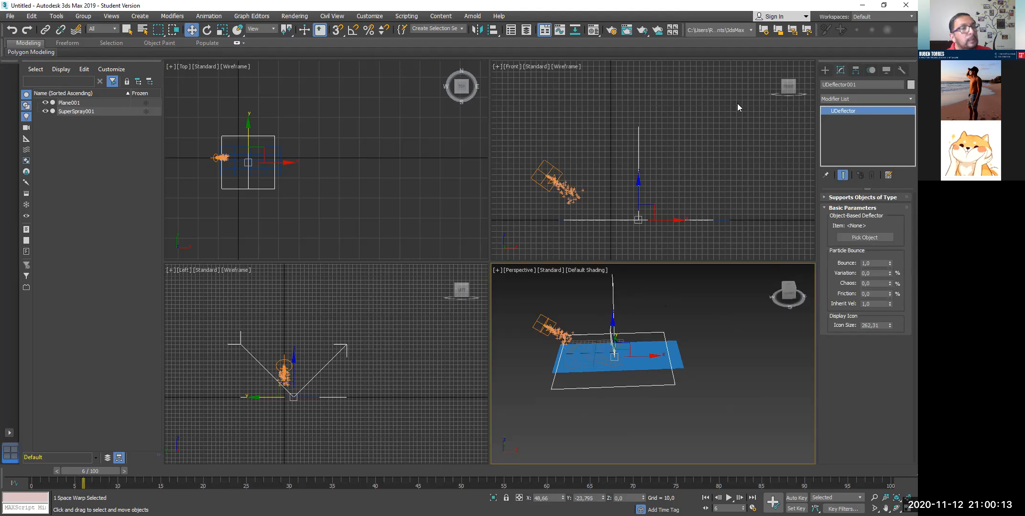
- Create a Deflector space warp about 569 wide and 507 long in the Top view and bind the Super Spray to it
{"action": "left_click", "coordinate": [822, 70]}
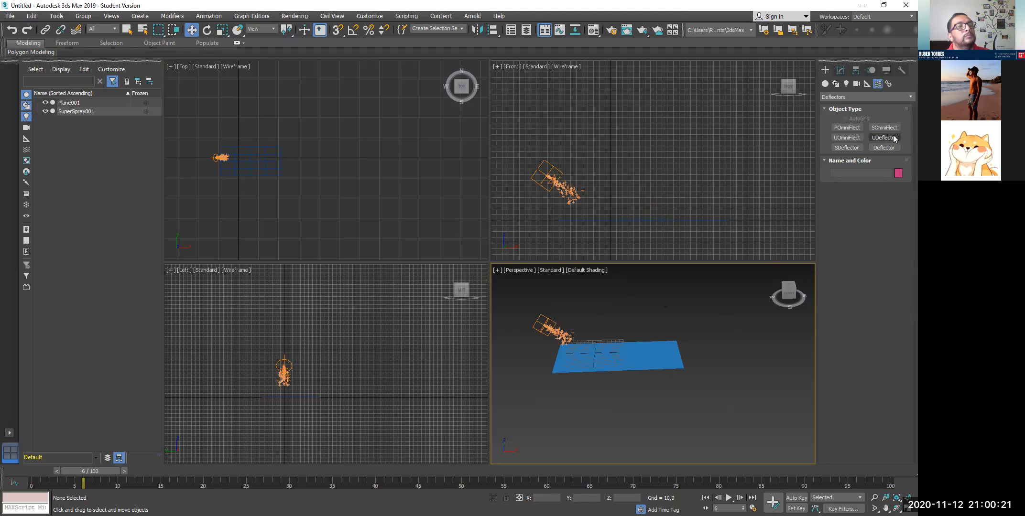
{"action": "left_click", "coordinate": [884, 148]}
{"action": "left_click", "coordinate": [228, 114]}
{"action": "left_click_drag", "start_coordinate": [391, 266], "coordinate": [342, 218]}
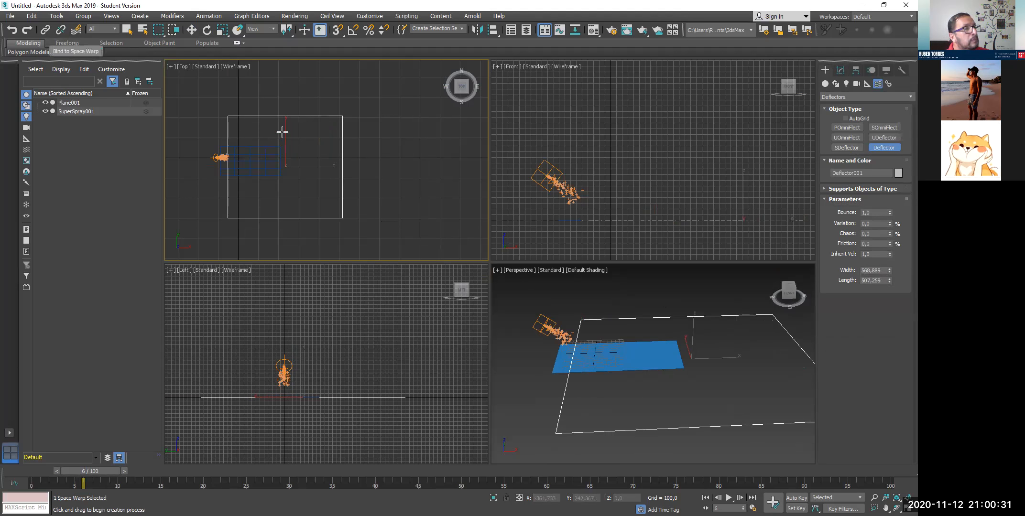
{"action": "left_click", "coordinate": [76, 30]}
{"action": "left_click_drag", "start_coordinate": [558, 185], "coordinate": [591, 222]}
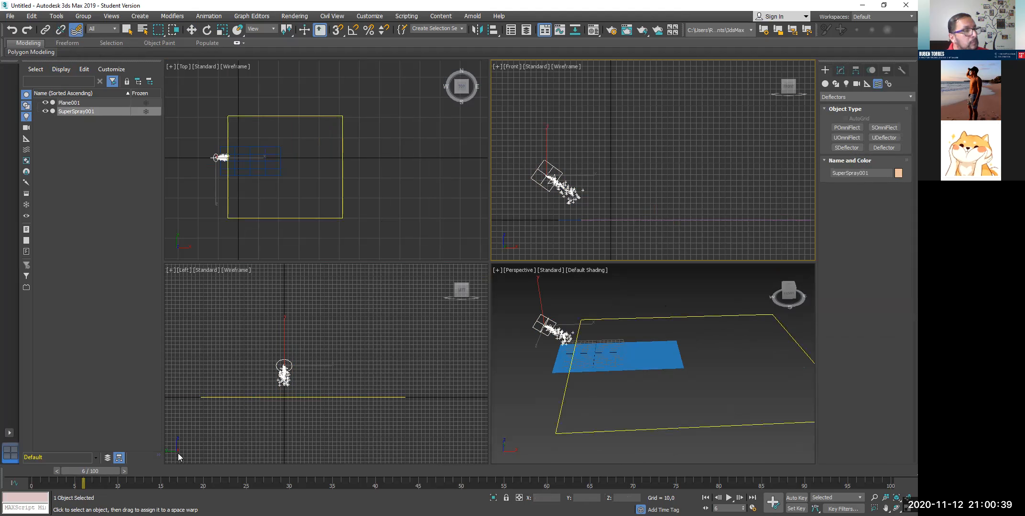
- Scrub the timeline to preview the spray, and move the Deflector along X to about 168 so it covers the plane
{"action": "mouse_move", "coordinate": [106, 476]}
{"action": "left_mouse_down"}
{"action": "mouse_move", "coordinate": [258, 491]}
{"action": "mouse_move", "coordinate": [464, 471]}
{"action": "mouse_move", "coordinate": [228, 471]}
{"action": "mouse_move", "coordinate": [406, 472]}
{"action": "mouse_move", "coordinate": [159, 493]}
{"action": "mouse_move", "coordinate": [87, 484]}
{"action": "left_mouse_up"}
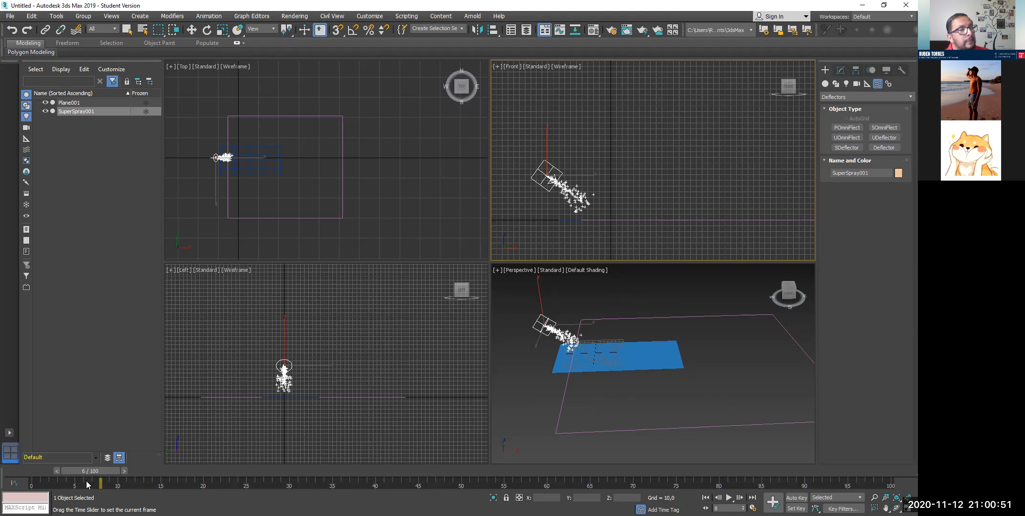
{"action": "key", "text": "ctrl+b"}
{"action": "left_click", "coordinate": [639, 415]}
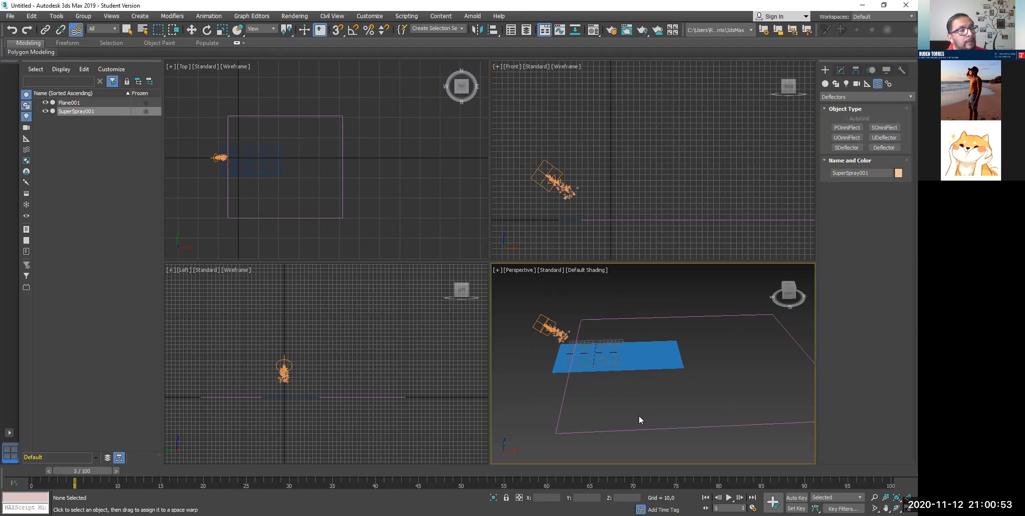
{"action": "left_click", "coordinate": [637, 433]}
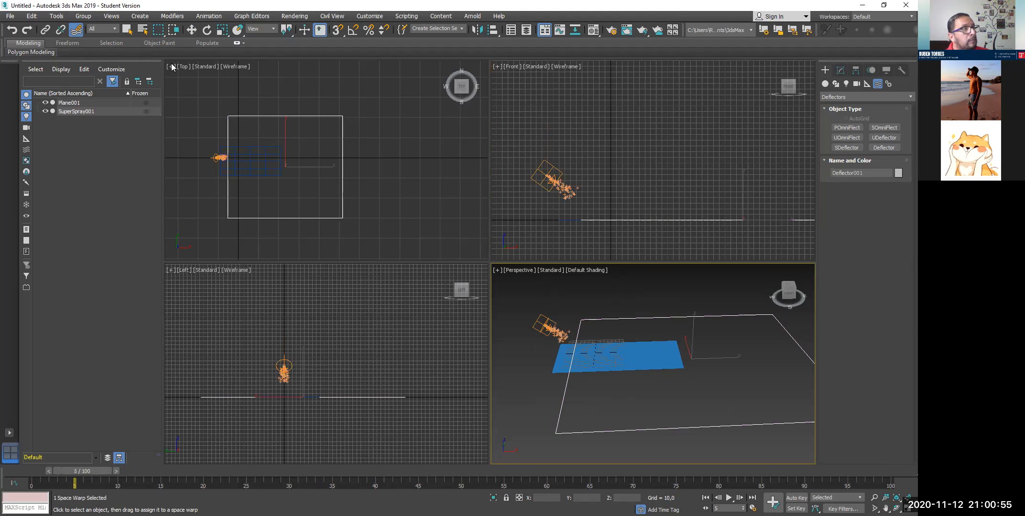
{"action": "left_click", "coordinate": [191, 30]}
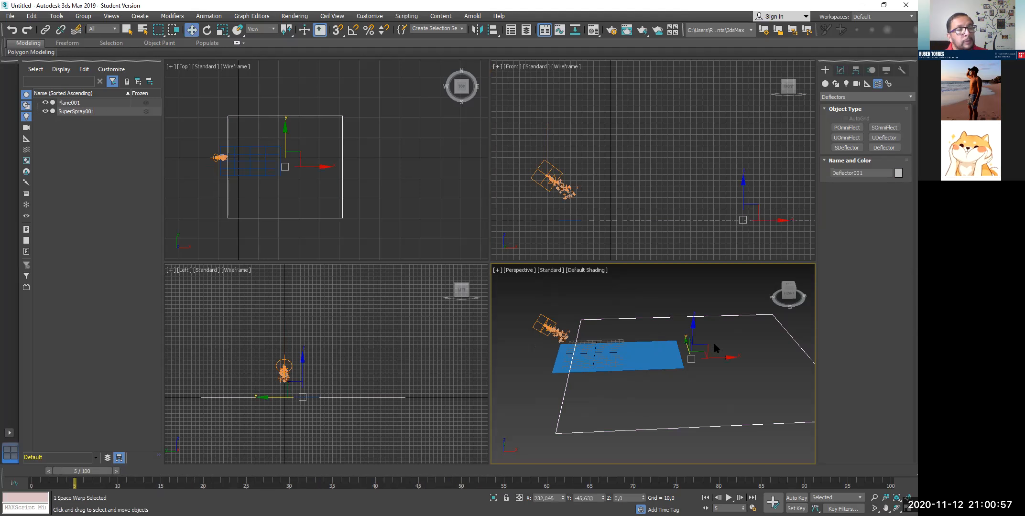
{"action": "left_click_drag", "start_coordinate": [710, 361], "coordinate": [691, 362]}
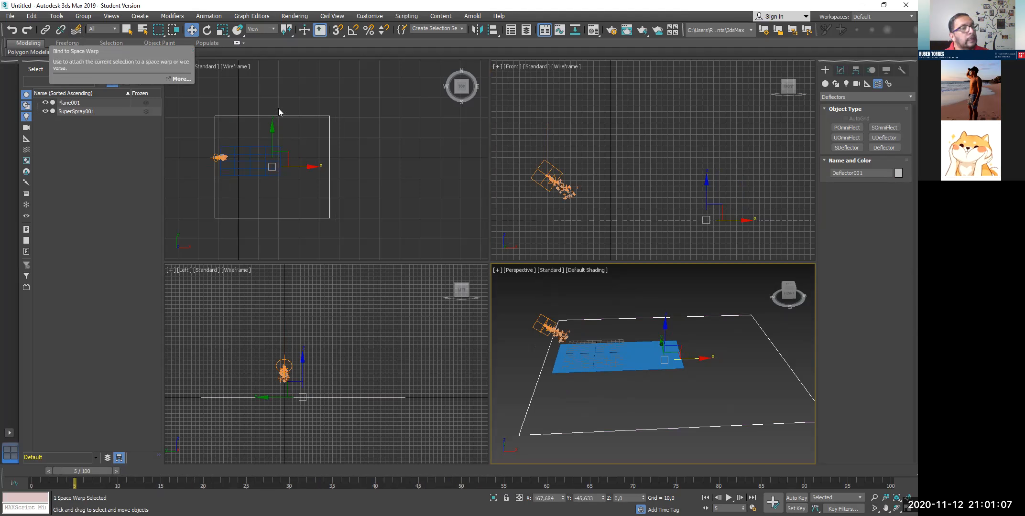
- Delete the leftover UDeflector binding from the Super Spray's modifier stack and return to frame 0
{"action": "left_click", "coordinate": [568, 193]}
{"action": "left_click", "coordinate": [839, 71]}
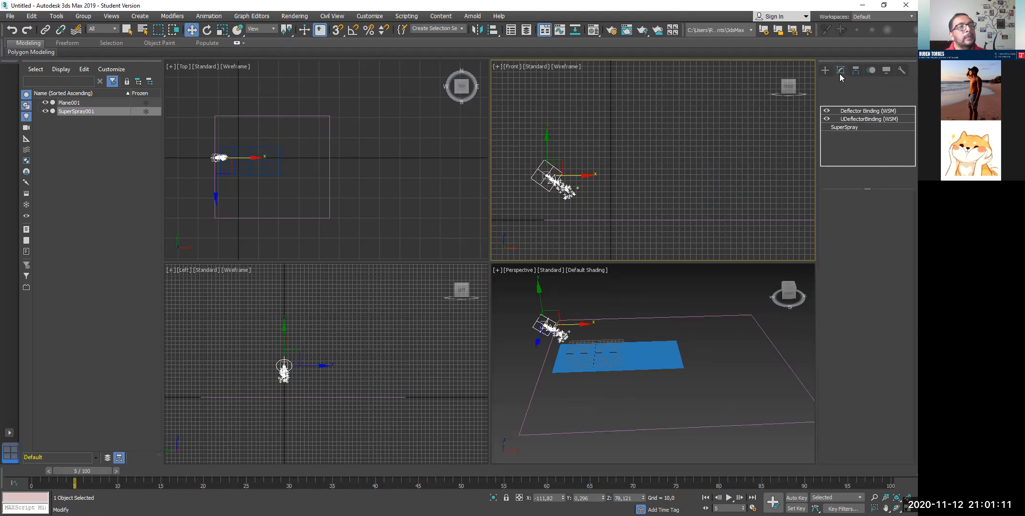
{"action": "left_click", "coordinate": [850, 121]}
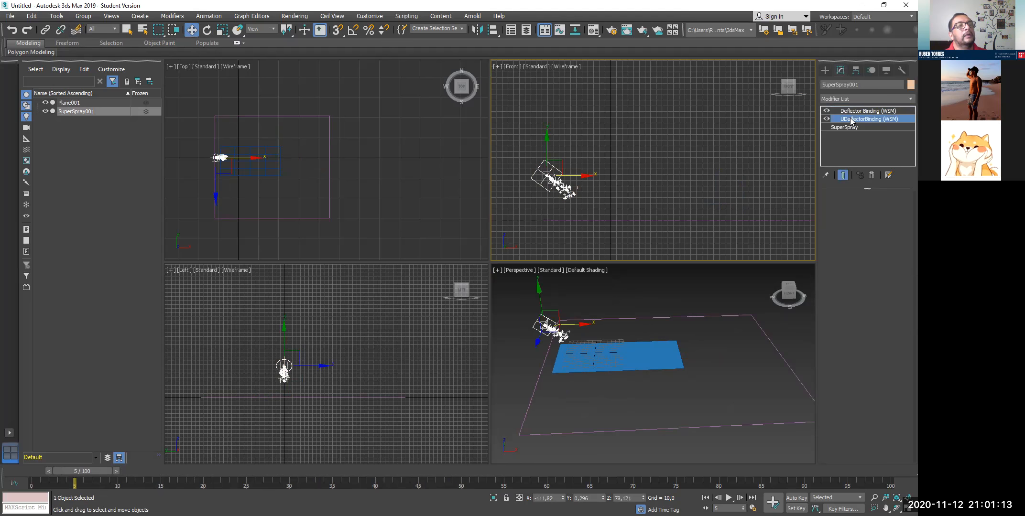
{"action": "right_click", "coordinate": [851, 121]}
{"action": "left_click", "coordinate": [837, 132]}
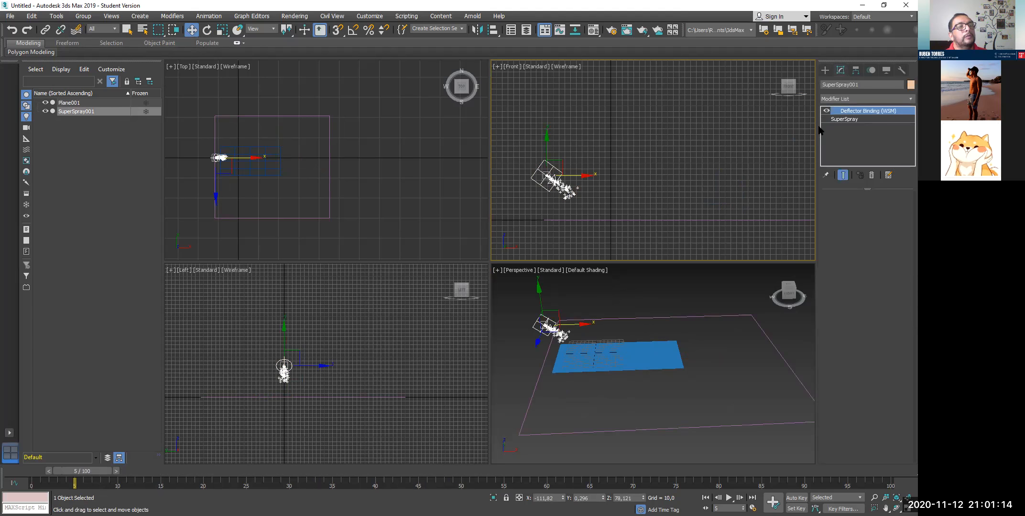
{"action": "left_click", "coordinate": [844, 119]}
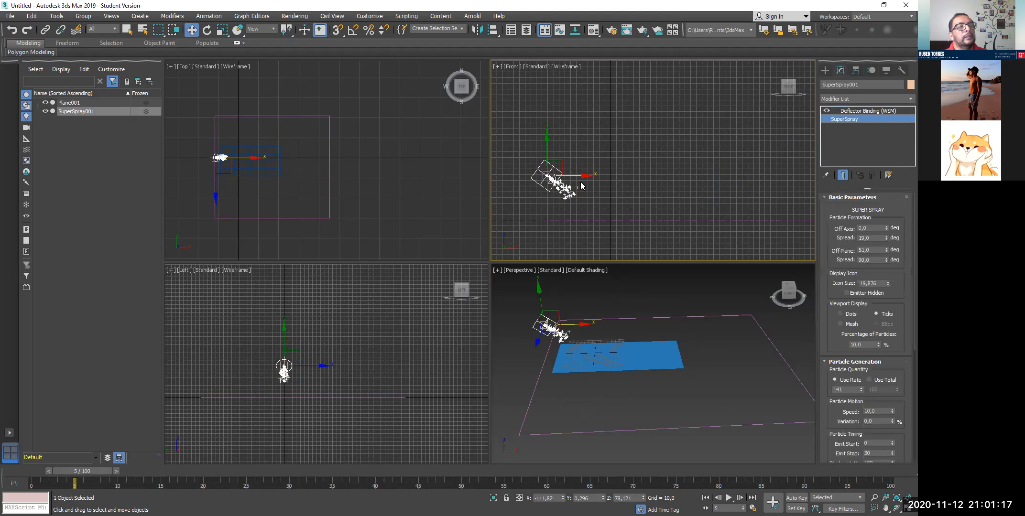
{"action": "left_click_drag", "start_coordinate": [104, 471], "coordinate": [29, 480]}
{"action": "key", "text": "w"}
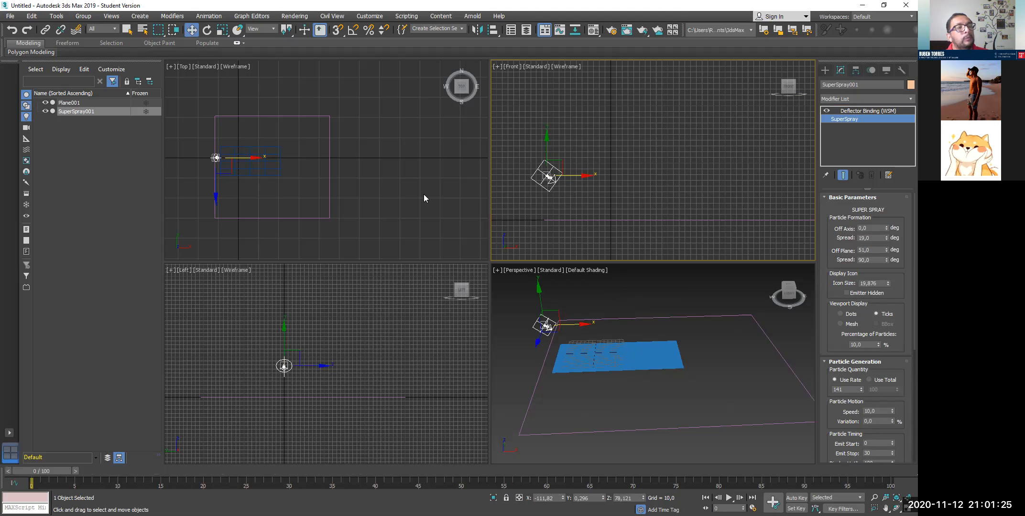
- Check the Deflector's Bounce parameter and scrub the timeline to preview the particles' rebound, returning to frame 0
{"action": "left_click", "coordinate": [654, 428]}
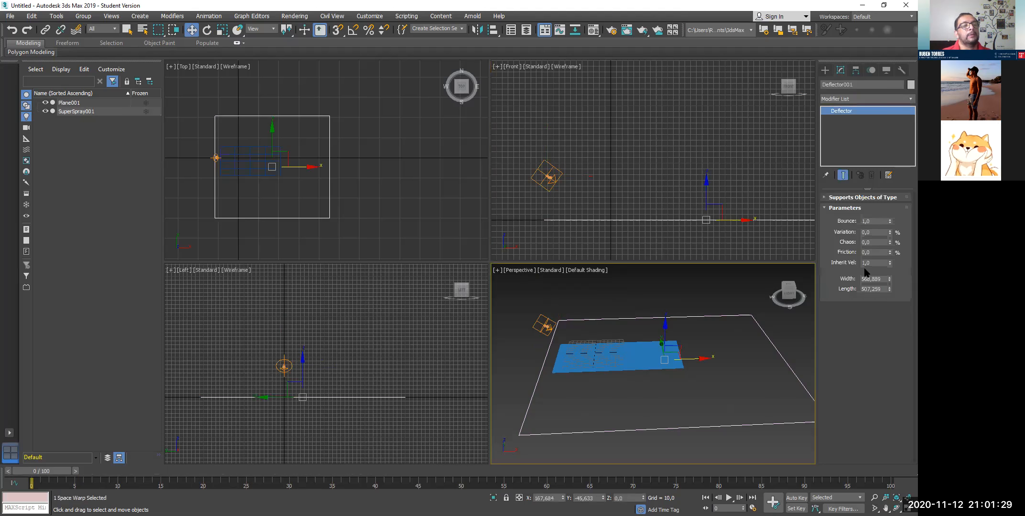
{"action": "left_click", "coordinate": [849, 222]}
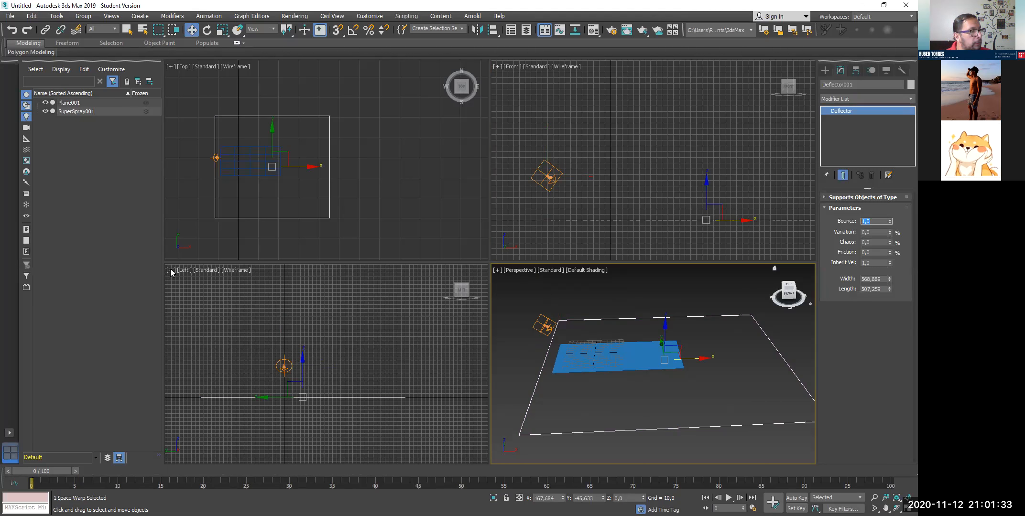
{"action": "left_click_drag", "start_coordinate": [78, 470], "coordinate": [236, 492]}
{"action": "left_click_drag", "start_coordinate": [300, 496], "coordinate": [546, 483]}
{"action": "left_click_drag", "start_coordinate": [80, 498], "coordinate": [2, 496]}
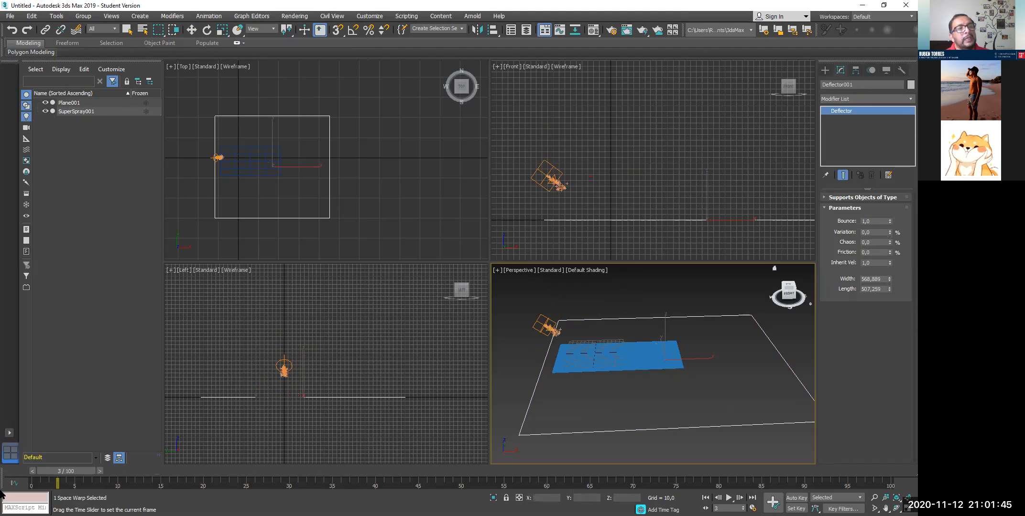
{"action": "key", "text": "w"}
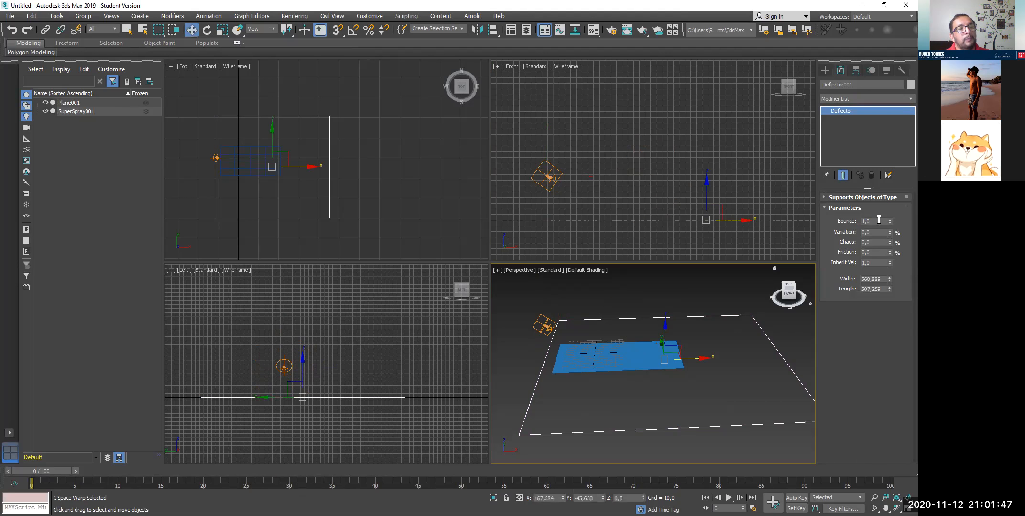
- Set the Deflector's Bounce to 0 and preview the particle collision along the timeline, returning to frame 0
{"action": "left_click", "coordinate": [876, 220]}
{"action": "type", "text": "0"}
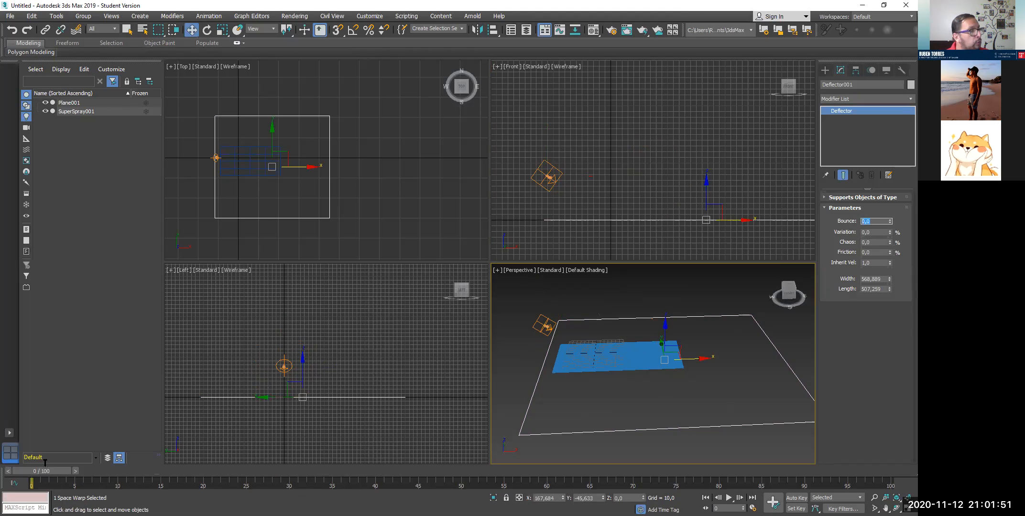
{"action": "key", "text": "Return"}
{"action": "left_click_drag", "start_coordinate": [84, 476], "coordinate": [159, 479]}
{"action": "left_click_drag", "start_coordinate": [228, 487], "coordinate": [519, 494]}
{"action": "left_click_drag", "start_coordinate": [225, 490], "coordinate": [2, 475]}
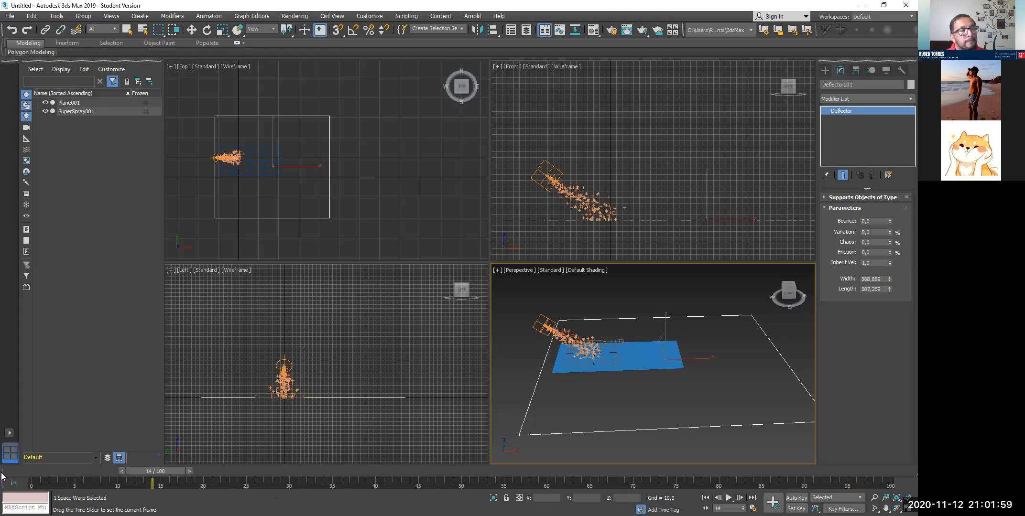
{"action": "key", "text": "w"}
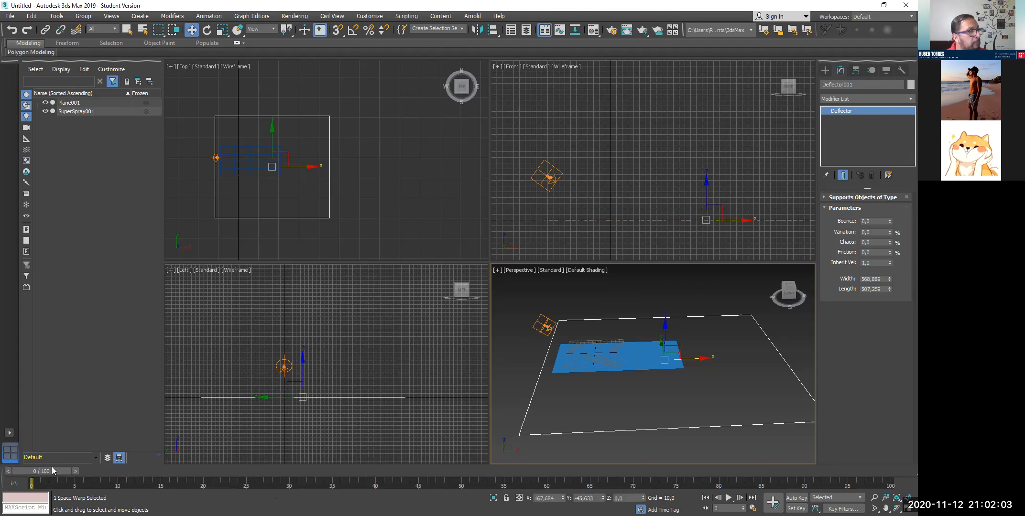
- Go to frame 8 and set the Super Spray's Emit Stop and Life to 60 each
{"action": "left_click_drag", "start_coordinate": [63, 471], "coordinate": [73, 472]}
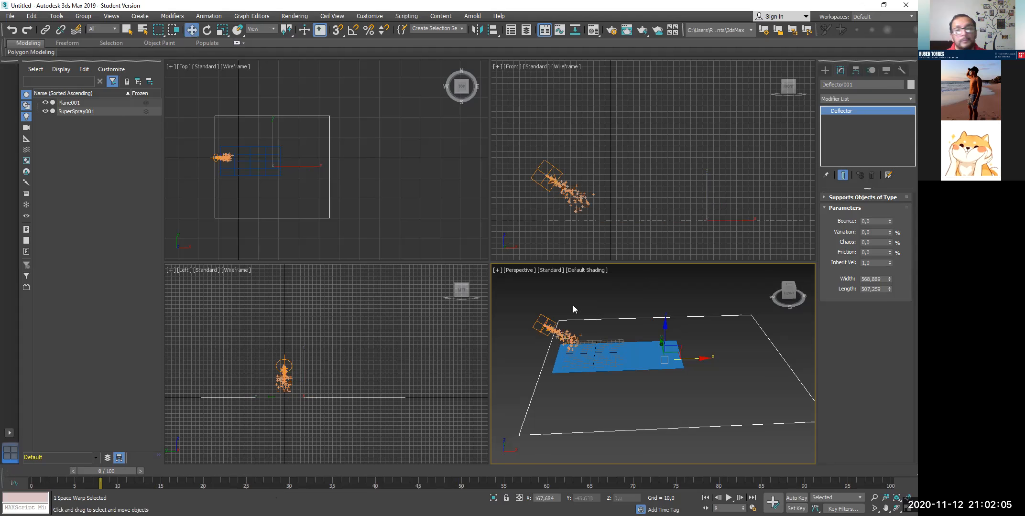
{"action": "left_click", "coordinate": [546, 176]}
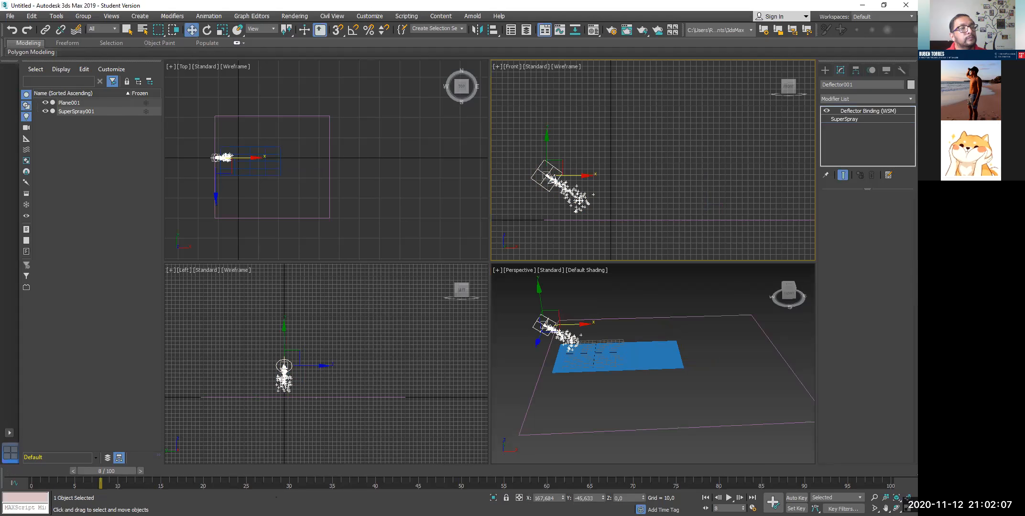
{"action": "left_click", "coordinate": [837, 111]}
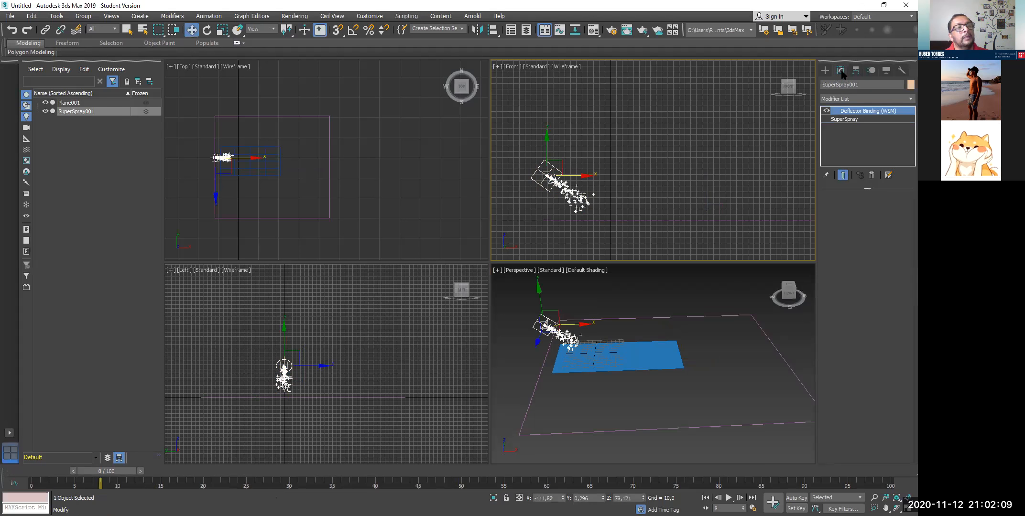
{"action": "left_click", "coordinate": [843, 119]}
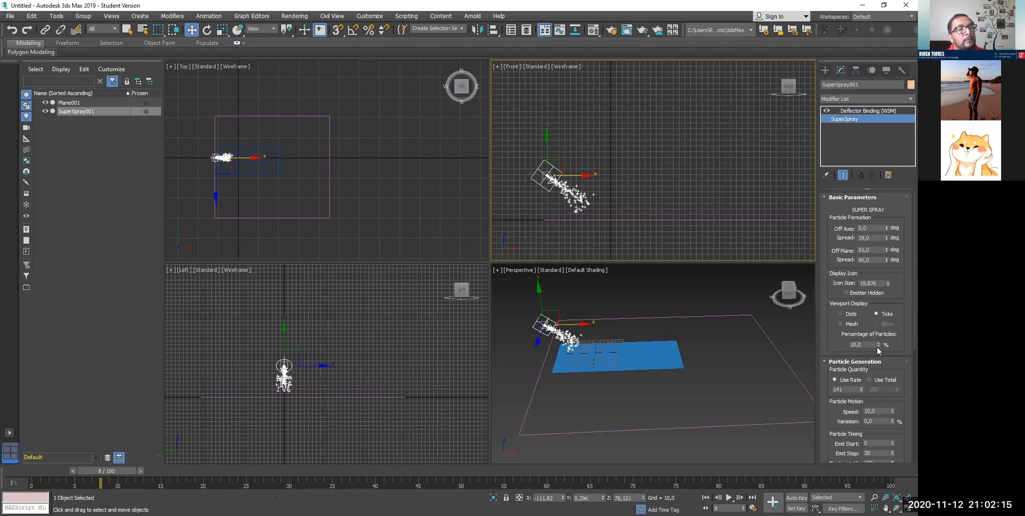
{"action": "scroll", "coordinate": [877, 348], "scroll_direction": "down", "scroll_amount": 2}
{"action": "scroll", "coordinate": [860, 391], "scroll_direction": "down", "scroll_amount": 1}
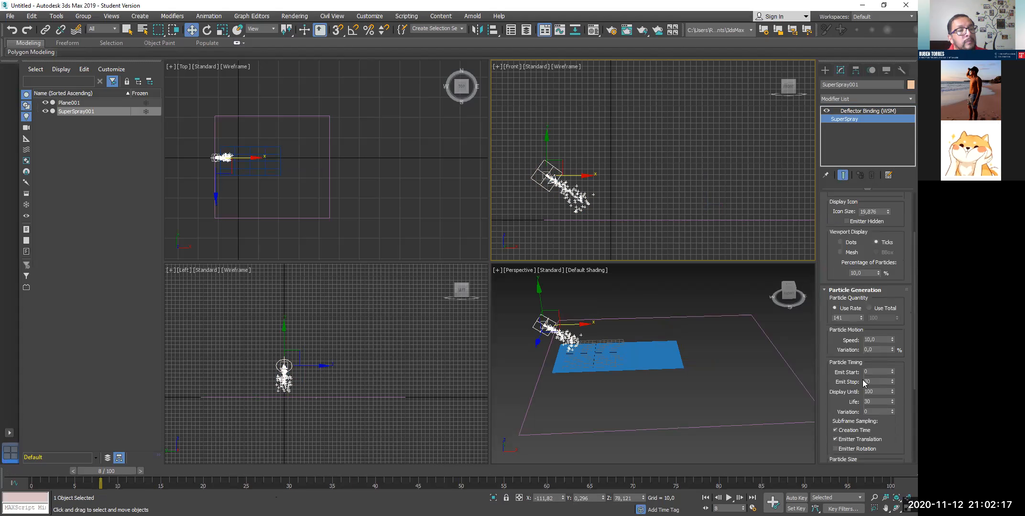
{"action": "double_click", "coordinate": [873, 381]}
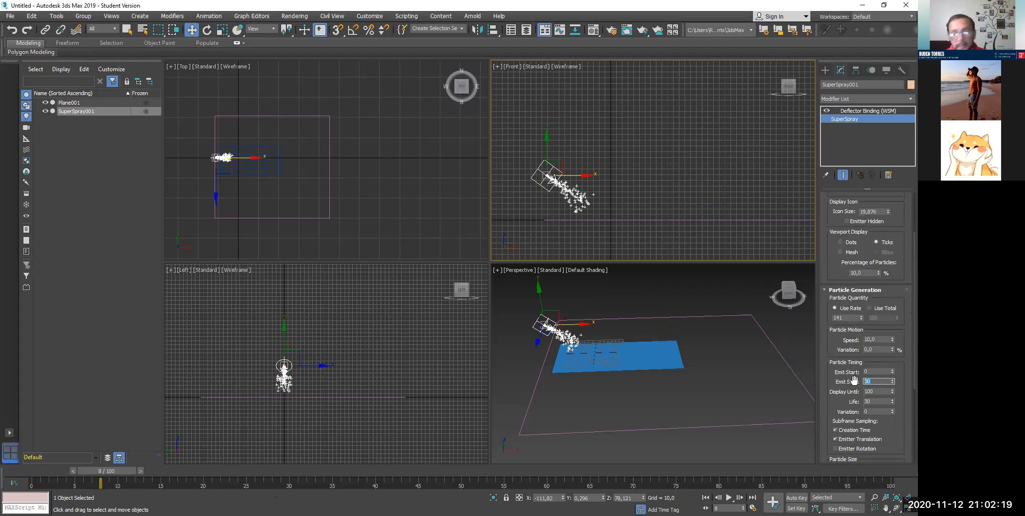
{"action": "type", "text": "60"}
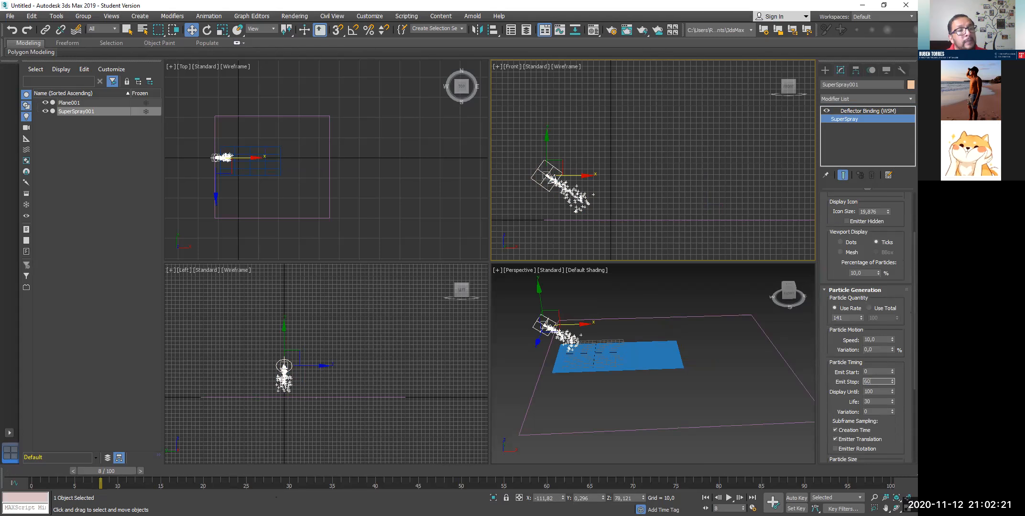
{"action": "key", "text": "Tab"}
{"action": "key", "text": "Tab"}
{"action": "type", "text": "60"}
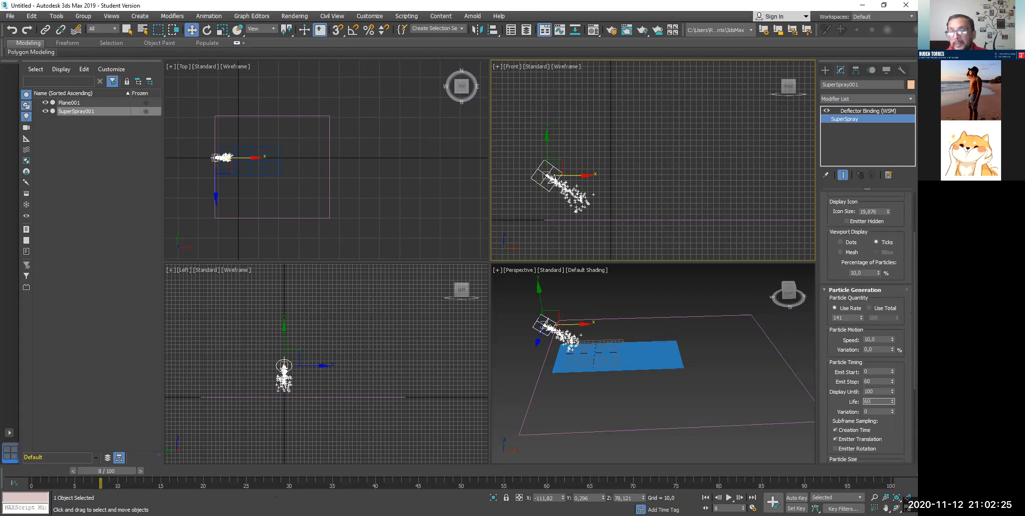
{"action": "key", "text": "Tab"}
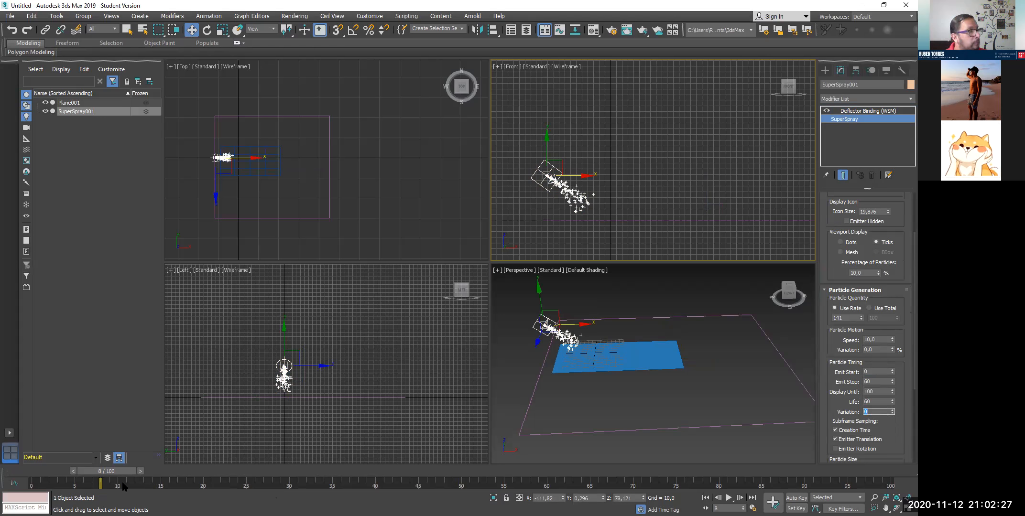
- Scrub the timeline to preview the longer spray against the Deflector, stopping at frame 14
{"action": "left_click_drag", "start_coordinate": [101, 482], "coordinate": [383, 487]}
{"action": "left_click_drag", "start_coordinate": [168, 494], "coordinate": [640, 496]}
{"action": "left_click_drag", "start_coordinate": [876, 464], "coordinate": [156, 490]}
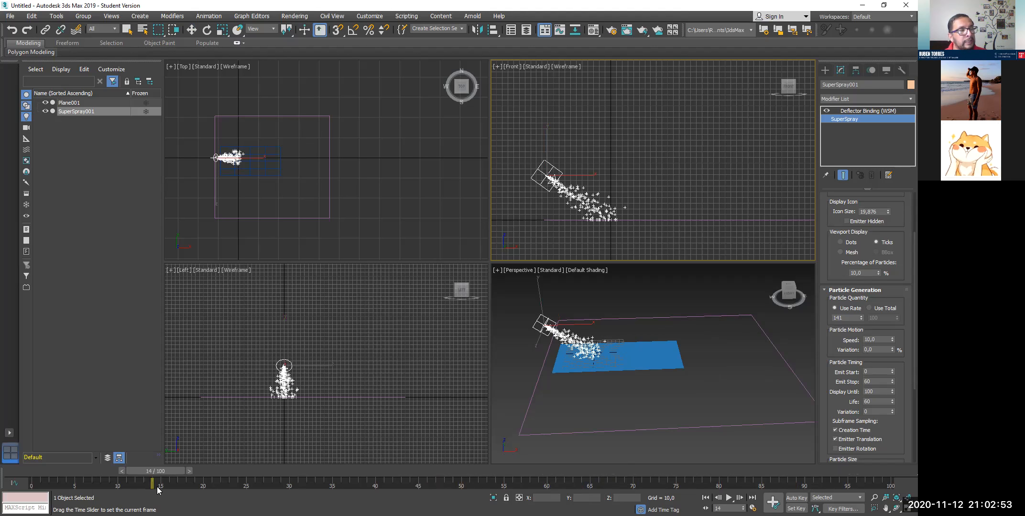
{"action": "key", "text": "w"}
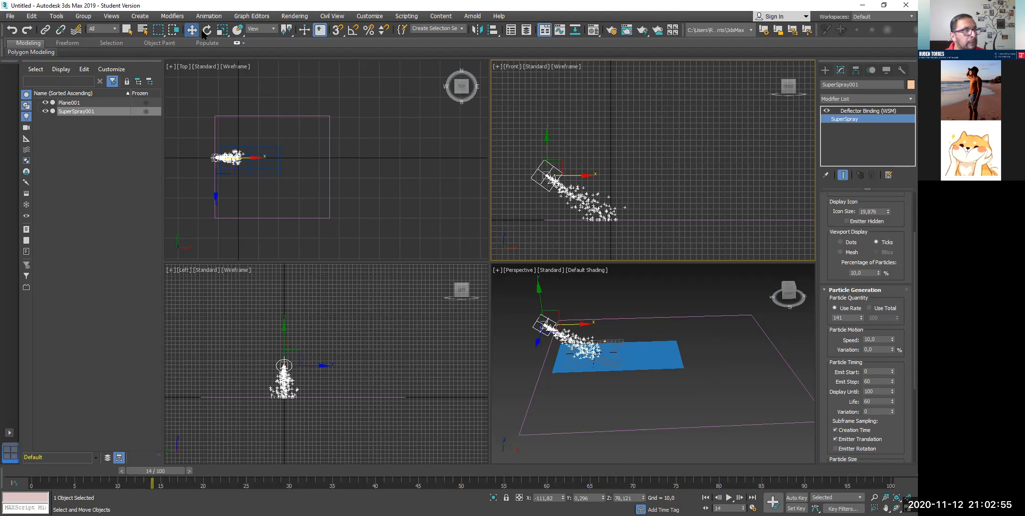
- Scale the Deflector along Y to about 42% and move it along Y to about -18, over the plane
{"action": "key", "text": "r"}
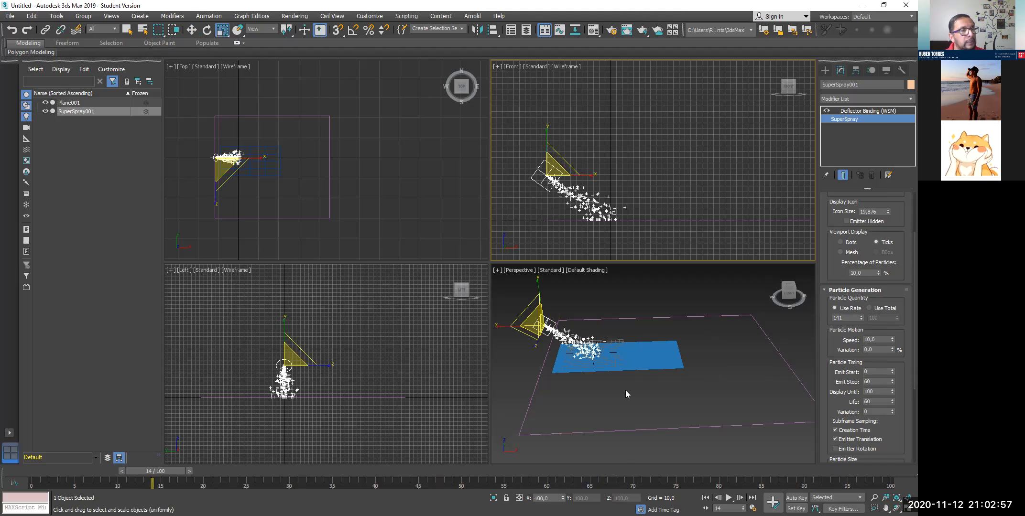
{"action": "left_click", "coordinate": [625, 390]}
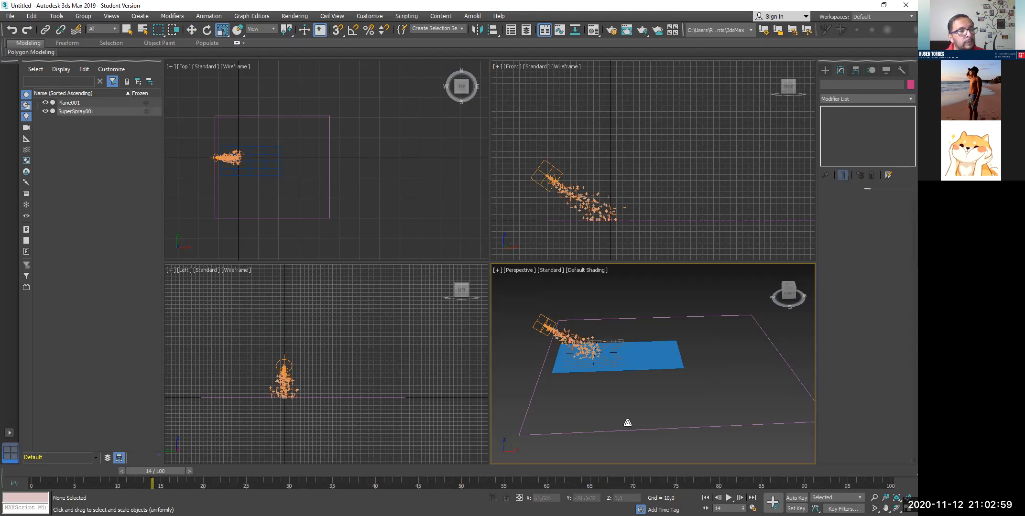
{"action": "left_click", "coordinate": [627, 423]}
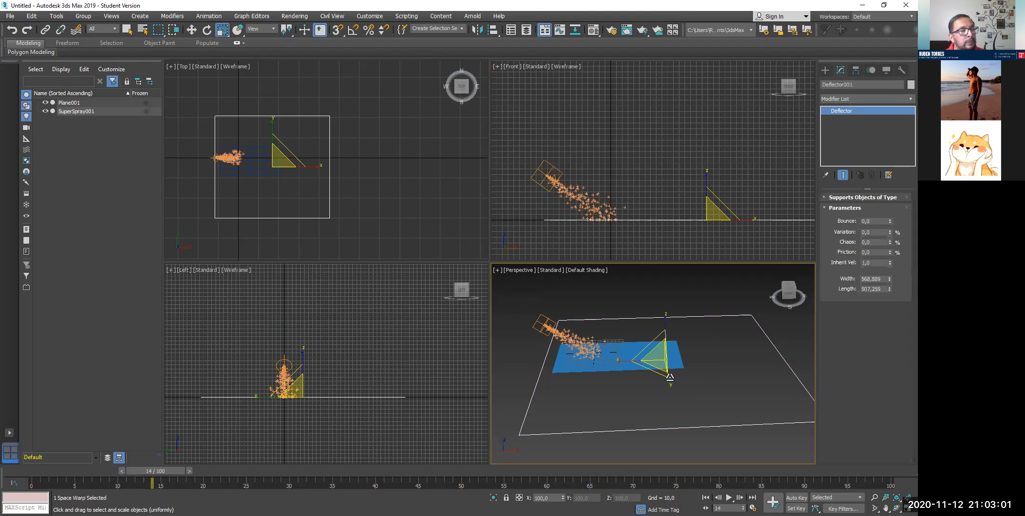
{"action": "left_click_drag", "start_coordinate": [667, 370], "coordinate": [661, 357]}
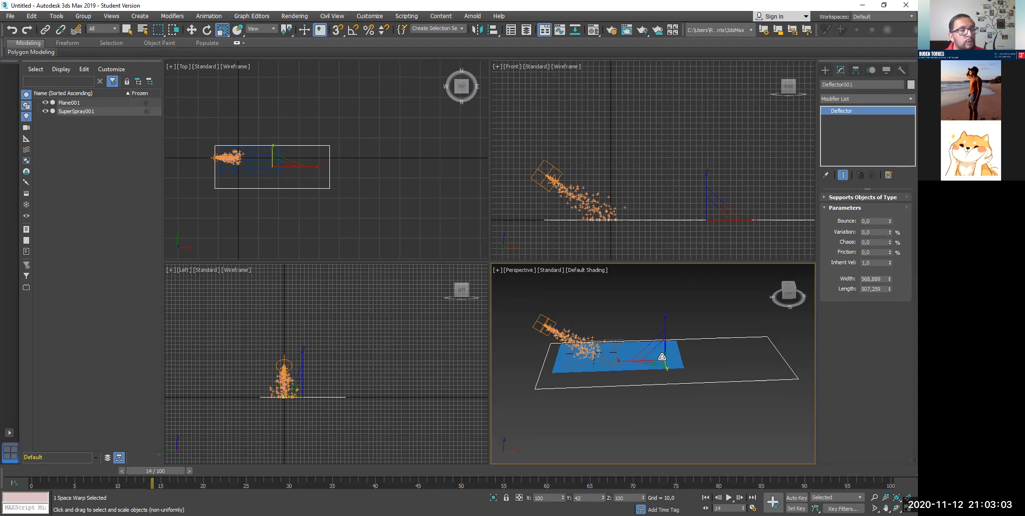
{"action": "left_click", "coordinate": [194, 30]}
{"action": "left_click_drag", "start_coordinate": [661, 350], "coordinate": [669, 345]}
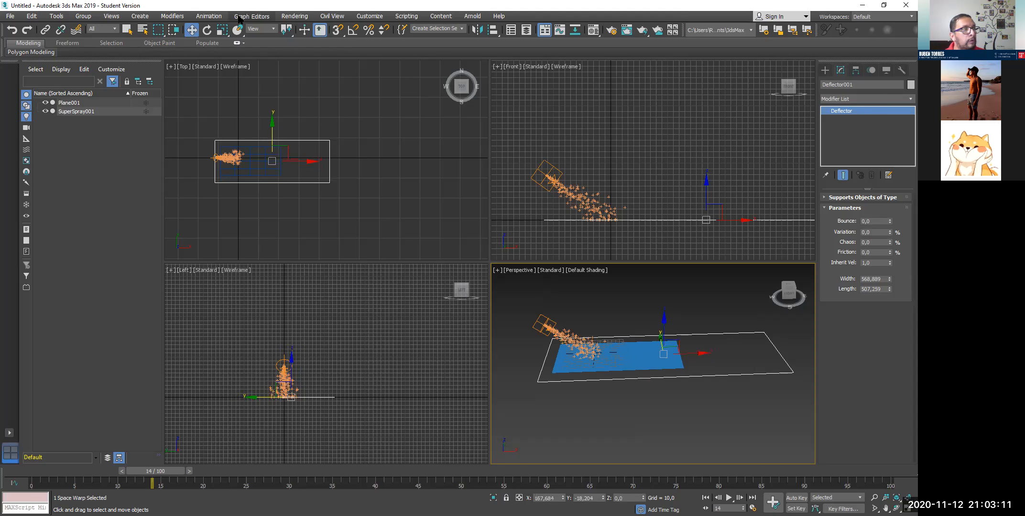
- Scale the Deflector down to about 57% in X and 31% in Y and move it along X to about 80, over the plane
{"action": "left_click", "coordinate": [222, 30]}
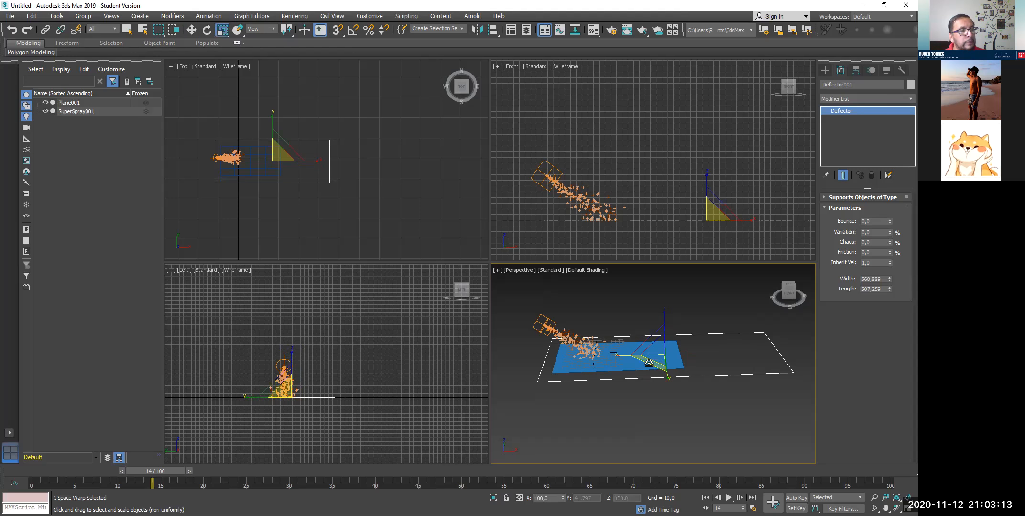
{"action": "left_click_drag", "start_coordinate": [667, 371], "coordinate": [641, 355]}
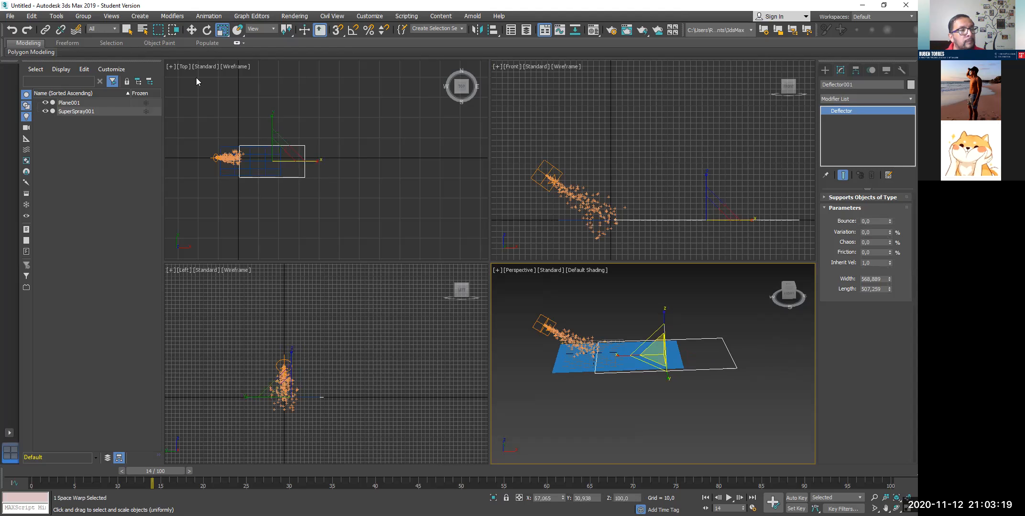
{"action": "left_click", "coordinate": [189, 31]}
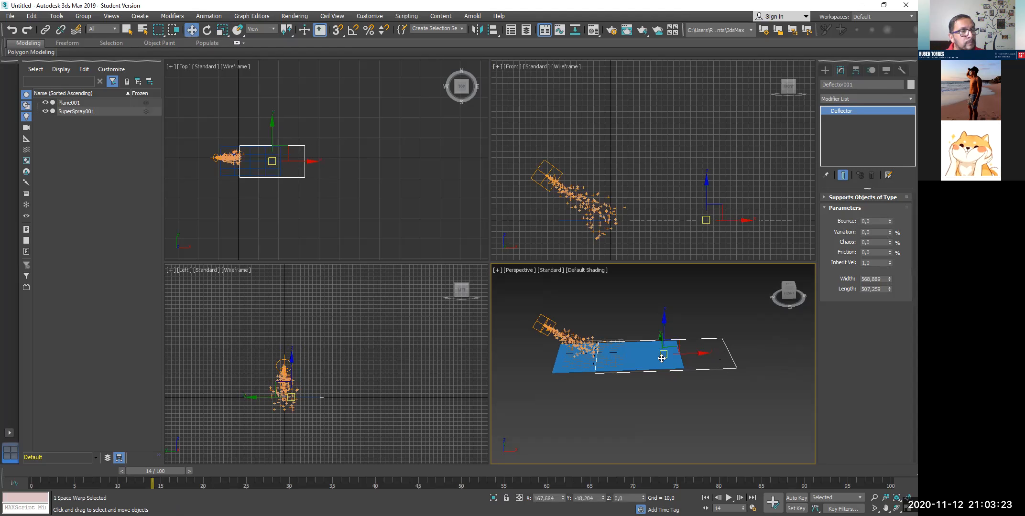
{"action": "left_click_drag", "start_coordinate": [678, 357], "coordinate": [656, 359]}
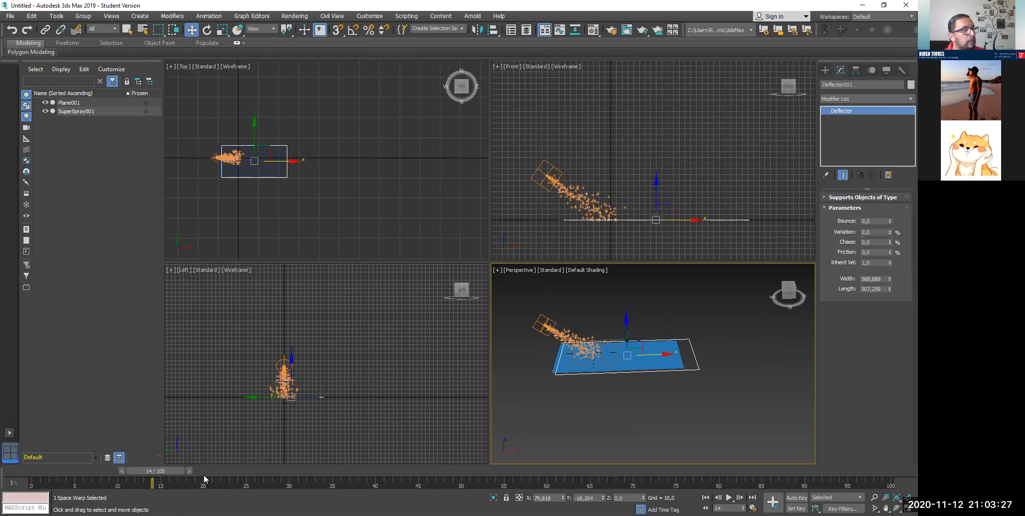
- Scrub the timeline to preview the spray hitting the resized Deflector, returning to frame 0
{"action": "left_click_drag", "start_coordinate": [159, 474], "coordinate": [616, 473]}
{"action": "key", "text": "w"}
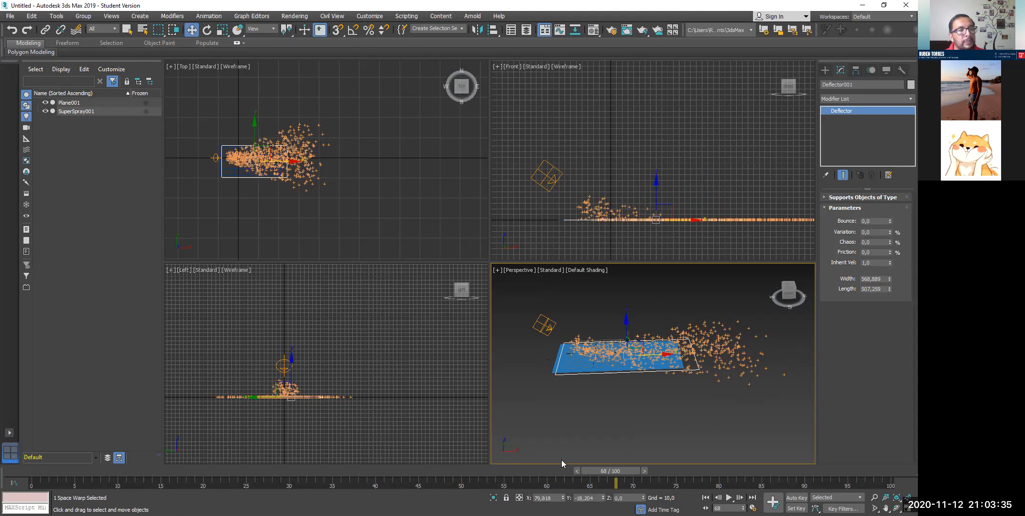
{"action": "left_click_drag", "start_coordinate": [608, 474], "coordinate": [667, 473]}
{"action": "left_click_drag", "start_coordinate": [457, 474], "coordinate": [42, 472]}
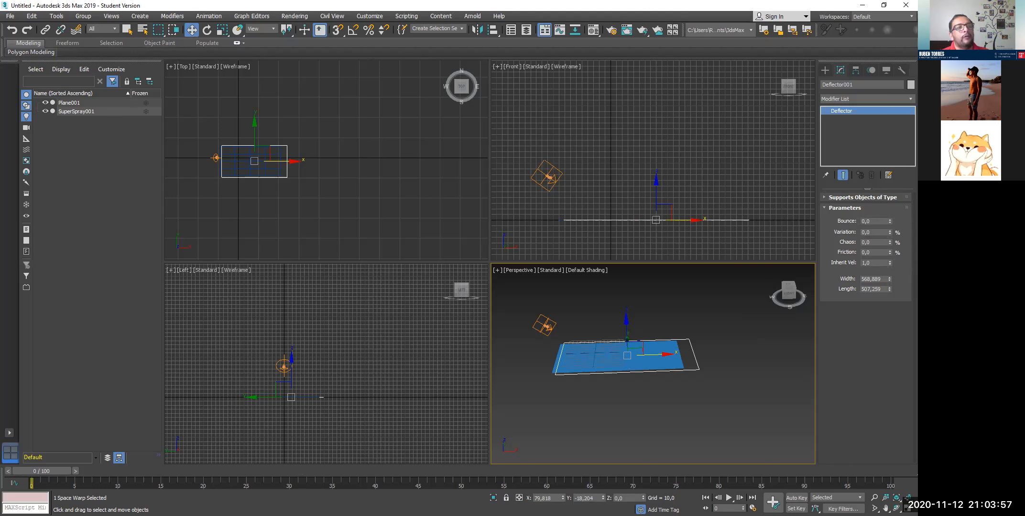
- Create a Gravity space warp with an icon size of about 36 behind the plane in the Perspective view
{"action": "left_click", "coordinate": [822, 69]}
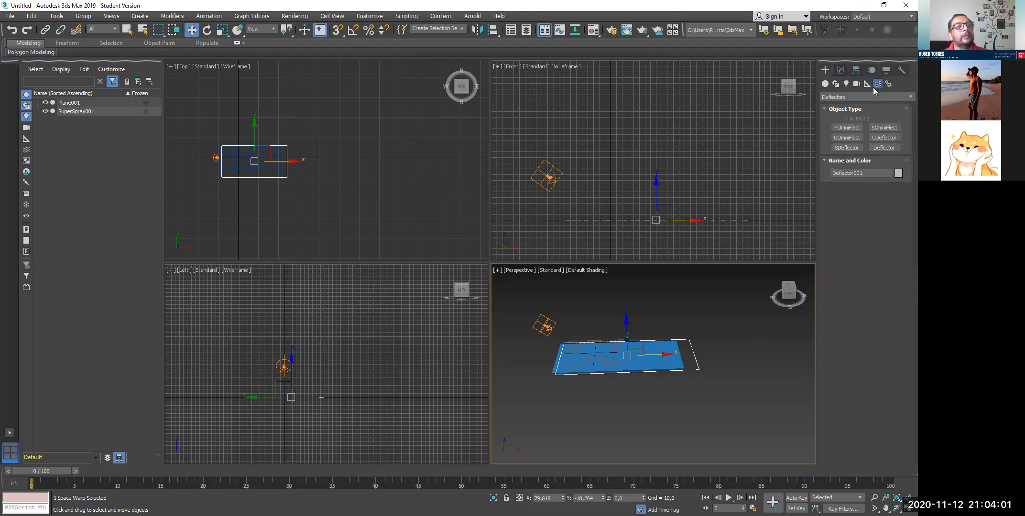
{"action": "left_click", "coordinate": [839, 97]}
{"action": "left_click", "coordinate": [842, 112]}
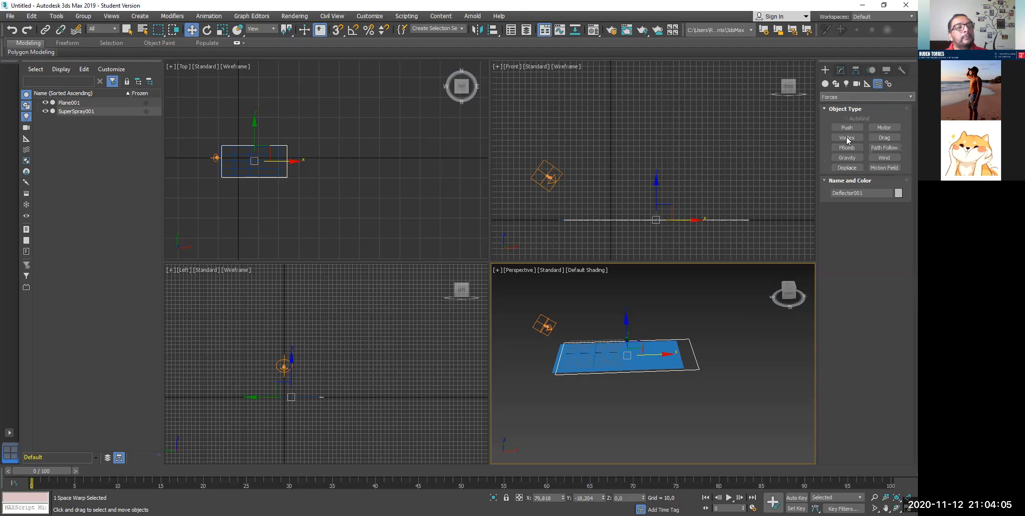
{"action": "left_click", "coordinate": [845, 138]}
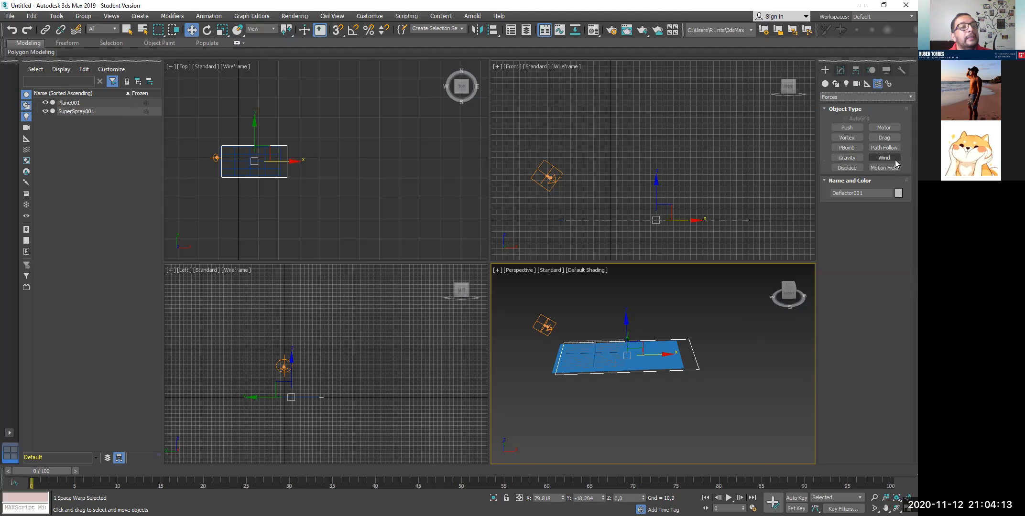
{"action": "left_click", "coordinate": [845, 161]}
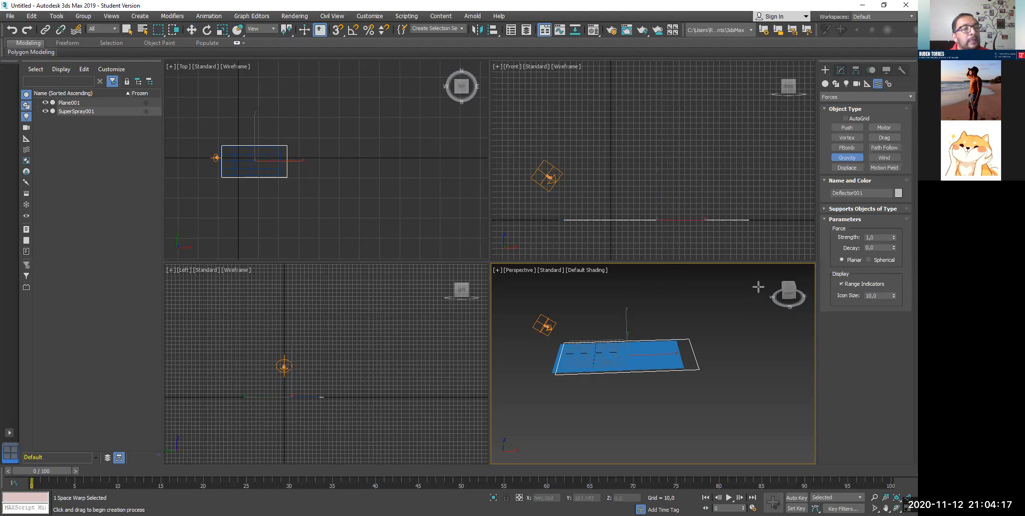
{"action": "left_click_drag", "start_coordinate": [669, 293], "coordinate": [670, 320]}
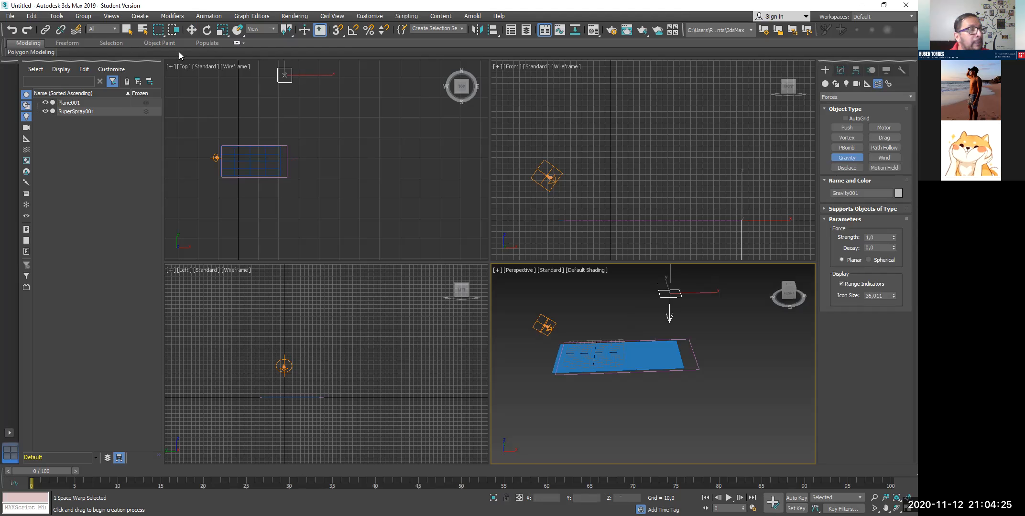
- Go to frame 44 and bind the Super Spray to the Gravity space warp
{"action": "left_click_drag", "start_coordinate": [56, 473], "coordinate": [411, 487]}
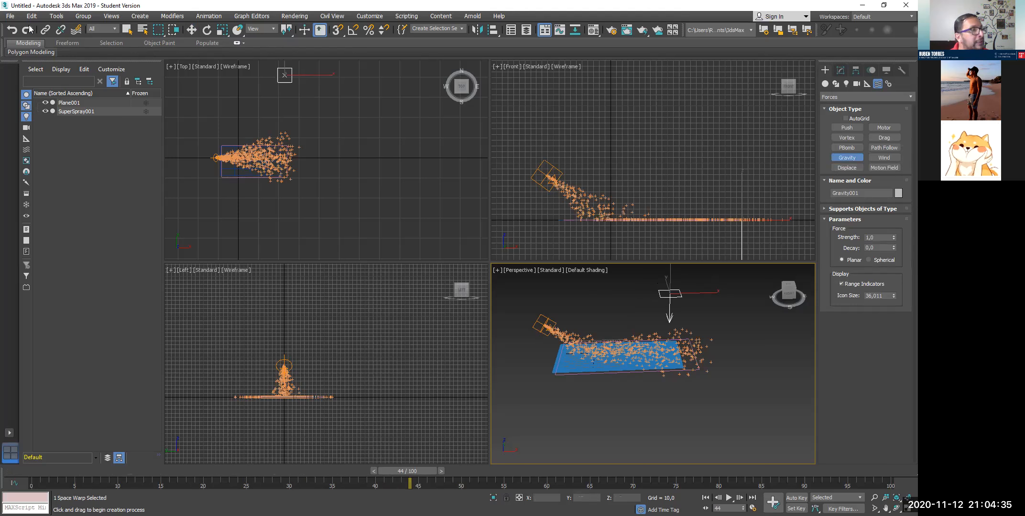
{"action": "left_click", "coordinate": [76, 30]}
{"action": "left_click", "coordinate": [545, 326]}
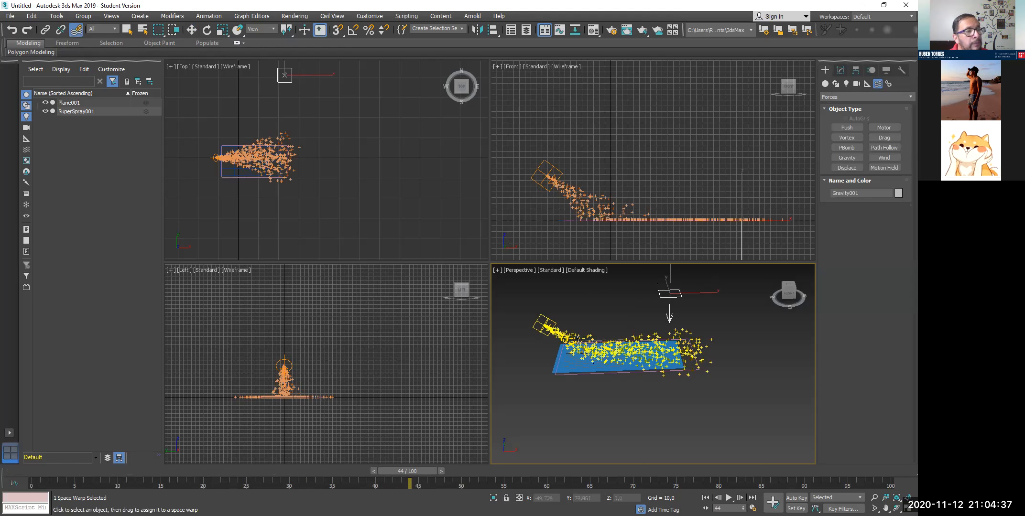
{"action": "left_click_drag", "start_coordinate": [633, 312], "coordinate": [674, 301]}
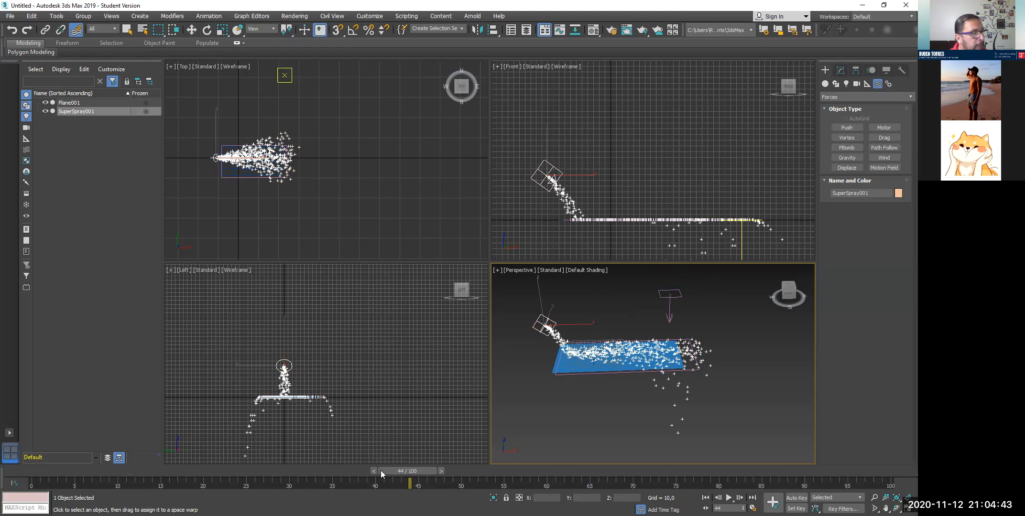
- Scrub the timeline to preview the particles falling under gravity onto the plane, stopping at frame 41
{"action": "left_click_drag", "start_coordinate": [393, 472], "coordinate": [85, 464]}
{"action": "left_click_drag", "start_coordinate": [21, 471], "coordinate": [207, 467]}
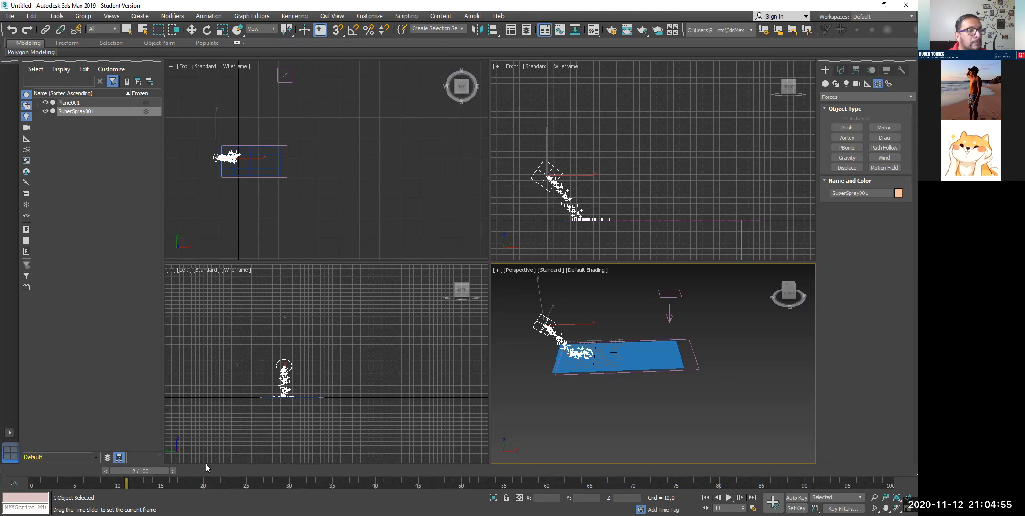
{"action": "left_click_drag", "start_coordinate": [551, 461], "coordinate": [683, 464]}
{"action": "left_click_drag", "start_coordinate": [586, 454], "coordinate": [251, 458]}
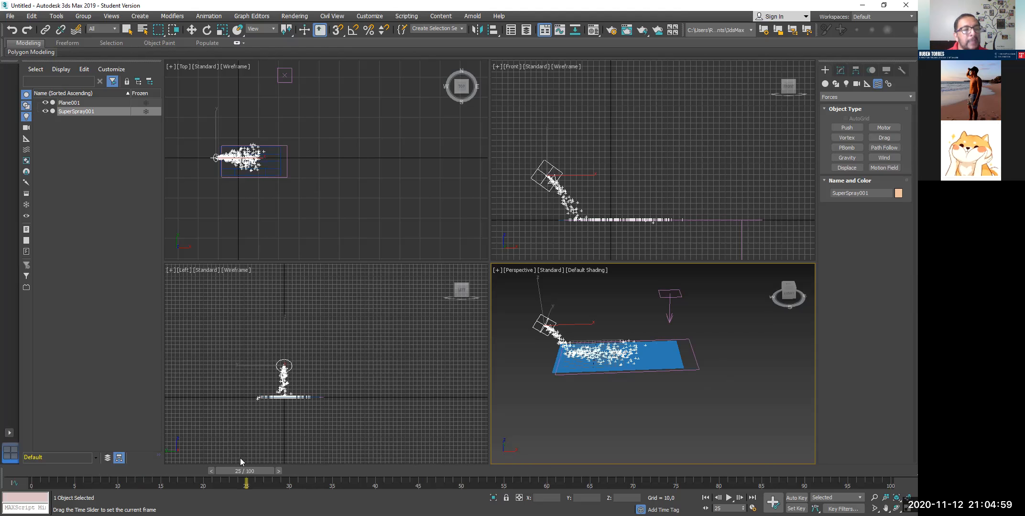
{"action": "key", "text": "/"}
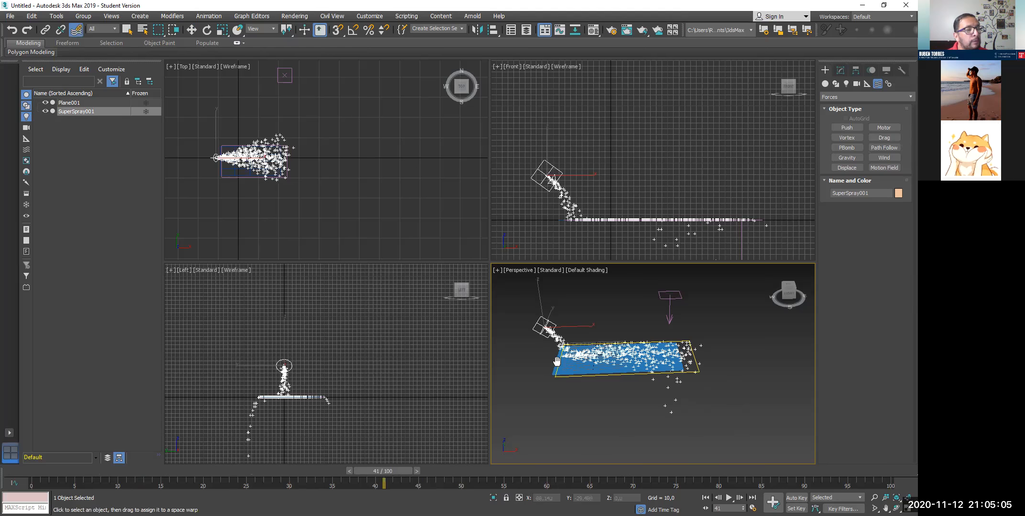
- Rotate the Super Spray about Y to about 46° so it shoots upward in an arc toward the plane
{"action": "middle_click_drag", "start_coordinate": [549, 323], "coordinate": [544, 313]}
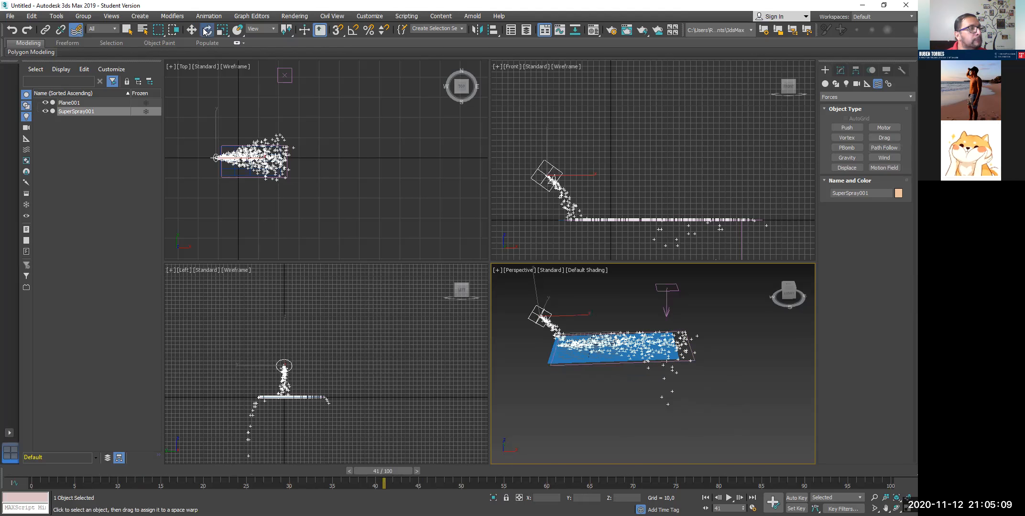
{"action": "right_click", "coordinate": [557, 287]}
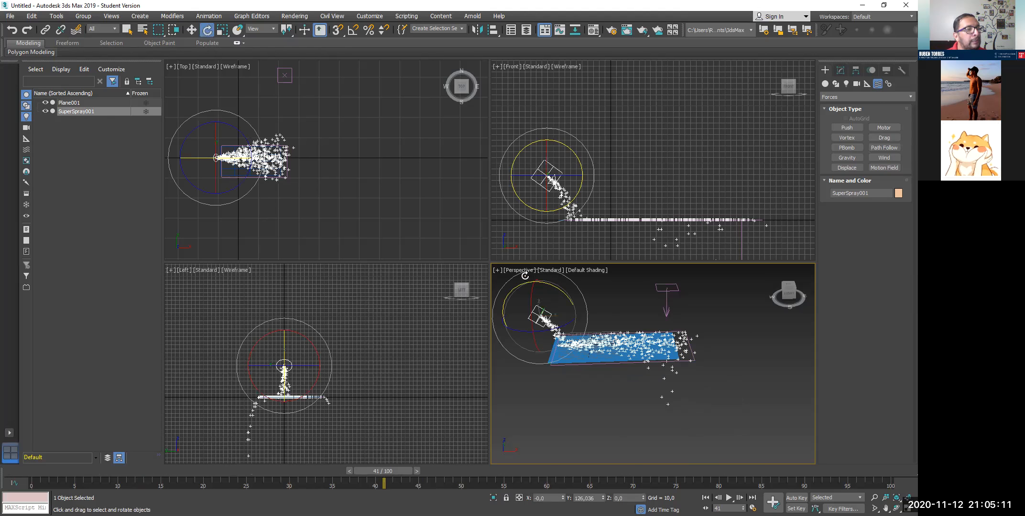
{"action": "left_click_drag", "start_coordinate": [480, 270], "coordinate": [483, 290]}
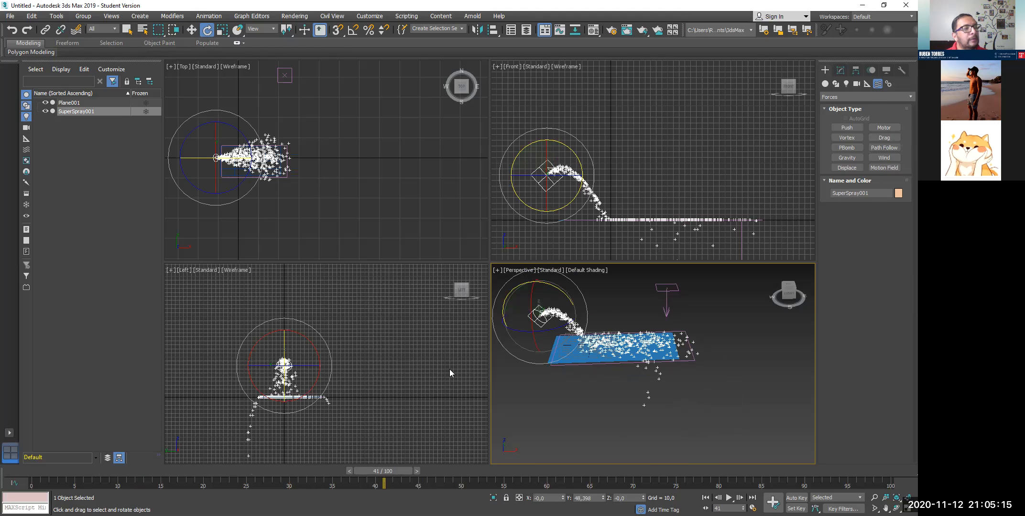
- Scrub back and forth through the whole timeline to examine the arcing spray over the plane, stopping at frame 36
{"action": "left_click_drag", "start_coordinate": [361, 472], "coordinate": [158, 481]}
{"action": "left_click_drag", "start_coordinate": [447, 478], "coordinate": [555, 476]}
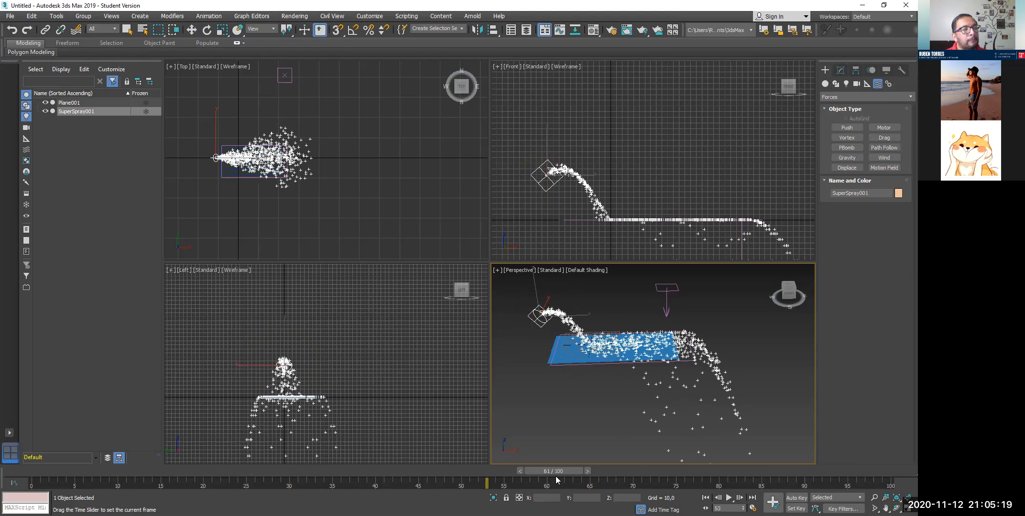
{"action": "left_click_drag", "start_coordinate": [673, 474], "coordinate": [723, 474]}
{"action": "left_click_drag", "start_coordinate": [611, 472], "coordinate": [358, 473]}
{"action": "mouse_move", "coordinate": [652, 468]}
{"action": "left_mouse_down"}
{"action": "mouse_move", "coordinate": [762, 460]}
{"action": "mouse_move", "coordinate": [348, 473]}
{"action": "left_mouse_up"}
{"action": "left_click_drag", "start_coordinate": [276, 480], "coordinate": [167, 494]}
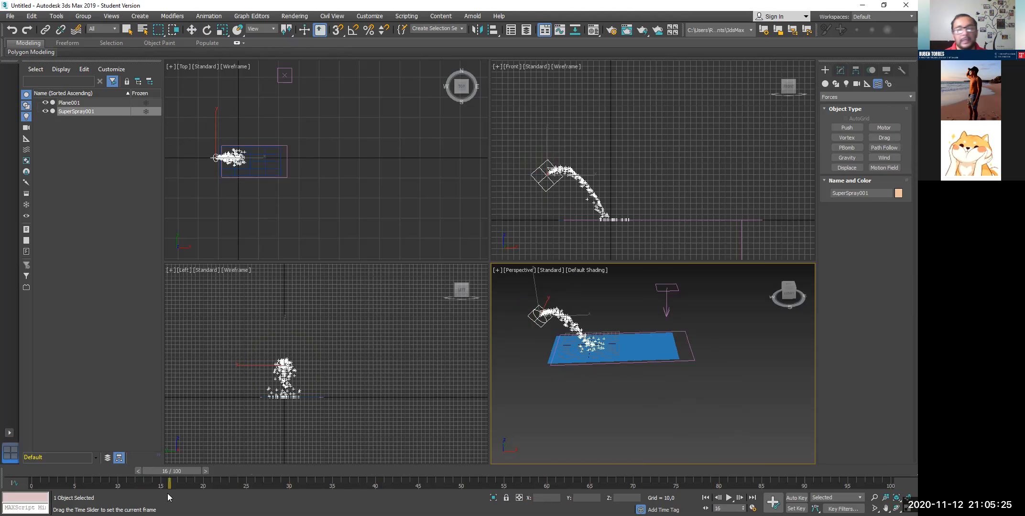
{"action": "left_click_drag", "start_coordinate": [465, 494], "coordinate": [763, 478]}
{"action": "key", "text": "End"}
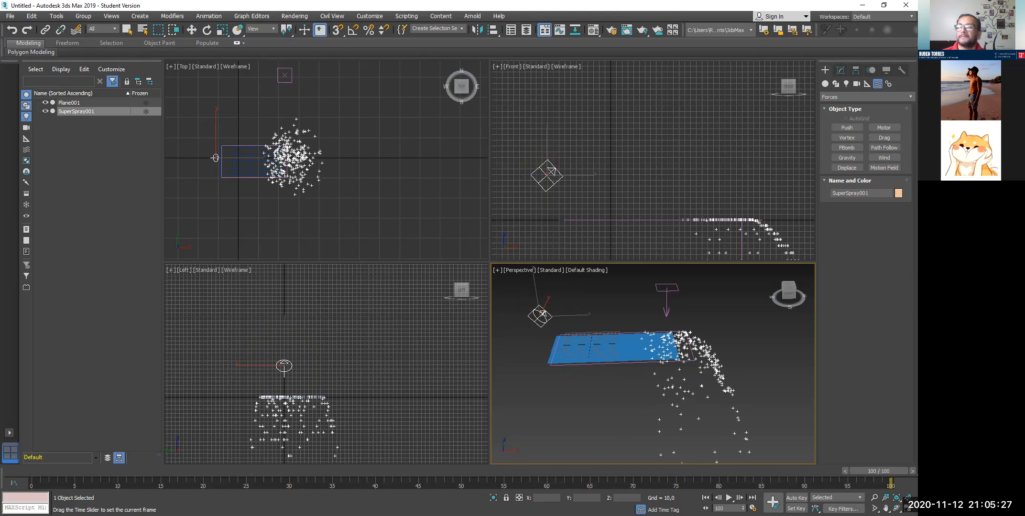
{"action": "left_click", "coordinate": [453, 488]}
{"action": "left_click", "coordinate": [84, 483]}
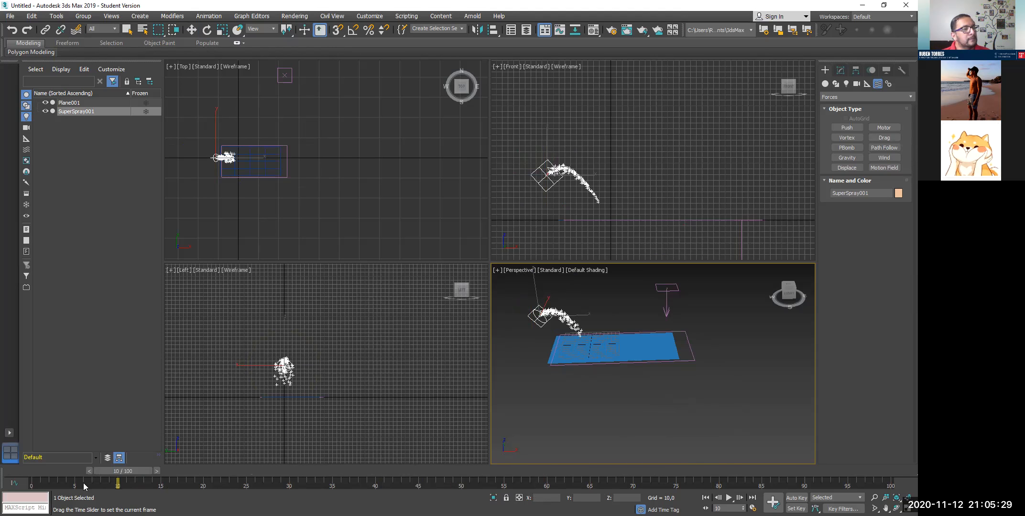
{"action": "mouse_move", "coordinate": [585, 483]}
{"action": "left_mouse_down"}
{"action": "mouse_move", "coordinate": [731, 484]}
{"action": "mouse_move", "coordinate": [34, 471]}
{"action": "left_mouse_up"}
{"action": "key", "text": "e"}
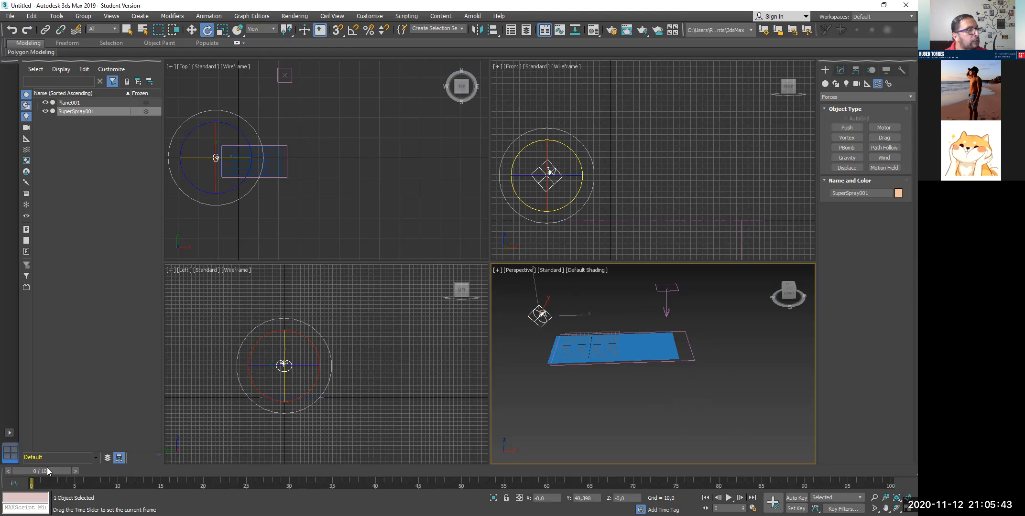
{"action": "left_click_drag", "start_coordinate": [127, 464], "coordinate": [207, 463]}
{"action": "left_click_drag", "start_coordinate": [324, 472], "coordinate": [345, 470]}
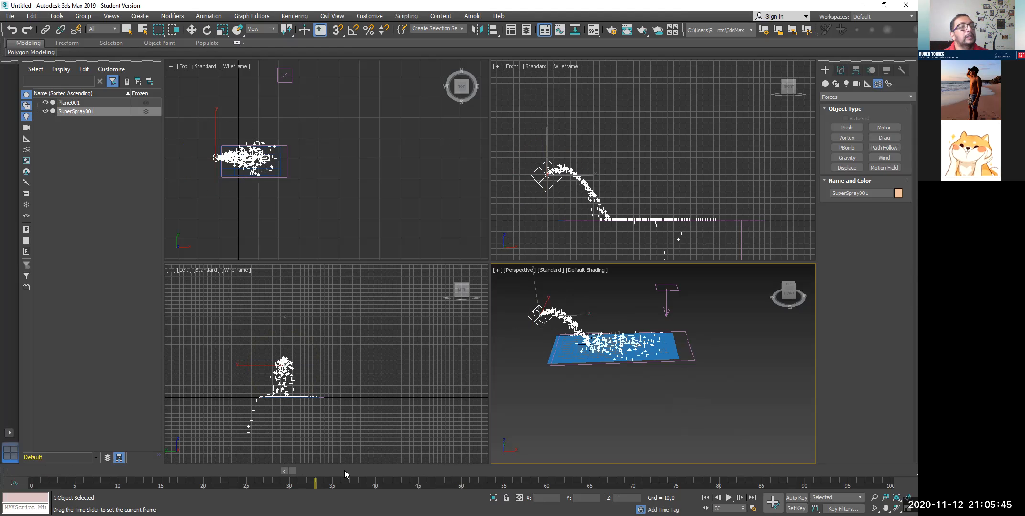
{"action": "key", "text": "e"}
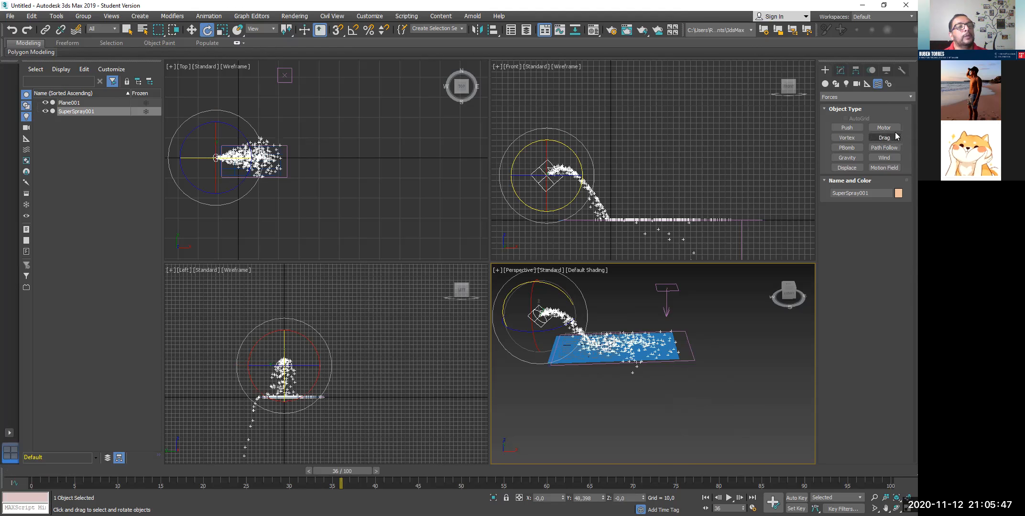
- Create a Wind space warp with an icon size of about 38 beside the Gravity and rotate it about Y to about -132°
{"action": "left_click", "coordinate": [884, 158]}
{"action": "left_click_drag", "start_coordinate": [720, 307], "coordinate": [698, 311]}
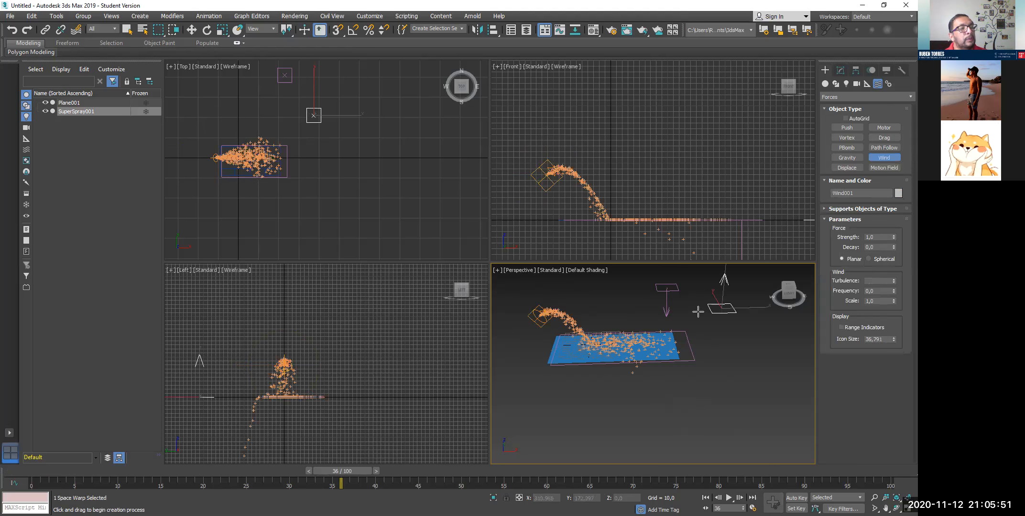
{"action": "left_click", "coordinate": [205, 30]}
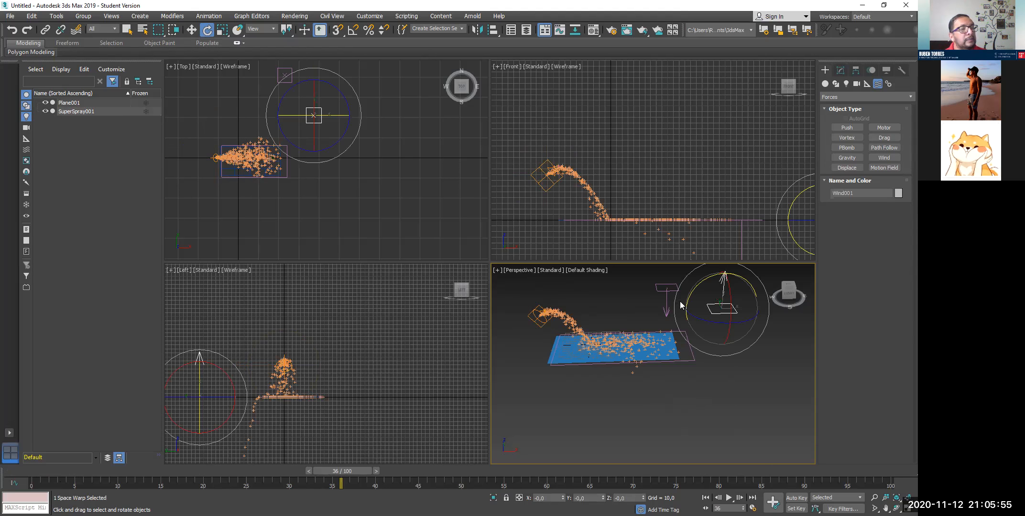
{"action": "left_click_drag", "start_coordinate": [689, 304], "coordinate": [681, 466]}
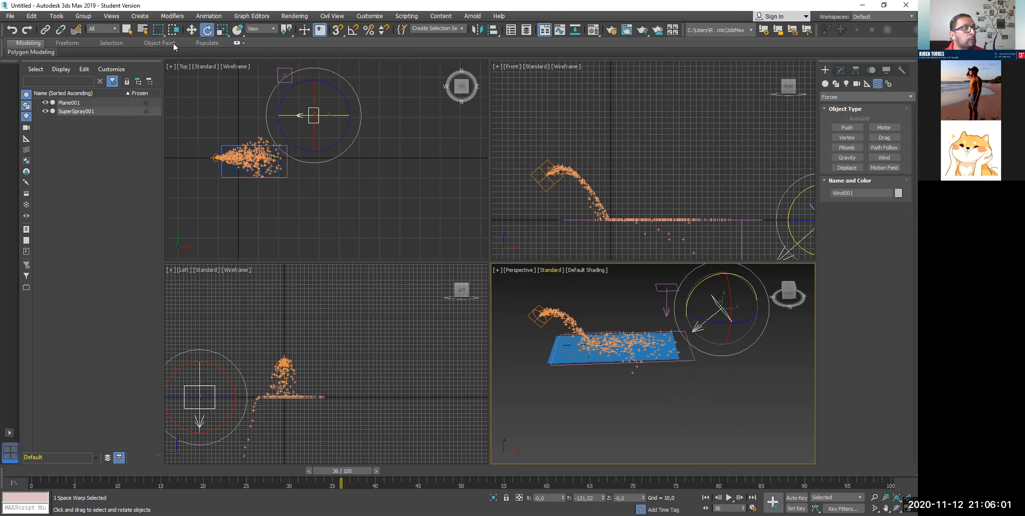
- Bind the Super Spray to the Wind space warp and preview its effect at frame 25
{"action": "left_click", "coordinate": [76, 29]}
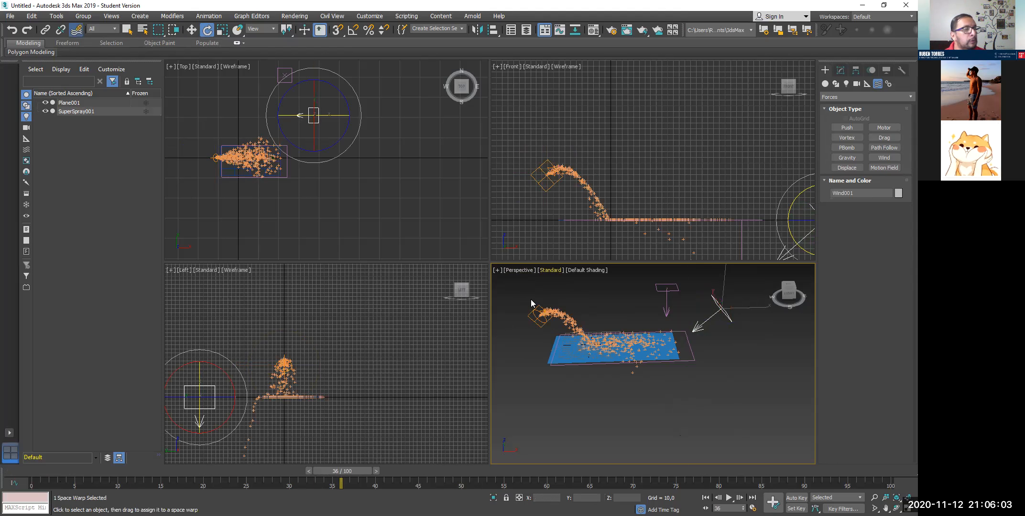
{"action": "left_click_drag", "start_coordinate": [540, 313], "coordinate": [714, 319]}
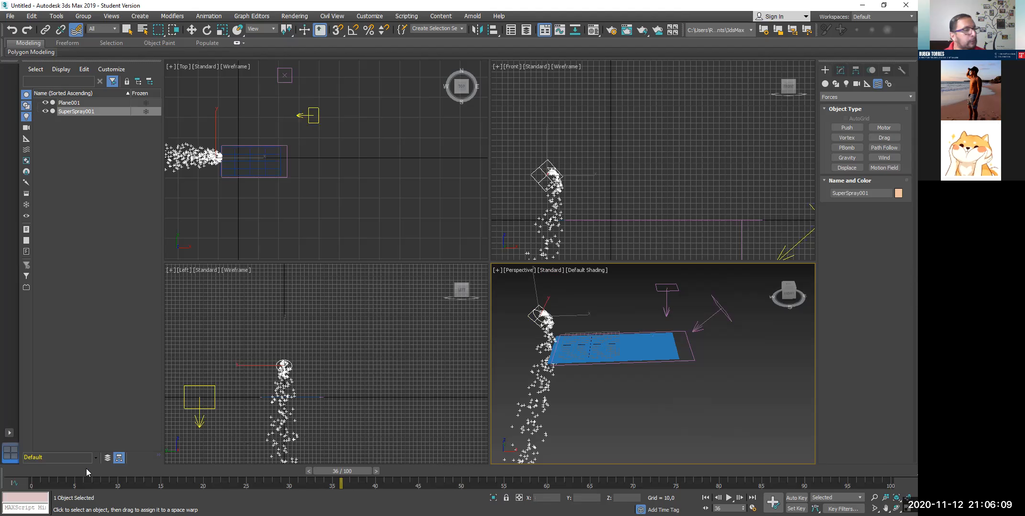
{"action": "left_click_drag", "start_coordinate": [340, 480], "coordinate": [246, 480]}
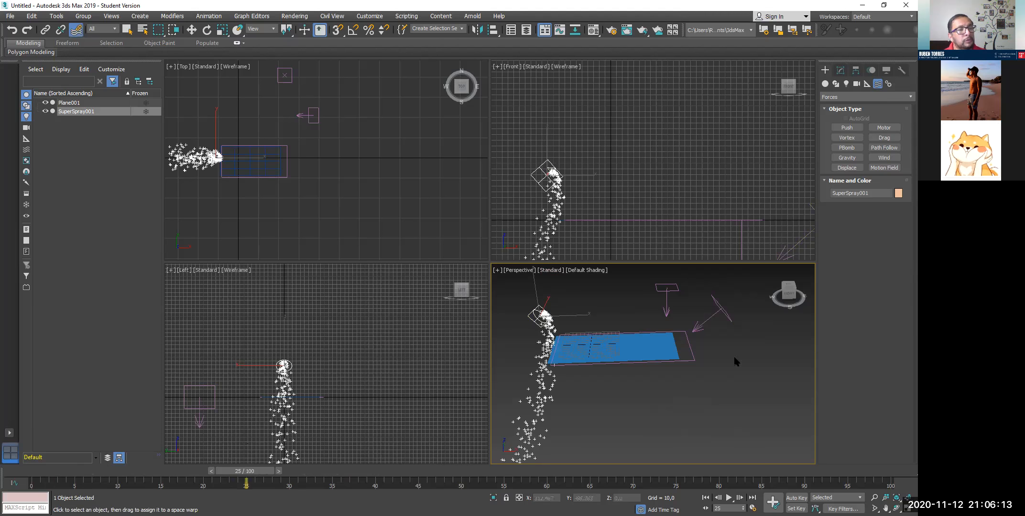
- Set the Wind space warp's strength to 0.11 and scrub the timeline to frame 17 to preview the spray
{"action": "left_click", "coordinate": [713, 316]}
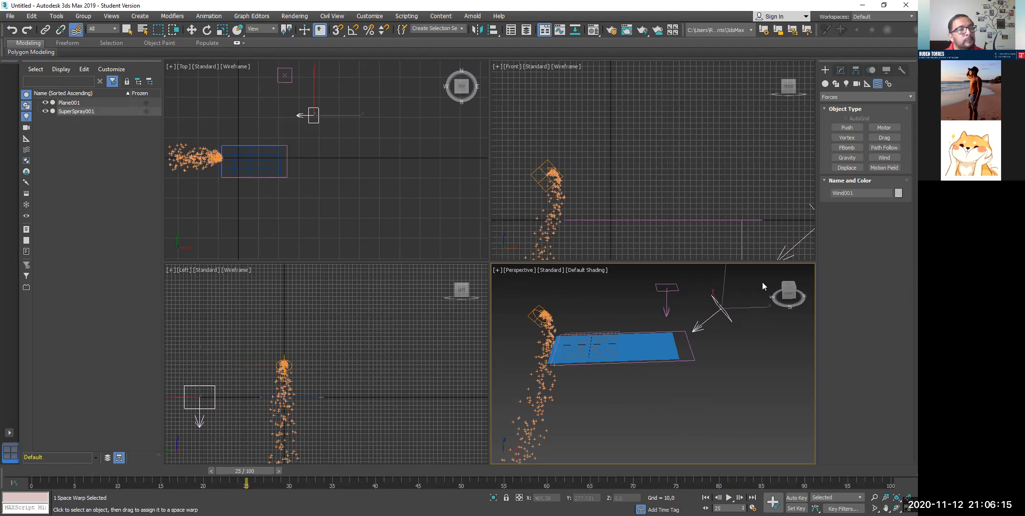
{"action": "left_click", "coordinate": [840, 71]}
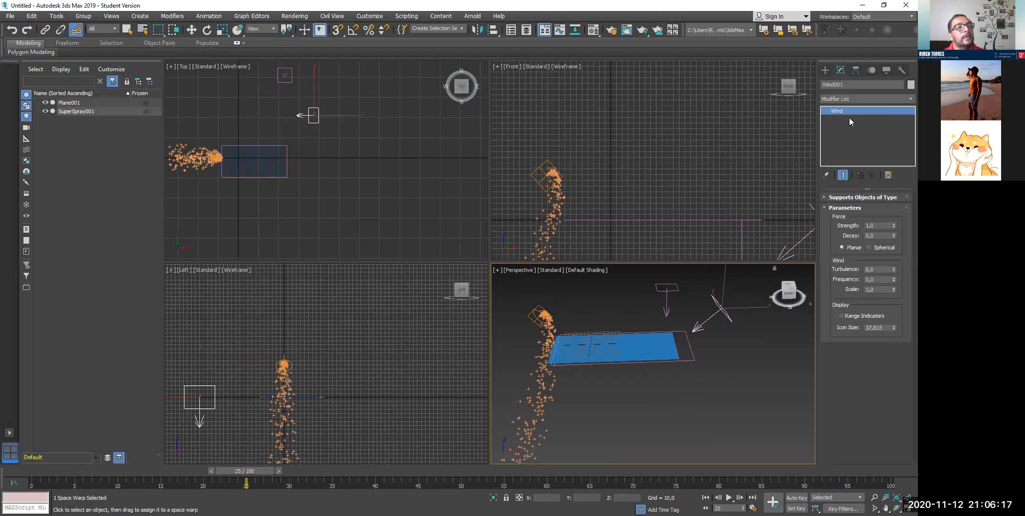
{"action": "left_click", "coordinate": [875, 224]}
{"action": "left_click_drag", "start_coordinate": [893, 228], "coordinate": [891, 268]}
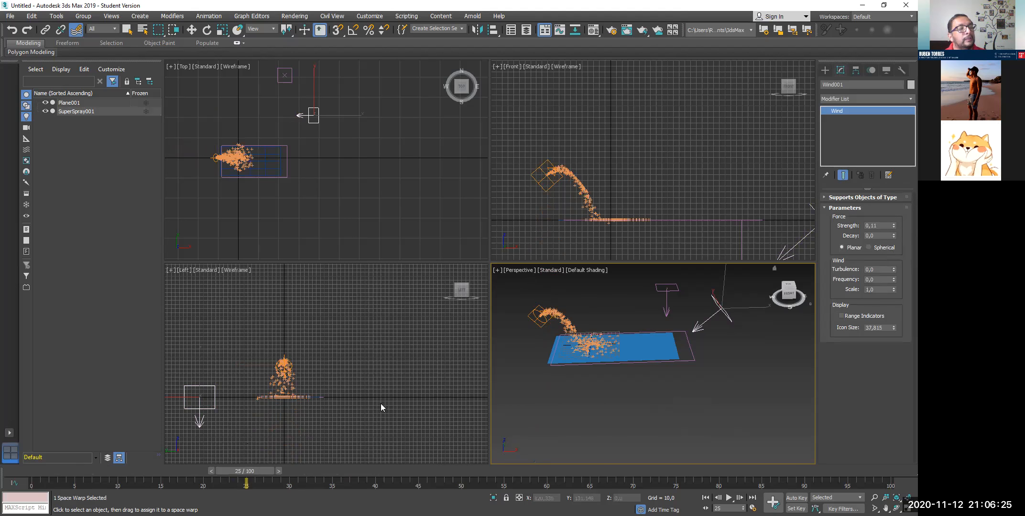
{"action": "mouse_move", "coordinate": [246, 482]}
{"action": "left_mouse_down"}
{"action": "mouse_move", "coordinate": [223, 469]}
{"action": "mouse_move", "coordinate": [98, 470]}
{"action": "mouse_move", "coordinate": [229, 471]}
{"action": "left_mouse_up"}
{"action": "mouse_move", "coordinate": [294, 462]}
{"action": "left_mouse_down"}
{"action": "mouse_move", "coordinate": [663, 452]}
{"action": "mouse_move", "coordinate": [183, 449]}
{"action": "left_mouse_up"}
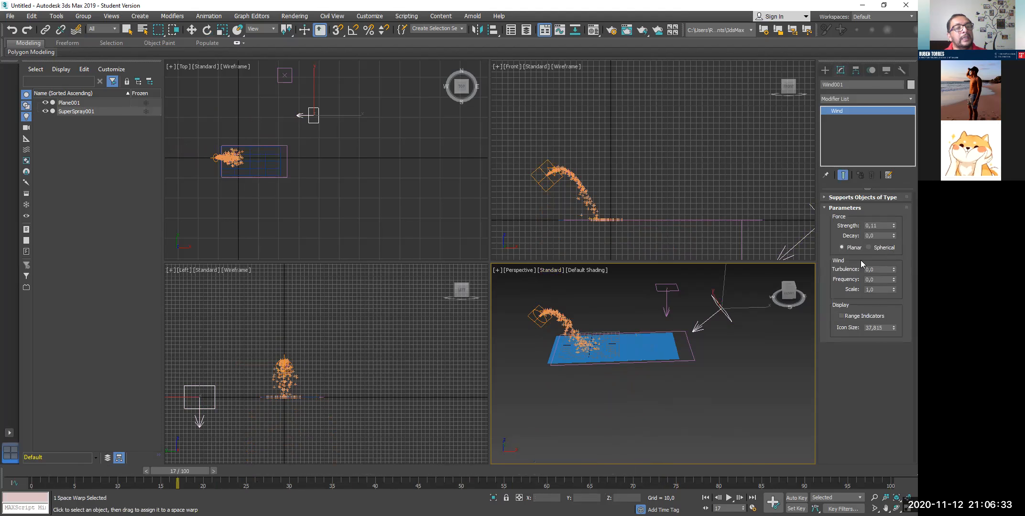
- Try the Spherical force type on the Wind and scrub the timeline to frame 64 to preview its effect
{"action": "left_click", "coordinate": [868, 248]}
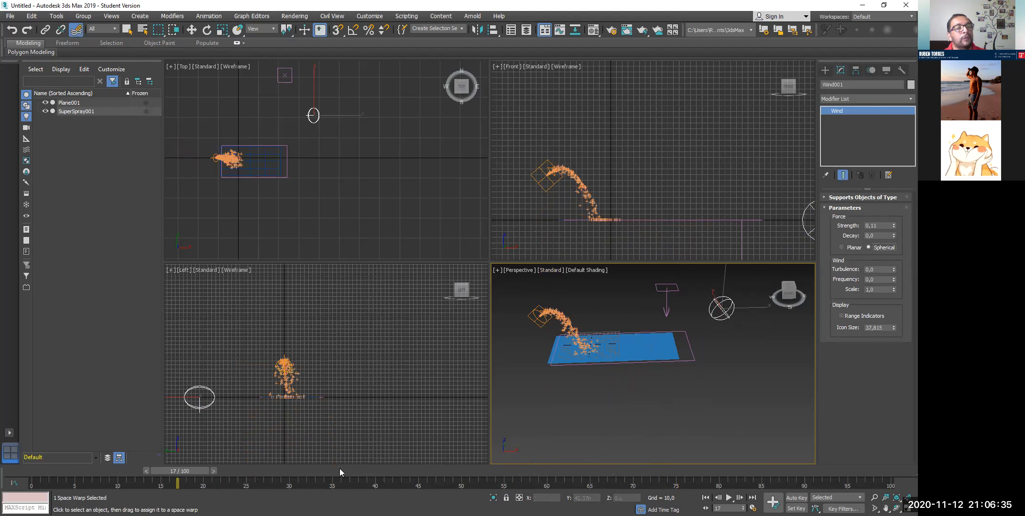
{"action": "mouse_move", "coordinate": [177, 472]}
{"action": "left_mouse_down"}
{"action": "mouse_move", "coordinate": [31, 472]}
{"action": "mouse_move", "coordinate": [134, 472]}
{"action": "left_mouse_up"}
{"action": "mouse_move", "coordinate": [197, 485]}
{"action": "left_mouse_down"}
{"action": "mouse_move", "coordinate": [424, 492]}
{"action": "mouse_move", "coordinate": [581, 480]}
{"action": "left_mouse_up"}
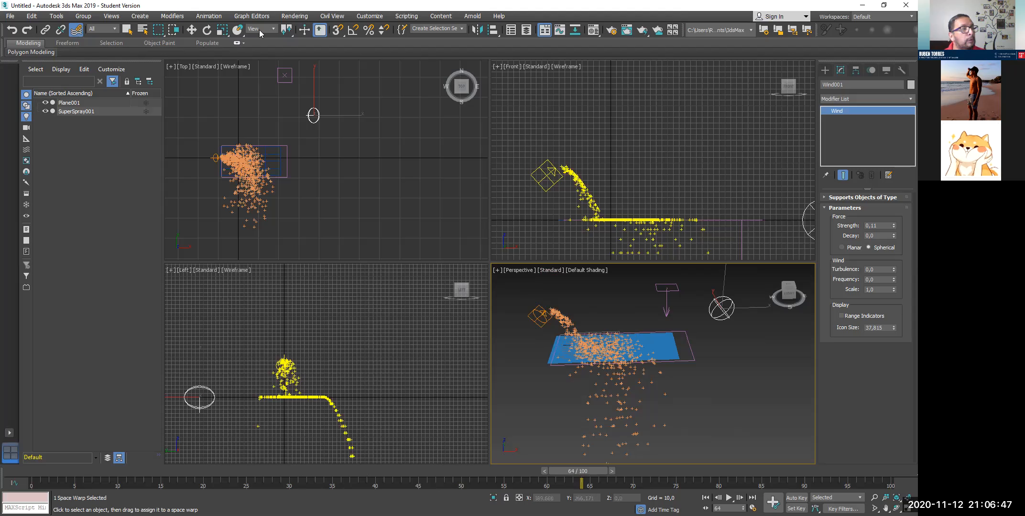
- Move the Wind below the Super Spray near X -212, Y 210, Z -170 and set its force type to Planar
{"action": "left_click", "coordinate": [190, 28]}
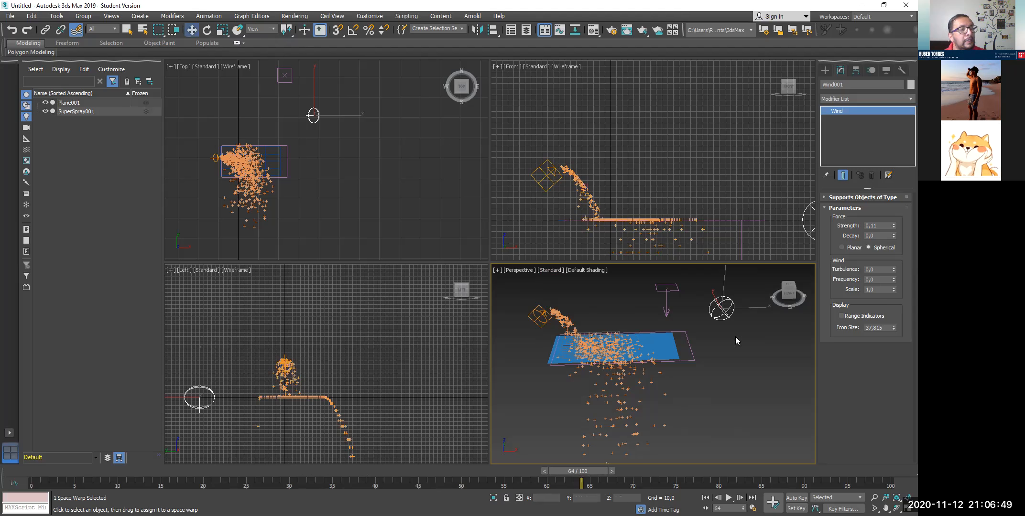
{"action": "left_click_drag", "start_coordinate": [744, 305], "coordinate": [574, 311]}
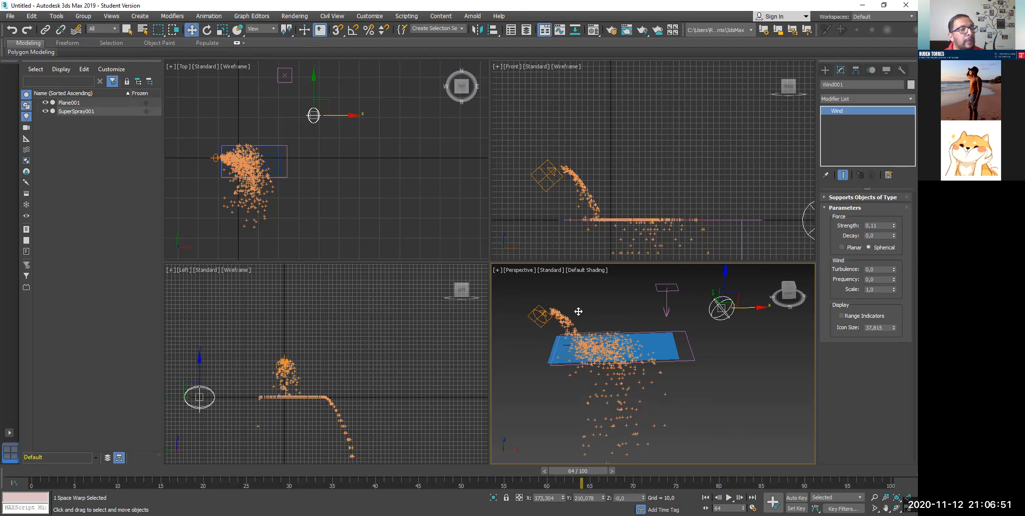
{"action": "left_click_drag", "start_coordinate": [697, 311], "coordinate": [548, 362]}
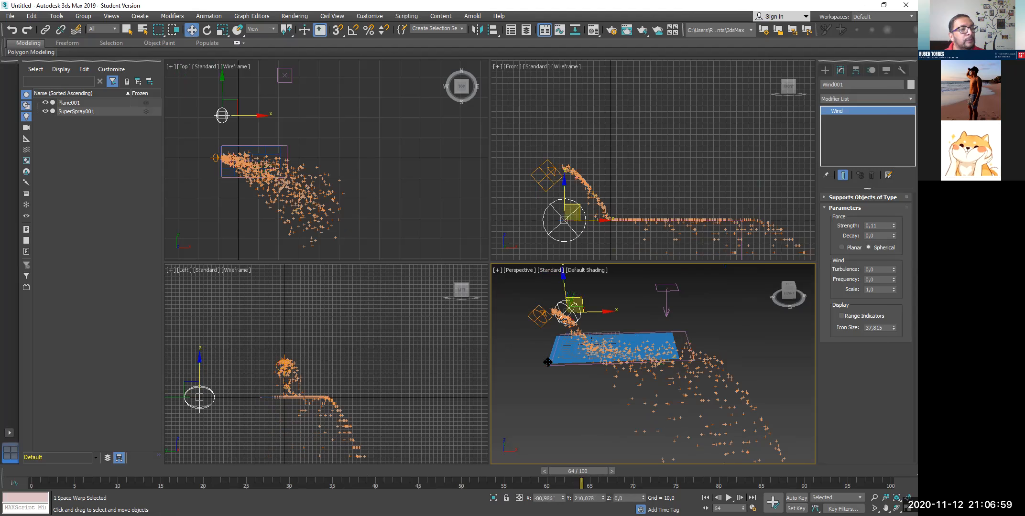
{"action": "left_click_drag", "start_coordinate": [532, 483], "coordinate": [530, 498]}
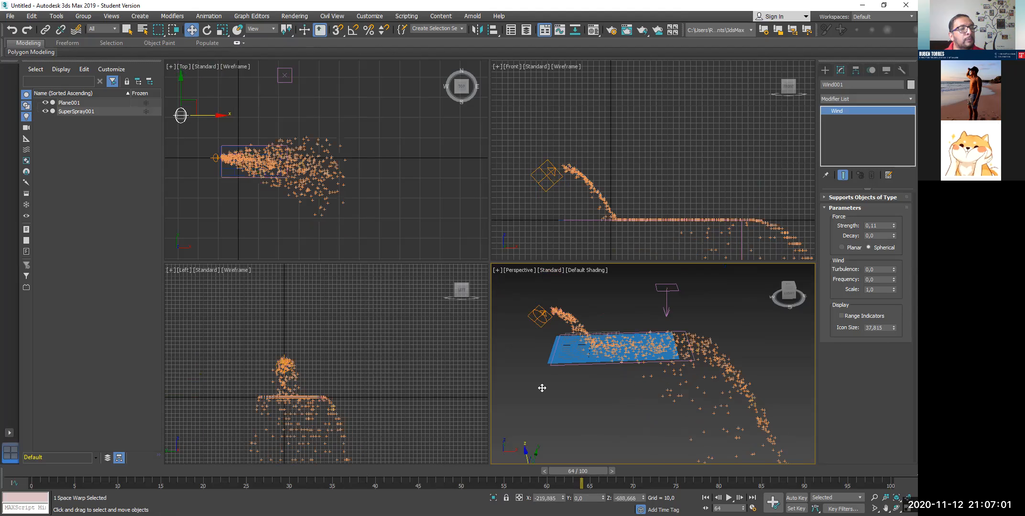
{"action": "left_click_drag", "start_coordinate": [545, 319], "coordinate": [544, 368]}
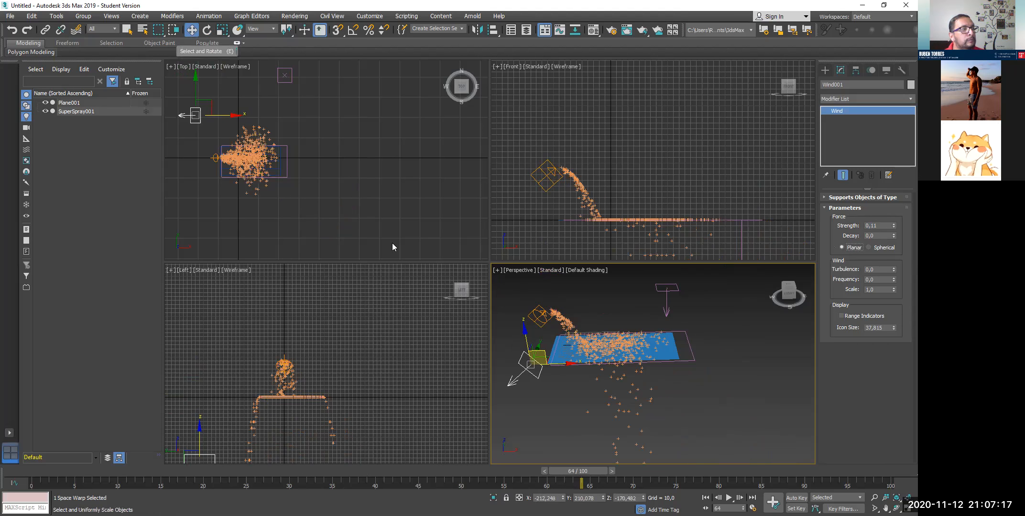
- Rotate the Wind about Y to about 40° so it blows up and along the plane
{"action": "key", "text": "e"}
{"action": "left_click_drag", "start_coordinate": [622, 434], "coordinate": [624, 492]}
{"action": "left_click_drag", "start_coordinate": [629, 10], "coordinate": [578, 474]}
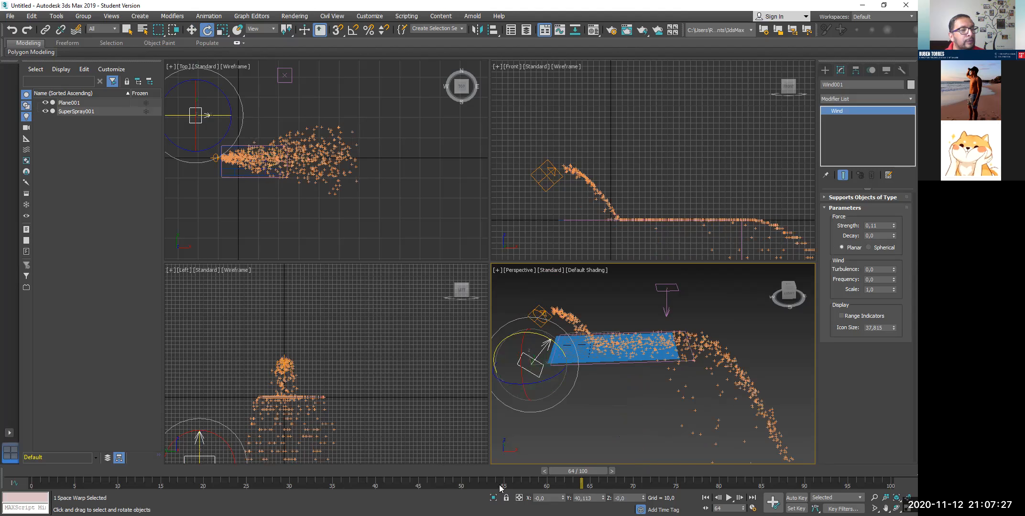
- Scrub through the timeline to examine the wind-driven spray flowing over the plane, ending at frame 0
{"action": "left_click", "coordinate": [306, 483]}
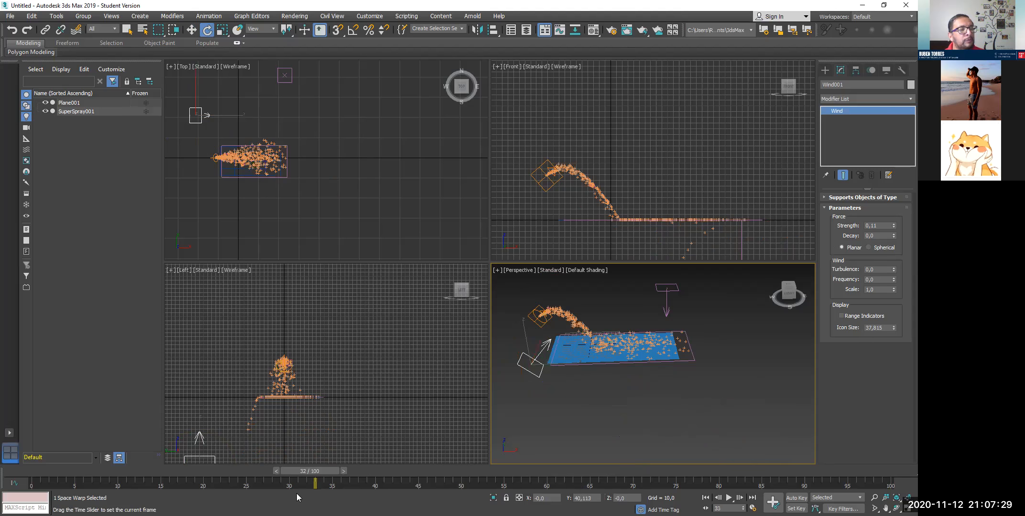
{"action": "left_click", "coordinate": [641, 484]}
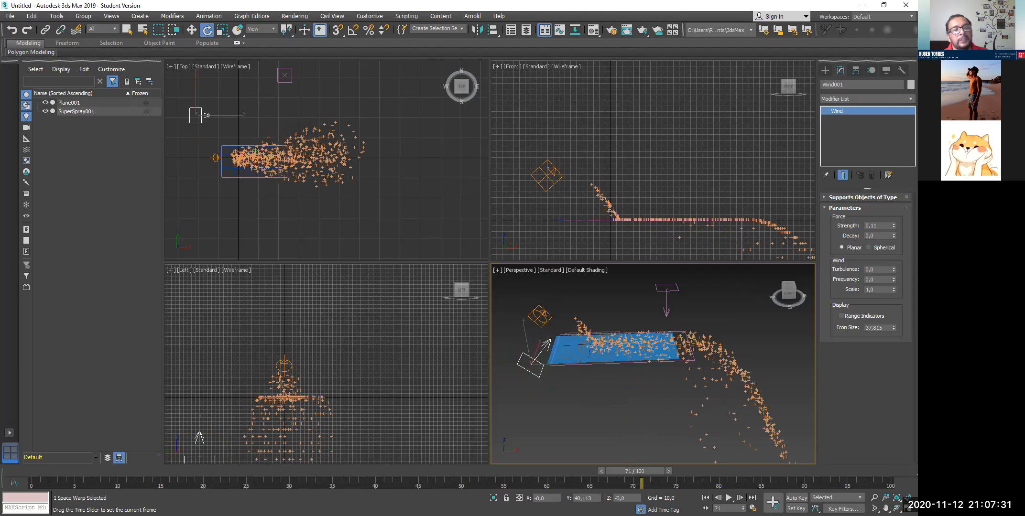
{"action": "left_click_drag", "start_coordinate": [635, 472], "coordinate": [789, 471]}
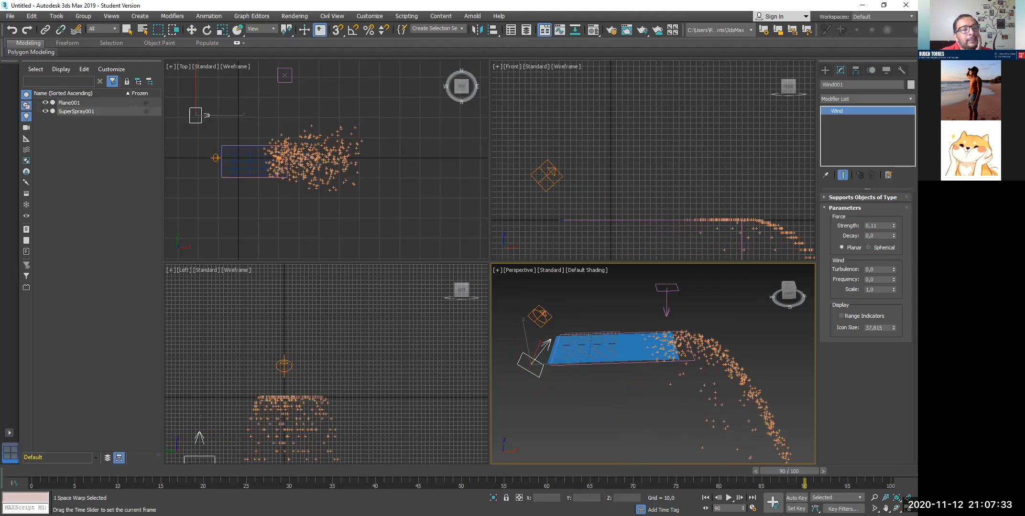
{"action": "left_click_drag", "start_coordinate": [789, 471], "coordinate": [324, 486]}
{"action": "mouse_move", "coordinate": [120, 486]}
{"action": "left_mouse_down"}
{"action": "mouse_move", "coordinate": [75, 494]}
{"action": "mouse_move", "coordinate": [82, 472]}
{"action": "mouse_move", "coordinate": [286, 471]}
{"action": "mouse_move", "coordinate": [29, 471]}
{"action": "left_mouse_up"}
{"action": "key", "text": "e"}
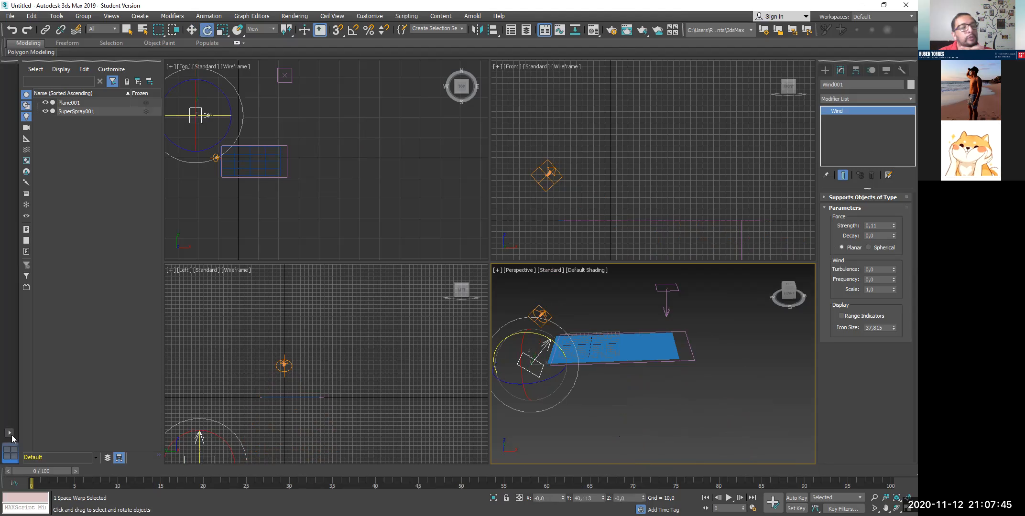
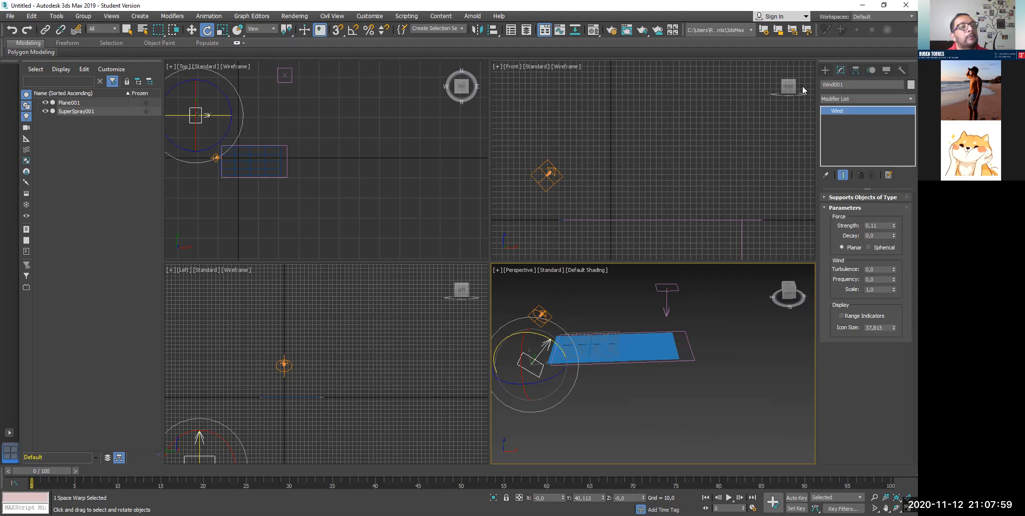
- Draw an open five-vertex Line that curves over the plane and zigzags past its far end
{"action": "left_click", "coordinate": [824, 70]}
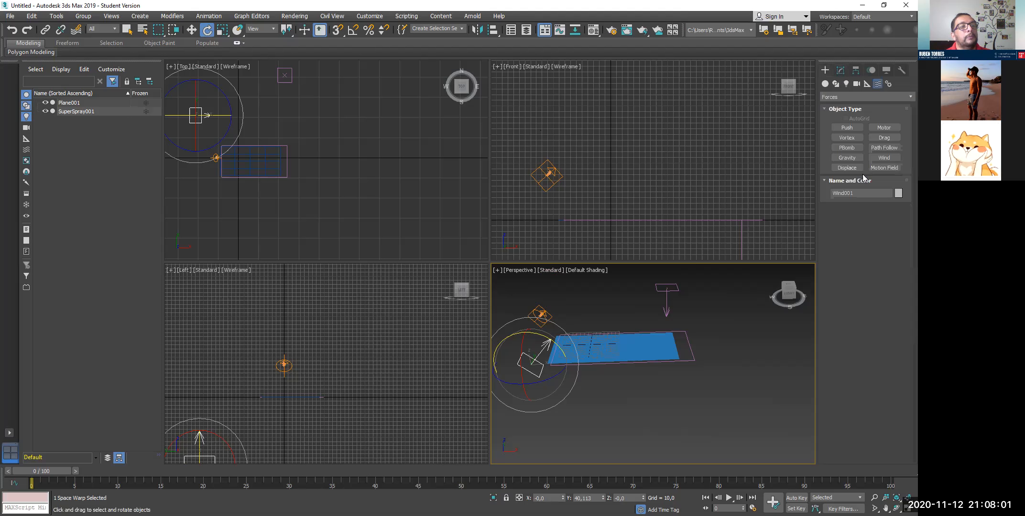
{"action": "left_click", "coordinate": [882, 148]}
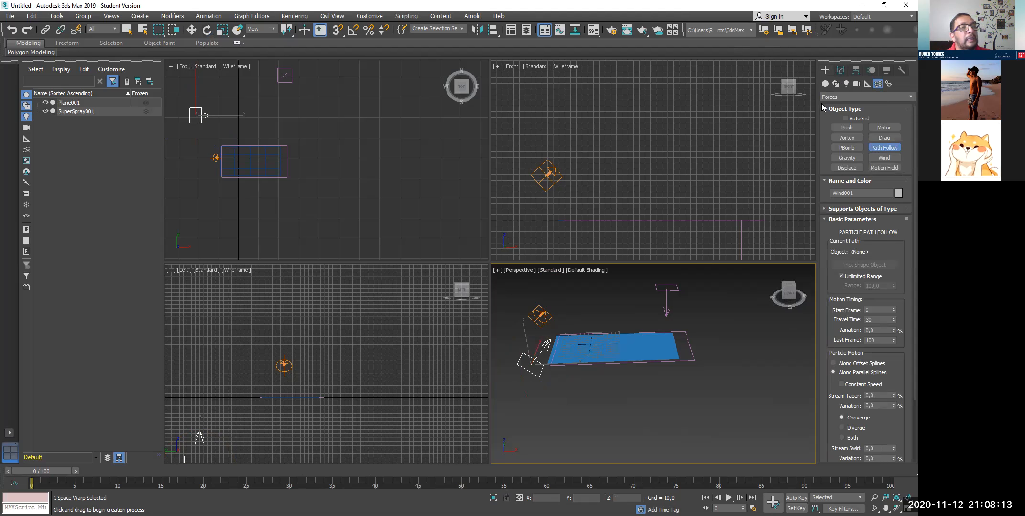
{"action": "left_click", "coordinate": [825, 84]}
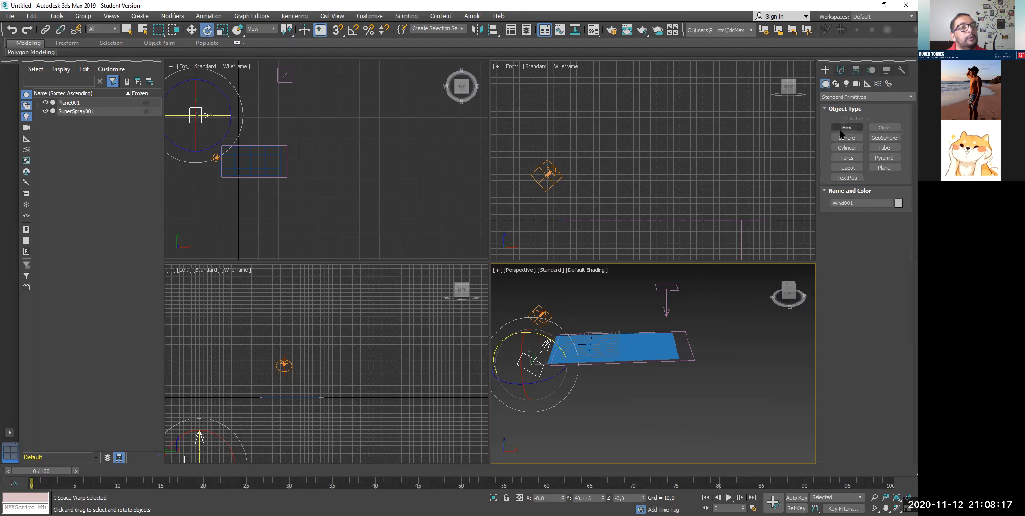
{"action": "left_click", "coordinate": [836, 85]}
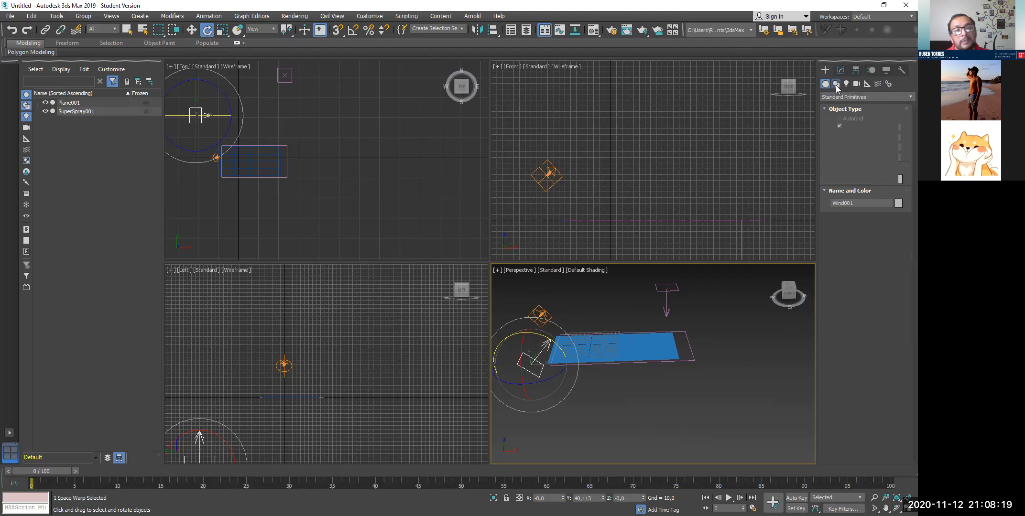
{"action": "left_click", "coordinate": [849, 138]}
{"action": "left_click", "coordinate": [566, 336]}
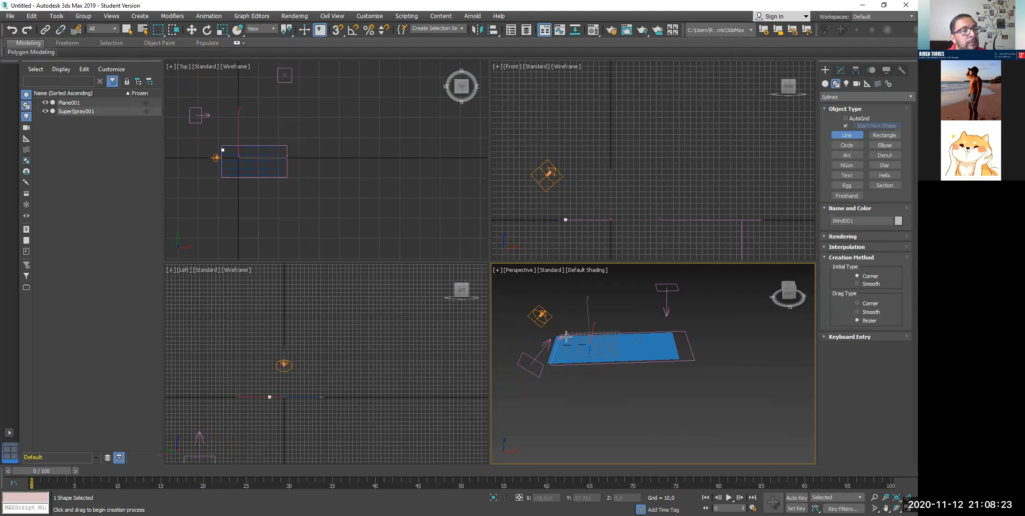
{"action": "left_click_drag", "start_coordinate": [585, 338], "coordinate": [629, 322]}
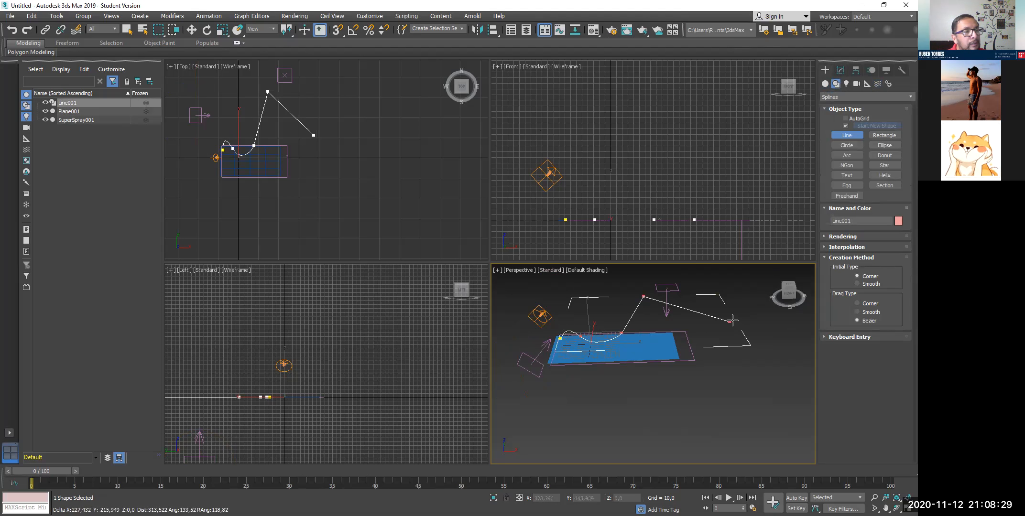
{"action": "left_click", "coordinate": [724, 307]}
{"action": "right_click", "coordinate": [688, 316]}
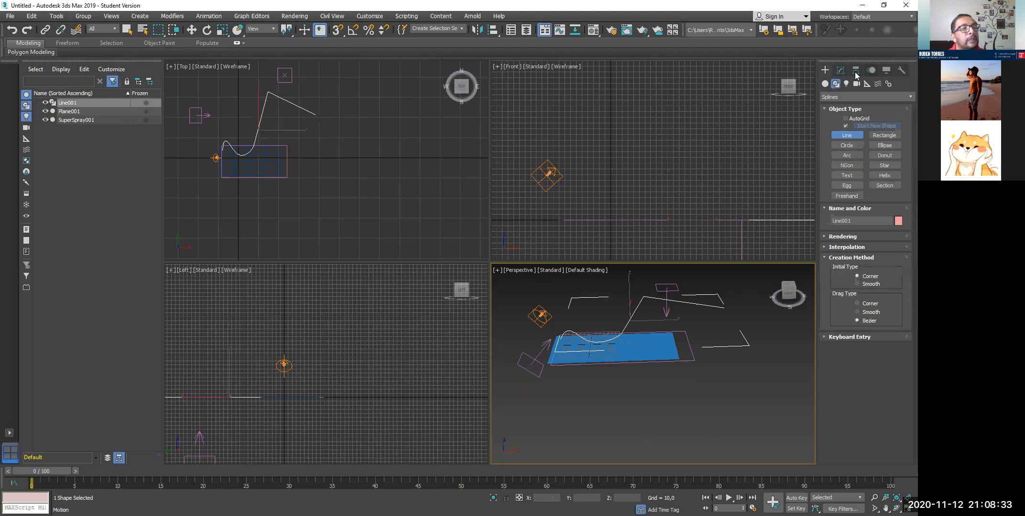
- Create a Path Follow space warp at the plane's far end and pick the drawn line as its path
{"action": "left_click", "coordinate": [840, 71]}
{"action": "left_click", "coordinate": [824, 71]}
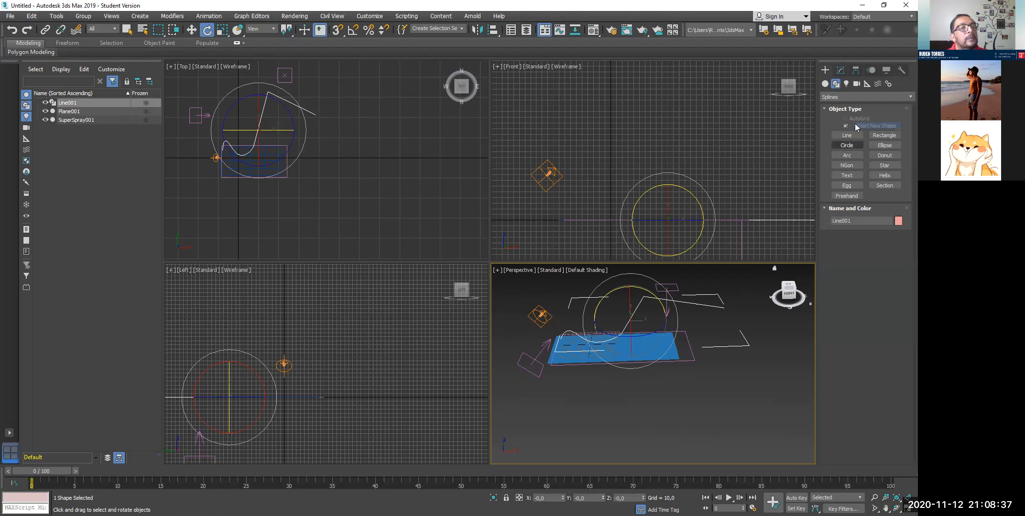
{"action": "left_click", "coordinate": [877, 85]}
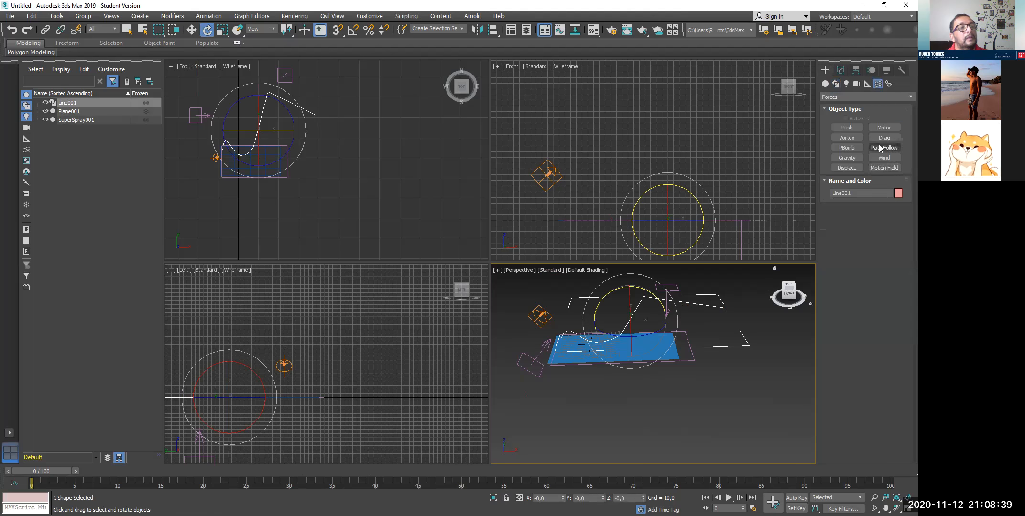
{"action": "left_click", "coordinate": [879, 148]}
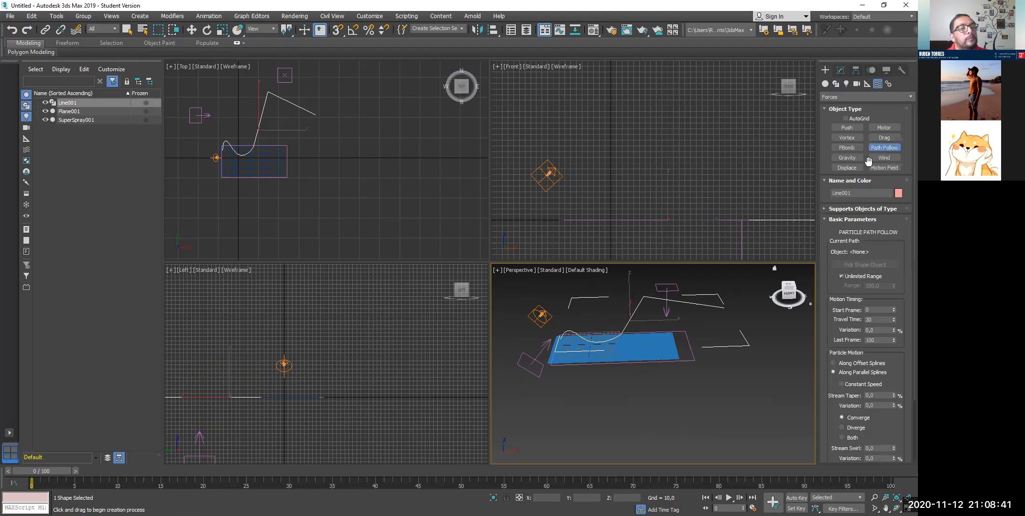
{"action": "left_click_drag", "start_coordinate": [705, 337], "coordinate": [666, 352]}
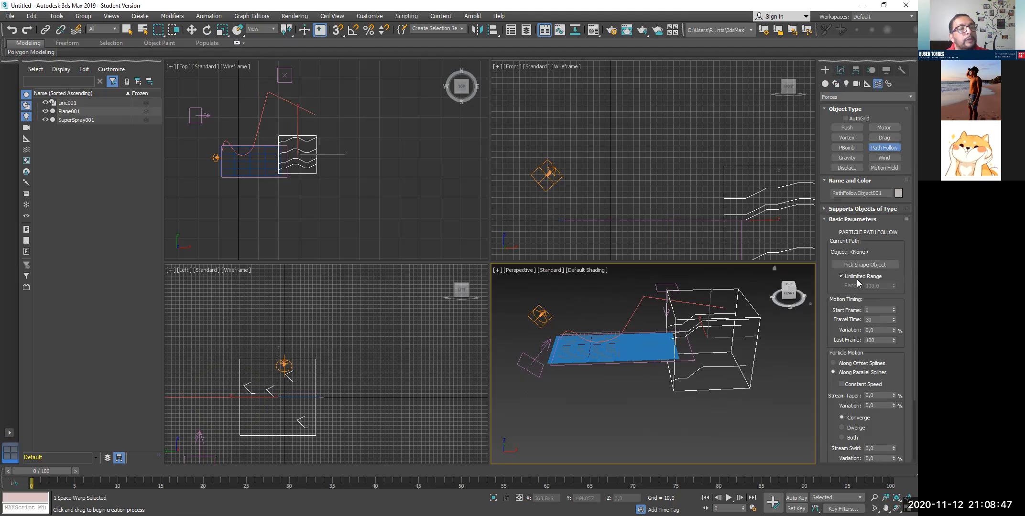
{"action": "left_click", "coordinate": [852, 264]}
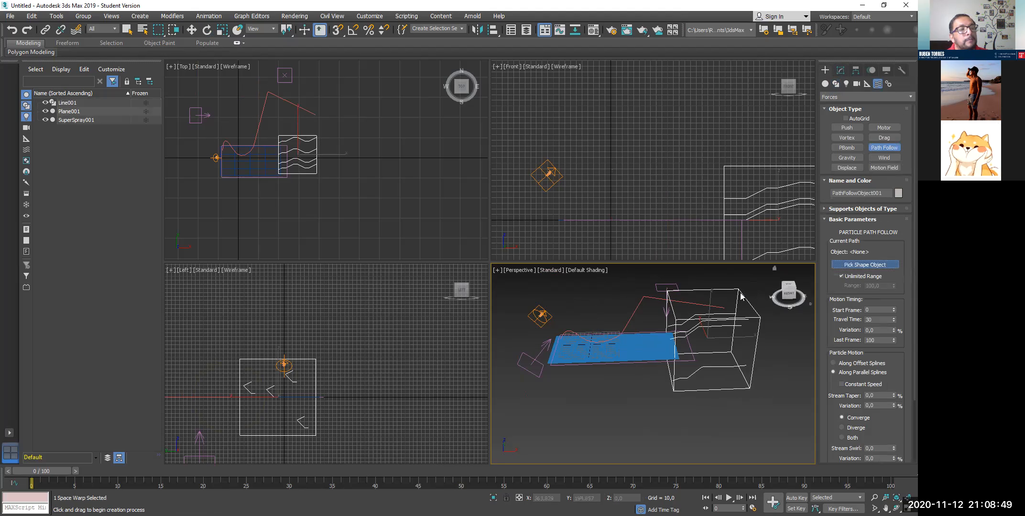
{"action": "left_click", "coordinate": [630, 317]}
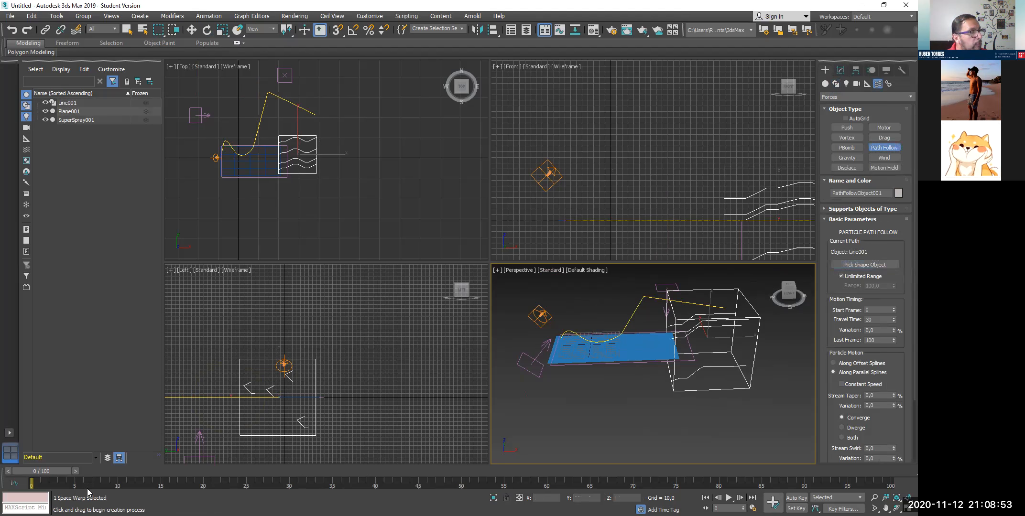
- Scrub the timeline forward to about frame 50 and back to about frame 23 to check whether particles follow the line
{"action": "left_click", "coordinate": [94, 473]}
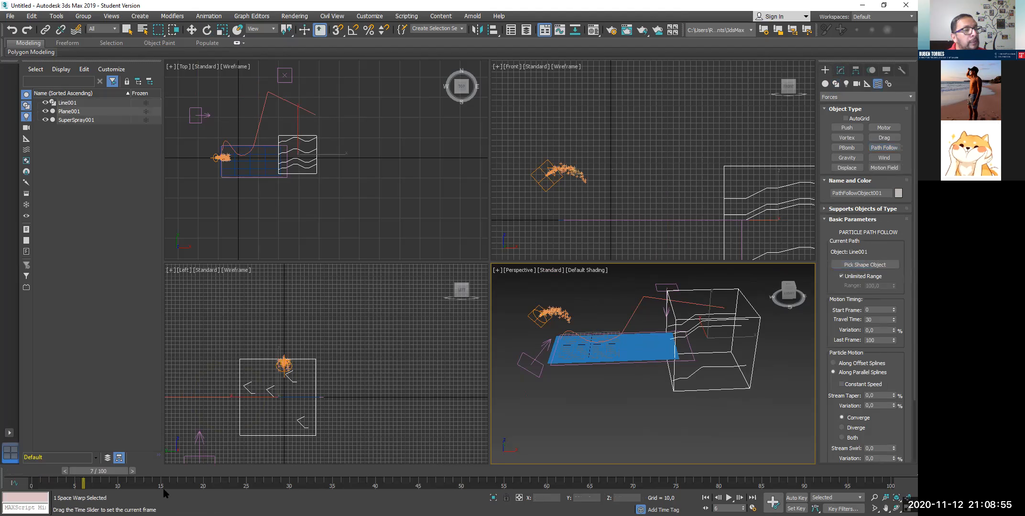
{"action": "left_click", "coordinate": [187, 471]}
{"action": "left_click_drag", "start_coordinate": [187, 471], "coordinate": [458, 471]}
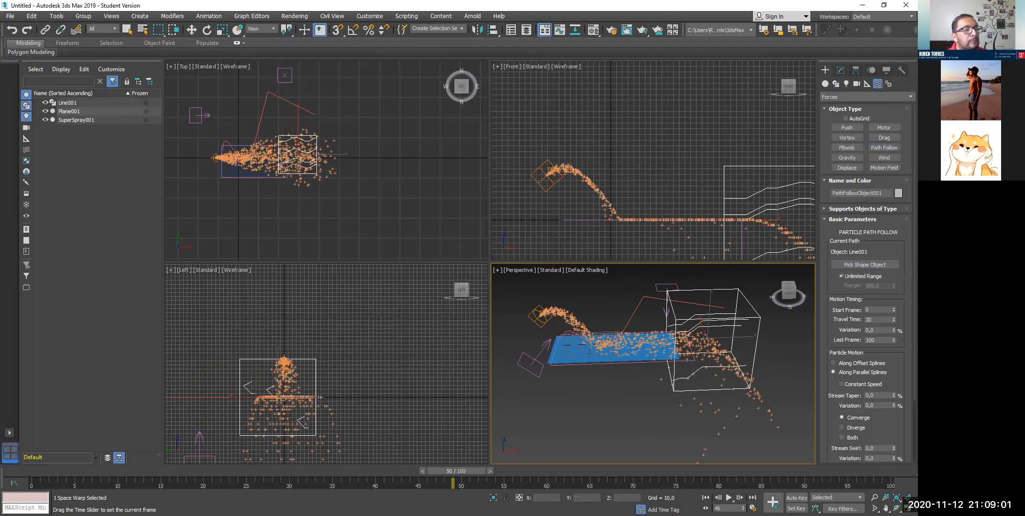
{"action": "left_click_drag", "start_coordinate": [369, 497], "coordinate": [261, 500]}
{"action": "left_click_drag", "start_coordinate": [375, 471], "coordinate": [229, 471]}
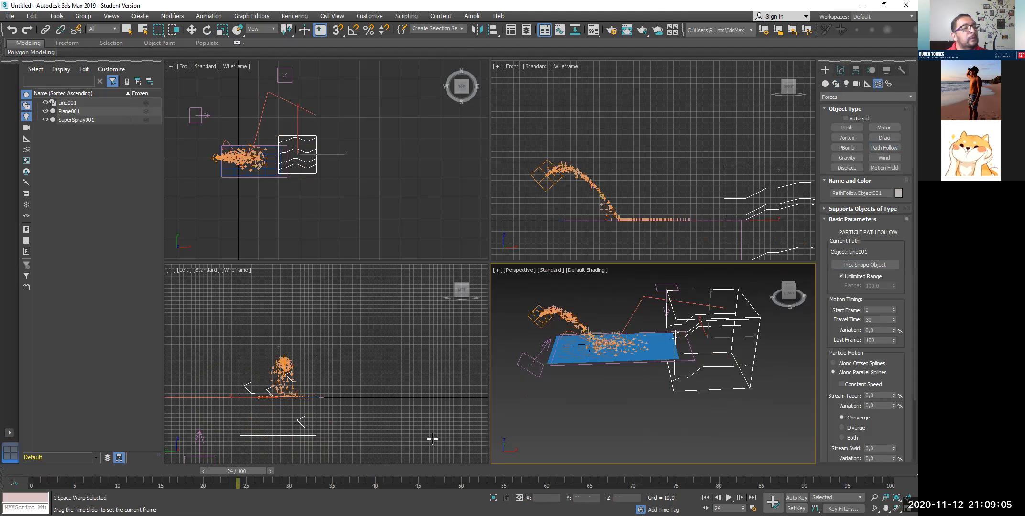
{"action": "left_click", "coordinate": [884, 147]}
{"action": "left_click", "coordinate": [655, 287]}
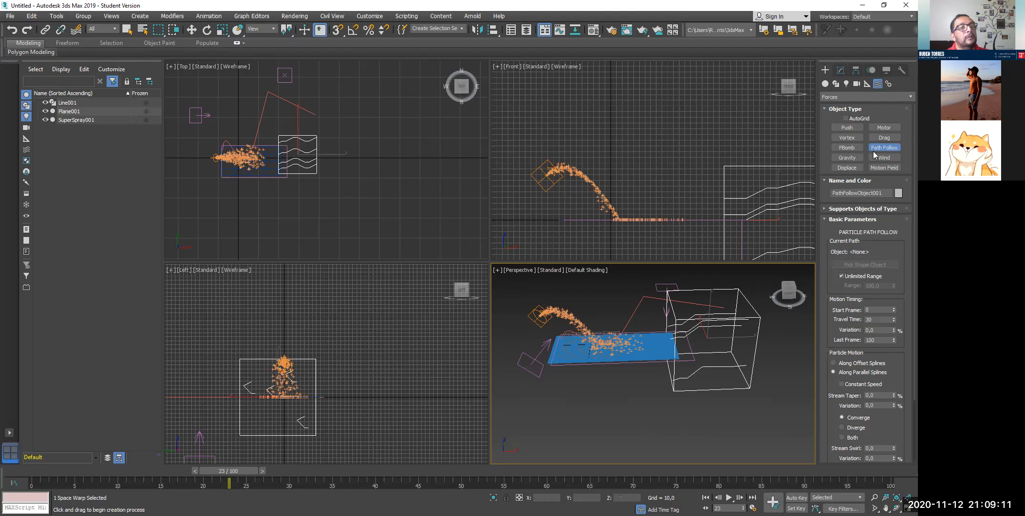
{"action": "left_click", "coordinate": [824, 70]}
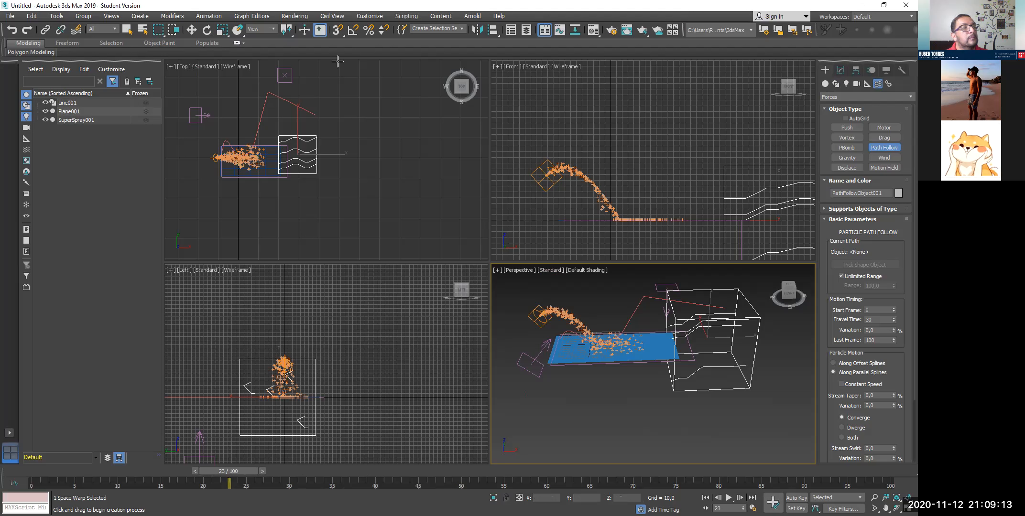
- Delete the Gravity space warp and the Wind space warp from the scene
{"action": "key", "text": "w"}
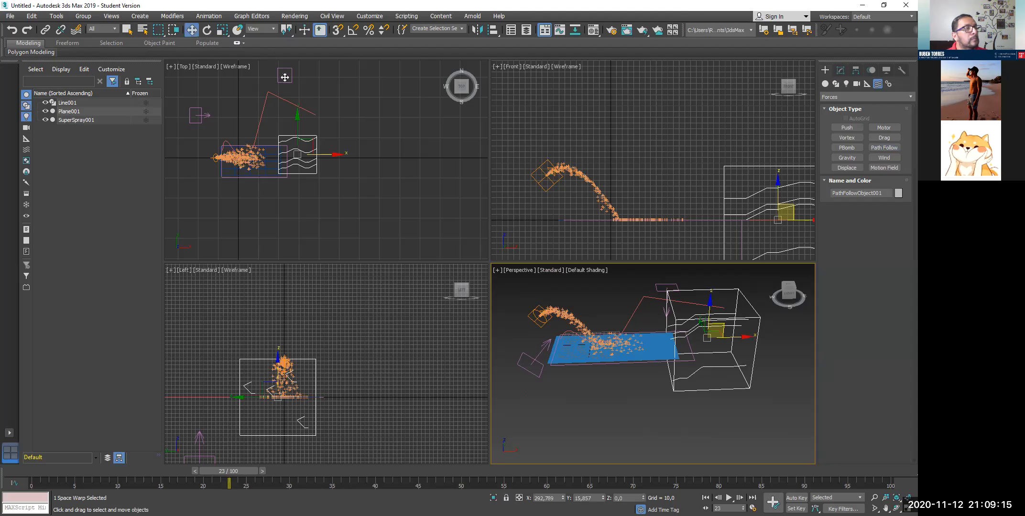
{"action": "left_click", "coordinate": [285, 77]}
{"action": "left_click", "coordinate": [278, 88]}
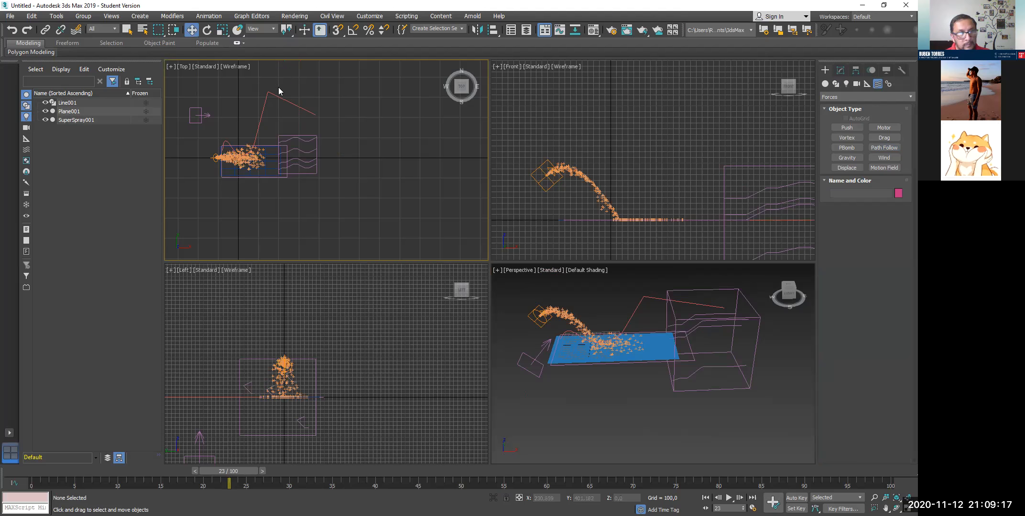
{"action": "mouse_move", "coordinate": [226, 473]}
{"action": "left_mouse_down"}
{"action": "mouse_move", "coordinate": [170, 476]}
{"action": "mouse_move", "coordinate": [307, 477]}
{"action": "mouse_move", "coordinate": [290, 466]}
{"action": "mouse_move", "coordinate": [227, 469]}
{"action": "left_mouse_up"}
{"action": "left_click", "coordinate": [538, 361]}
{"action": "key", "text": "Delete"}
- Move the timeline to frame 26 and bind the Super Spray to the Path Follow space warp
{"action": "left_click_drag", "start_coordinate": [226, 478], "coordinate": [255, 478]}
{"action": "left_click", "coordinate": [689, 329]}
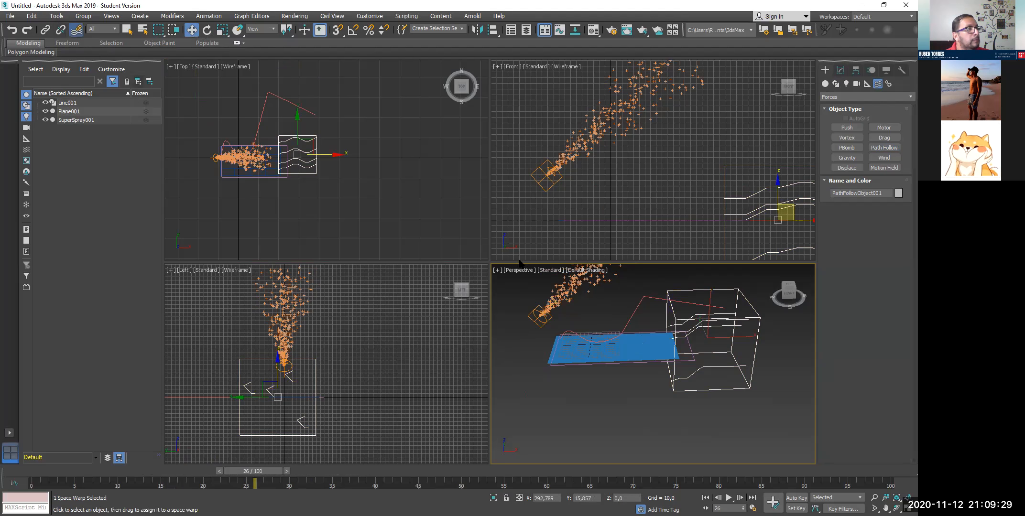
{"action": "left_click", "coordinate": [76, 30]}
{"action": "left_click_drag", "start_coordinate": [553, 294], "coordinate": [703, 336]}
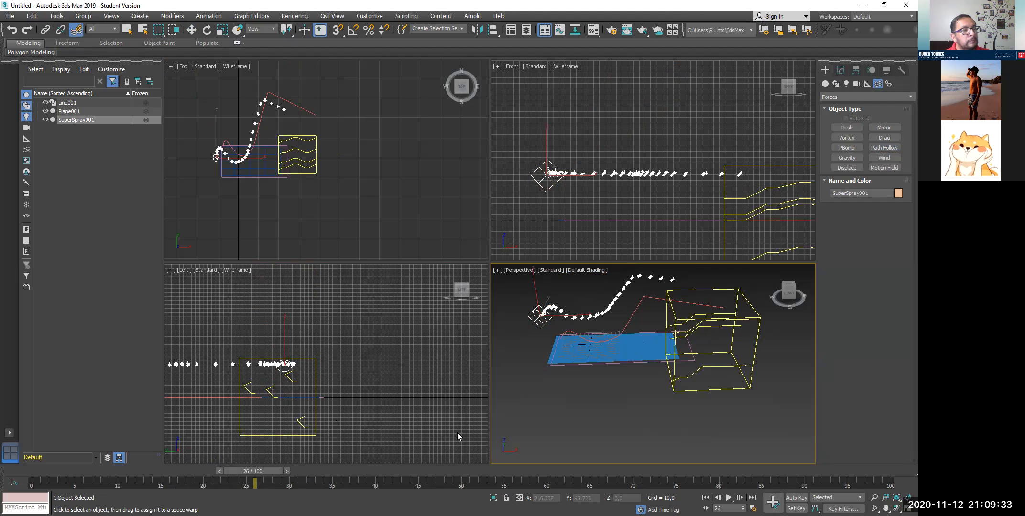
- Scrub the timeline between the early frames and about frame 74, ending at frame 63, to examine how the particles follow the drawn line
{"action": "left_click", "coordinate": [176, 474]}
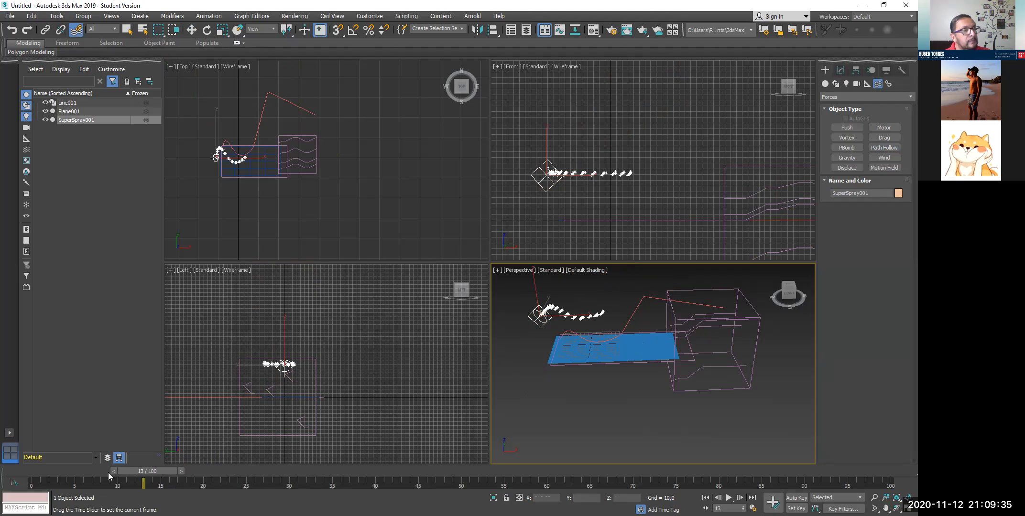
{"action": "left_click_drag", "start_coordinate": [247, 479], "coordinate": [269, 481]}
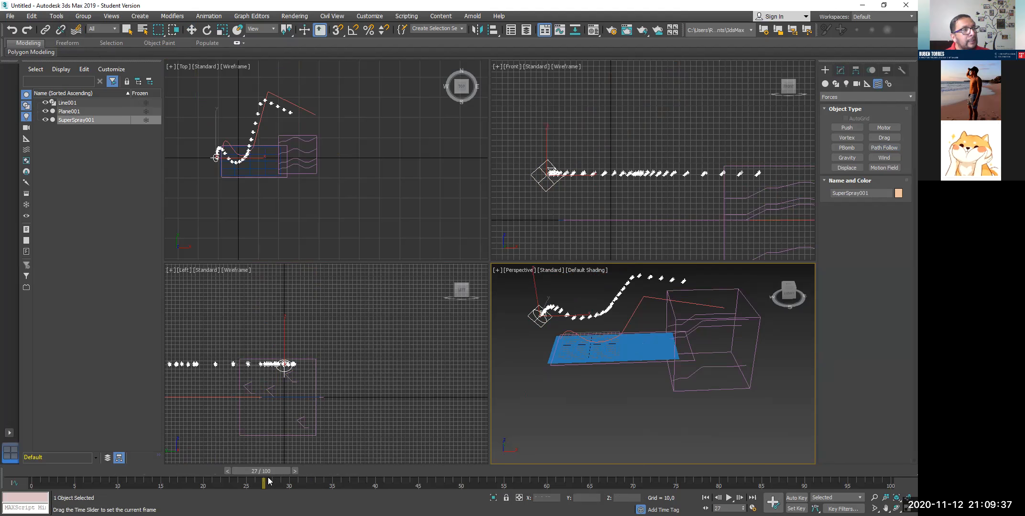
{"action": "left_click_drag", "start_coordinate": [353, 485], "coordinate": [333, 468]}
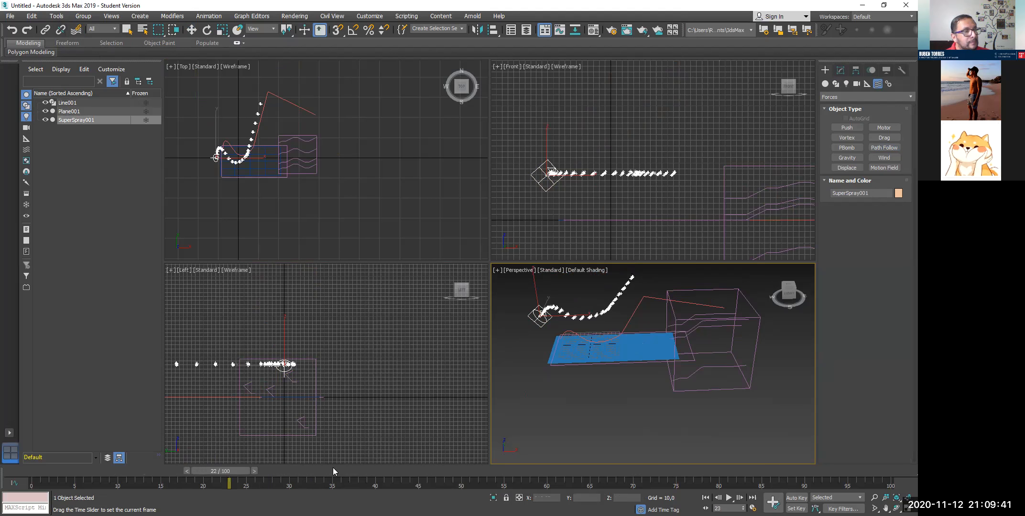
{"action": "left_click_drag", "start_coordinate": [531, 465], "coordinate": [658, 466]}
{"action": "middle_click_drag", "start_coordinate": [610, 371], "coordinate": [578, 413]}
{"action": "scroll", "coordinate": [580, 383], "scroll_direction": "down", "scroll_amount": 3}
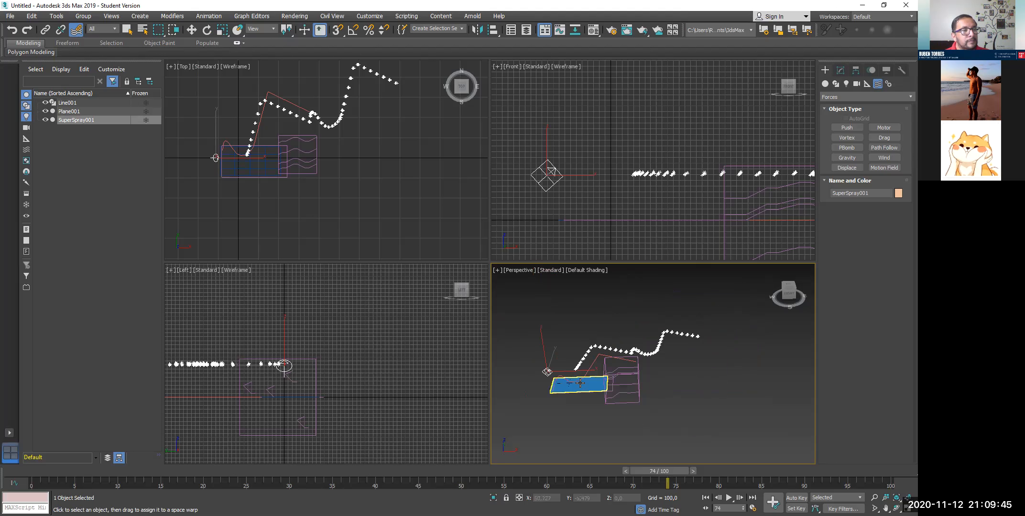
{"action": "scroll", "coordinate": [580, 383], "scroll_direction": "down", "scroll_amount": 2}
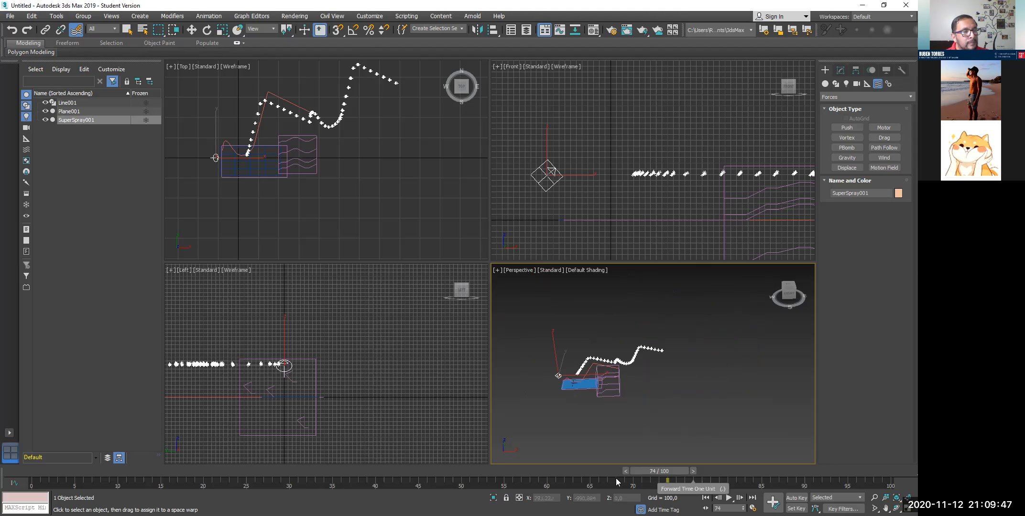
{"action": "left_click_drag", "start_coordinate": [389, 483], "coordinate": [273, 480]}
{"action": "left_click_drag", "start_coordinate": [141, 475], "coordinate": [583, 472]}
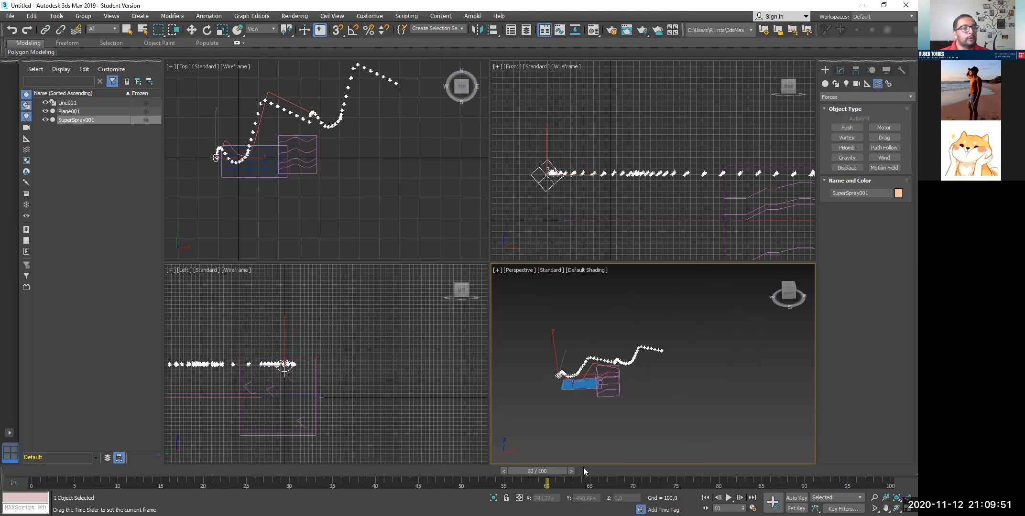
{"action": "left_click", "coordinate": [76, 30]}
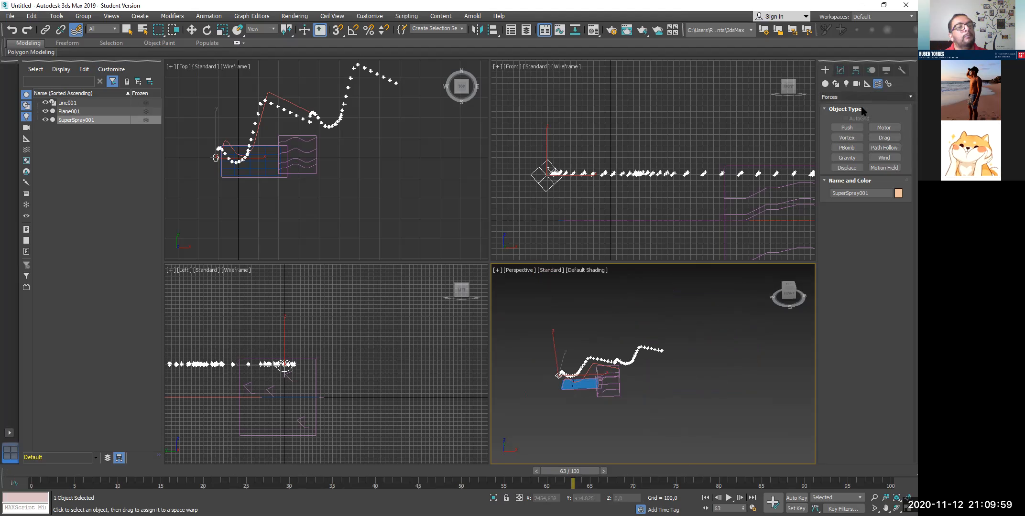
- Create a PBomb space warp with an icon size of about 30 in the Front view, above the Super Spray
{"action": "left_click", "coordinate": [840, 94]}
{"action": "left_click", "coordinate": [840, 105]}
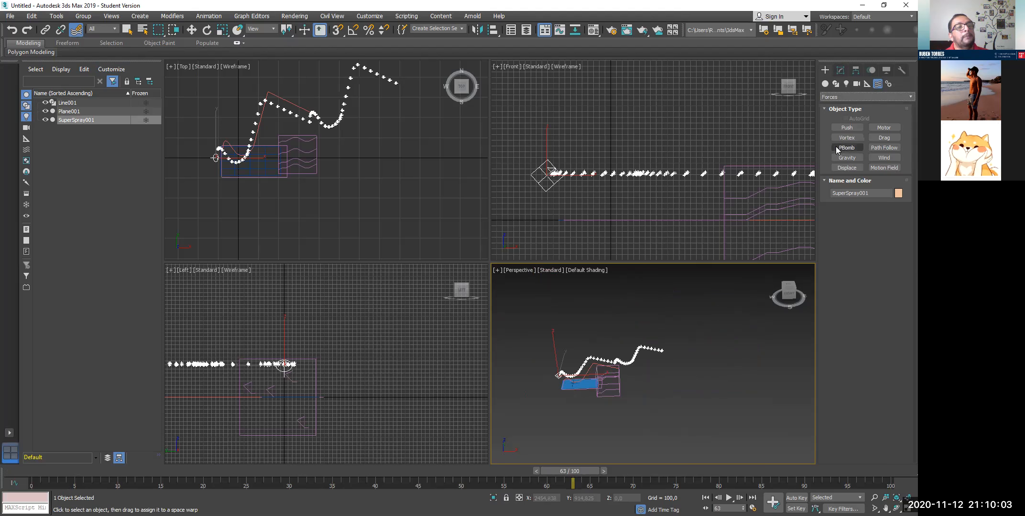
{"action": "left_click", "coordinate": [847, 148]}
{"action": "left_click", "coordinate": [656, 115]}
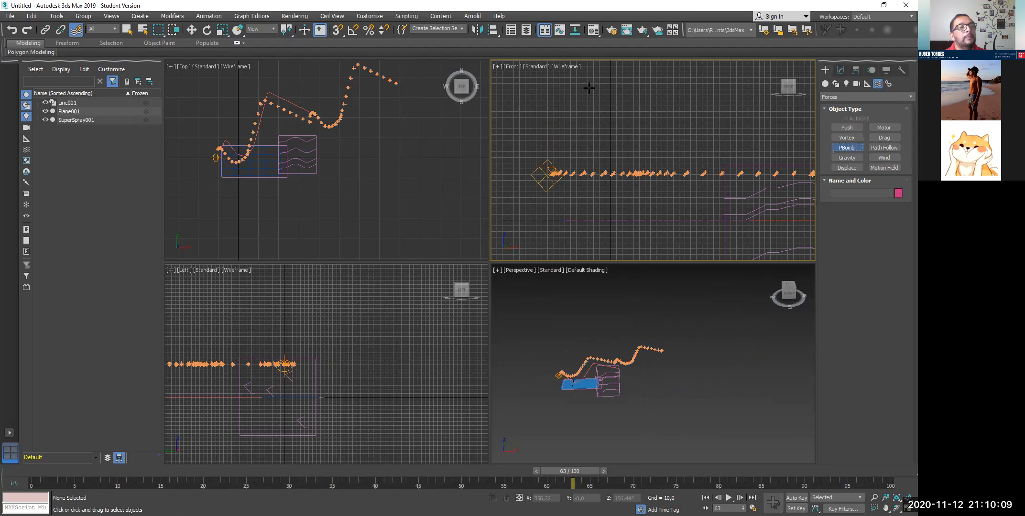
{"action": "left_click_drag", "start_coordinate": [574, 84], "coordinate": [589, 96]}
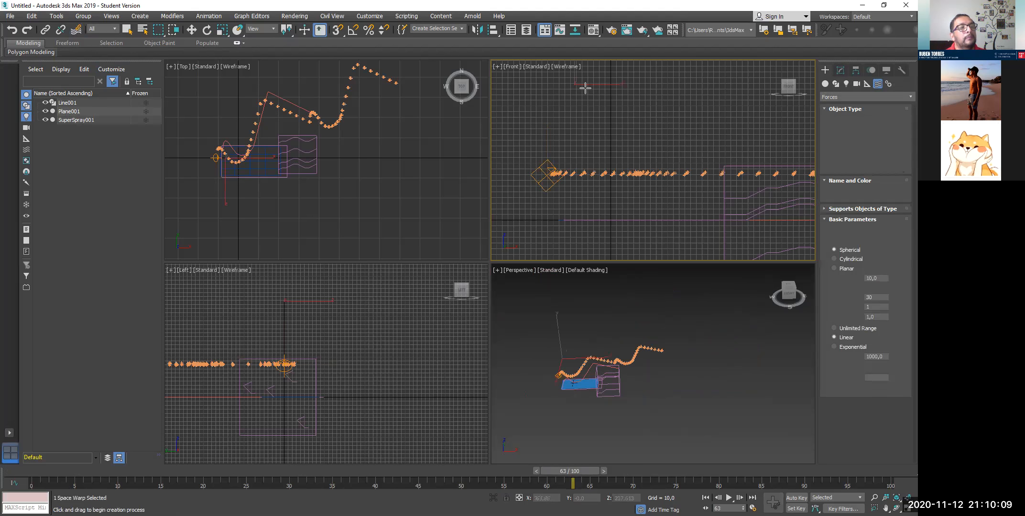
- Move the PBomb to about X 45, Z 152, just above the particle stream
{"action": "left_click", "coordinate": [207, 31]}
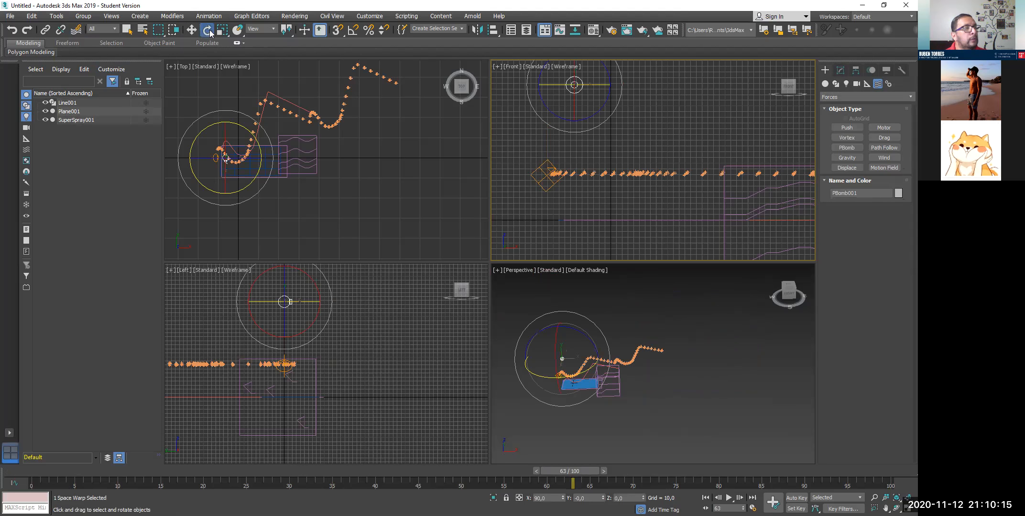
{"action": "left_click", "coordinate": [191, 29]}
{"action": "left_click_drag", "start_coordinate": [573, 85], "coordinate": [633, 112]}
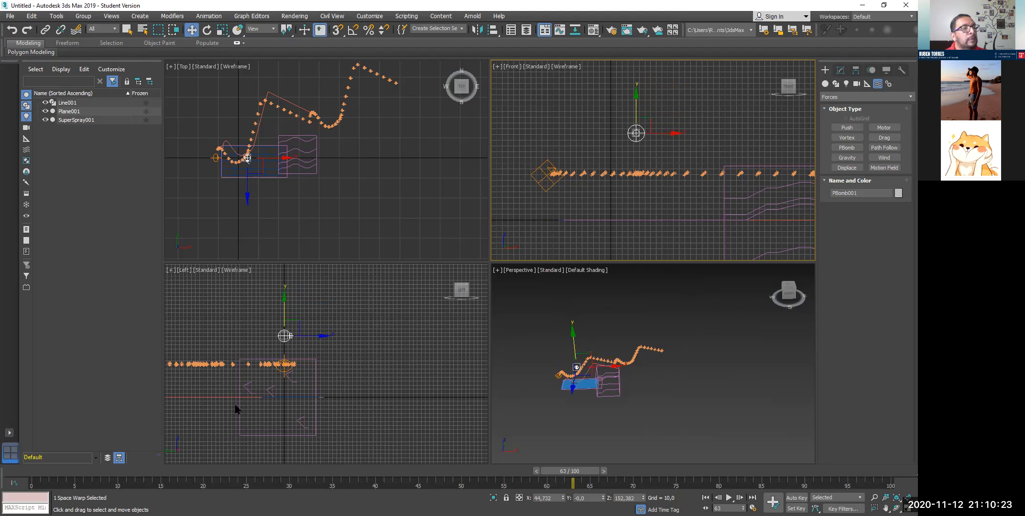
- Bind the Super Spray to the PBomb space warp at frame 19 and check the effect up to frame 64
{"action": "left_click_drag", "start_coordinate": [571, 477], "coordinate": [193, 461]}
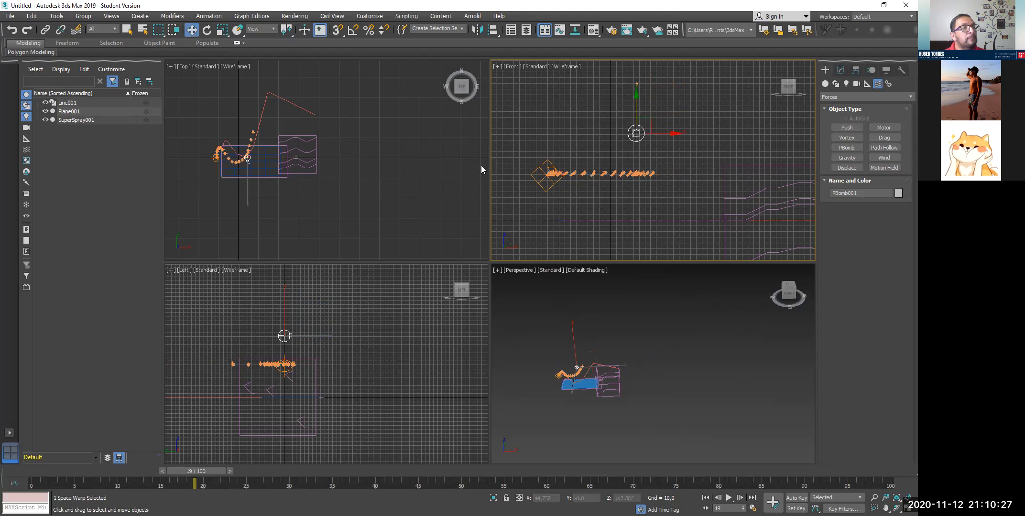
{"action": "left_click", "coordinate": [75, 30]}
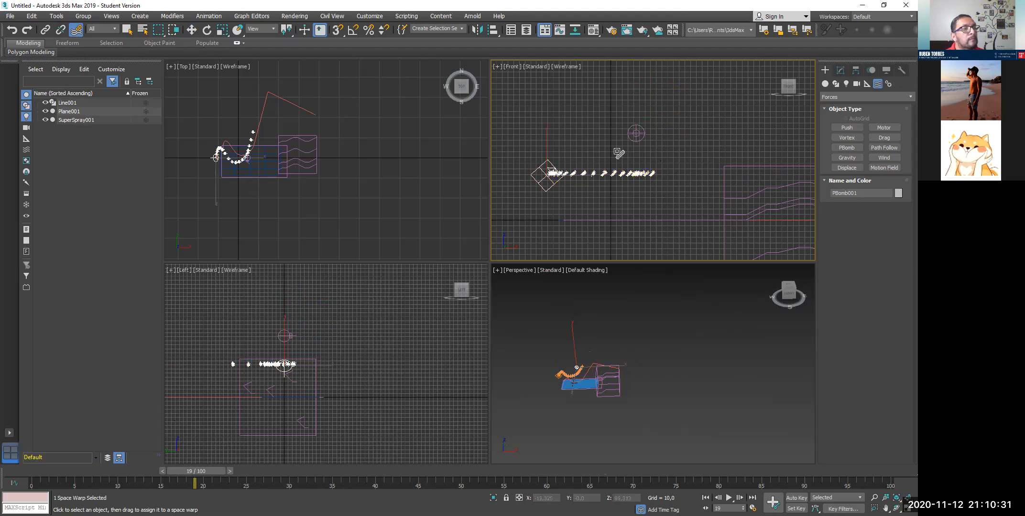
{"action": "left_click", "coordinate": [634, 133]}
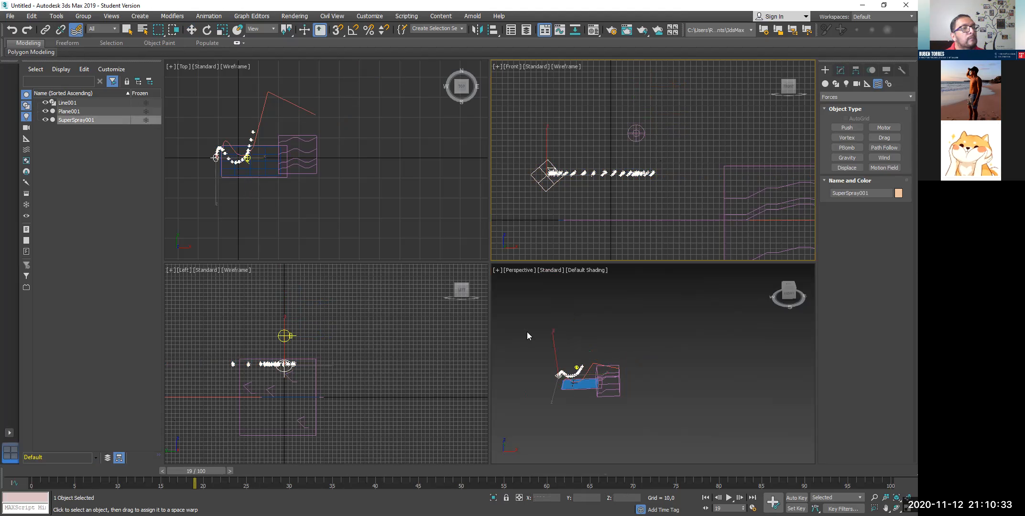
{"action": "left_click_drag", "start_coordinate": [644, 124], "coordinate": [636, 133]}
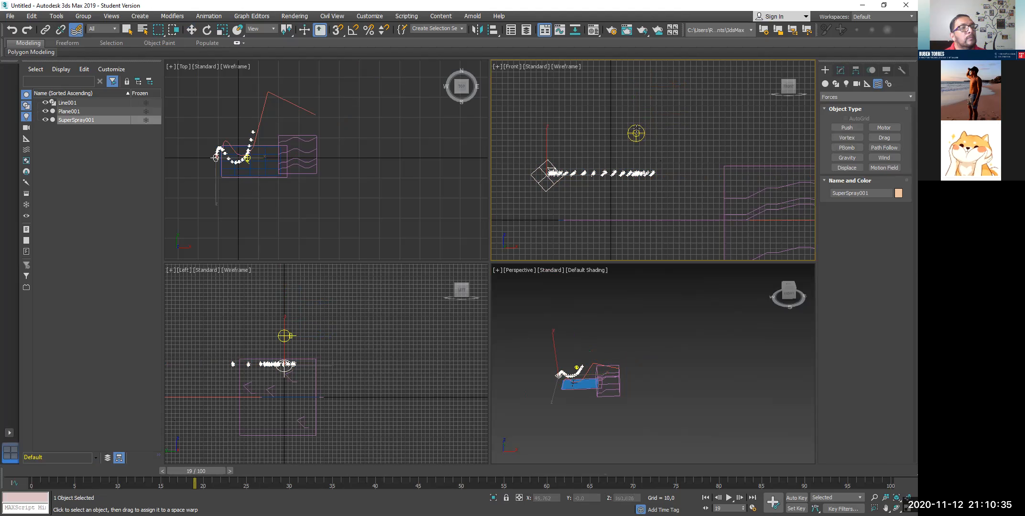
{"action": "left_click", "coordinate": [840, 71]}
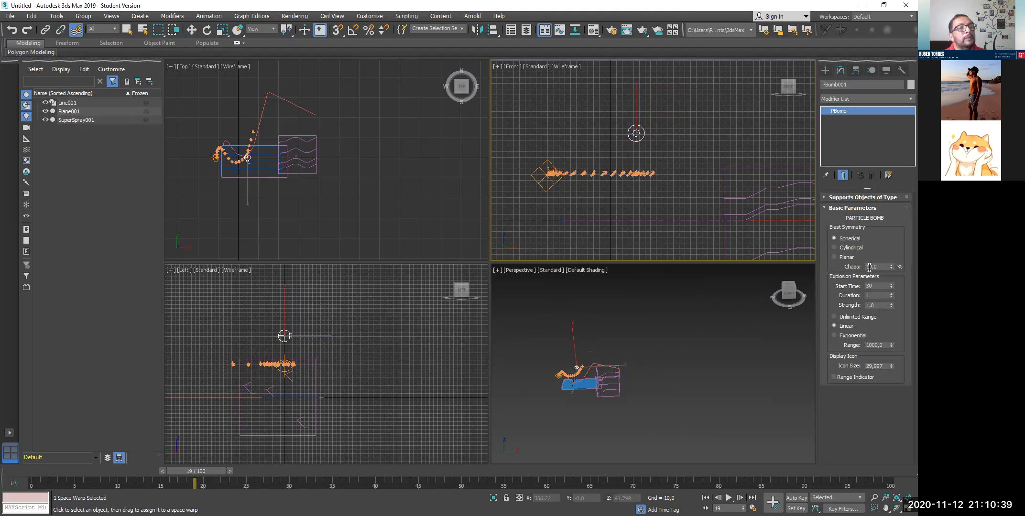
{"action": "left_click_drag", "start_coordinate": [205, 477], "coordinate": [581, 485]}
- Delete the Gravity Binding and the Deflector Binding from the Super Spray's modifier stack
{"action": "left_click_drag", "start_coordinate": [635, 134], "coordinate": [548, 174]}
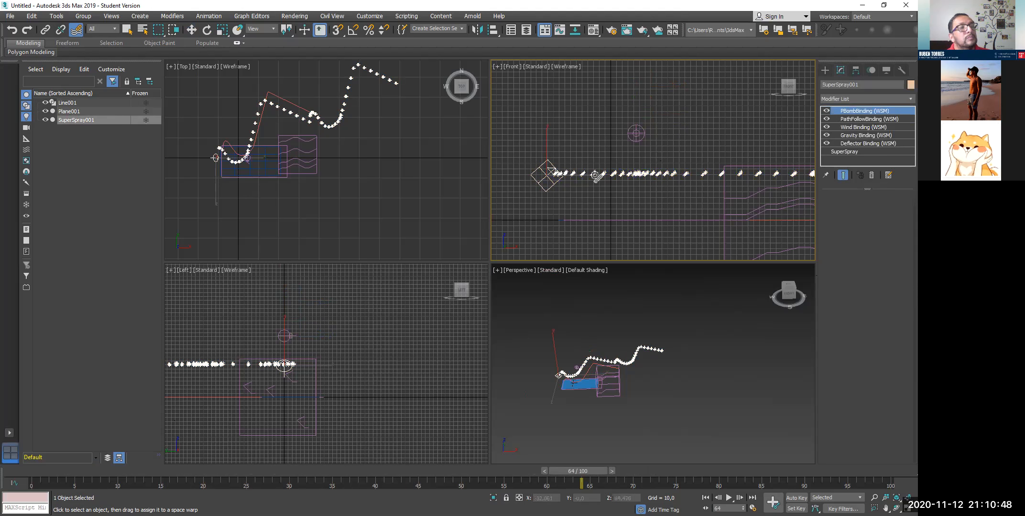
{"action": "left_click", "coordinate": [855, 135]}
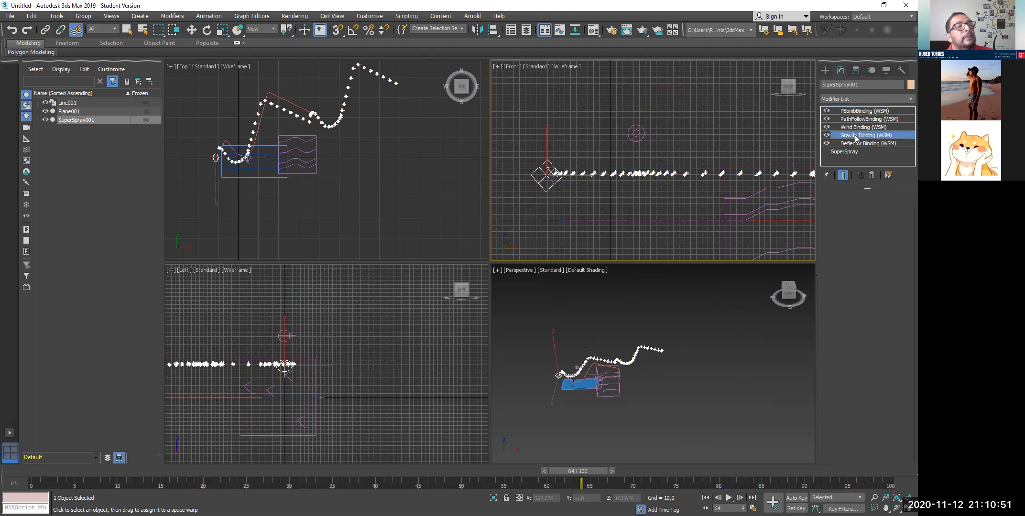
{"action": "right_click", "coordinate": [855, 136]}
{"action": "left_click", "coordinate": [818, 151]}
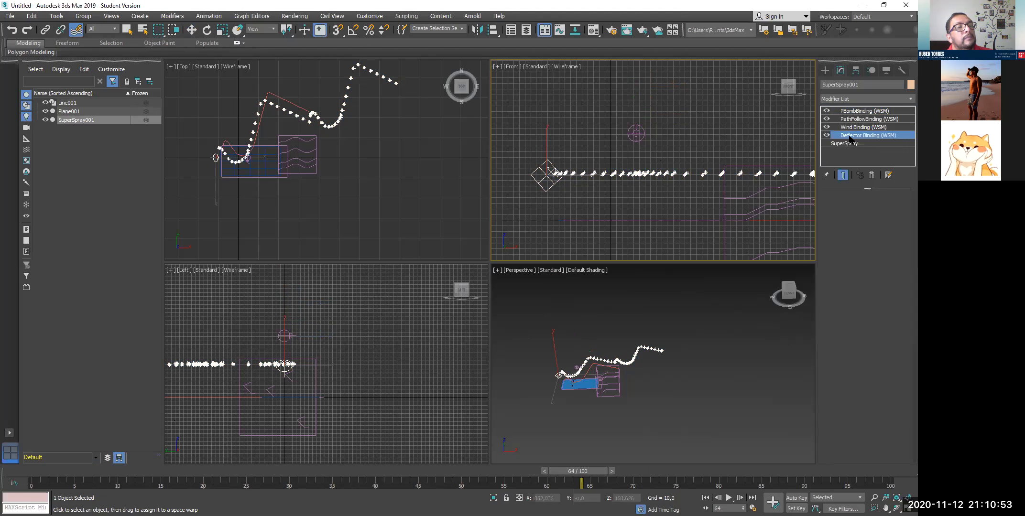
{"action": "right_click", "coordinate": [850, 139]}
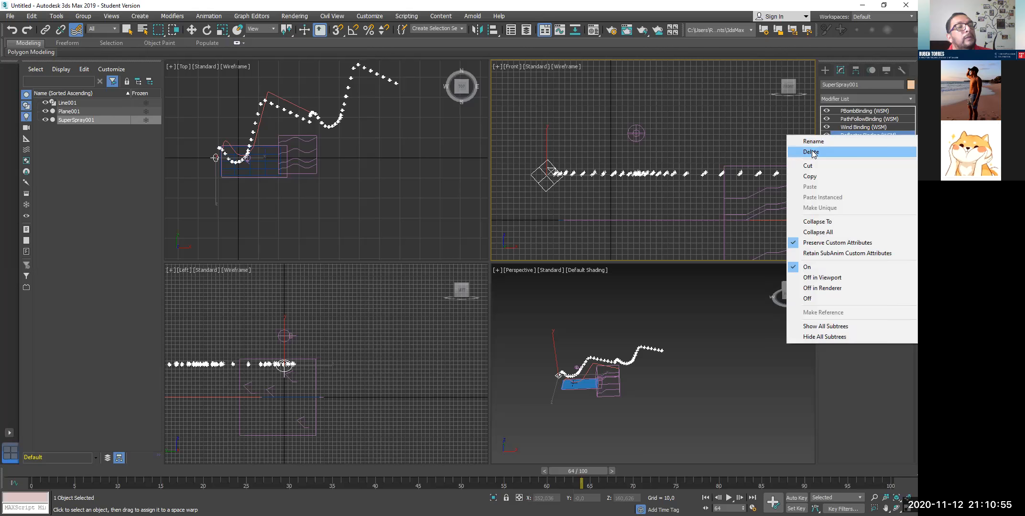
{"action": "left_click", "coordinate": [821, 149]}
- Delete the Wind Binding and the PathFollowBinding from the Super Spray's modifier stack, keeping the PBombBinding
{"action": "left_click", "coordinate": [845, 127]}
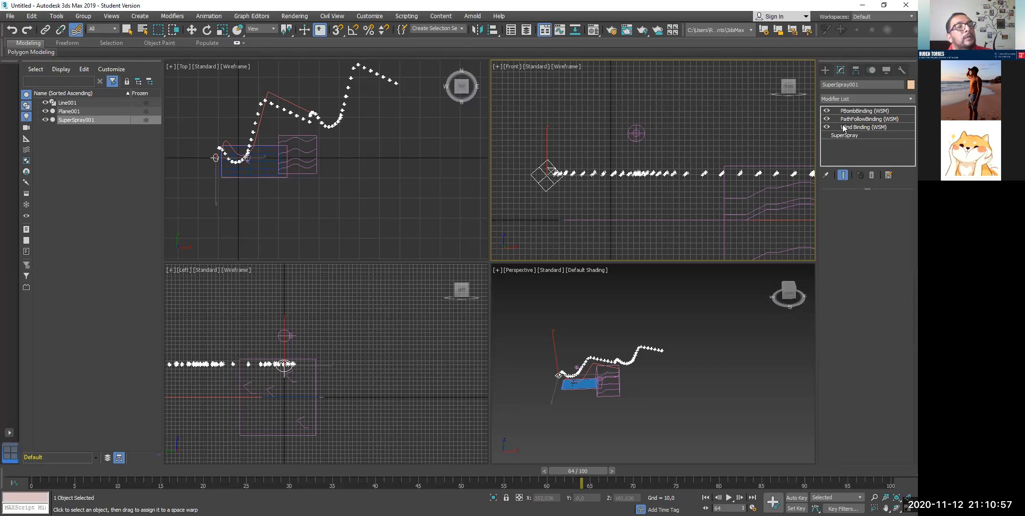
{"action": "right_click", "coordinate": [844, 128]}
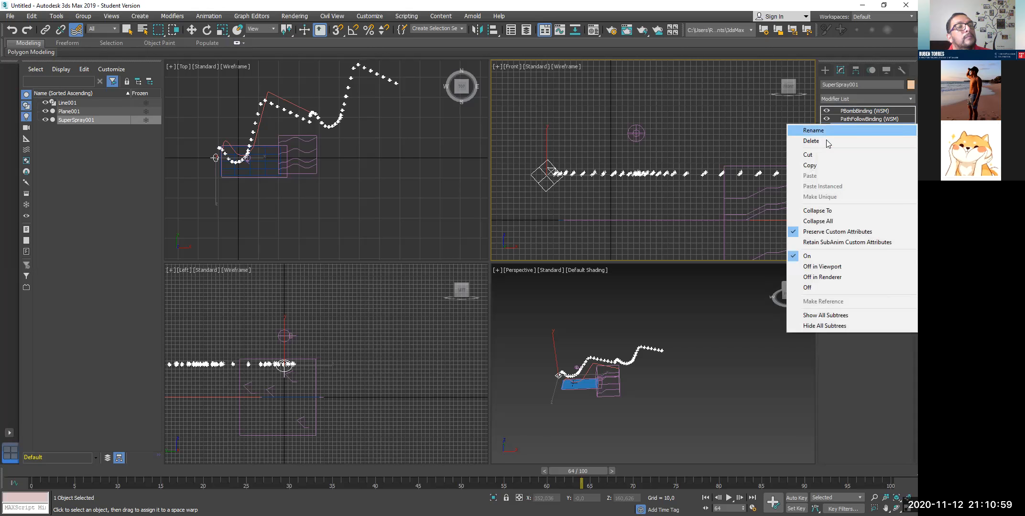
{"action": "left_click", "coordinate": [826, 141]}
{"action": "left_click", "coordinate": [851, 119]}
{"action": "right_click", "coordinate": [847, 120]}
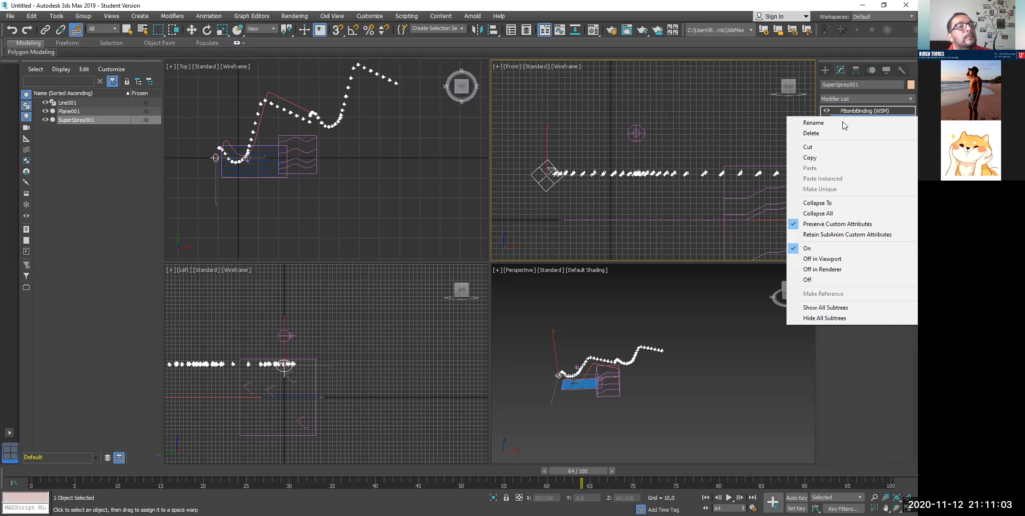
{"action": "left_click", "coordinate": [844, 131]}
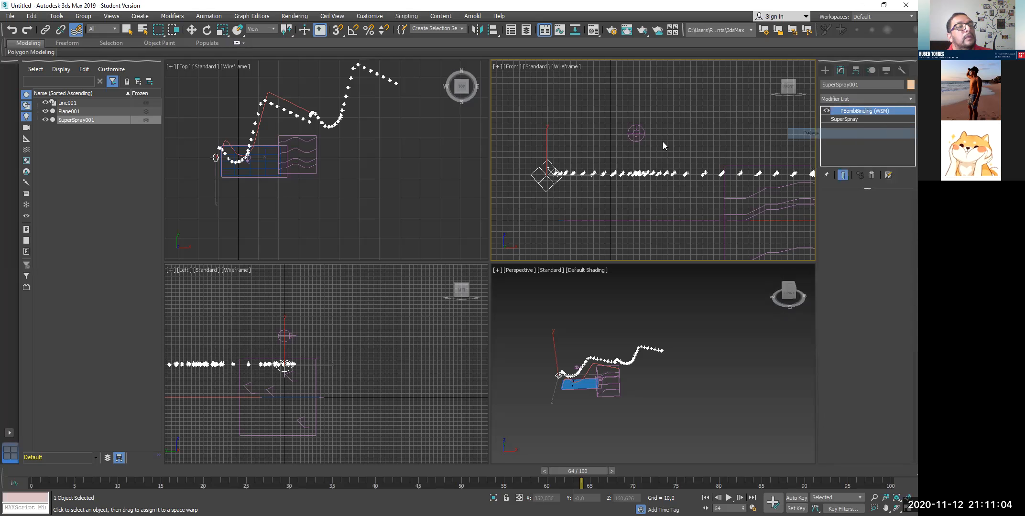
- Select the PBomb and scrub back to frame 12, forward to frame 30 and back to frame 13 to examine the explosion around its Start Time
{"action": "left_click", "coordinate": [636, 134]}
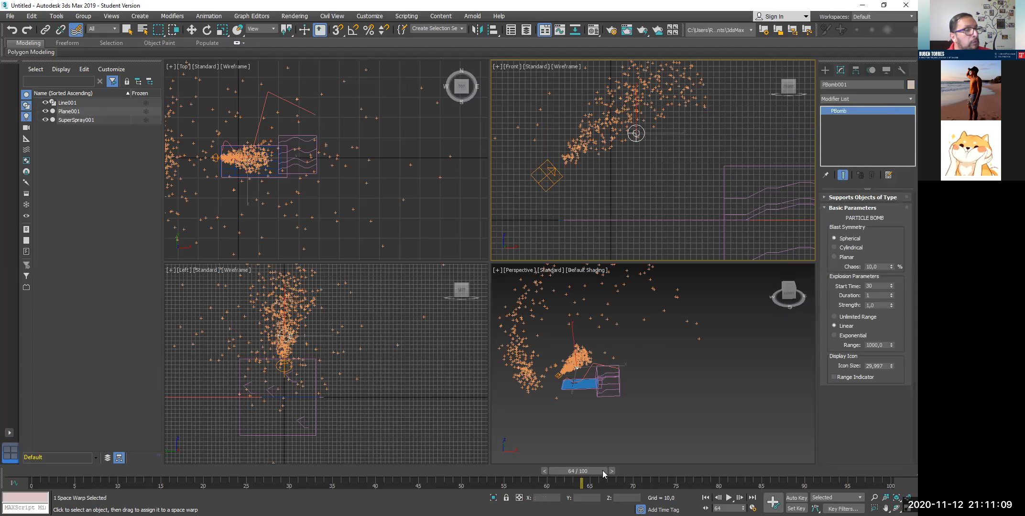
{"action": "left_click_drag", "start_coordinate": [576, 472], "coordinate": [384, 500]}
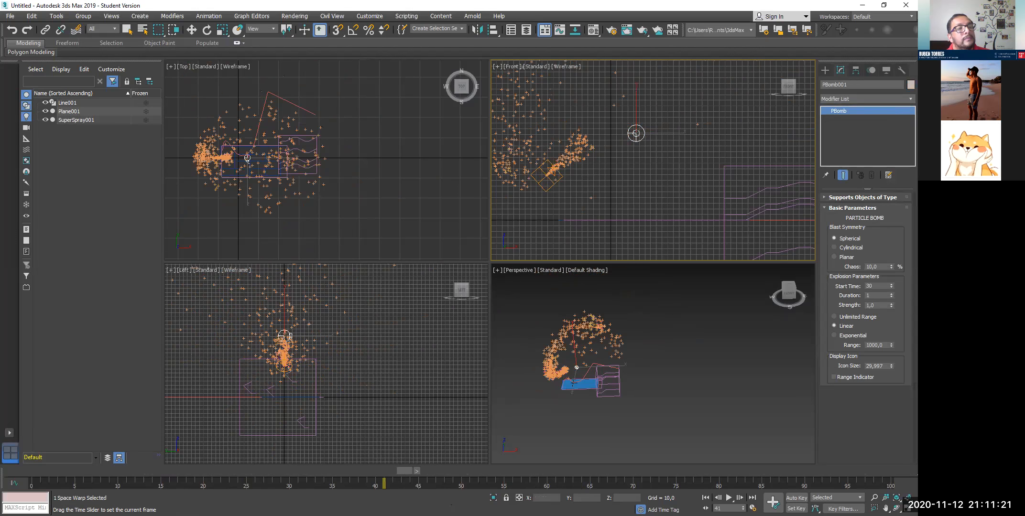
{"action": "left_click_drag", "start_coordinate": [155, 490], "coordinate": [135, 492]}
{"action": "left_click", "coordinate": [76, 29]}
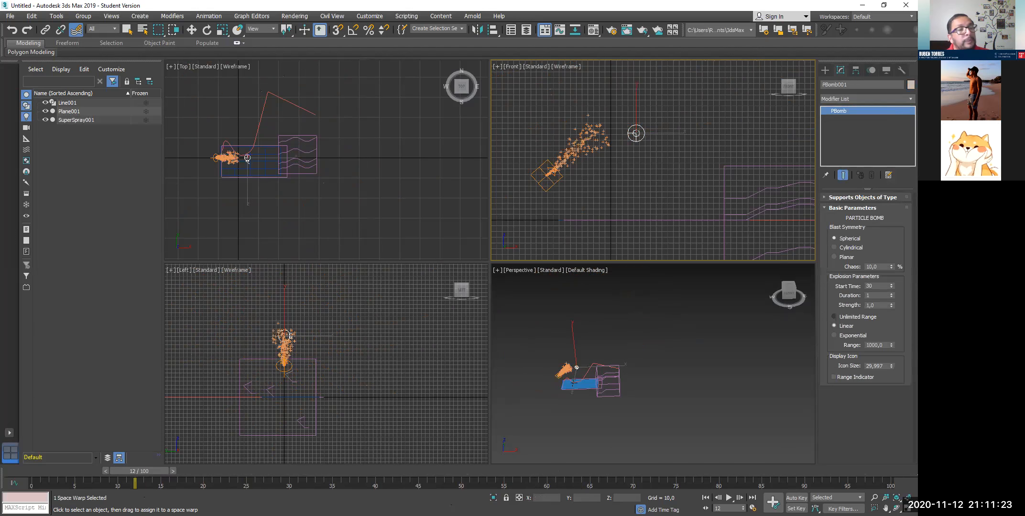
{"action": "left_click", "coordinate": [869, 286]}
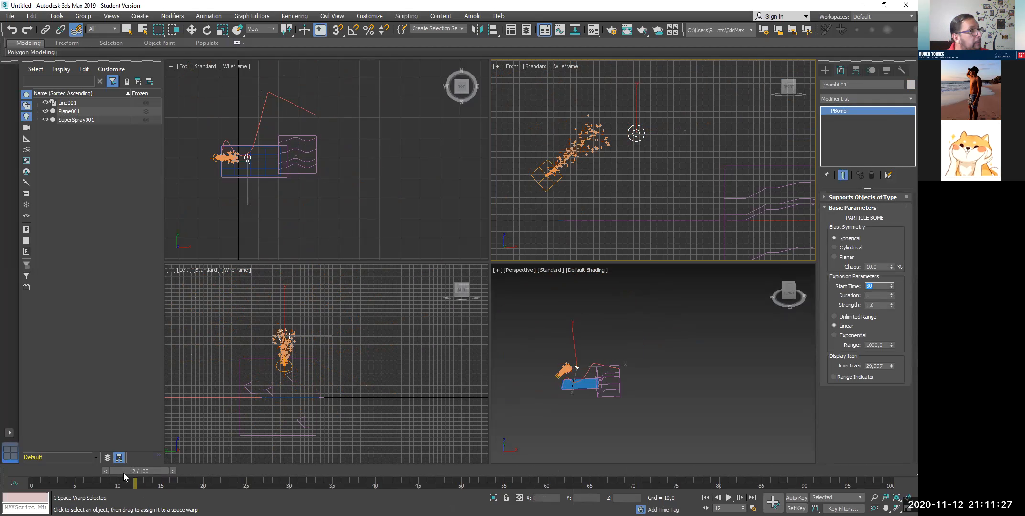
{"action": "left_click_drag", "start_coordinate": [126, 477], "coordinate": [281, 480]}
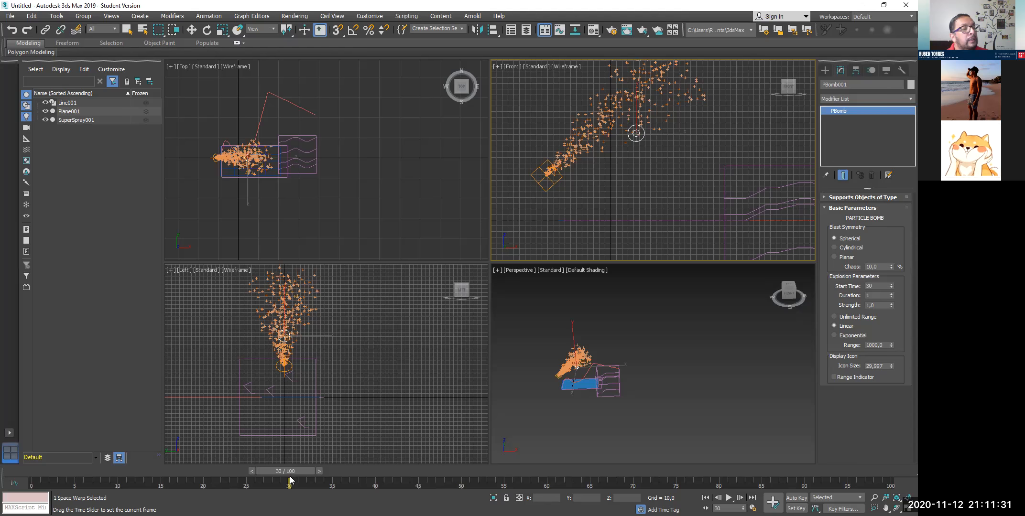
{"action": "left_click_drag", "start_coordinate": [289, 480], "coordinate": [137, 461]}
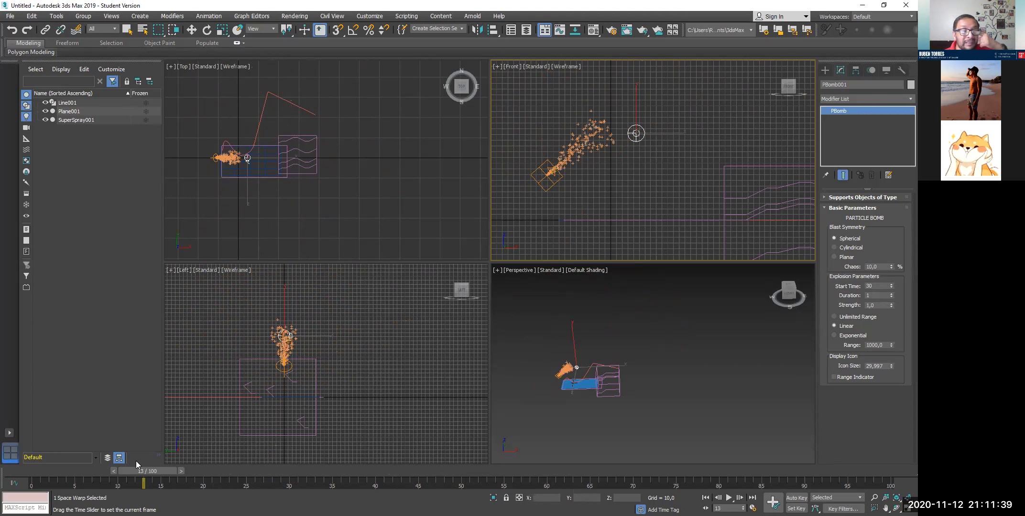
- Create a teapot with a radius of about 68 on the plane in the Perspective viewport
{"action": "left_click", "coordinate": [76, 30]}
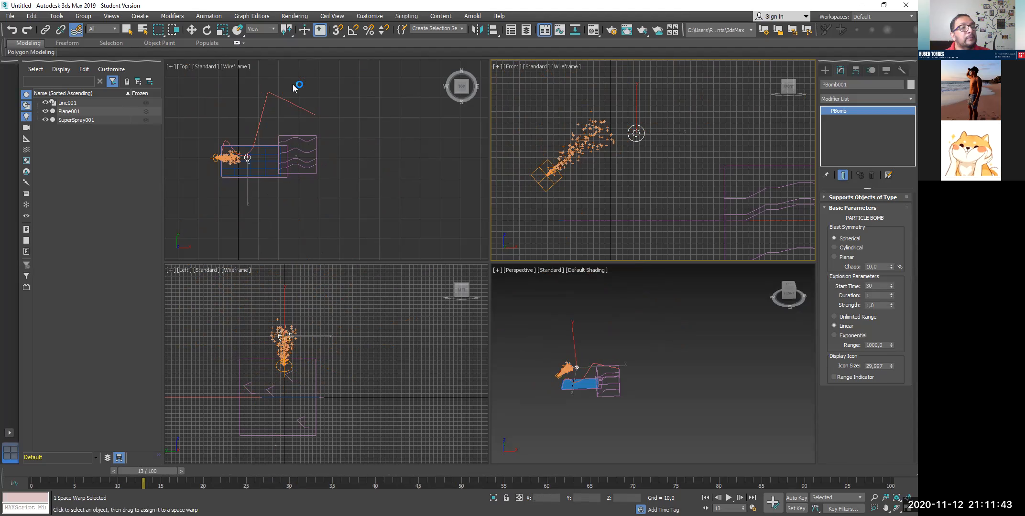
{"action": "left_click", "coordinate": [824, 71]}
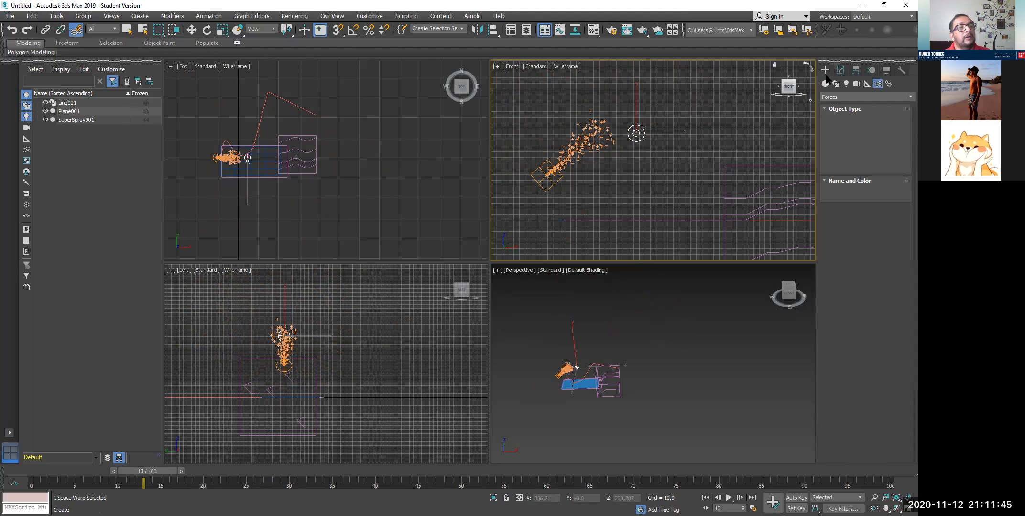
{"action": "left_click", "coordinate": [835, 98]}
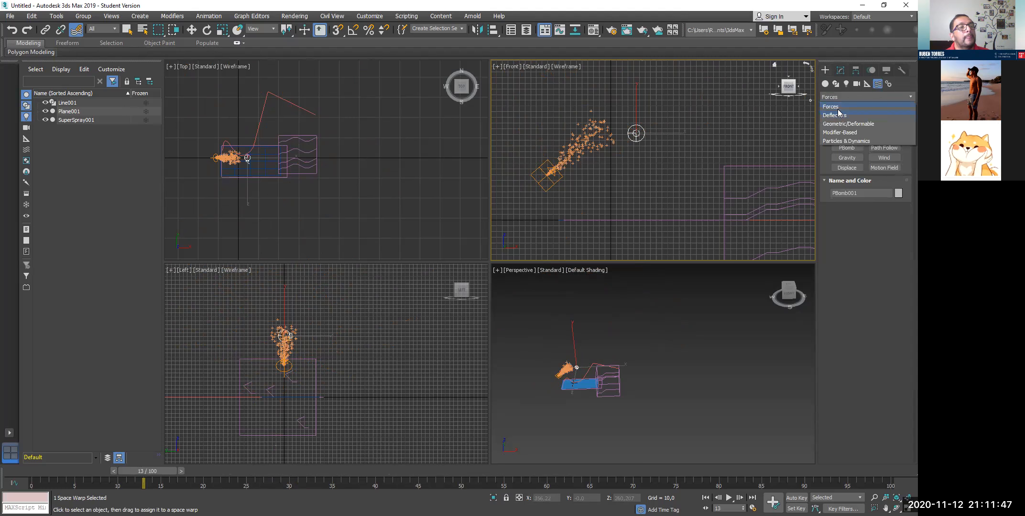
{"action": "left_click", "coordinate": [837, 115]}
{"action": "left_click", "coordinate": [824, 83]}
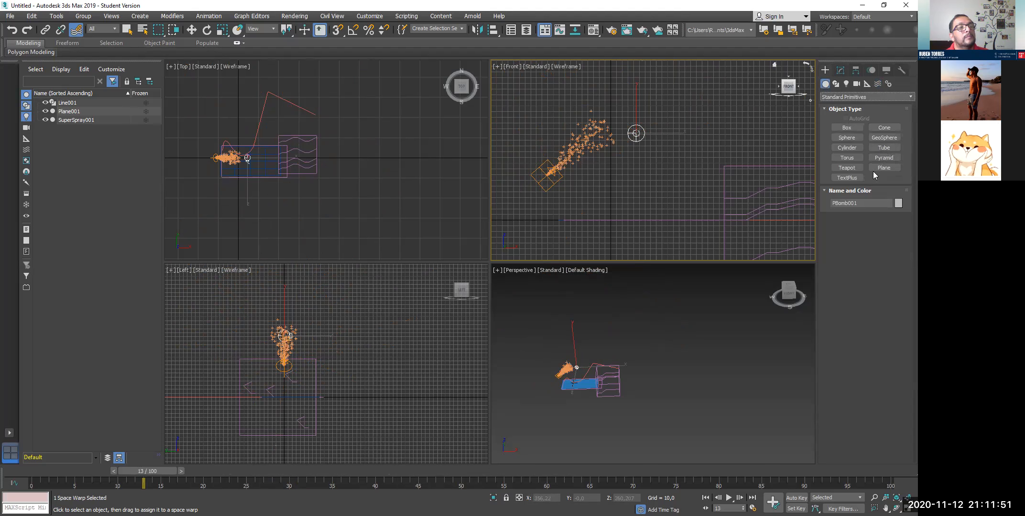
{"action": "left_click", "coordinate": [847, 168]}
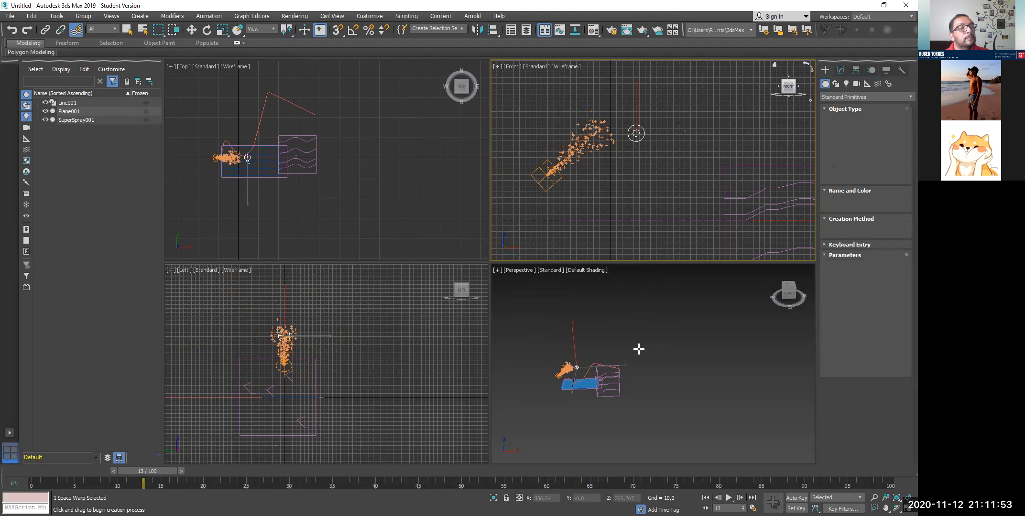
{"action": "mouse_move", "coordinate": [585, 382]}
{"action": "left_mouse_down"}
{"action": "mouse_move", "coordinate": [621, 382]}
{"action": "mouse_move", "coordinate": [585, 380]}
{"action": "left_mouse_up"}
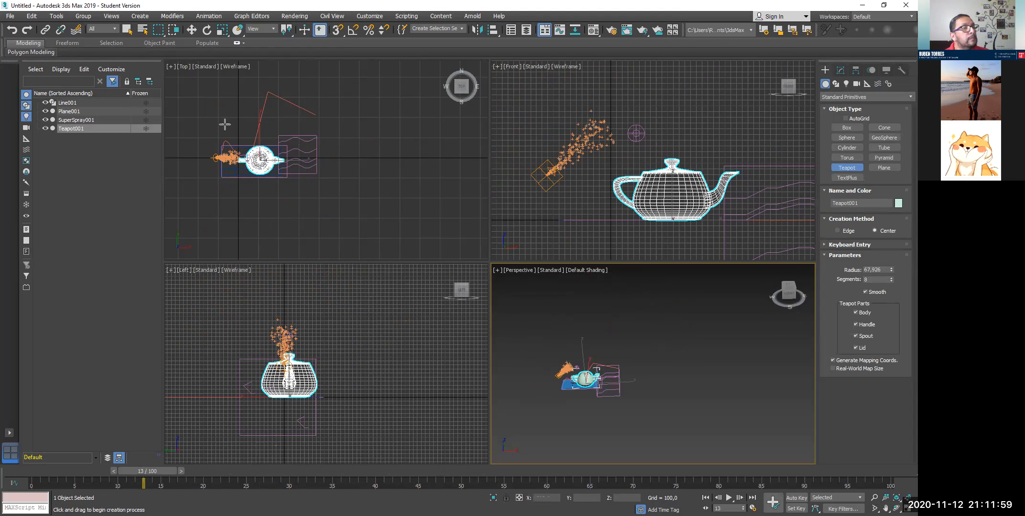
- Bind the teapot to the PBomb space warp and check its modifier stack and the effect at frame 19
{"action": "left_click", "coordinate": [76, 29]}
{"action": "left_click", "coordinate": [631, 157]}
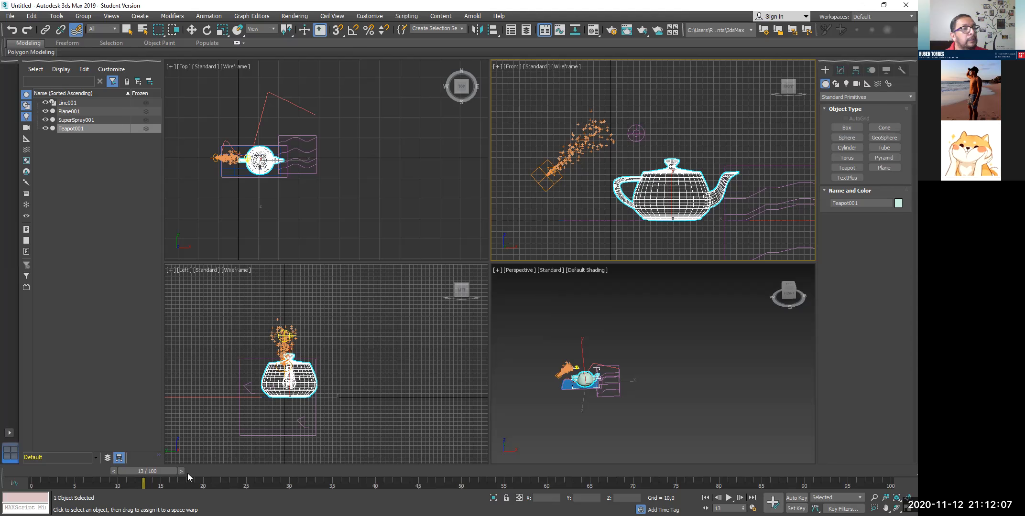
{"action": "mouse_move", "coordinate": [179, 472]}
{"action": "left_mouse_down"}
{"action": "mouse_move", "coordinate": [528, 468]}
{"action": "mouse_move", "coordinate": [298, 491]}
{"action": "mouse_move", "coordinate": [218, 487]}
{"action": "mouse_move", "coordinate": [194, 472]}
{"action": "left_mouse_up"}
{"action": "left_click", "coordinate": [76, 30]}
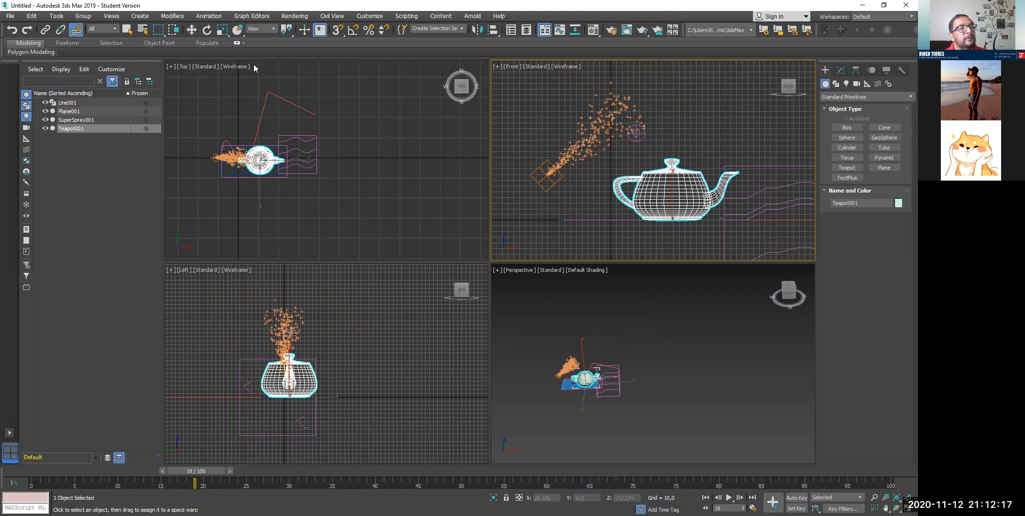
{"action": "left_click", "coordinate": [191, 30]}
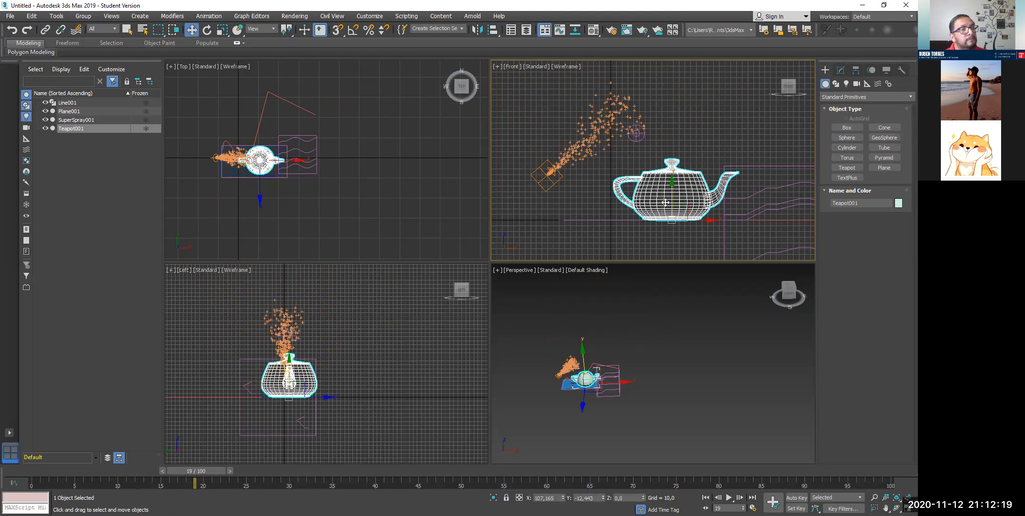
{"action": "left_click", "coordinate": [839, 70]}
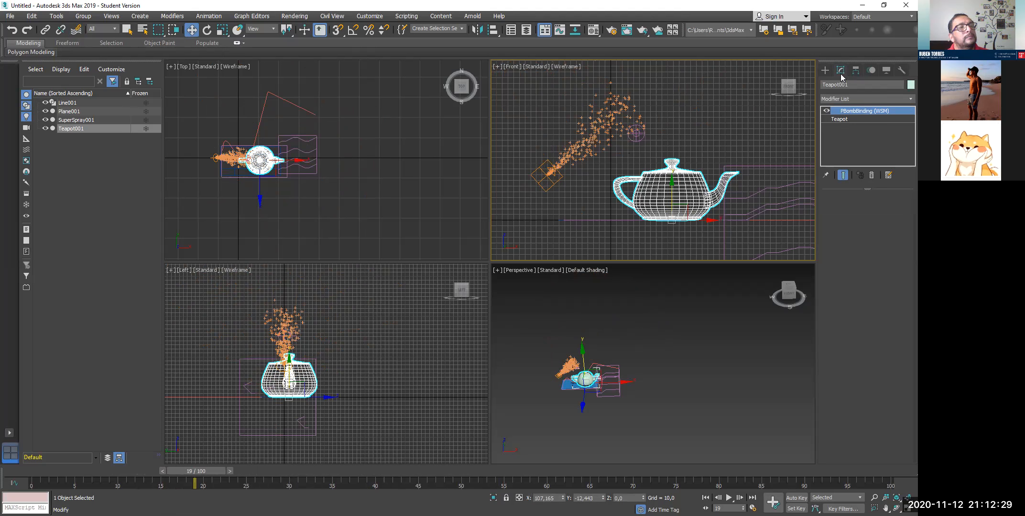
{"action": "left_click", "coordinate": [826, 71]}
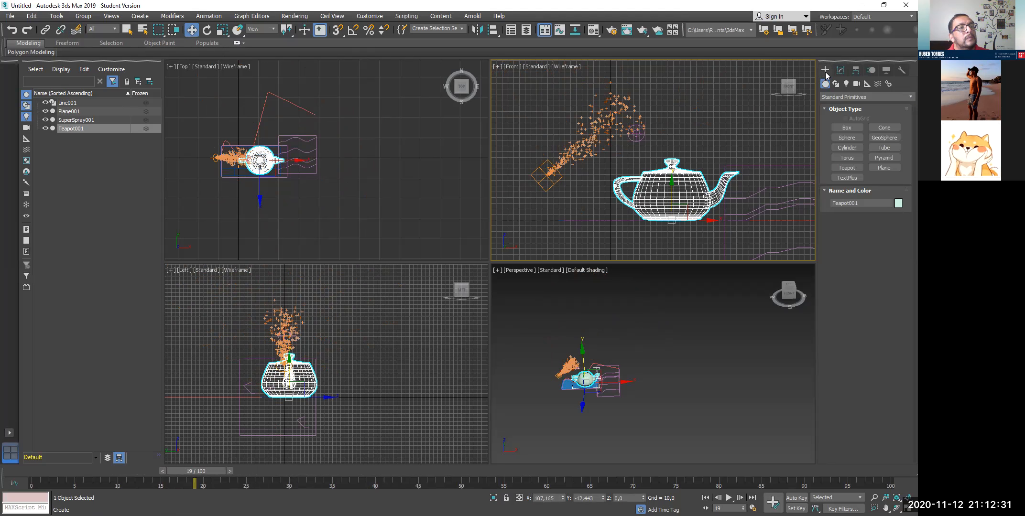
- Set the PBomb's Blast Symmetry to Planar, show its supported object types and scrub back to frame 5
{"action": "left_click", "coordinate": [636, 134]}
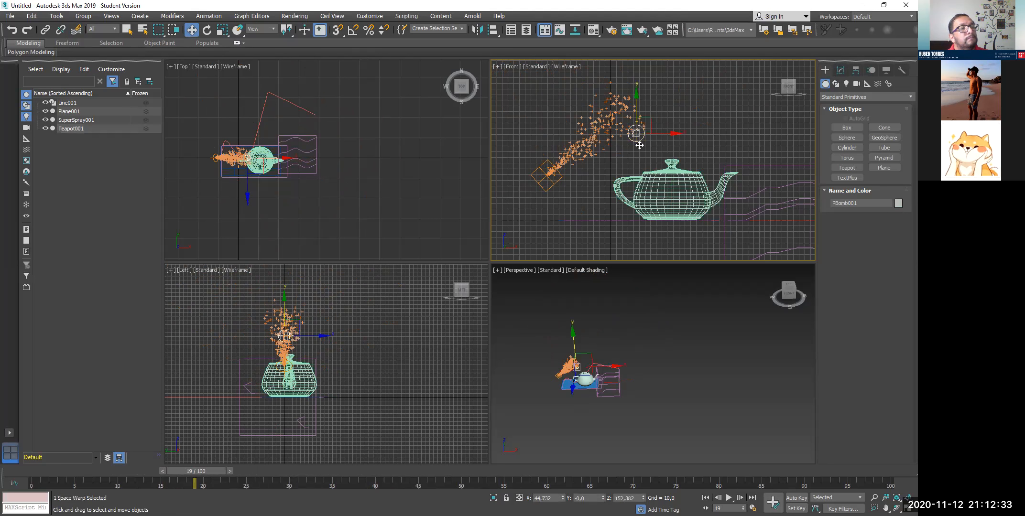
{"action": "left_click", "coordinate": [840, 70]}
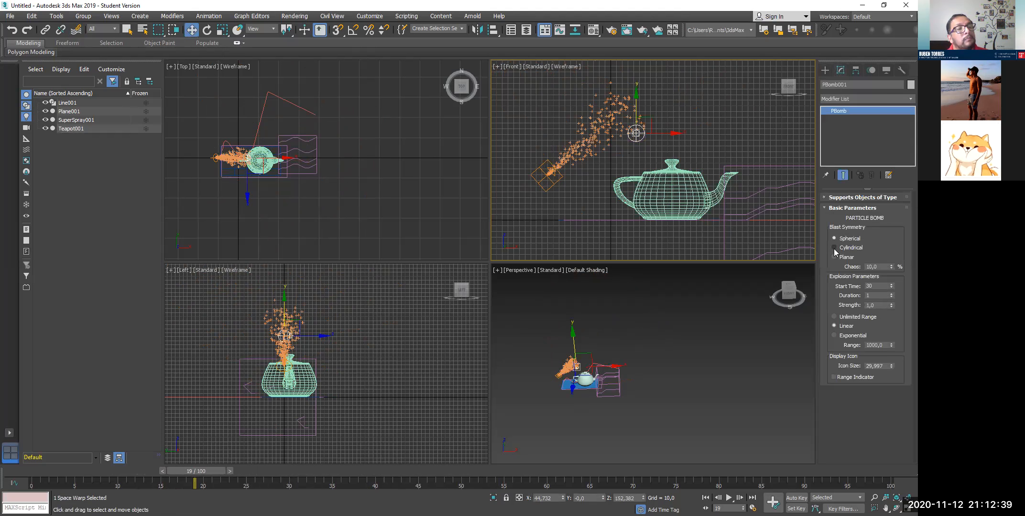
{"action": "left_click", "coordinate": [833, 257]}
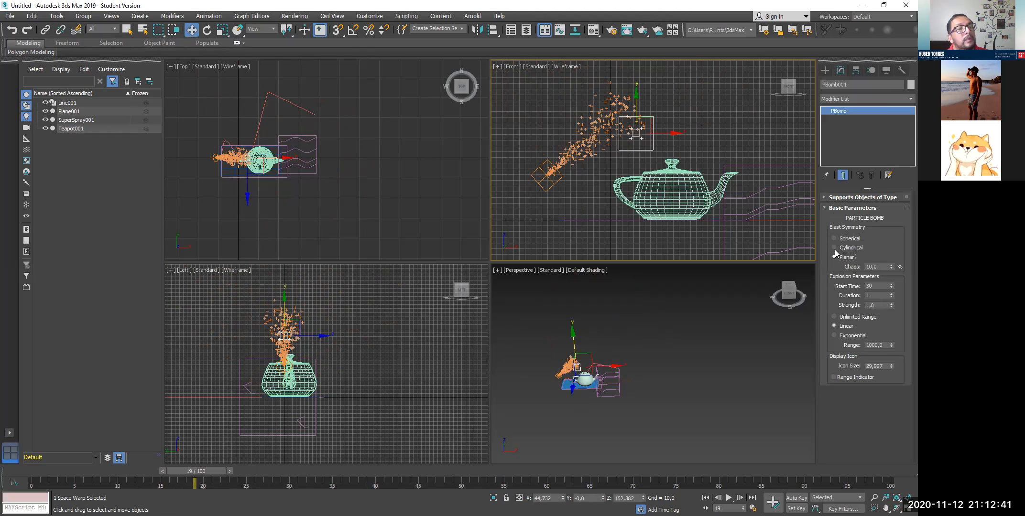
{"action": "left_click", "coordinate": [824, 197]}
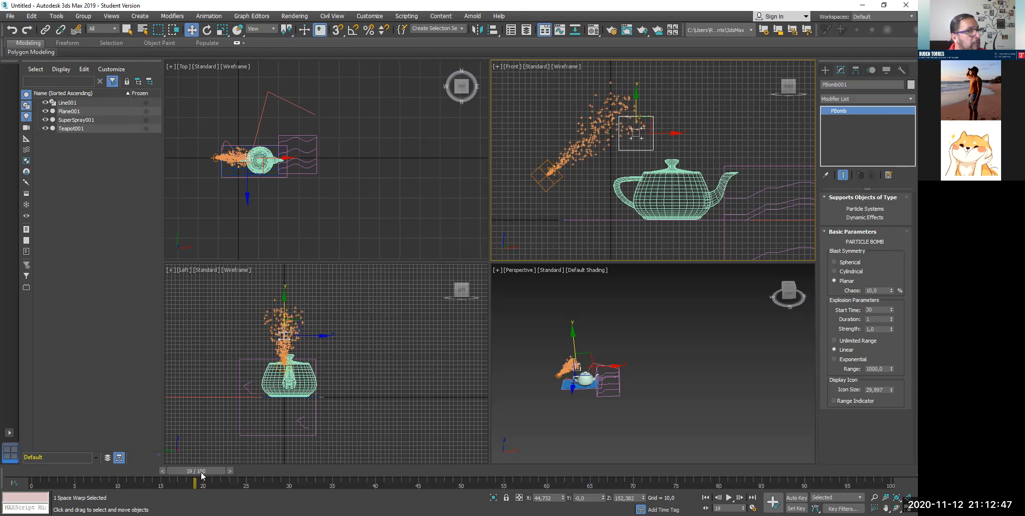
{"action": "left_click_drag", "start_coordinate": [269, 469], "coordinate": [75, 441]}
{"action": "key", "text": "w"}
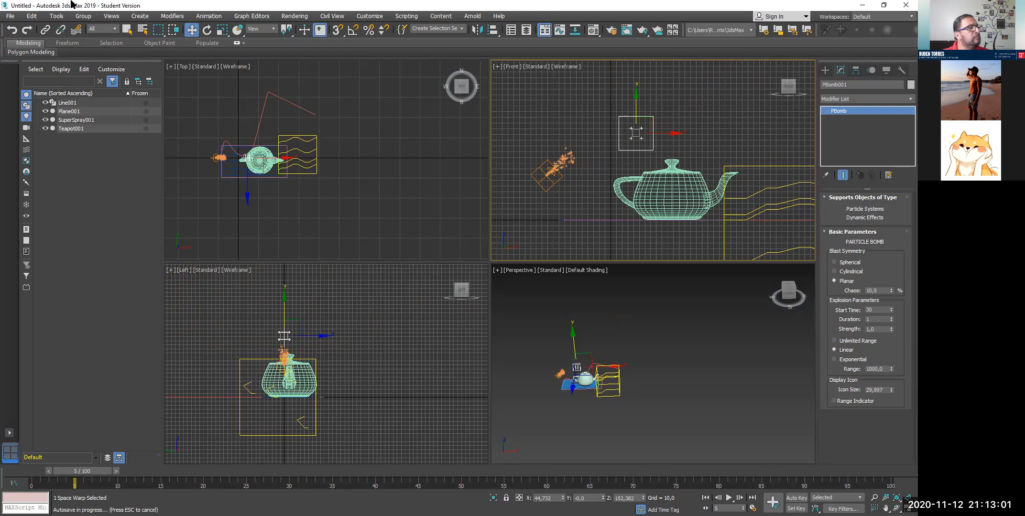
- Reset the scene without saving the changes
{"action": "left_click", "coordinate": [10, 16]}
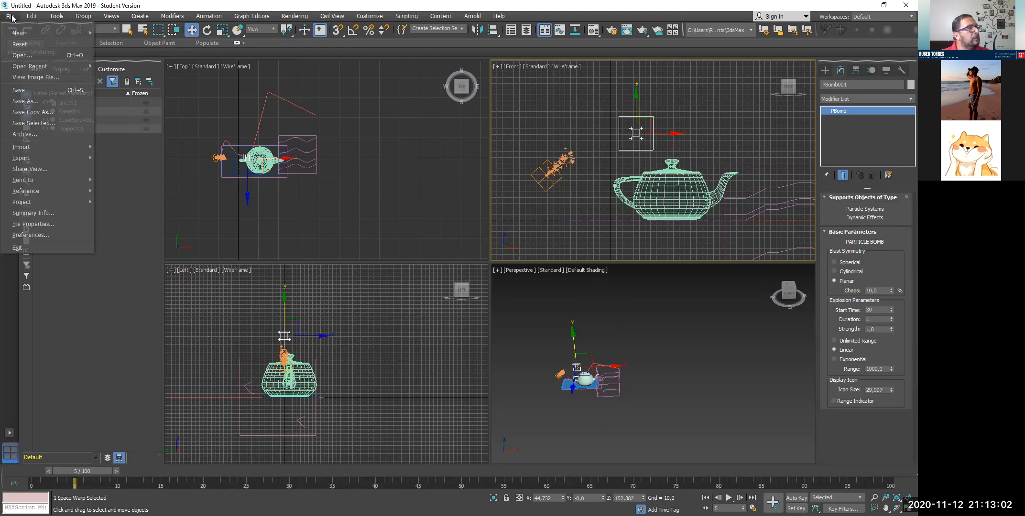
{"action": "left_click", "coordinate": [14, 44]}
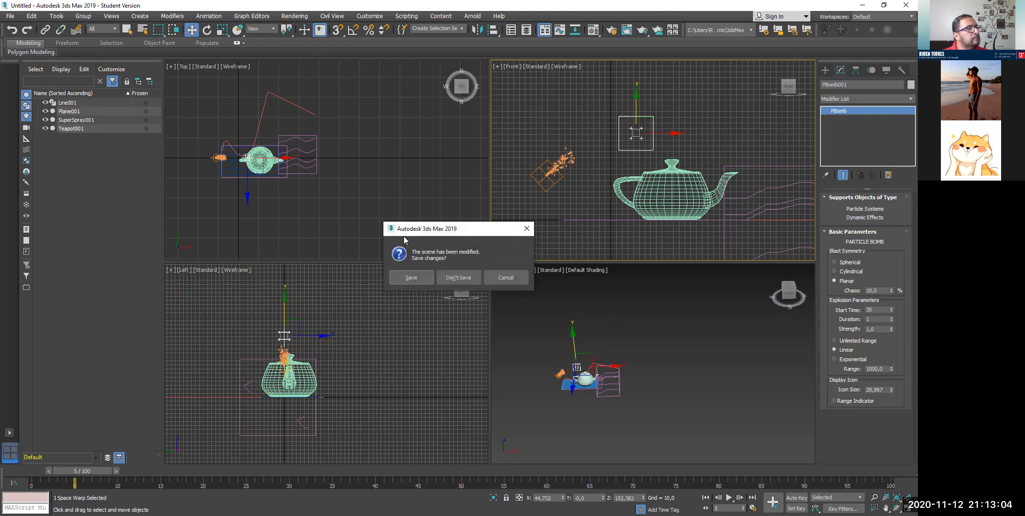
{"action": "left_click", "coordinate": [452, 278]}
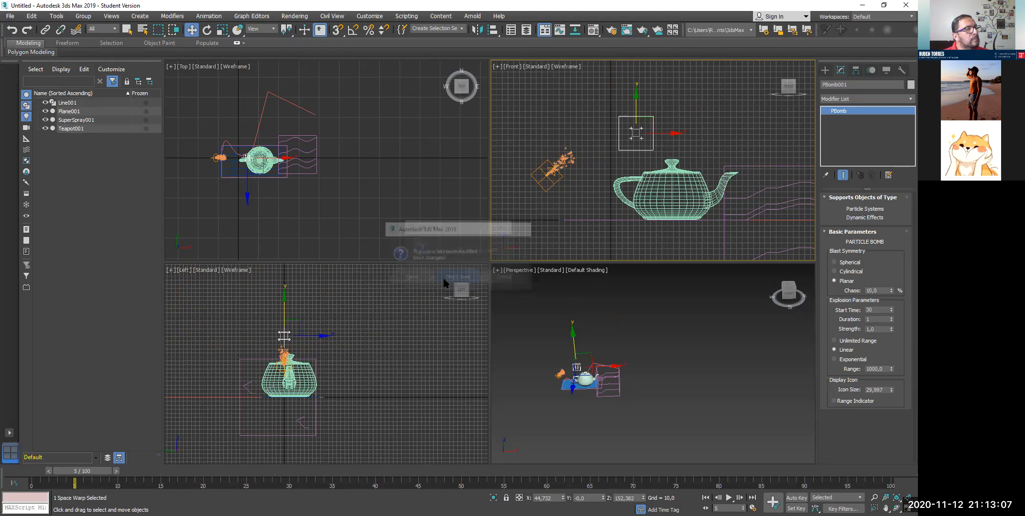
{"action": "left_click", "coordinate": [431, 278]}
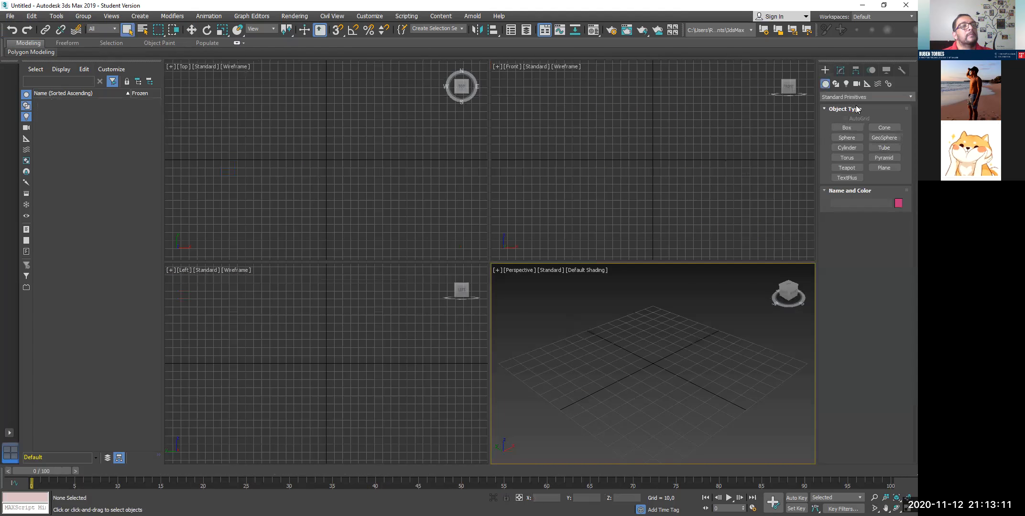
- Create a teapot with a radius of about 25 near the origin in the Top viewport, discarding the one drawn in the Front viewport
{"action": "left_click", "coordinate": [847, 167]}
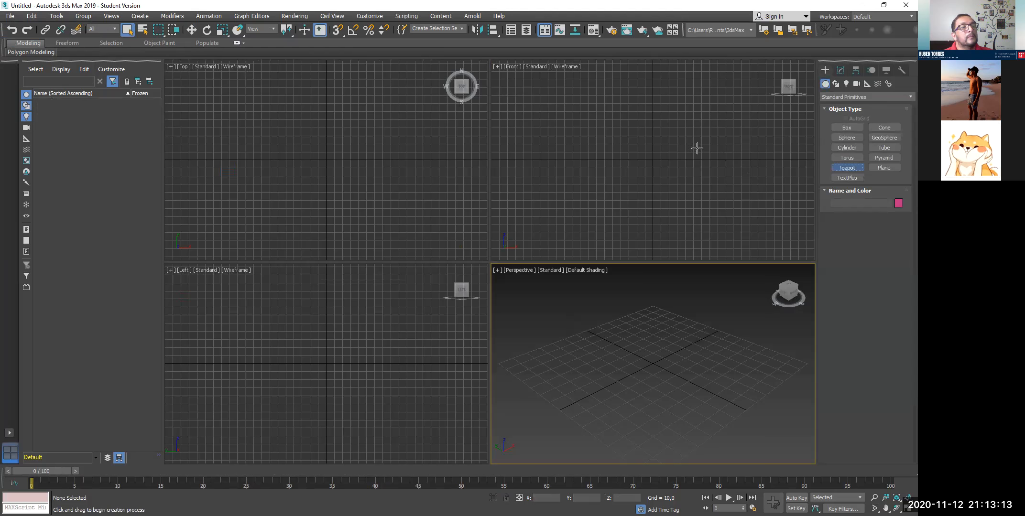
{"action": "left_click_drag", "start_coordinate": [680, 159], "coordinate": [687, 147]}
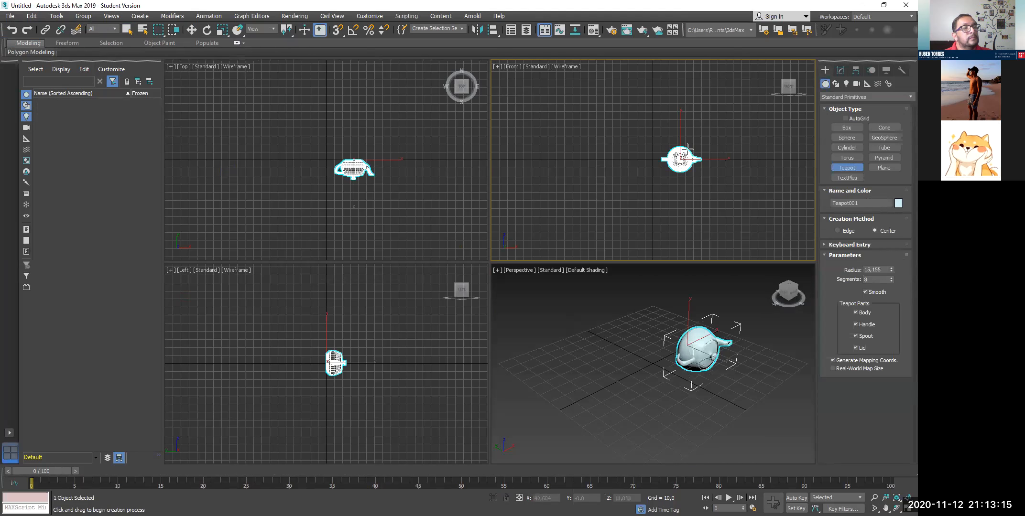
{"action": "key", "text": "Delete"}
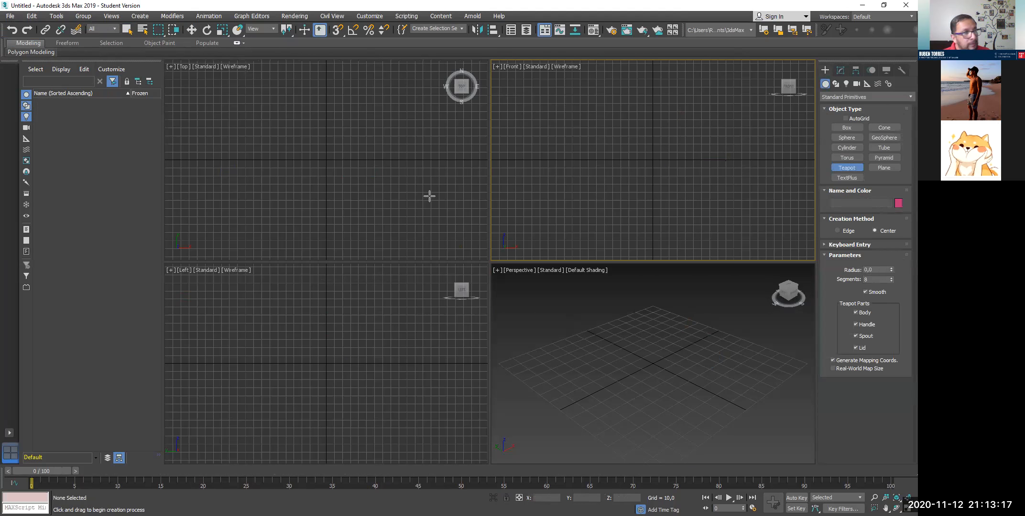
{"action": "left_click_drag", "start_coordinate": [324, 161], "coordinate": [345, 153]}
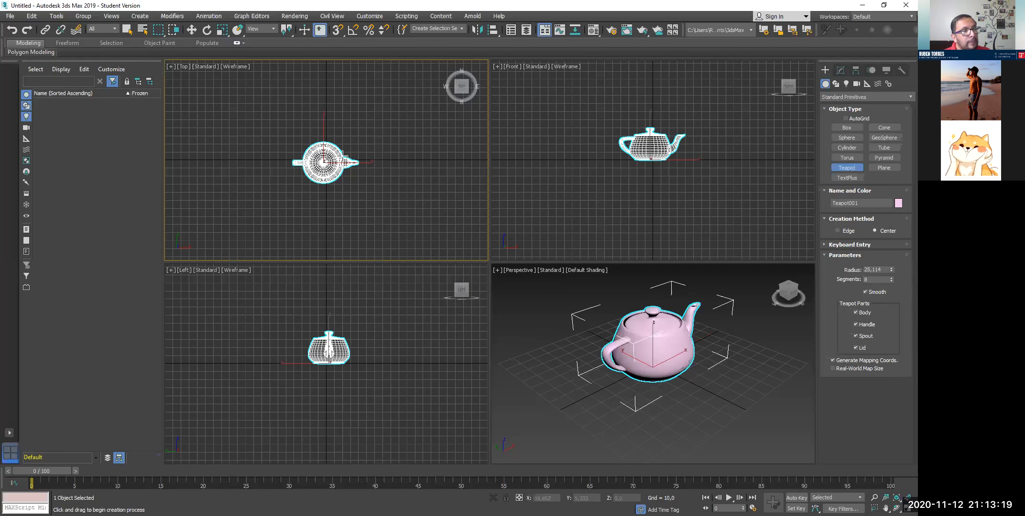
- Open the list of geometry categories for creating a new object
{"action": "left_click", "coordinate": [840, 71]}
{"action": "left_click", "coordinate": [825, 71]}
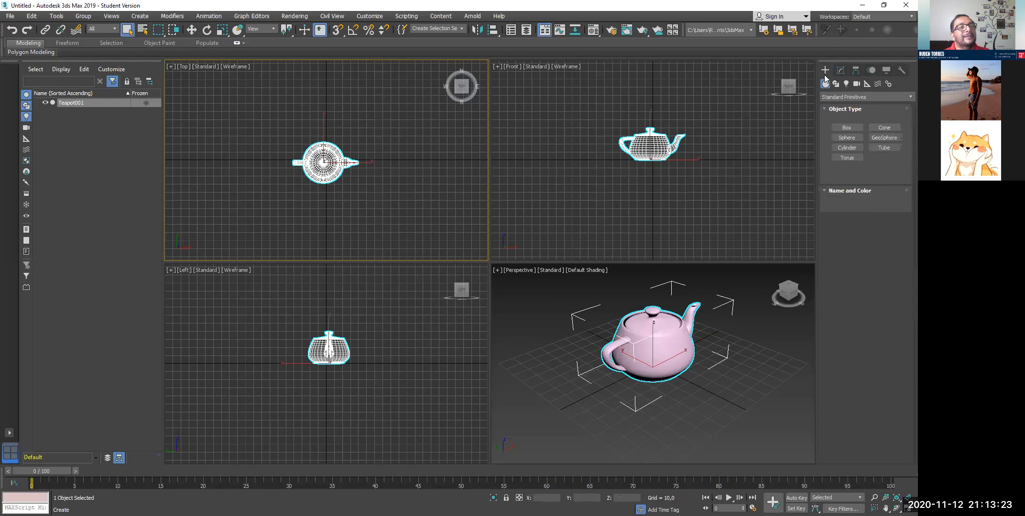
{"action": "left_click", "coordinate": [830, 98]}
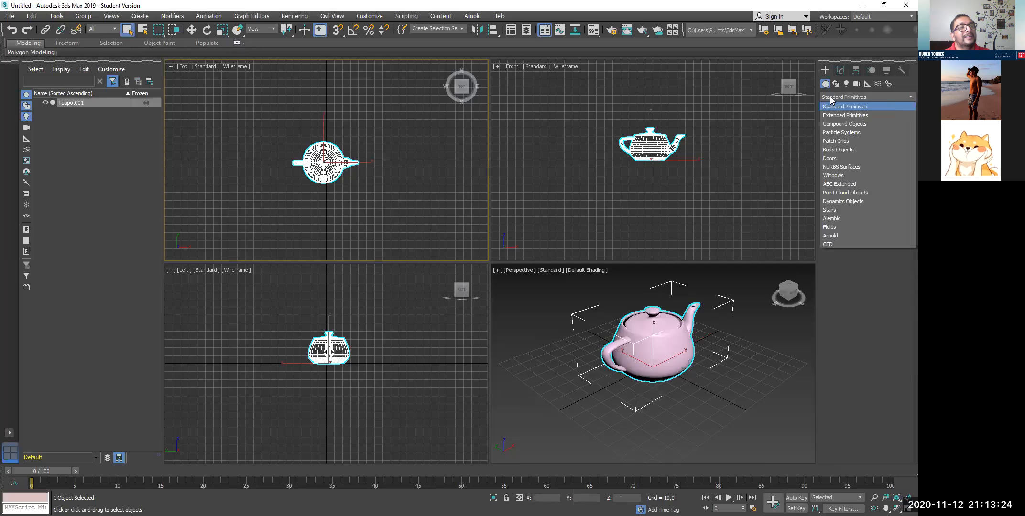
{"action": "left_click", "coordinate": [846, 125]}
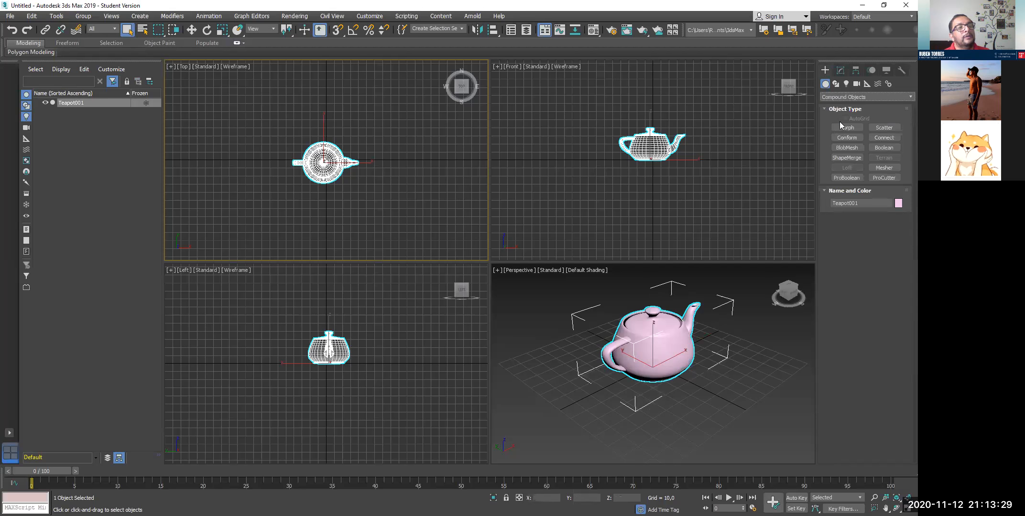
{"action": "left_click", "coordinate": [859, 97]}
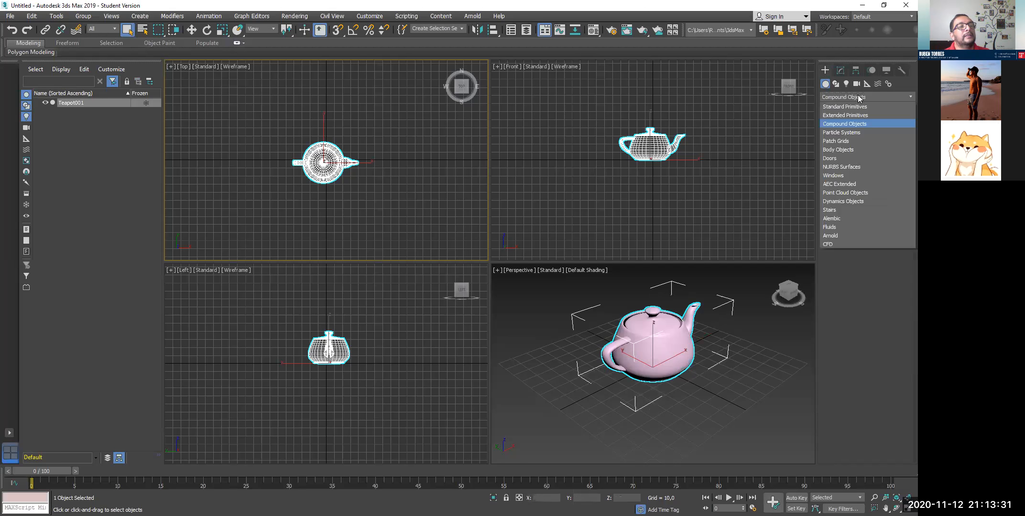
{"action": "left_click", "coordinate": [855, 98]}
{"action": "left_click", "coordinate": [856, 98]}
{"action": "left_click", "coordinate": [850, 133]}
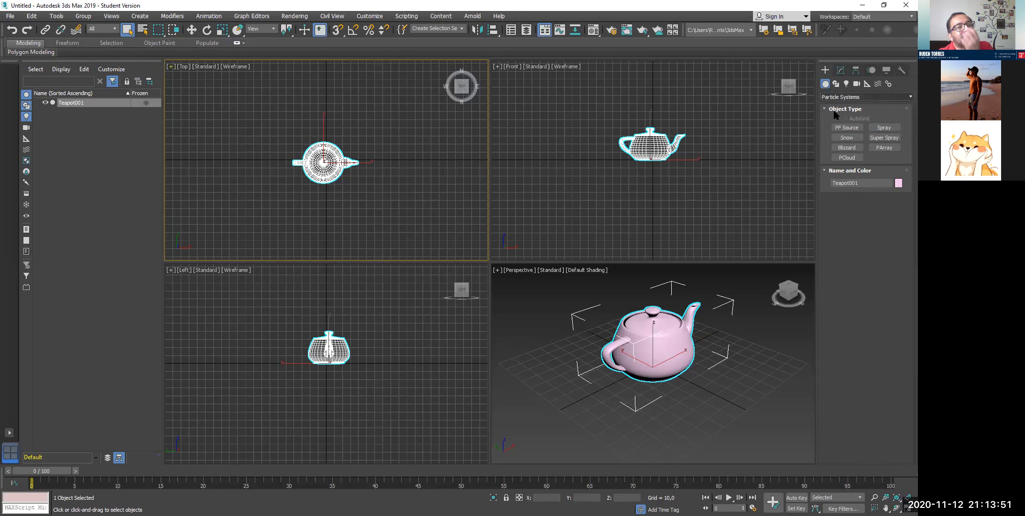
- Place a Geometric/Deformable Bomb space warp above and beside the teapot in the Front view, at about X -95, Z 68
{"action": "left_click", "coordinate": [877, 85]}
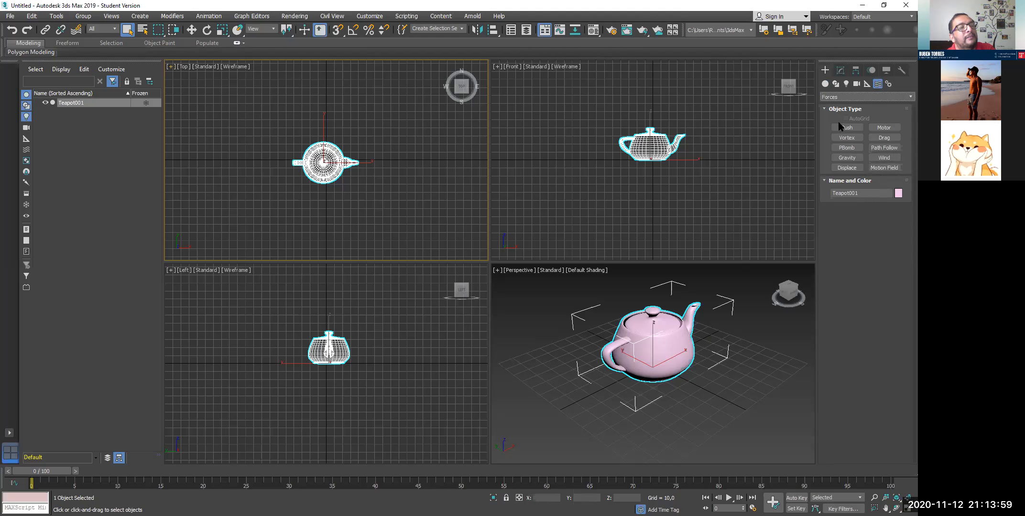
{"action": "left_click", "coordinate": [847, 98]}
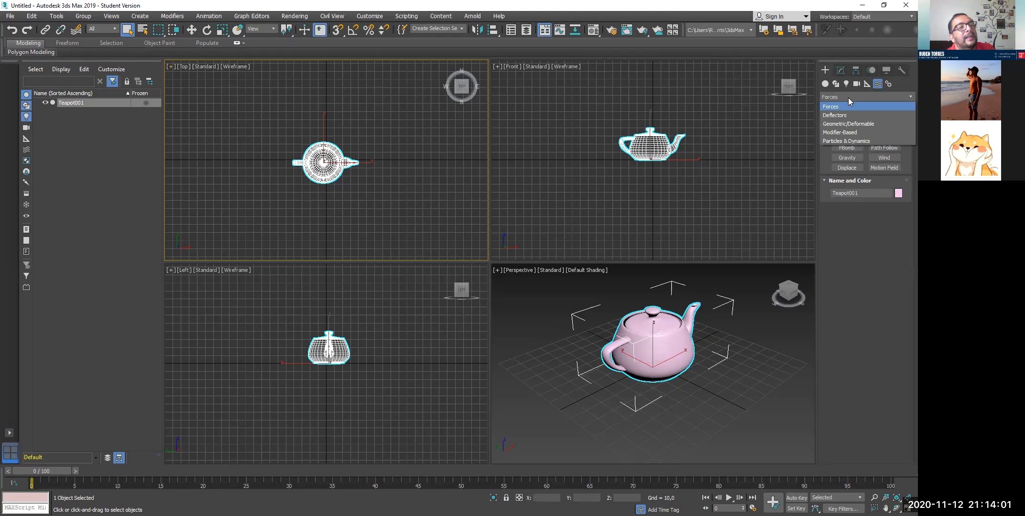
{"action": "left_click", "coordinate": [840, 127]}
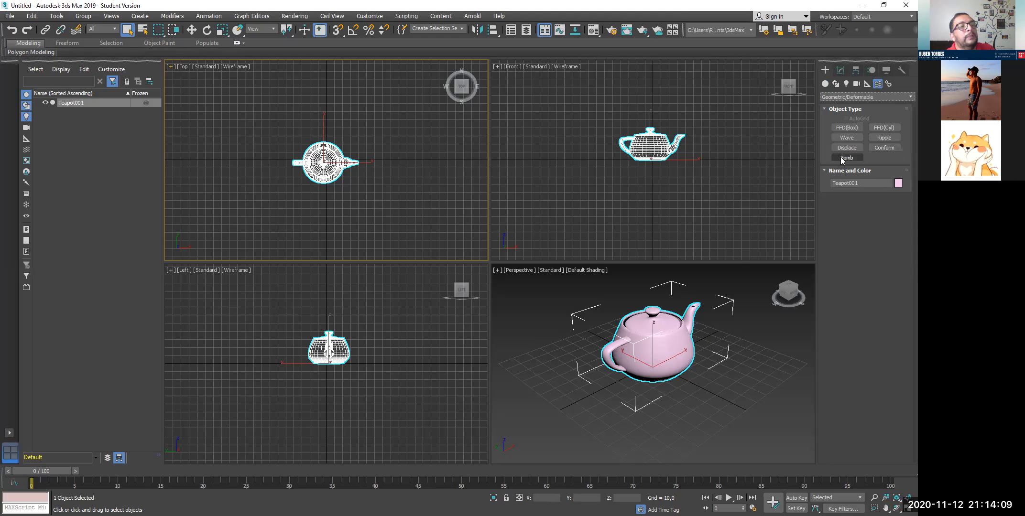
{"action": "left_click", "coordinate": [833, 98]}
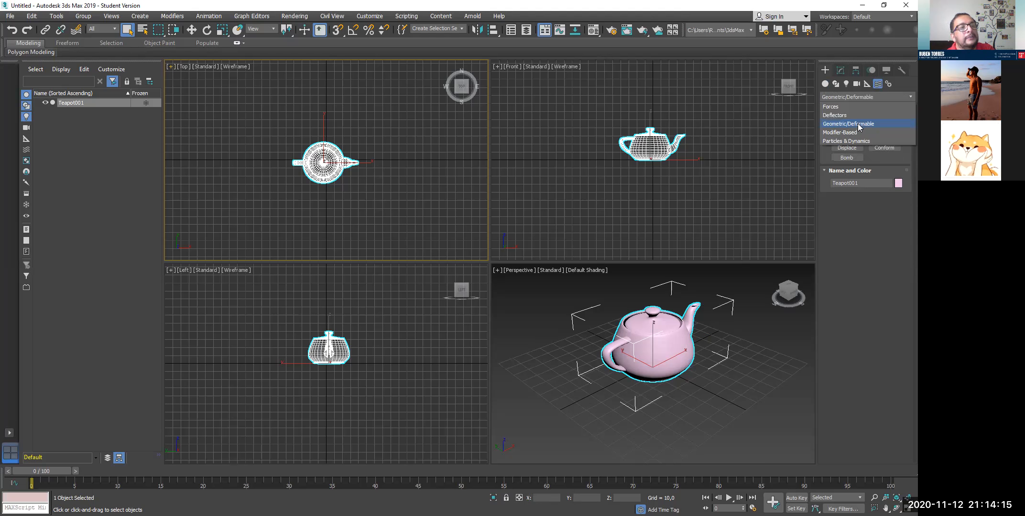
{"action": "left_click", "coordinate": [836, 163]}
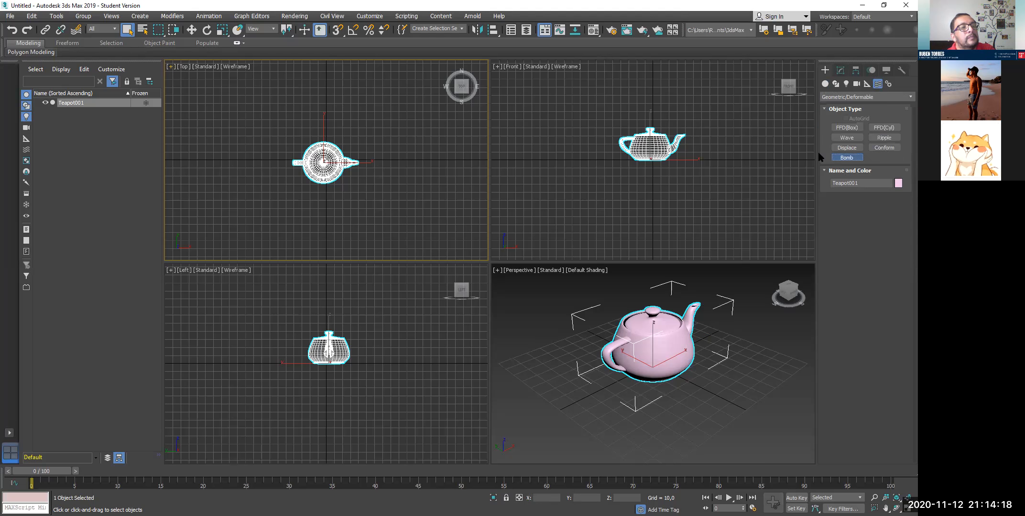
{"action": "left_click", "coordinate": [575, 104]}
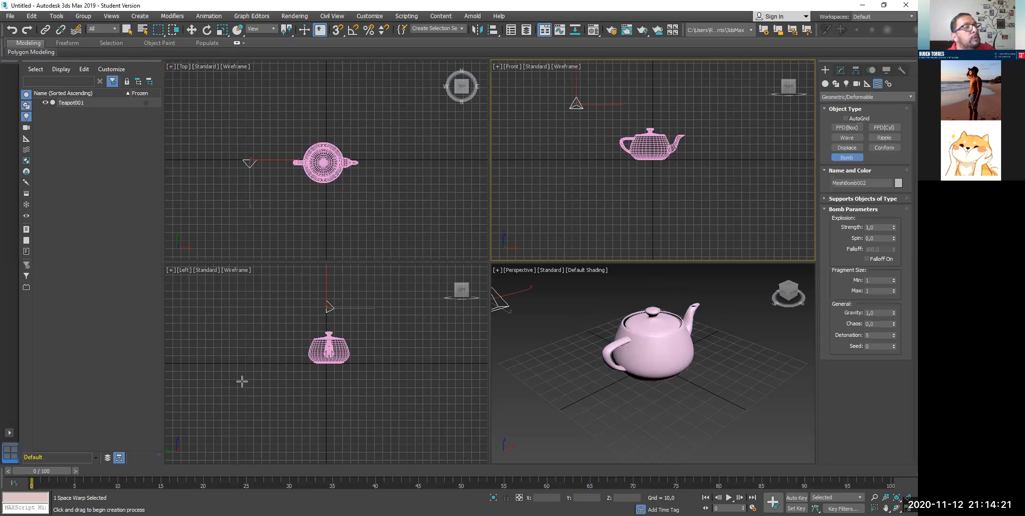
- Scrub the timeline to check whether the unbound bomb affects the teapot, returning to frame 0
{"action": "left_click", "coordinate": [114, 472]}
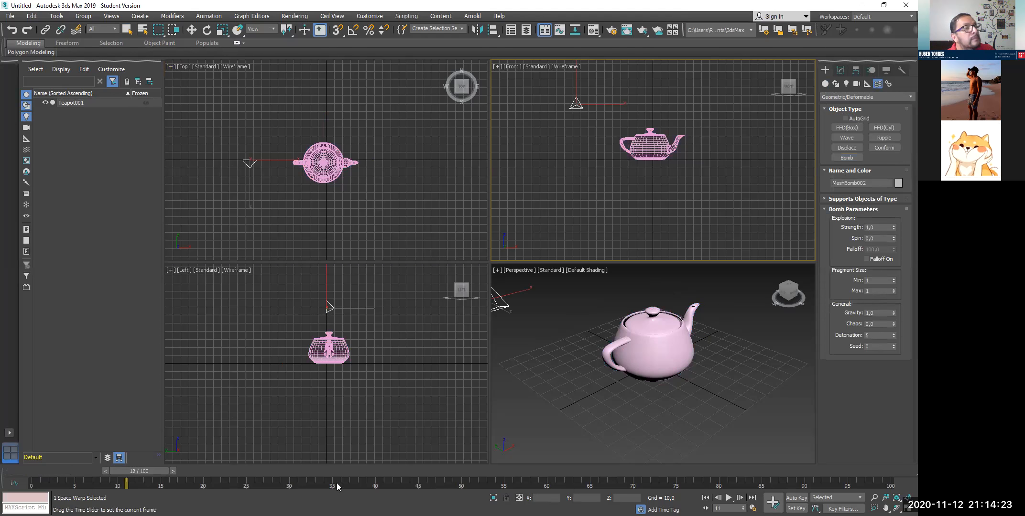
{"action": "left_click", "coordinate": [656, 490]}
{"action": "left_click", "coordinate": [16, 469]}
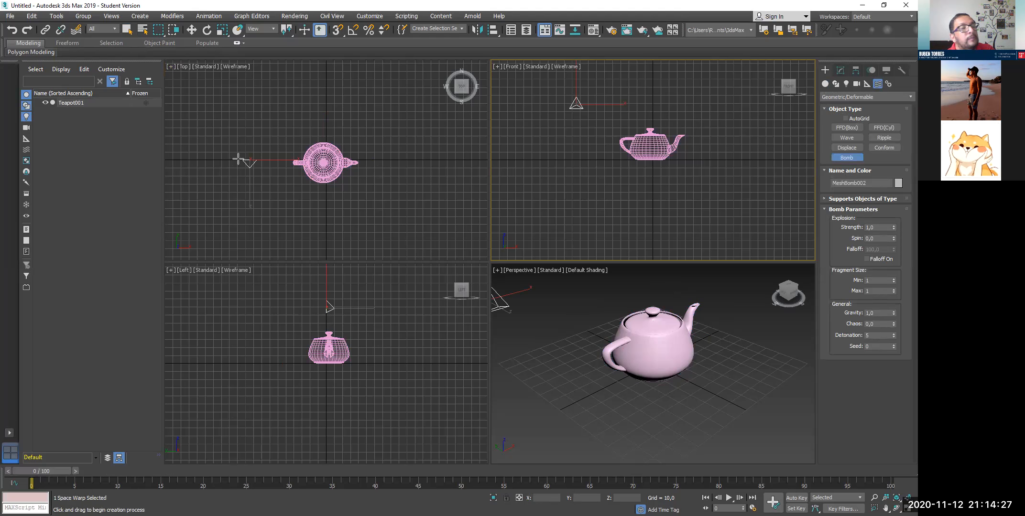
- Bind the teapot to the bomb space warp and preview the explosion along the timeline, returning to frame 0
{"action": "left_click", "coordinate": [78, 30]}
{"action": "left_click_drag", "start_coordinate": [633, 152], "coordinate": [577, 111]}
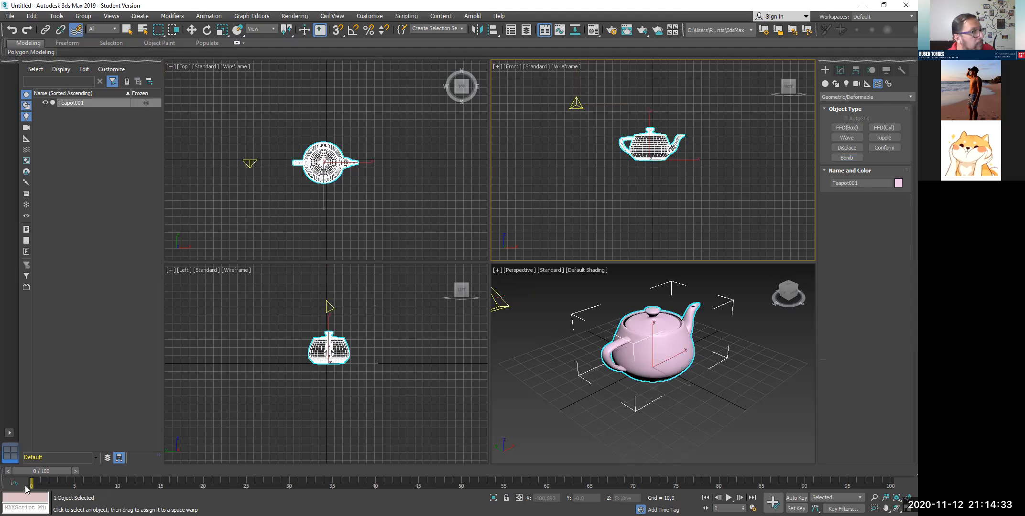
{"action": "left_click_drag", "start_coordinate": [52, 473], "coordinate": [76, 477]}
{"action": "left_click_drag", "start_coordinate": [151, 472], "coordinate": [321, 450]}
{"action": "left_click_drag", "start_coordinate": [221, 457], "coordinate": [19, 492]}
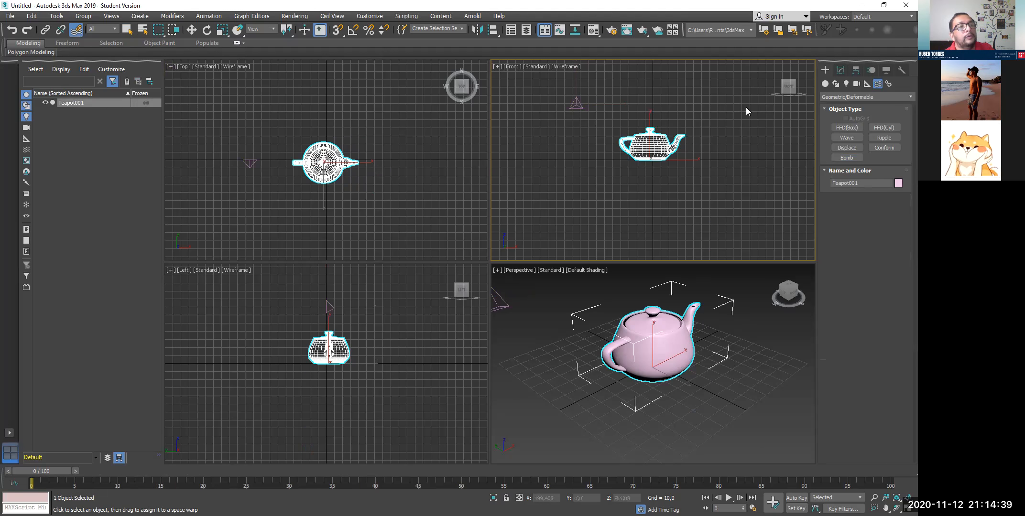
- Set the bomb's explosion Spin to 1,0 and preview the spinning fragments, returning to frame 0
{"action": "left_click", "coordinate": [576, 103]}
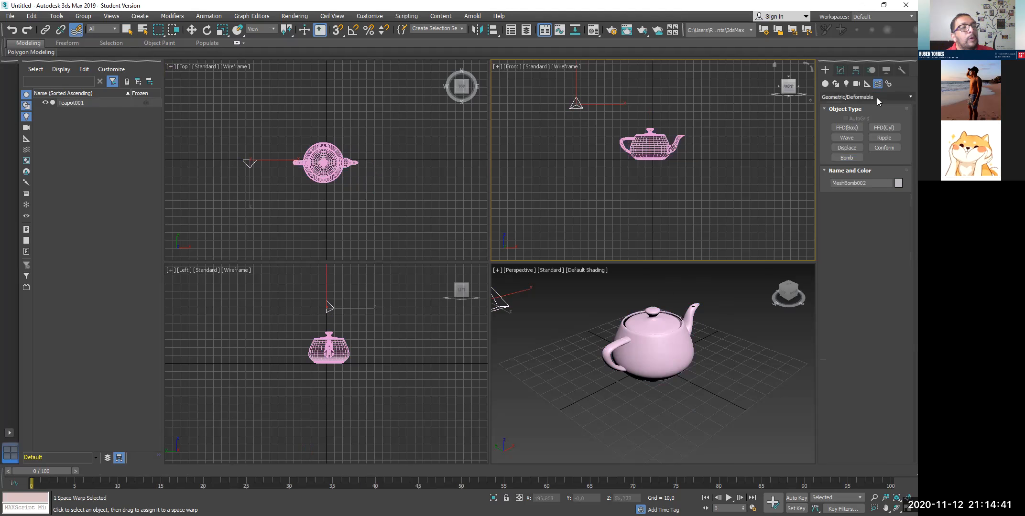
{"action": "left_click", "coordinate": [841, 71]}
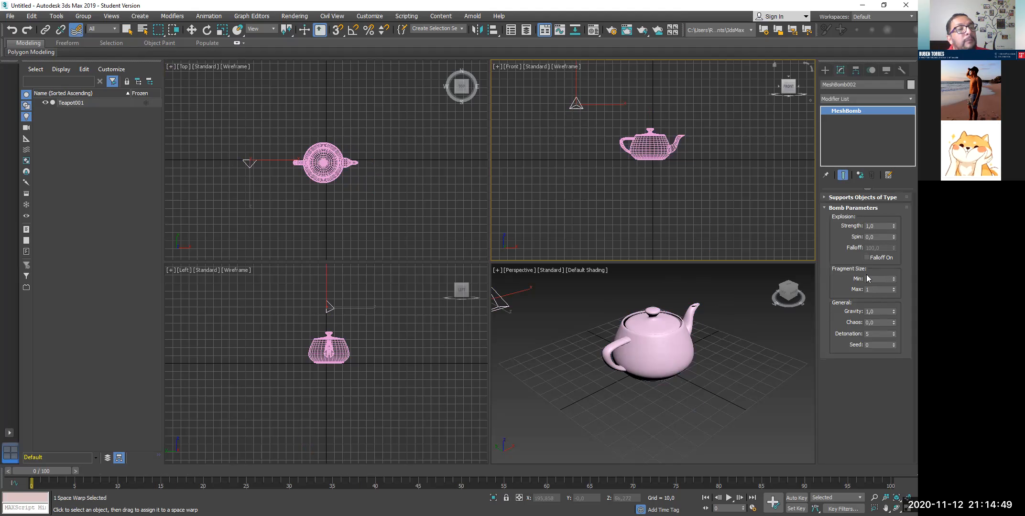
{"action": "left_click", "coordinate": [825, 199]}
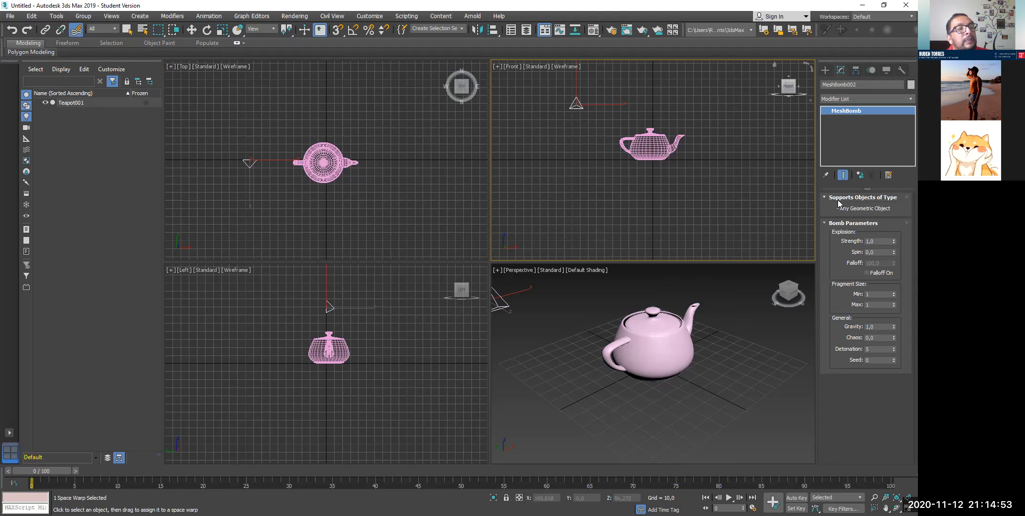
{"action": "left_click", "coordinate": [876, 252]}
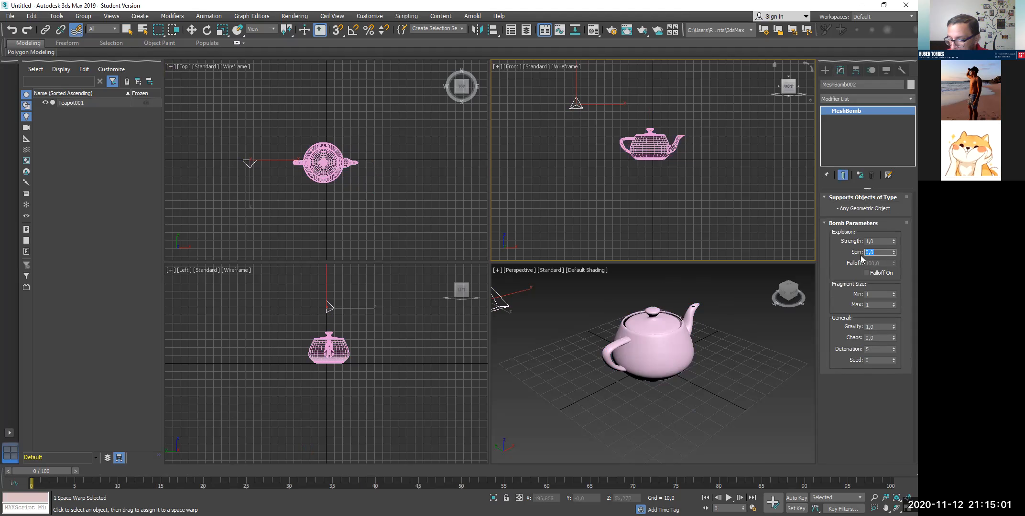
{"action": "type", "text": "1"}
{"action": "key", "text": "Return"}
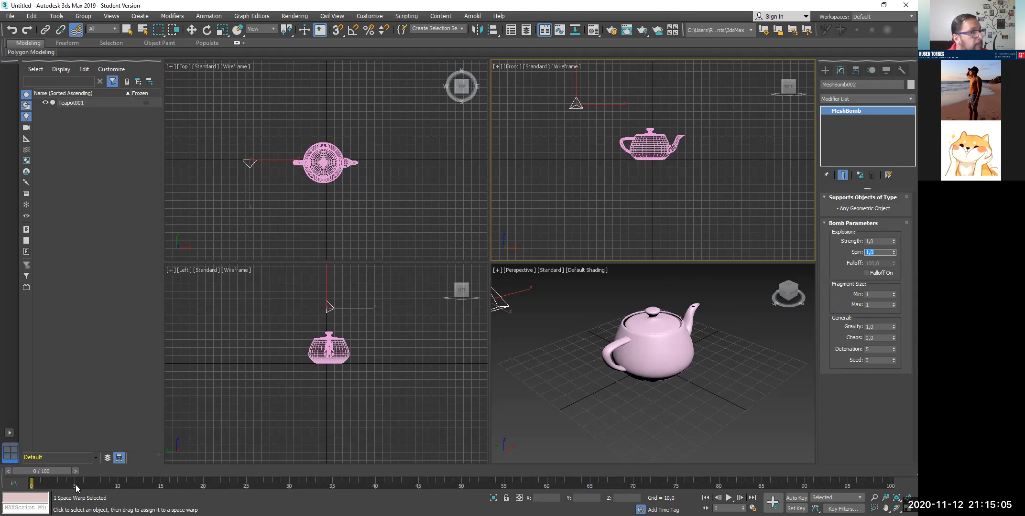
{"action": "left_click_drag", "start_coordinate": [53, 473], "coordinate": [234, 472]}
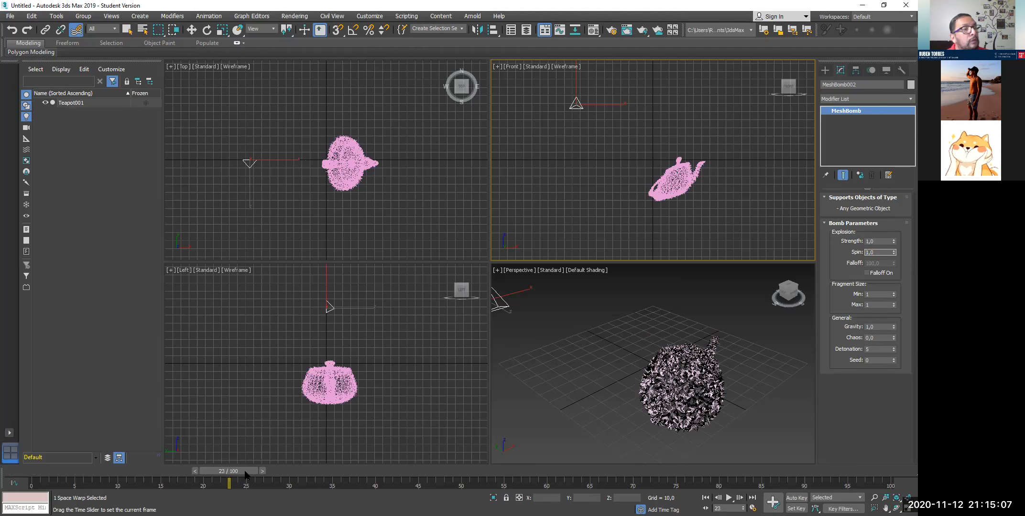
{"action": "left_click_drag", "start_coordinate": [158, 473], "coordinate": [53, 472]}
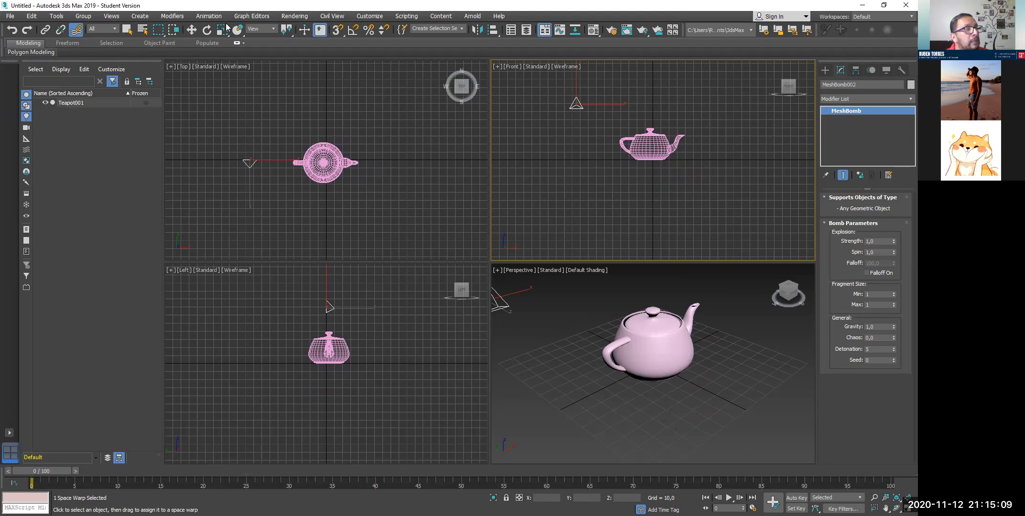
- Move the bomb inside the teapot's body, to about X 2,8 and Z 19, and preview the explosion from frame 0
{"action": "left_click", "coordinate": [190, 29]}
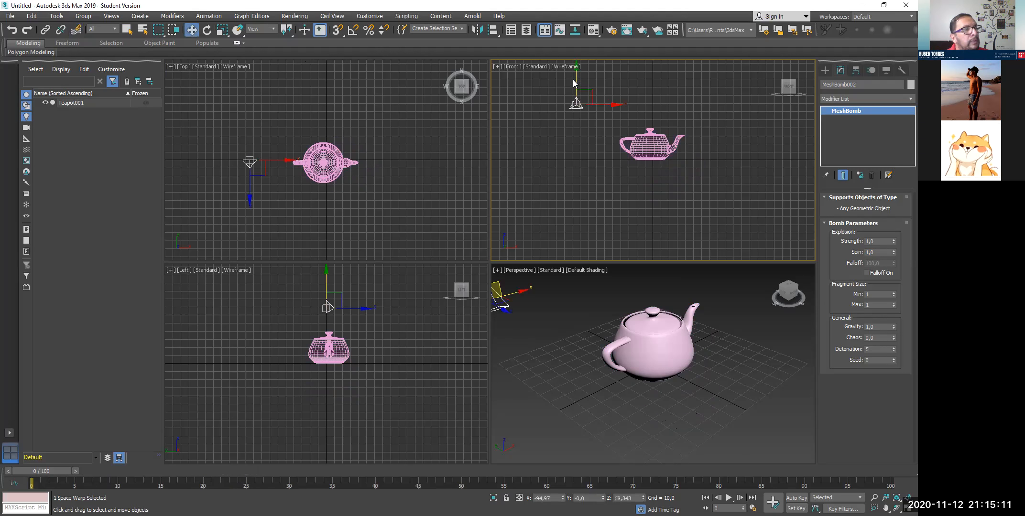
{"action": "left_click_drag", "start_coordinate": [586, 95], "coordinate": [677, 148]}
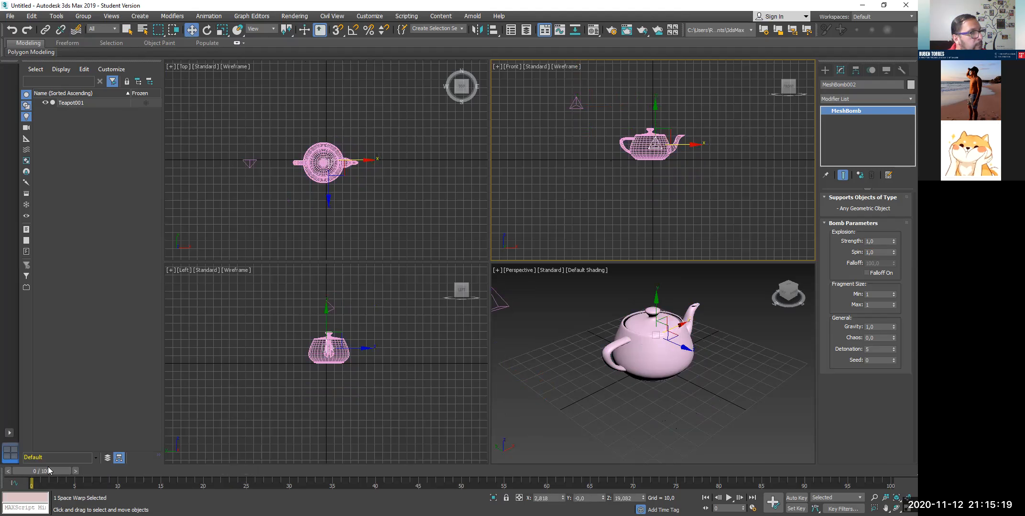
{"action": "left_click_drag", "start_coordinate": [50, 470], "coordinate": [25, 468]}
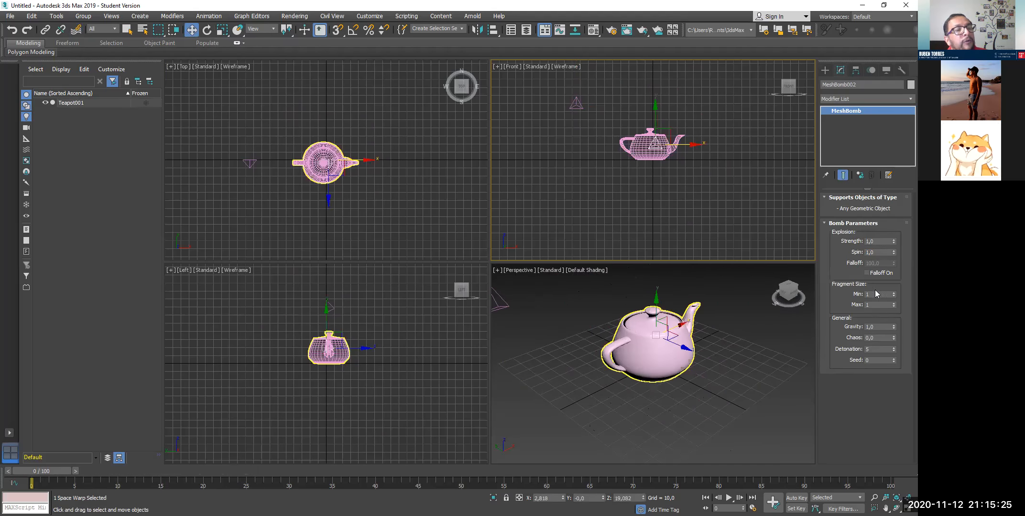
- Set the bomb's maximum fragment size to 10 and its Chaos to 3,0, then preview the explosion and return to frame 0
{"action": "left_click", "coordinate": [867, 305]}
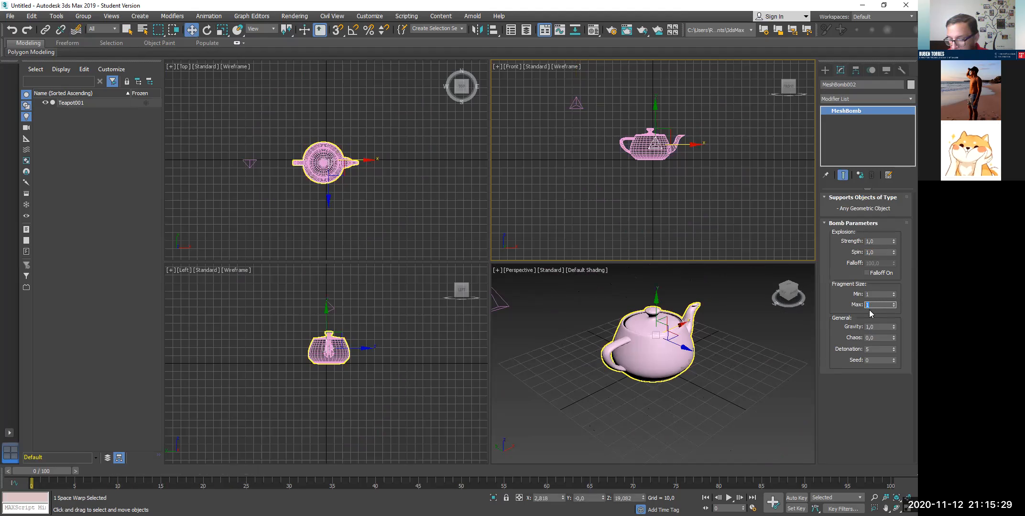
{"action": "type", "text": "10"}
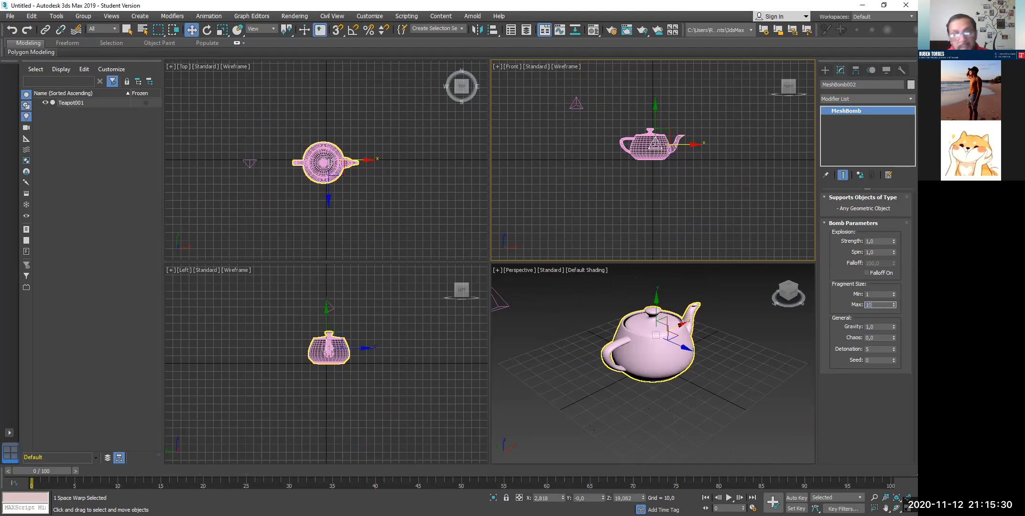
{"action": "left_click", "coordinate": [874, 326]}
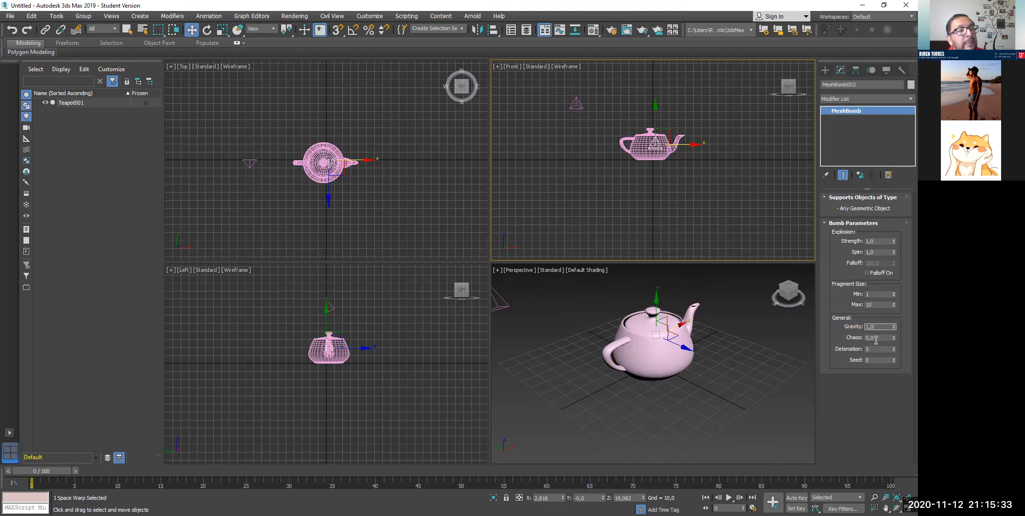
{"action": "left_click", "coordinate": [872, 338]}
{"action": "type", "text": "3"}
{"action": "key", "text": "Return"}
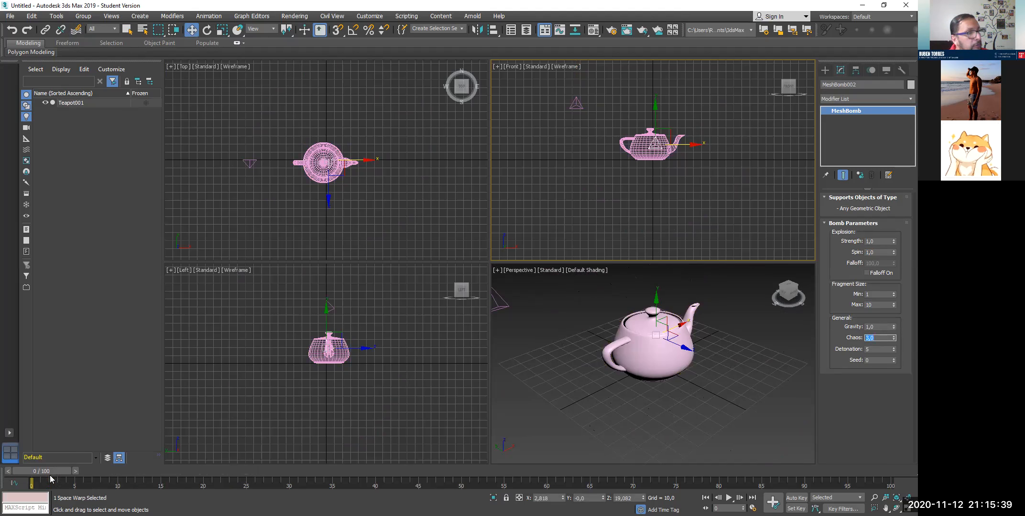
{"action": "left_click_drag", "start_coordinate": [84, 467], "coordinate": [1, 479]}
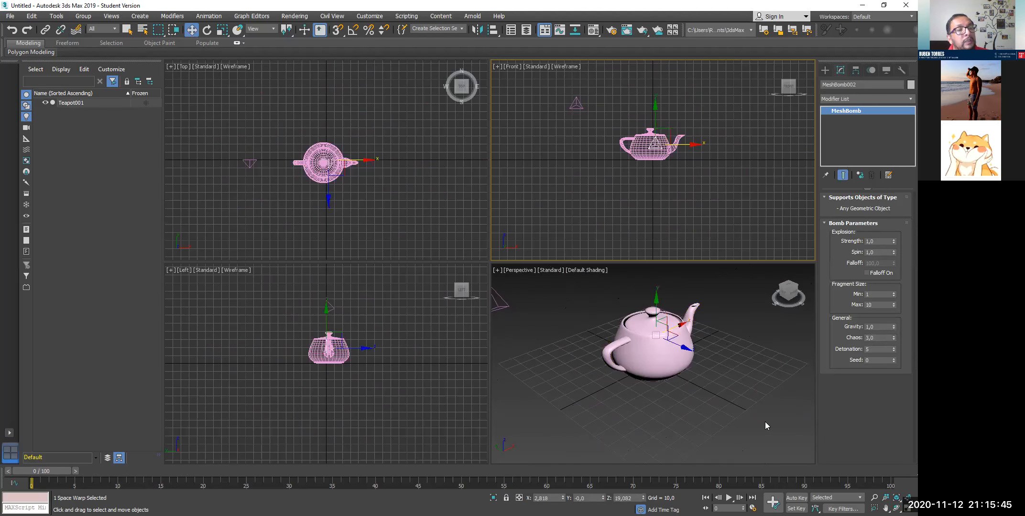
- Examine the bomb's Detonation setting and scrub the timeline to watch when the teapot explodes, returning to frame 0
{"action": "double_click", "coordinate": [865, 349]}
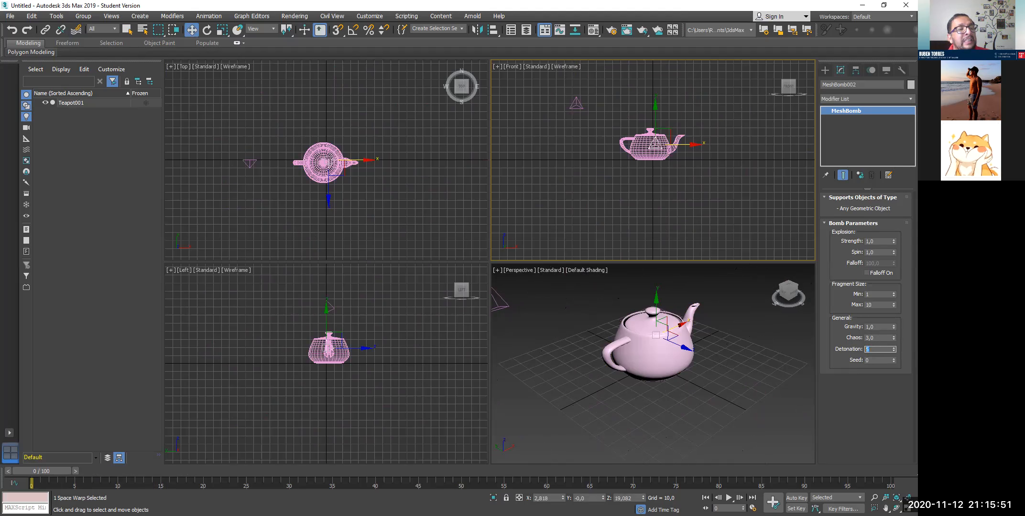
{"action": "left_click_drag", "start_coordinate": [48, 471], "coordinate": [235, 471]}
{"action": "left_click_drag", "start_coordinate": [409, 456], "coordinate": [42, 470]}
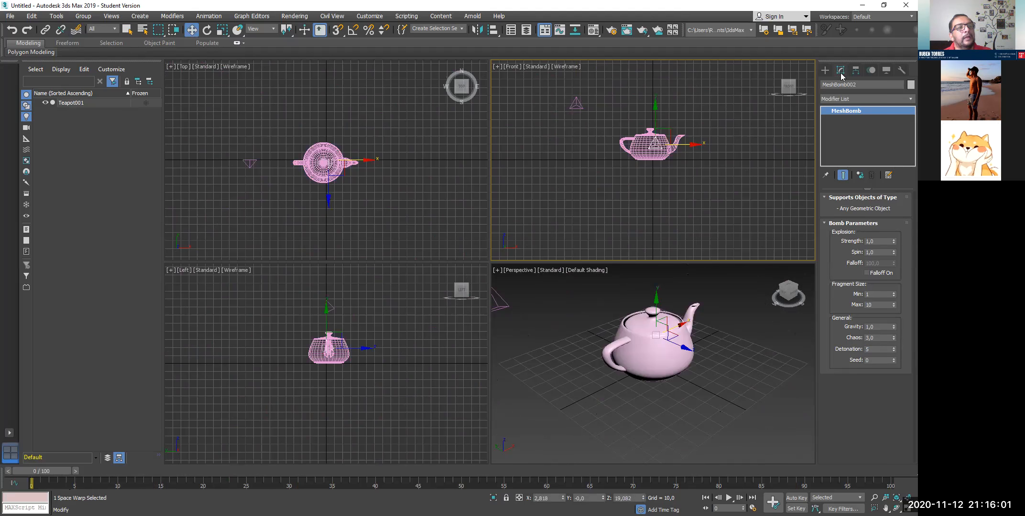
{"action": "left_click", "coordinate": [825, 70]}
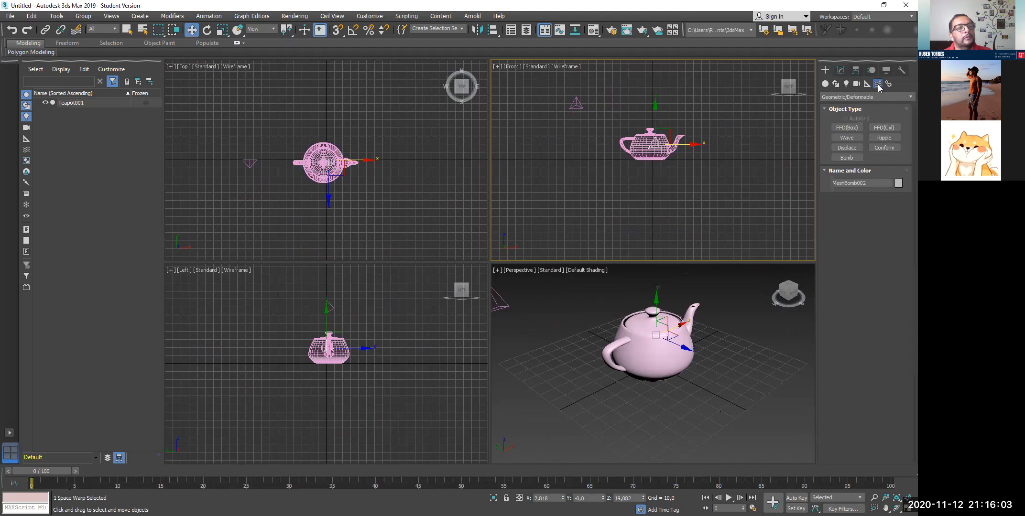
{"action": "left_click", "coordinate": [837, 98]}
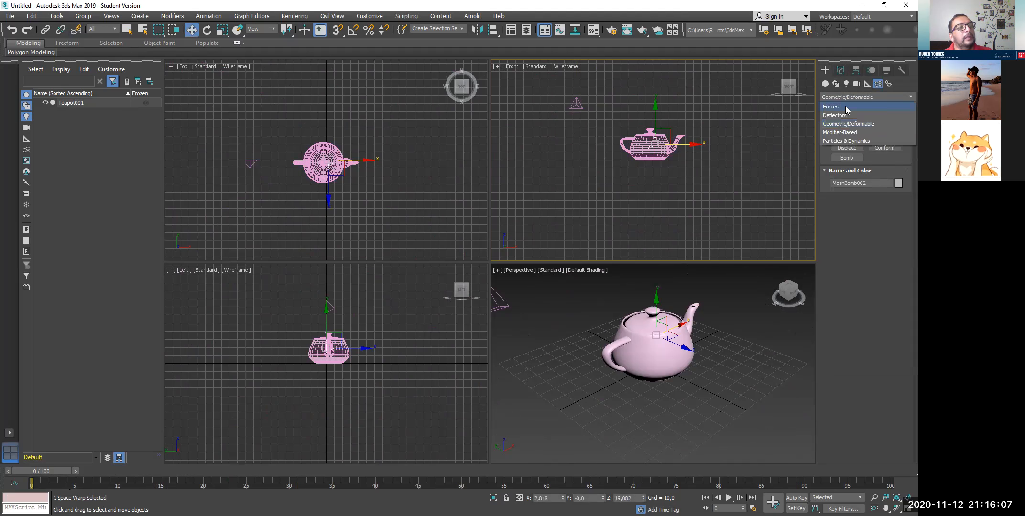
{"action": "left_click", "coordinate": [845, 109]}
{"action": "left_click", "coordinate": [841, 98]}
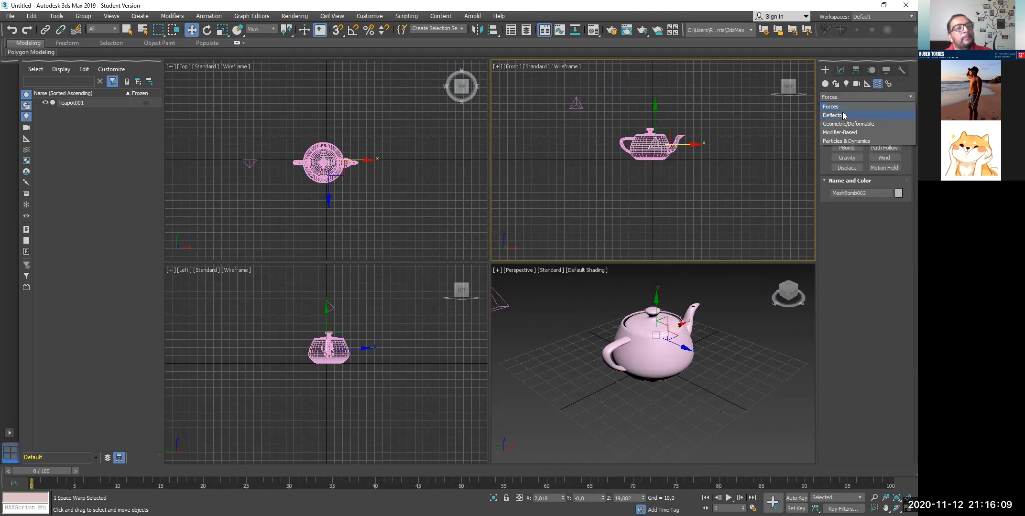
{"action": "left_click", "coordinate": [844, 142]}
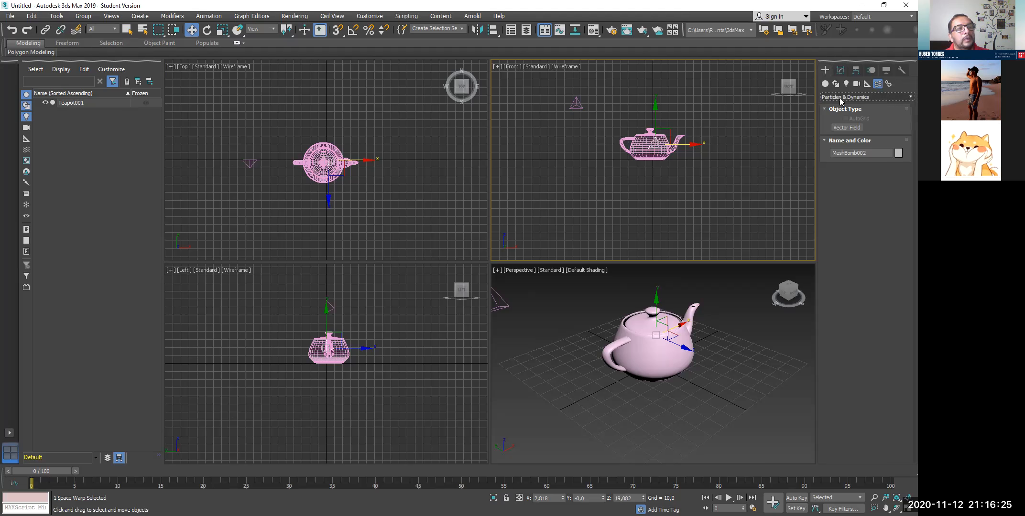
{"action": "left_click", "coordinate": [824, 83]}
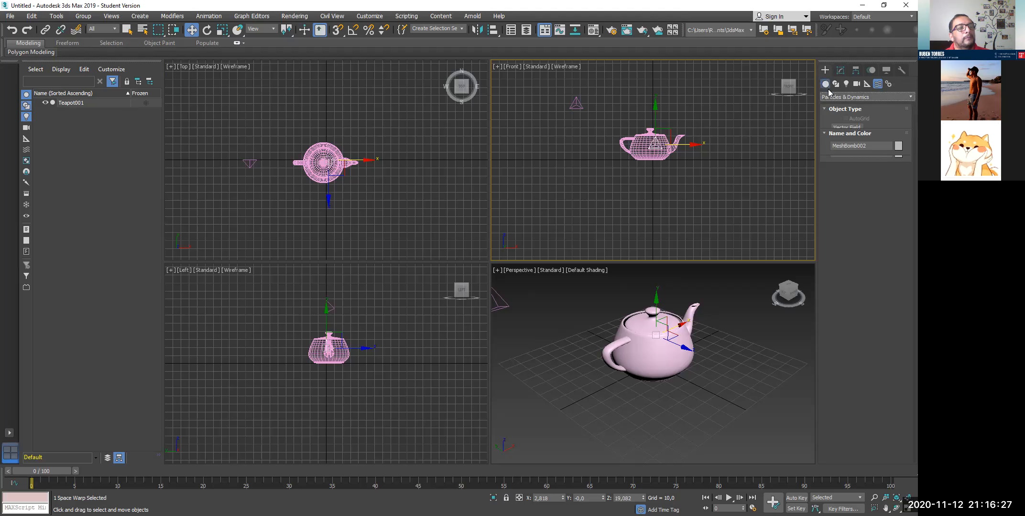
- Reset the scene to an empty one, discarding the unsaved teapot and bomb setup
{"action": "left_click", "coordinate": [839, 98]}
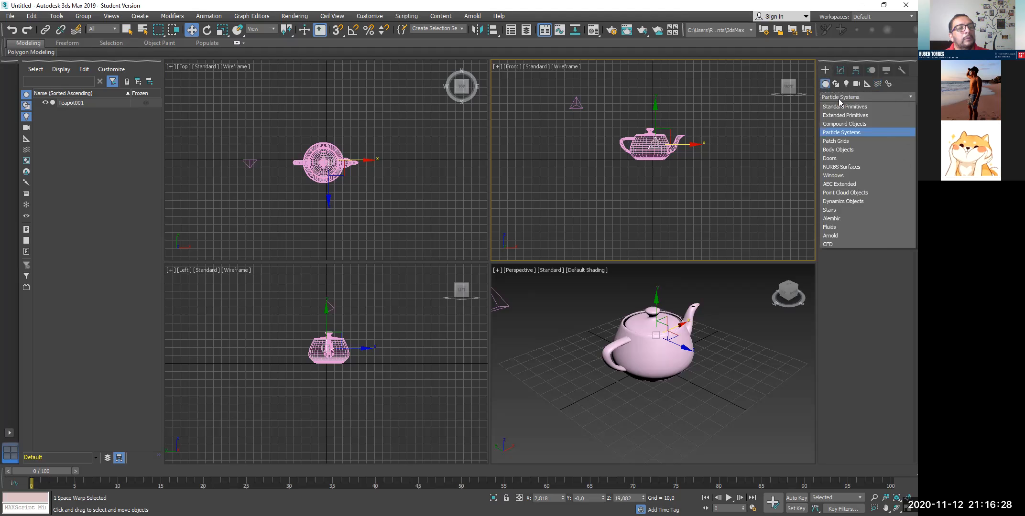
{"action": "left_click", "coordinate": [841, 133]}
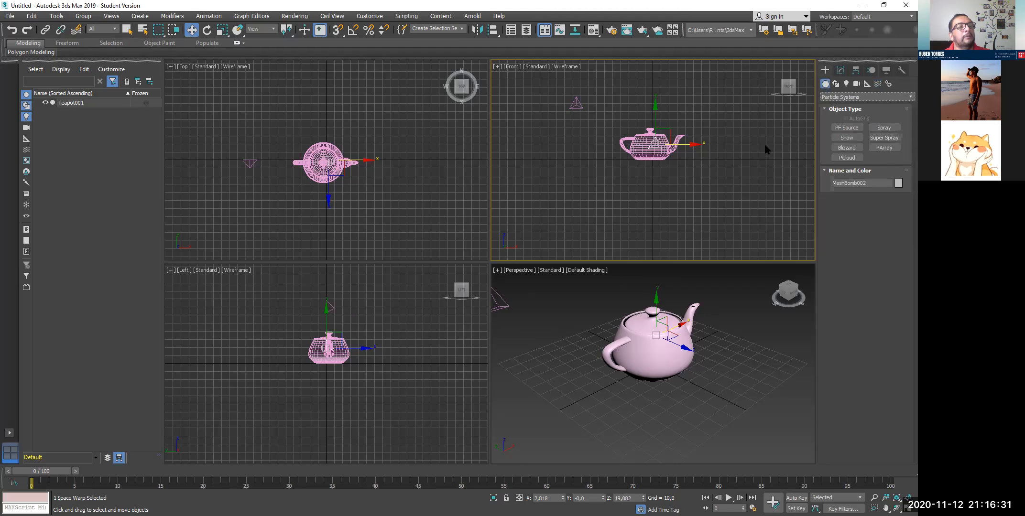
{"action": "left_click", "coordinate": [9, 16]}
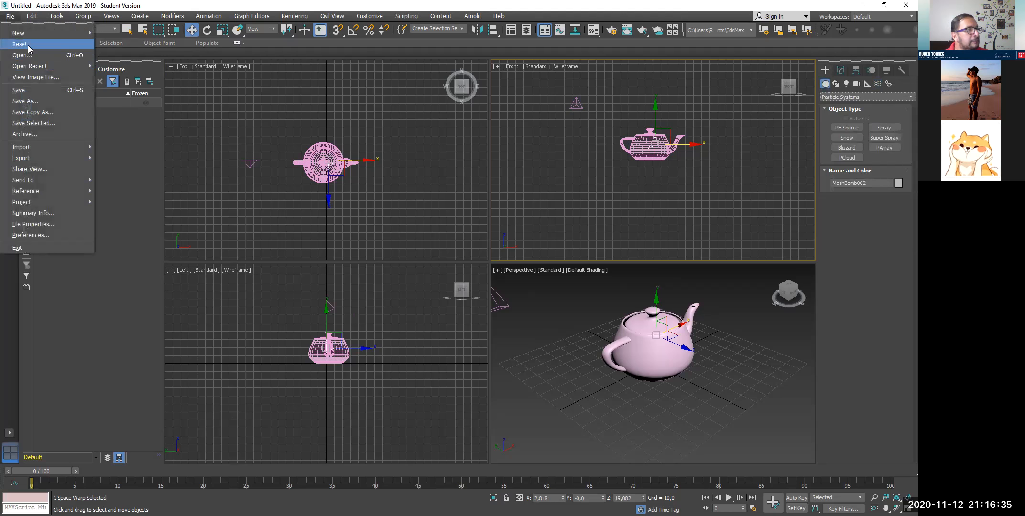
{"action": "left_click", "coordinate": [20, 45]}
{"action": "left_click", "coordinate": [462, 280]}
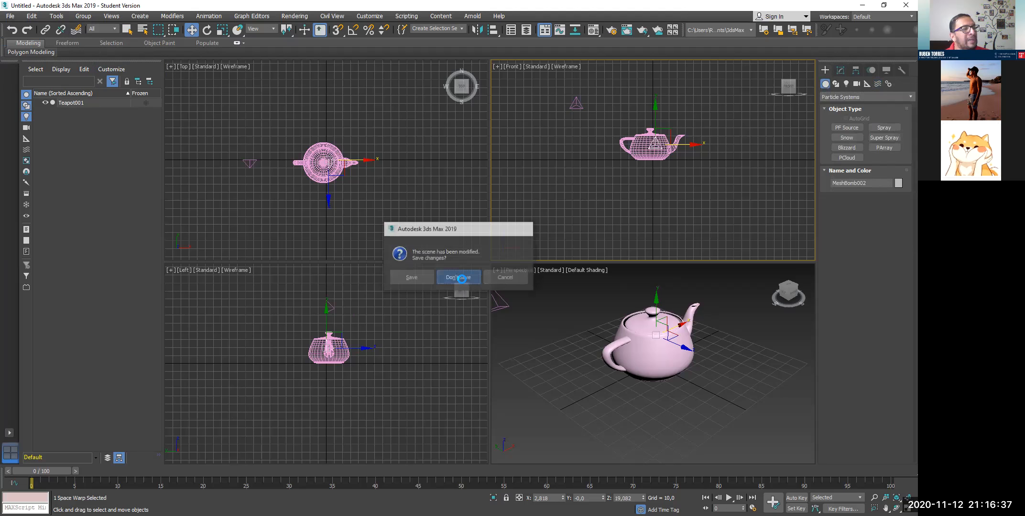
{"action": "left_click", "coordinate": [432, 281]}
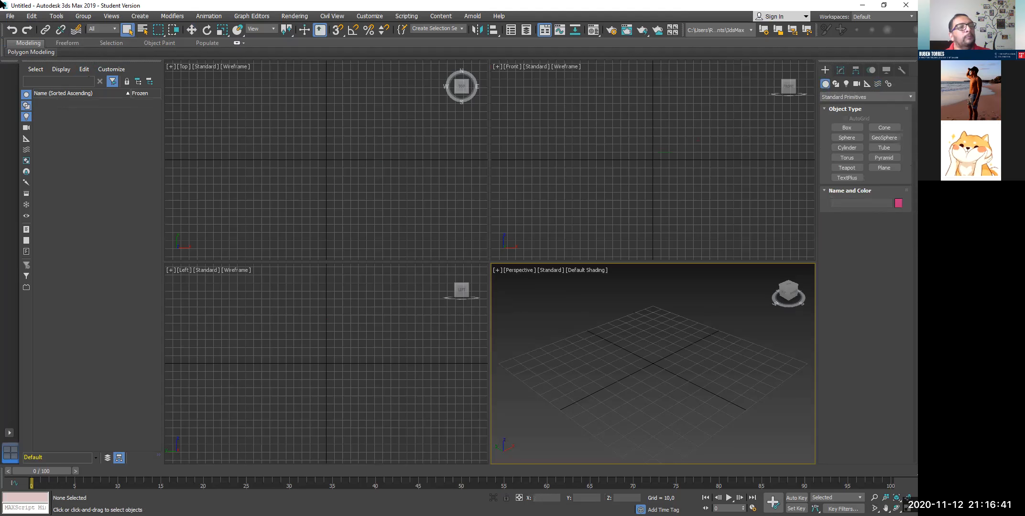
{"action": "left_click", "coordinate": [9, 16]}
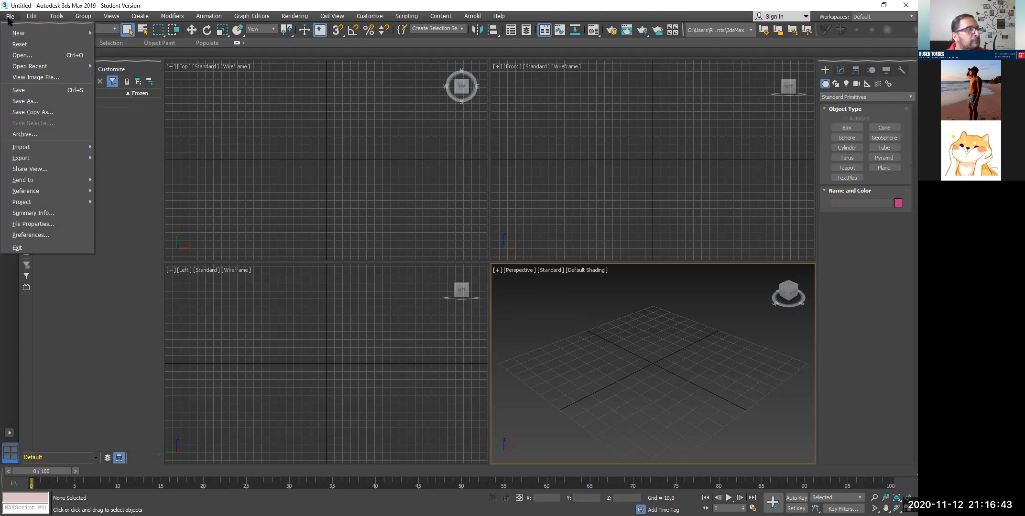
{"action": "left_click", "coordinate": [10, 16]}
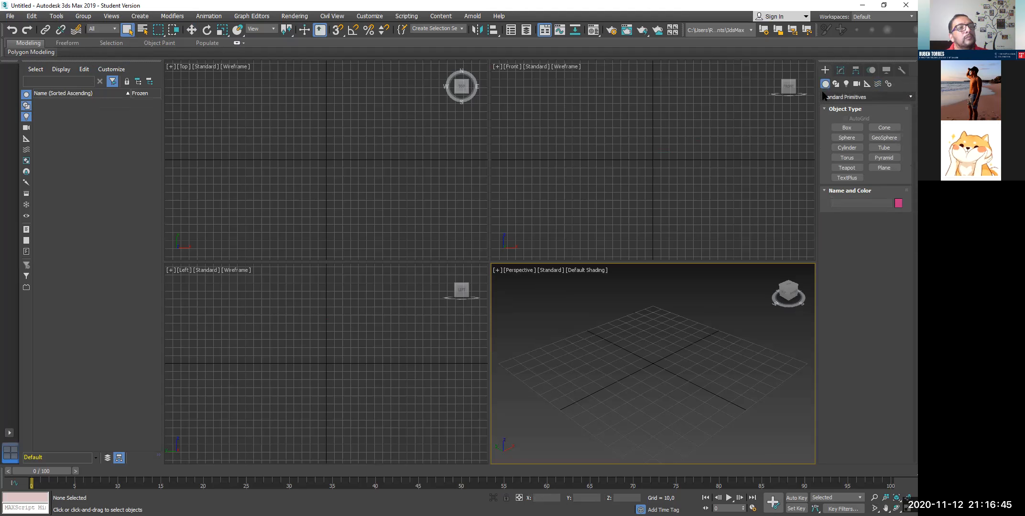
- Create a PF Source particle emitter in the Top viewport near the origin, about 137 wide and 46 long
{"action": "left_click", "coordinate": [841, 97]}
{"action": "left_click", "coordinate": [851, 133]}
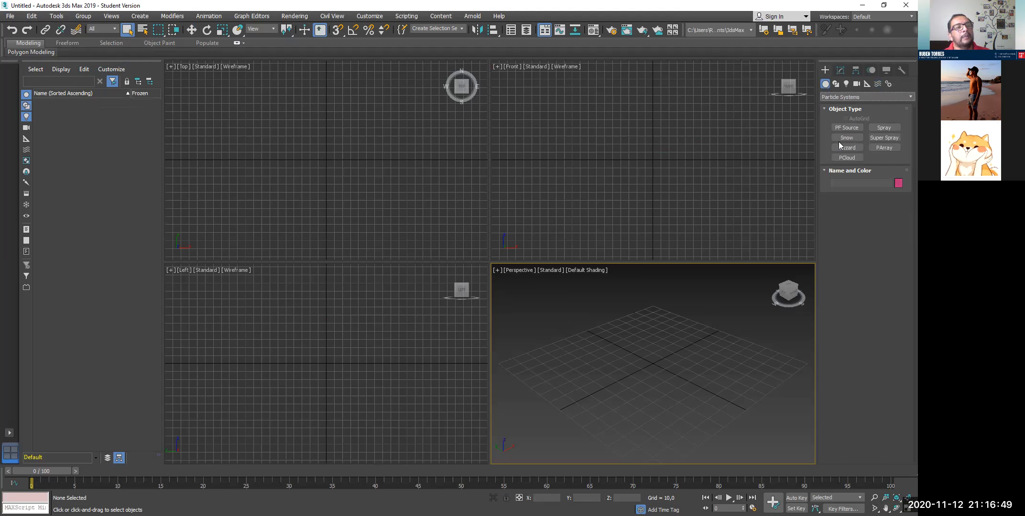
{"action": "left_click", "coordinate": [841, 127]}
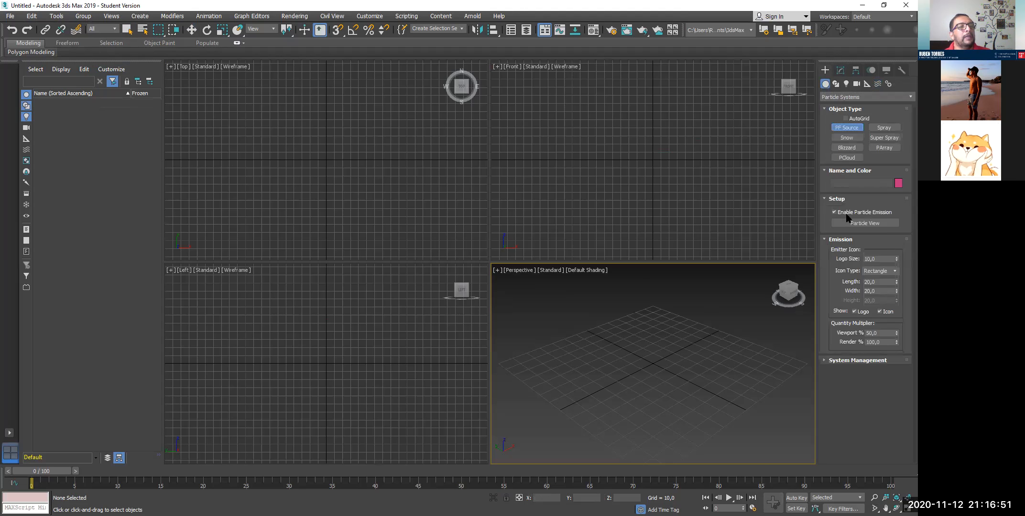
{"action": "left_click_drag", "start_coordinate": [279, 156], "coordinate": [387, 188]}
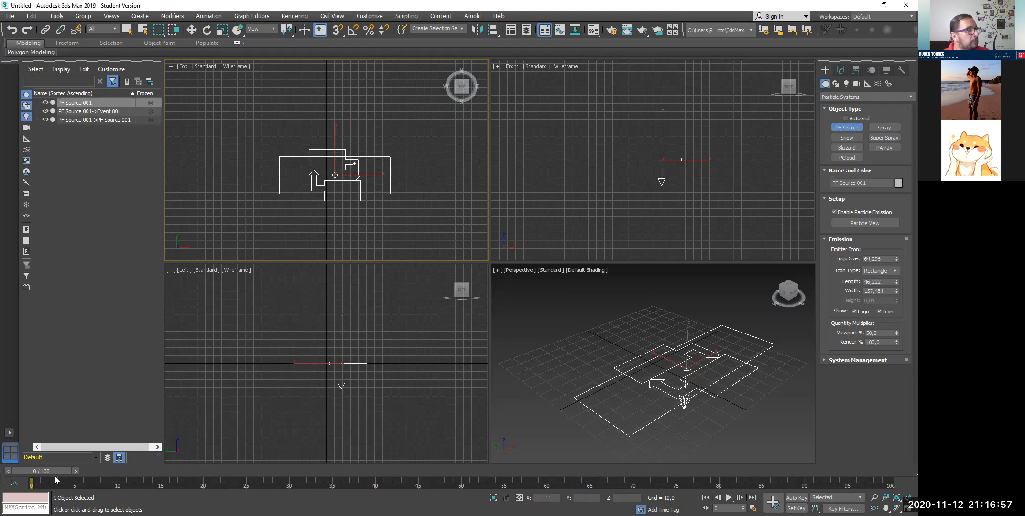
- Scrub the timeline to preview the particles emitted by the PF Source, returning to frame 0
{"action": "left_click_drag", "start_coordinate": [48, 471], "coordinate": [3, 481]}
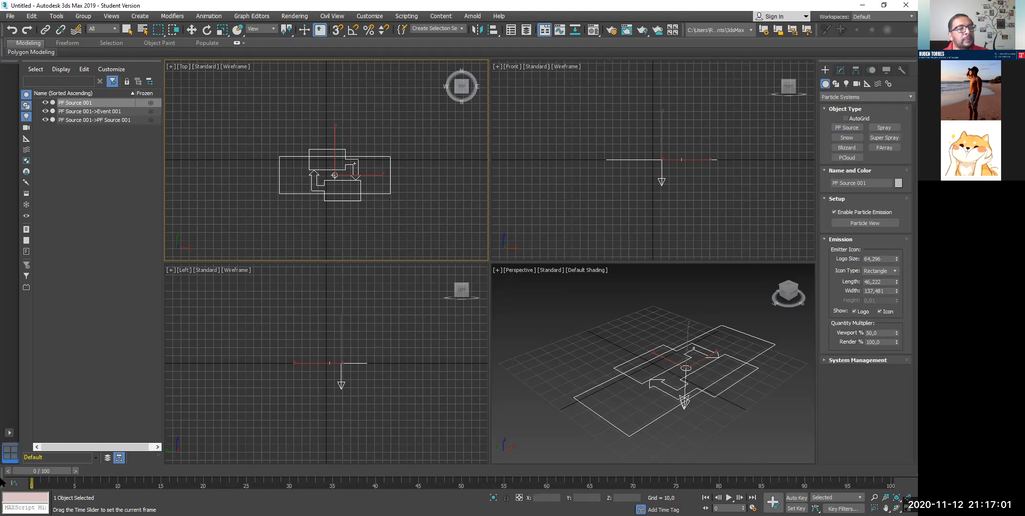
{"action": "left_click_drag", "start_coordinate": [358, 472], "coordinate": [2, 467]}
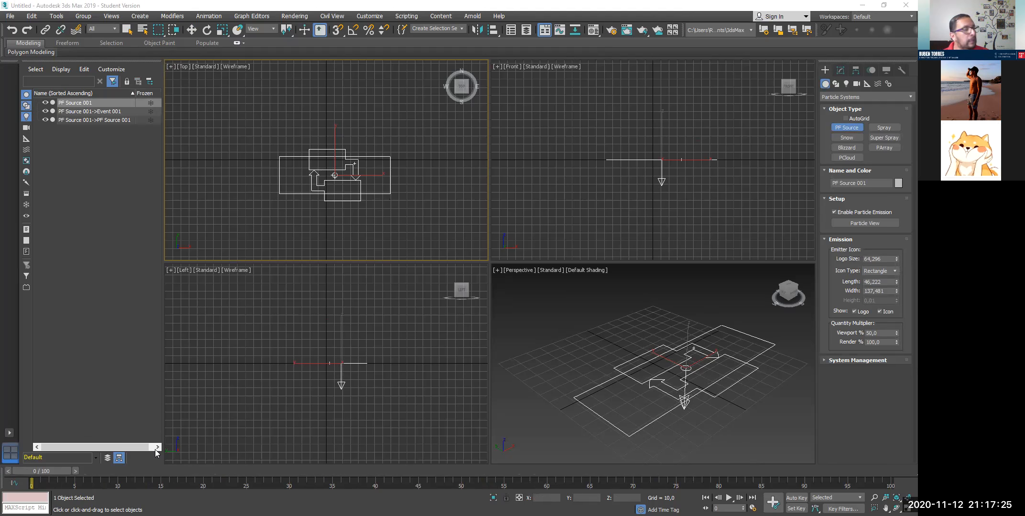
{"action": "mouse_move", "coordinate": [58, 469]}
{"action": "left_mouse_down"}
{"action": "mouse_move", "coordinate": [196, 483]}
{"action": "mouse_move", "coordinate": [355, 478]}
{"action": "mouse_move", "coordinate": [38, 472]}
{"action": "left_mouse_up"}
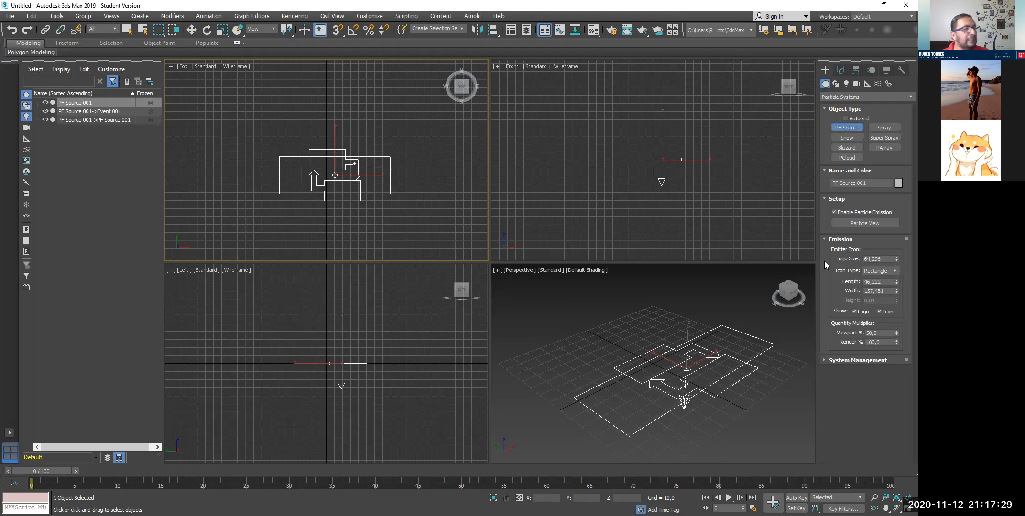
- Open the emitter's Particle View, enlarge its operator depot and frame the PF Source 001 and Event 001 nodes
{"action": "left_click", "coordinate": [864, 225]}
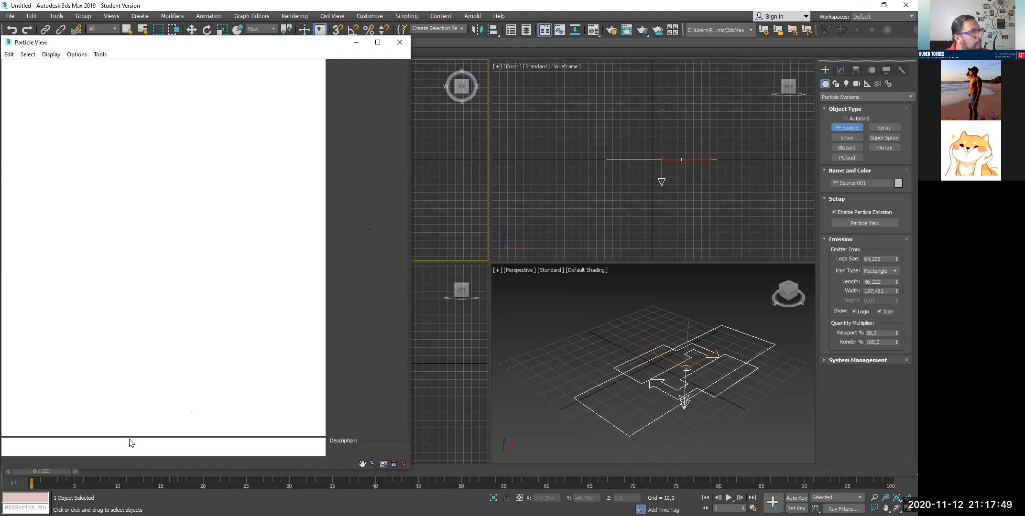
{"action": "left_click_drag", "start_coordinate": [119, 436], "coordinate": [137, 280]}
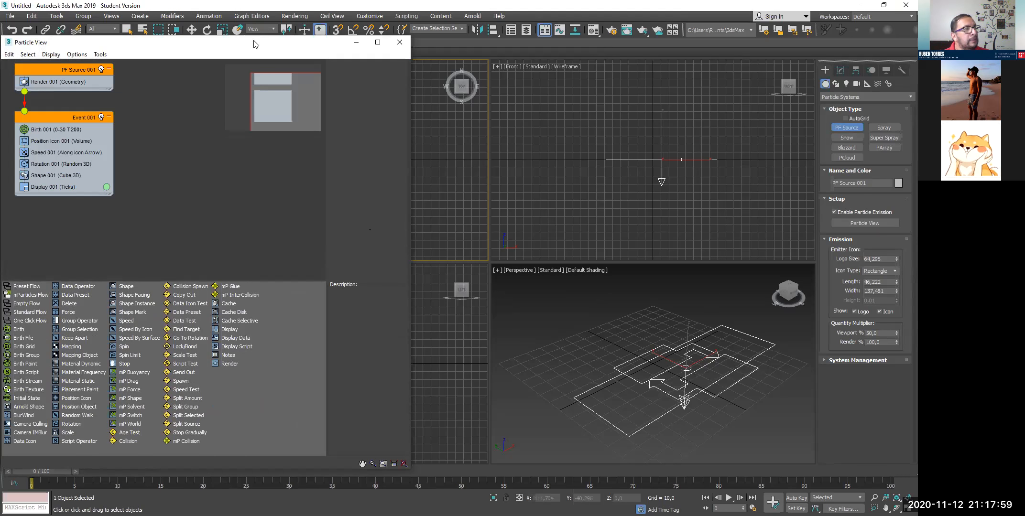
{"action": "left_click_drag", "start_coordinate": [226, 52], "coordinate": [365, 52]}
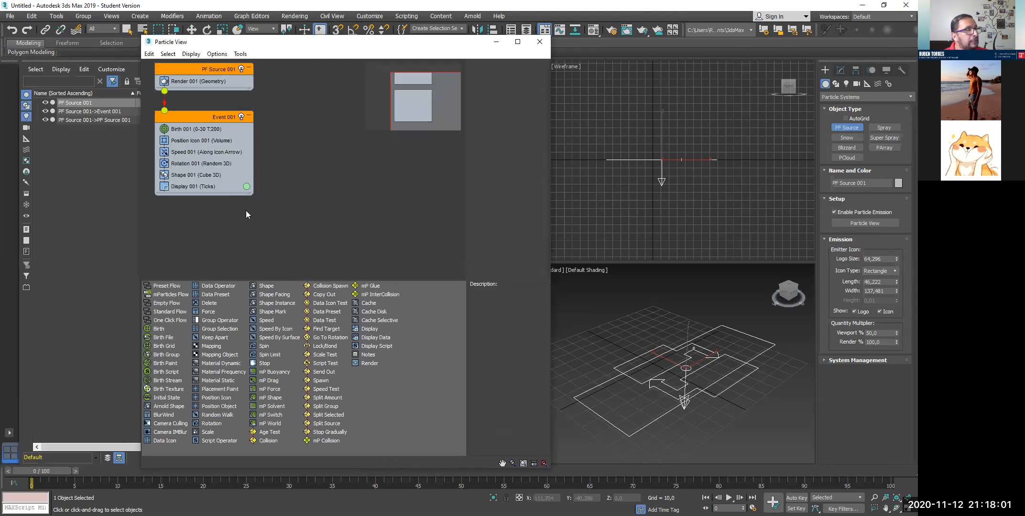
{"action": "scroll", "coordinate": [218, 190], "scroll_direction": "up", "scroll_amount": 2}
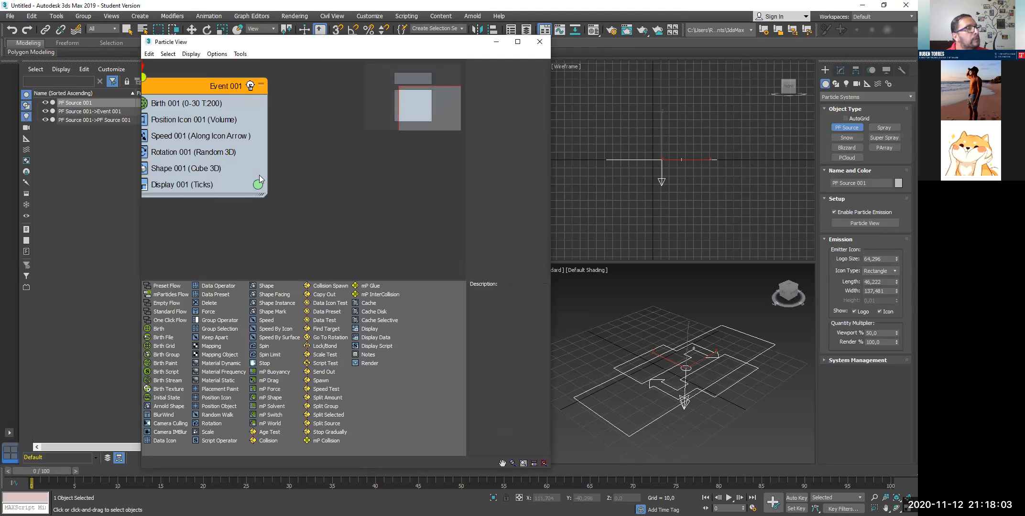
{"action": "scroll", "coordinate": [259, 176], "scroll_direction": "down", "scroll_amount": 1}
{"action": "middle_click_drag", "start_coordinate": [253, 172], "coordinate": [279, 229]}
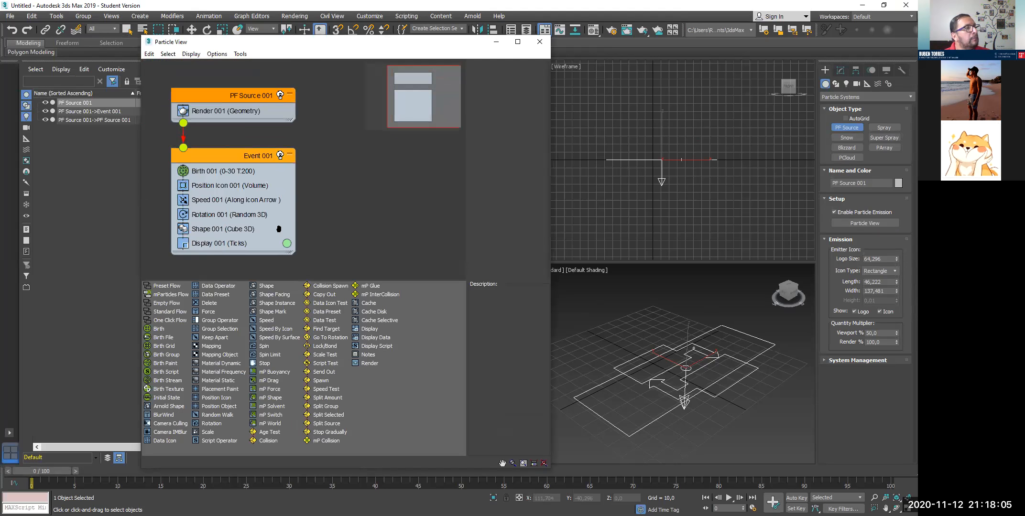
- Examine the parameters of Event 001's Birth, Position Icon and Speed operators
{"action": "left_click", "coordinate": [226, 171]}
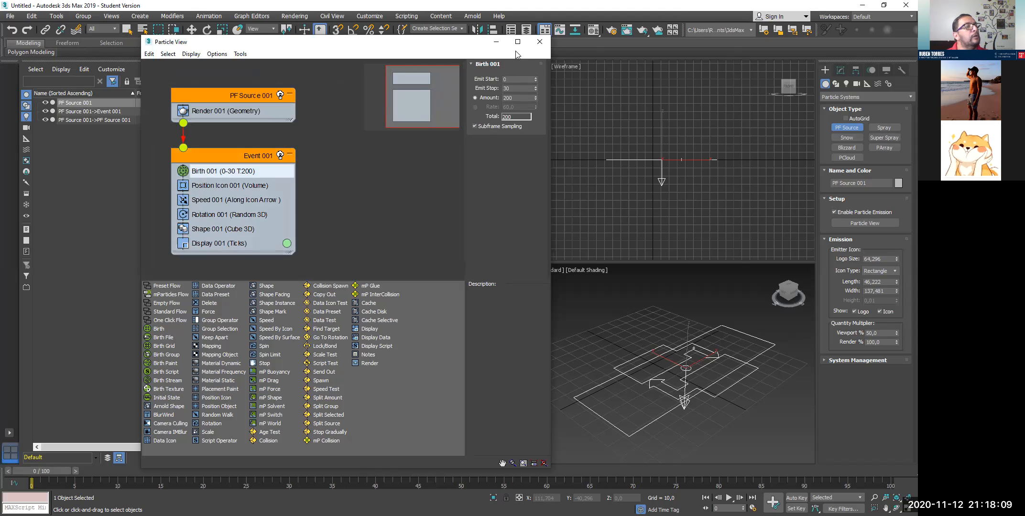
{"action": "left_click", "coordinate": [217, 186]}
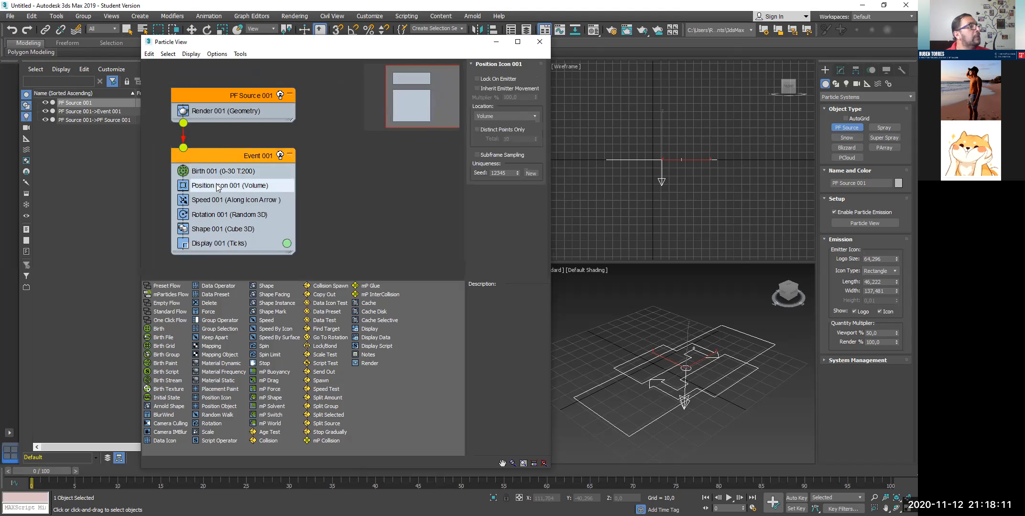
{"action": "left_click", "coordinate": [216, 200]}
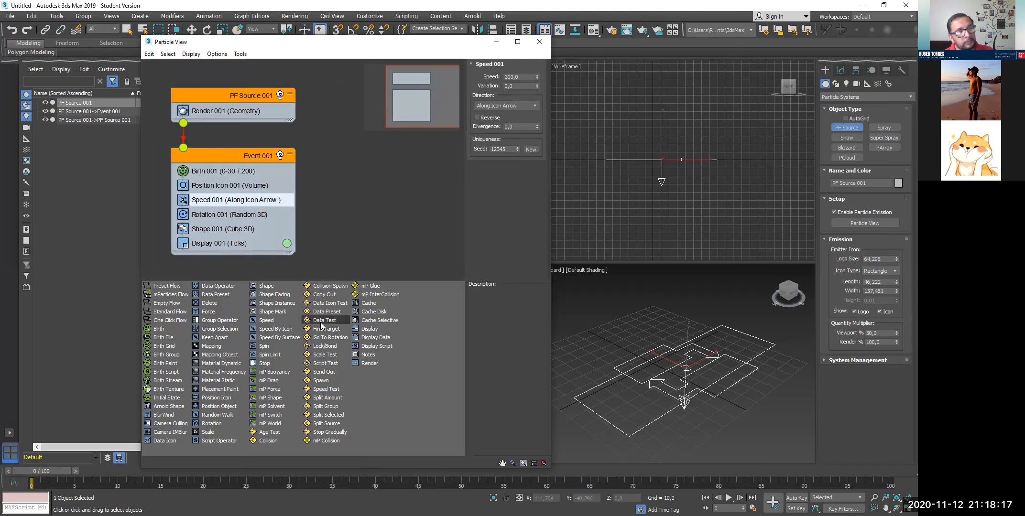
{"action": "left_click", "coordinate": [657, 163]}
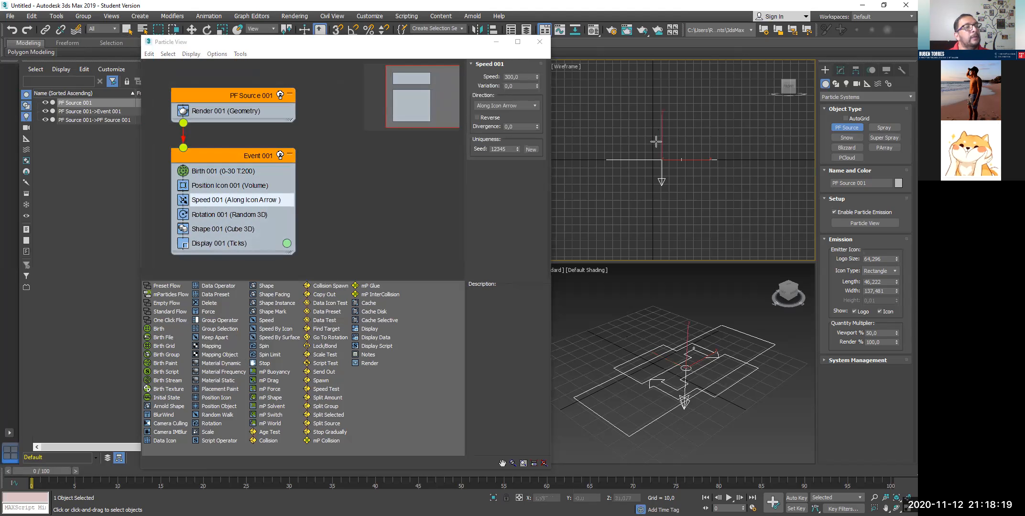
{"action": "left_click_drag", "start_coordinate": [661, 164], "coordinate": [653, 126]}
{"action": "right_click", "coordinate": [654, 126]}
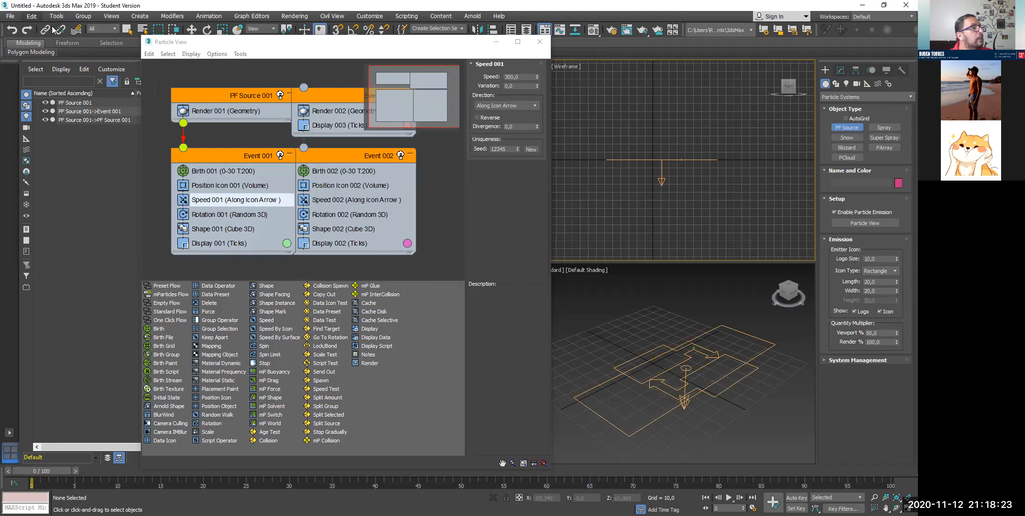
- Move the PF Source emitter upward in the Front viewport to a Z height of about 72
{"action": "left_click", "coordinate": [191, 29]}
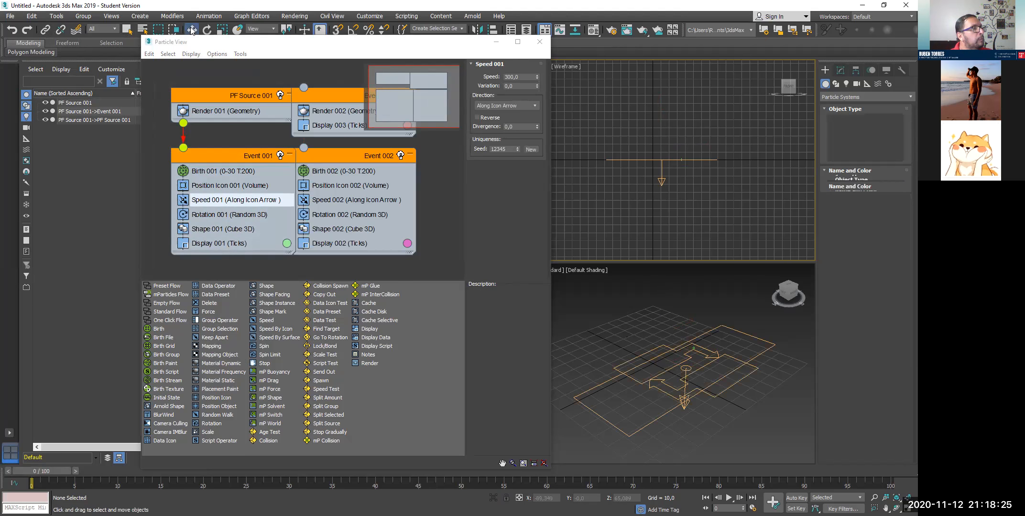
{"action": "right_click", "coordinate": [660, 157]}
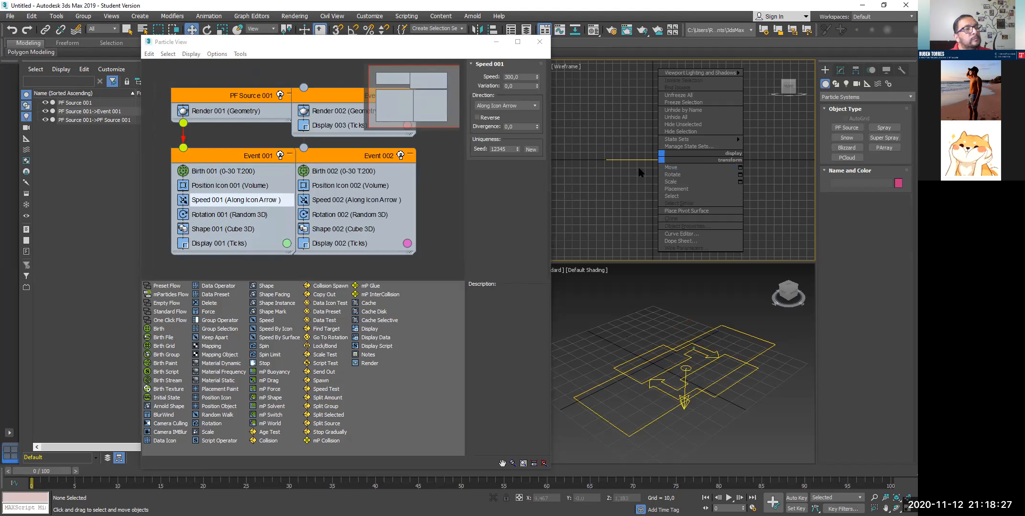
{"action": "left_click", "coordinate": [711, 196]}
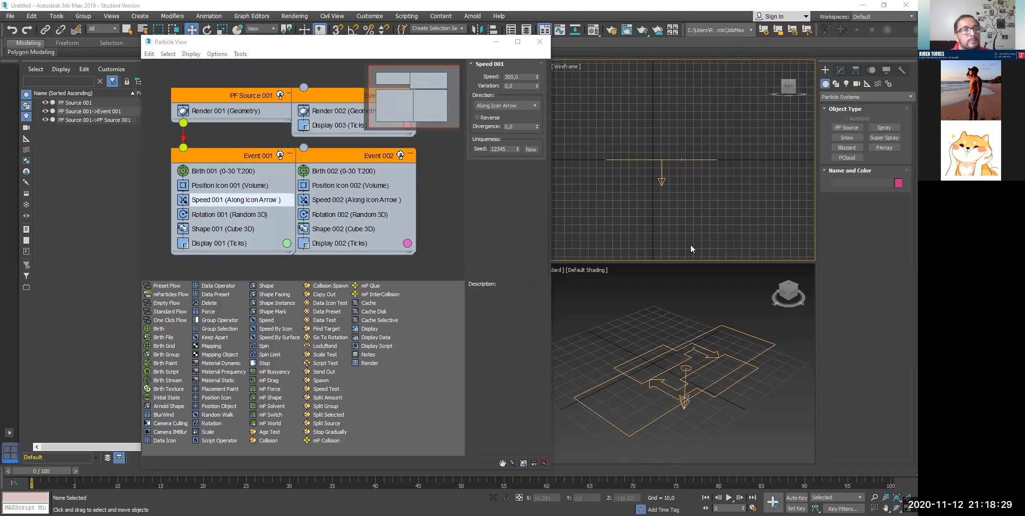
{"action": "left_click_drag", "start_coordinate": [662, 167], "coordinate": [657, 101]}
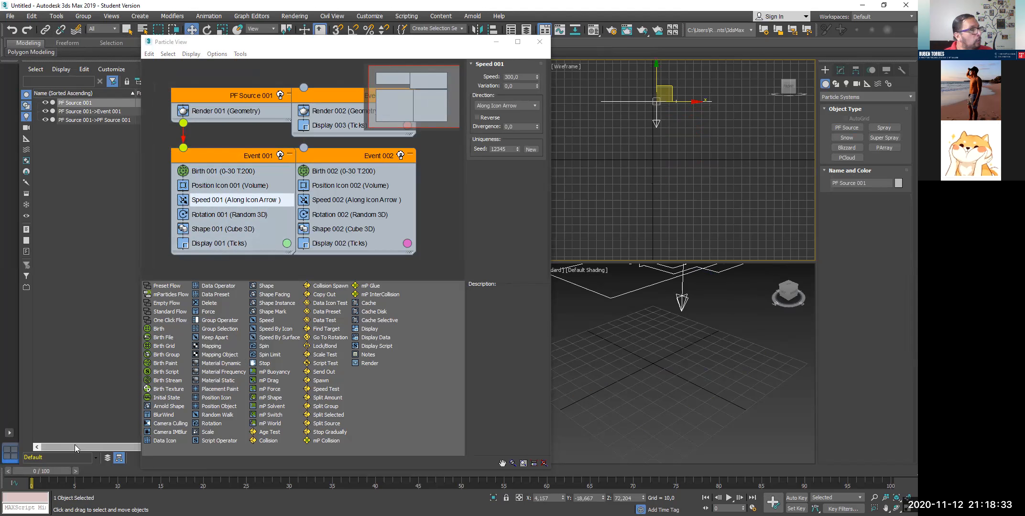
{"action": "left_click_drag", "start_coordinate": [75, 445], "coordinate": [109, 444]}
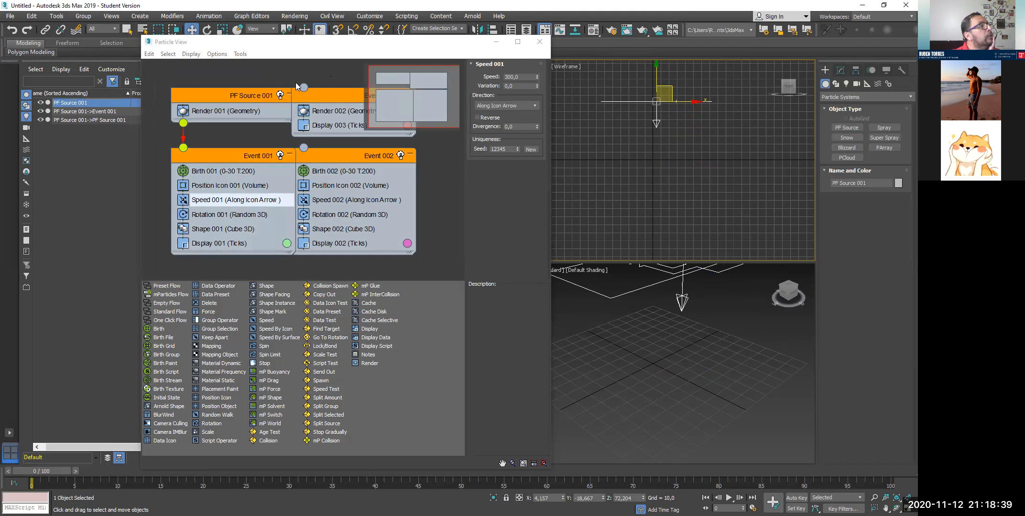
- Separate the overlapping leftover nodes and delete the unused Event 002 and Event 003 from the particle flow
{"action": "left_click_drag", "start_coordinate": [301, 86], "coordinate": [305, 89]}
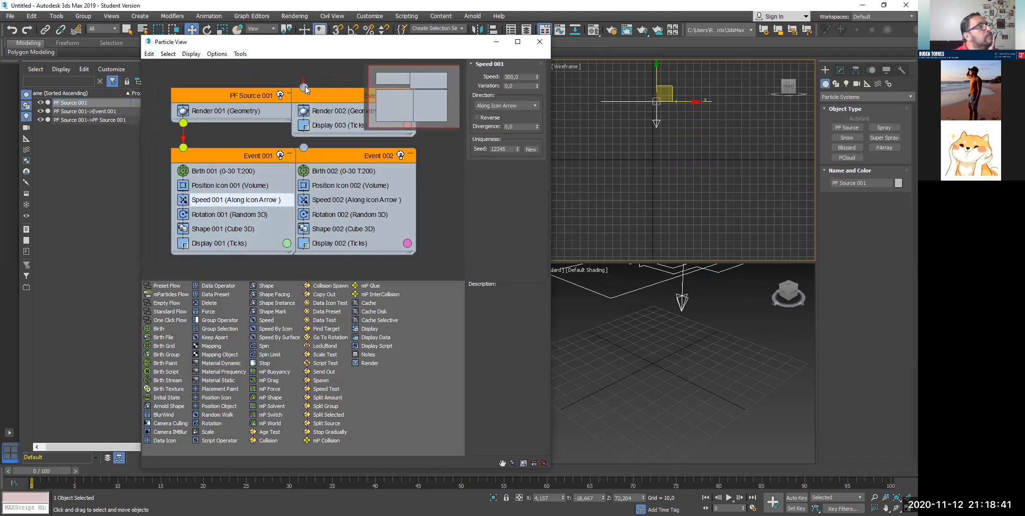
{"action": "left_click", "coordinate": [410, 154]}
{"action": "left_click_drag", "start_coordinate": [342, 102], "coordinate": [367, 209]}
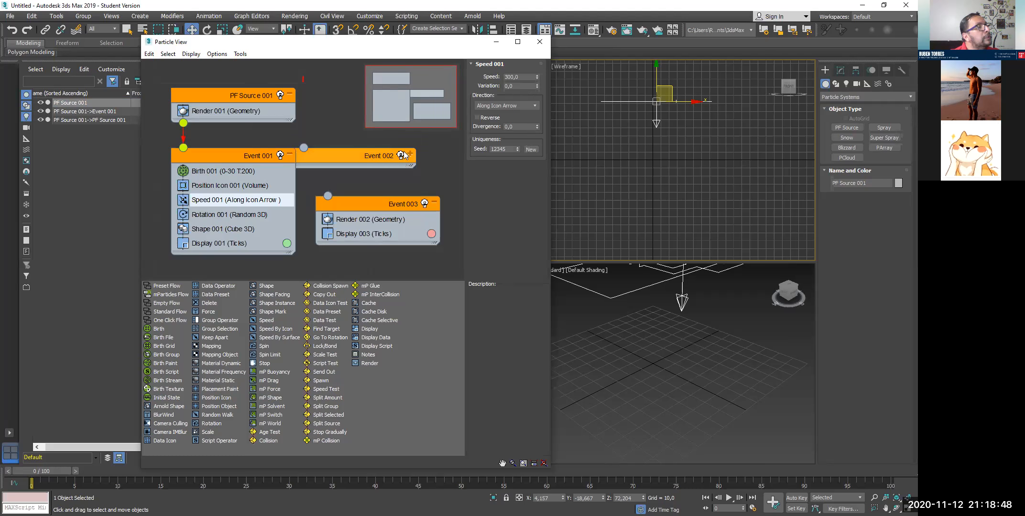
{"action": "right_click", "coordinate": [360, 154]}
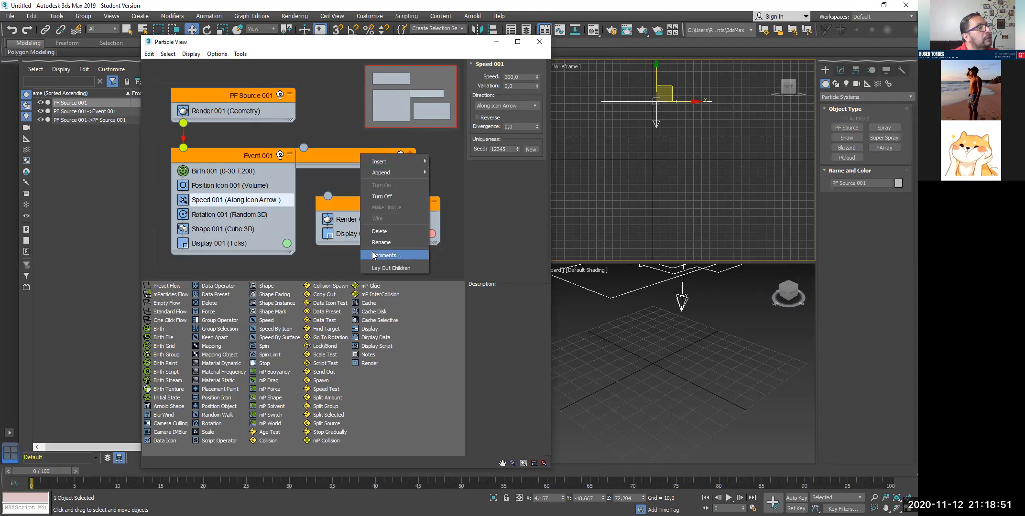
{"action": "key", "text": "Escape"}
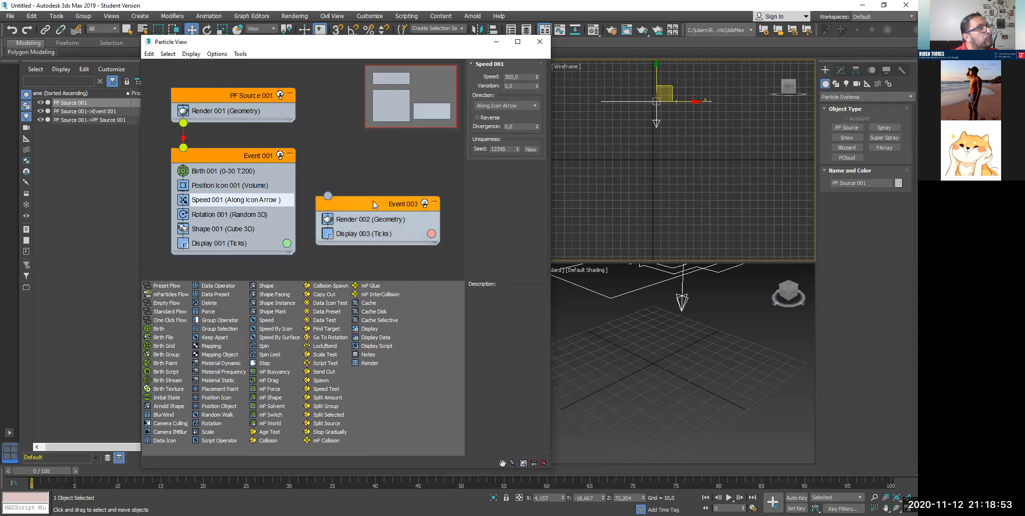
{"action": "right_click", "coordinate": [374, 203]}
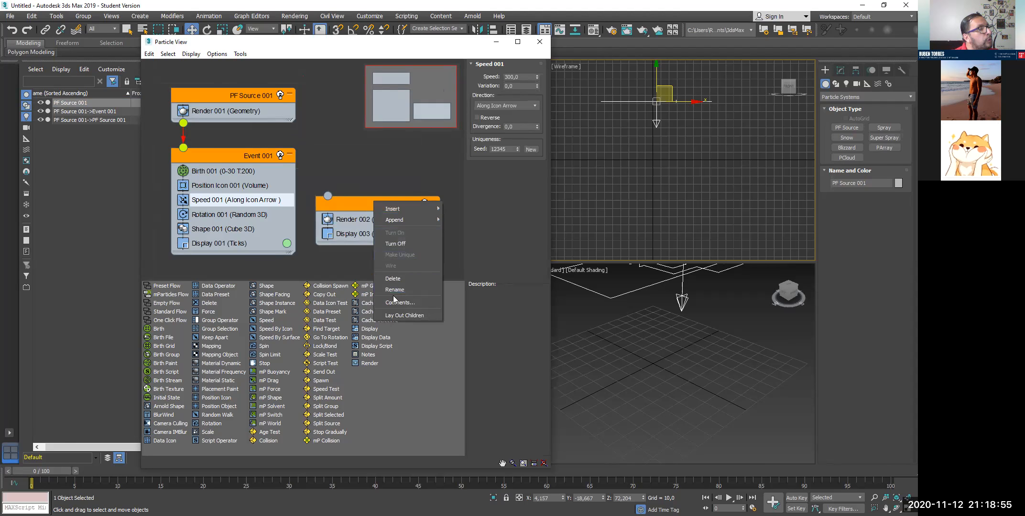
{"action": "left_click", "coordinate": [392, 278]}
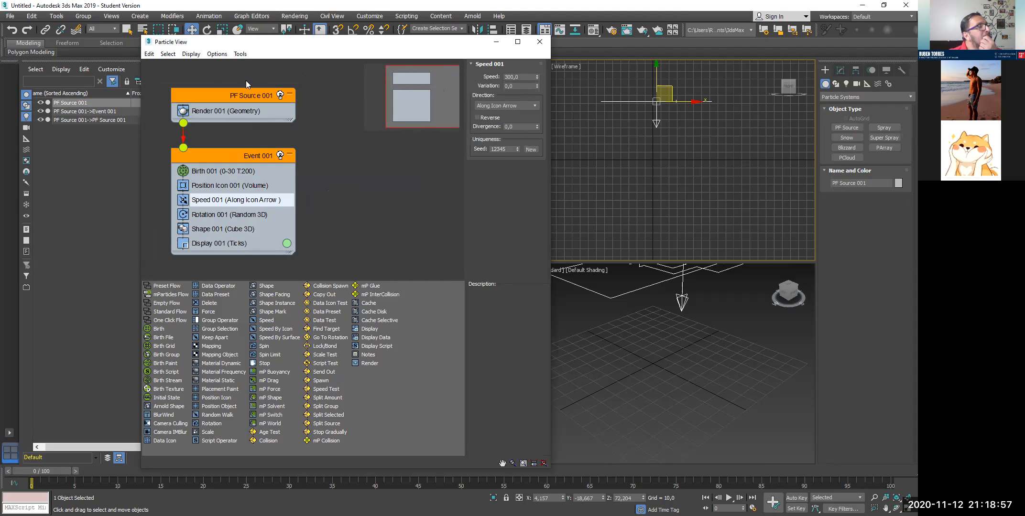
- Inspect the Render 001 operator and set the Shape 001 operator's 3D shape to Heart
{"action": "left_click", "coordinate": [224, 117]}
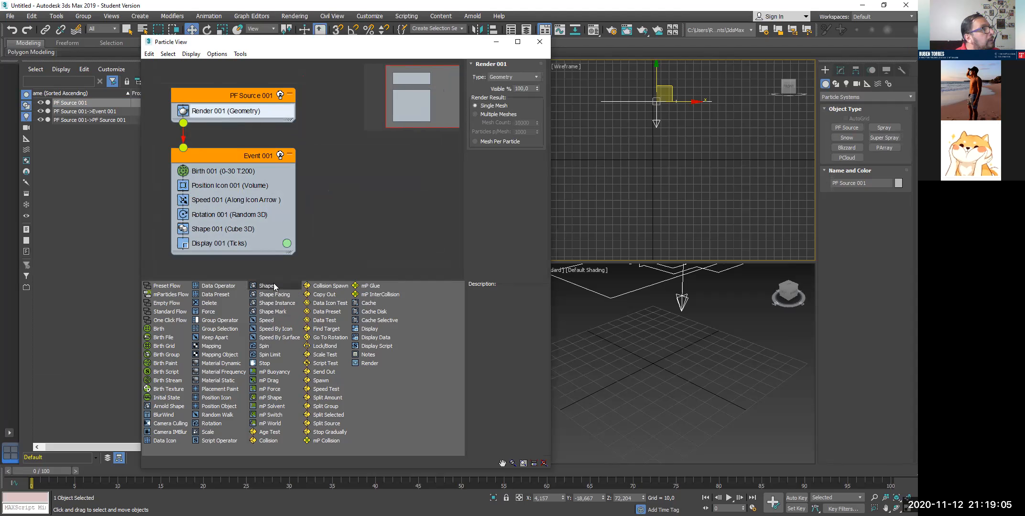
{"action": "left_click", "coordinate": [209, 229]}
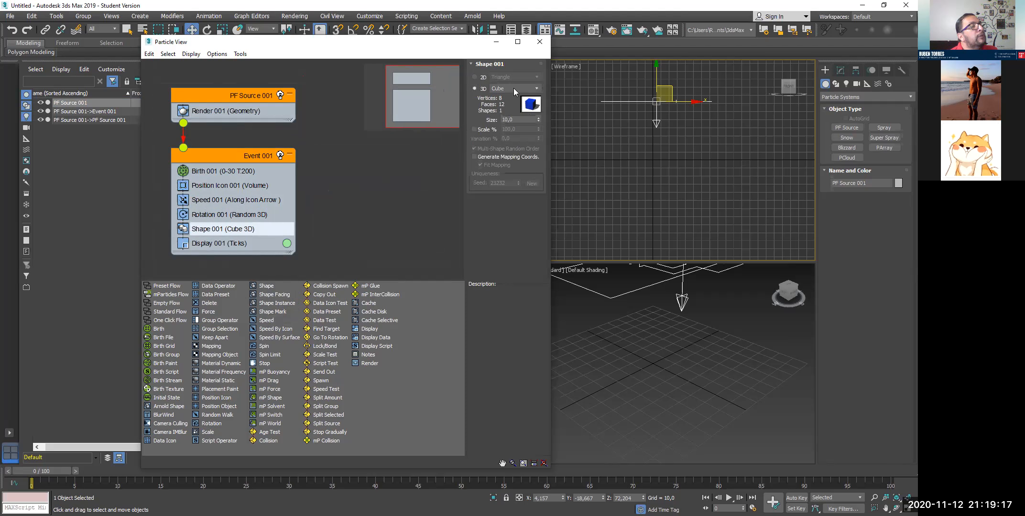
{"action": "left_click", "coordinate": [537, 90]}
{"action": "left_click", "coordinate": [538, 90]}
{"action": "left_click", "coordinate": [537, 91]}
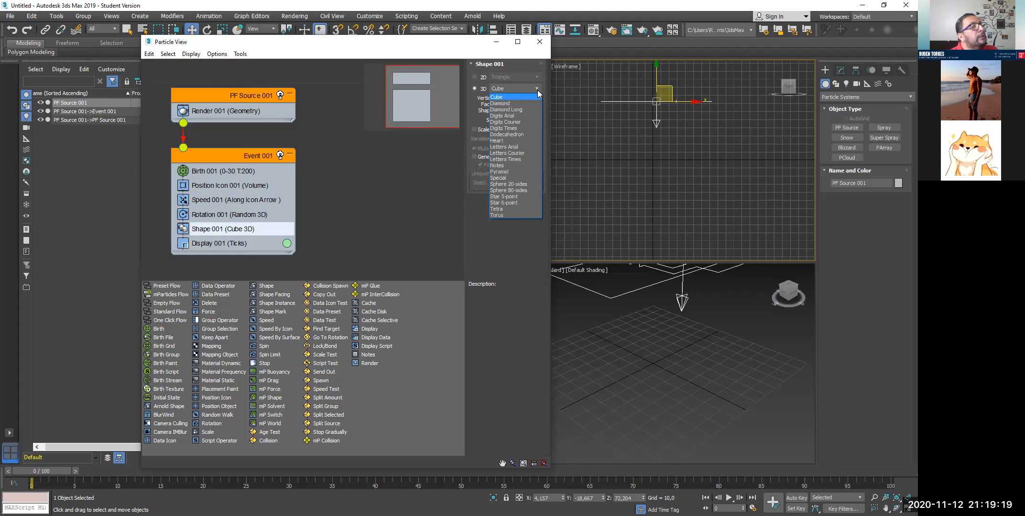
{"action": "left_click", "coordinate": [499, 141]}
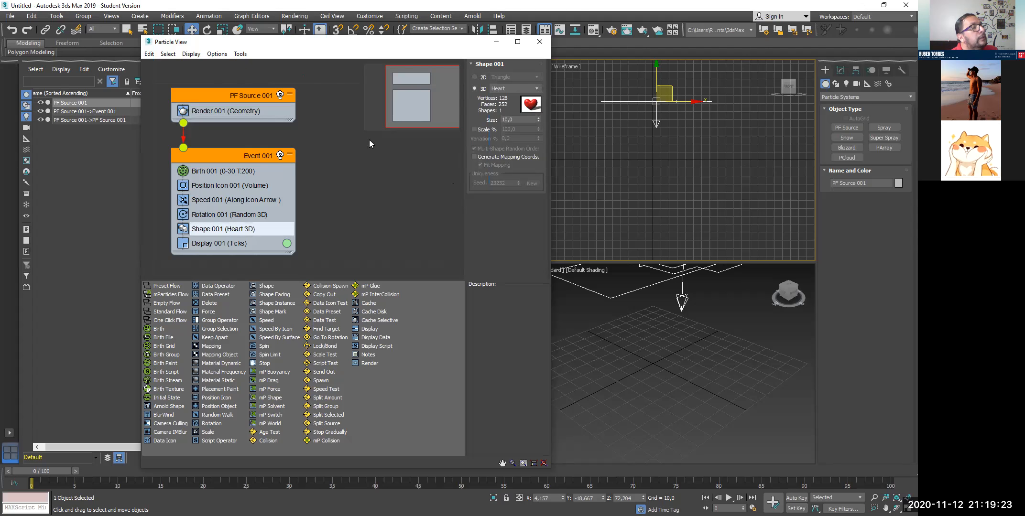
- Set the Display 001 operator's type to Geometry and preview the particles at frame 17
{"action": "left_click", "coordinate": [213, 244]}
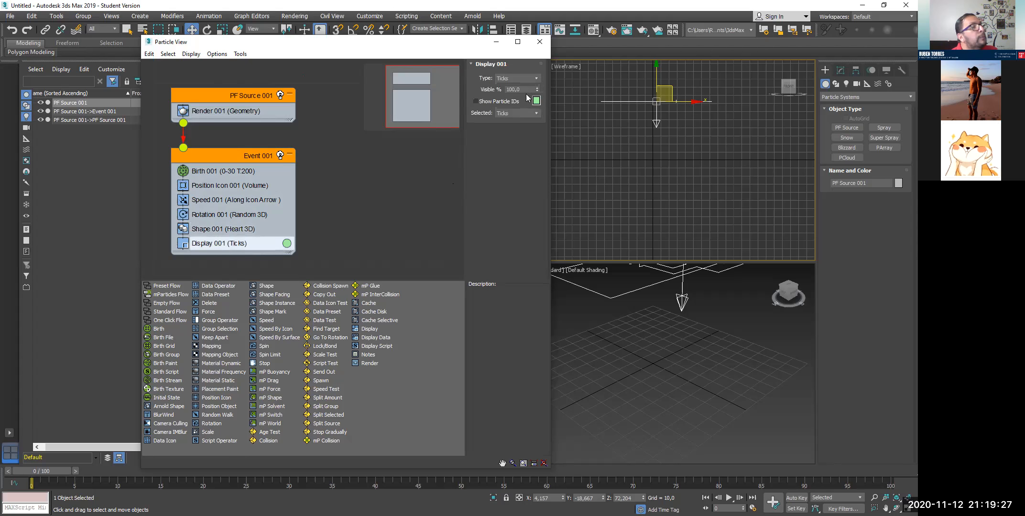
{"action": "left_click", "coordinate": [502, 78]}
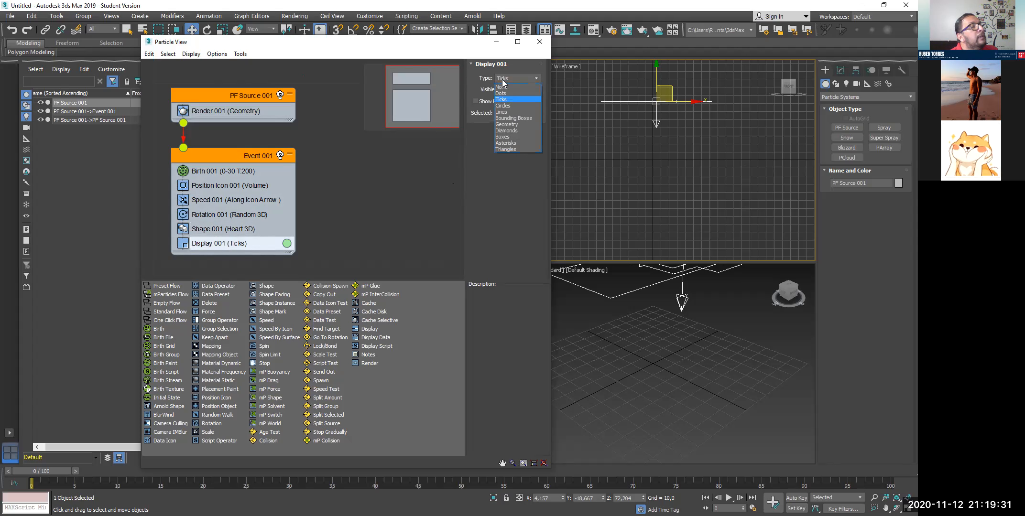
{"action": "left_click", "coordinate": [507, 125]}
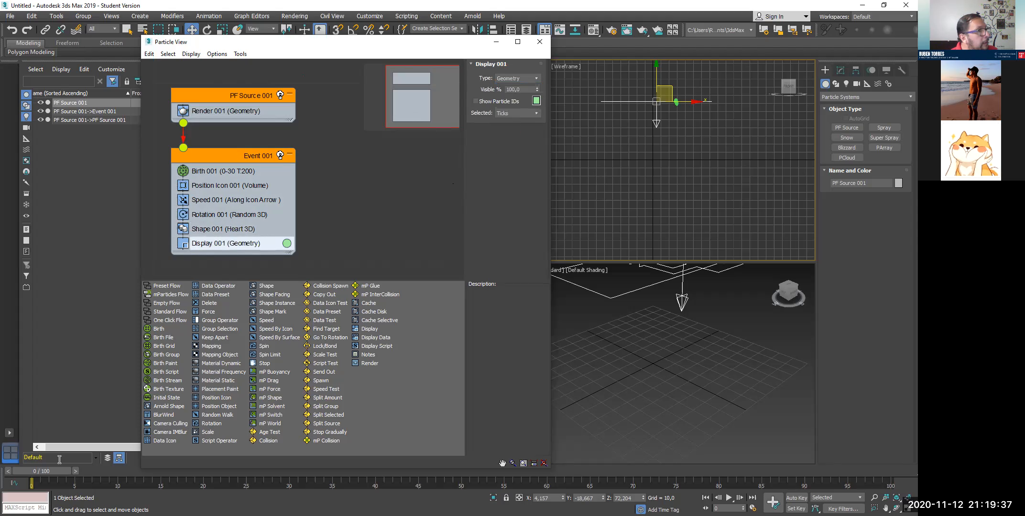
{"action": "left_click_drag", "start_coordinate": [49, 473], "coordinate": [177, 483]}
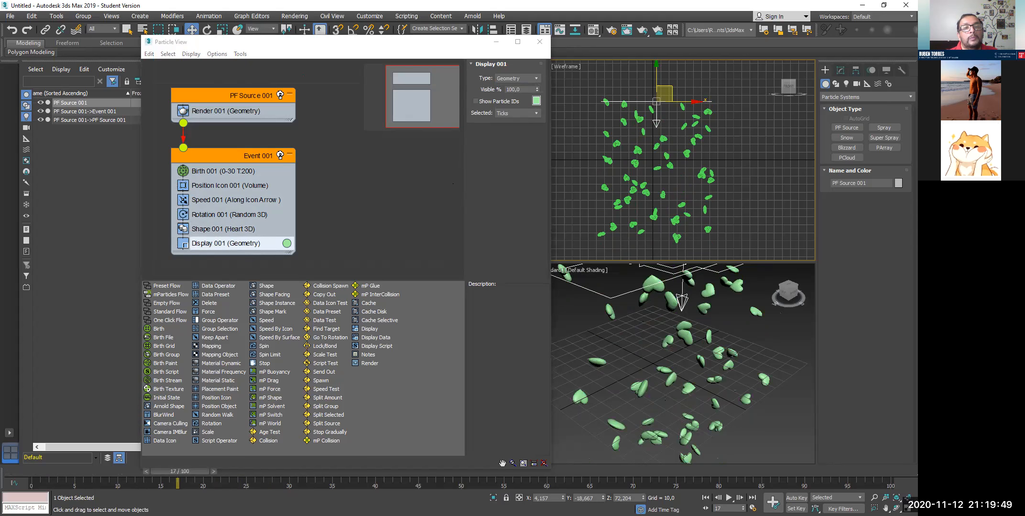
- Change the Display 001 particle colour to dark red and return the animation to frame 0
{"action": "left_click", "coordinate": [536, 100]}
{"action": "left_click", "coordinate": [575, 273]}
{"action": "mouse_move", "coordinate": [575, 273]}
{"action": "left_mouse_down"}
{"action": "mouse_move", "coordinate": [592, 253]}
{"action": "mouse_move", "coordinate": [636, 238]}
{"action": "mouse_move", "coordinate": [643, 283]}
{"action": "mouse_move", "coordinate": [659, 230]}
{"action": "left_mouse_up"}
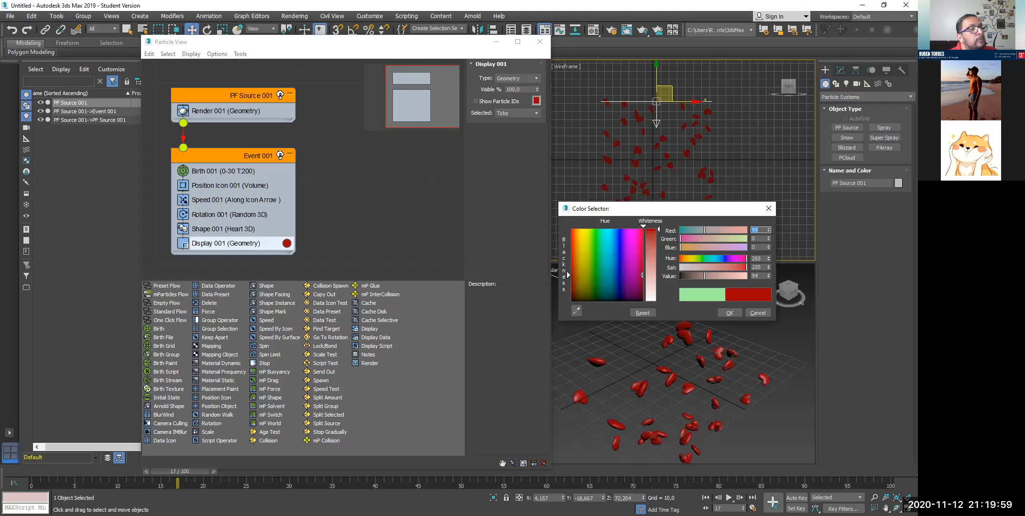
{"action": "left_click", "coordinate": [730, 313]}
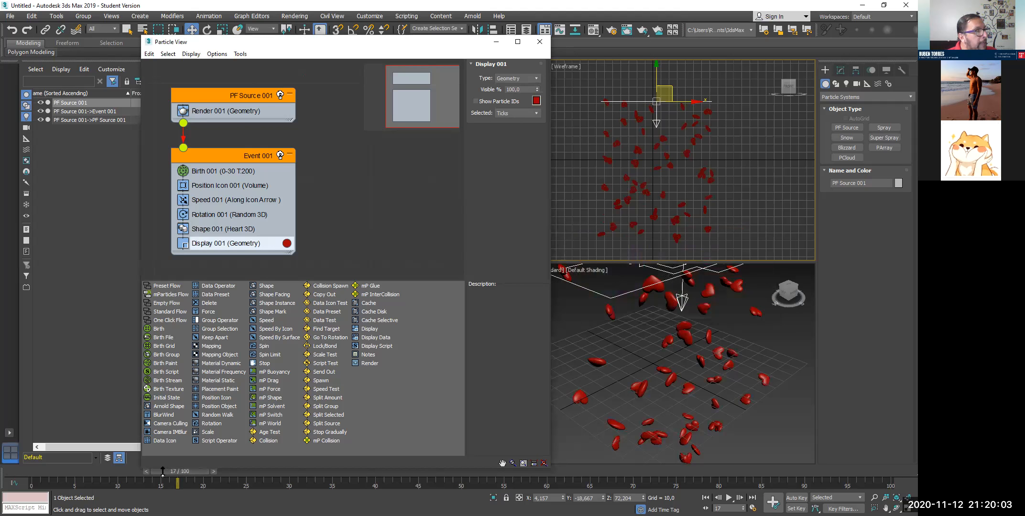
{"action": "left_click_drag", "start_coordinate": [170, 475], "coordinate": [30, 482]}
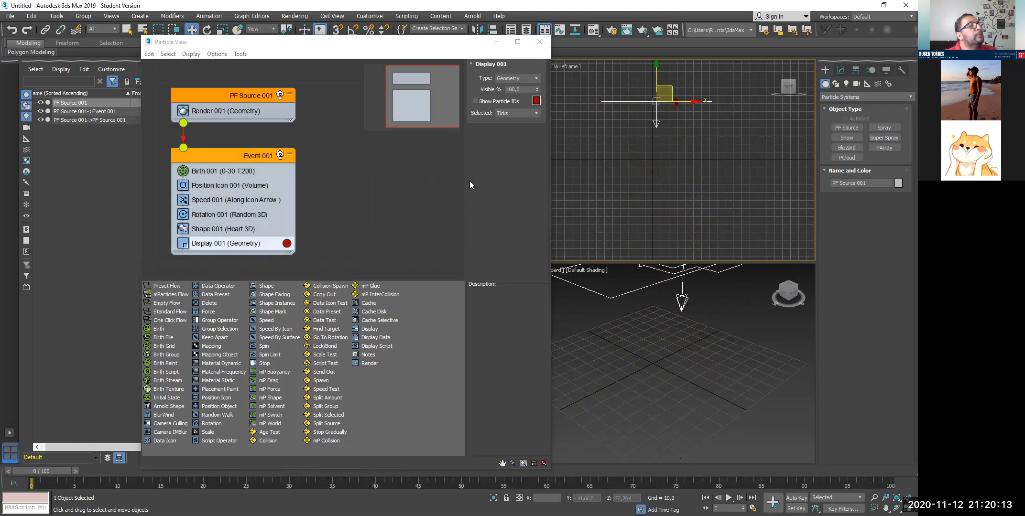
- Review the Shape 001 settings and Rotation 001 orientation options, and scrub the animation to frame 19 to examine the falling hearts
{"action": "left_click", "coordinate": [226, 224]}
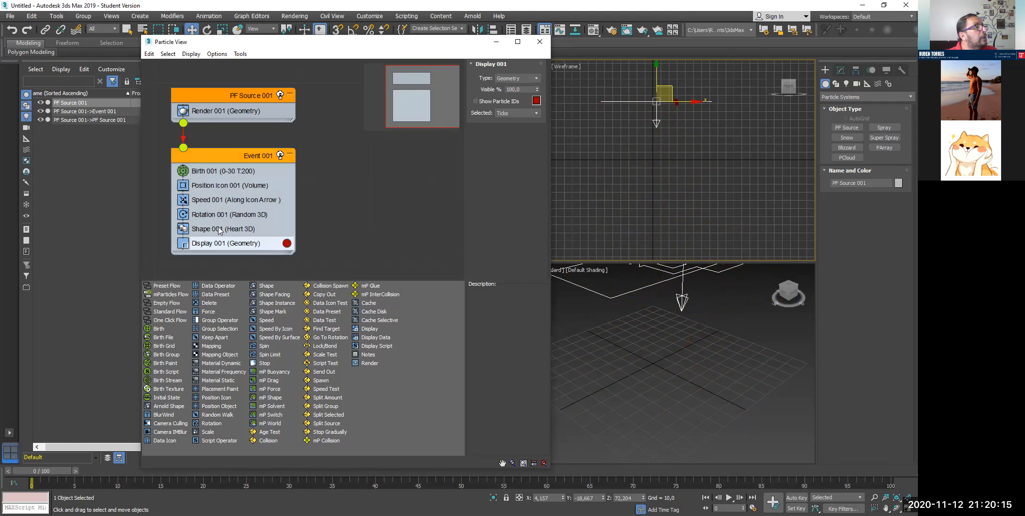
{"action": "left_click", "coordinate": [218, 230]}
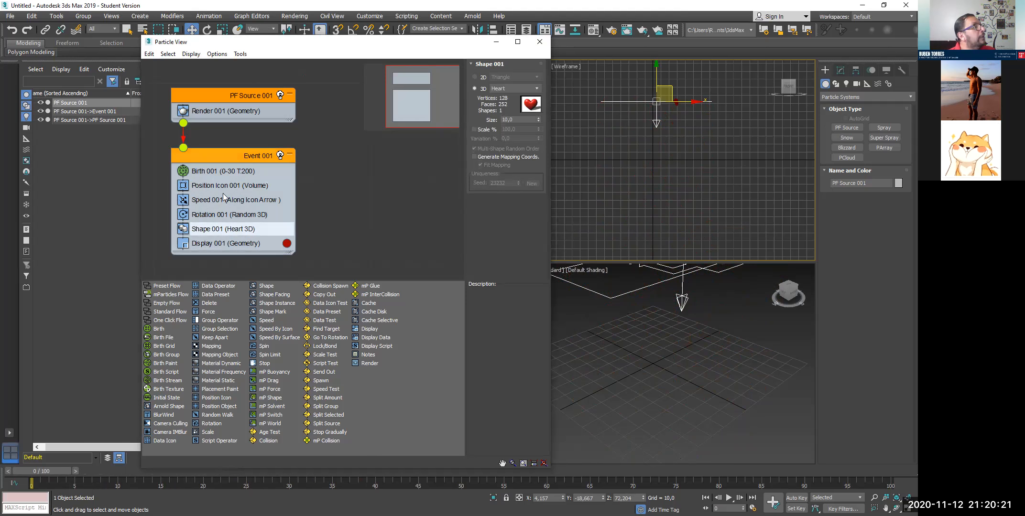
{"action": "left_click", "coordinate": [224, 216]}
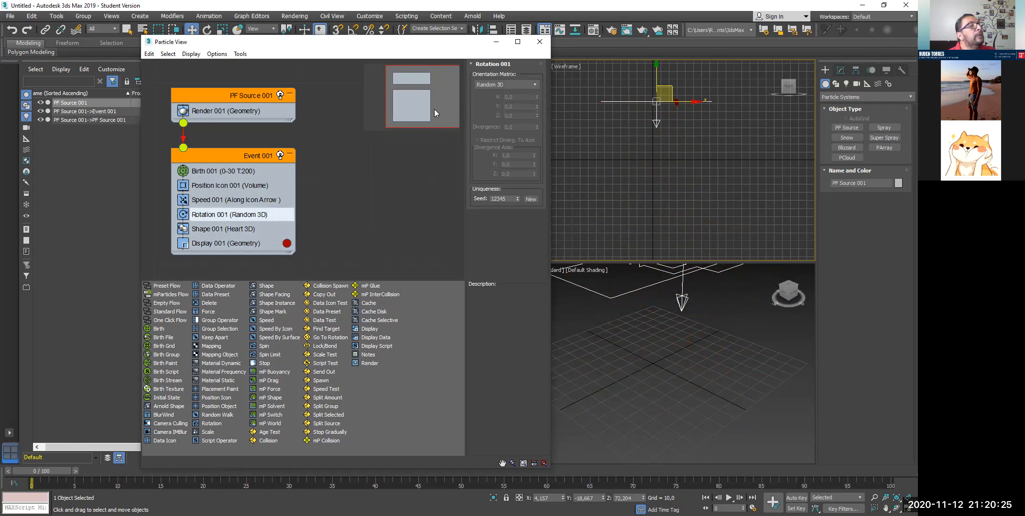
{"action": "left_click", "coordinate": [535, 85]}
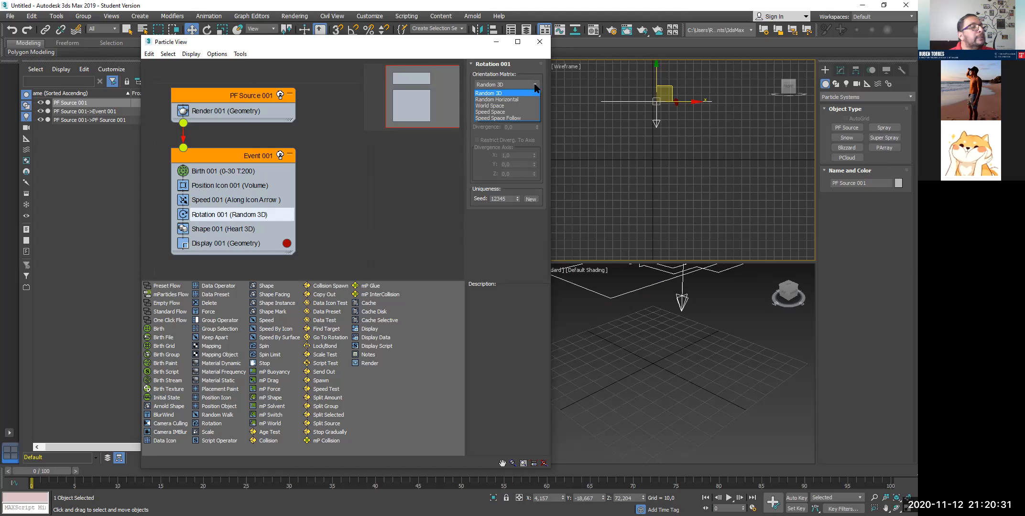
{"action": "left_click", "coordinate": [535, 86]}
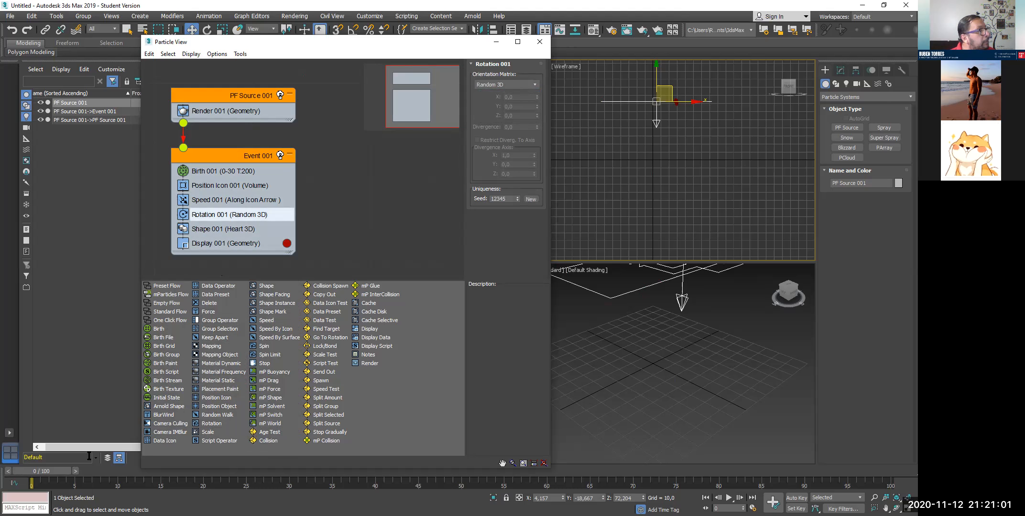
{"action": "left_click", "coordinate": [48, 469]}
{"action": "left_click_drag", "start_coordinate": [125, 477], "coordinate": [207, 469]}
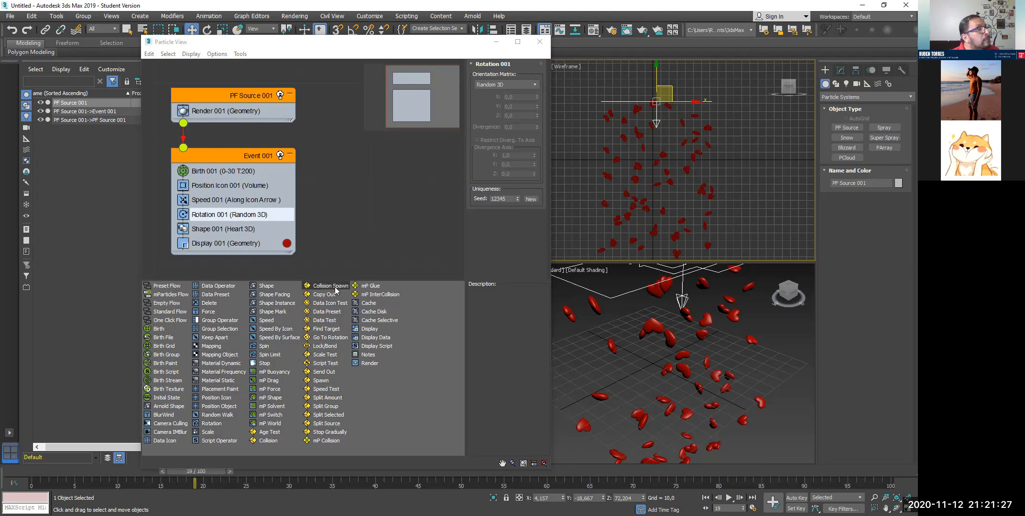
- Insert a Collision test between Rotation 001 and Shape 001 in Event 001 and display its parameters
{"action": "left_click_drag", "start_coordinate": [275, 440], "coordinate": [243, 227]}
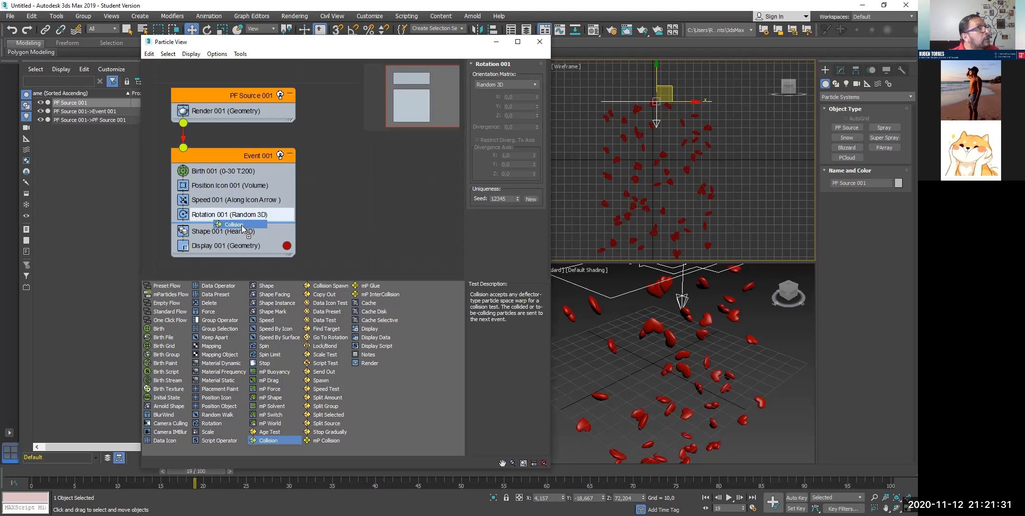
{"action": "left_click_drag", "start_coordinate": [238, 228], "coordinate": [236, 228]}
{"action": "left_click", "coordinate": [209, 230]}
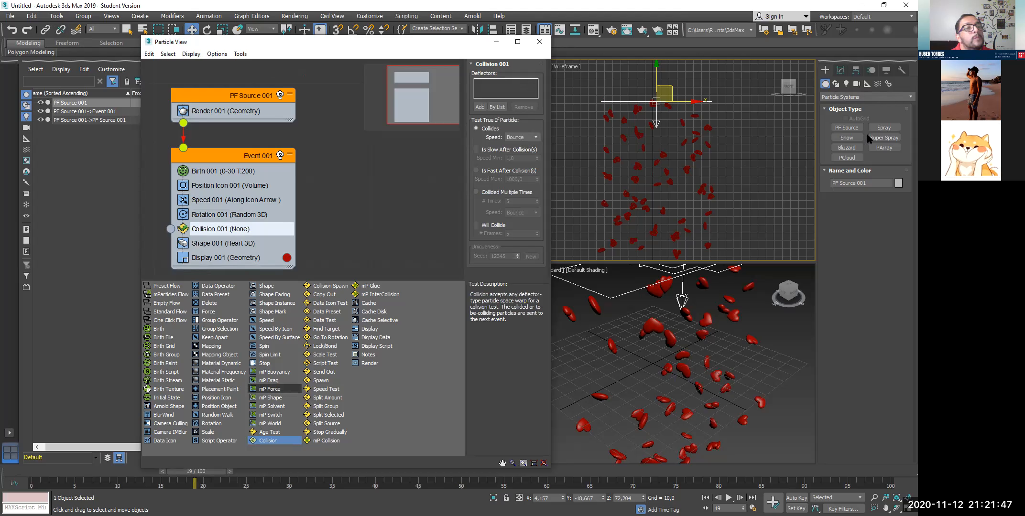
- Create a rectangular Deflector space warp in the Top viewport, extending beyond the particle emitter on all sides
{"action": "left_click", "coordinate": [877, 85]}
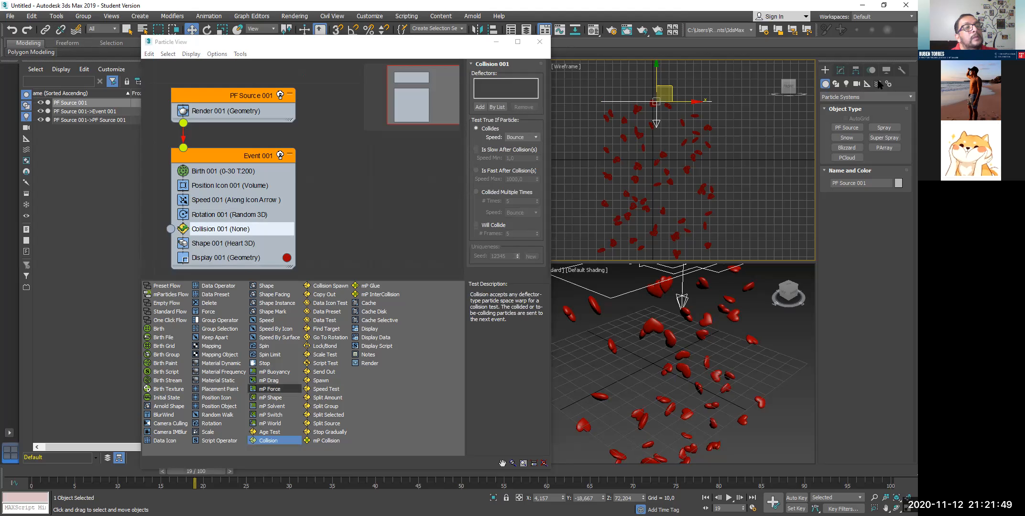
{"action": "left_click", "coordinate": [860, 97]}
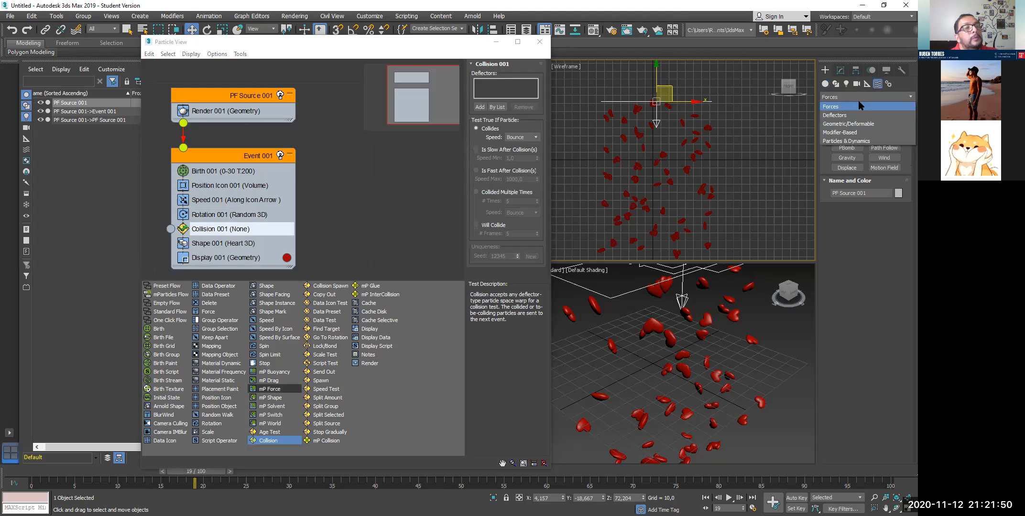
{"action": "left_click", "coordinate": [837, 116]}
{"action": "left_click", "coordinate": [883, 148]}
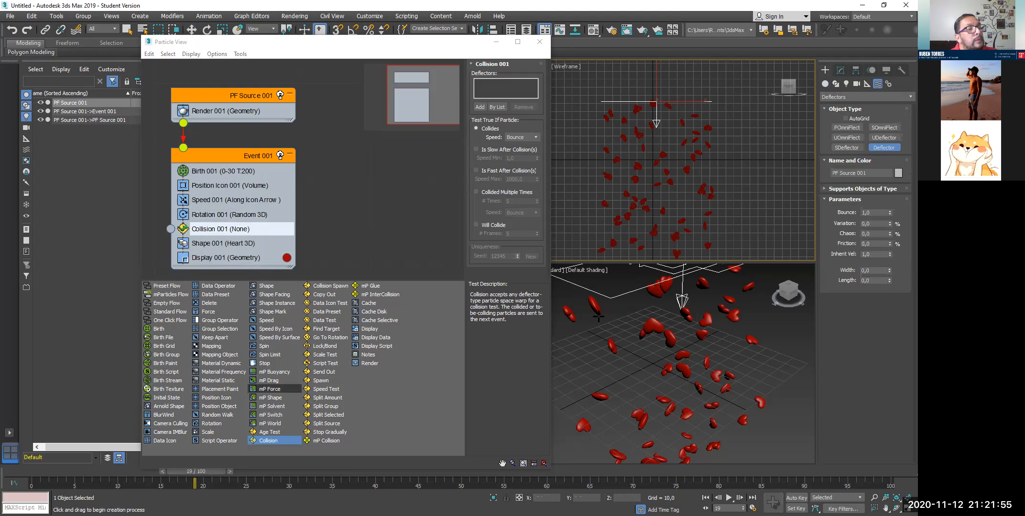
{"action": "left_click", "coordinate": [357, 49]}
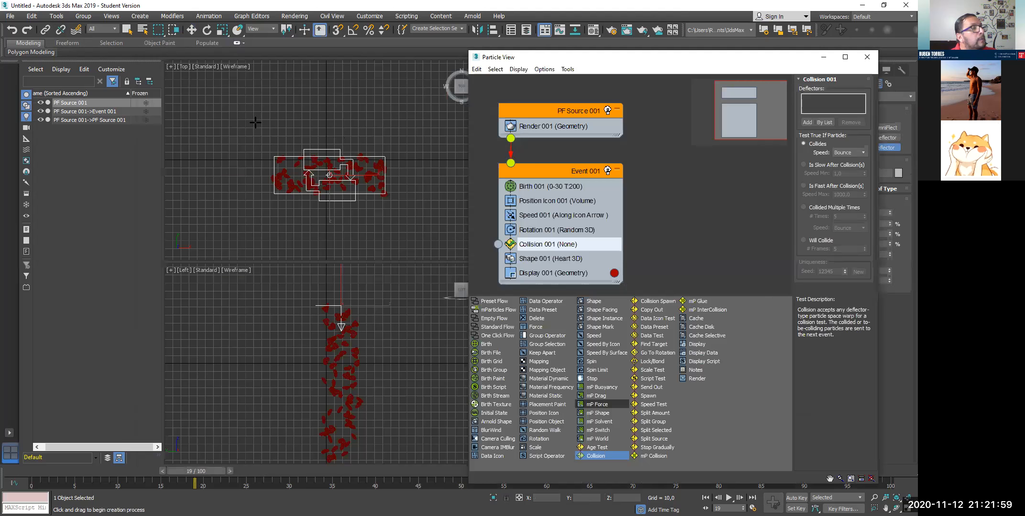
{"action": "left_click_drag", "start_coordinate": [253, 123], "coordinate": [449, 221]}
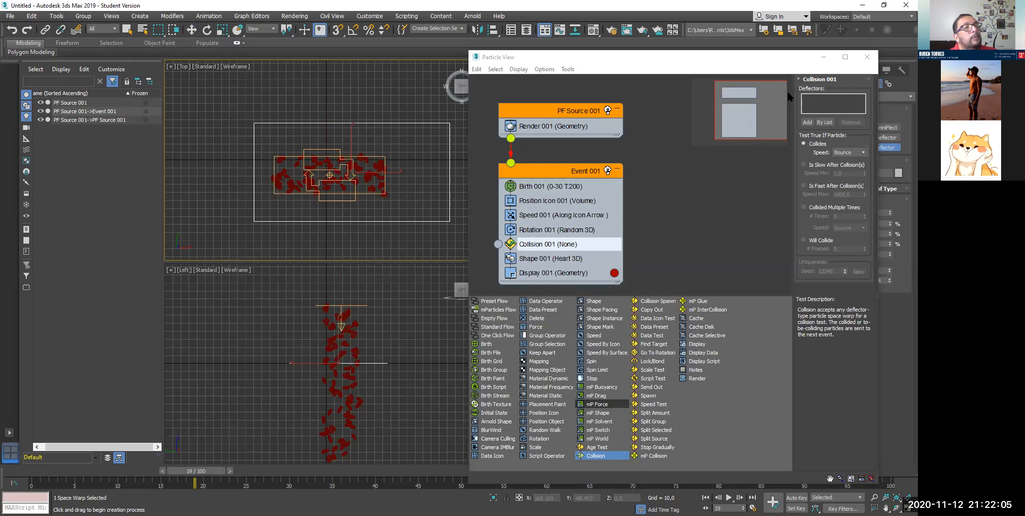
- Add the new deflector to Collision 001's Deflectors and scrub back to frame 16 to check the particle collisions
{"action": "left_click", "coordinate": [807, 123]}
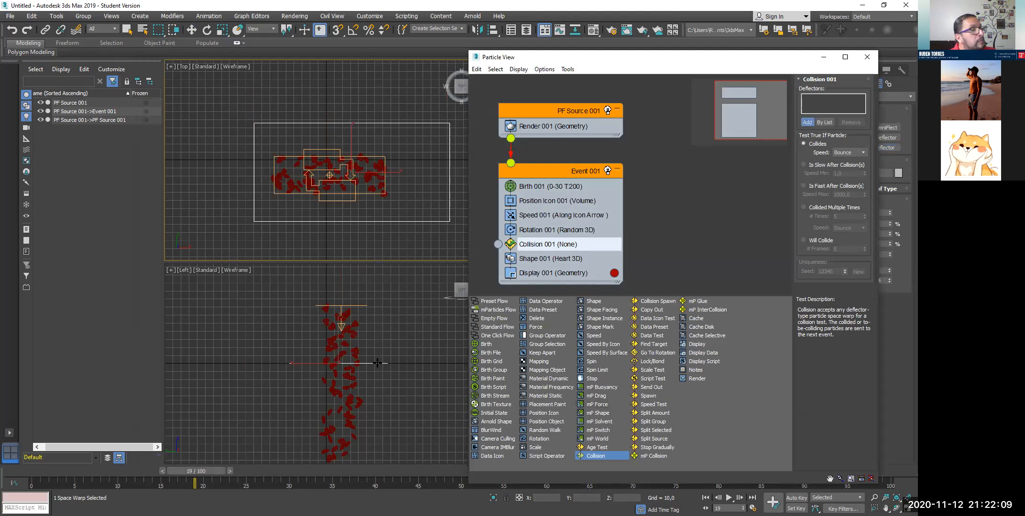
{"action": "left_click", "coordinate": [372, 364]}
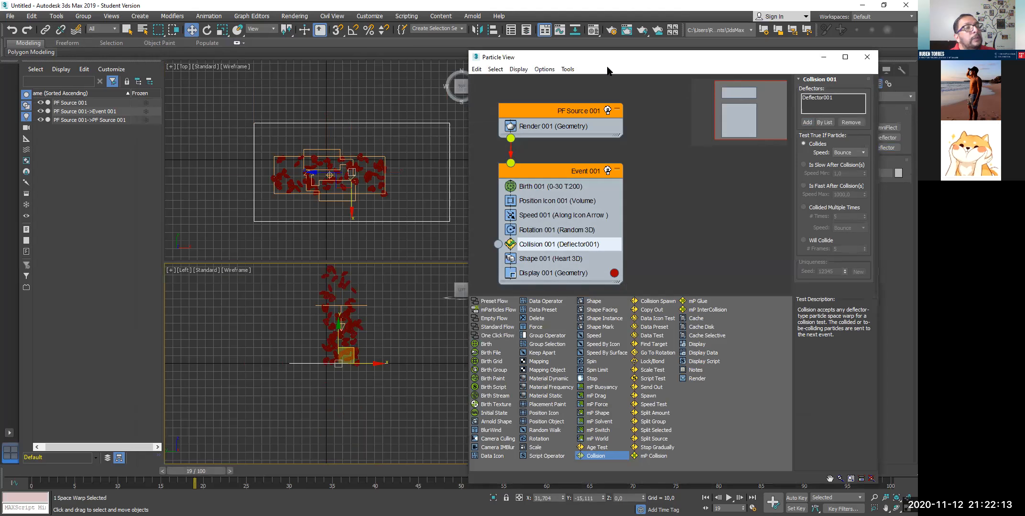
{"action": "left_click_drag", "start_coordinate": [607, 58], "coordinate": [159, 41]}
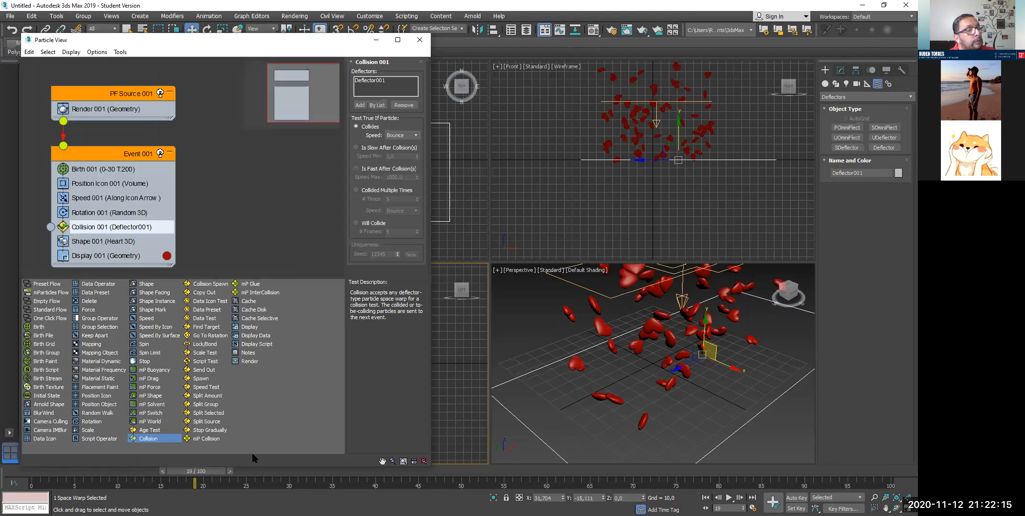
{"action": "left_click_drag", "start_coordinate": [190, 472], "coordinate": [169, 472]}
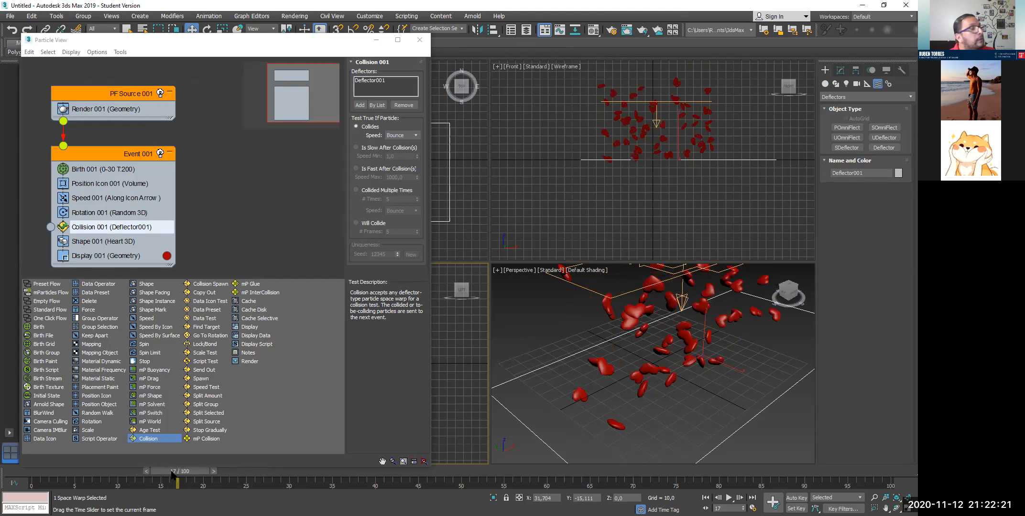
- Try Continue as Collision 001's collision speed, set it to Random, and scrub the animation back to frame 0
{"action": "left_click", "coordinate": [409, 135]}
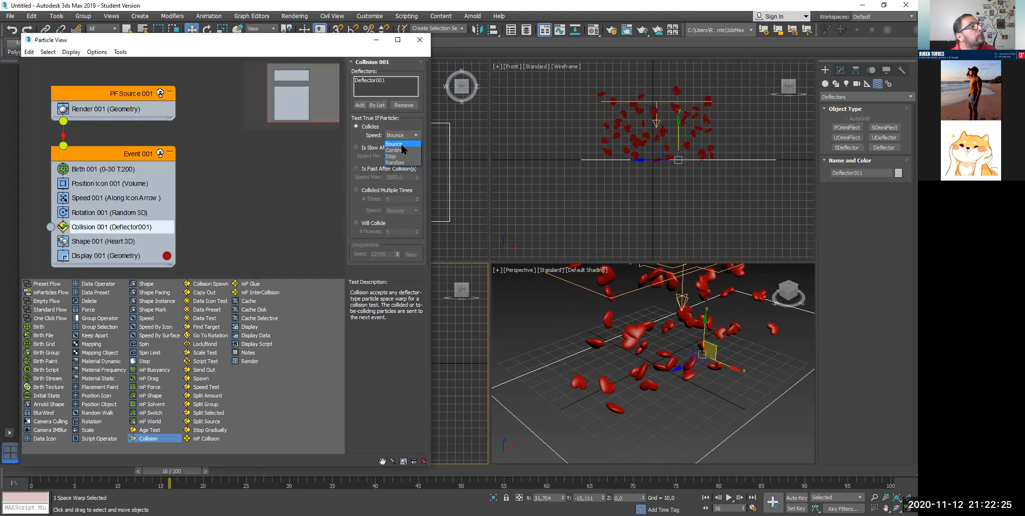
{"action": "left_click", "coordinate": [398, 151]}
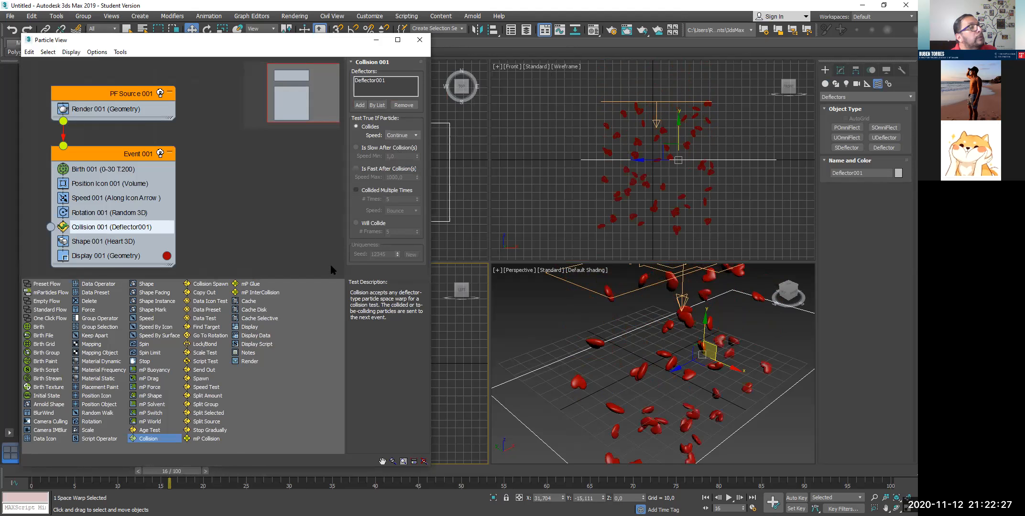
{"action": "left_click", "coordinate": [396, 136]}
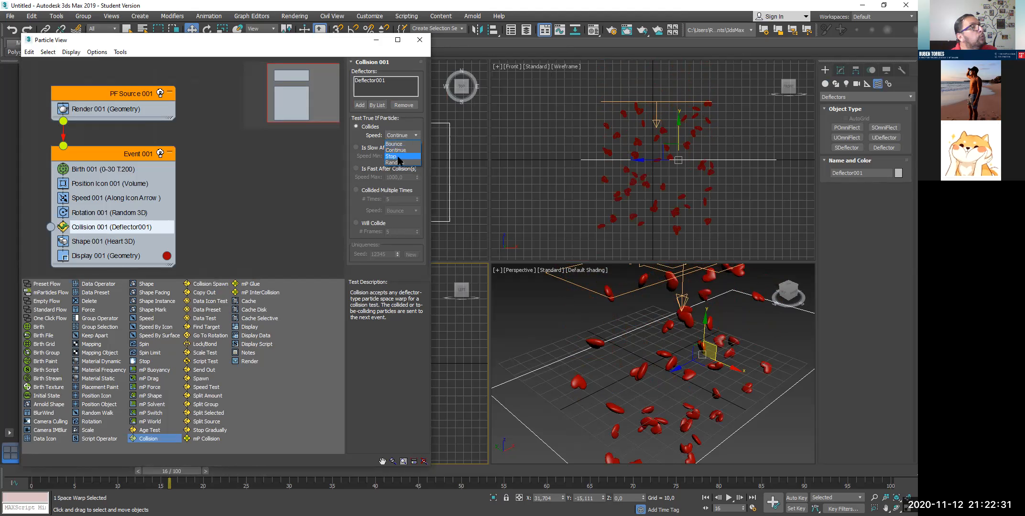
{"action": "left_click", "coordinate": [395, 170]}
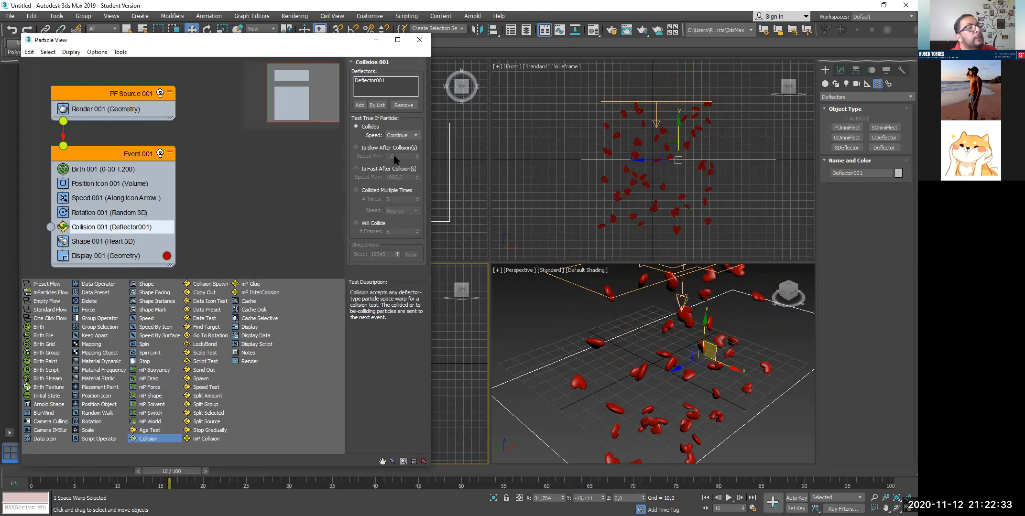
{"action": "left_click", "coordinate": [397, 136]}
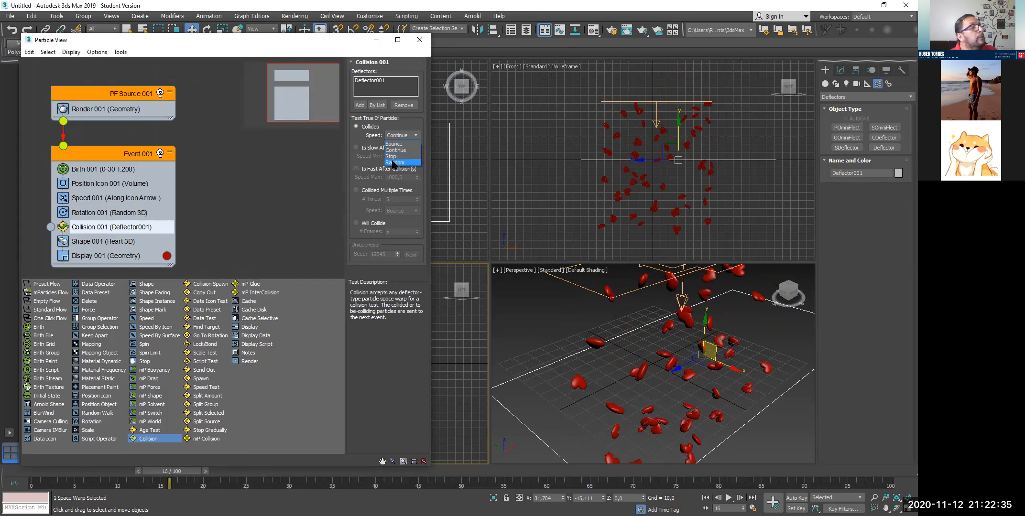
{"action": "left_click", "coordinate": [393, 163]}
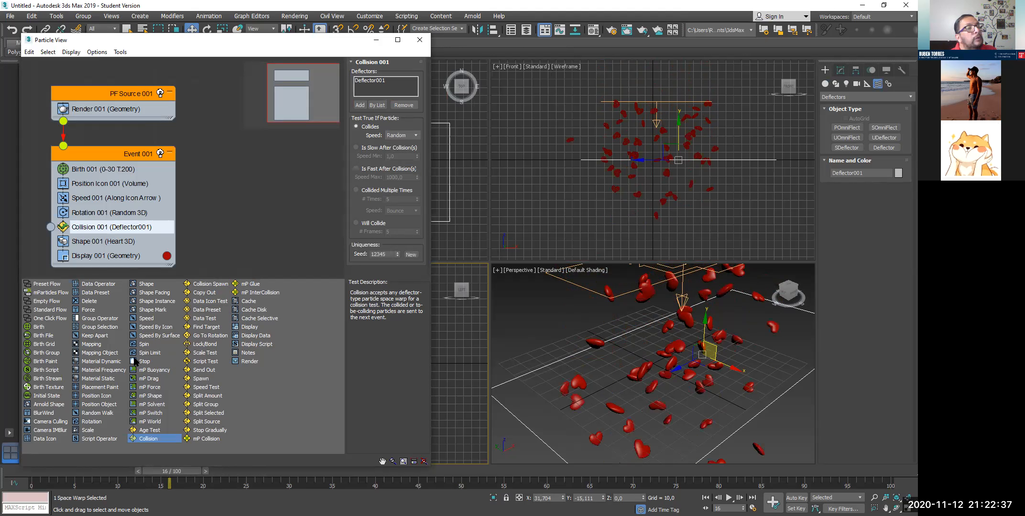
{"action": "left_click_drag", "start_coordinate": [164, 473], "coordinate": [4, 501]}
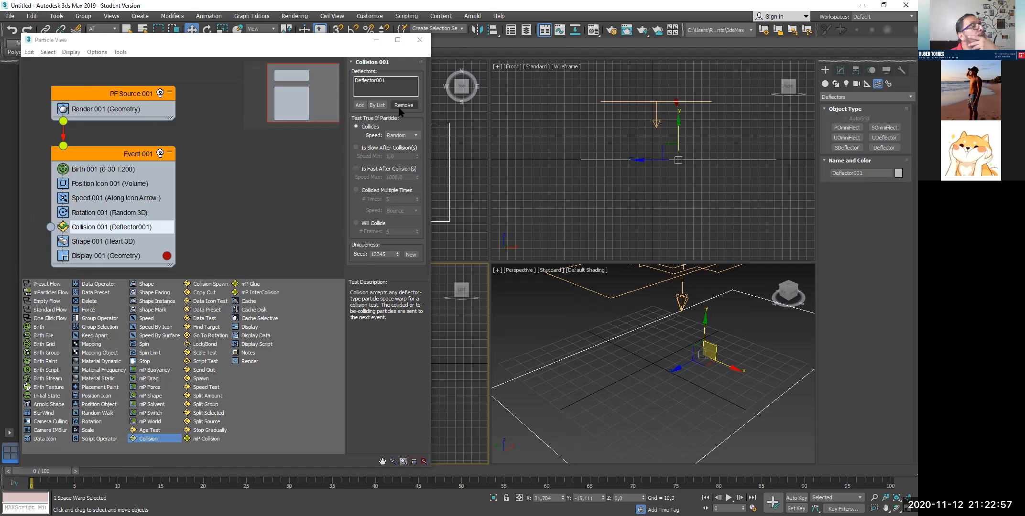
- Set Collision 001's collision speed to Stop and scrub the animation forward and back to frame 0 to check the particles
{"action": "left_click", "coordinate": [399, 136]}
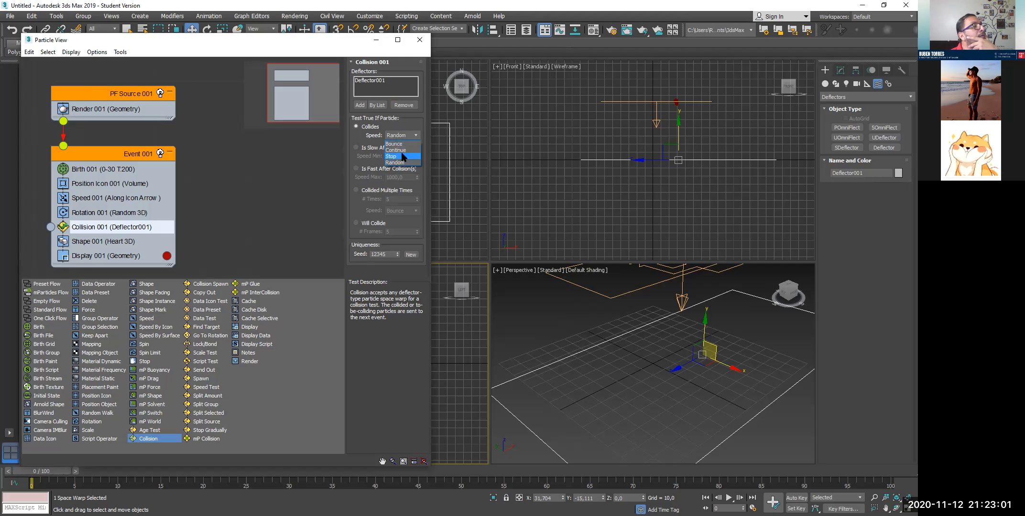
{"action": "left_click", "coordinate": [402, 157]}
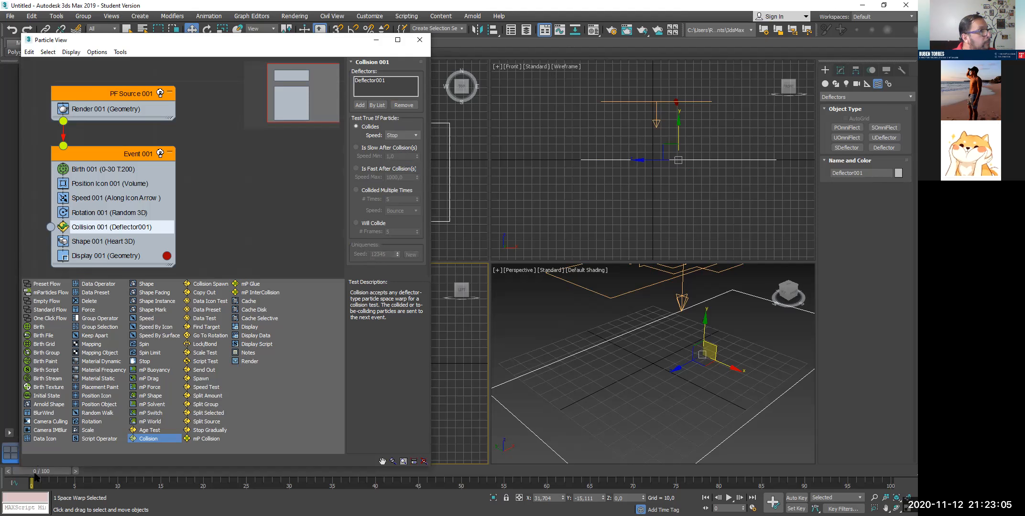
{"action": "left_click_drag", "start_coordinate": [42, 471], "coordinate": [504, 472]}
{"action": "left_click_drag", "start_coordinate": [387, 471], "coordinate": [24, 450]}
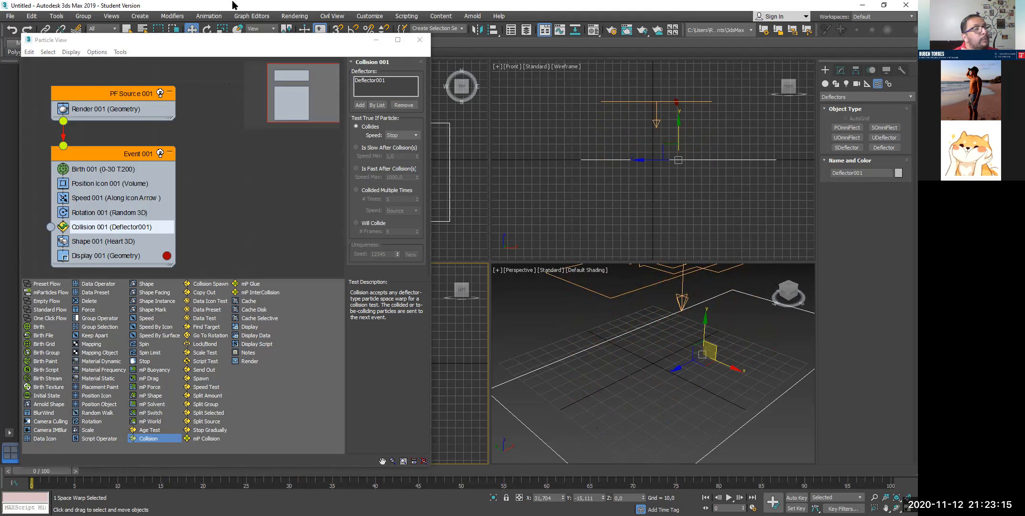
- Read the descriptions of the Shape and Shape Instance operators in Particle View
{"action": "left_click", "coordinate": [200, 41]}
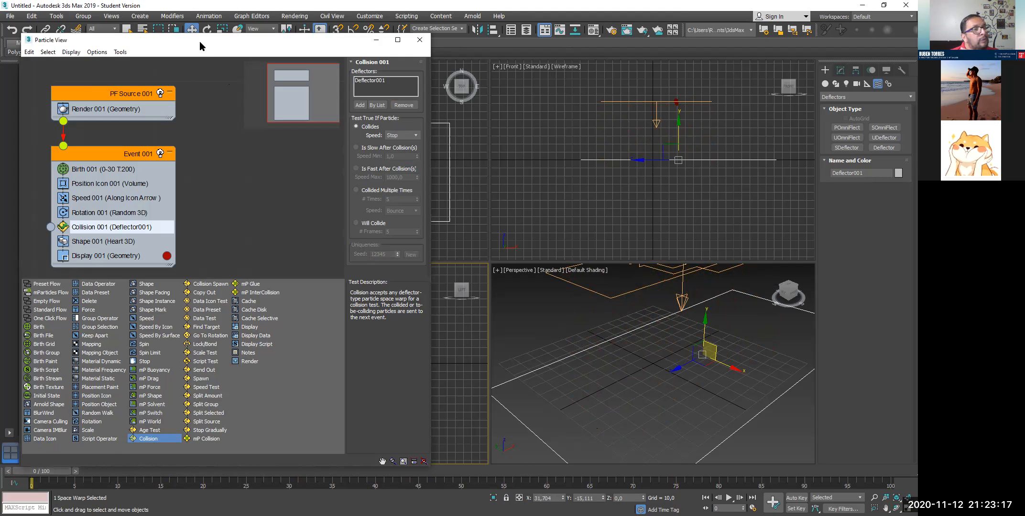
{"action": "left_click_drag", "start_coordinate": [200, 40], "coordinate": [369, 31]}
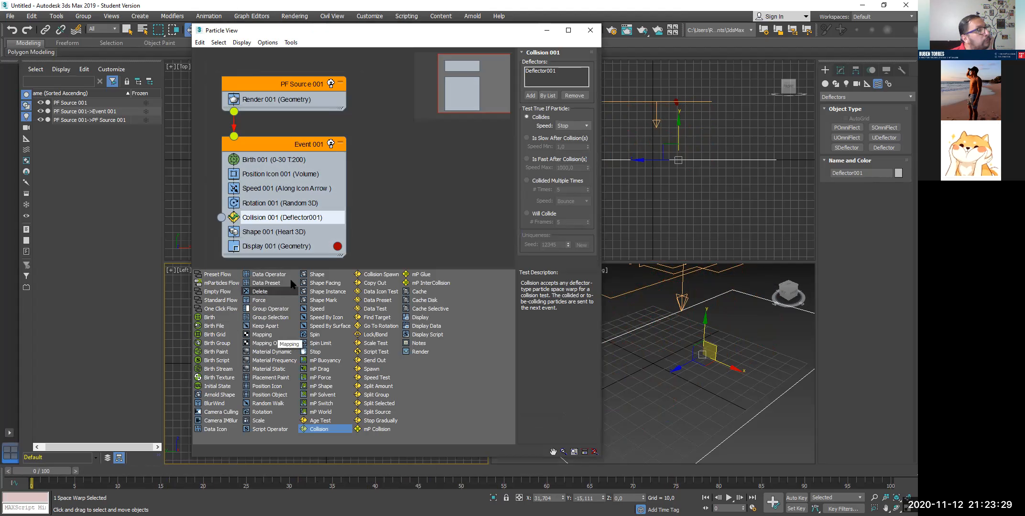
{"action": "left_click", "coordinate": [312, 275]}
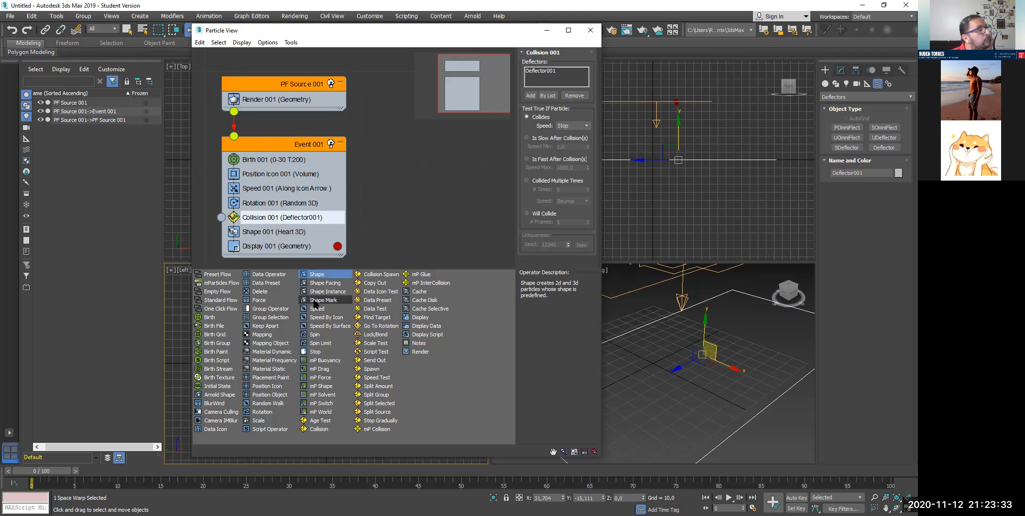
{"action": "left_click", "coordinate": [315, 292]}
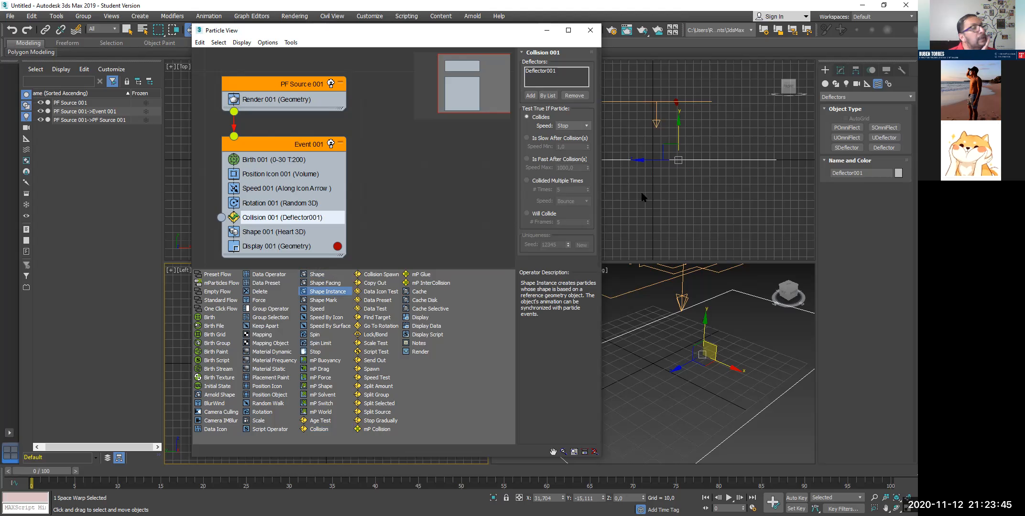
{"action": "left_click_drag", "start_coordinate": [465, 33], "coordinate": [312, 100]}
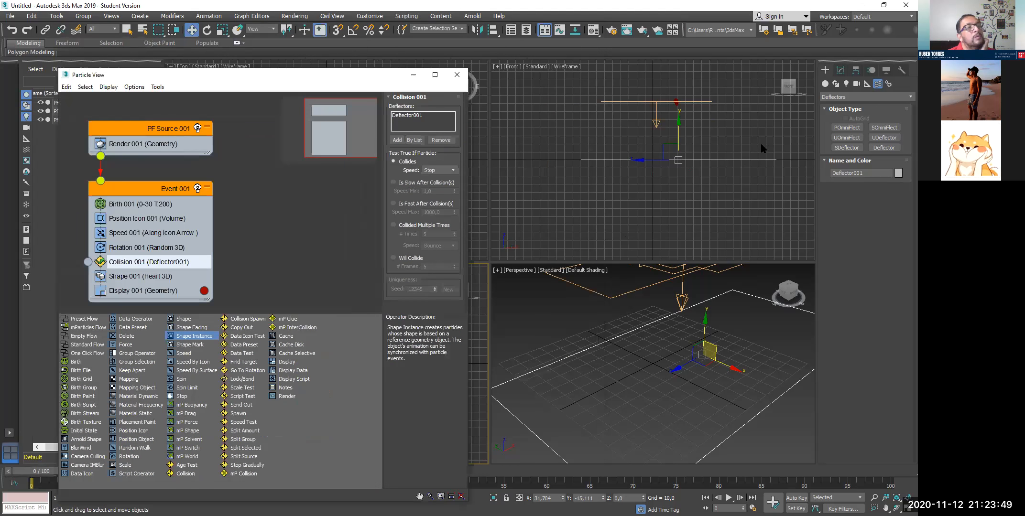
- Create a standard primitive box about 27 long, 48 wide and 36 high in the Perspective viewport below the emitter
{"action": "left_click", "coordinate": [828, 86]}
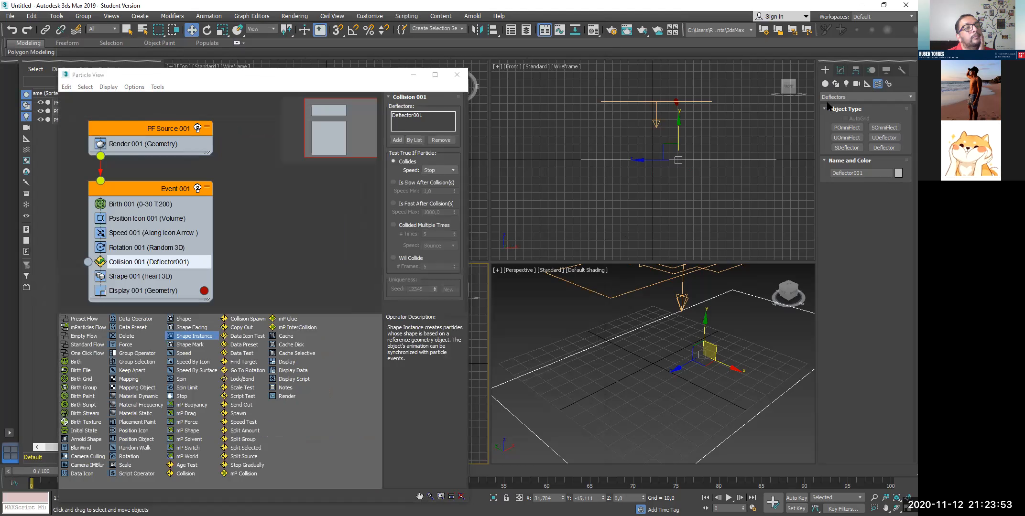
{"action": "left_click", "coordinate": [828, 97]}
{"action": "left_click", "coordinate": [827, 105]}
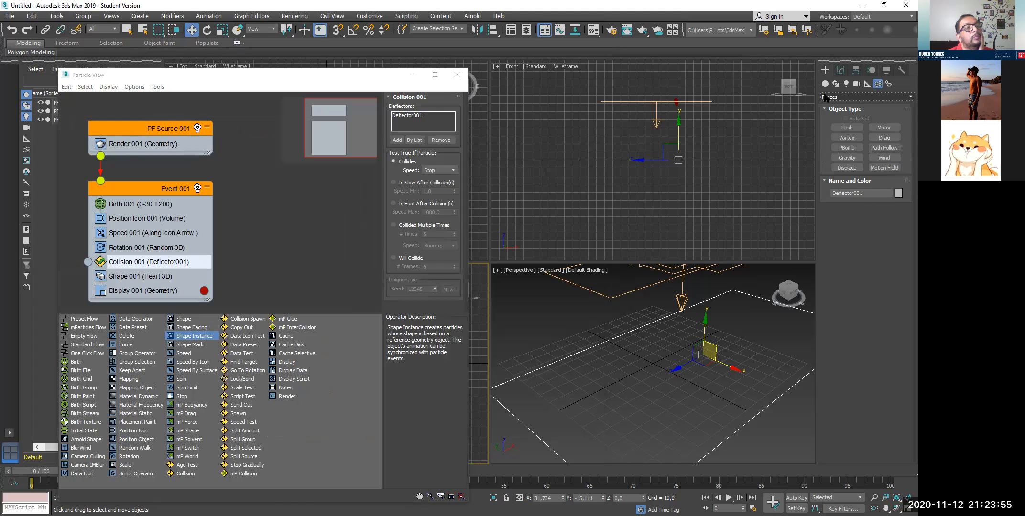
{"action": "left_click", "coordinate": [825, 85]}
{"action": "left_click", "coordinate": [828, 97]}
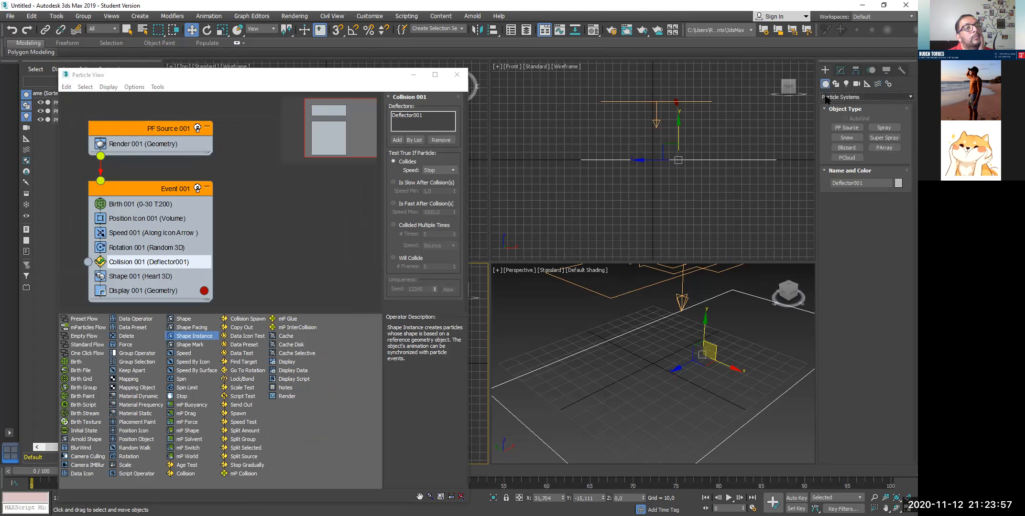
{"action": "left_click", "coordinate": [826, 107]}
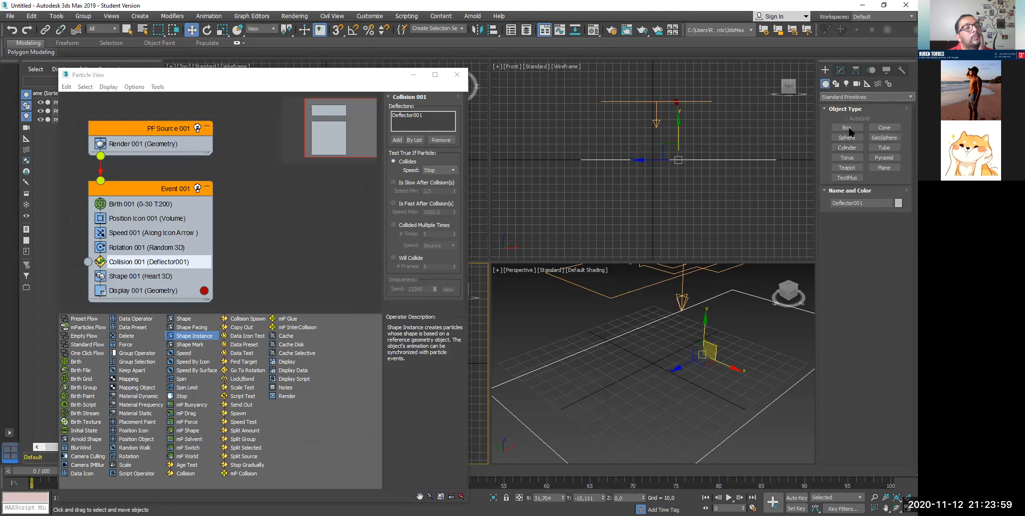
{"action": "left_click_drag", "start_coordinate": [653, 366], "coordinate": [734, 347]}
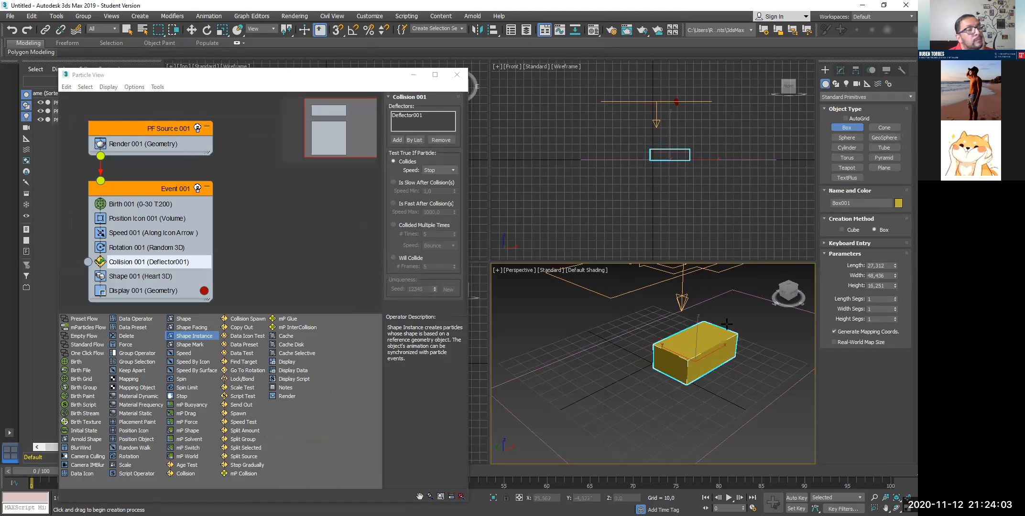
{"action": "left_click", "coordinate": [722, 299]}
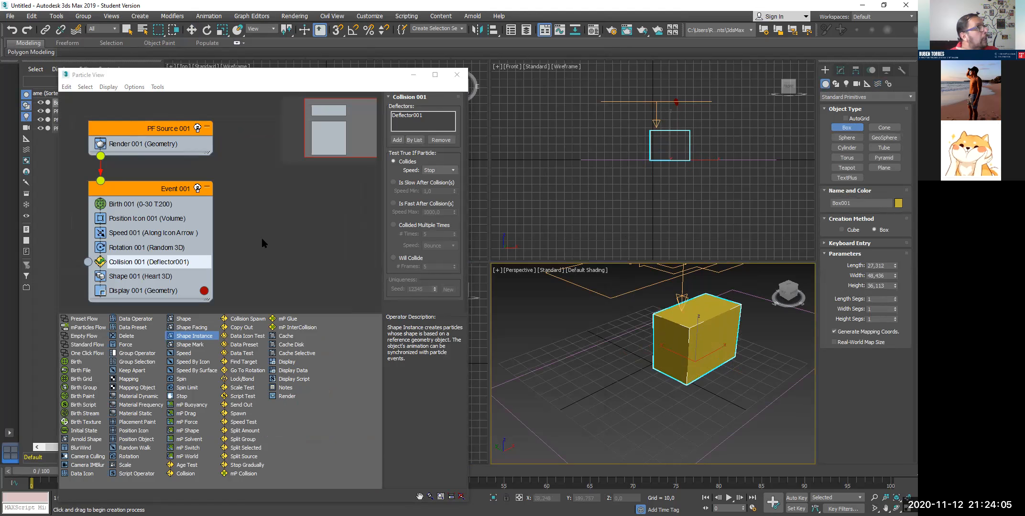
- Replace Shape 001 in Event 001 with a Shape Instance operator and display its parameters
{"action": "left_click_drag", "start_coordinate": [187, 337], "coordinate": [125, 273]}
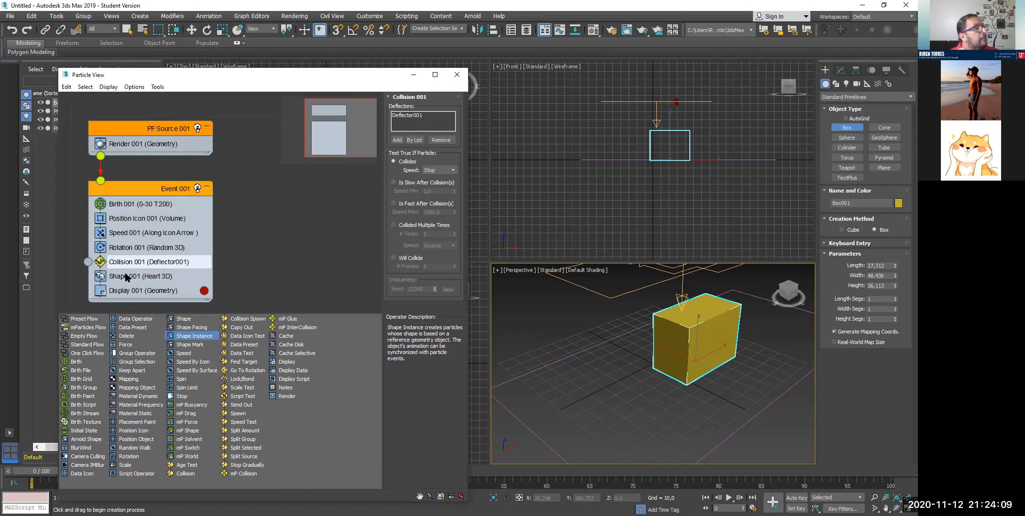
{"action": "left_click", "coordinate": [126, 277]}
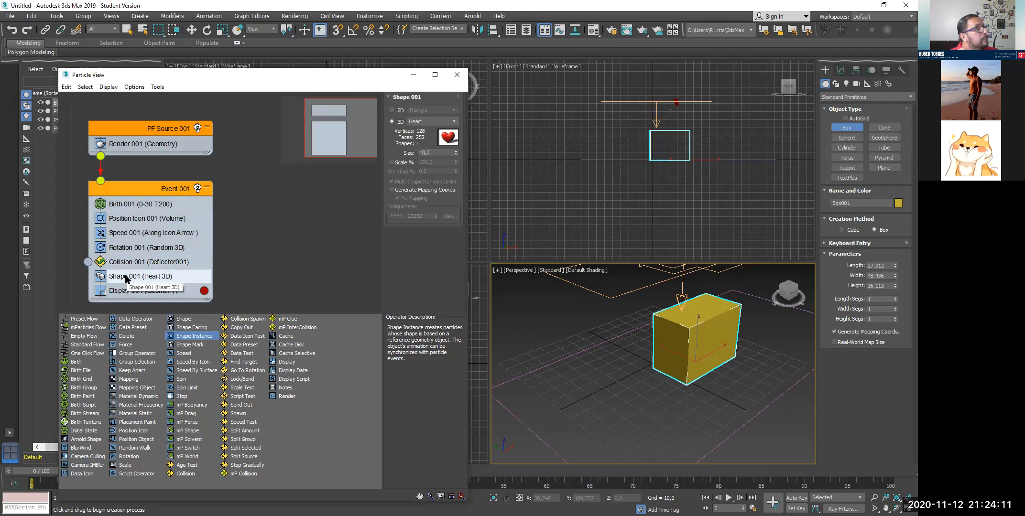
{"action": "left_click_drag", "start_coordinate": [191, 337], "coordinate": [130, 278]}
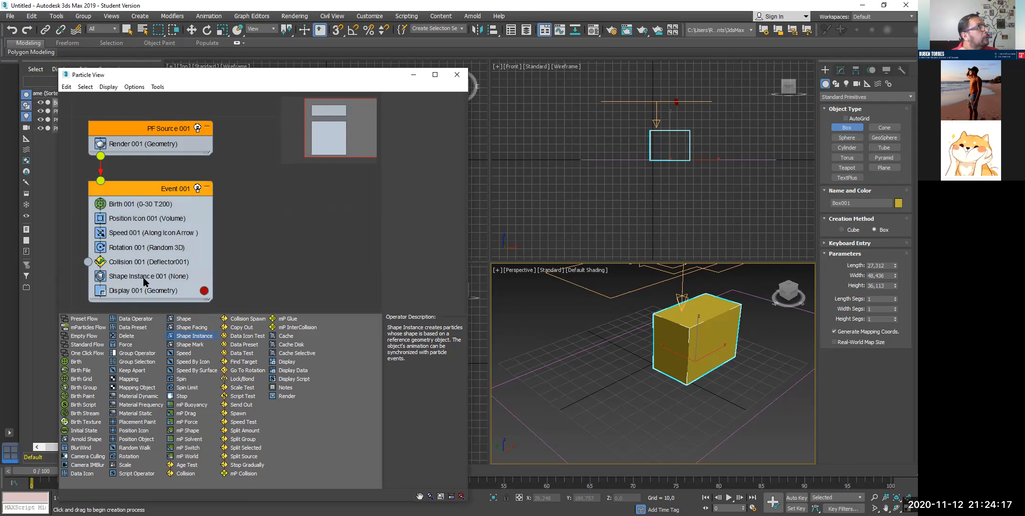
{"action": "left_click", "coordinate": [144, 277]}
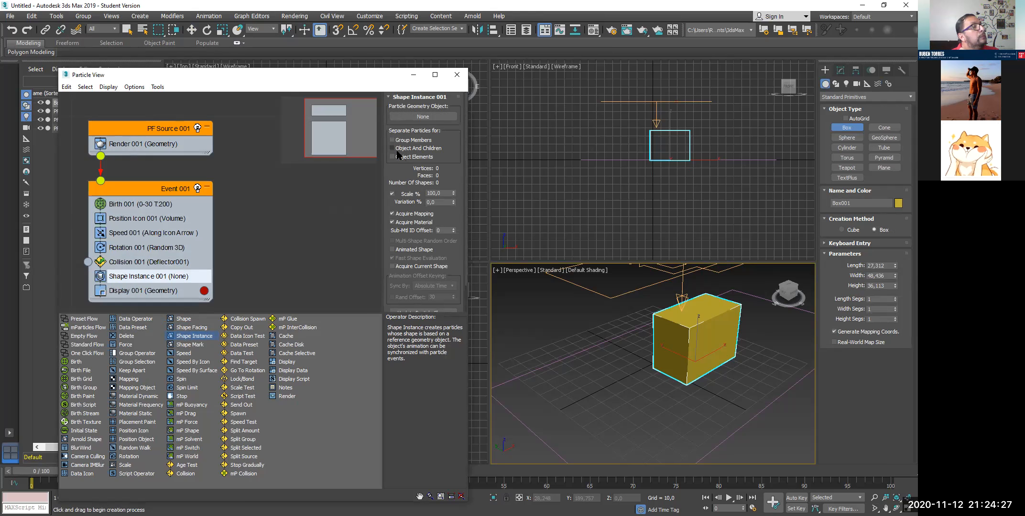
- Pick the box as Shape Instance 001's particle geometry object and scrub the animation back to frame 0
{"action": "left_click", "coordinate": [395, 116]}
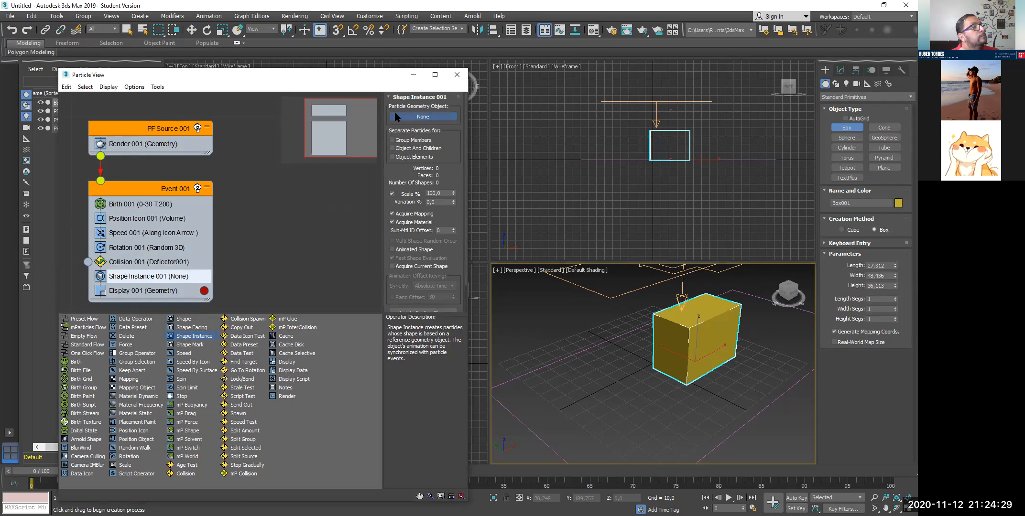
{"action": "left_click", "coordinate": [680, 342]}
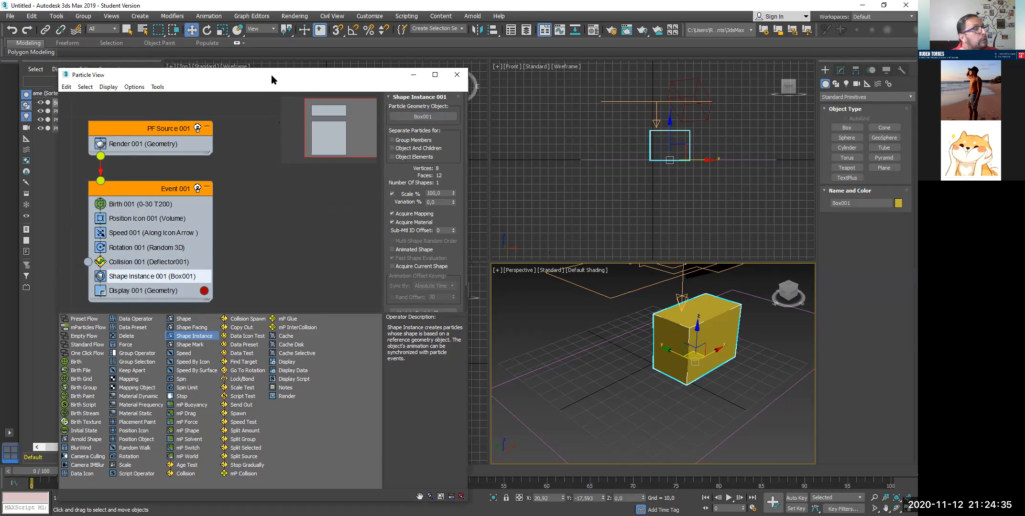
{"action": "left_click_drag", "start_coordinate": [272, 75], "coordinate": [336, 34]}
{"action": "left_click_drag", "start_coordinate": [45, 473], "coordinate": [7, 441]}
- Scale the box uniformly down to about 31% and delete it from the scene
{"action": "key", "text": "w"}
{"action": "left_click", "coordinate": [137, 38]}
{"action": "left_click_drag", "start_coordinate": [135, 34], "coordinate": [107, 50]}
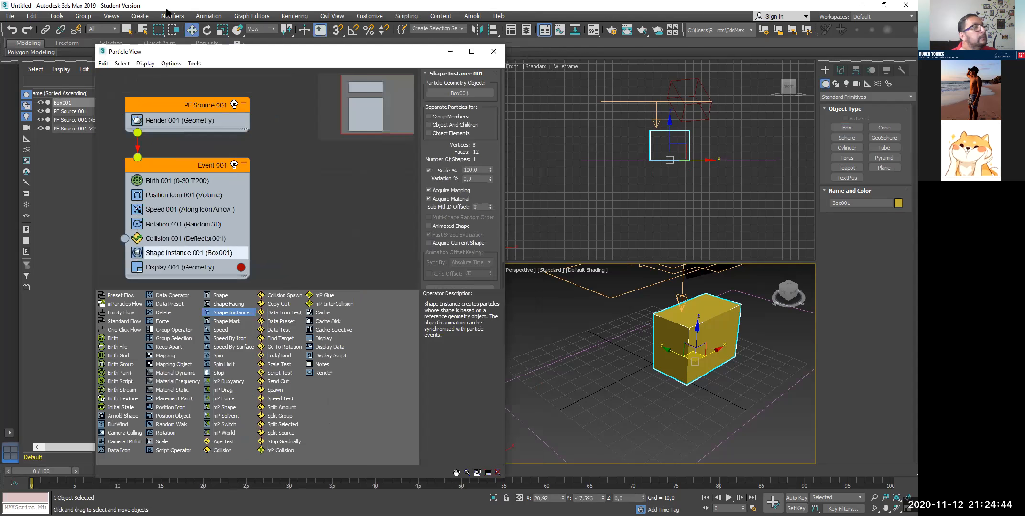
{"action": "left_click", "coordinate": [221, 30]}
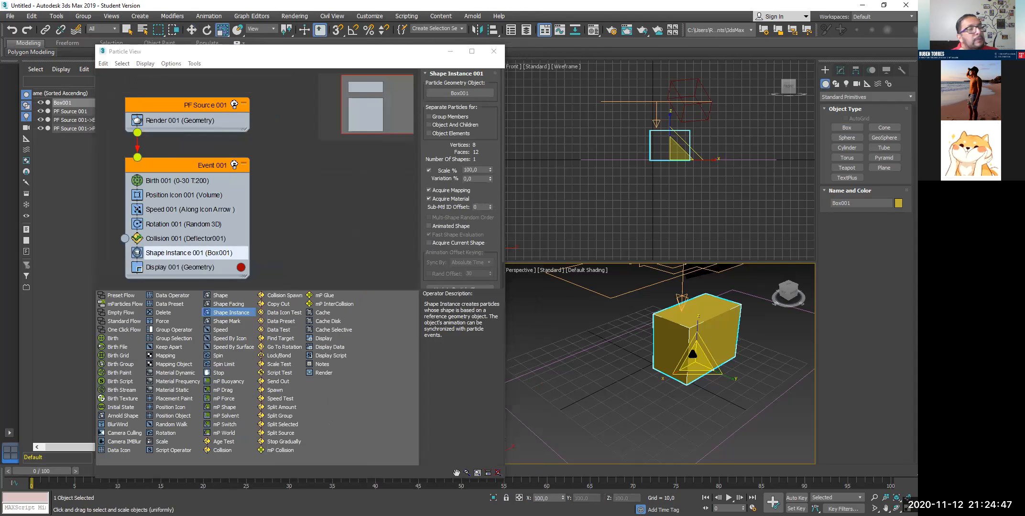
{"action": "left_click_drag", "start_coordinate": [695, 358], "coordinate": [656, 389]}
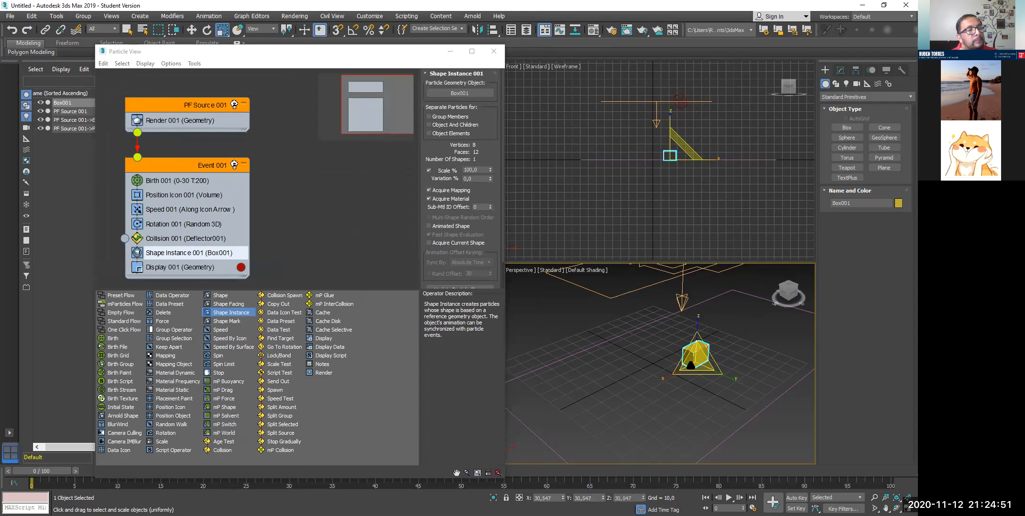
{"action": "key", "text": "Delete"}
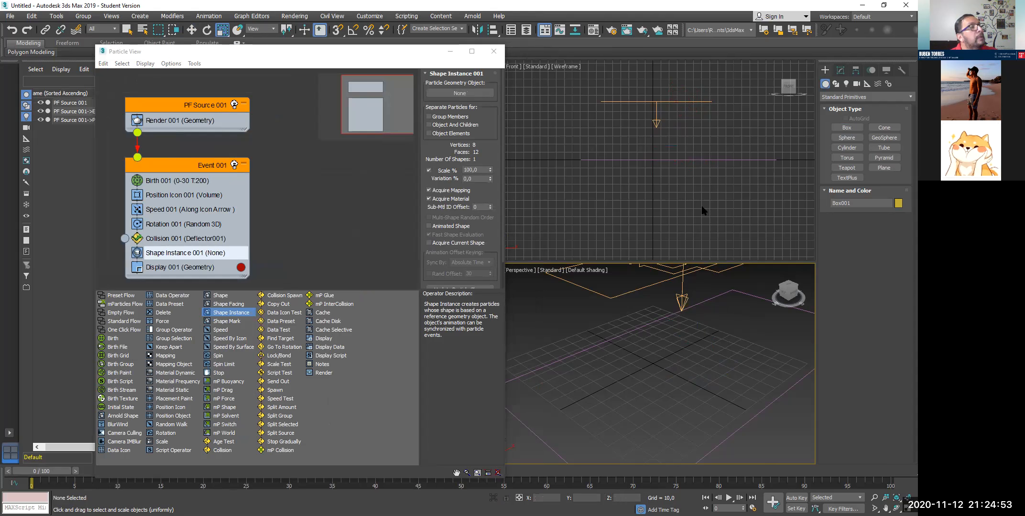
- Create a small teapot in the Perspective viewport and pick it as Shape Instance 001's particle geometry object
{"action": "left_click", "coordinate": [846, 168]}
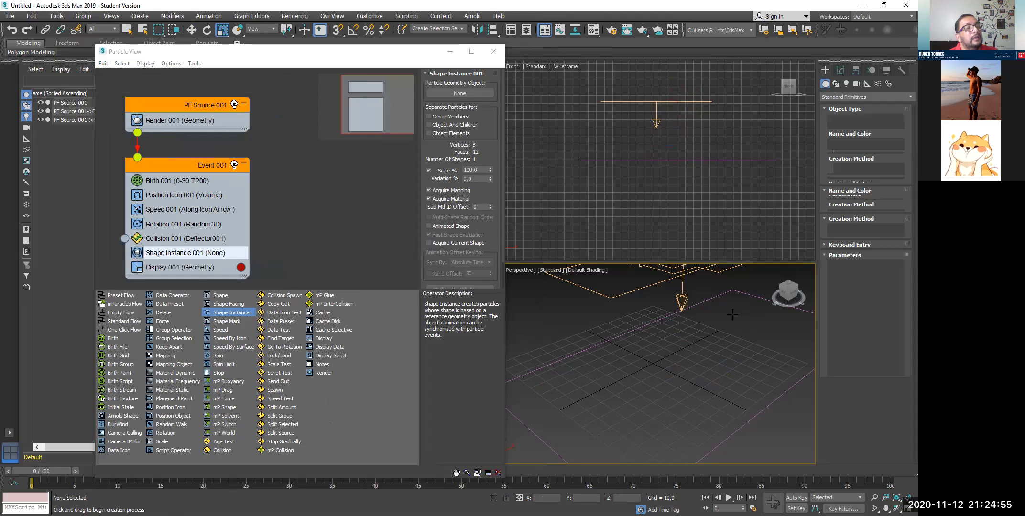
{"action": "mouse_move", "coordinate": [731, 312]}
{"action": "left_mouse_down"}
{"action": "mouse_move", "coordinate": [743, 316]}
{"action": "mouse_move", "coordinate": [731, 314]}
{"action": "left_mouse_up"}
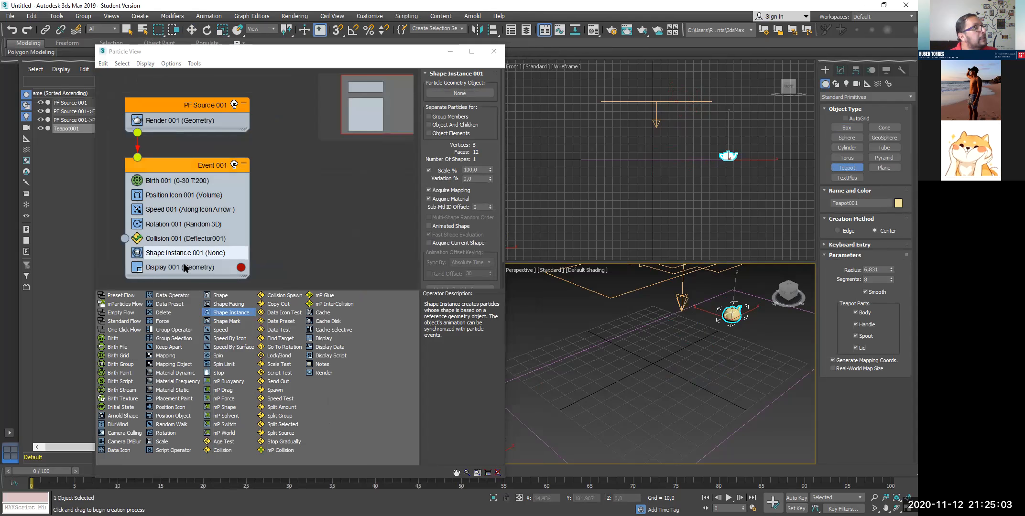
{"action": "left_click", "coordinate": [449, 94]}
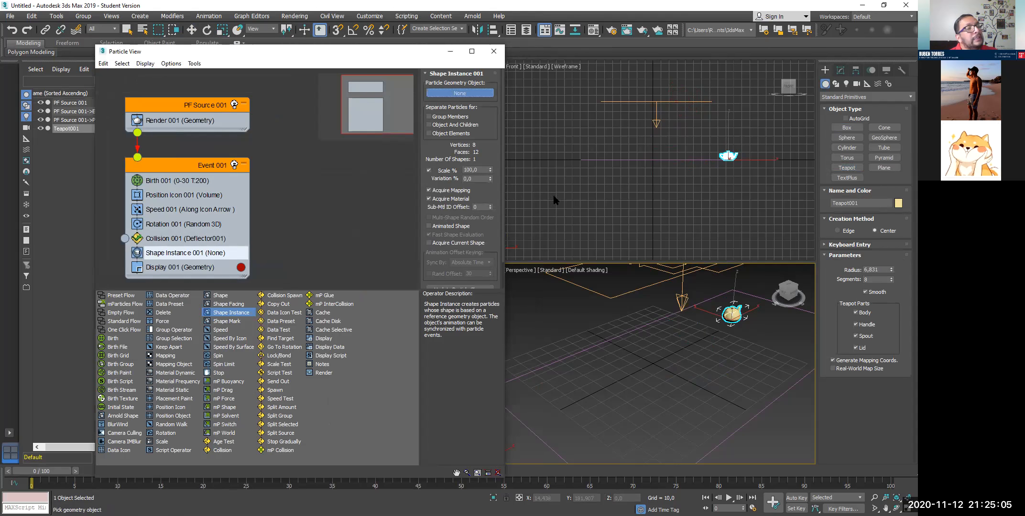
{"action": "left_click", "coordinate": [727, 315]}
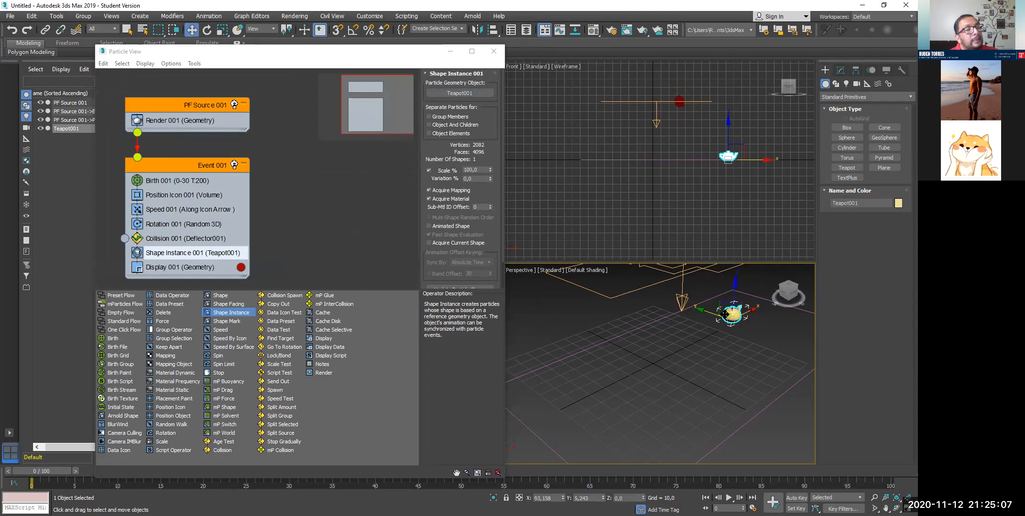
{"action": "left_click_drag", "start_coordinate": [56, 471], "coordinate": [34, 471]}
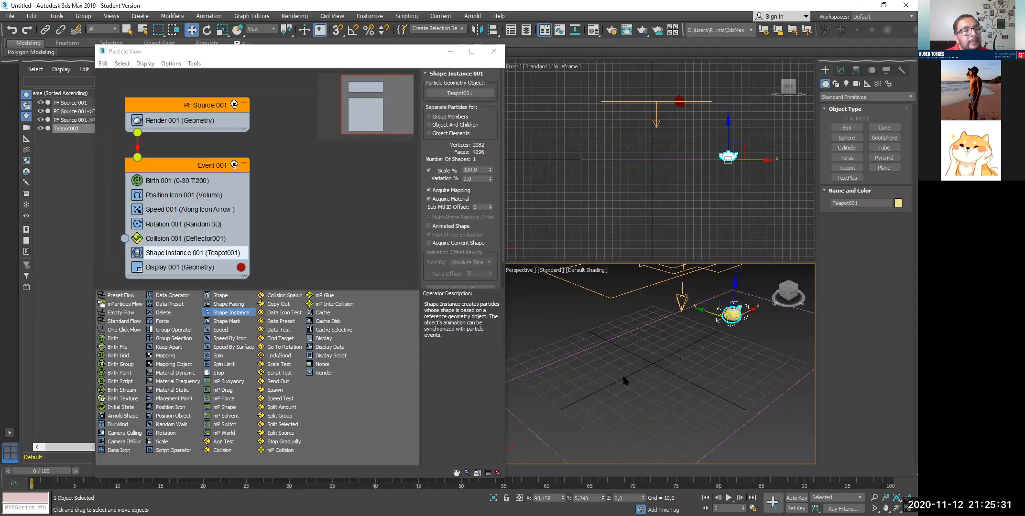
- Move the source teapot up to about Z 88 and sideways to about X 247, away from the particle emitter
{"action": "left_click_drag", "start_coordinate": [734, 290], "coordinate": [739, 140]}
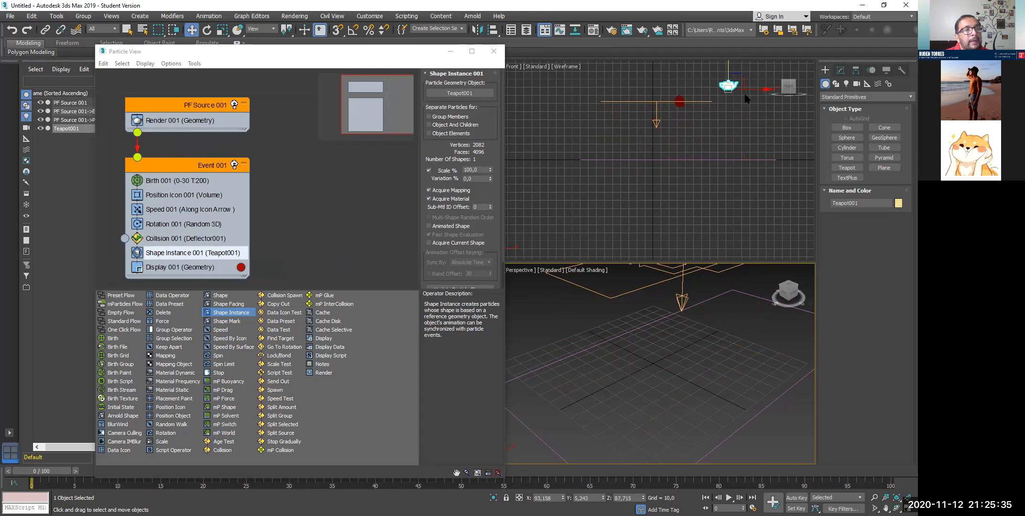
{"action": "left_click", "coordinate": [745, 91]}
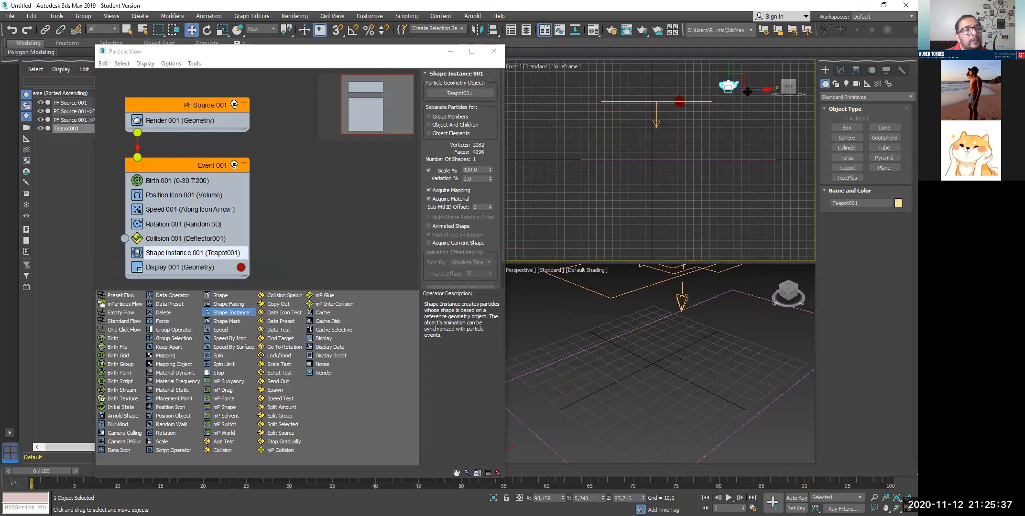
{"action": "left_click_drag", "start_coordinate": [760, 91], "coordinate": [871, 93]}
- Scrub the animation from the start to frame 59 to check the falling teapot particles
{"action": "left_click_drag", "start_coordinate": [48, 472], "coordinate": [3, 483]}
{"action": "left_click_drag", "start_coordinate": [69, 480], "coordinate": [114, 481]}
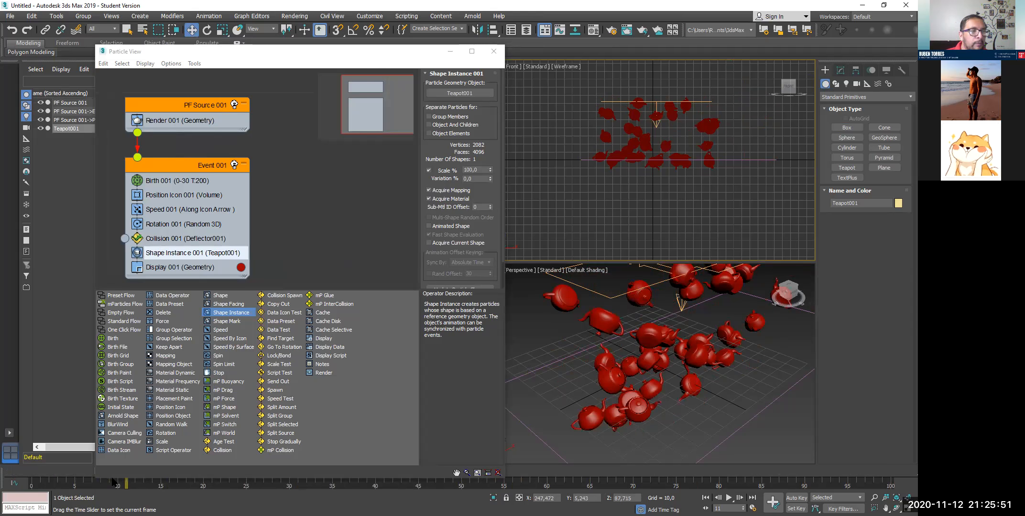
{"action": "left_click_drag", "start_coordinate": [110, 487], "coordinate": [538, 483]}
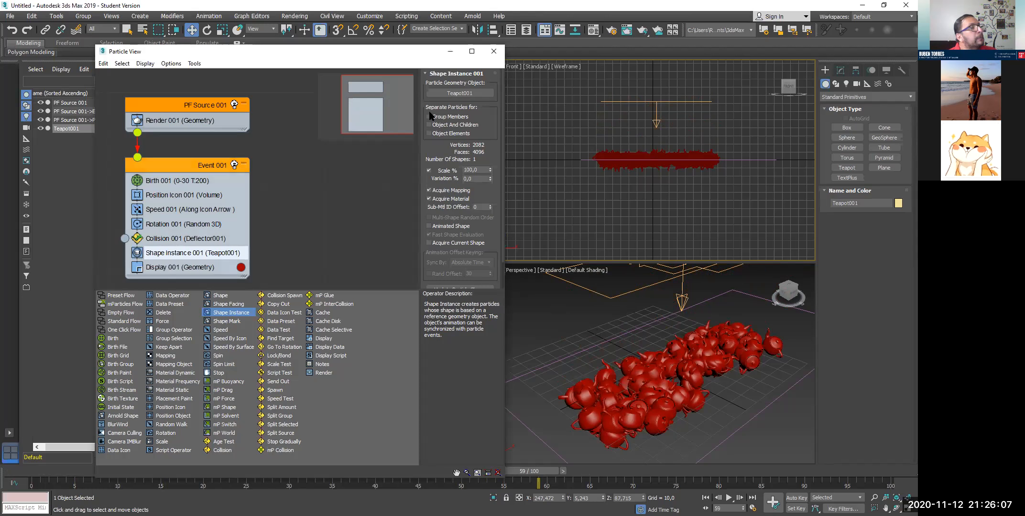
- Change the particle display colour of Display 001 in Event 001 to green
{"action": "left_click", "coordinate": [165, 269]}
{"action": "left_click", "coordinate": [490, 111]}
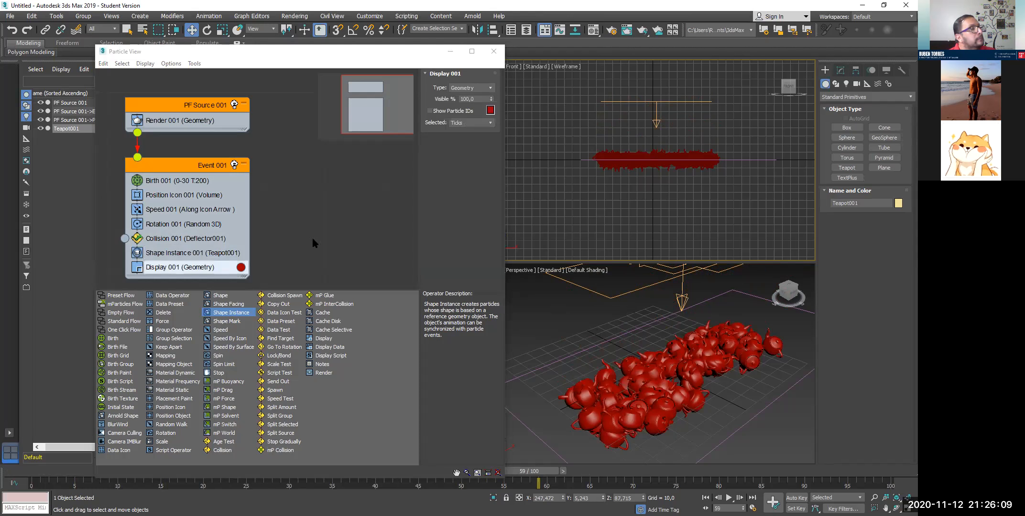
{"action": "left_click", "coordinate": [231, 254]}
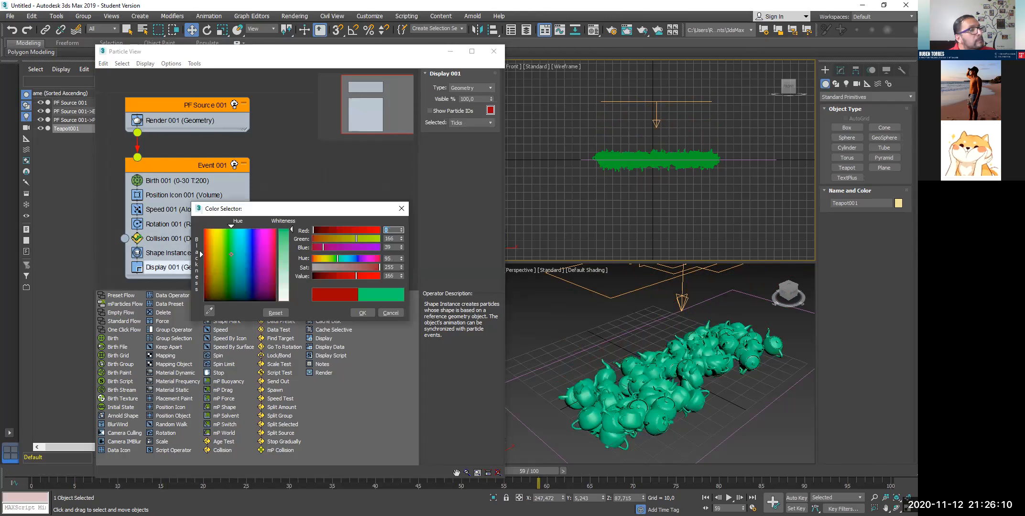
{"action": "left_click", "coordinate": [230, 256]}
{"action": "left_click", "coordinate": [362, 312]}
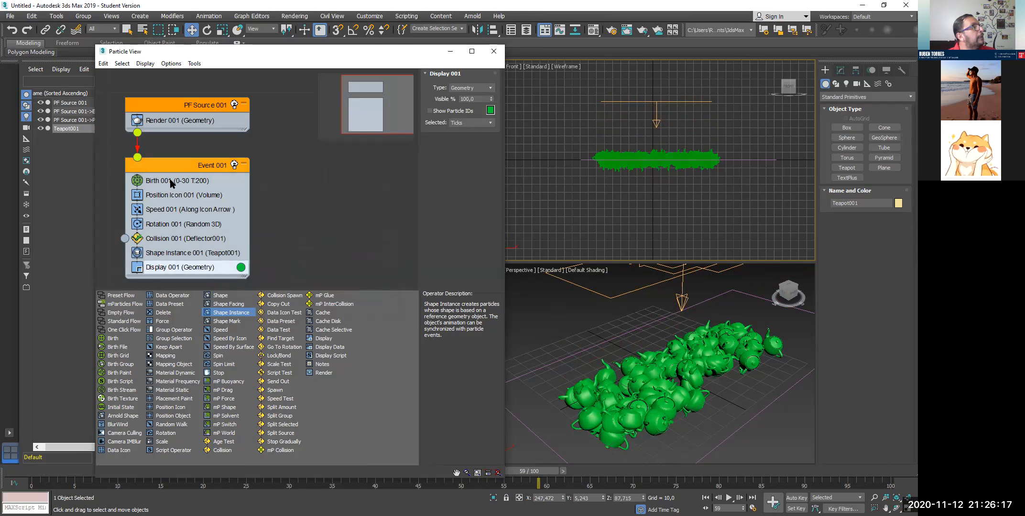
- Inspect the Render 001 operator's settings, render the Front view at frame 59, and close the rendered image
{"action": "left_click", "coordinate": [188, 124]}
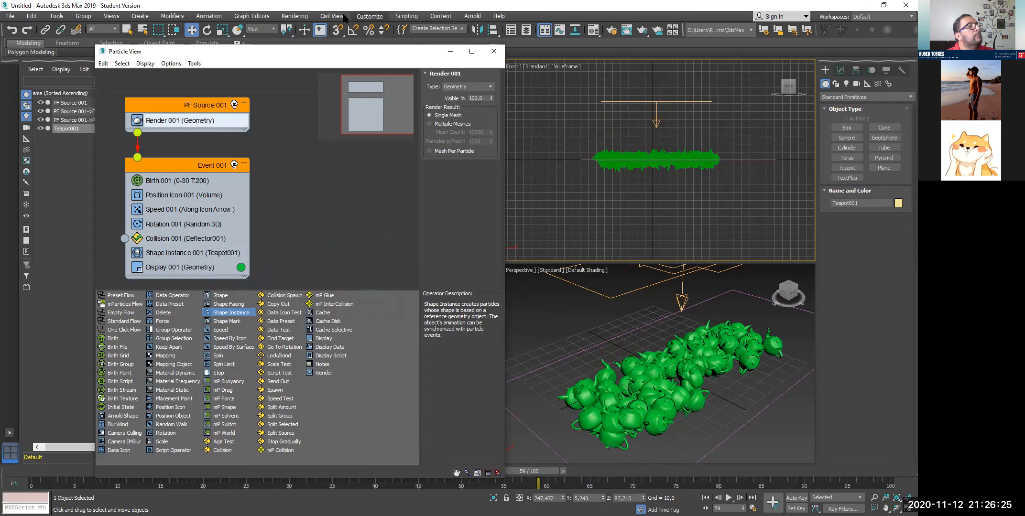
{"action": "left_click", "coordinate": [307, 18]}
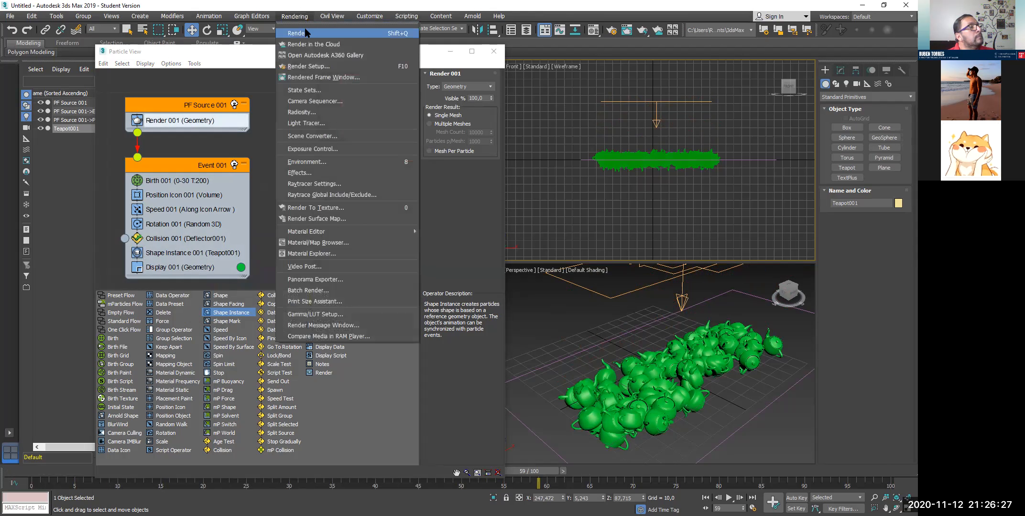
{"action": "left_click", "coordinate": [304, 28]}
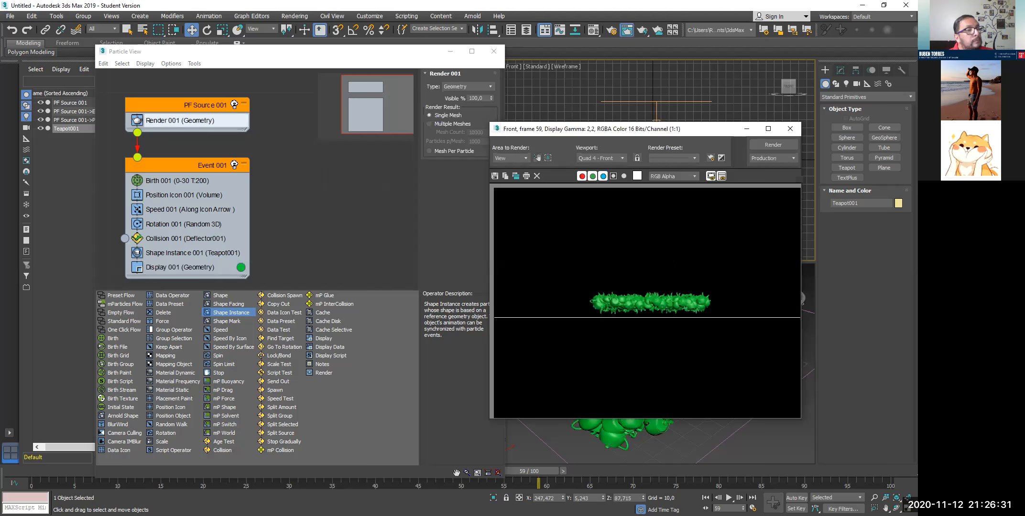
{"action": "left_click", "coordinate": [790, 128]}
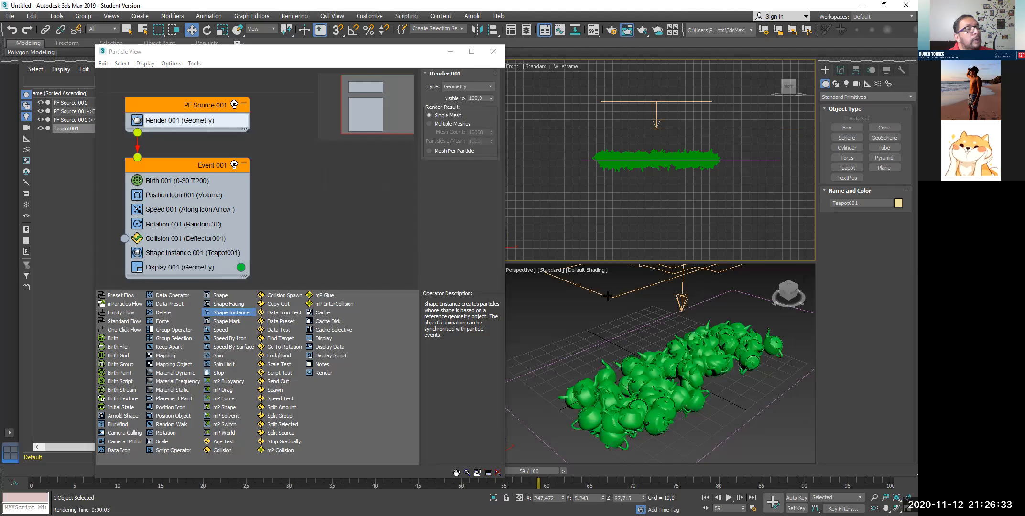
- Render the Perspective view at frame 59 to check the teapot particles, and close the rendered image
{"action": "left_click", "coordinate": [582, 291]}
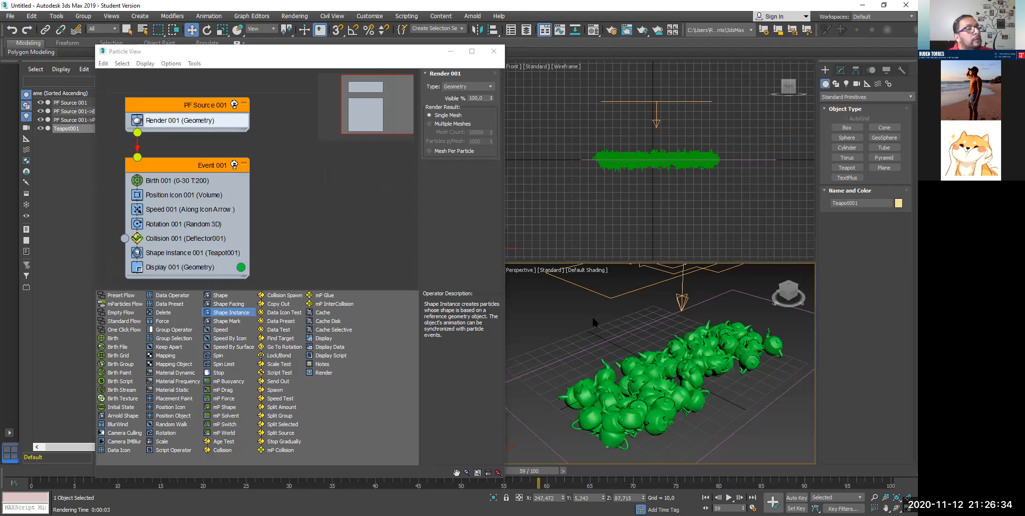
{"action": "left_click", "coordinate": [294, 16]}
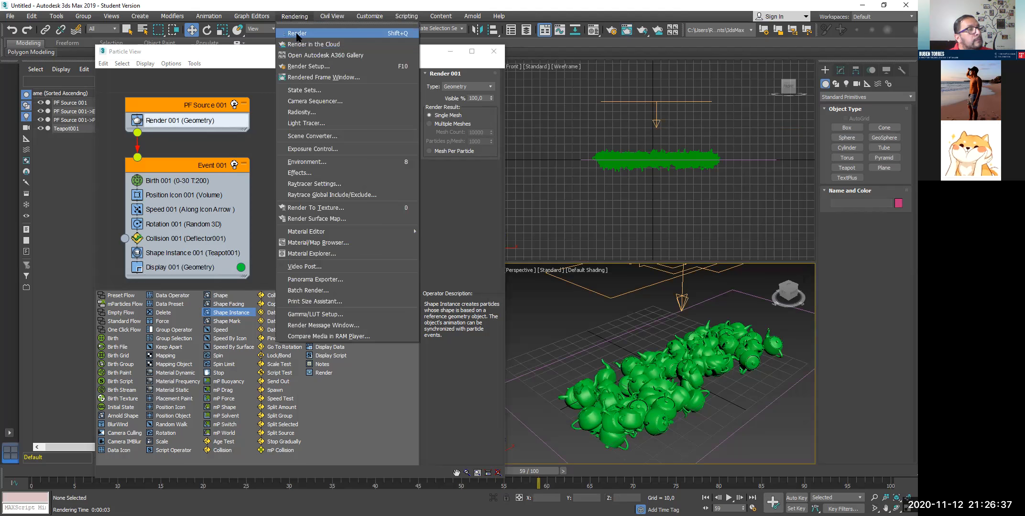
{"action": "left_click", "coordinate": [337, 60]}
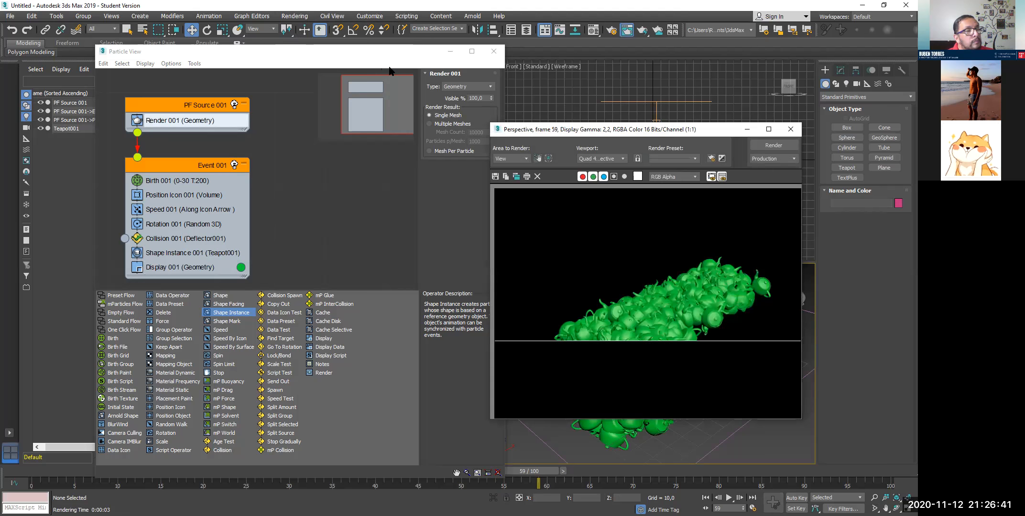
{"action": "left_click", "coordinate": [790, 129]}
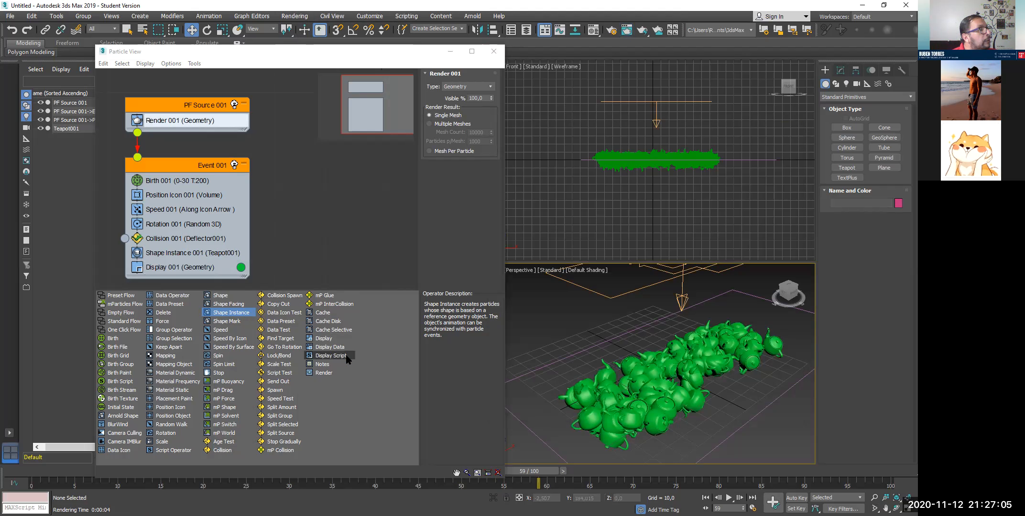
- Read the operator descriptions of Shape Mark, Shape Facing and mP Shape
{"action": "left_click", "coordinate": [227, 321]}
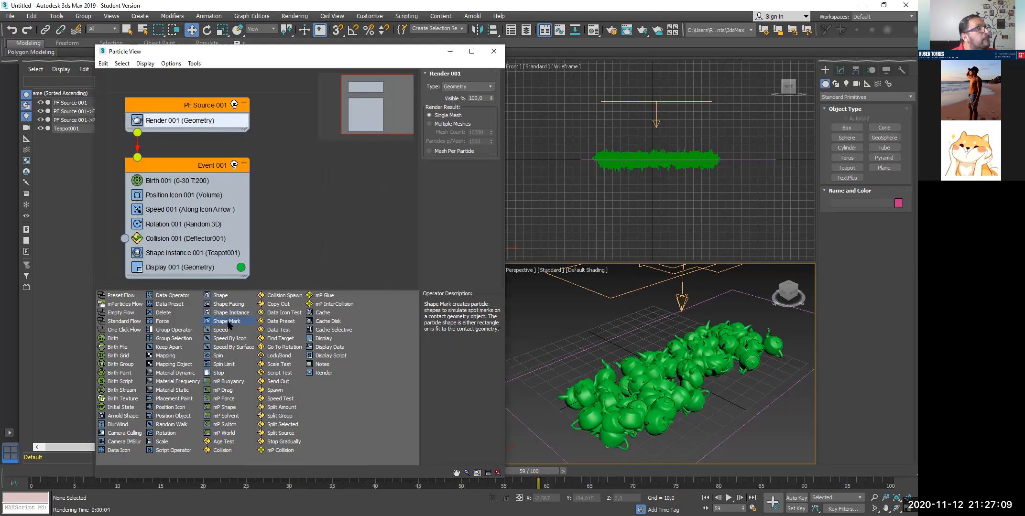
{"action": "left_click_drag", "start_coordinate": [228, 322], "coordinate": [228, 321]}
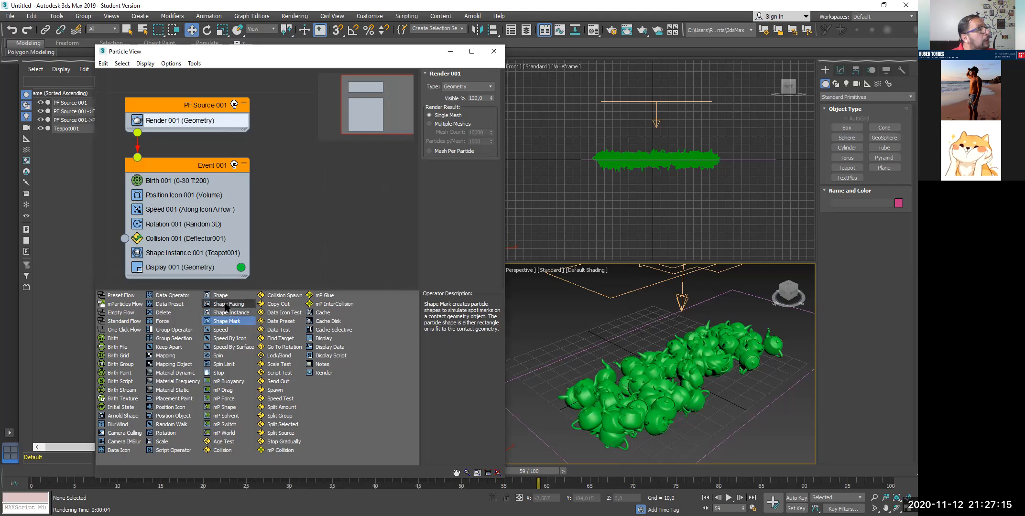
{"action": "left_click", "coordinate": [226, 306]}
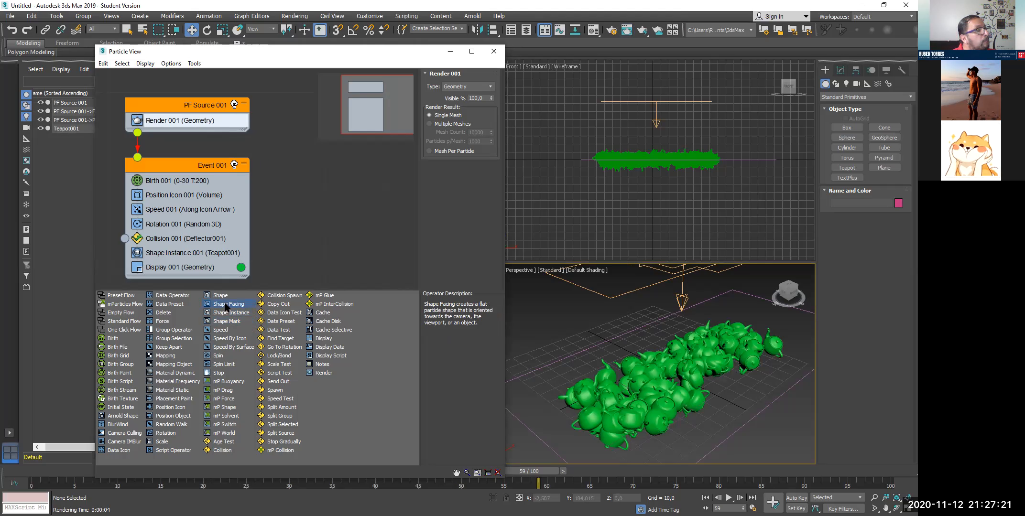
{"action": "left_click", "coordinate": [233, 409]}
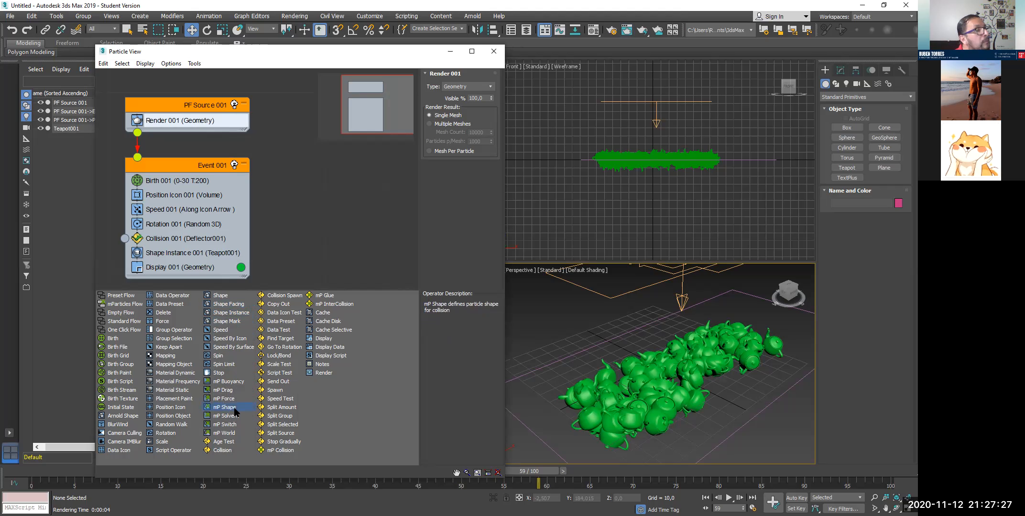
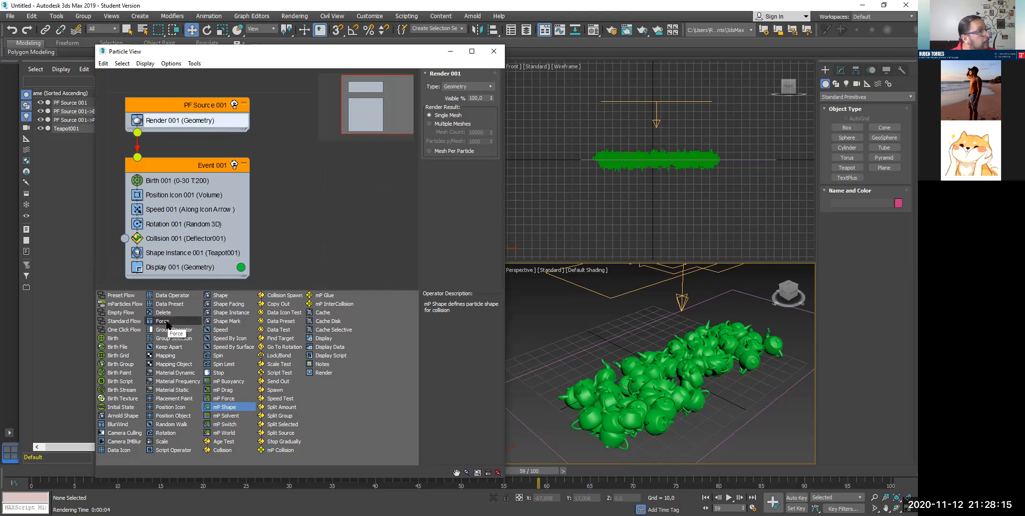
- Insert a Position Object operator below Collision 001 in Event 001 and delete Shape Instance 001
{"action": "left_click", "coordinate": [174, 416]}
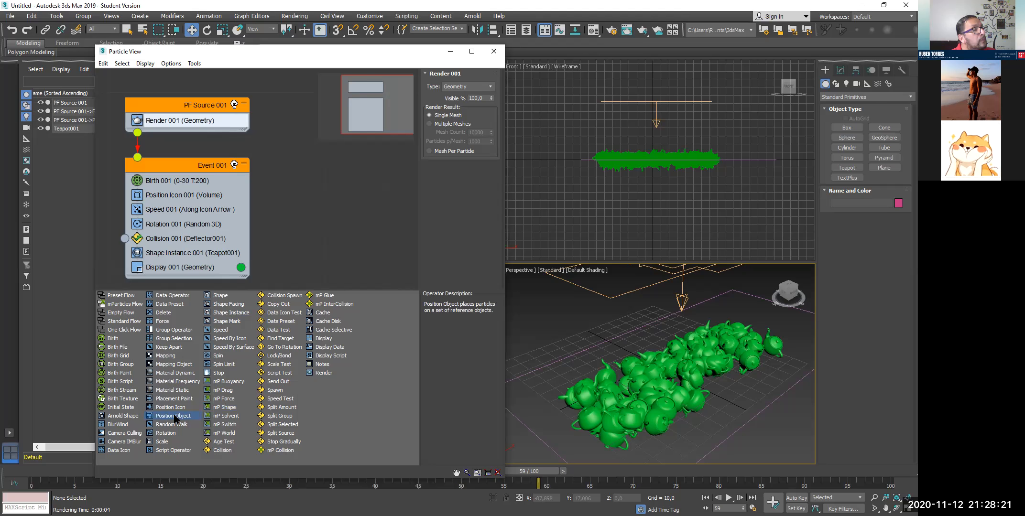
{"action": "left_click_drag", "start_coordinate": [174, 416], "coordinate": [167, 262]}
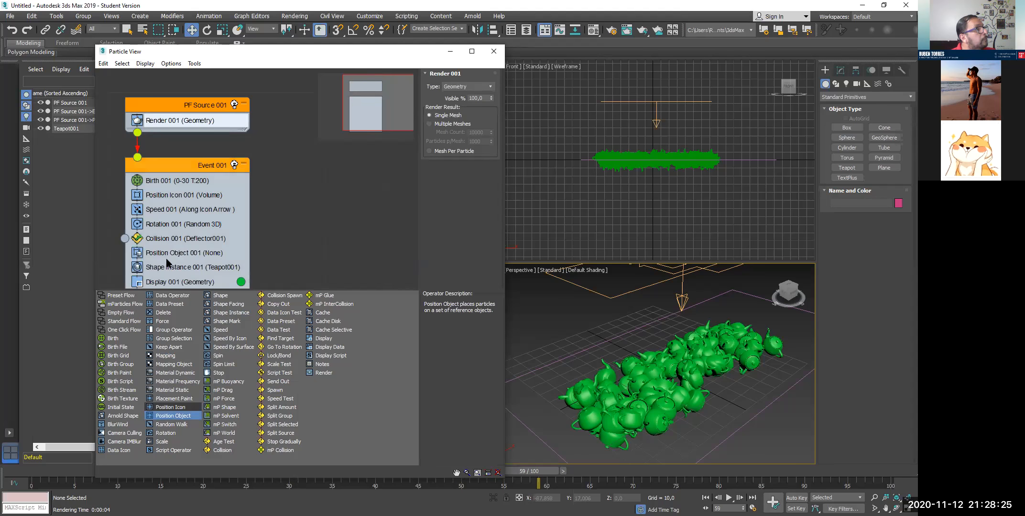
{"action": "left_click", "coordinate": [159, 270]}
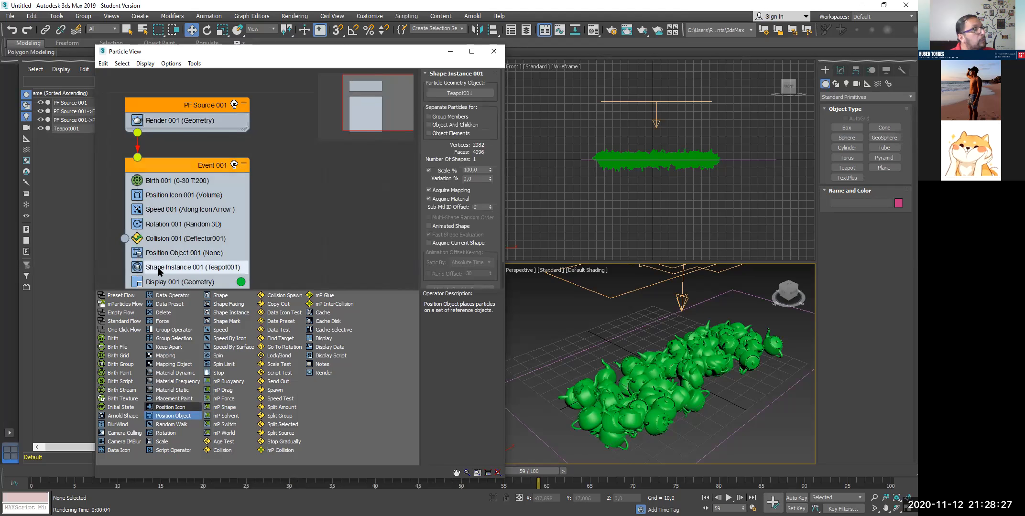
{"action": "right_click", "coordinate": [159, 270]}
{"action": "left_click", "coordinate": [173, 379]}
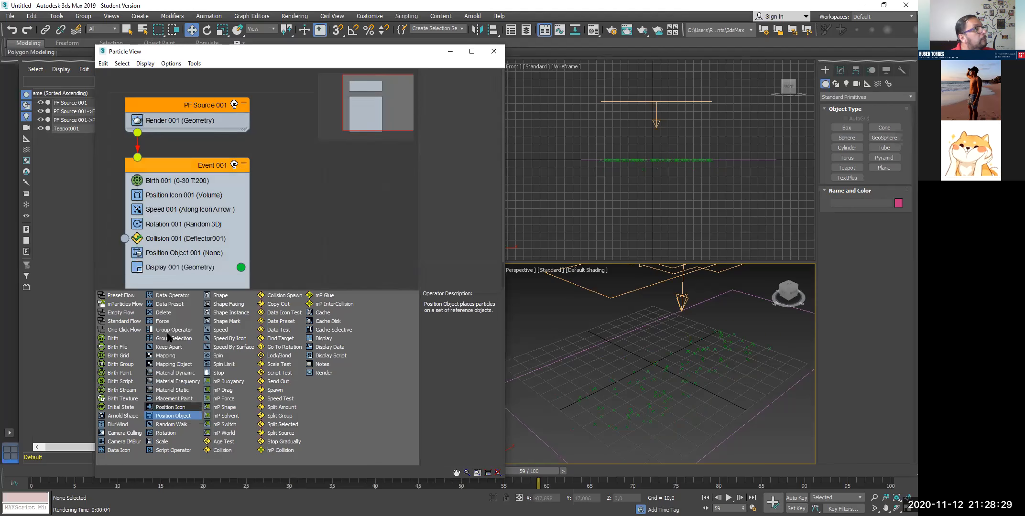
- Create a box about 29 × 33 × 41 units in the Perspective view and add it as Position Object 001's emitter object
{"action": "left_click", "coordinate": [155, 253]}
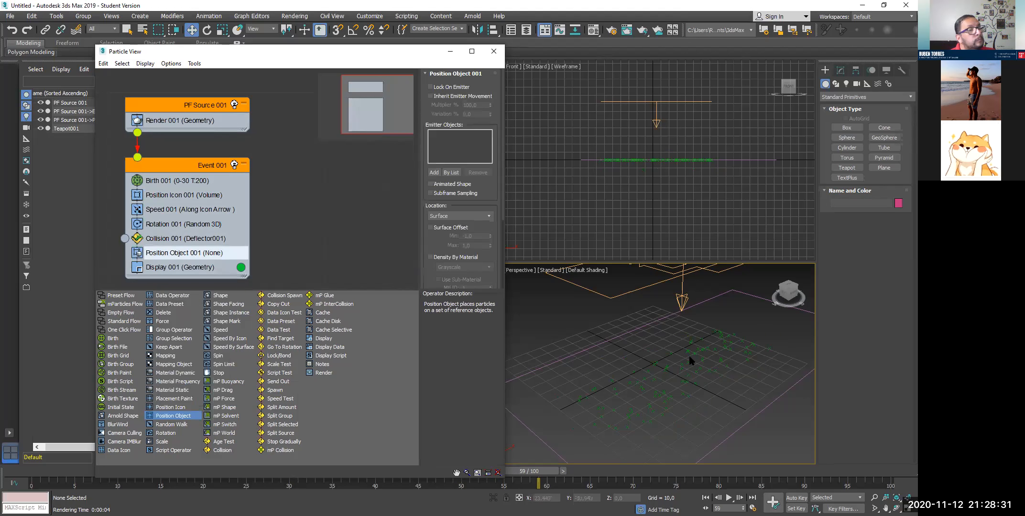
{"action": "left_click", "coordinate": [843, 128]}
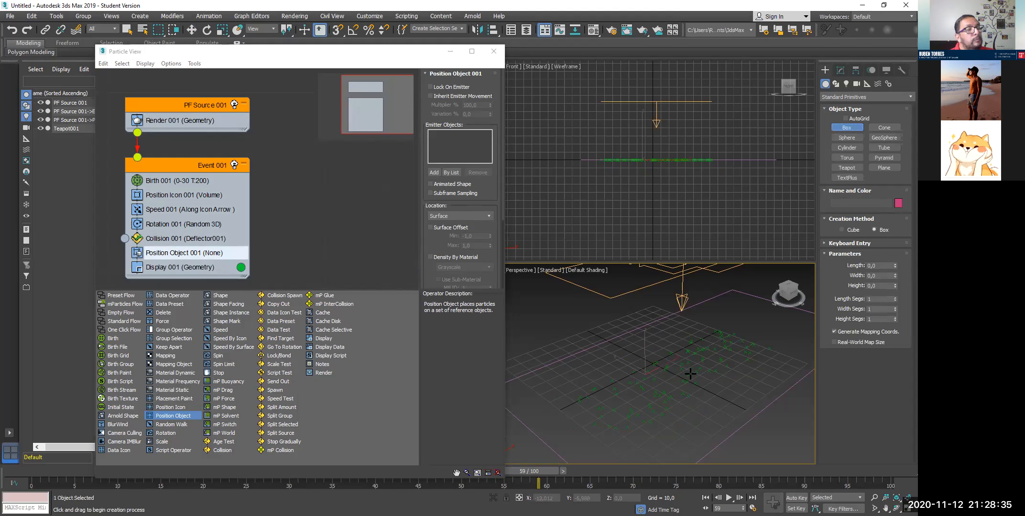
{"action": "left_click_drag", "start_coordinate": [645, 375], "coordinate": [712, 374]}
{"action": "left_click", "coordinate": [685, 308]}
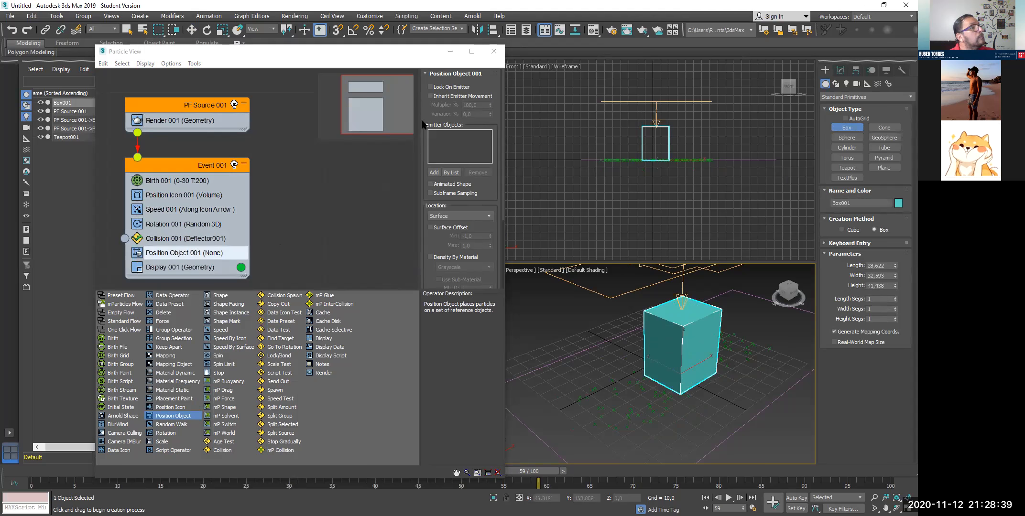
{"action": "left_click", "coordinate": [435, 173]}
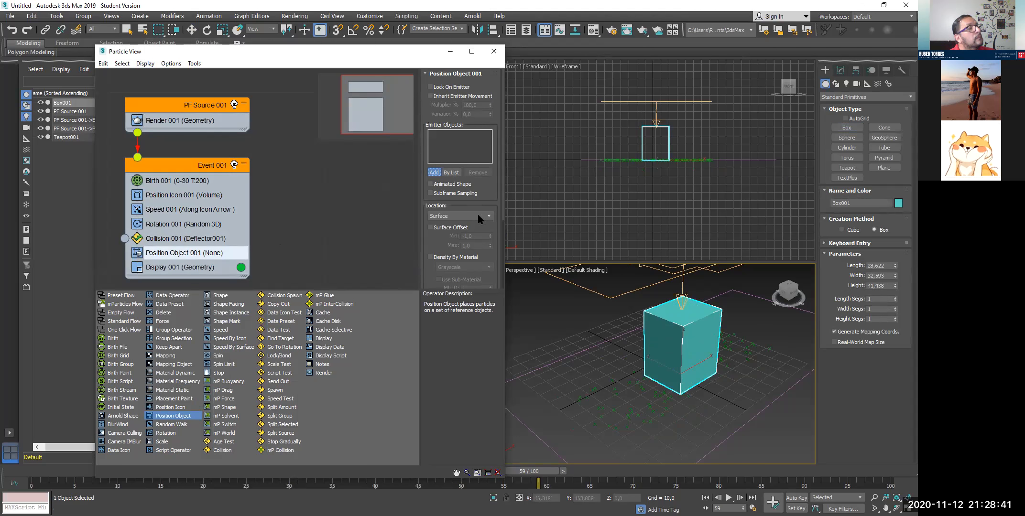
{"action": "left_click", "coordinate": [666, 326]}
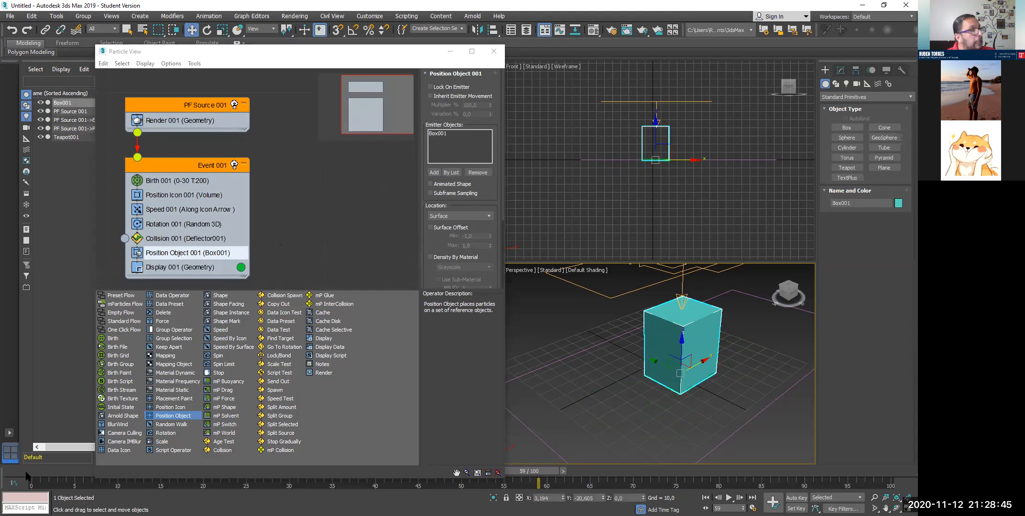
- Replace Display 001 in Event 001 with a Shape operator and set its 3D shape to Heart
{"action": "left_click", "coordinate": [176, 266]}
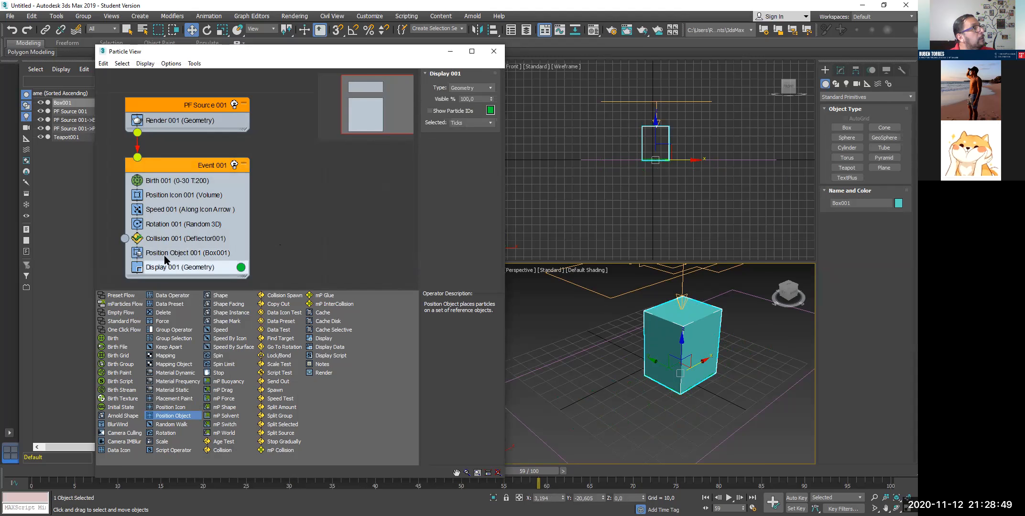
{"action": "left_click", "coordinate": [165, 255]}
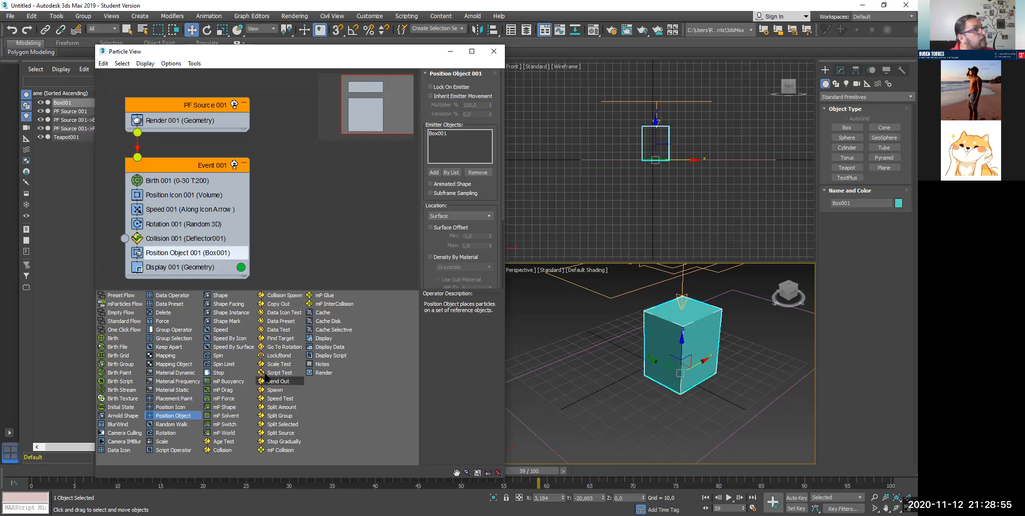
{"action": "left_click_drag", "start_coordinate": [222, 300], "coordinate": [188, 267]}
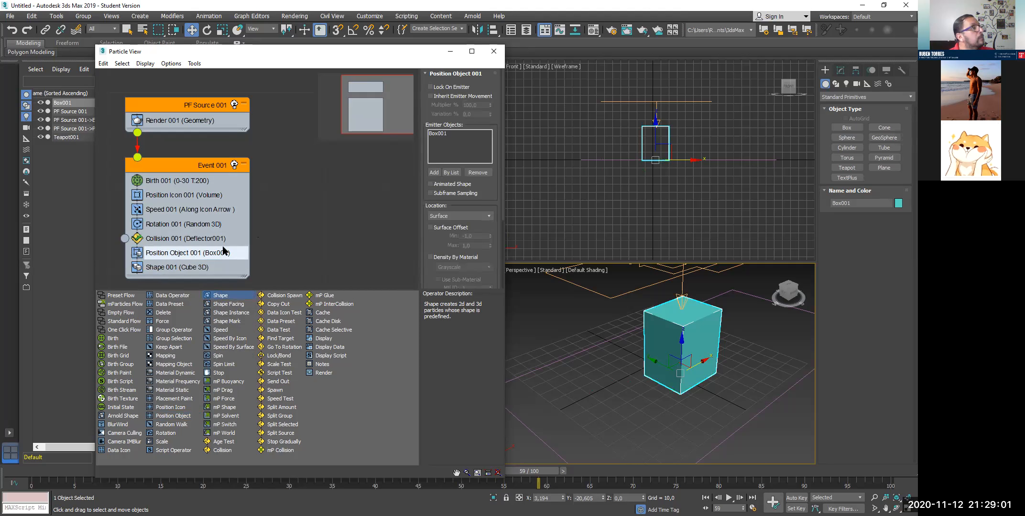
{"action": "left_click", "coordinate": [181, 267]}
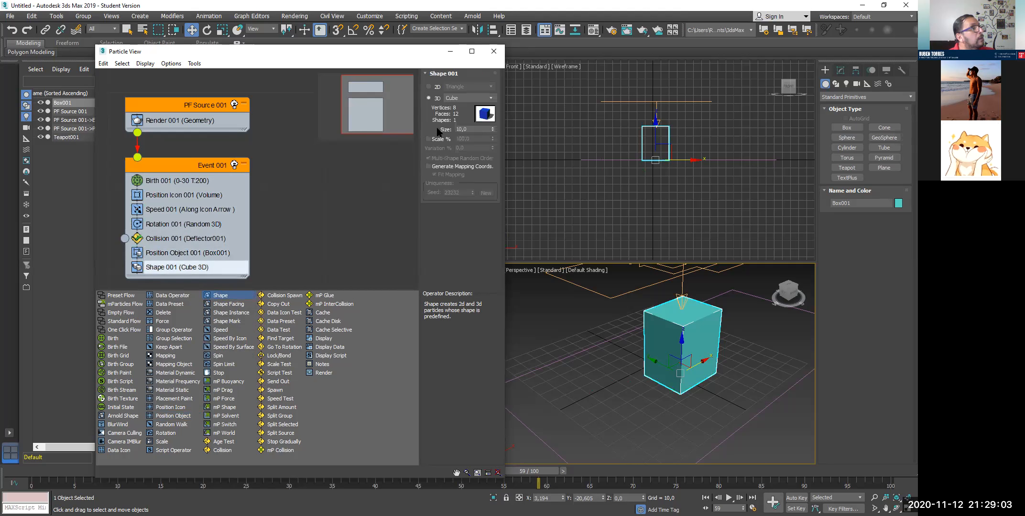
{"action": "left_click", "coordinate": [491, 99]}
{"action": "left_click", "coordinate": [490, 99]}
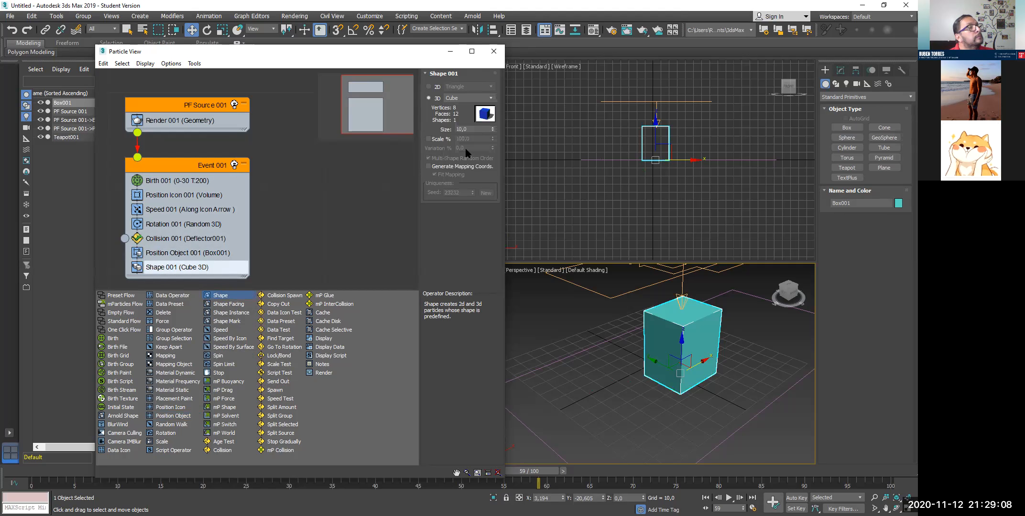
{"action": "left_click", "coordinate": [483, 101]}
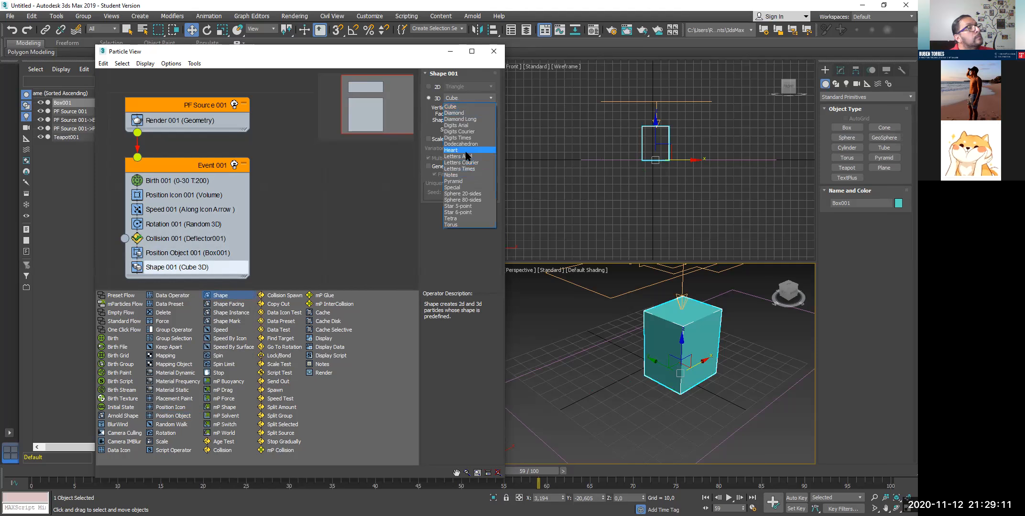
{"action": "left_click", "coordinate": [467, 150]}
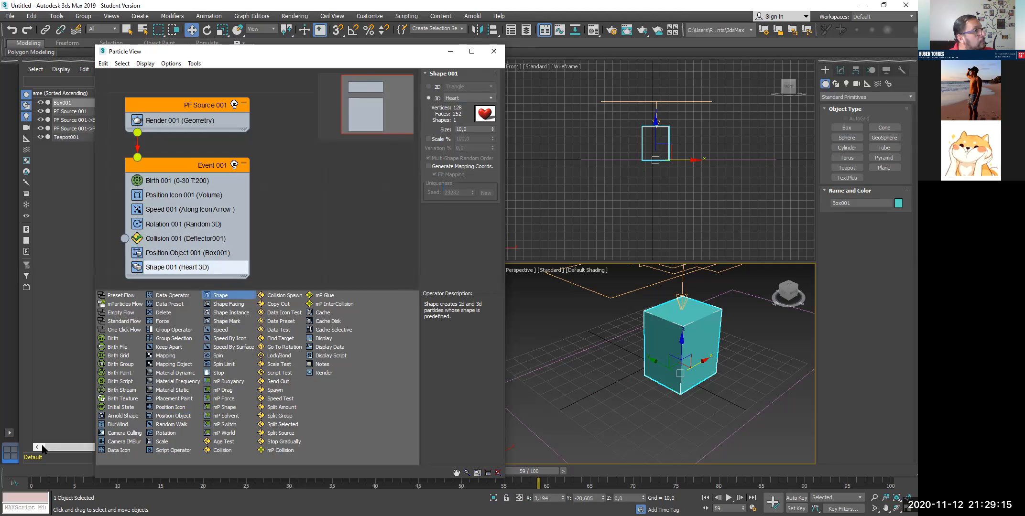
- Scrub the animation to frame 16 and enable Lock On Emitter for Position Object 001
{"action": "left_click_drag", "start_coordinate": [535, 471], "coordinate": [169, 473]}
{"action": "left_click", "coordinate": [187, 253]}
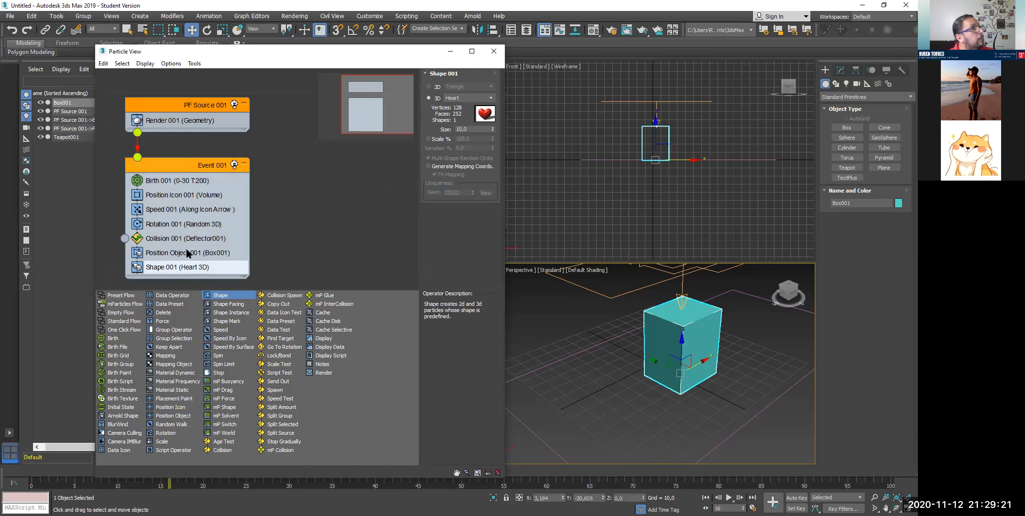
{"action": "left_click", "coordinate": [188, 253]}
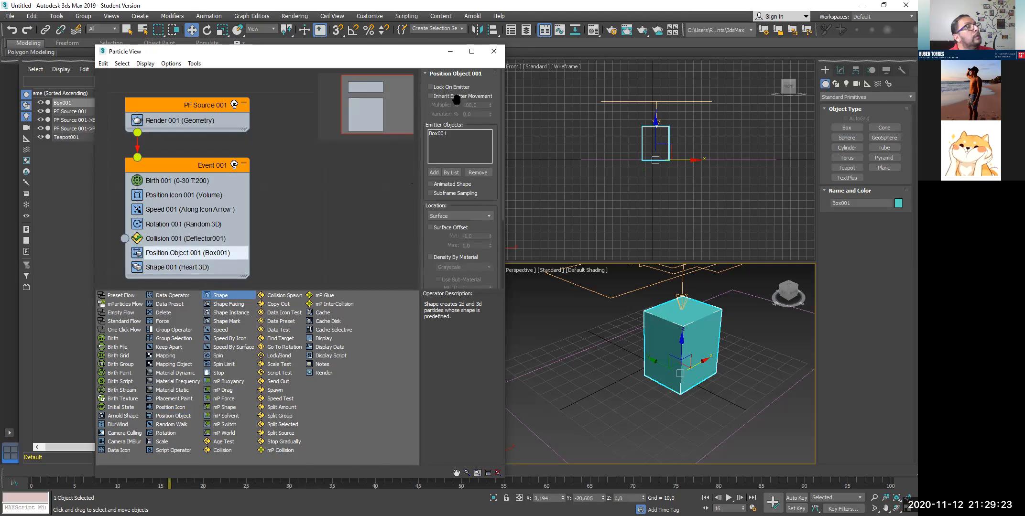
{"action": "left_click", "coordinate": [430, 87]}
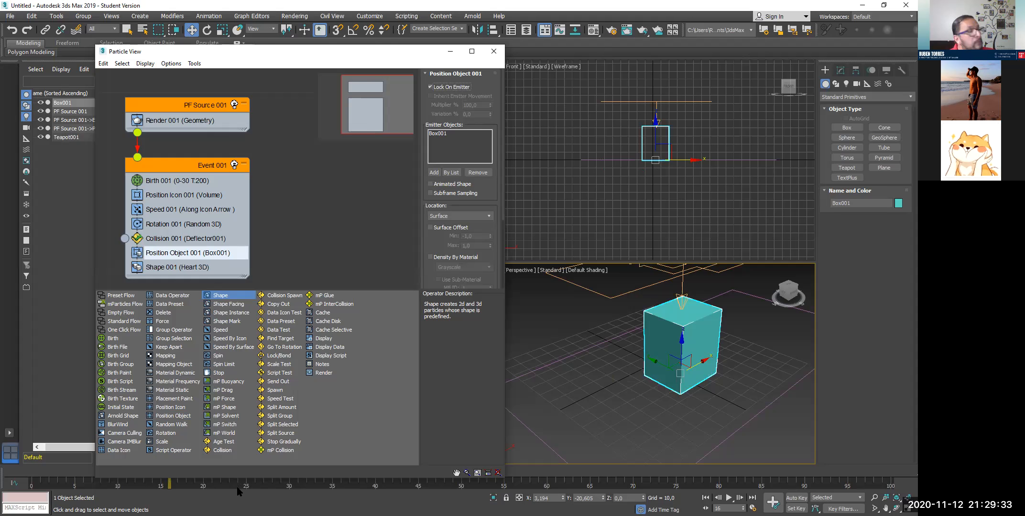
- Move the Particle View window clear of the time slider and scrub the animation to frame 2
{"action": "left_click_drag", "start_coordinate": [359, 50], "coordinate": [354, 32]}
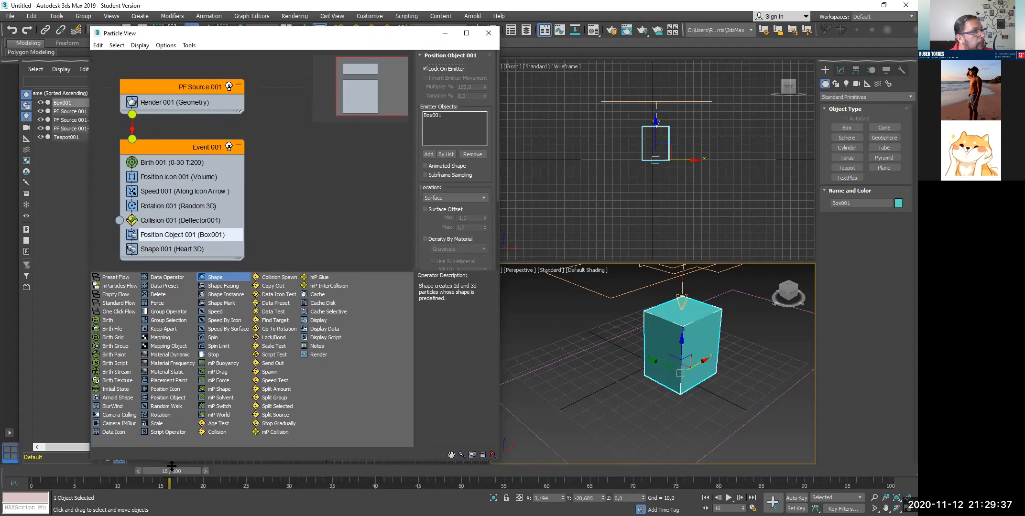
{"action": "left_click_drag", "start_coordinate": [189, 471], "coordinate": [48, 482]}
{"action": "key", "text": "w"}
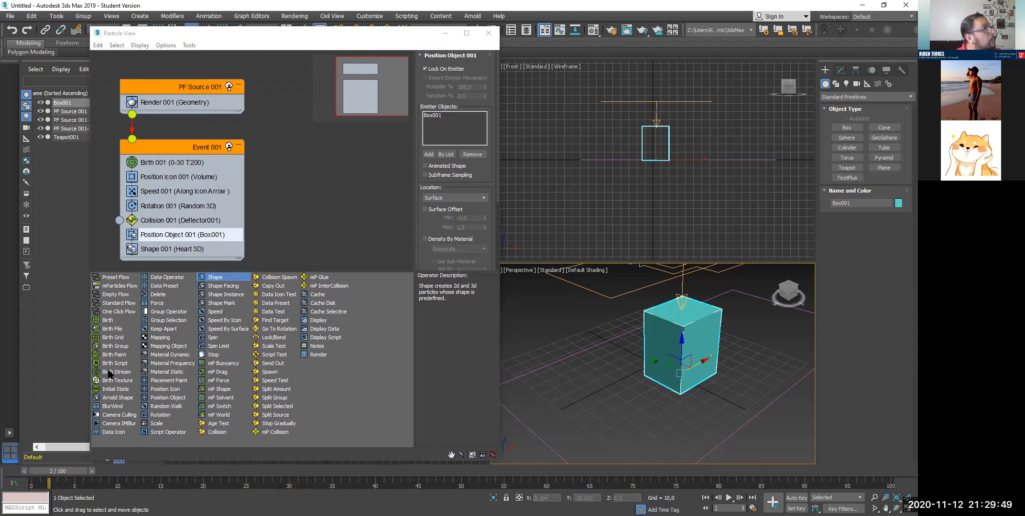
- Insert a Display operator below Position Object 001 in Event 001 and set its display type to Geometry
{"action": "left_click", "coordinate": [157, 249]}
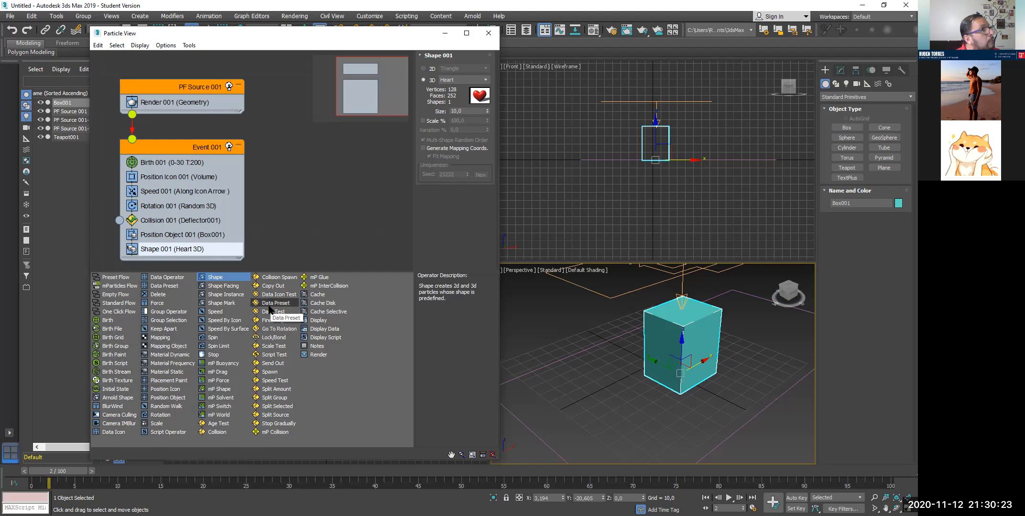
{"action": "left_click_drag", "start_coordinate": [318, 320], "coordinate": [201, 254]}
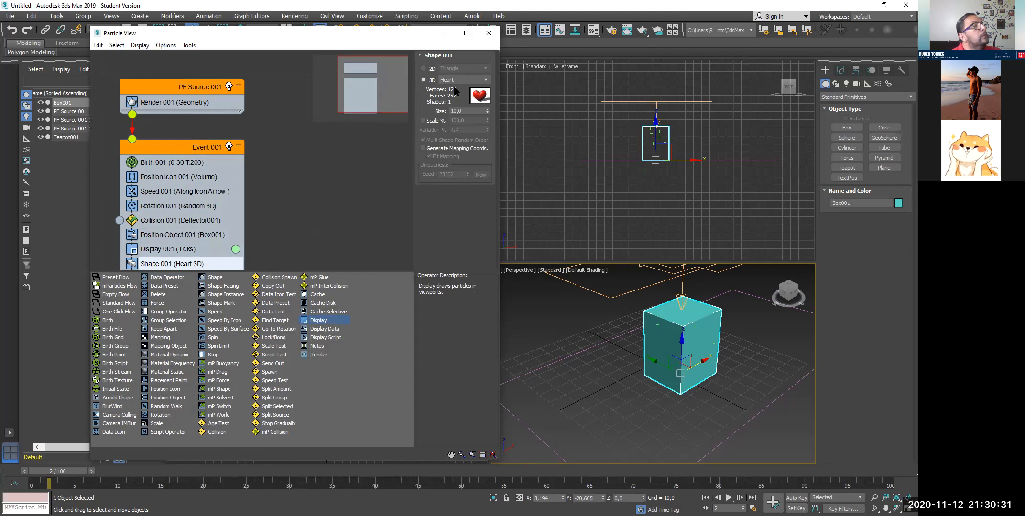
{"action": "left_click", "coordinate": [181, 252]}
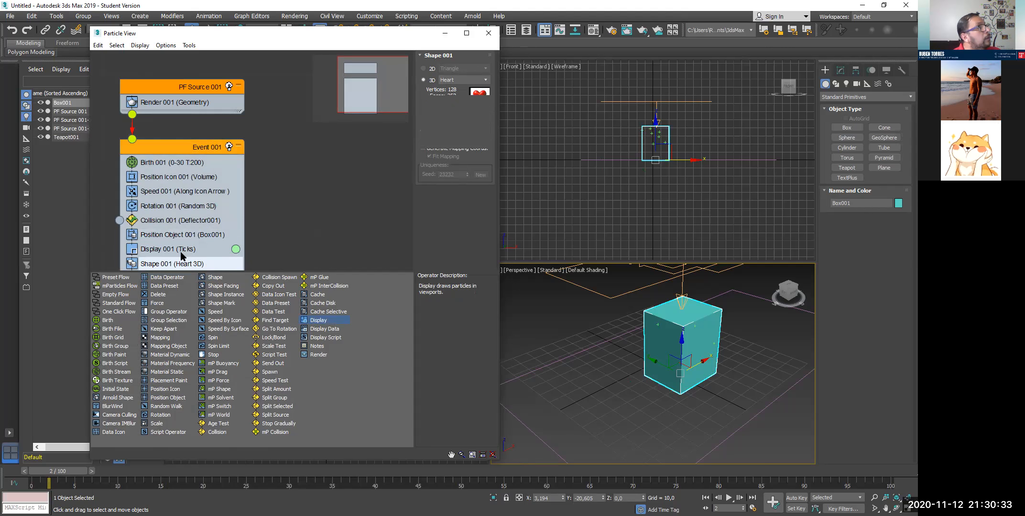
{"action": "left_click", "coordinate": [484, 70]}
{"action": "left_click", "coordinate": [456, 101]}
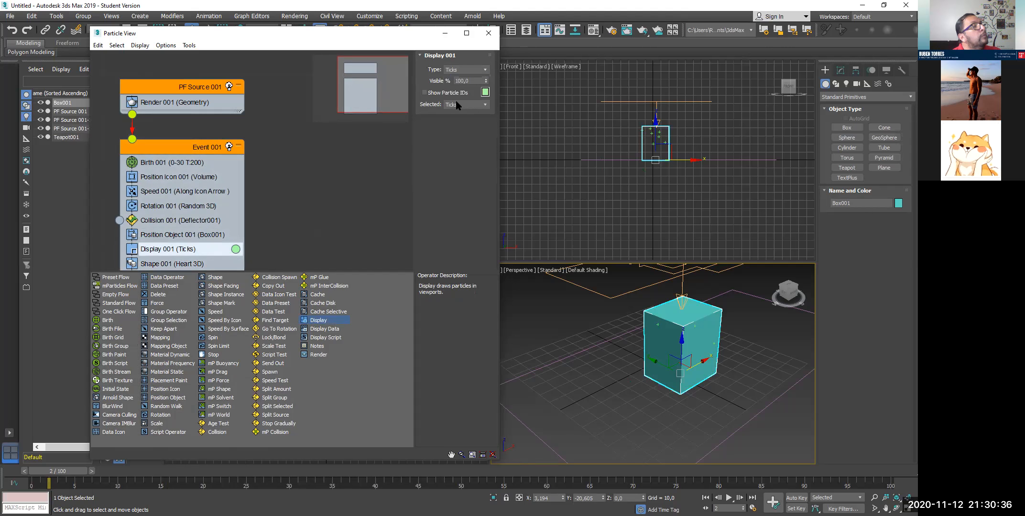
{"action": "left_click", "coordinate": [484, 69]}
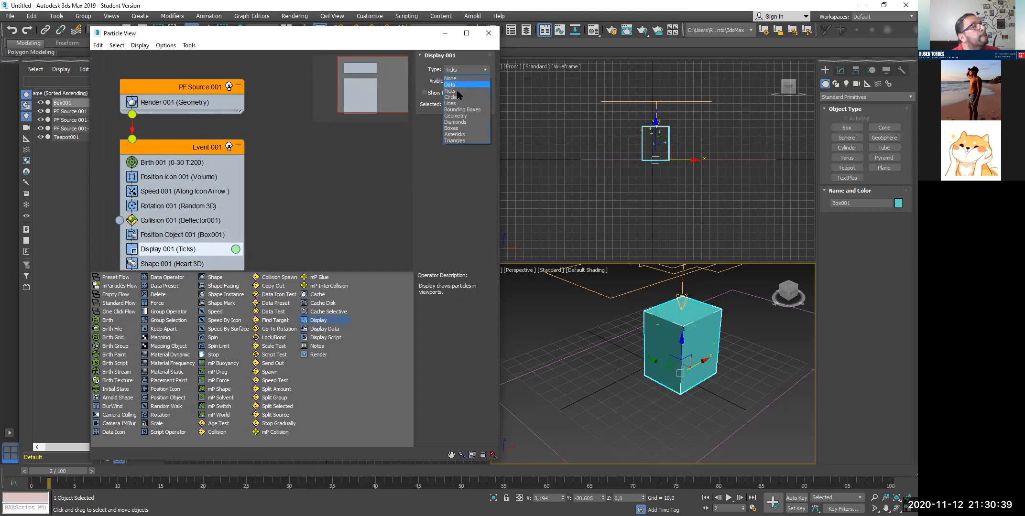
{"action": "left_click", "coordinate": [456, 116]}
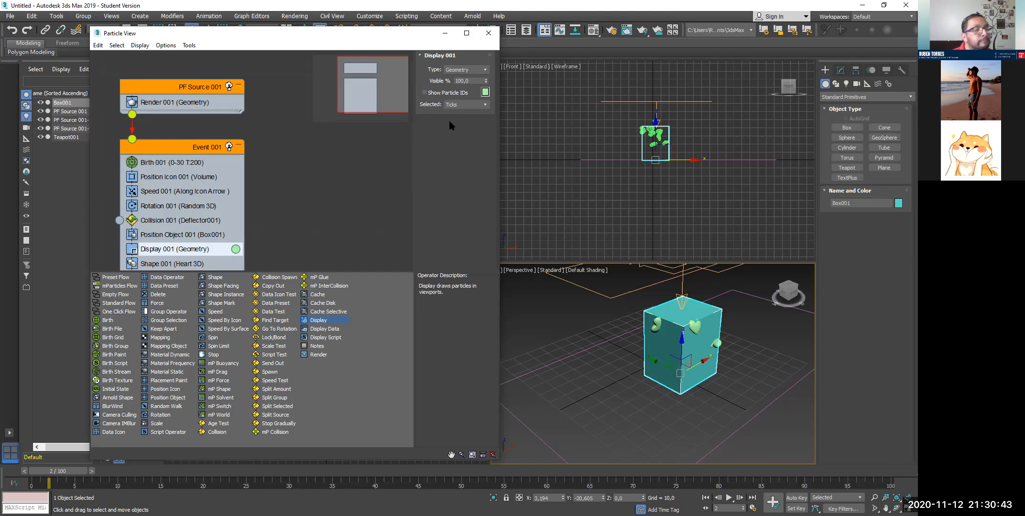
- Scrub the animation to frame 20 and move Shape 001 above Display 001 in Event 001
{"action": "left_click_drag", "start_coordinate": [51, 479], "coordinate": [335, 478]}
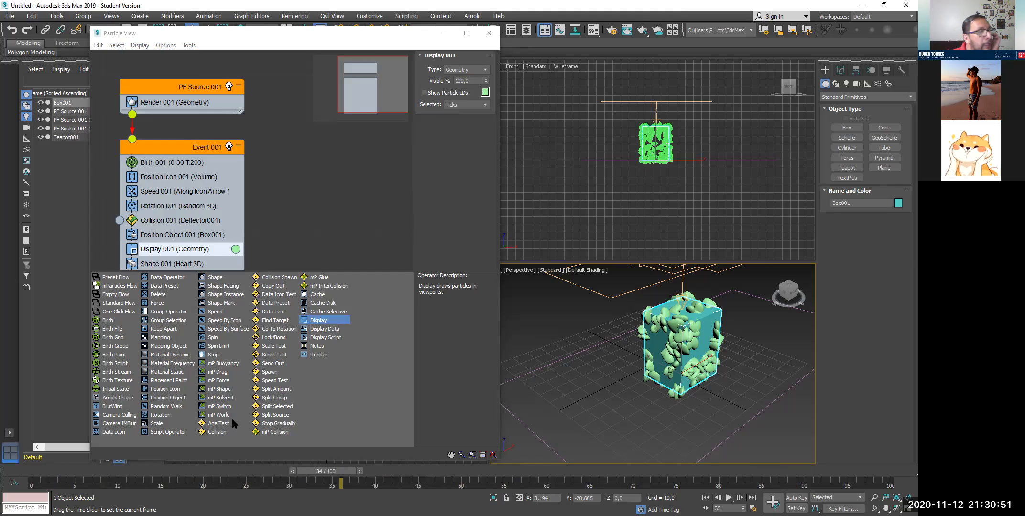
{"action": "left_click_drag", "start_coordinate": [233, 418], "coordinate": [203, 363]}
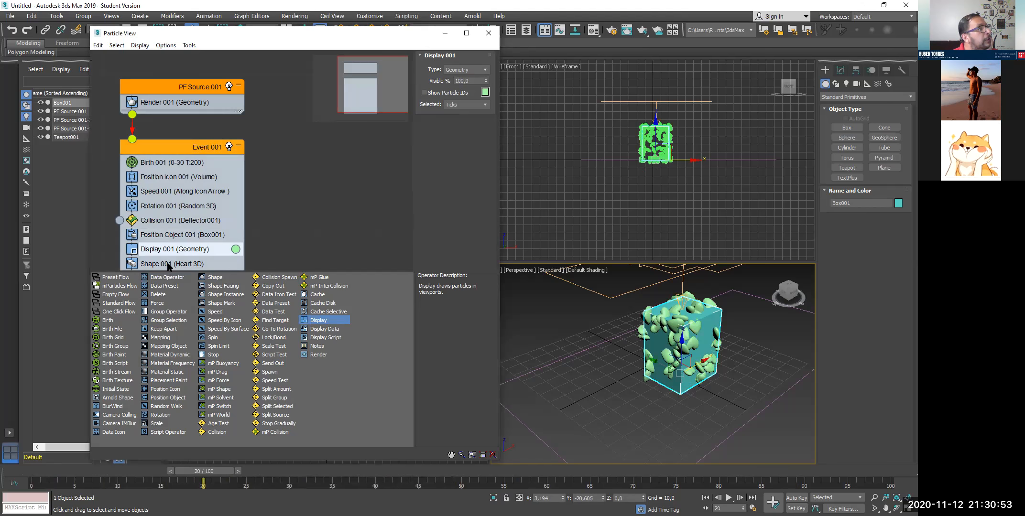
{"action": "left_click", "coordinate": [166, 265]}
{"action": "left_click_drag", "start_coordinate": [164, 266], "coordinate": [167, 250]}
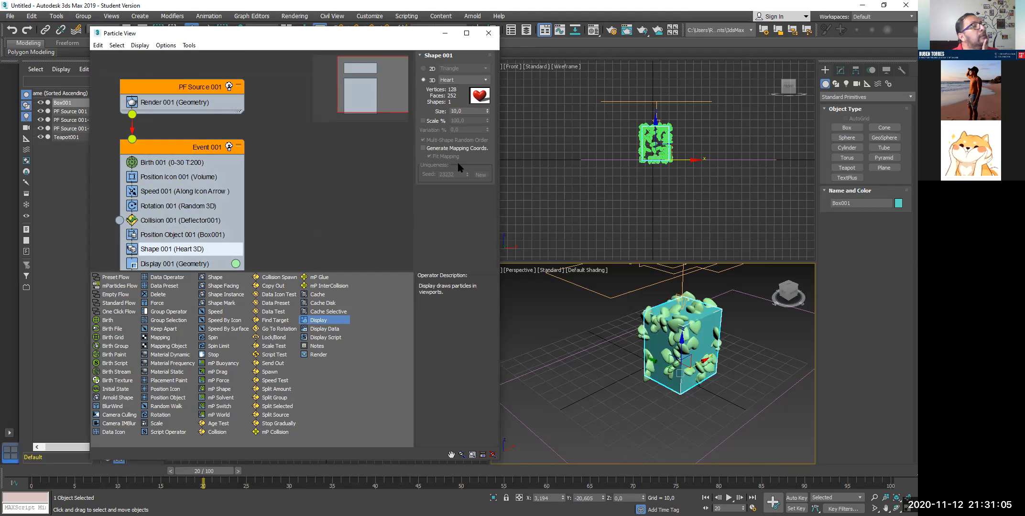
- Set Display 001's display type for selected particles to Geometry and scrub the animation to frame 21
{"action": "left_click", "coordinate": [182, 264]}
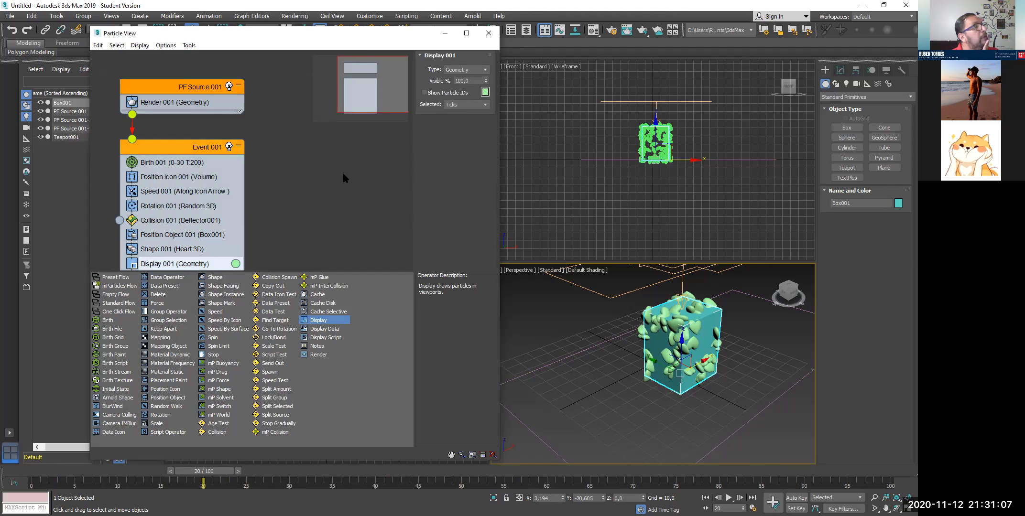
{"action": "left_click", "coordinate": [455, 105]}
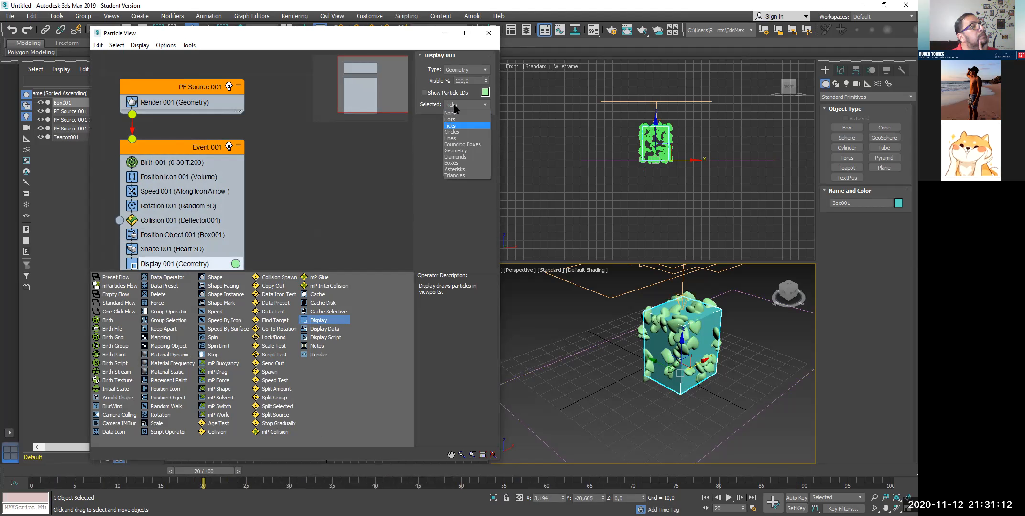
{"action": "left_click", "coordinate": [457, 150]}
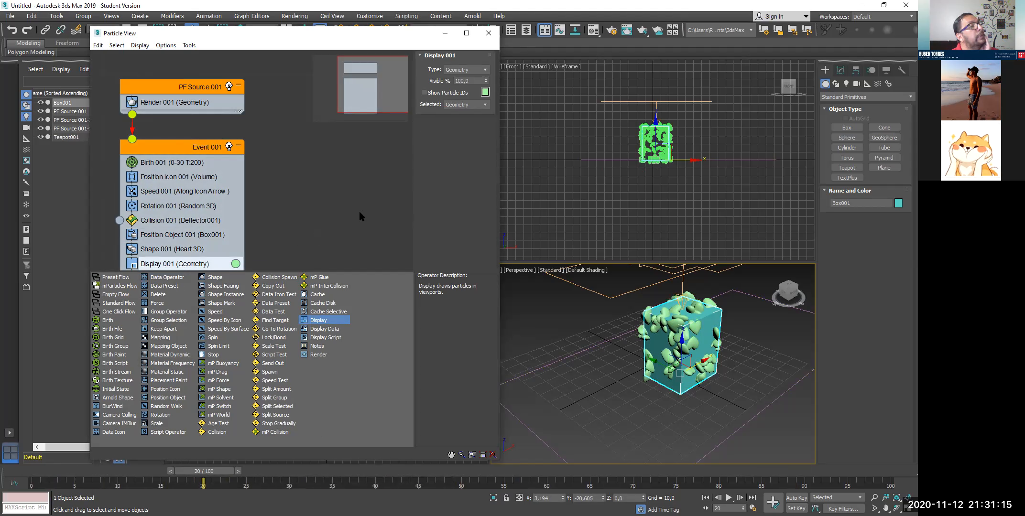
{"action": "mouse_move", "coordinate": [196, 472]}
{"action": "left_mouse_down"}
{"action": "mouse_move", "coordinate": [703, 457]}
{"action": "mouse_move", "coordinate": [860, 478]}
{"action": "mouse_move", "coordinate": [554, 497]}
{"action": "mouse_move", "coordinate": [29, 492]}
{"action": "mouse_move", "coordinate": [119, 494]}
{"action": "mouse_move", "coordinate": [211, 478]}
{"action": "left_mouse_up"}
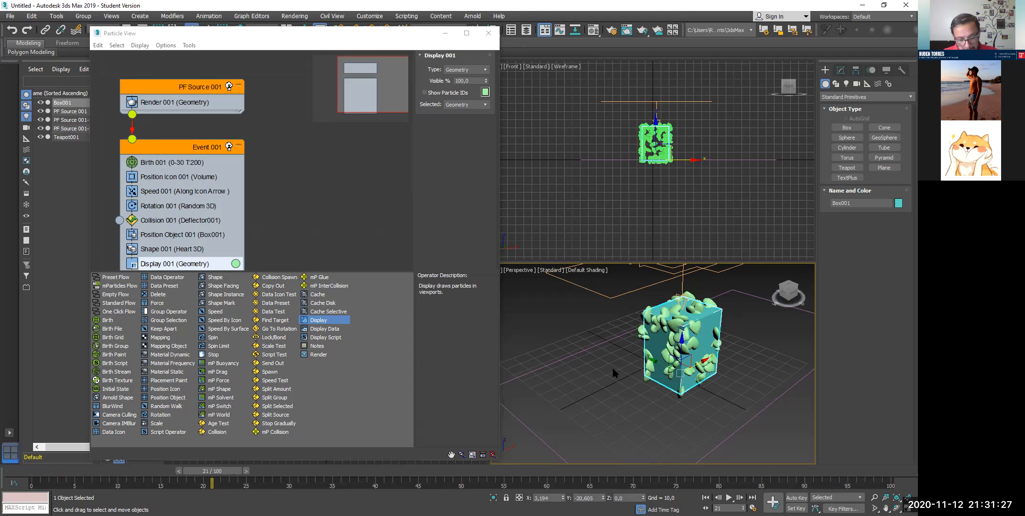
- Set the first material's opacity to 0 in the Material Editor and assign it to the box
{"action": "key", "text": "m"}
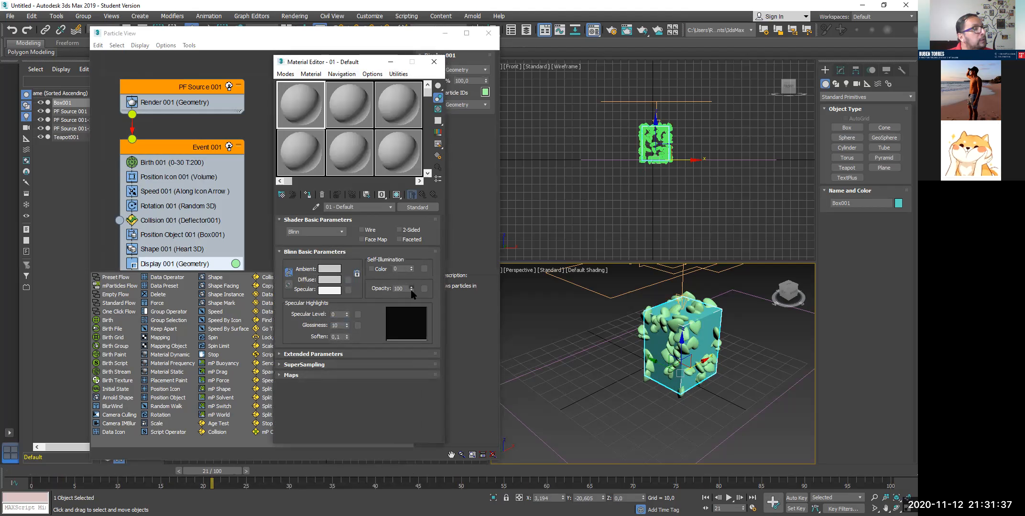
{"action": "left_click_drag", "start_coordinate": [415, 354], "coordinate": [423, 407]}
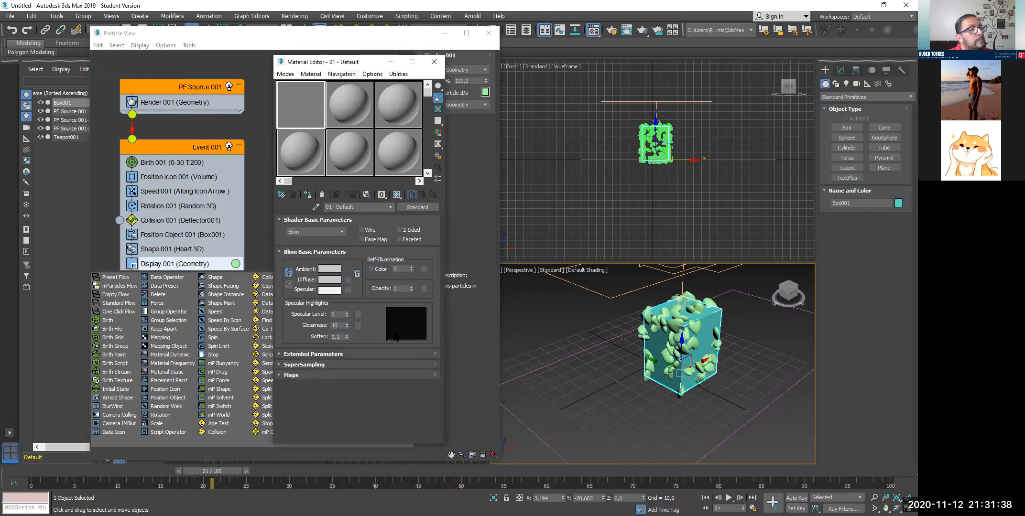
{"action": "left_click", "coordinate": [307, 195]}
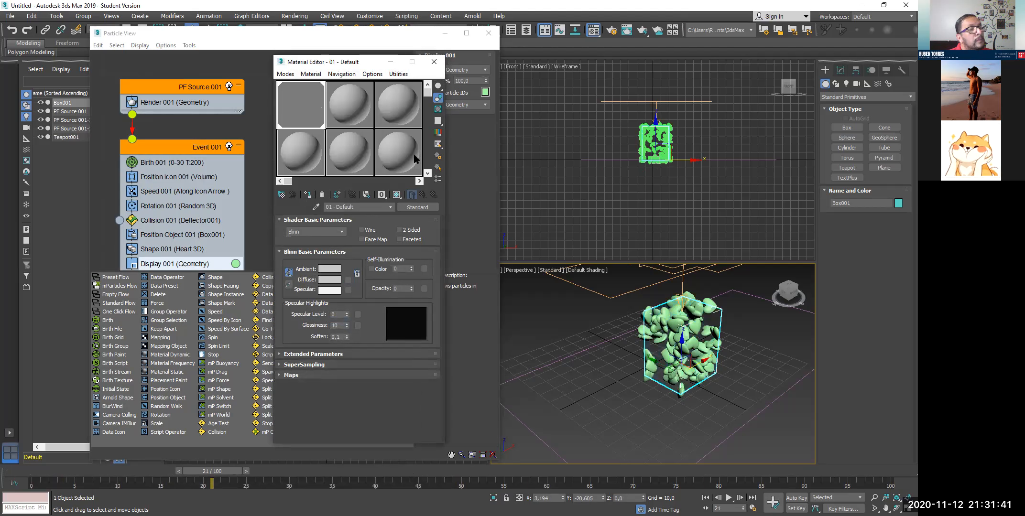
{"action": "left_click", "coordinate": [433, 62]}
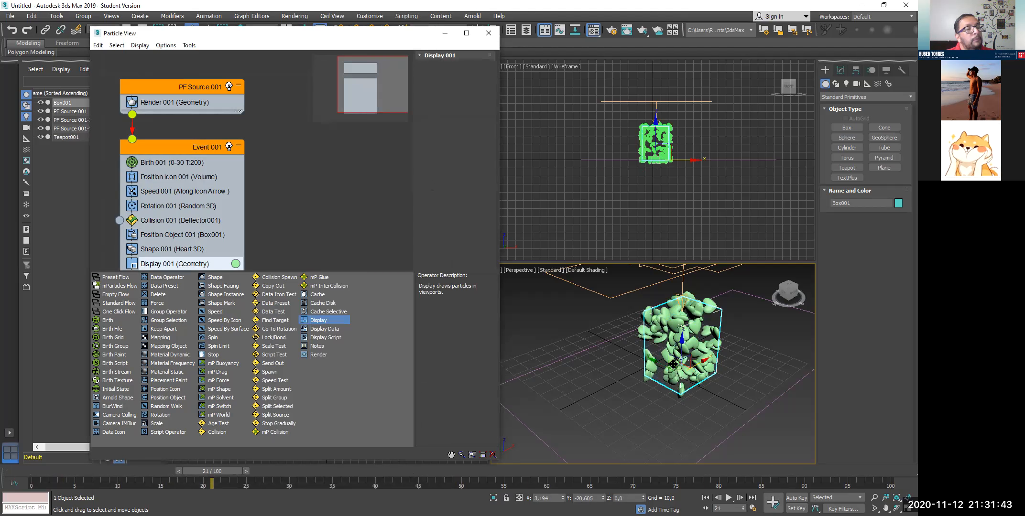
{"action": "left_click", "coordinate": [673, 342]}
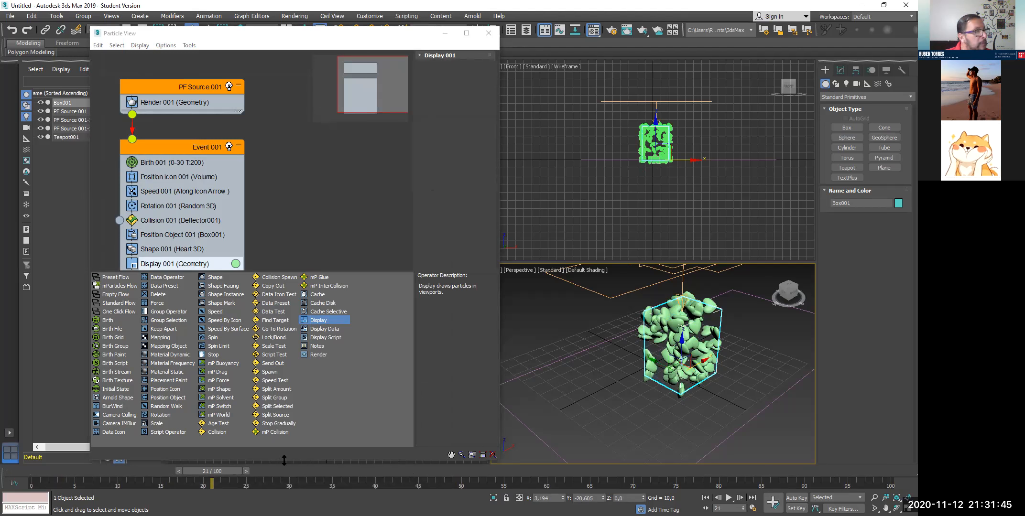
- Scrub the animation, return to frame 0, and review the settings of Shape 001, Position Object 001's location options and Speed 001
{"action": "left_click_drag", "start_coordinate": [212, 471], "coordinate": [332, 473]}
{"action": "key", "text": "Home"}
{"action": "left_click", "coordinate": [170, 255]}
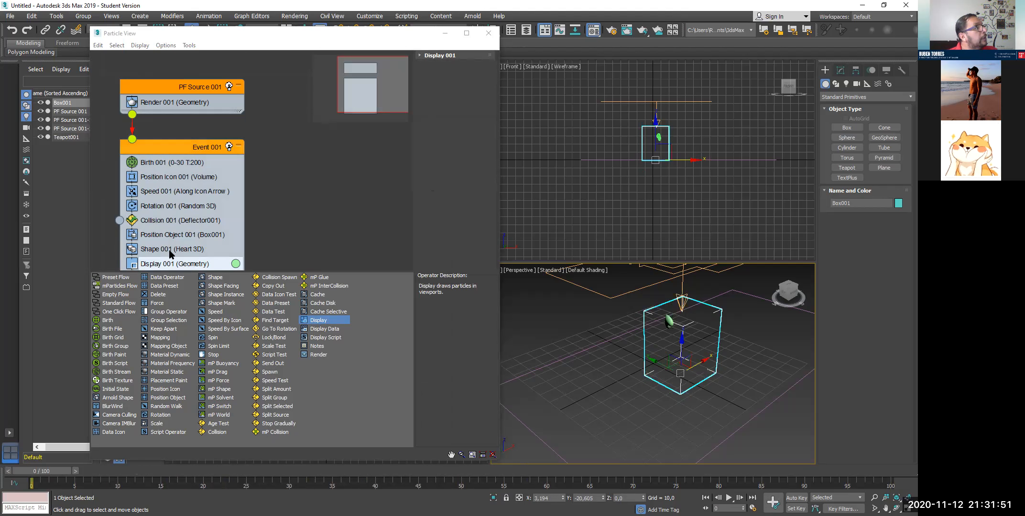
{"action": "left_click", "coordinate": [161, 249]}
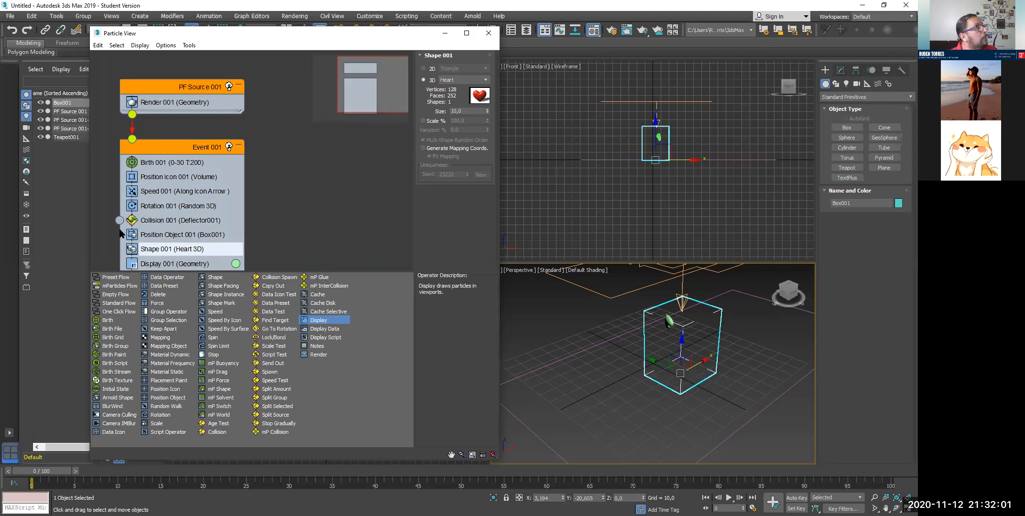
{"action": "left_click", "coordinate": [161, 235]}
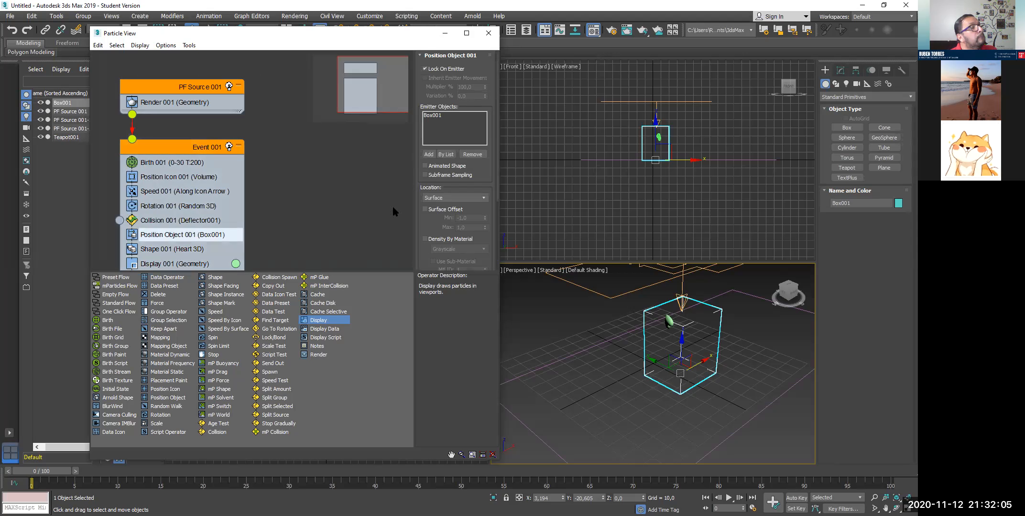
{"action": "left_click", "coordinate": [440, 198]}
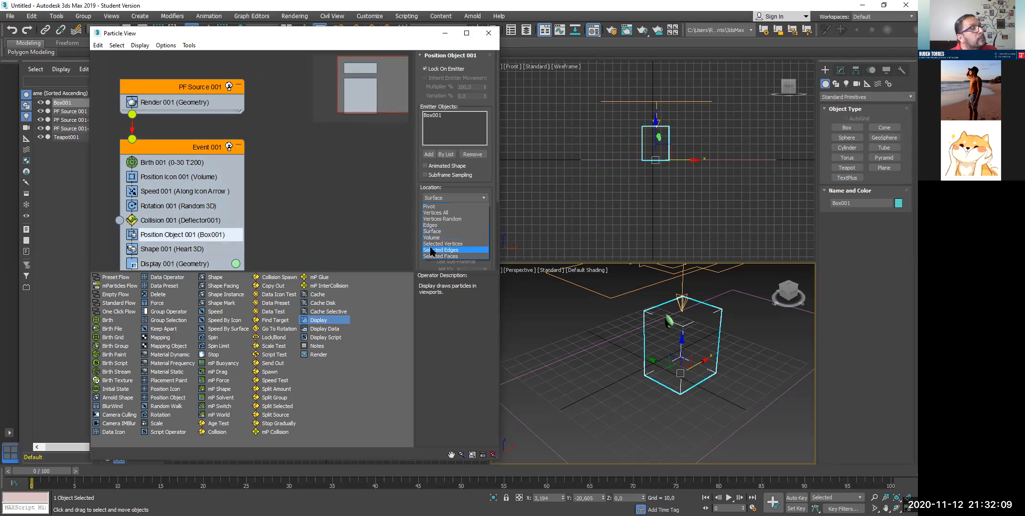
{"action": "left_click", "coordinate": [355, 170]}
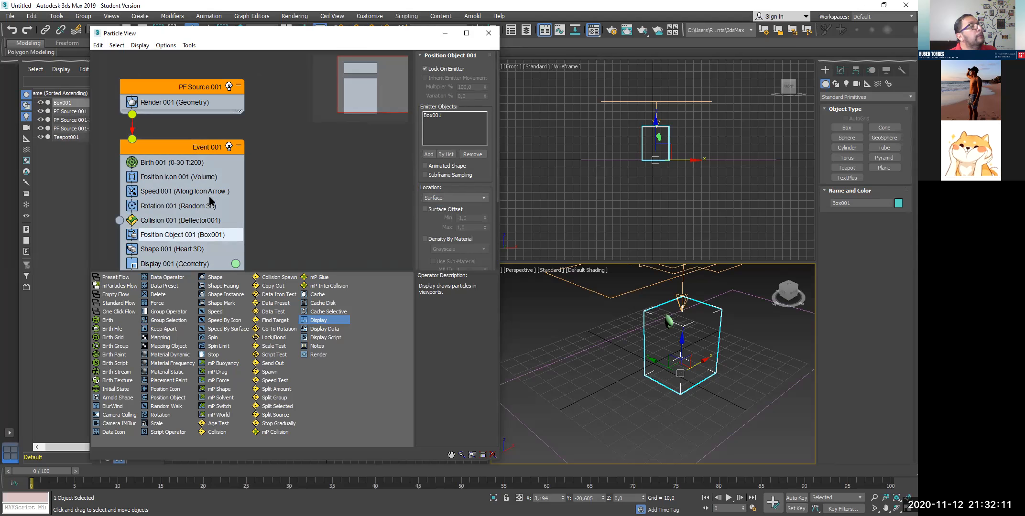
{"action": "left_click", "coordinate": [165, 193]}
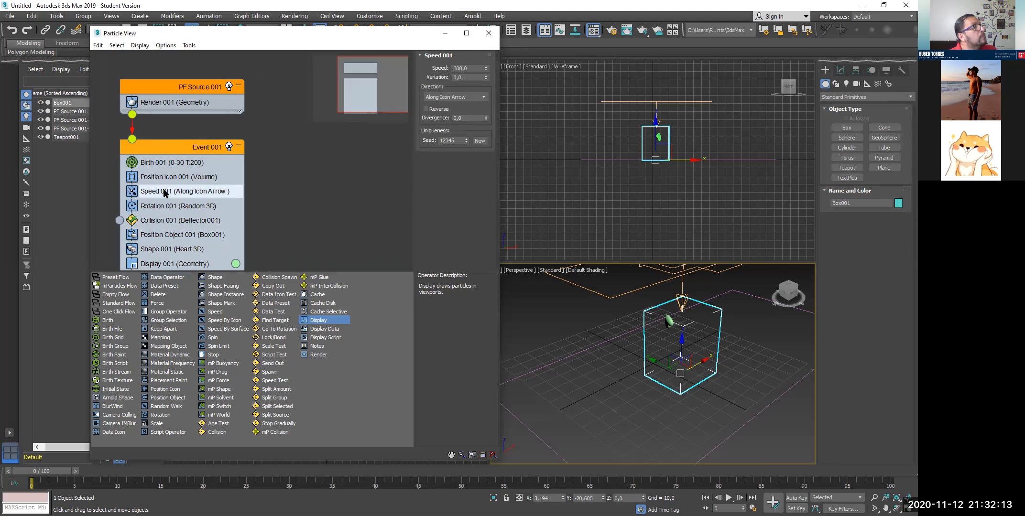
- Set Birth 001's Emit Stop to 60 and its Amount to 500
{"action": "left_click", "coordinate": [177, 164]}
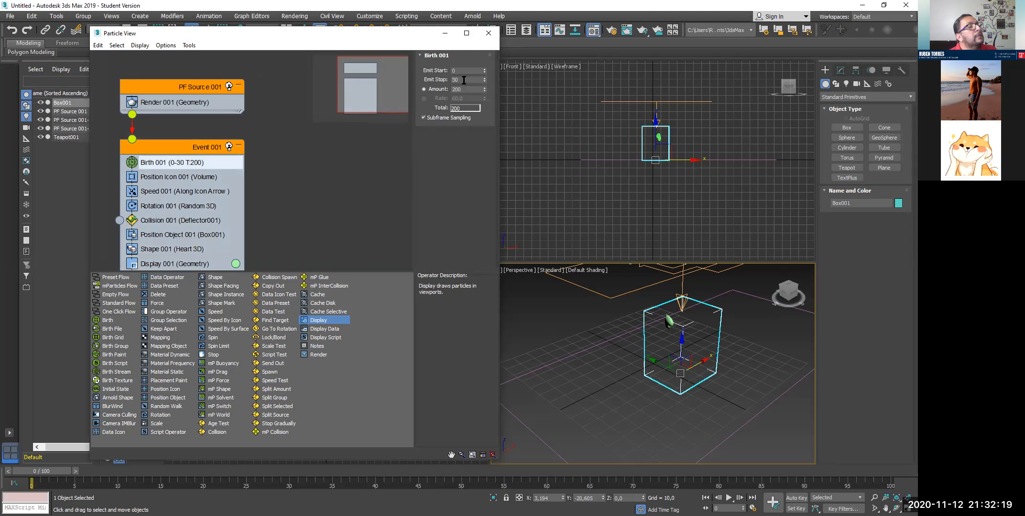
{"action": "left_click", "coordinate": [459, 81]}
{"action": "double_click", "coordinate": [455, 80]}
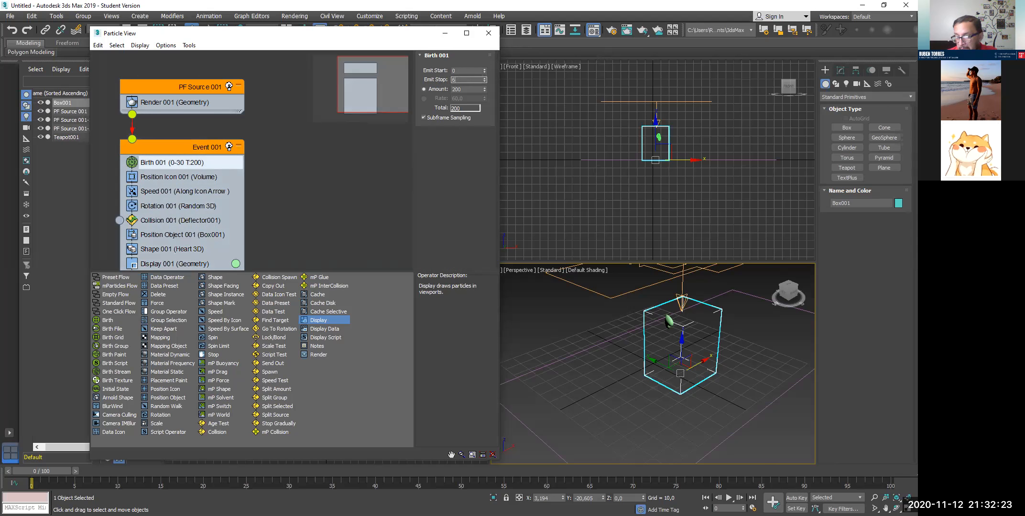
{"action": "type", "text": "60"}
{"action": "key", "text": "Tab"}
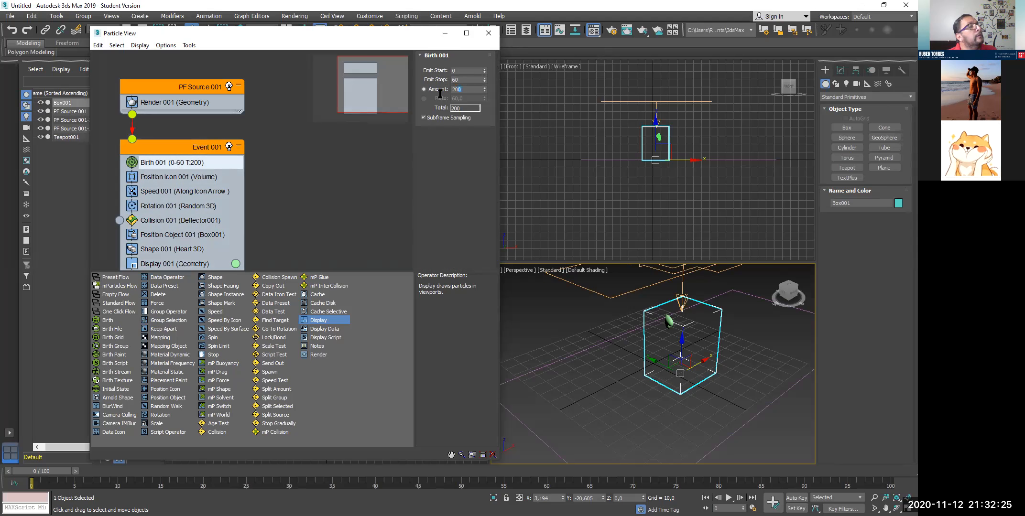
{"action": "type", "text": "5"}
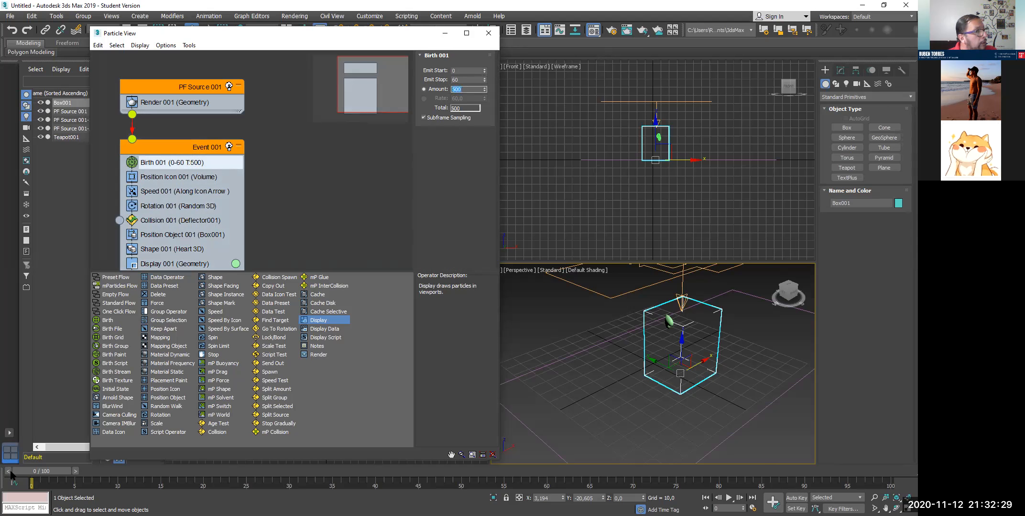
- Scrub through the timeline to preview the heart emission and stop at frame 81
{"action": "left_click_drag", "start_coordinate": [22, 473], "coordinate": [842, 471]}
{"action": "left_click_drag", "start_coordinate": [699, 459], "coordinate": [550, 463]}
{"action": "left_click_drag", "start_coordinate": [687, 473], "coordinate": [704, 499]}
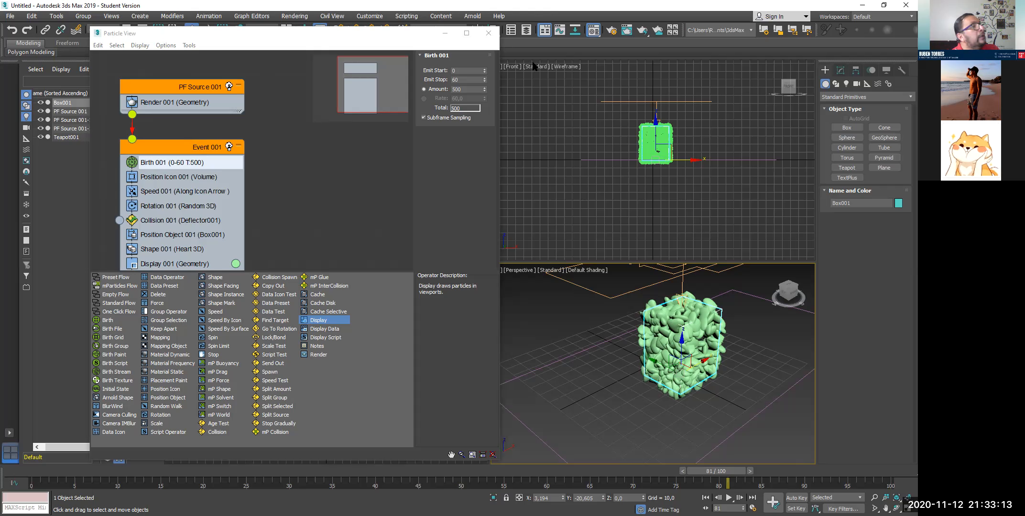
- Set Birth 001's Emit Stop to 0 and return the animation to frame 0
{"action": "double_click", "coordinate": [470, 82]}
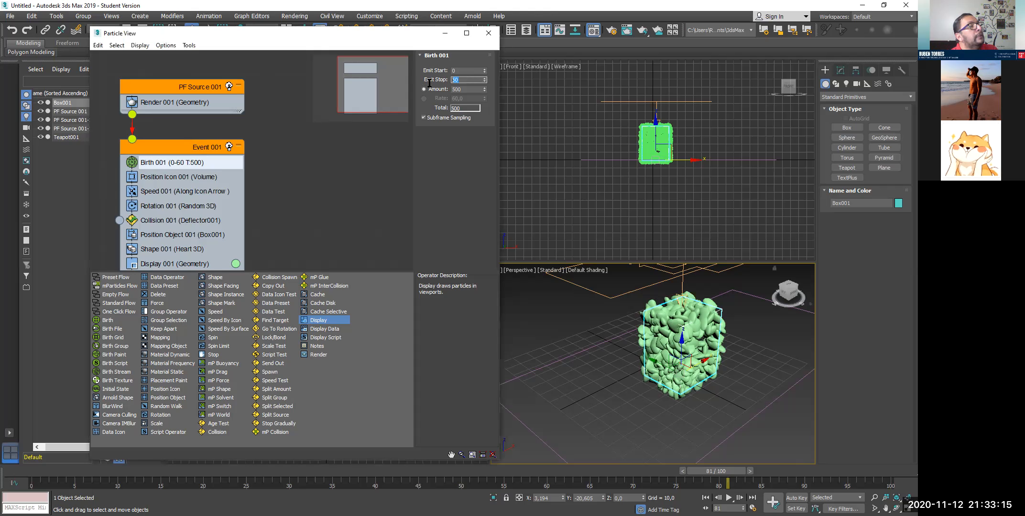
{"action": "type", "text": "0"}
{"action": "key", "text": "Return"}
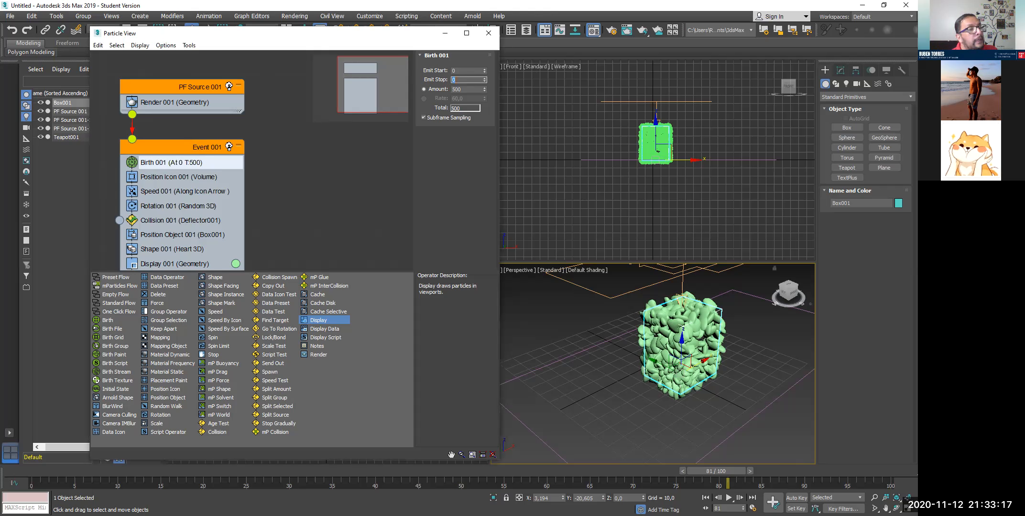
{"action": "left_click_drag", "start_coordinate": [700, 471], "coordinate": [22, 471]}
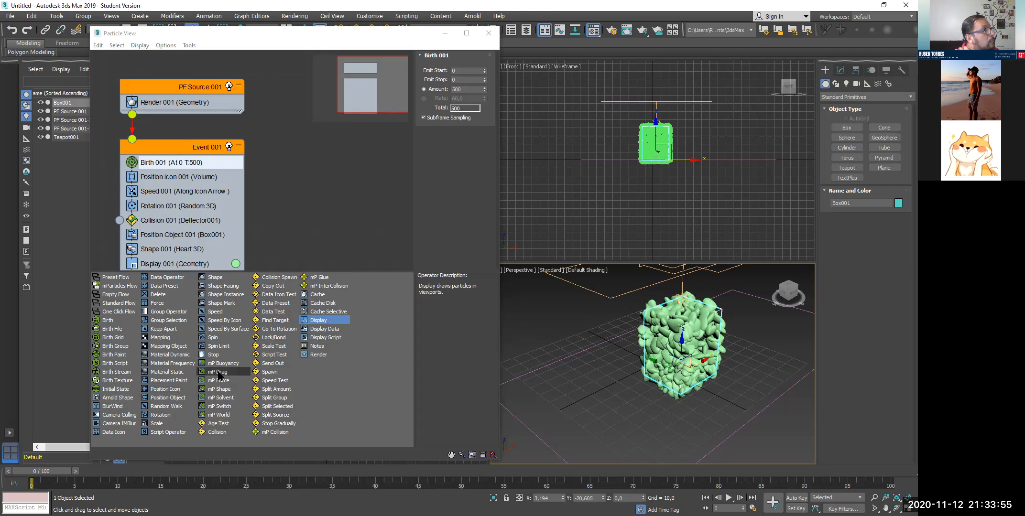
- Add a Force operator to Event 001 between Shape 001 and Display 001, and open its parameters
{"action": "left_click", "coordinate": [157, 304]}
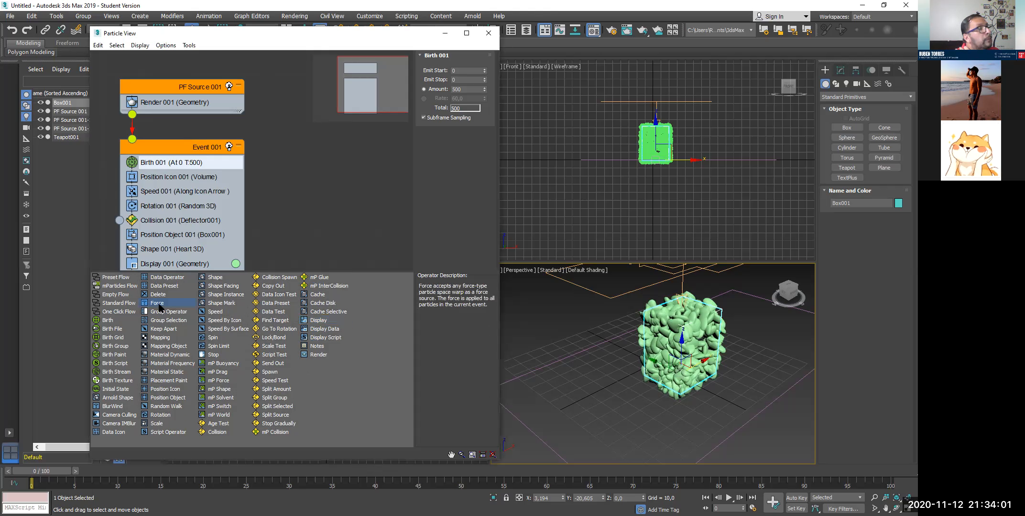
{"action": "left_click_drag", "start_coordinate": [159, 305], "coordinate": [171, 264]}
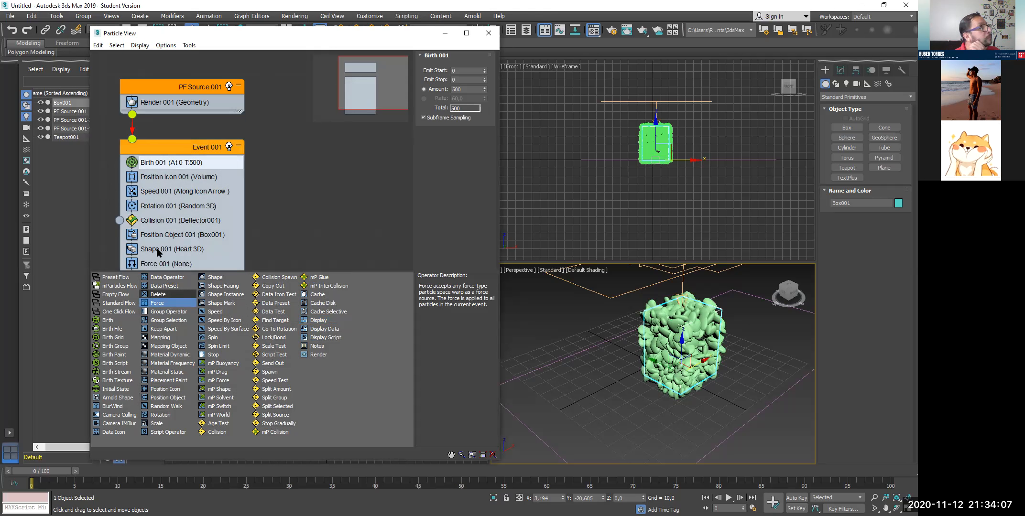
{"action": "left_click", "coordinate": [159, 265]}
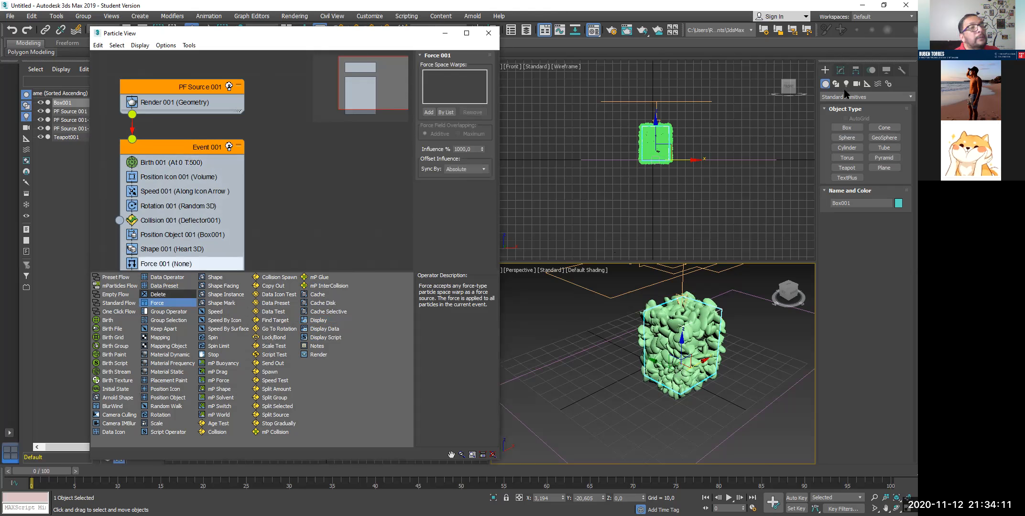
- Create a Gravity space warp beside the box in the Front view and rotate it so its arrow faces downward
{"action": "left_click", "coordinate": [878, 85]}
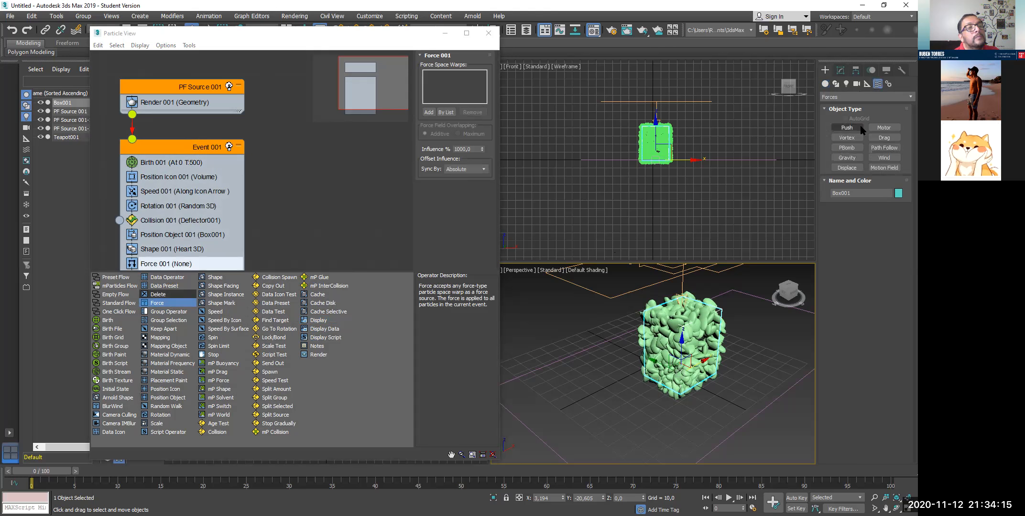
{"action": "left_click", "coordinate": [846, 158]}
{"action": "left_click_drag", "start_coordinate": [573, 144], "coordinate": [574, 145]}
{"action": "left_click", "coordinate": [272, 58]}
{"action": "left_click_drag", "start_coordinate": [252, 38], "coordinate": [220, 48]}
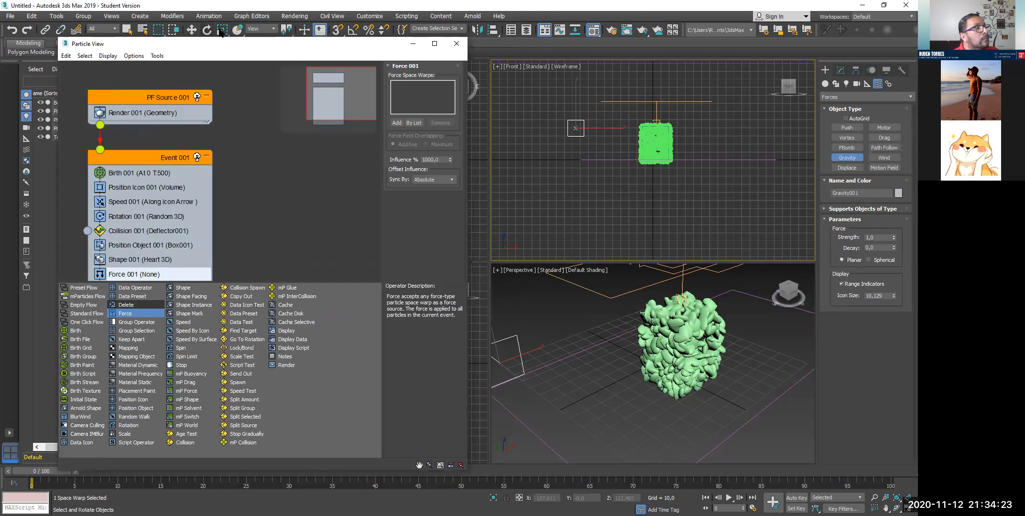
{"action": "left_click", "coordinate": [207, 30]}
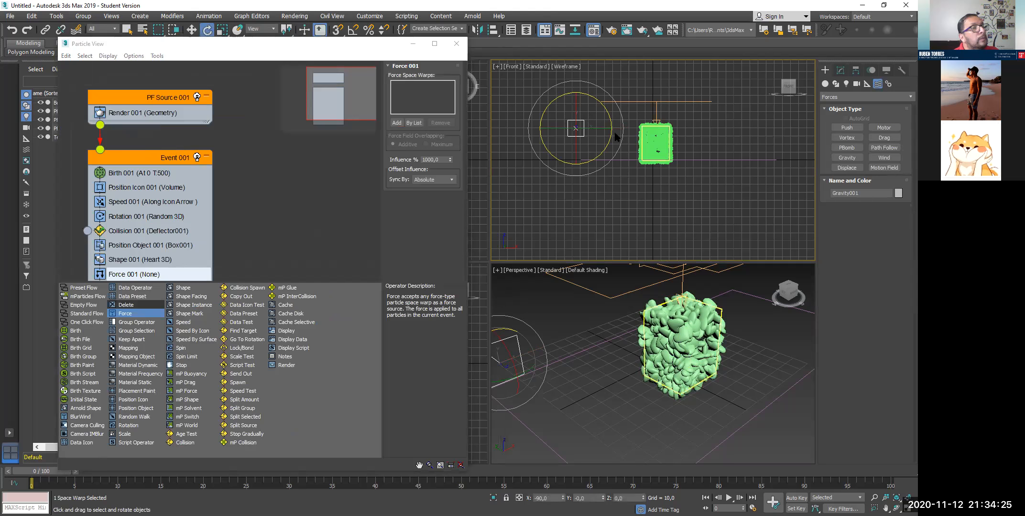
{"action": "left_click_drag", "start_coordinate": [576, 97], "coordinate": [574, 20]}
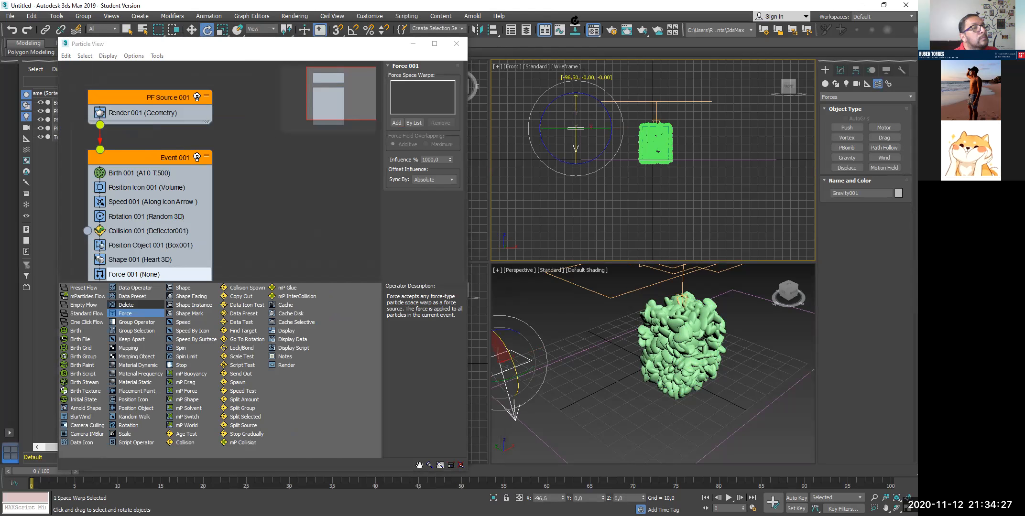
- Assign Gravity001 as Force 001's space warp and scrub the animation to frame 12
{"action": "left_click", "coordinate": [396, 123]}
{"action": "left_click", "coordinate": [576, 129]}
{"action": "key", "text": "w"}
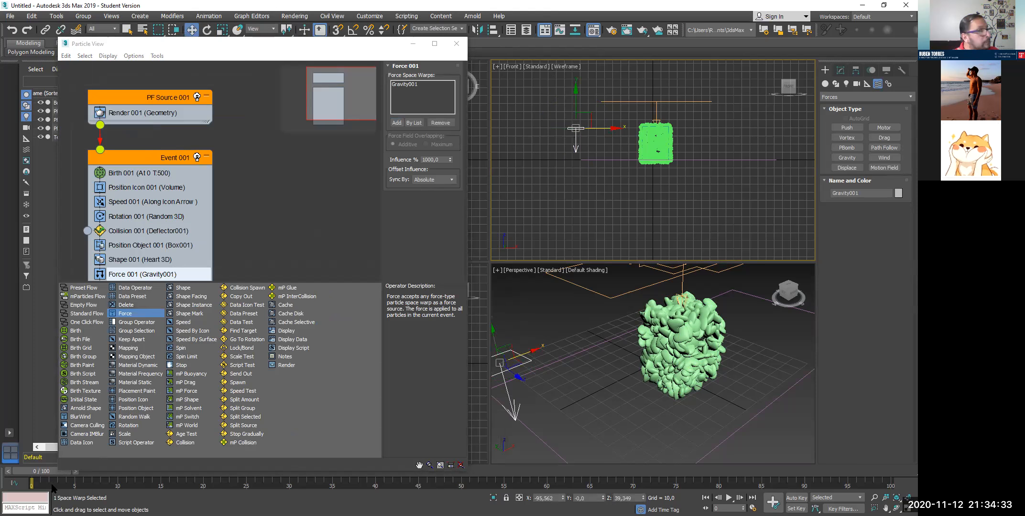
{"action": "left_click_drag", "start_coordinate": [25, 471], "coordinate": [138, 411]}
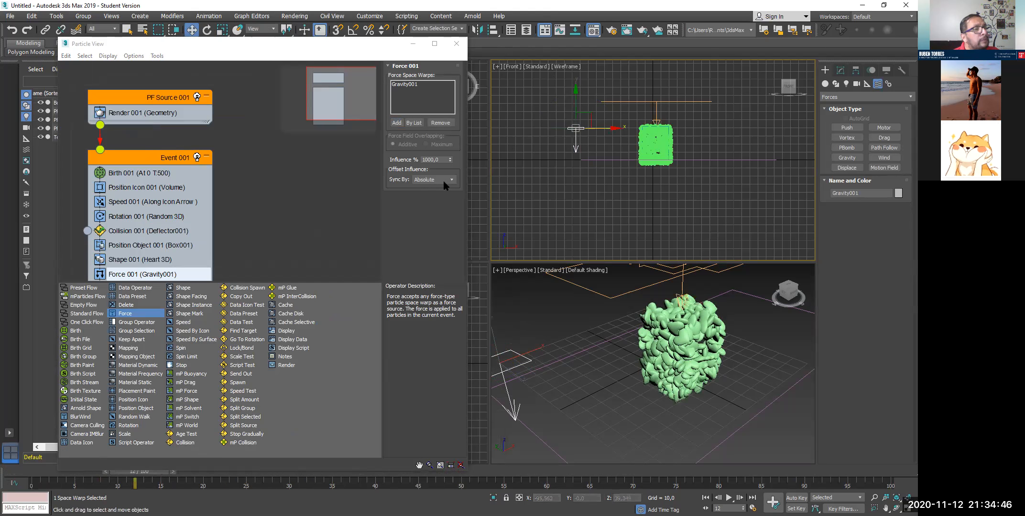
- Move Deflector001 down to about Z -74 in the Front view and return the animation to frame 0
{"action": "left_click", "coordinate": [599, 160]}
{"action": "left_click_drag", "start_coordinate": [677, 132], "coordinate": [677, 192]}
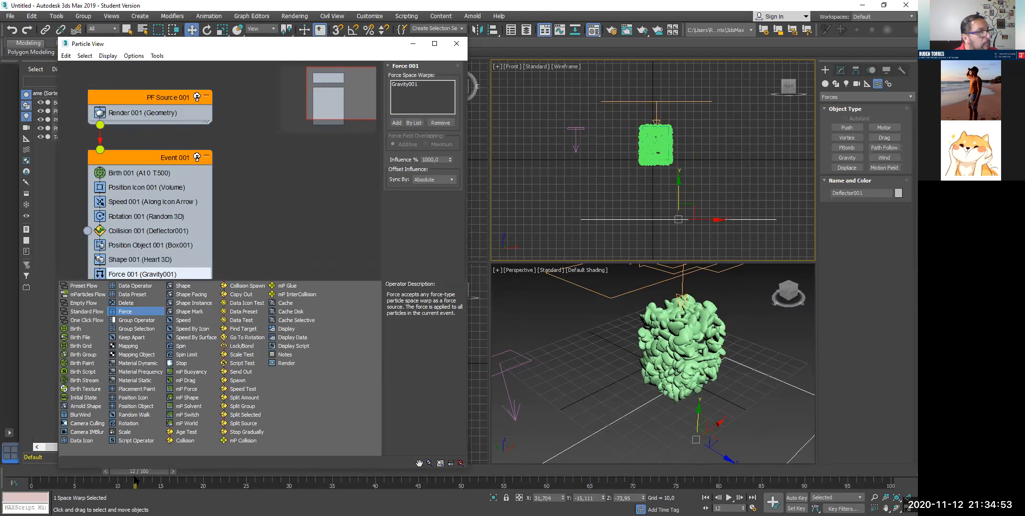
{"action": "left_click_drag", "start_coordinate": [135, 477], "coordinate": [29, 482]}
{"action": "key", "text": "w"}
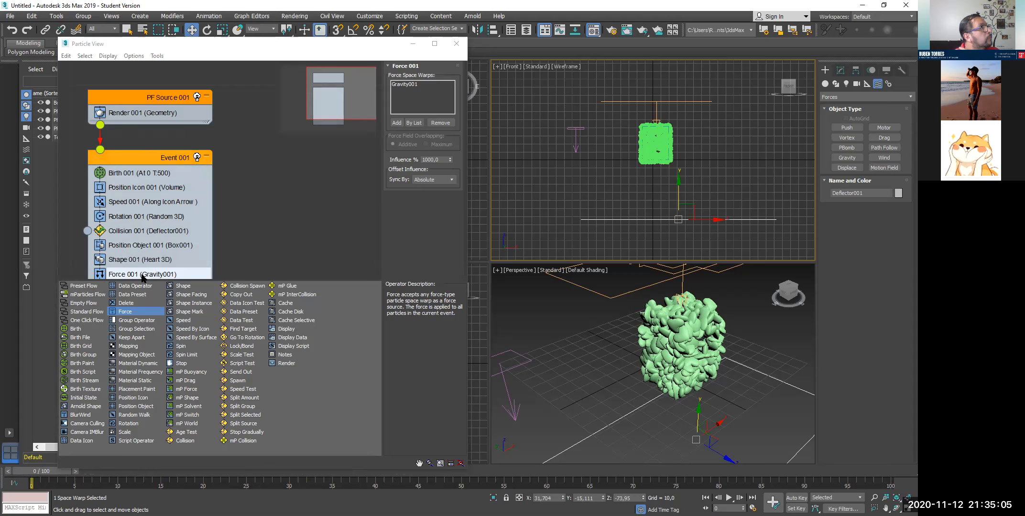
- Enlarge the event display area to show all of Event 001 and delete its Collision 001 test
{"action": "scroll", "coordinate": [144, 277], "scroll_direction": "down", "scroll_amount": 2}
{"action": "scroll", "coordinate": [144, 277], "scroll_direction": "up", "scroll_amount": 2}
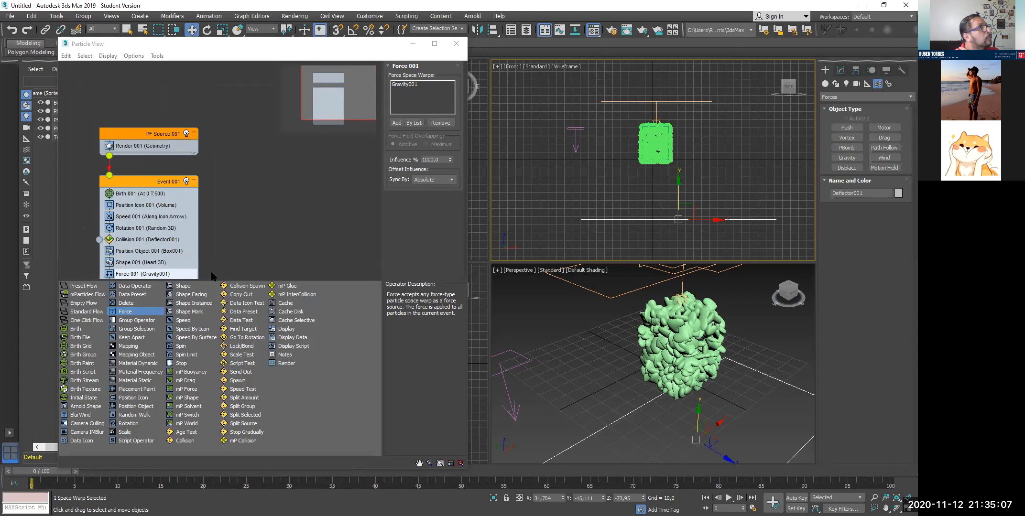
{"action": "left_click_drag", "start_coordinate": [226, 281], "coordinate": [222, 319]}
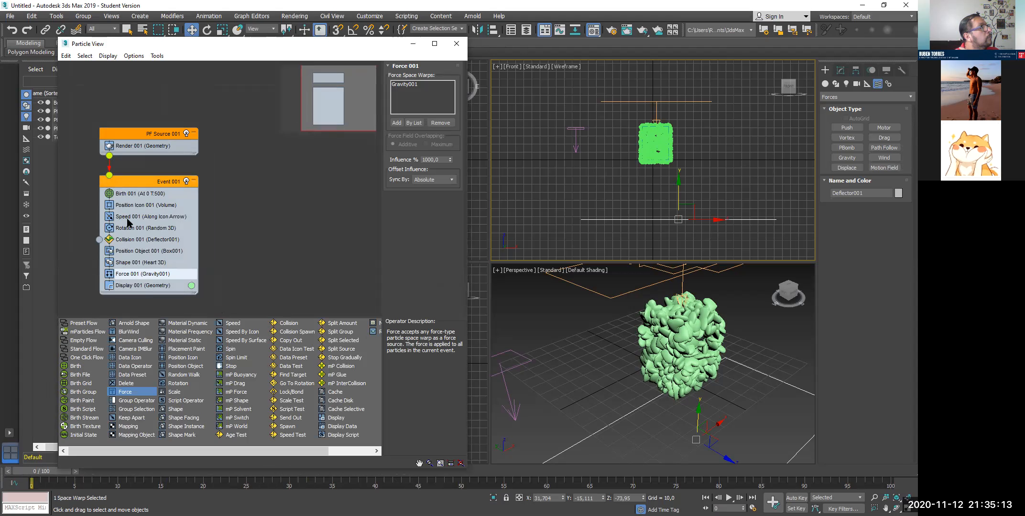
{"action": "left_click", "coordinate": [143, 241]}
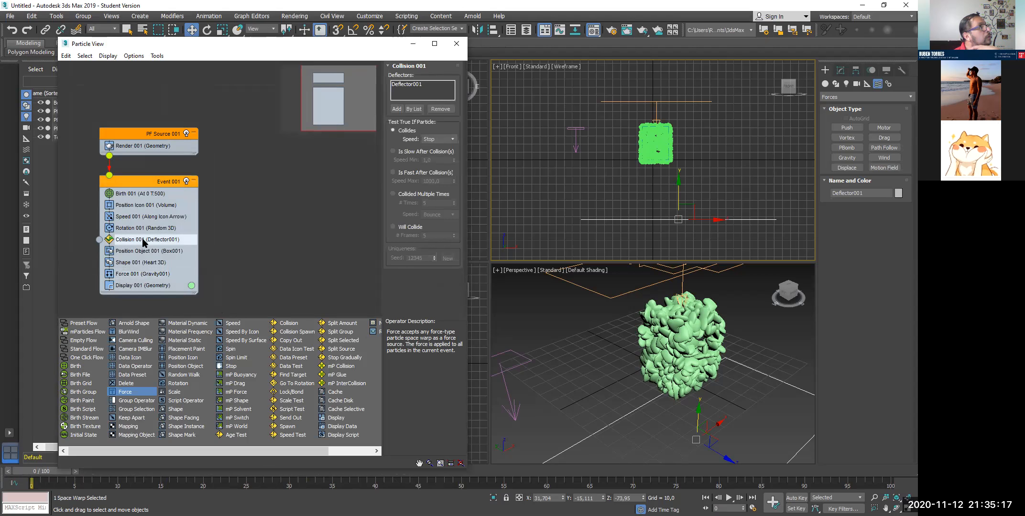
{"action": "right_click", "coordinate": [143, 242]}
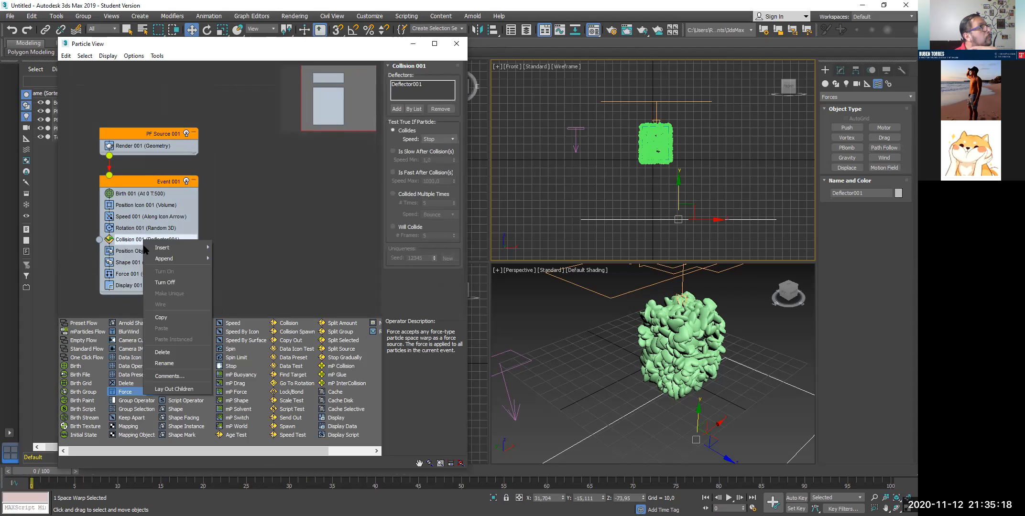
{"action": "left_click", "coordinate": [173, 355]}
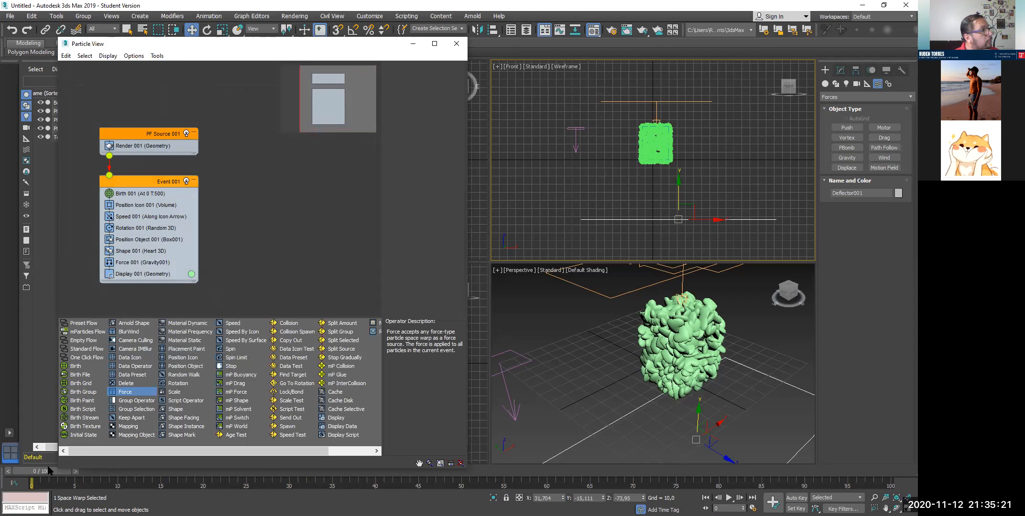
- Scrub through the timeline to preview the particles under gravity and stop at frame 37
{"action": "left_click_drag", "start_coordinate": [32, 477], "coordinate": [277, 471]}
{"action": "left_click_drag", "start_coordinate": [2, 444], "coordinate": [86, 471]}
{"action": "left_click_drag", "start_coordinate": [270, 445], "coordinate": [327, 441]}
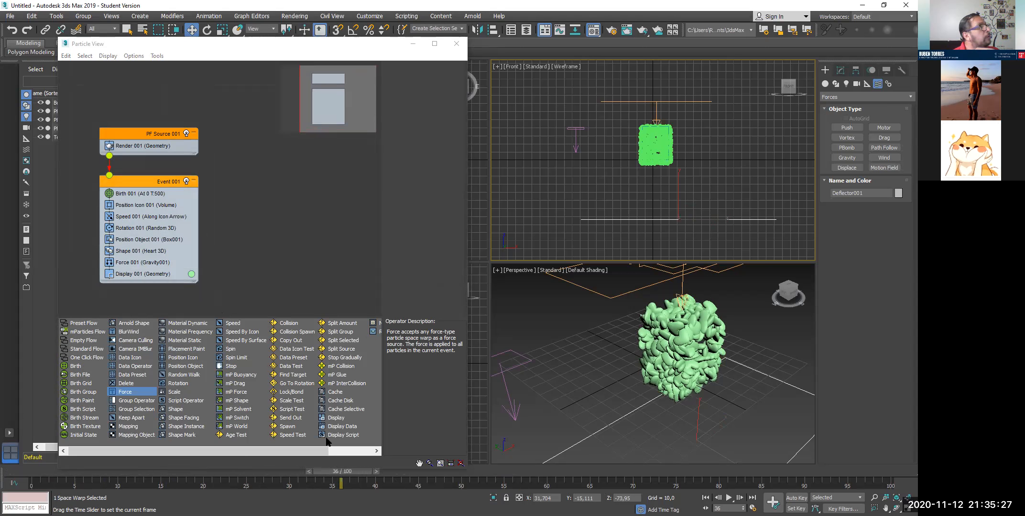
{"action": "key", "text": "period"}
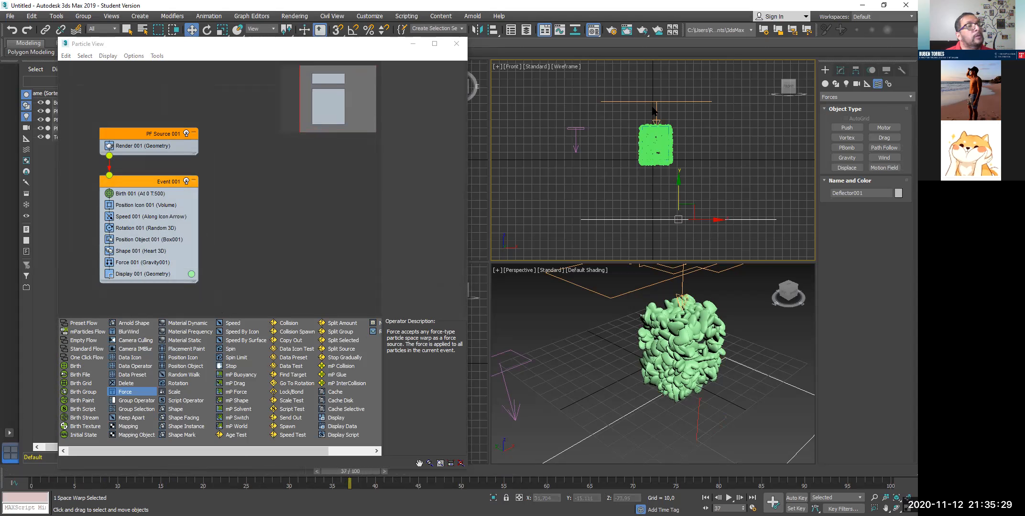
- Raise the PF Source 001 icon to about Z 114 and Box001 to about Z 52
{"action": "left_click", "coordinate": [658, 105]}
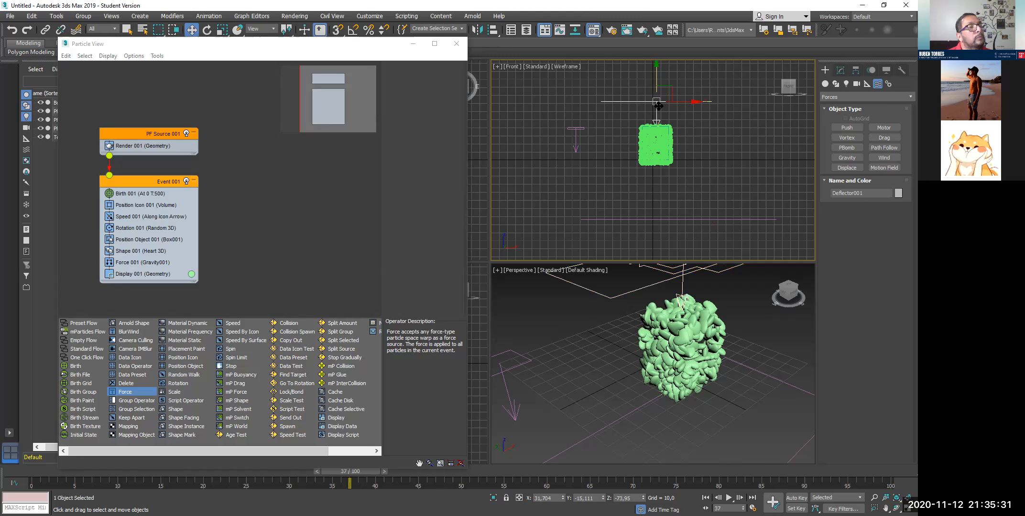
{"action": "left_click_drag", "start_coordinate": [657, 83], "coordinate": [657, 50]}
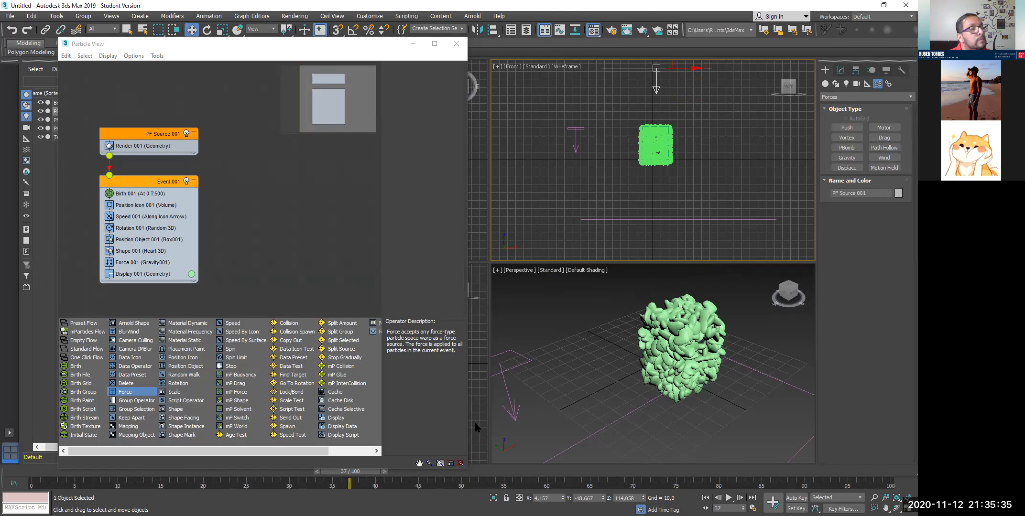
{"action": "left_click", "coordinate": [156, 47]}
{"action": "left_click_drag", "start_coordinate": [157, 47], "coordinate": [229, 47]}
{"action": "left_click", "coordinate": [62, 103]}
{"action": "left_click", "coordinate": [62, 102]}
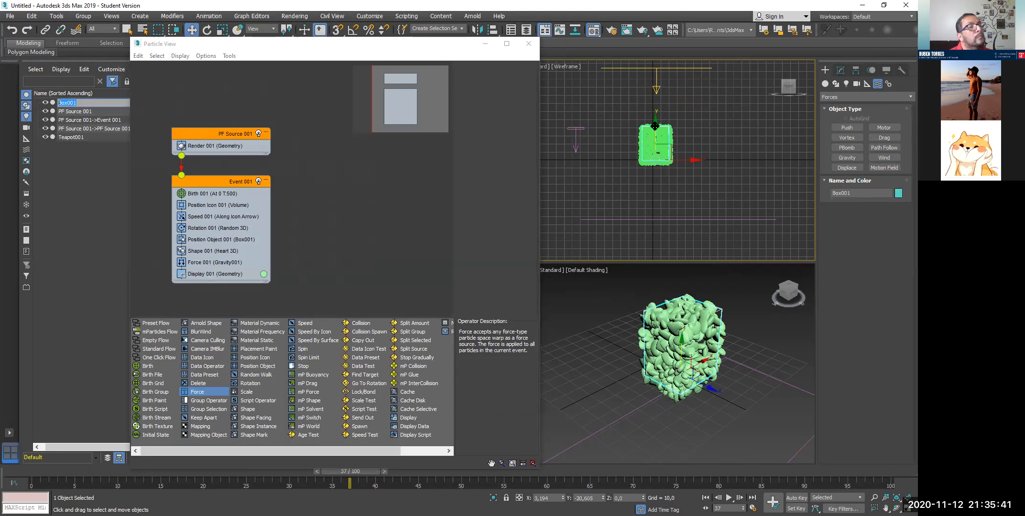
{"action": "left_click_drag", "start_coordinate": [654, 126], "coordinate": [656, 90]}
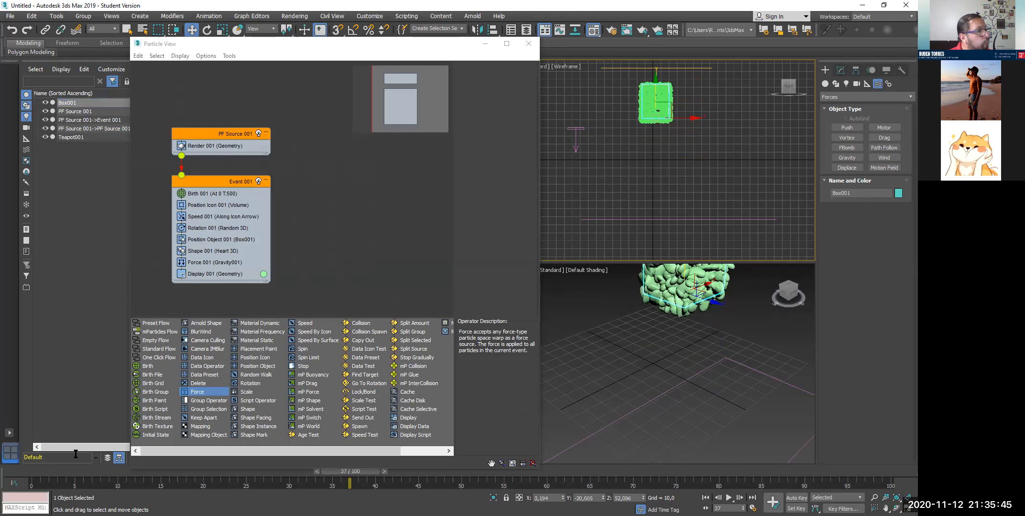
- Scrub the animation back to frame 8, then examine Position Object 001's settings and the heart-covered box up close
{"action": "left_click_drag", "start_coordinate": [77, 447], "coordinate": [82, 447]}
{"action": "left_click", "coordinate": [324, 470]}
{"action": "left_click_drag", "start_coordinate": [328, 476], "coordinate": [100, 473]}
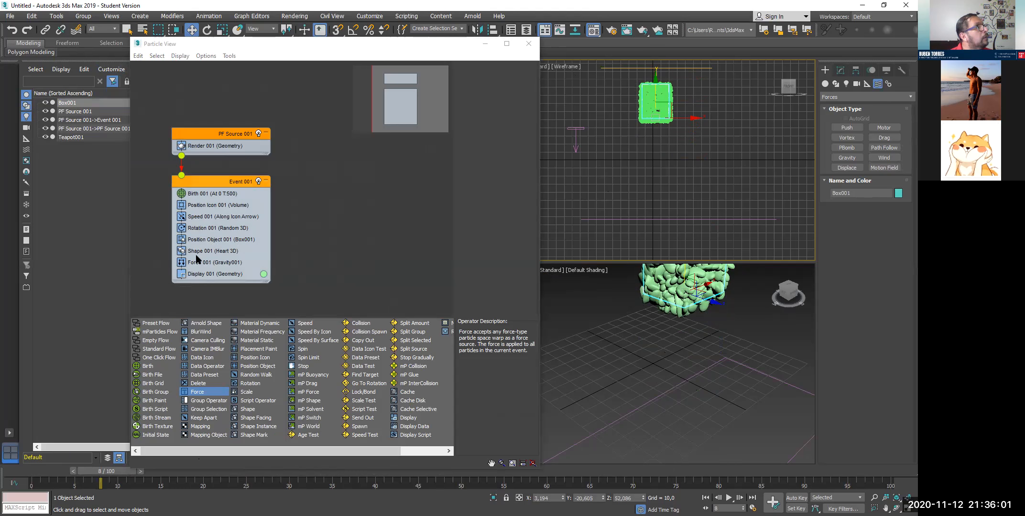
{"action": "left_click", "coordinate": [200, 242]}
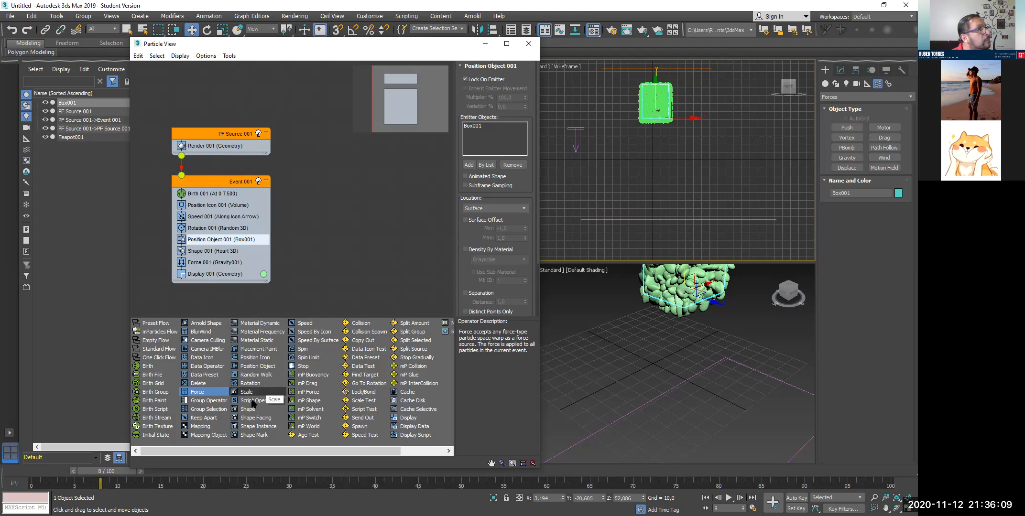
{"action": "middle_click_drag", "start_coordinate": [674, 334], "coordinate": [627, 367]}
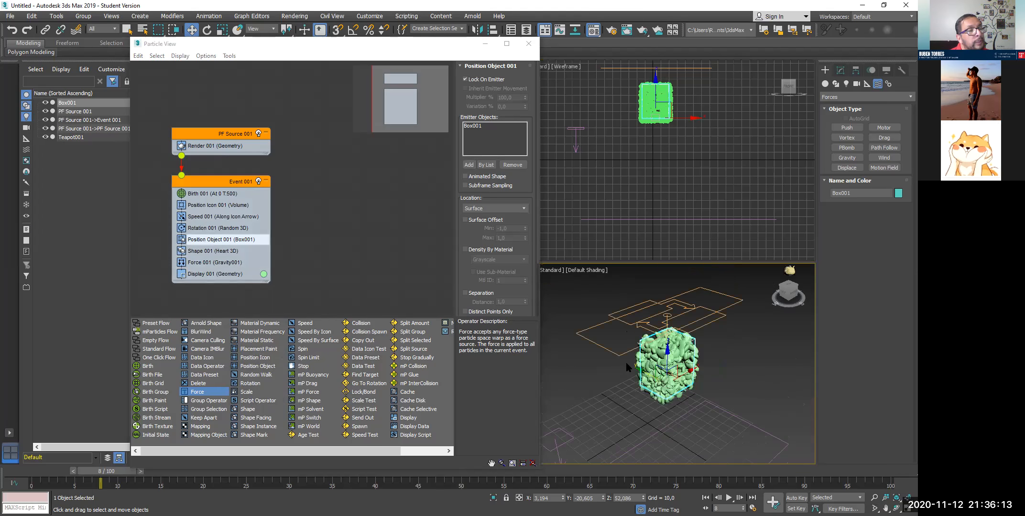
{"action": "scroll", "coordinate": [627, 367], "scroll_direction": "up", "scroll_amount": 5}
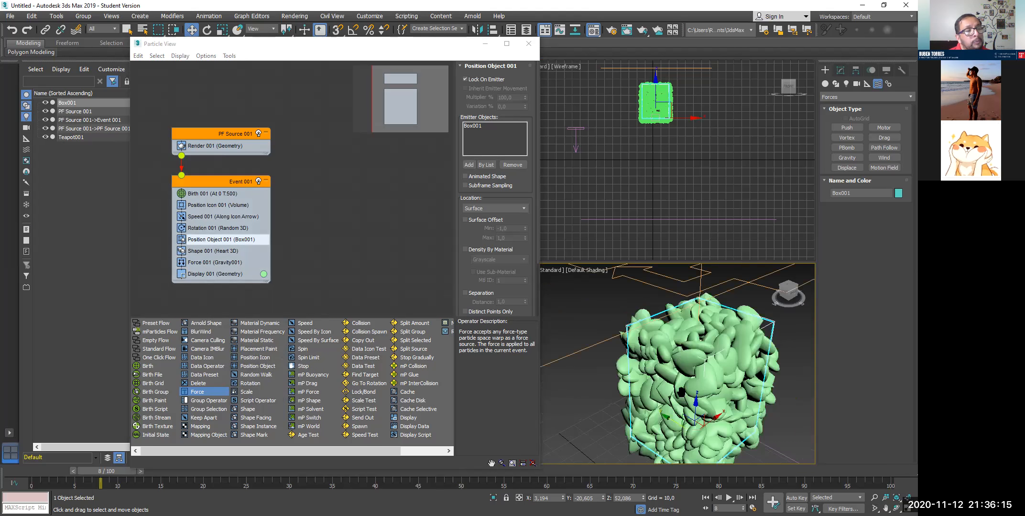
{"action": "middle_click_drag", "start_coordinate": [680, 391], "coordinate": [650, 367]}
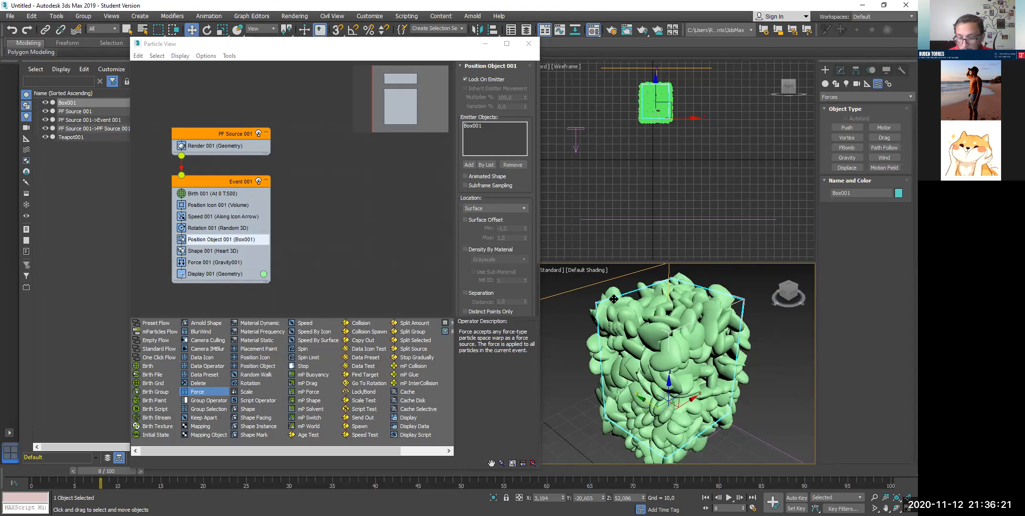
- Delete Box001 and place a Text spline near the centre of the Front view
{"action": "key", "text": "Delete"}
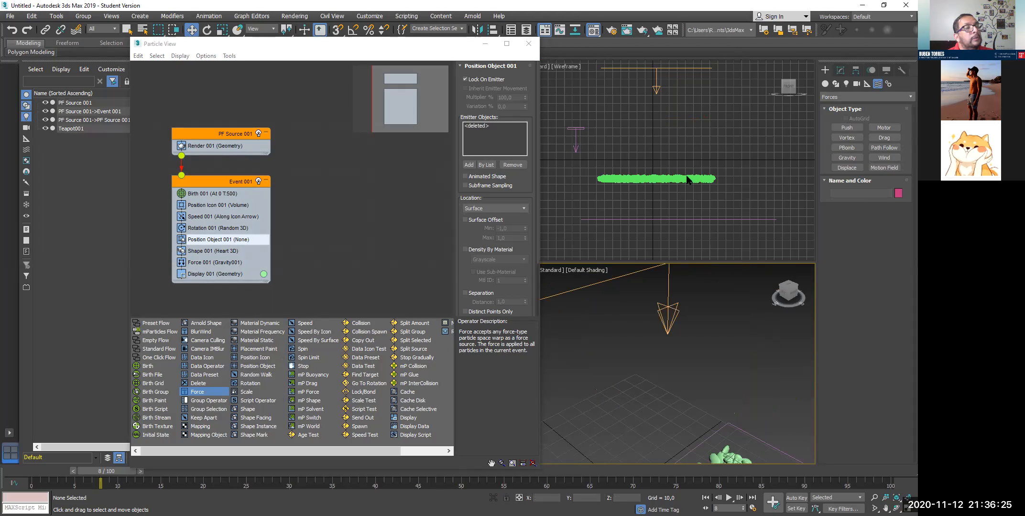
{"action": "left_click", "coordinate": [834, 85]}
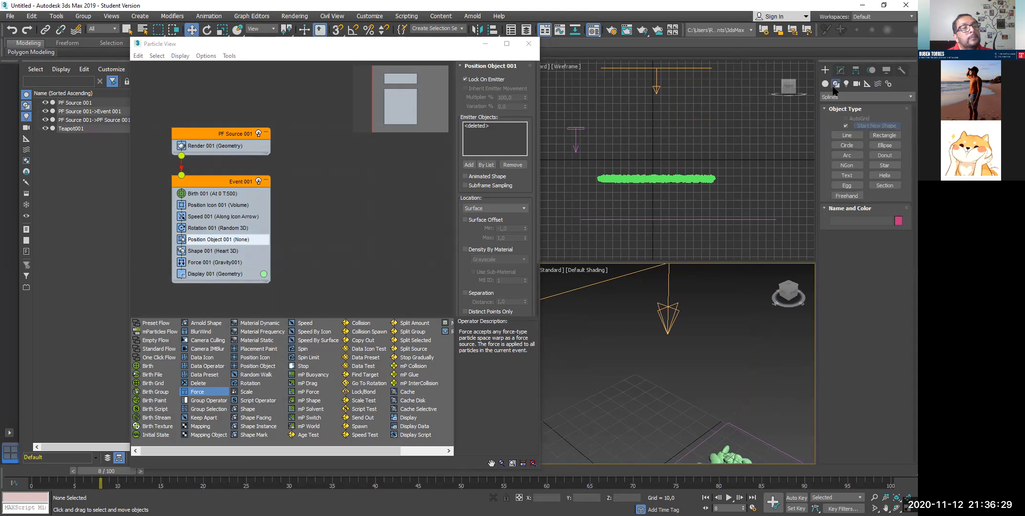
{"action": "left_click", "coordinate": [846, 176]}
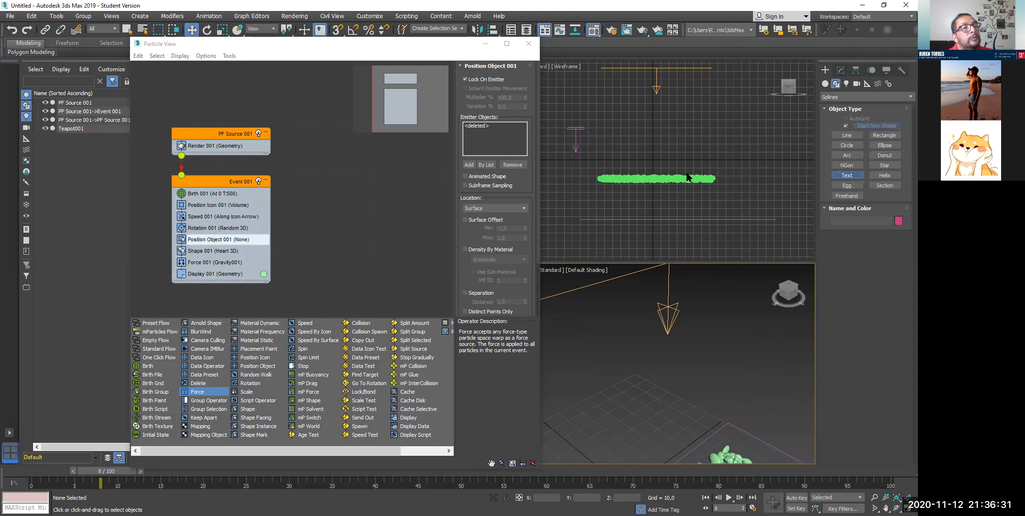
{"action": "left_click", "coordinate": [651, 145]}
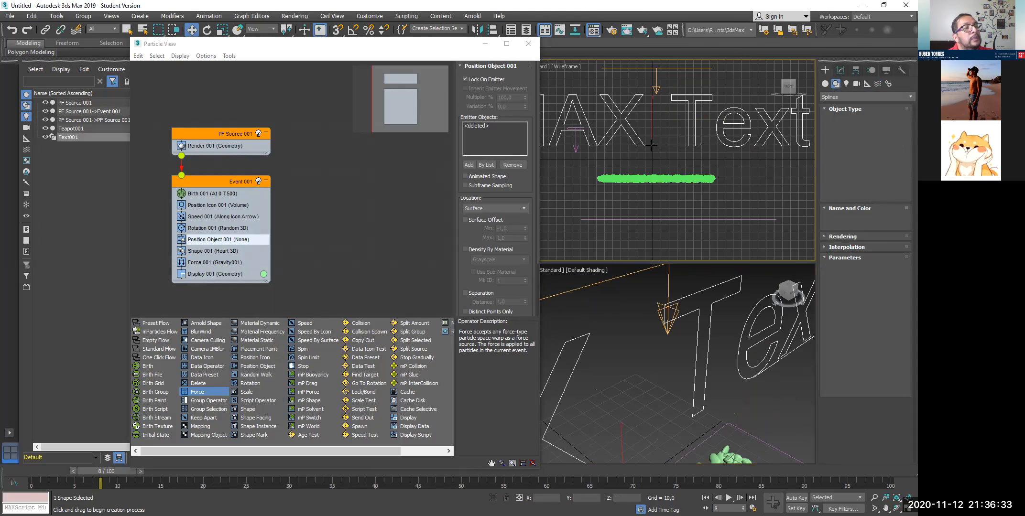
- Change the content of Text001 to HOLA
{"action": "left_click", "coordinate": [839, 70]}
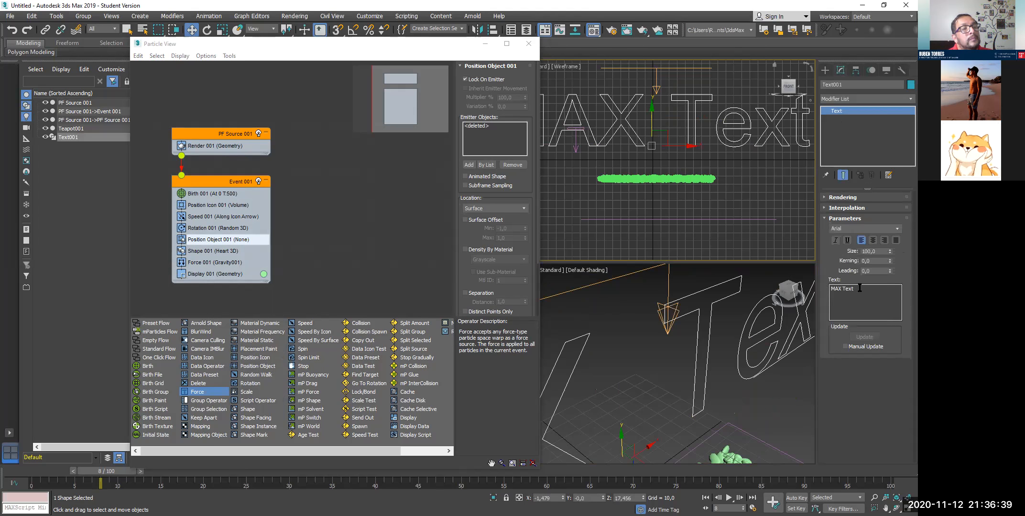
{"action": "left_click_drag", "start_coordinate": [853, 289], "coordinate": [800, 287]}
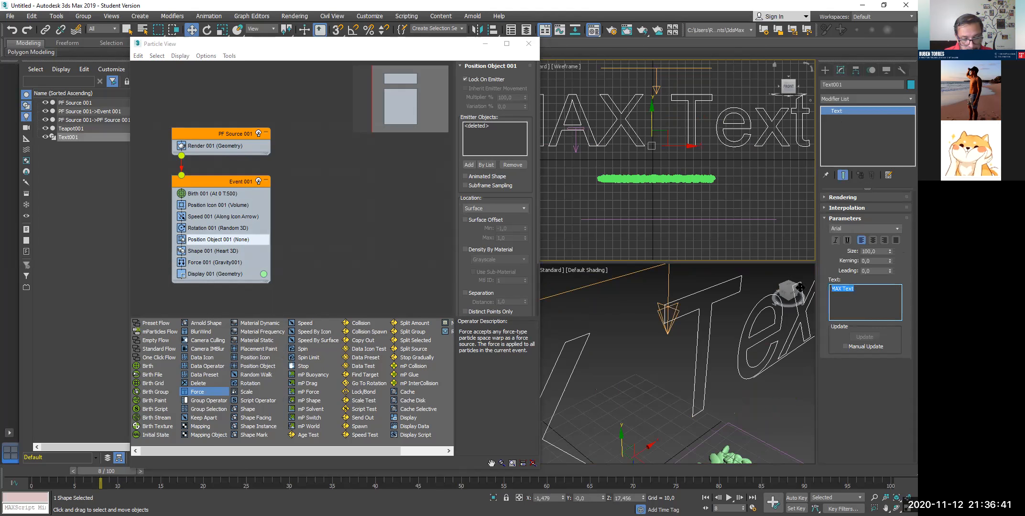
{"action": "type", "text": "HOLA"}
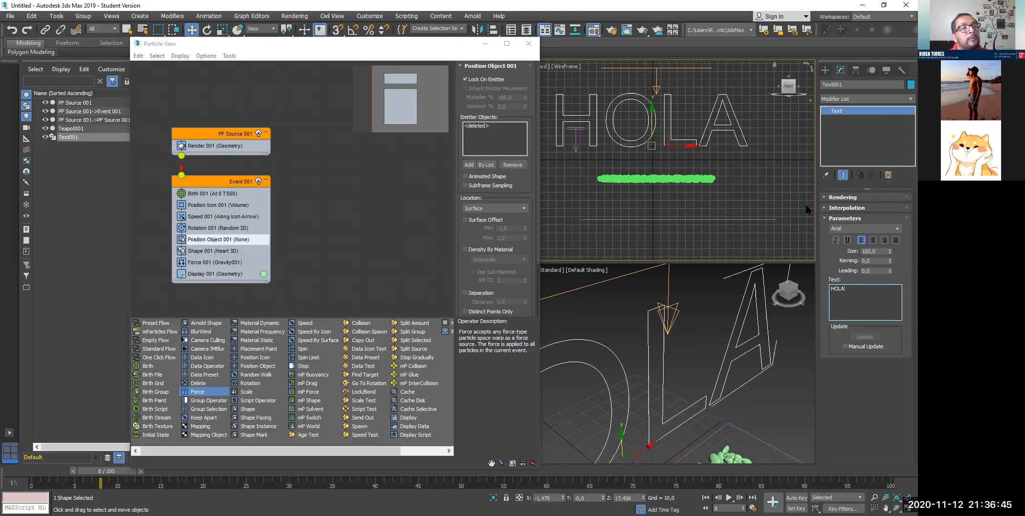
{"action": "left_click", "coordinate": [825, 71]}
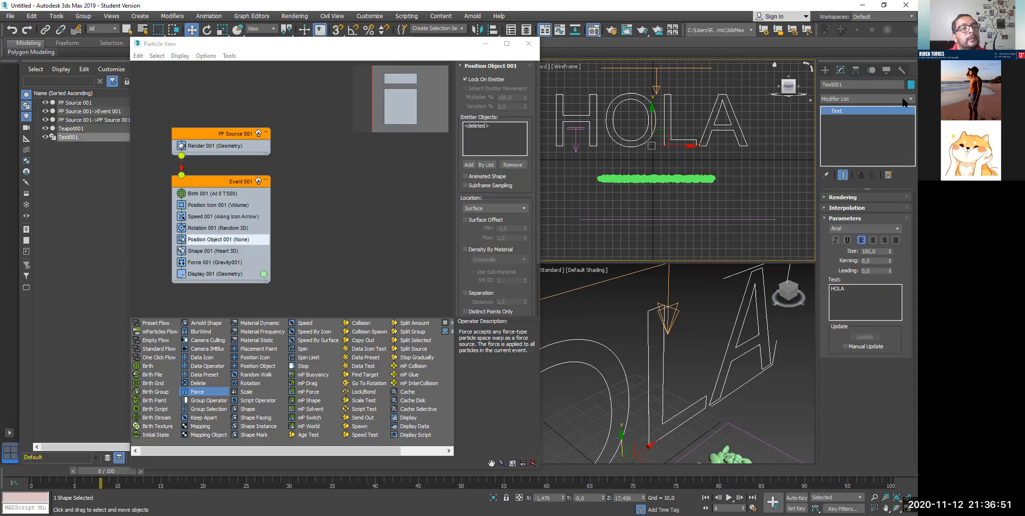
- Add an Edit Poly modifier on top of the Text001 spline
{"action": "left_click", "coordinate": [904, 99]}
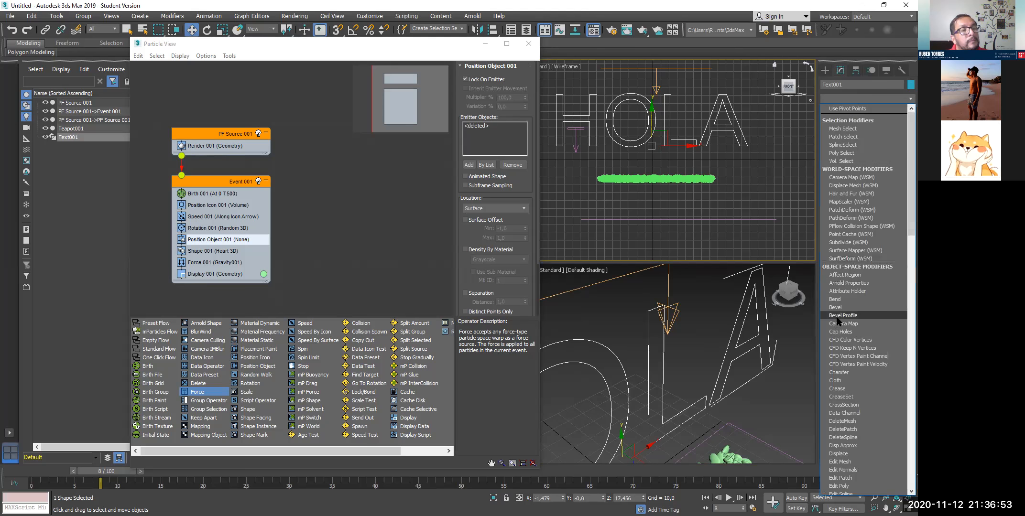
{"action": "scroll", "coordinate": [840, 330], "scroll_direction": "down", "scroll_amount": 2}
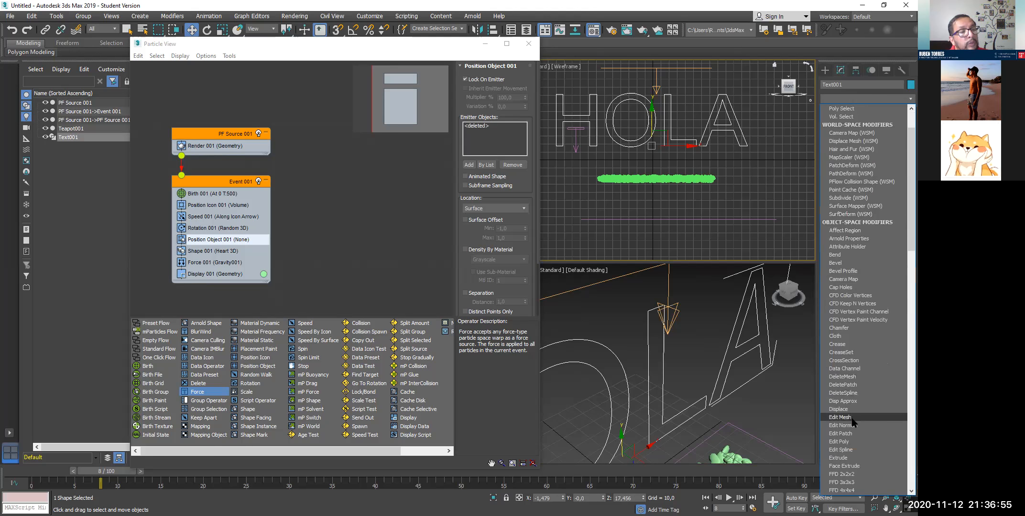
{"action": "key", "text": "Escape"}
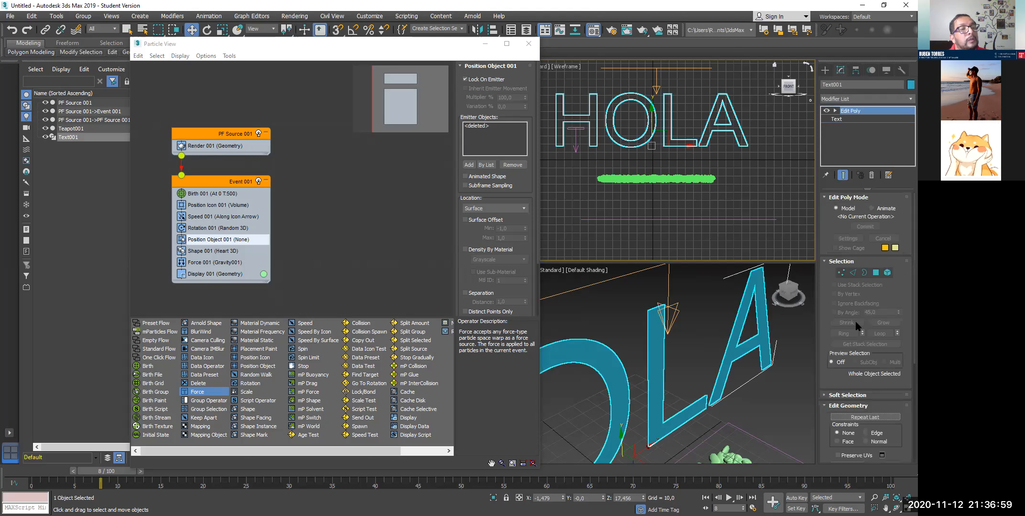
- Extrude the front polygons of the letters A, L, O and H freehand to give the HOLA text depth, then clear the polygon selection
{"action": "scroll", "coordinate": [845, 421], "scroll_direction": "down", "scroll_amount": 3}
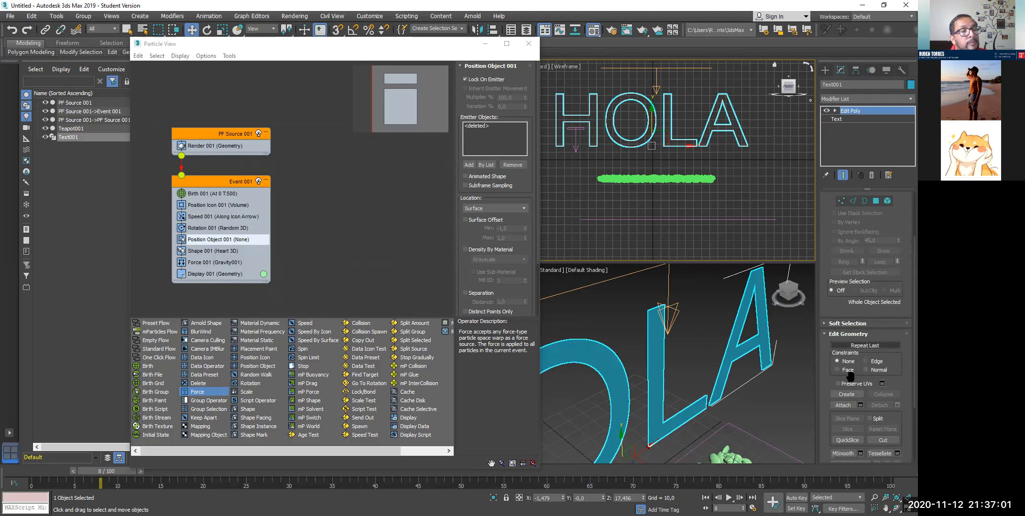
{"action": "scroll", "coordinate": [841, 418], "scroll_direction": "down", "scroll_amount": 1}
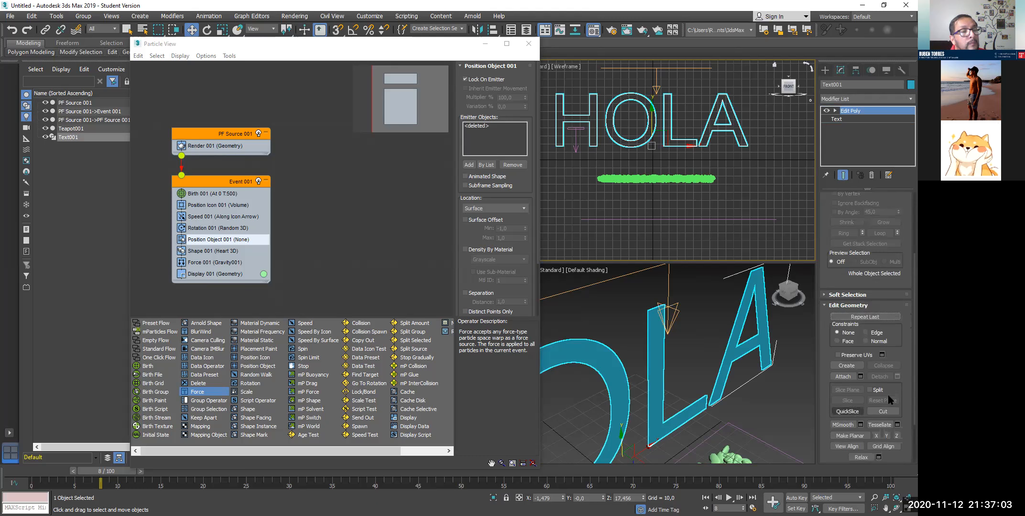
{"action": "scroll", "coordinate": [860, 376], "scroll_direction": "down", "scroll_amount": 3}
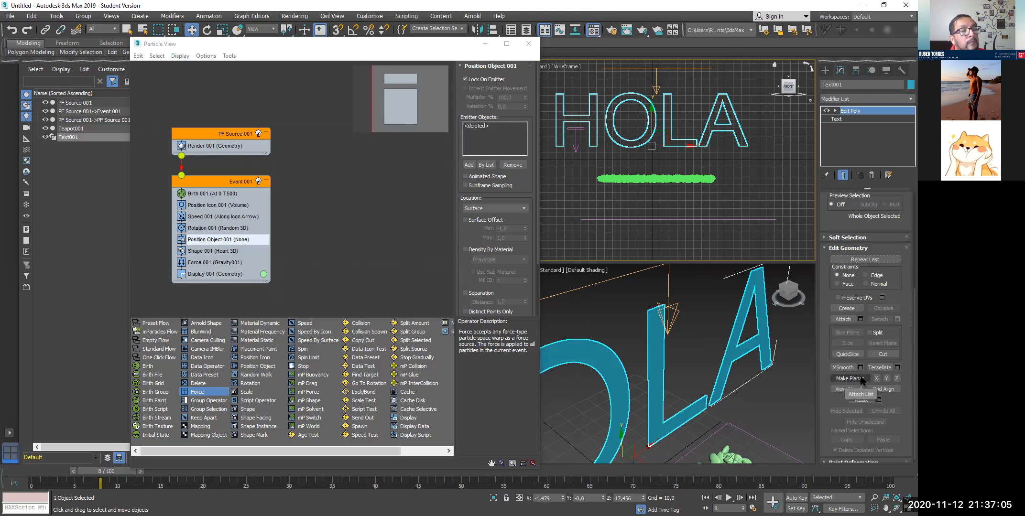
{"action": "scroll", "coordinate": [867, 378], "scroll_direction": "up", "scroll_amount": 5}
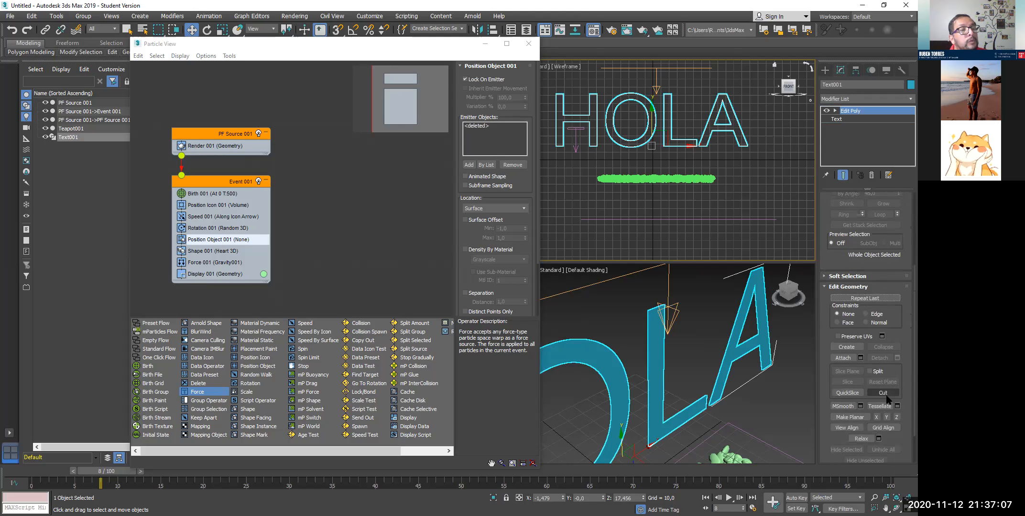
{"action": "scroll", "coordinate": [875, 362], "scroll_direction": "up", "scroll_amount": 2}
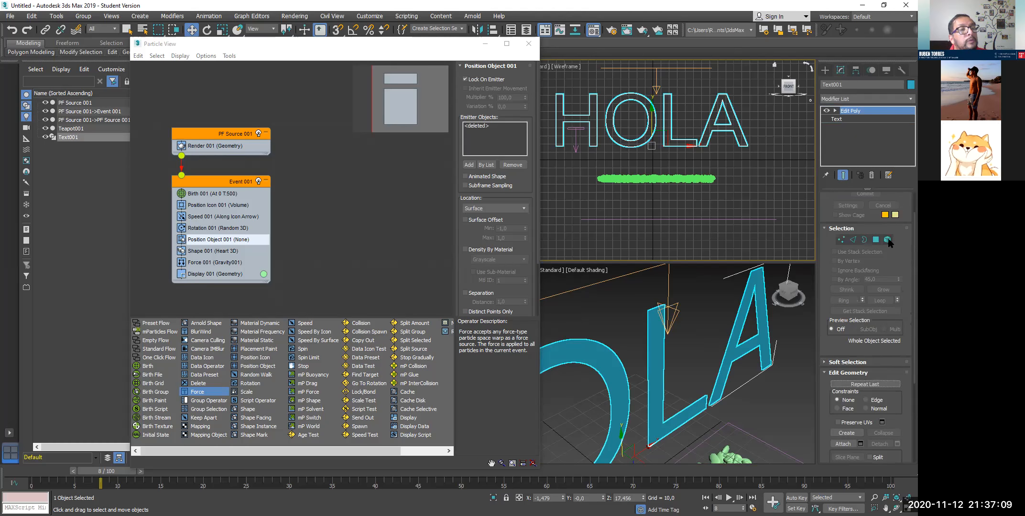
{"action": "left_click", "coordinate": [875, 239]}
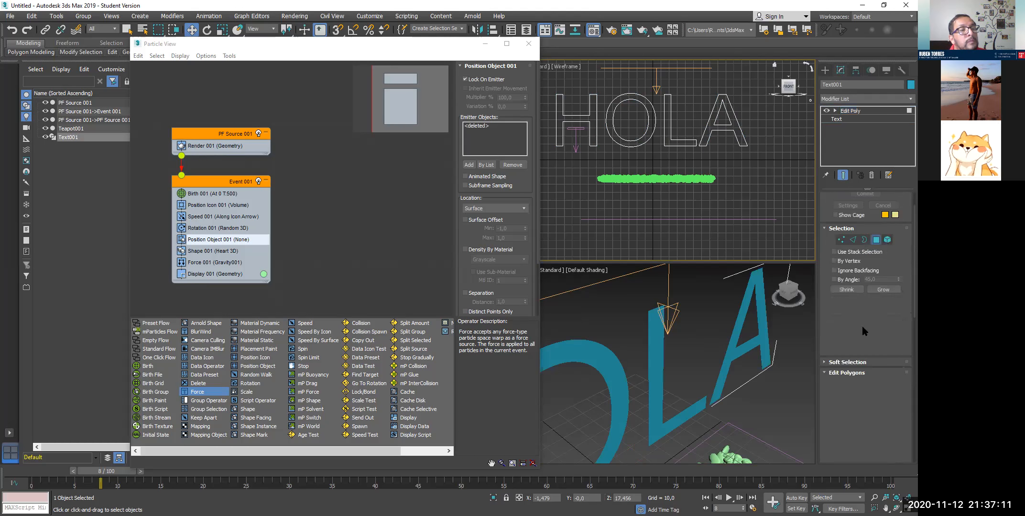
{"action": "scroll", "coordinate": [844, 329], "scroll_direction": "down", "scroll_amount": 3}
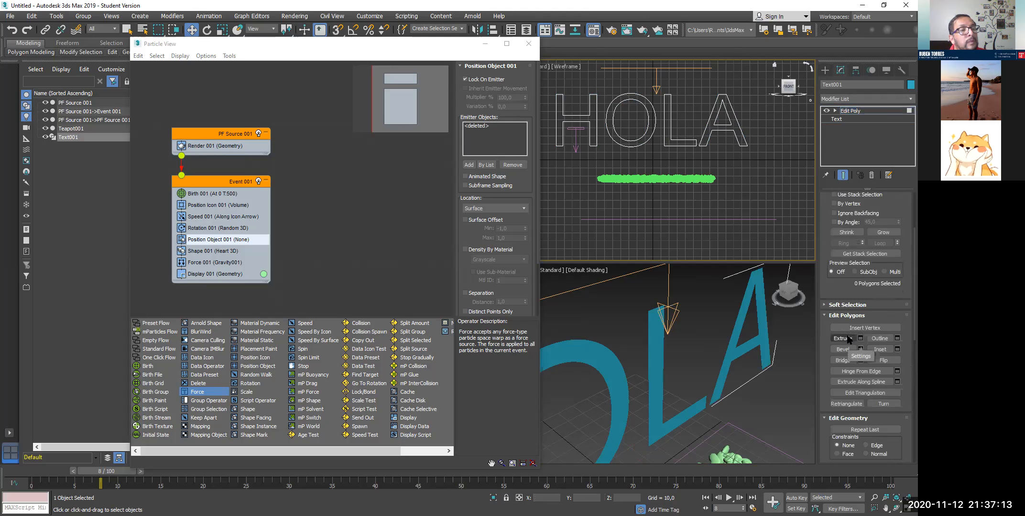
{"action": "left_click_drag", "start_coordinate": [737, 338], "coordinate": [722, 310]}
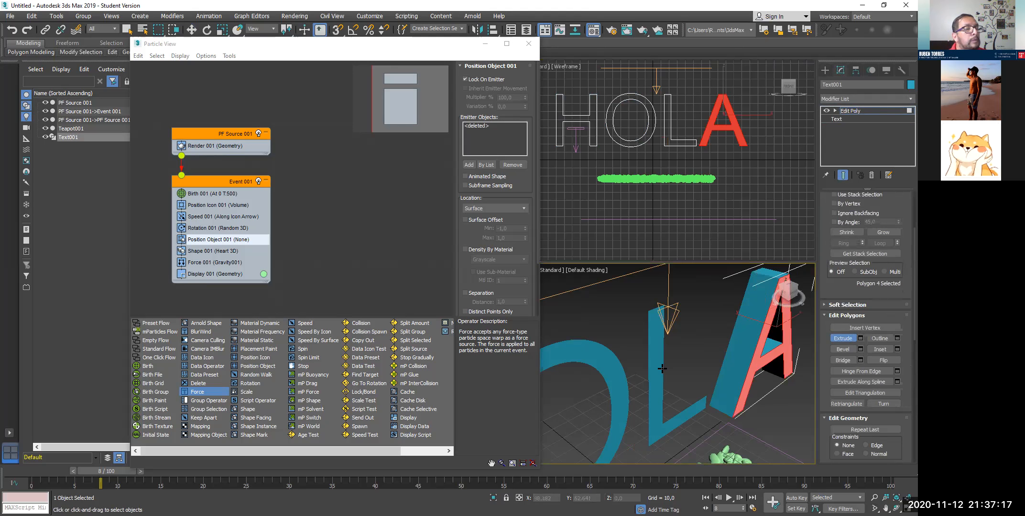
{"action": "left_click_drag", "start_coordinate": [658, 342], "coordinate": [652, 332]}
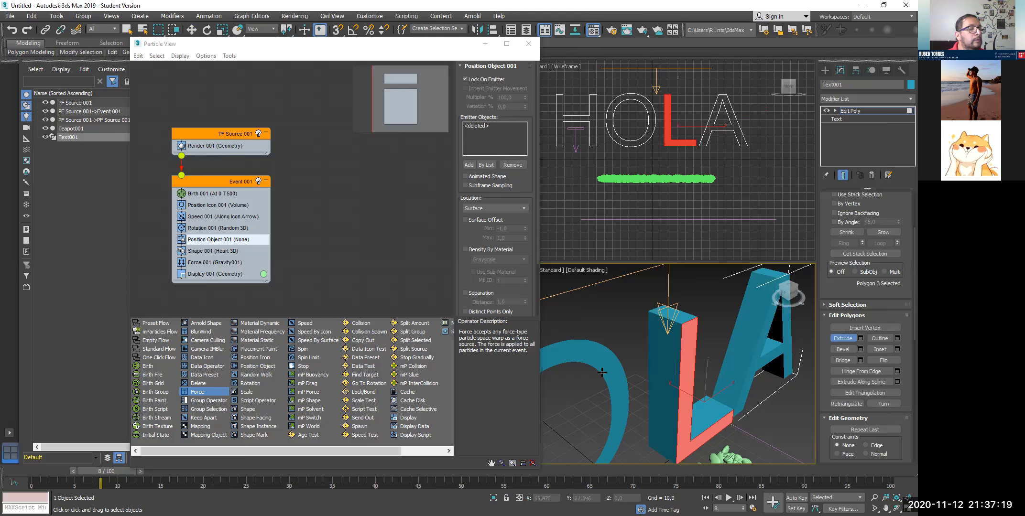
{"action": "left_click_drag", "start_coordinate": [607, 363], "coordinate": [603, 346]}
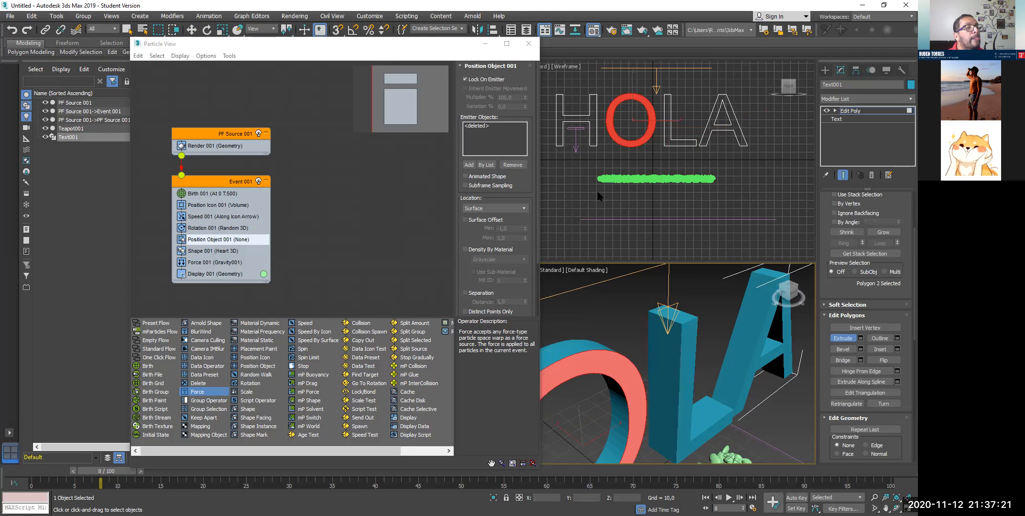
{"action": "left_click", "coordinate": [592, 121]}
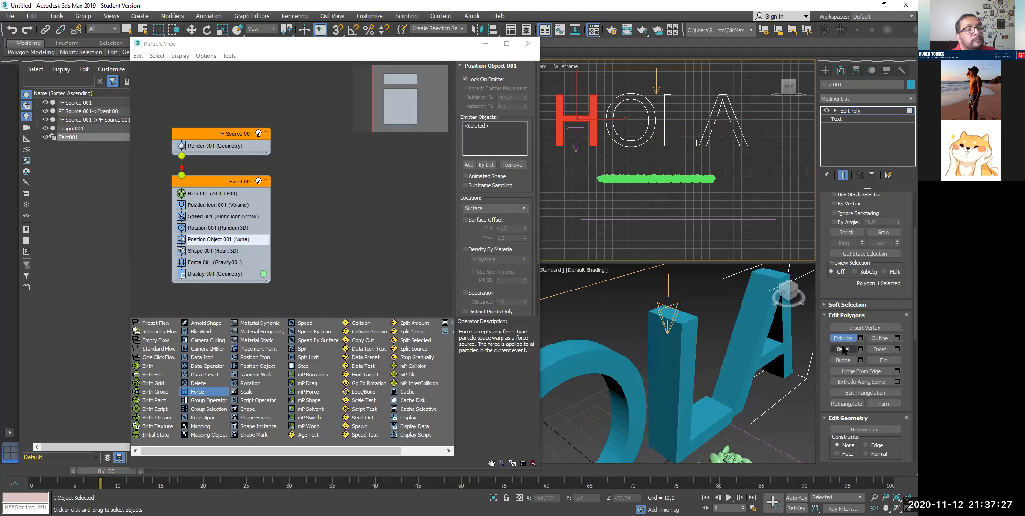
{"action": "key", "text": "w"}
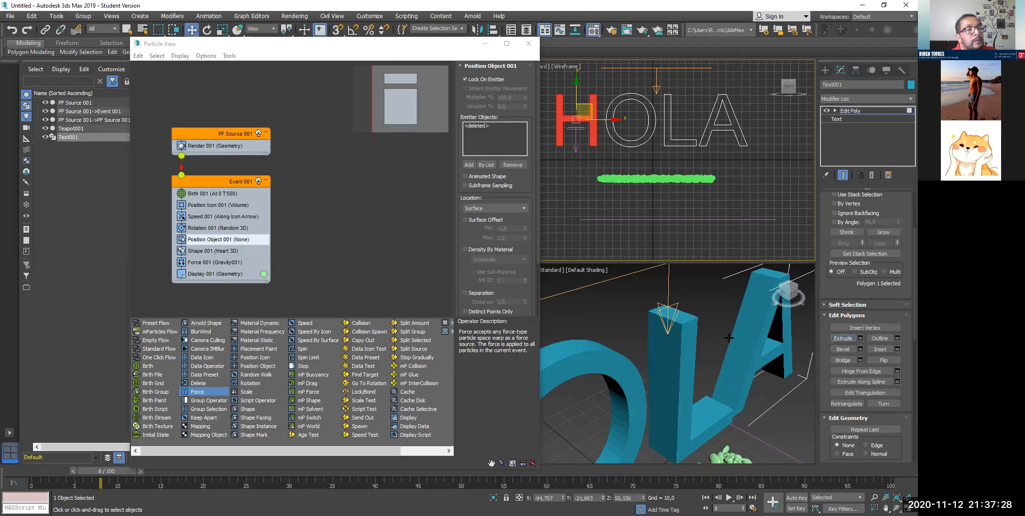
{"action": "left_click", "coordinate": [622, 188]}
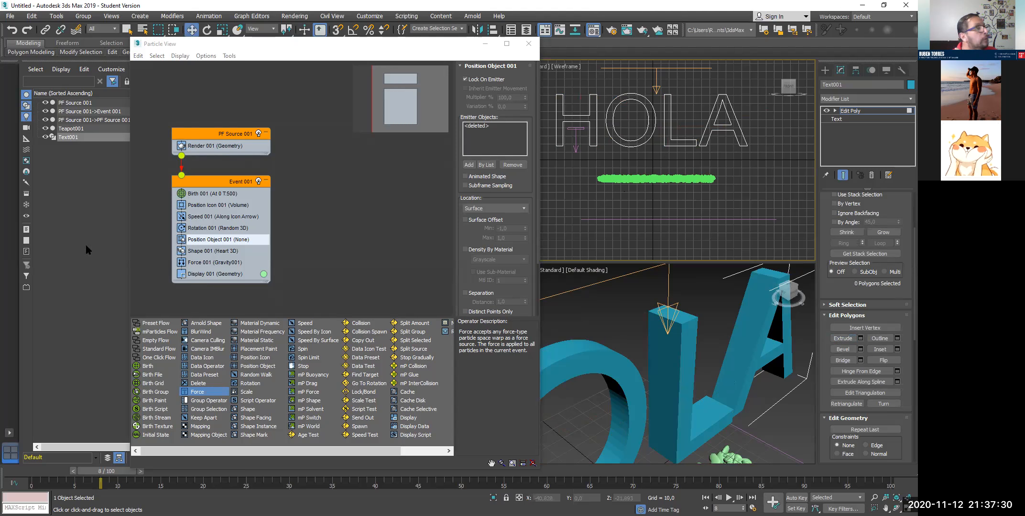
- Remove the deleted emitter from Position Object 001 and add Text001 as its emitter object
{"action": "left_click", "coordinate": [216, 243], "text": "ctrl"}
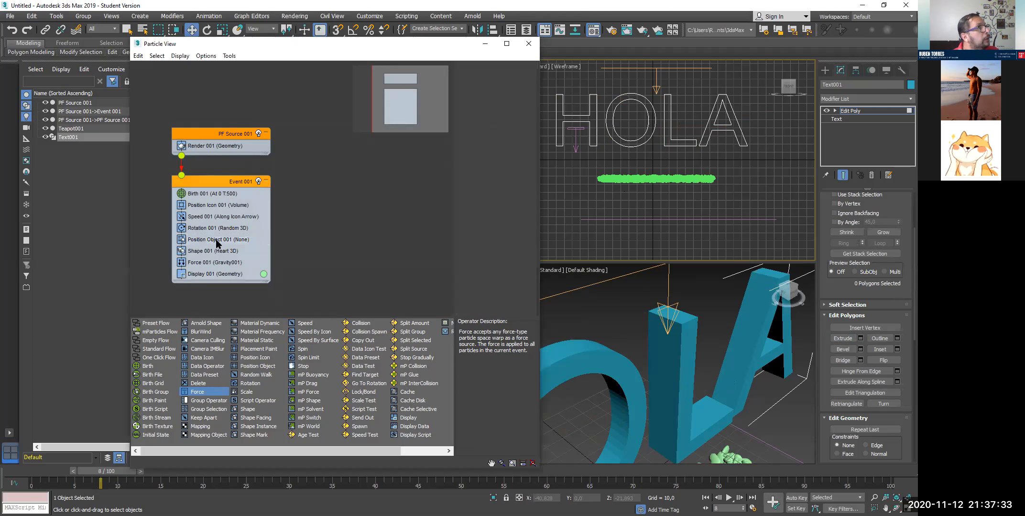
{"action": "left_click", "coordinate": [216, 241]}
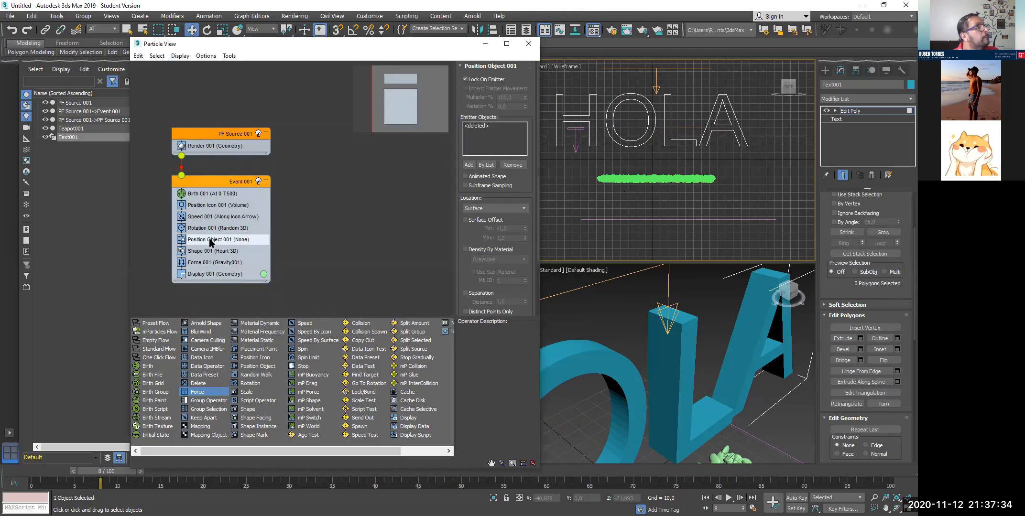
{"action": "left_click", "coordinate": [480, 139]}
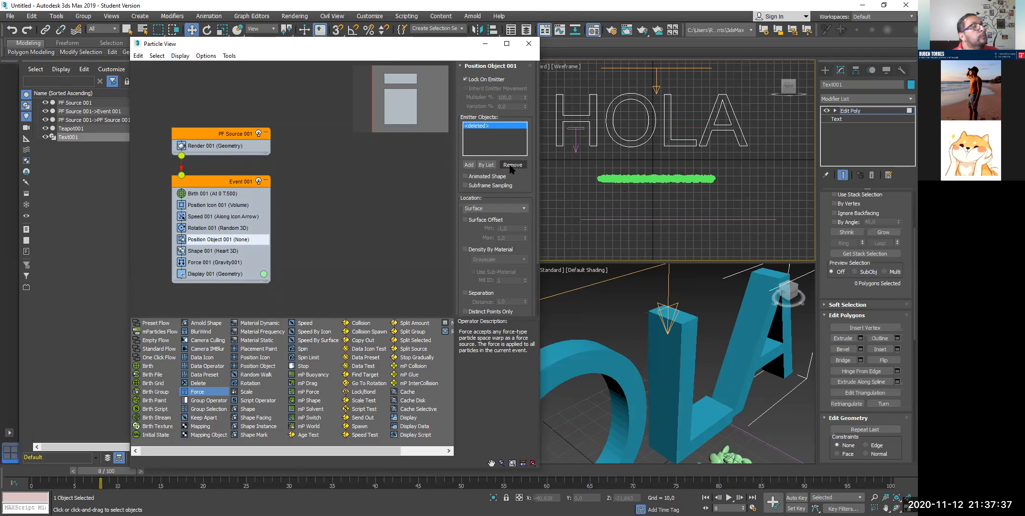
{"action": "left_click", "coordinate": [512, 165]}
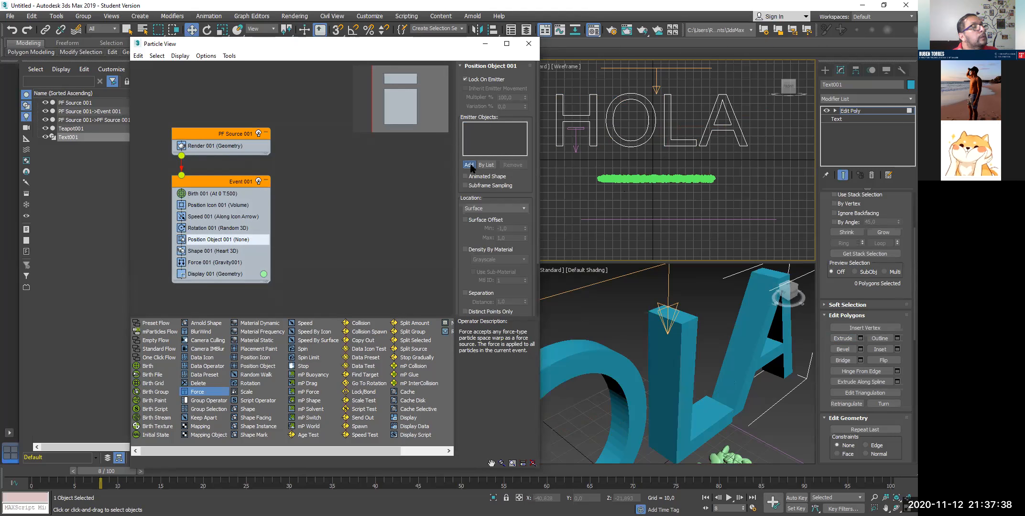
{"action": "left_click", "coordinate": [554, 139]}
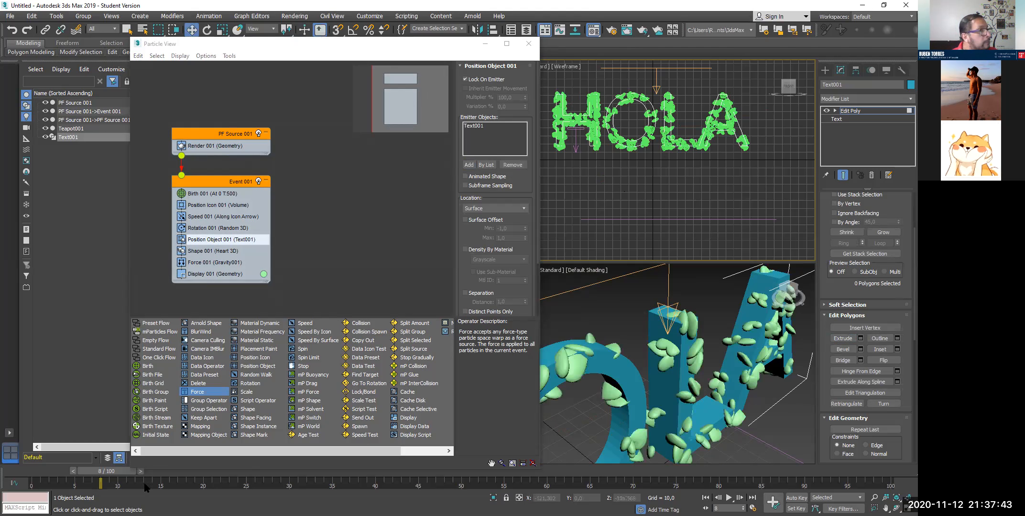
- Return the animation to frame 0 and examine the heart particles on the HOLA text in the Perspective view
{"action": "mouse_move", "coordinate": [102, 472]}
{"action": "left_mouse_down"}
{"action": "mouse_move", "coordinate": [407, 478]}
{"action": "mouse_move", "coordinate": [96, 478]}
{"action": "left_mouse_up"}
{"action": "scroll", "coordinate": [582, 367], "scroll_direction": "down", "scroll_amount": 2}
{"action": "scroll", "coordinate": [582, 367], "scroll_direction": "down", "scroll_amount": 2}
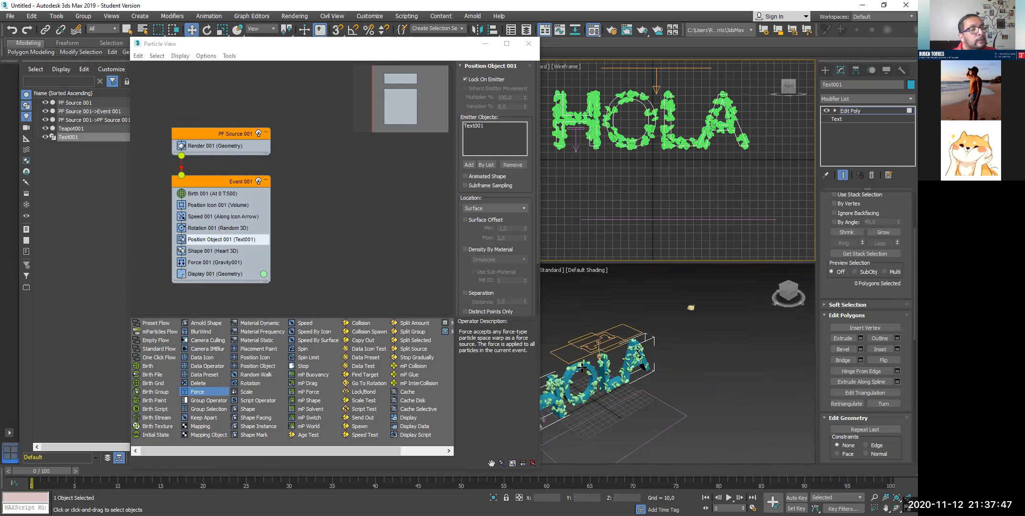
{"action": "middle_click_drag", "start_coordinate": [582, 367], "coordinate": [686, 344], "text": "alt"}
{"action": "scroll", "coordinate": [687, 344], "scroll_direction": "up", "scroll_amount": 3}
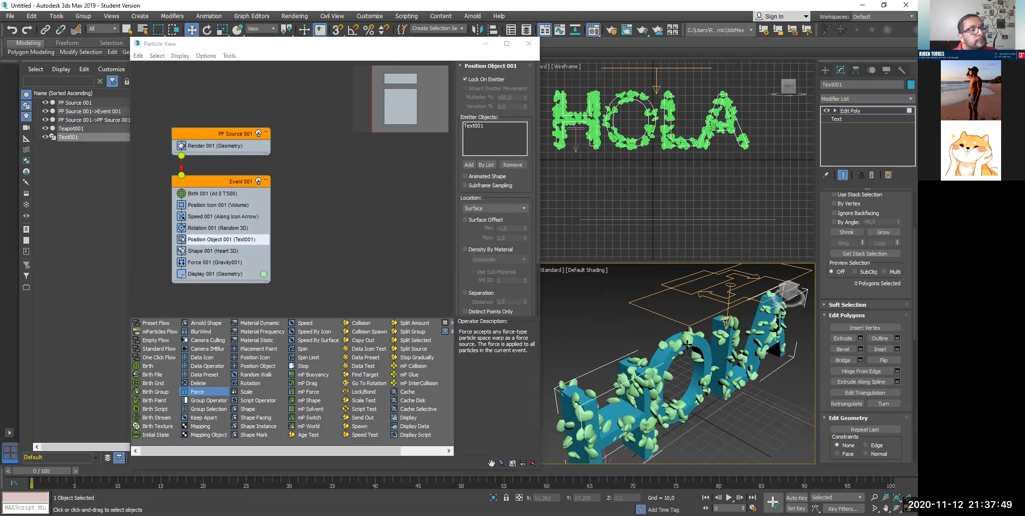
{"action": "scroll", "coordinate": [687, 344], "scroll_direction": "down", "scroll_amount": 3}
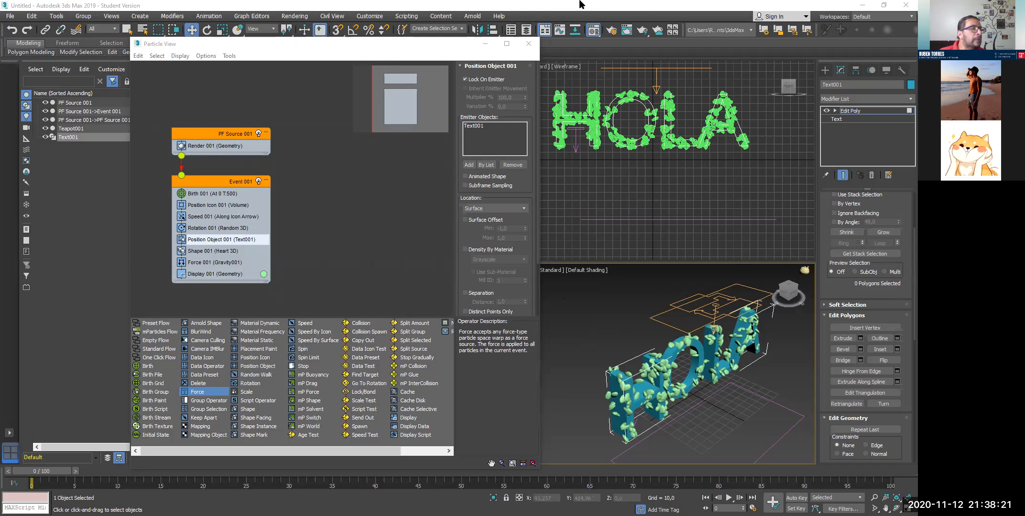
- Close the Particle View and Material Editor windows to uncover all four viewports
{"action": "left_click", "coordinate": [527, 43]}
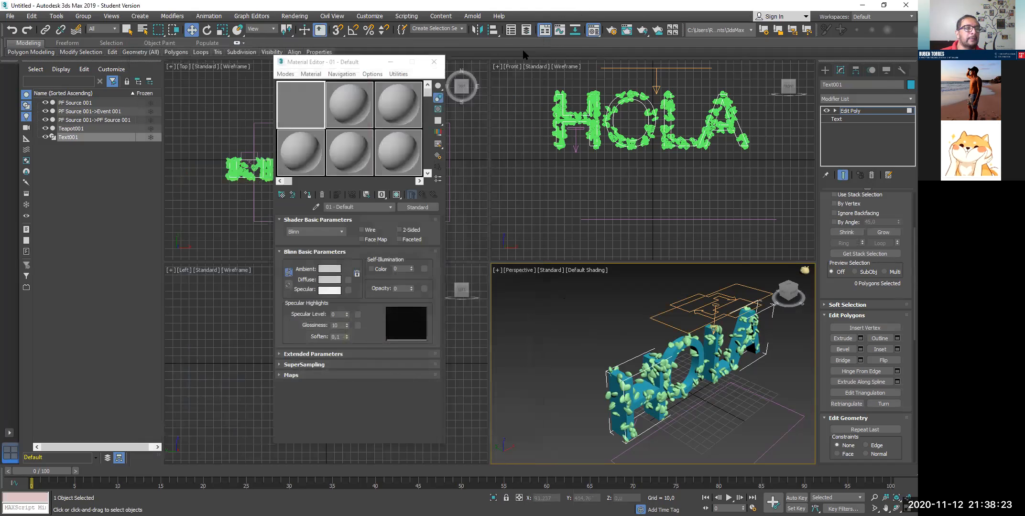
{"action": "left_click", "coordinate": [432, 62]}
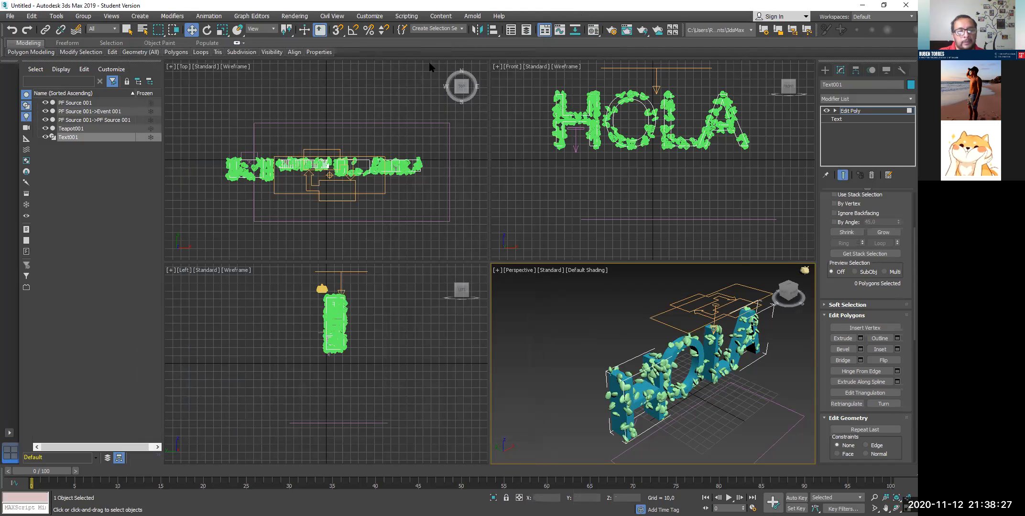